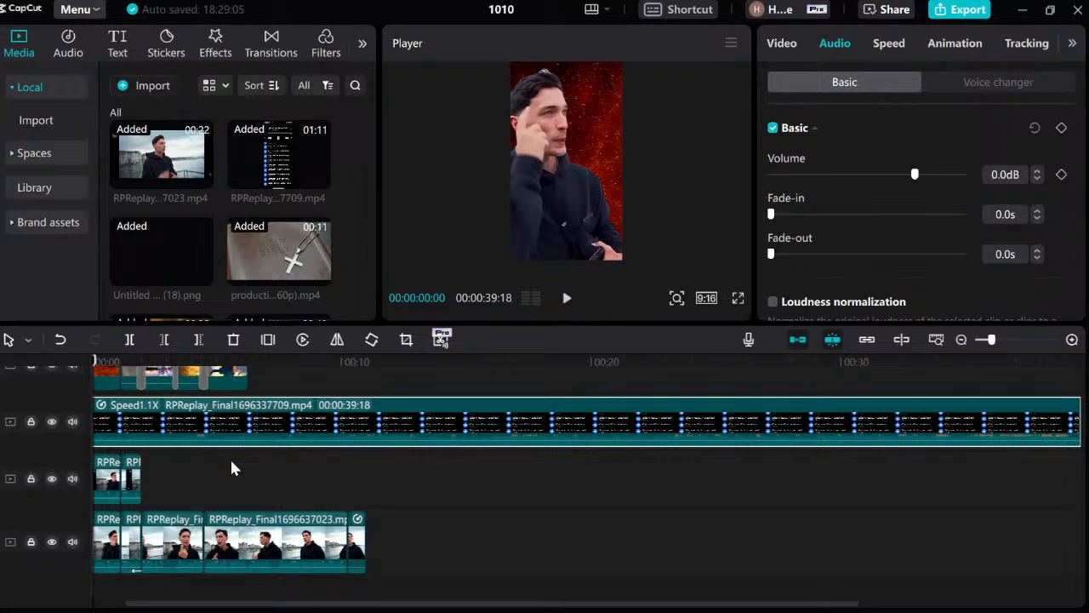
Play the edited video from the beginning through roughly the first nine seconds.
key("space")
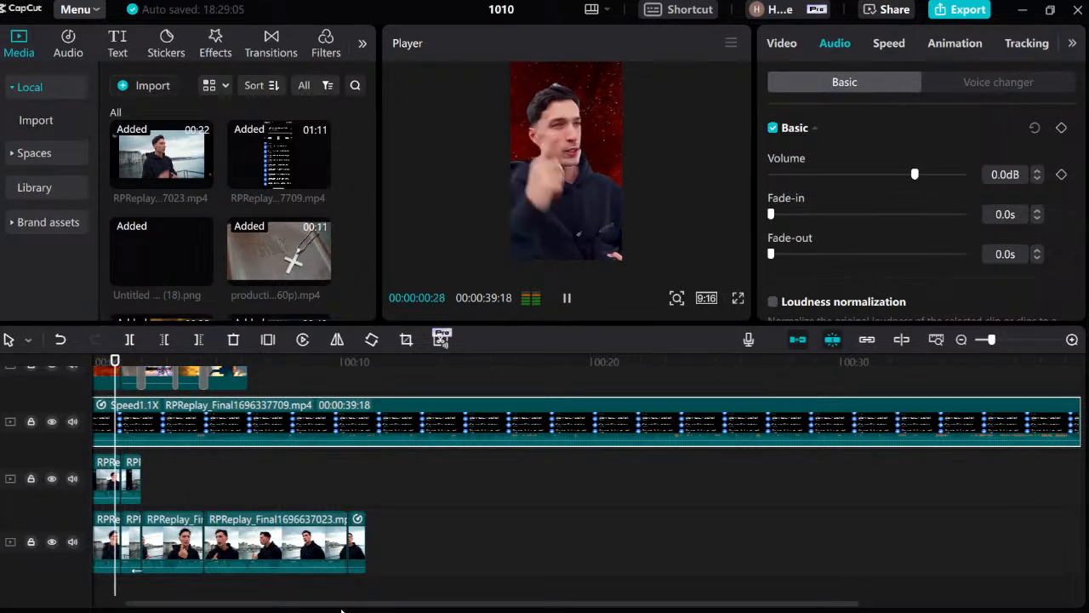
left_click_drag(339, 607, 170, 603)
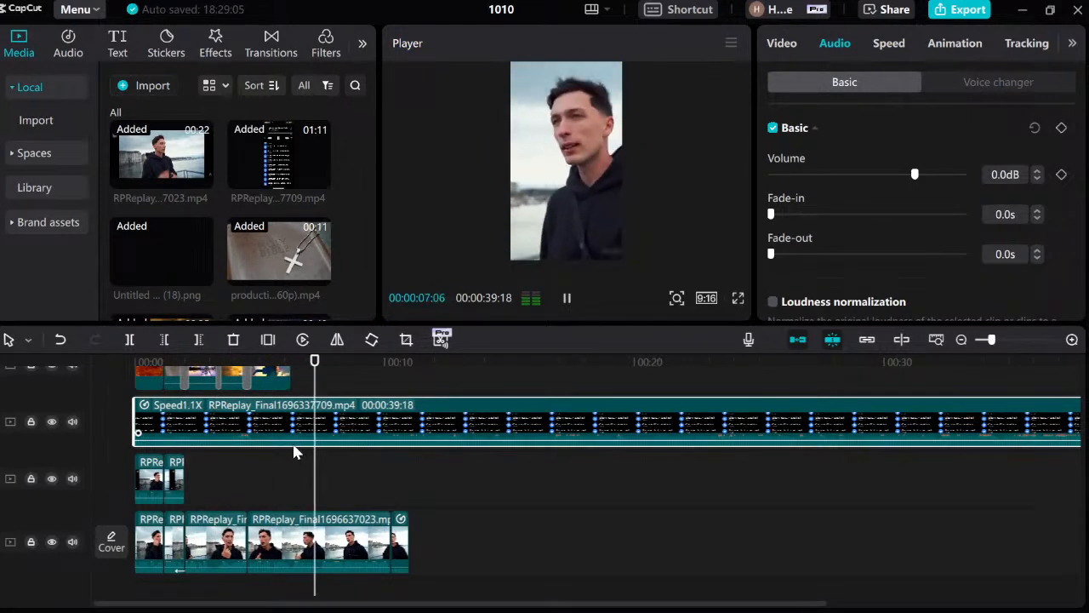
key("space")
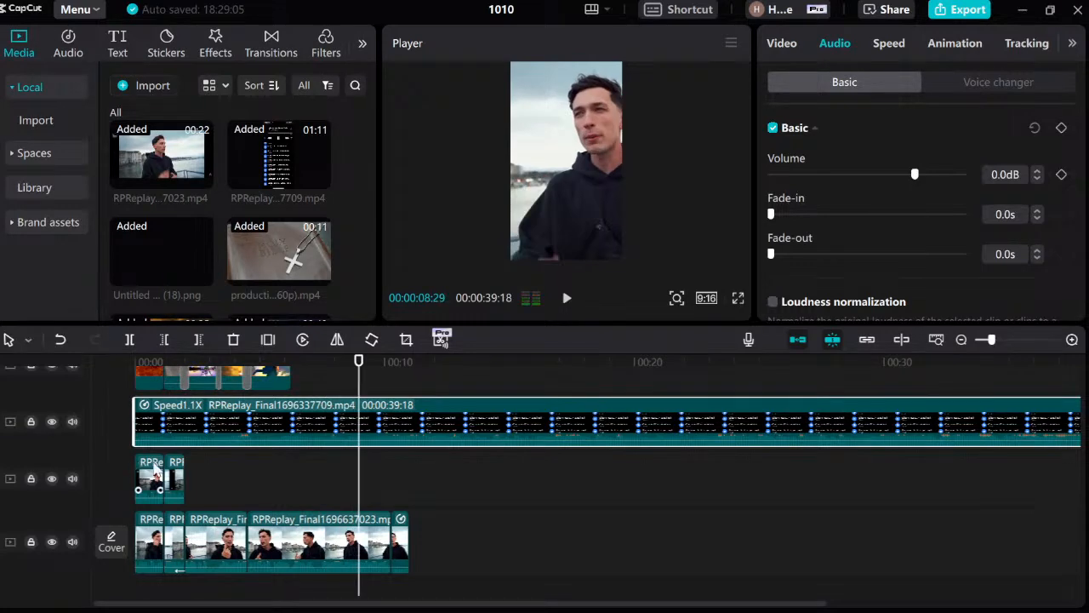
Return to the start of the timeline and replay the opening shot with the red background to review its motion.
left_click(229, 476)
left_click(100, 465)
scroll(123, 442, "up", 2)
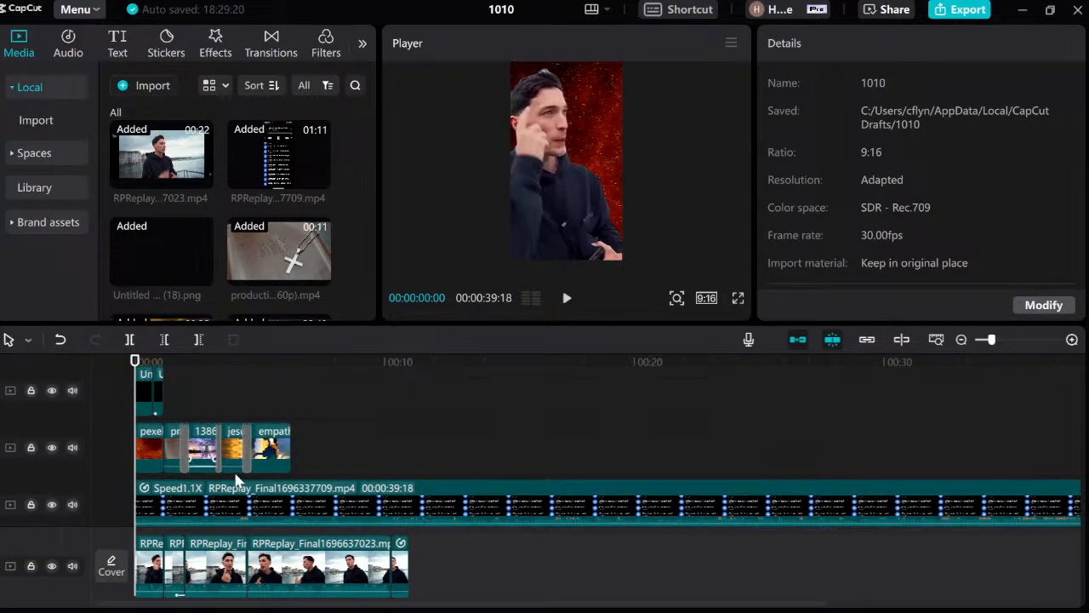
scroll(143, 464, "down", 1)
left_click(142, 361)
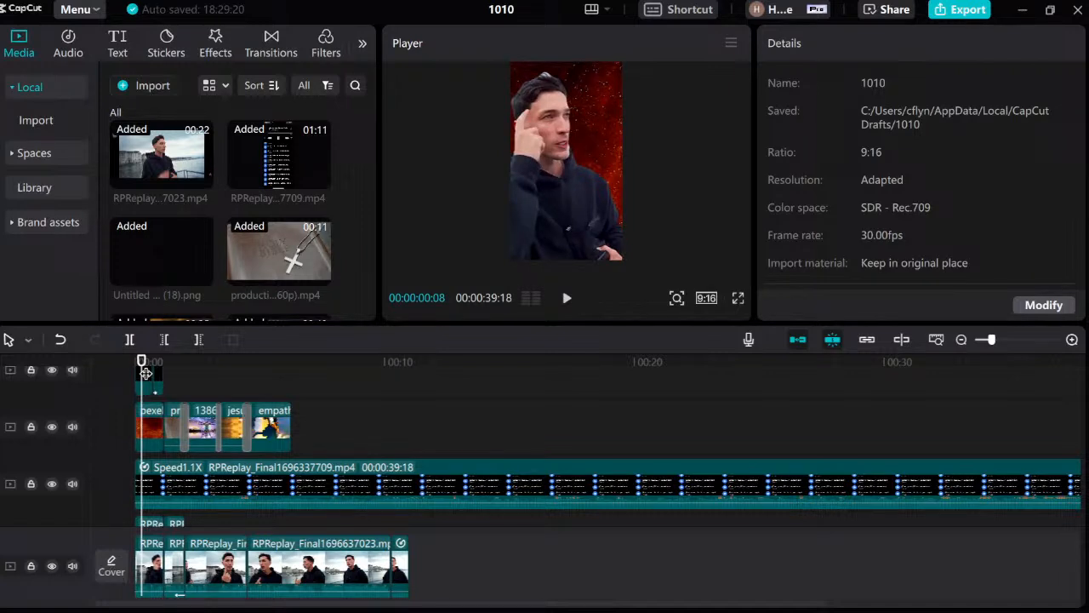
left_click(152, 371)
left_click_drag(149, 366, 122, 357)
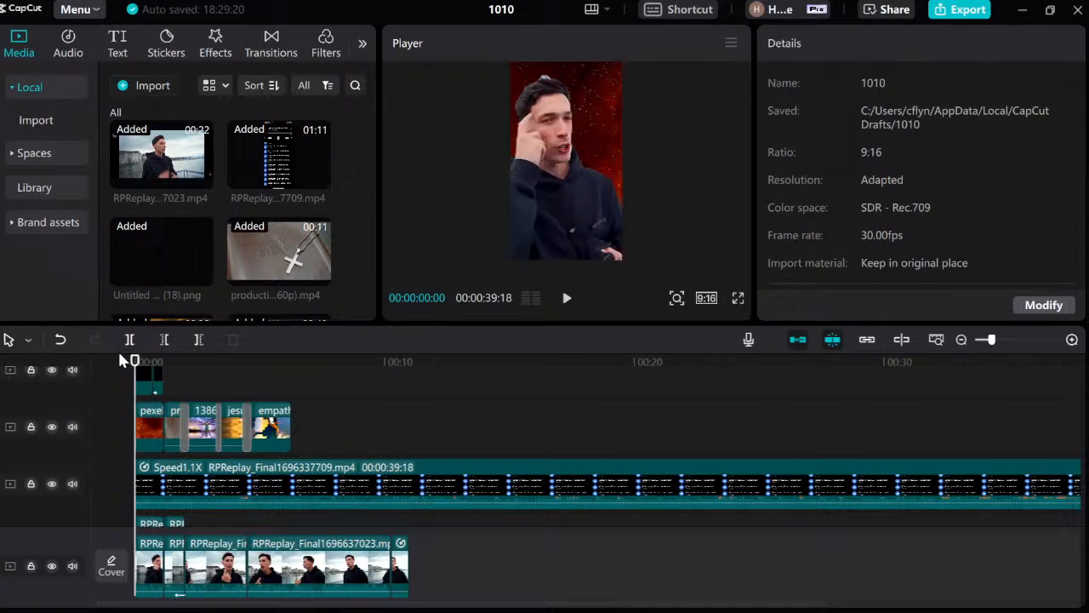
key("space")
key("space")
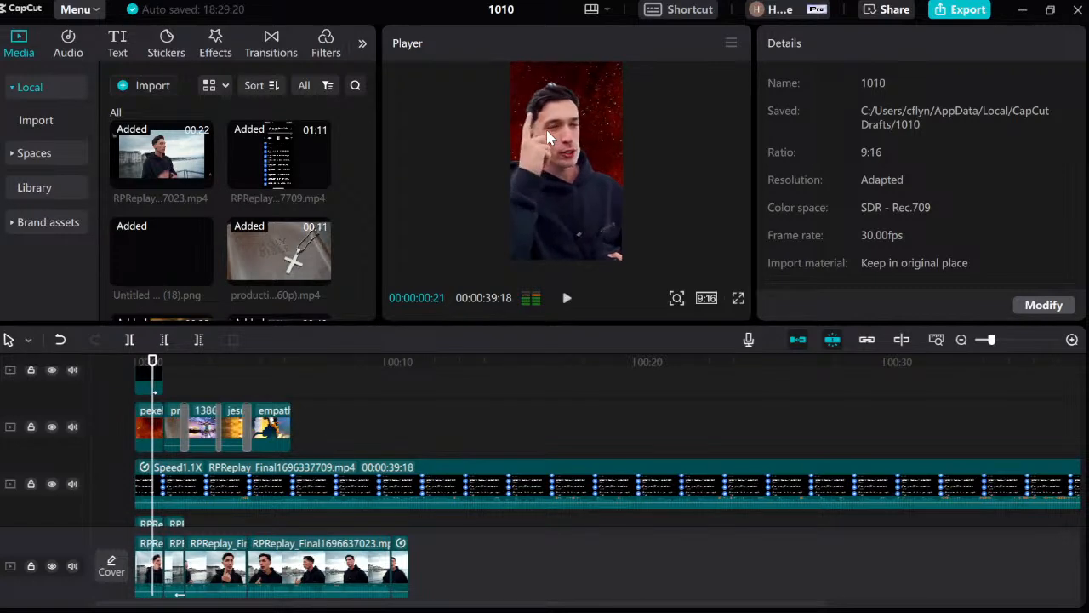
left_click_drag(148, 361, 63, 365)
key("space")
key("space")
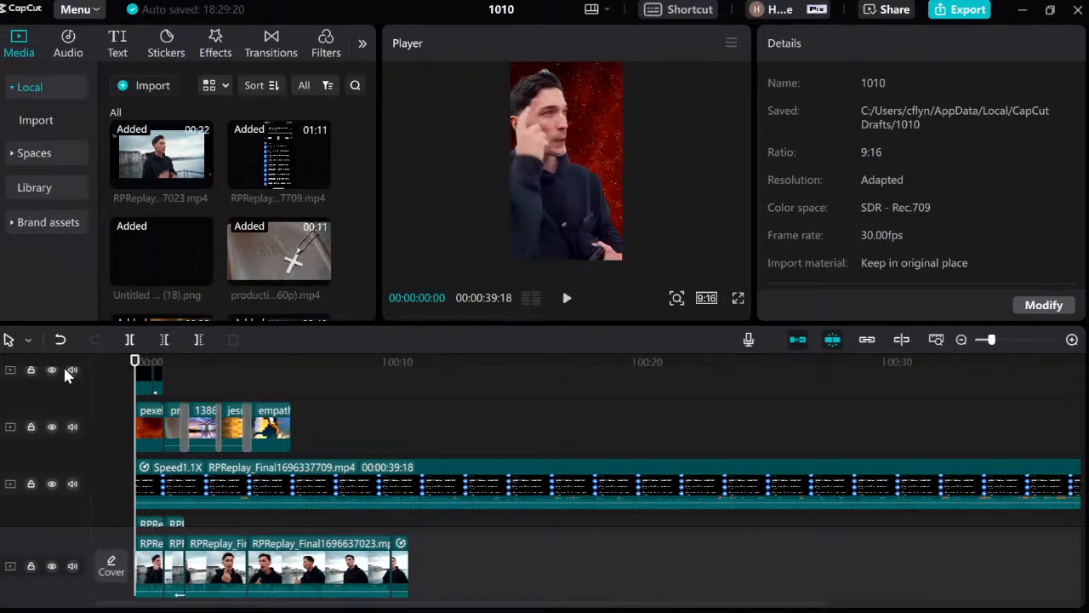
Try keyframing the first overlay clip's position frame by frame, following the speaker through roughly the first 12 frames.
left_click(1075, 341)
left_click(1073, 340)
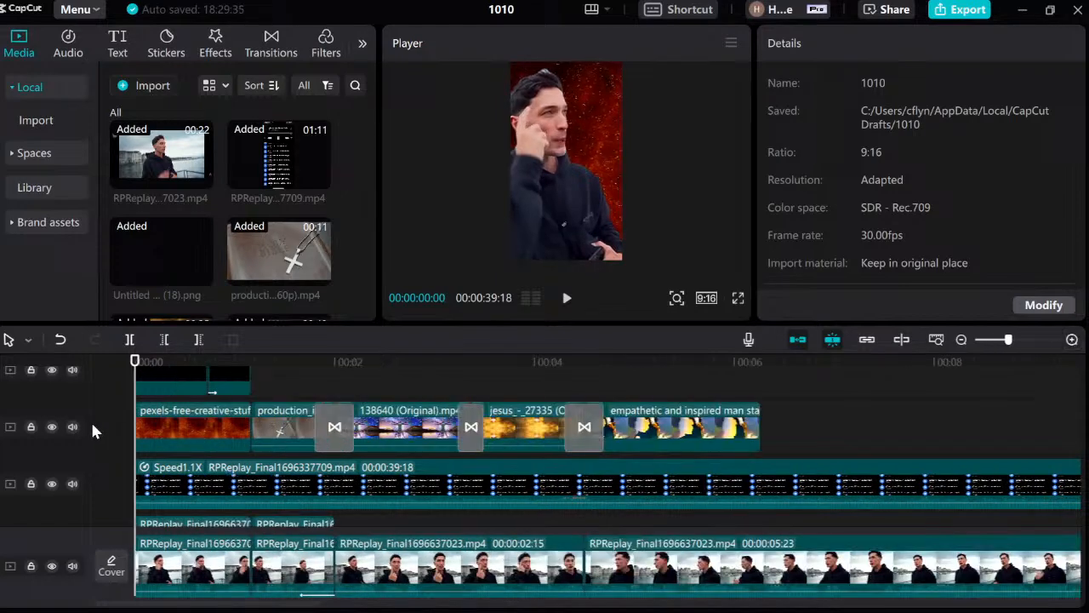
scroll(166, 519, "down", 1)
left_click(166, 514)
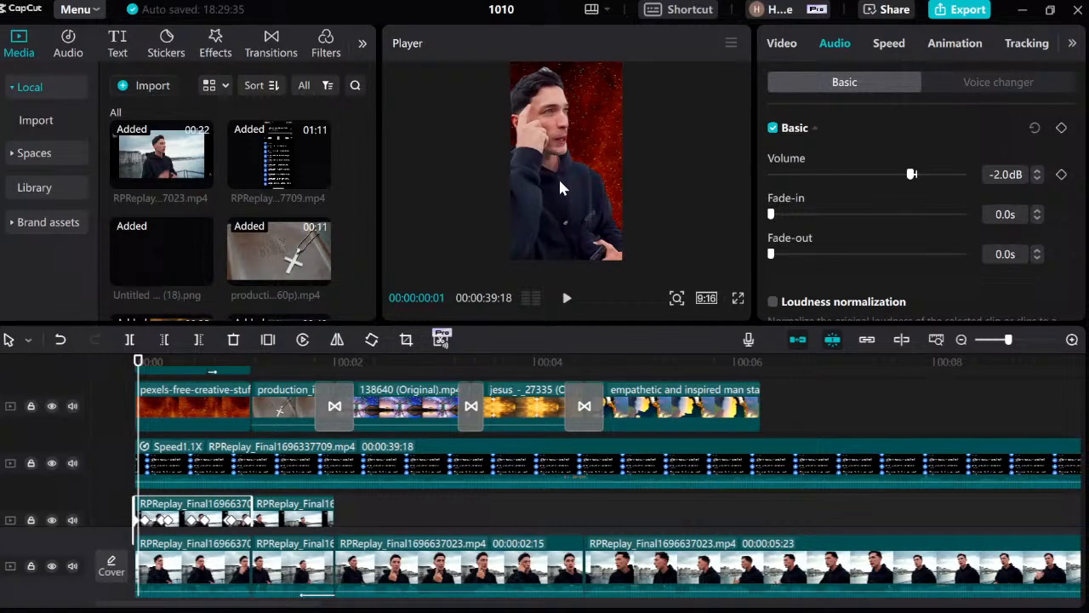
key("Right")
key("Right")
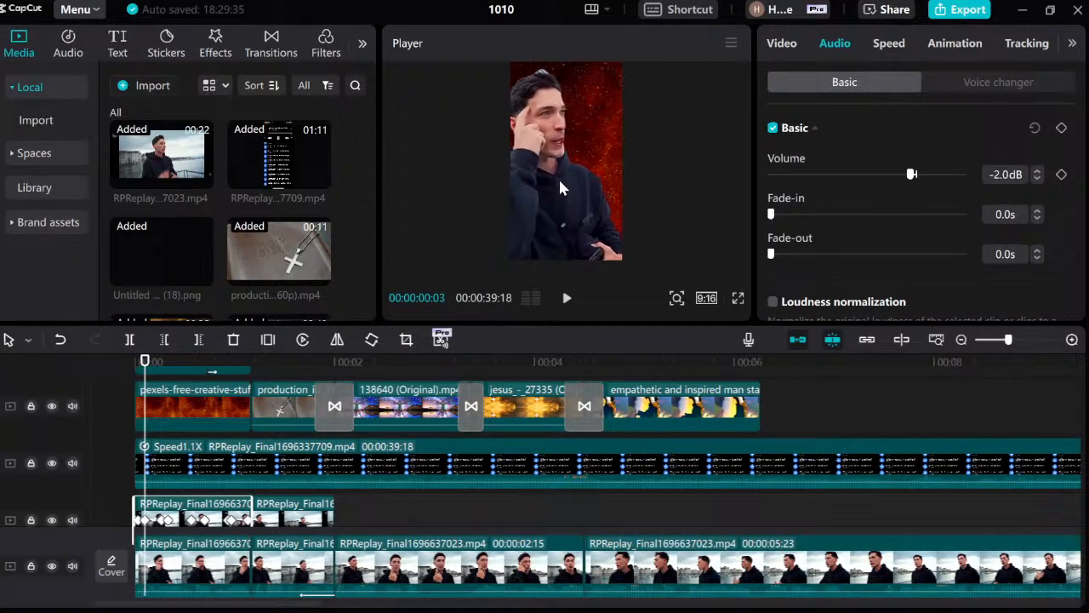
key("Right")
key("Left")
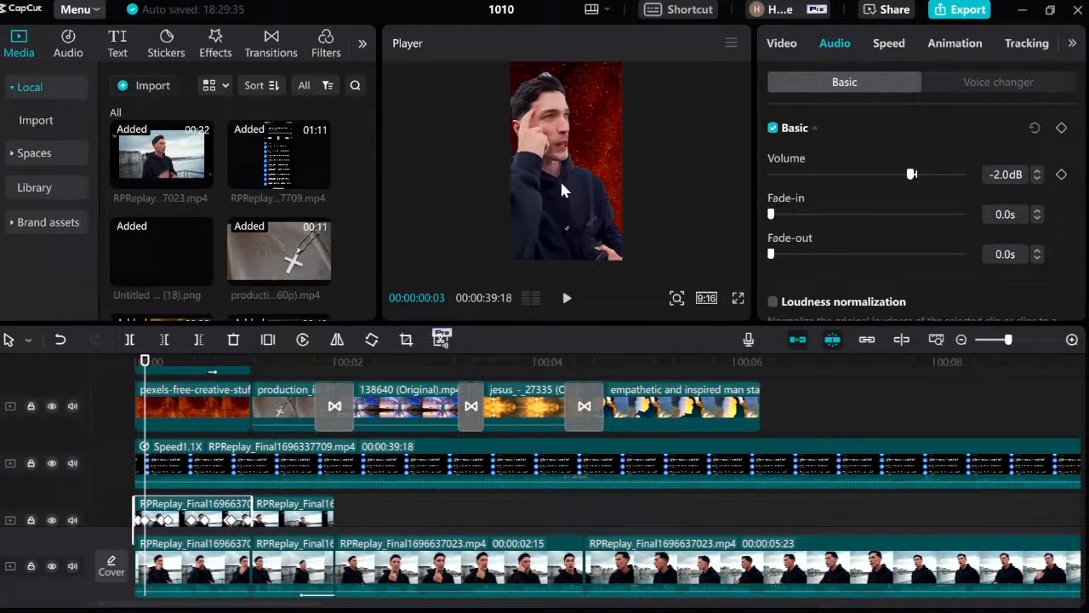
key("Right")
key("Left")
key("Right")
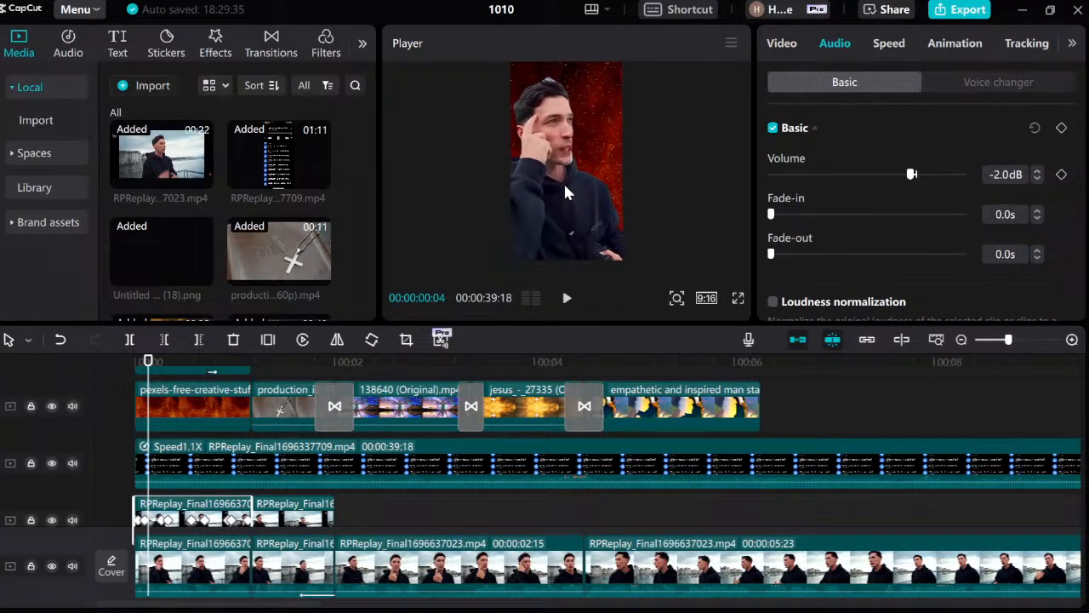
key("Right")
key("Right")
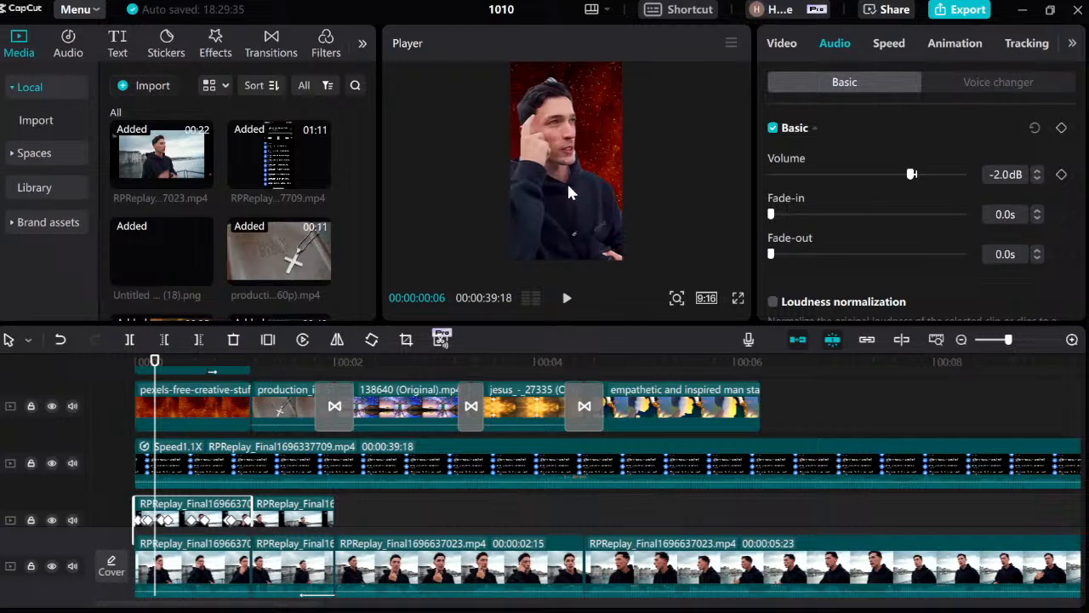
key("Right")
key("Right")
key("Right")
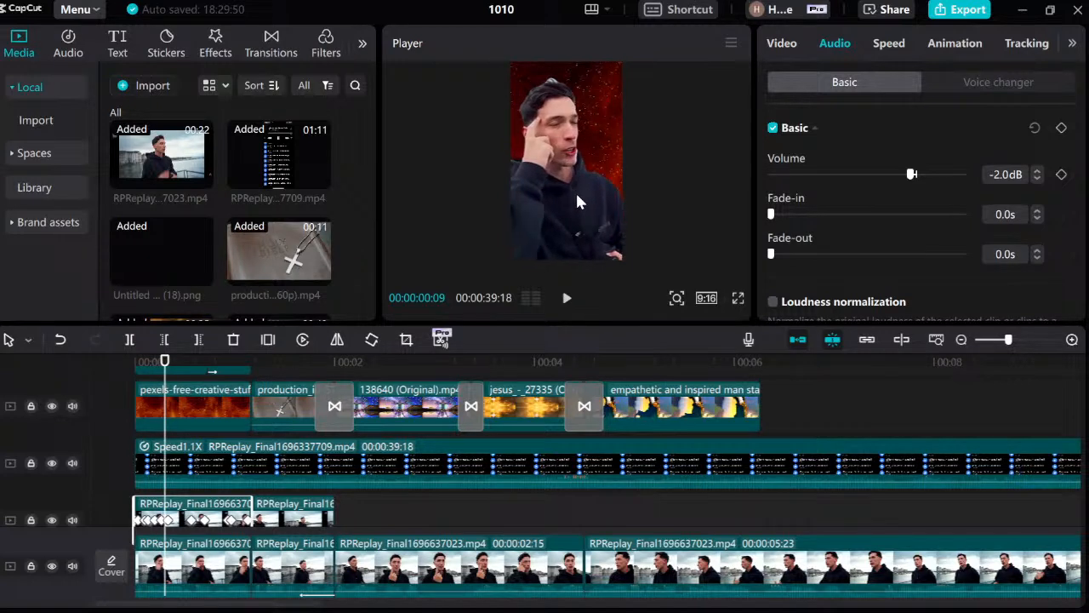
key("Right")
key("Right")
key("Right")
key("Left")
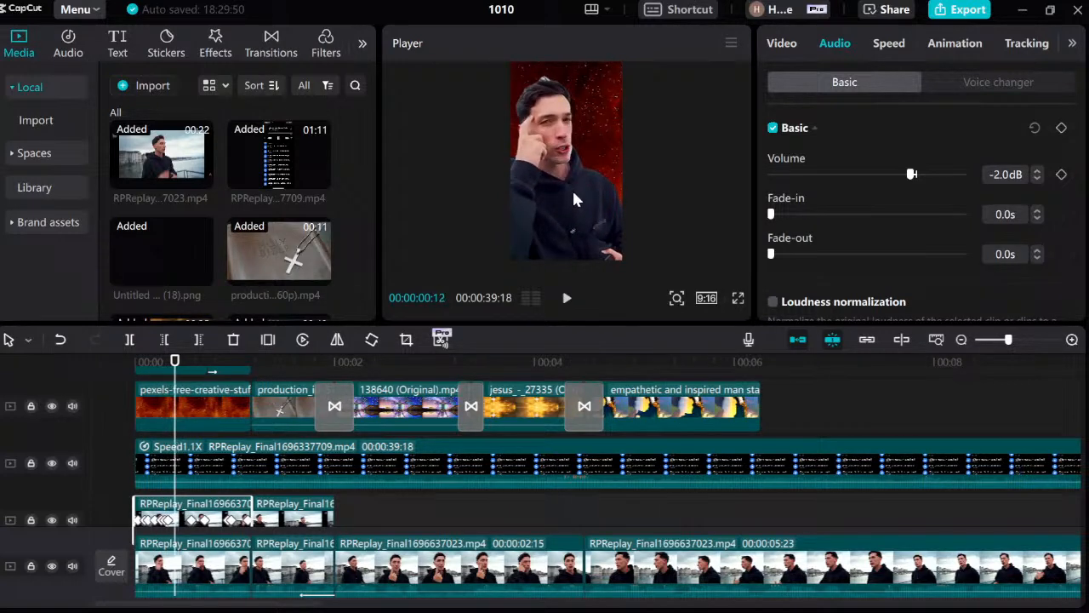
key("Left")
key("Left")
key("Left")
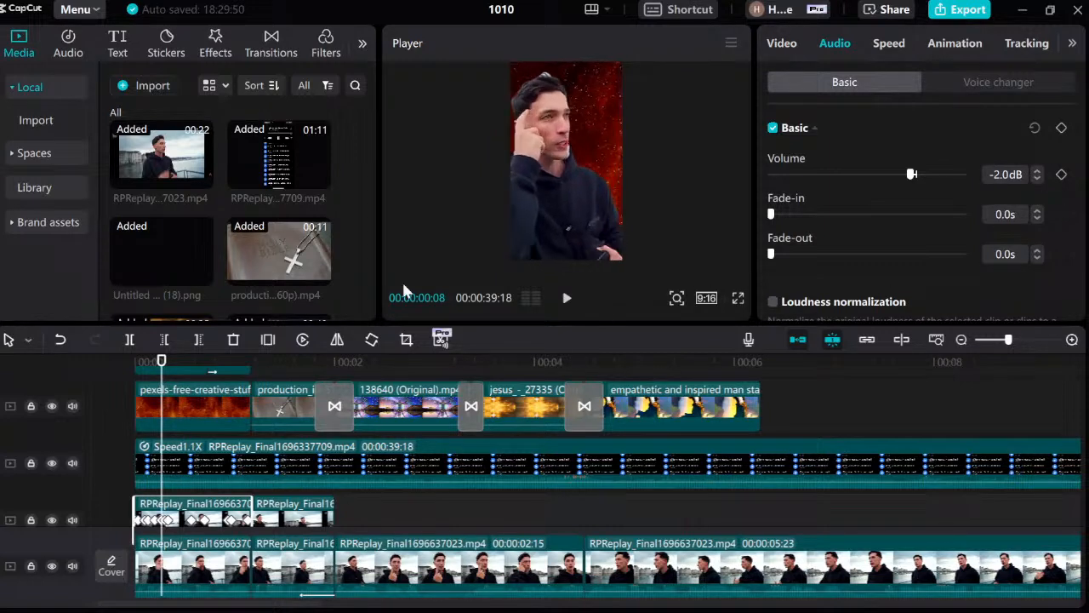
Undo the position keyframes just added to the first overlay clip, redoing any earlier edits that were reverted too far.
left_click(60, 340)
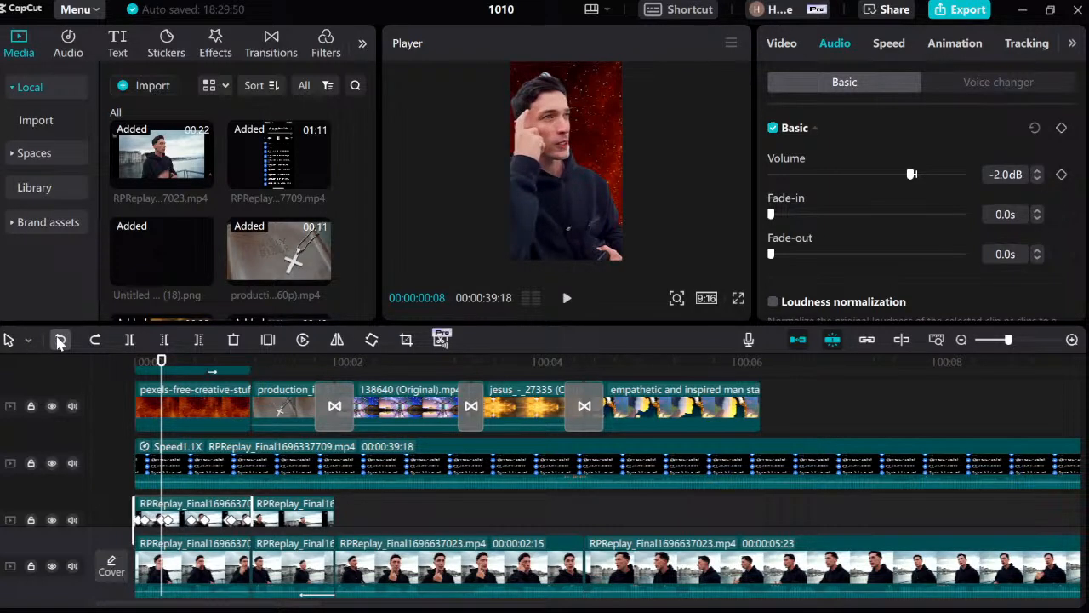
left_click(59, 341)
left_click(59, 340)
left_click(94, 340)
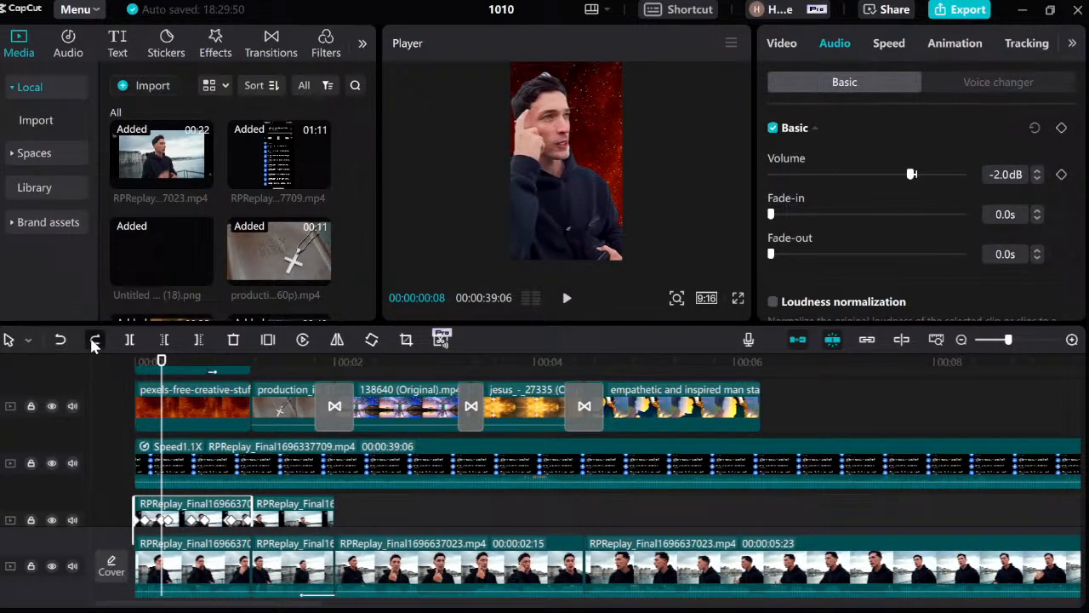
left_click(95, 340)
Play back the opening shots from the start, reviewing the red background, Holy Bible and zodiac figure sections in turn.
left_click(137, 367)
key("space")
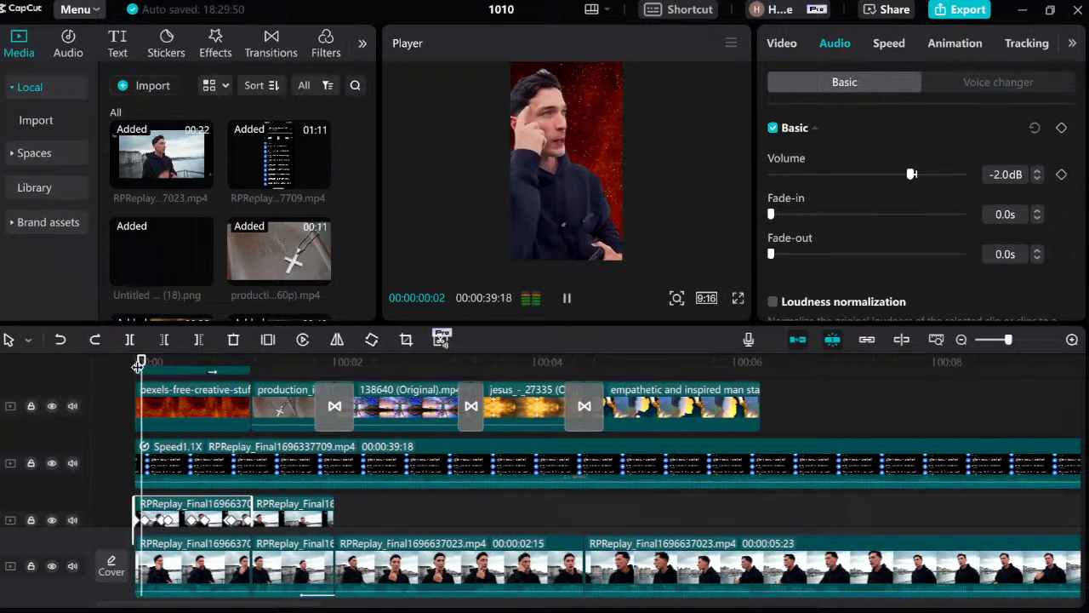
key("space")
key("space")
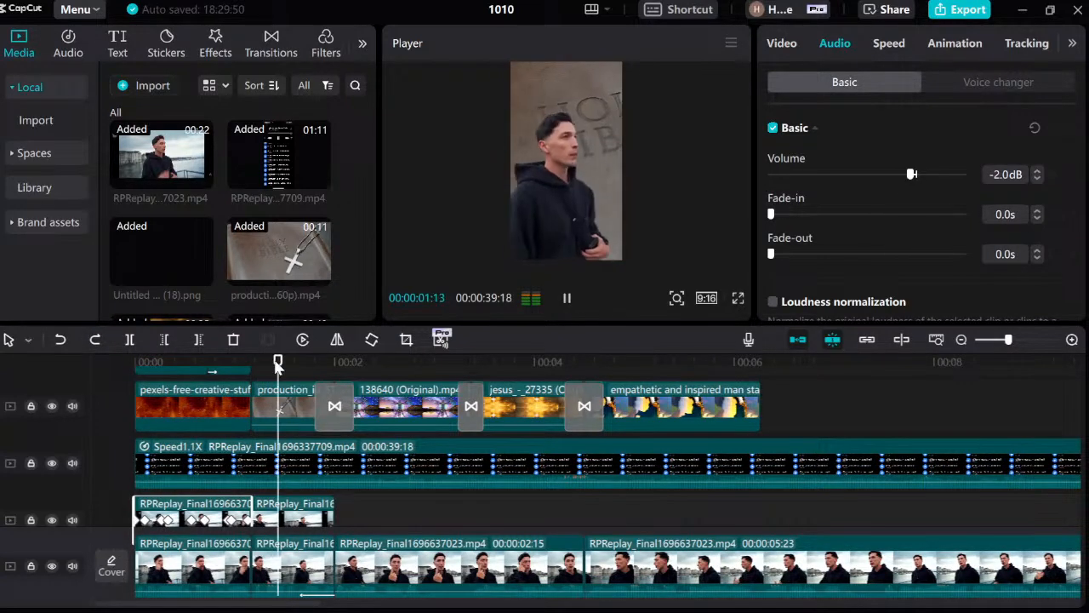
key("space")
left_click(252, 366)
key("space")
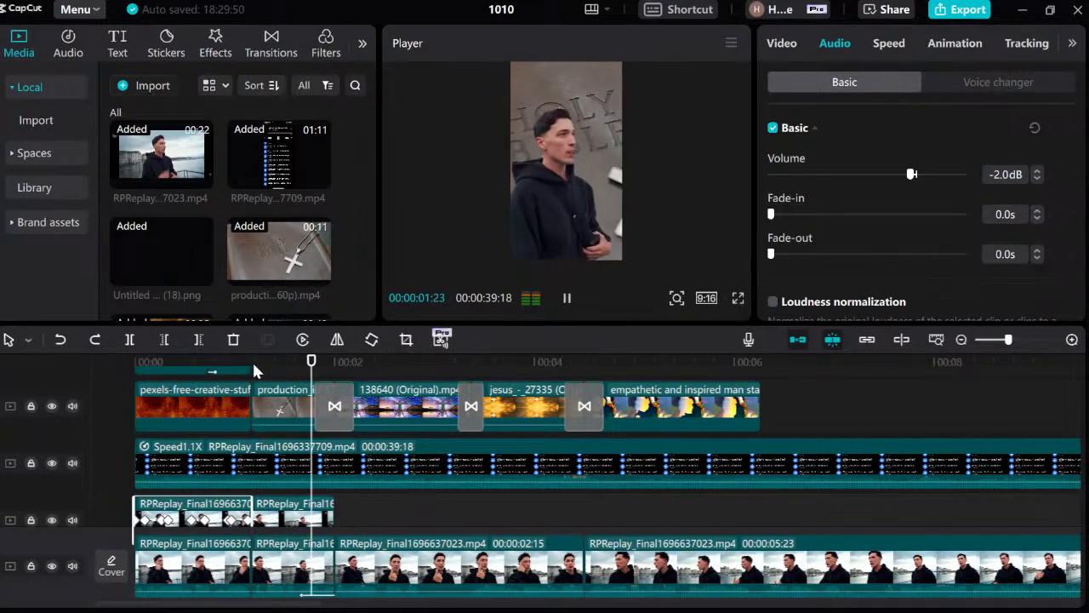
key("space")
left_click(336, 365)
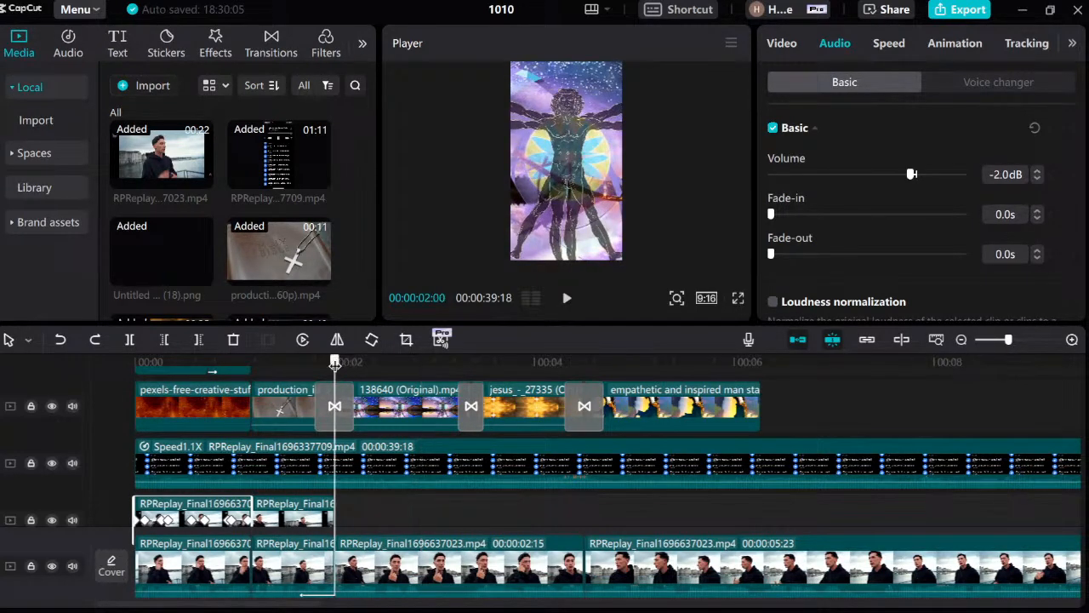
key("space")
key("space")
Select the 138640 (Original).mp4 clip and look through its animation and basic color adjustment settings.
left_click(419, 404)
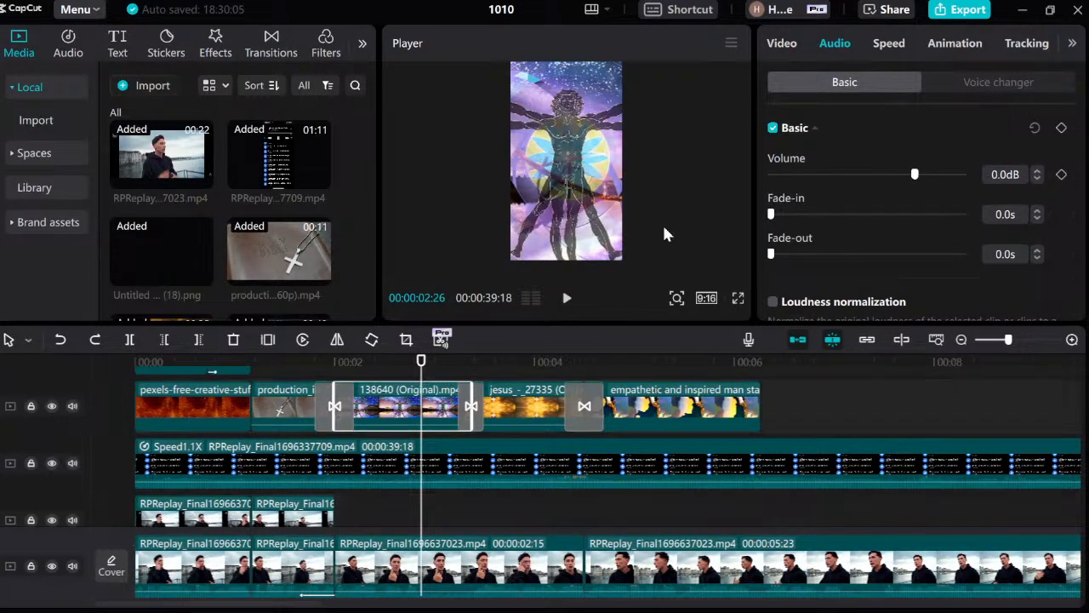
left_click(969, 45)
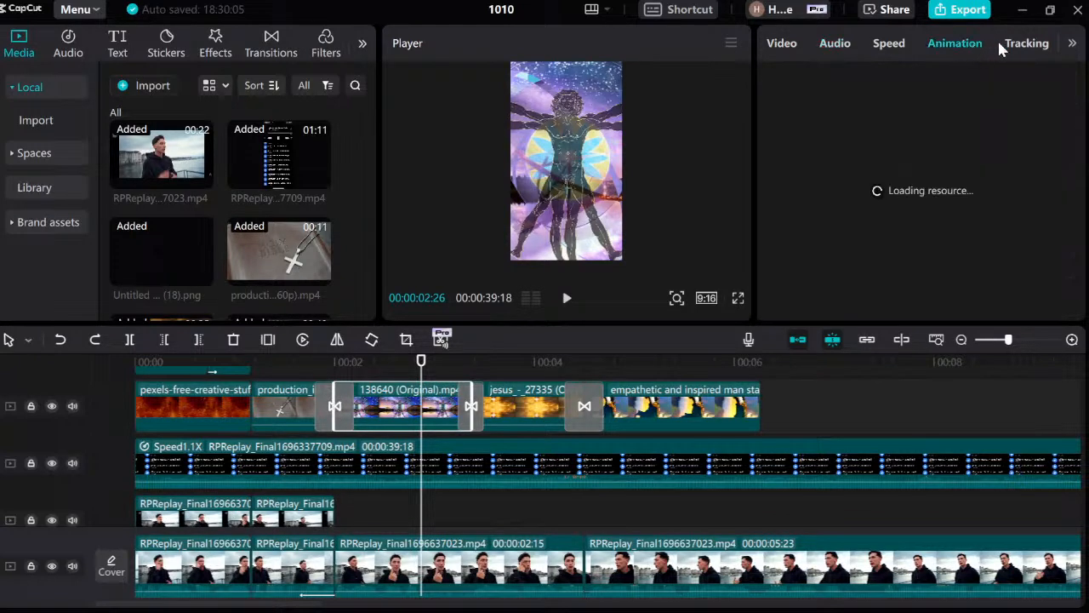
left_click(1070, 43)
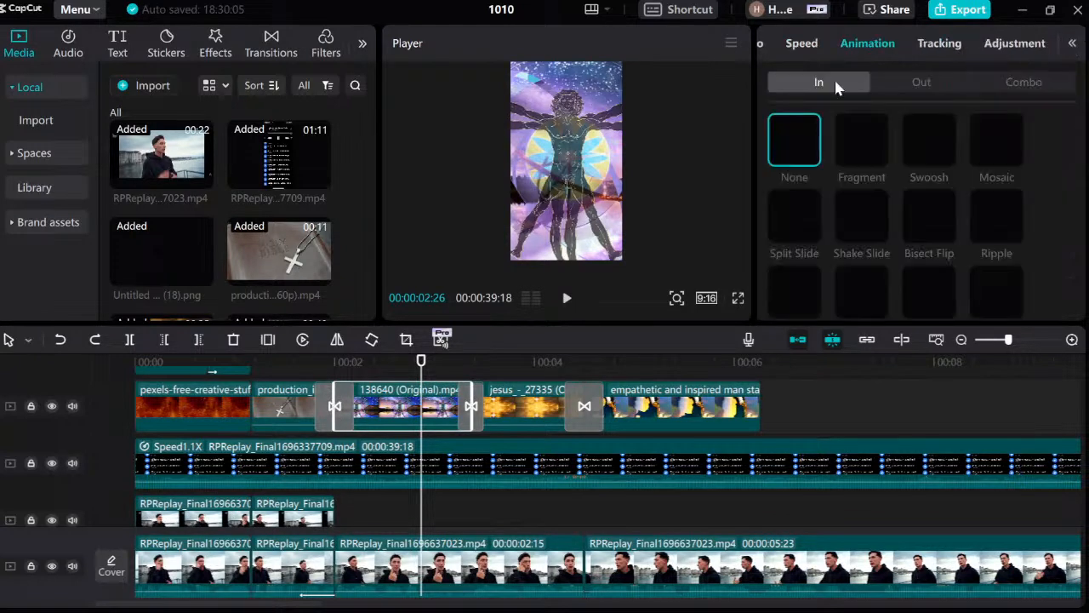
left_click(1025, 44)
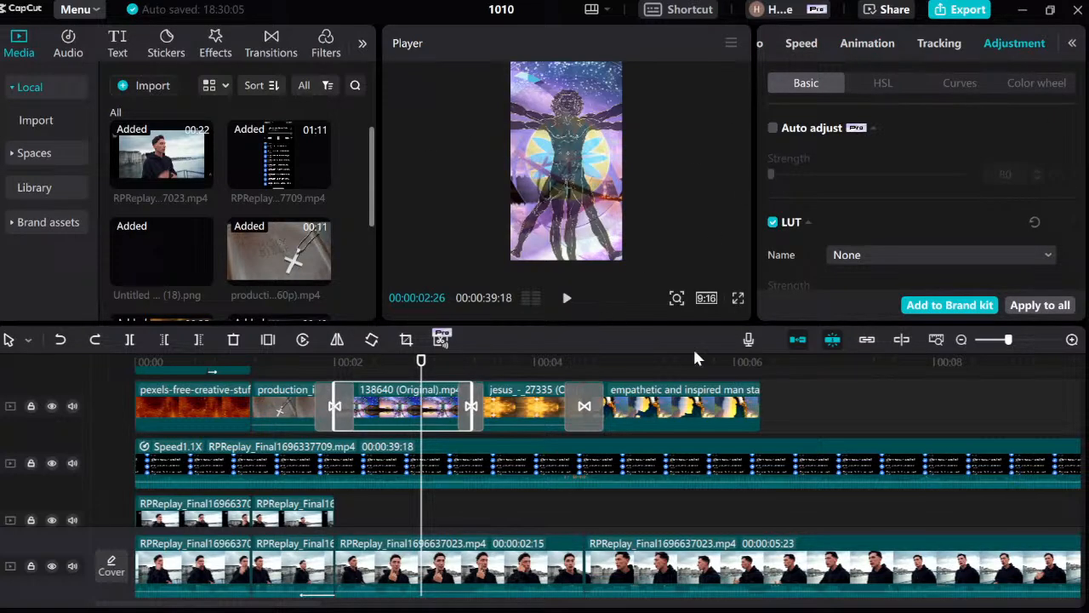
Try the Santa Monica filter on the 138640 (Original).mp4 clip, then undo it.
left_click(326, 42)
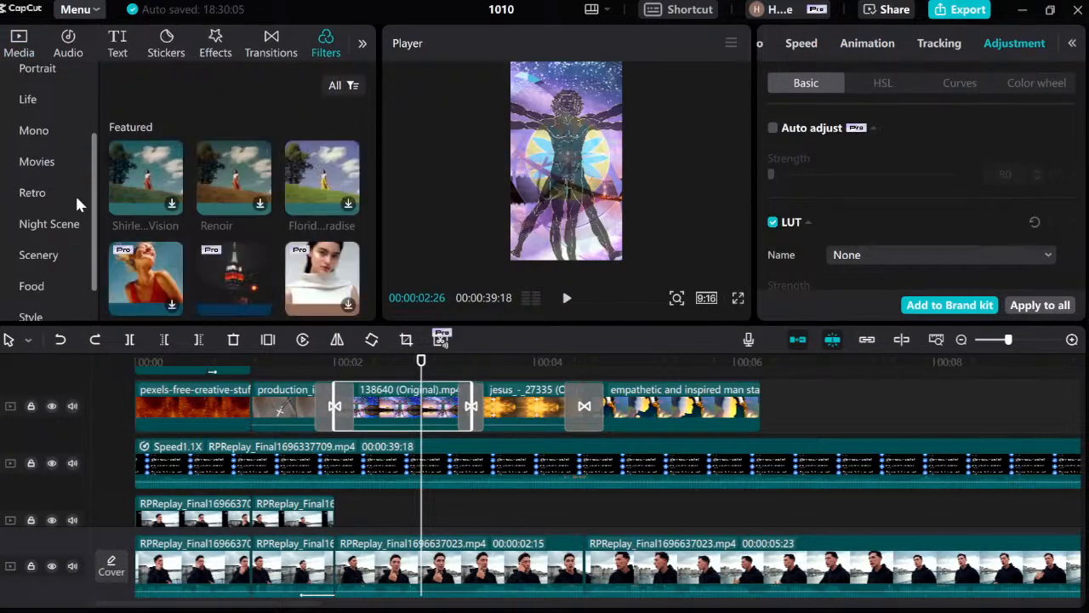
scroll(244, 195, "down", 5)
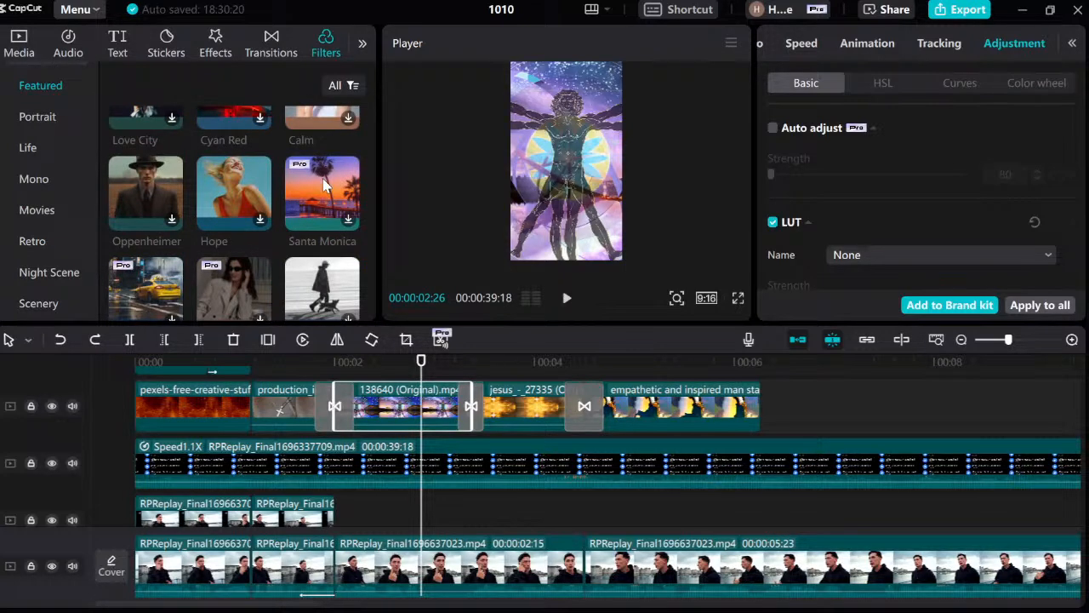
left_click_drag(323, 198, 384, 407)
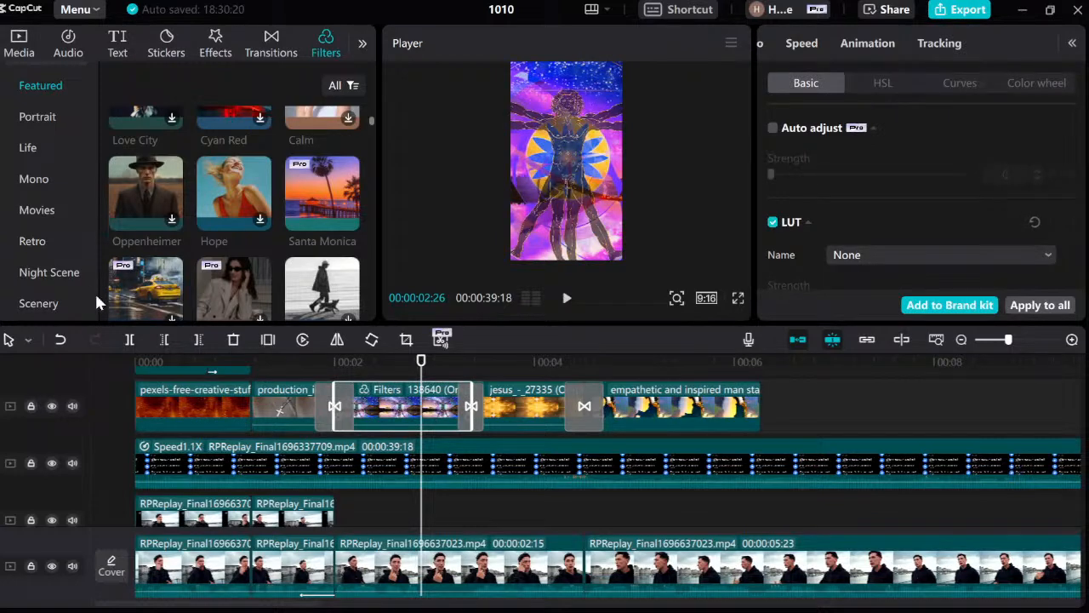
left_click(60, 339)
Try the Sunkissed filter on the 138640 (Original).mp4 clip, then undo it.
scroll(262, 302, "down", 2)
left_click_drag(165, 217, 368, 412)
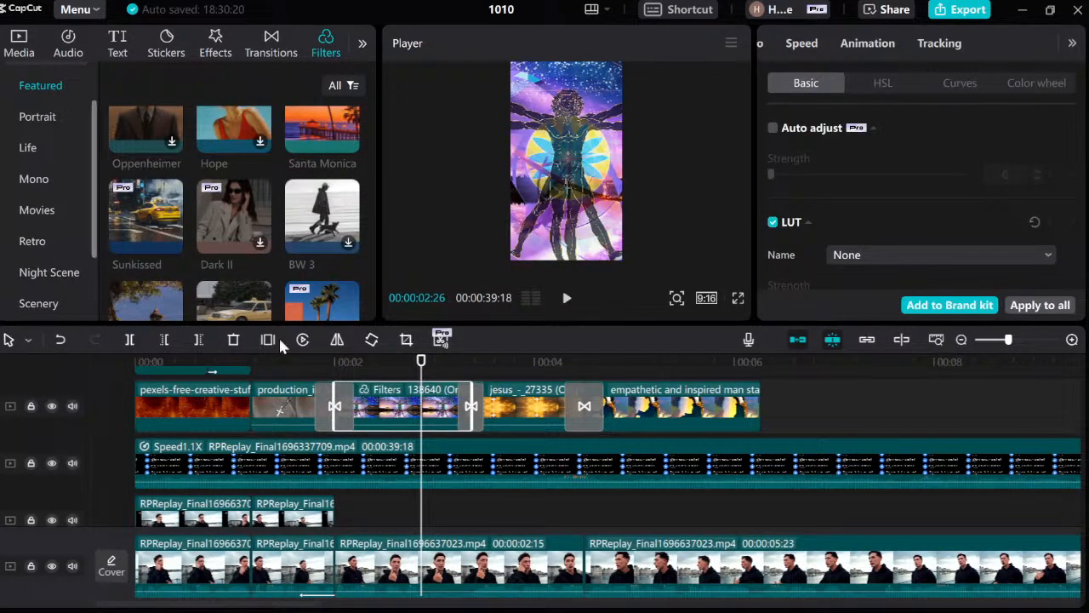
left_click(61, 339)
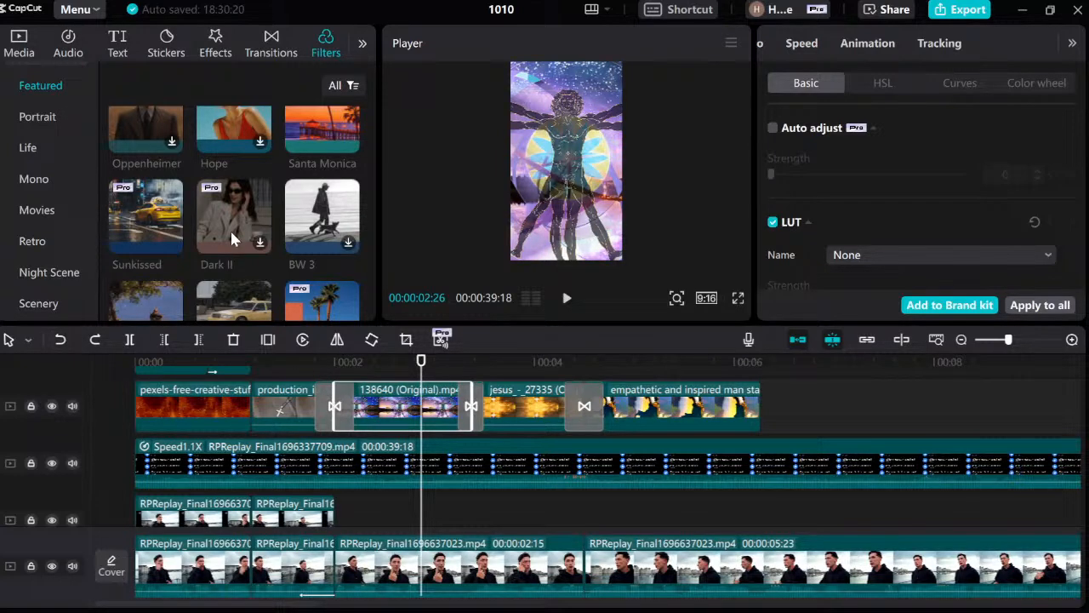
Browse the featured filters and apply Black Gold to the 138640 (Original).mp4 clip.
scroll(313, 208, "down", 1)
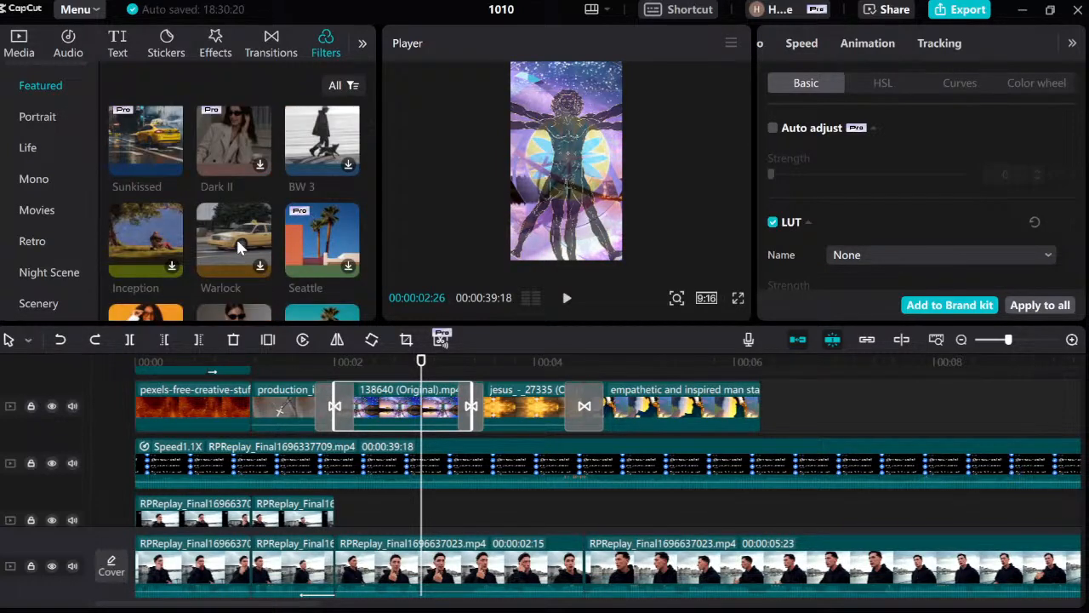
scroll(227, 233, "down", 2)
scroll(228, 240, "down", 2)
scroll(226, 232, "up", 4)
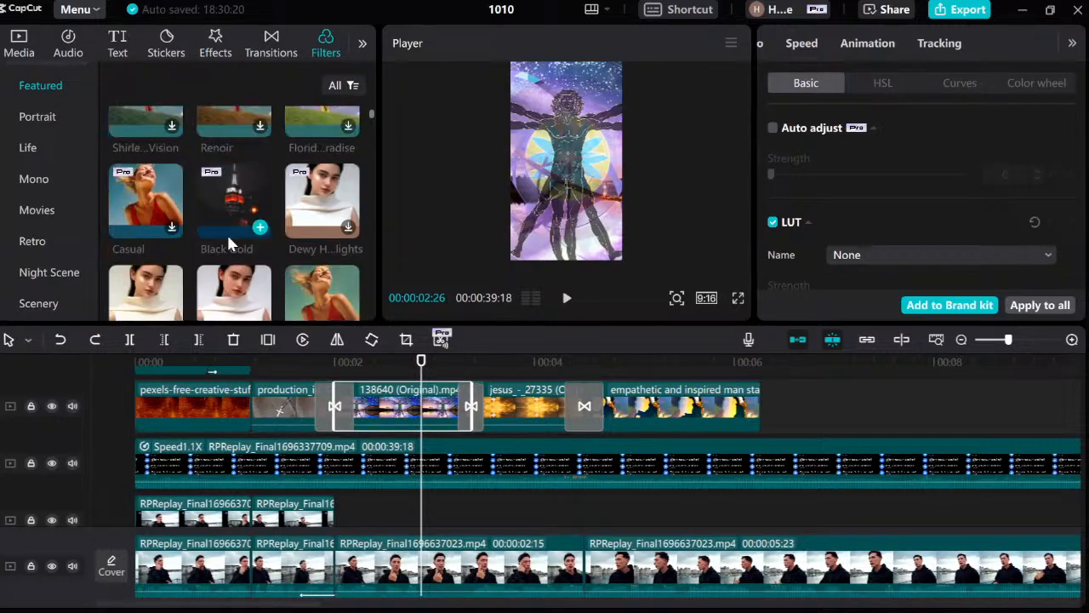
left_click_drag(256, 302, 383, 407)
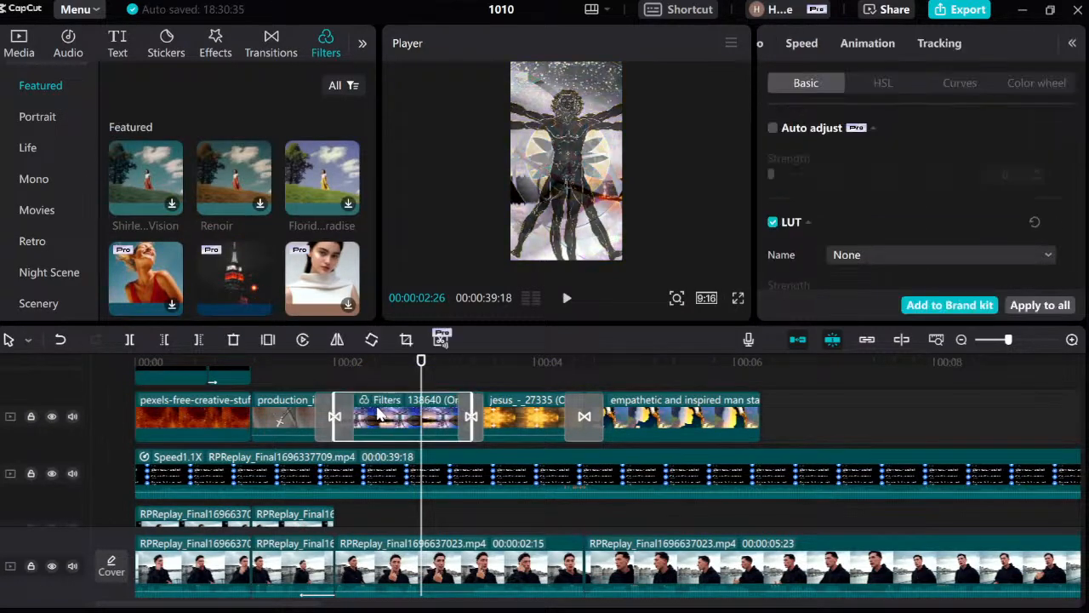
Undo the Black Gold filter, then try Vibrant II from the Life filters on the 138640 (Original).mp4 clip and undo it.
left_click(60, 340)
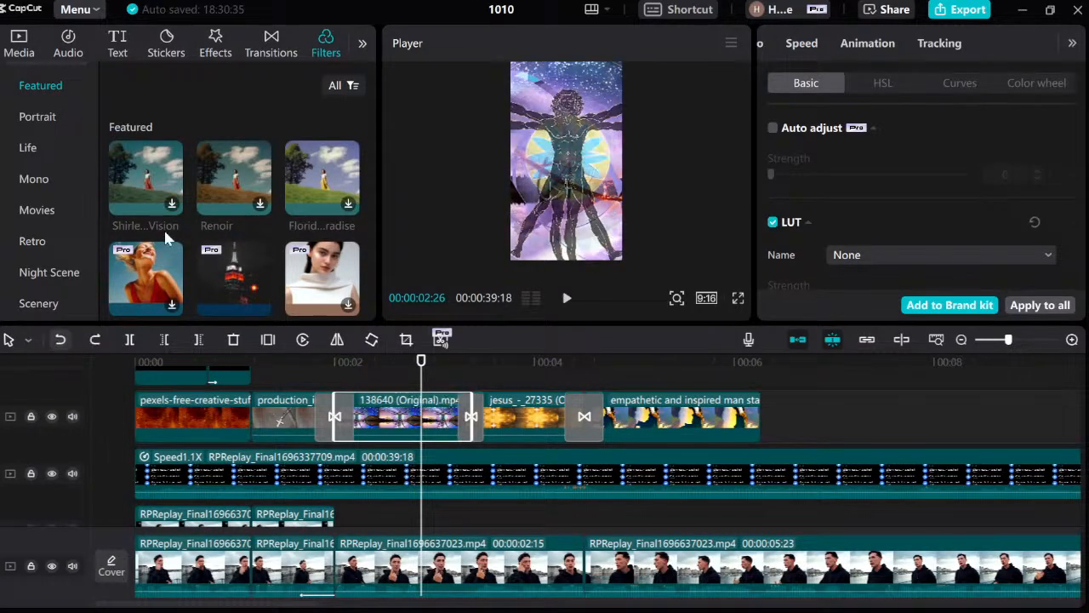
scroll(190, 208, "down", 5)
scroll(223, 192, "down", 5)
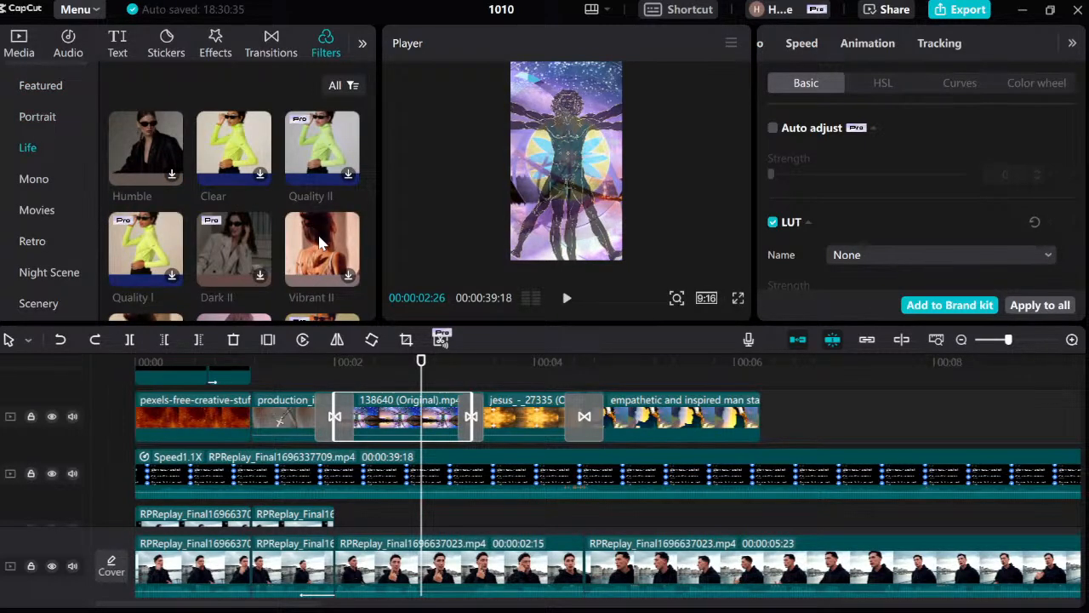
left_click_drag(321, 244, 382, 415)
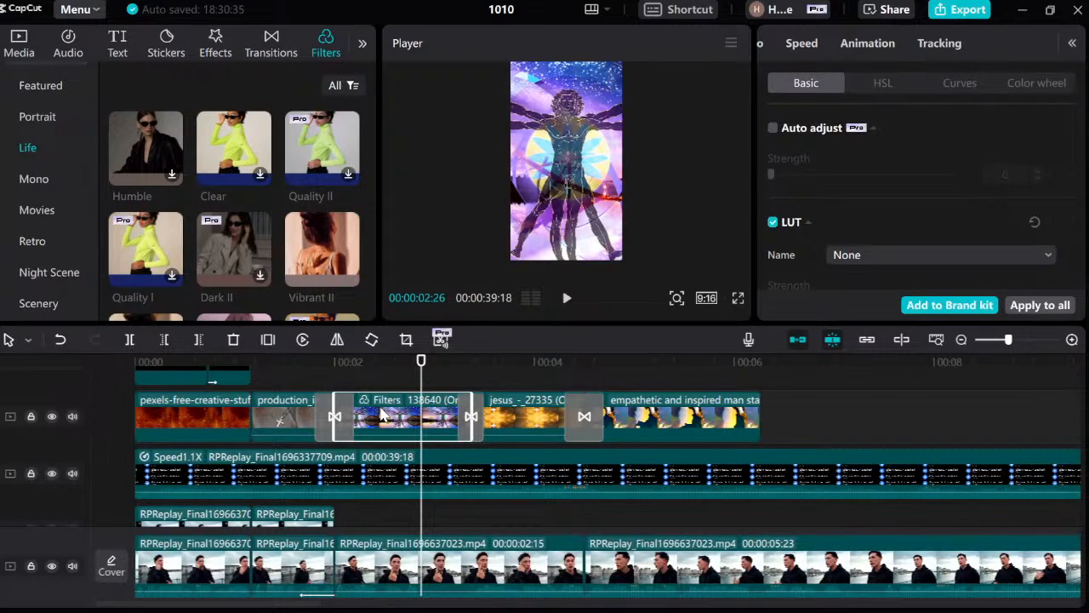
left_click(61, 339)
Browse further through the Life filters and apply one from that category to the 138640 (Original).mp4 clip.
scroll(262, 265, "down", 2)
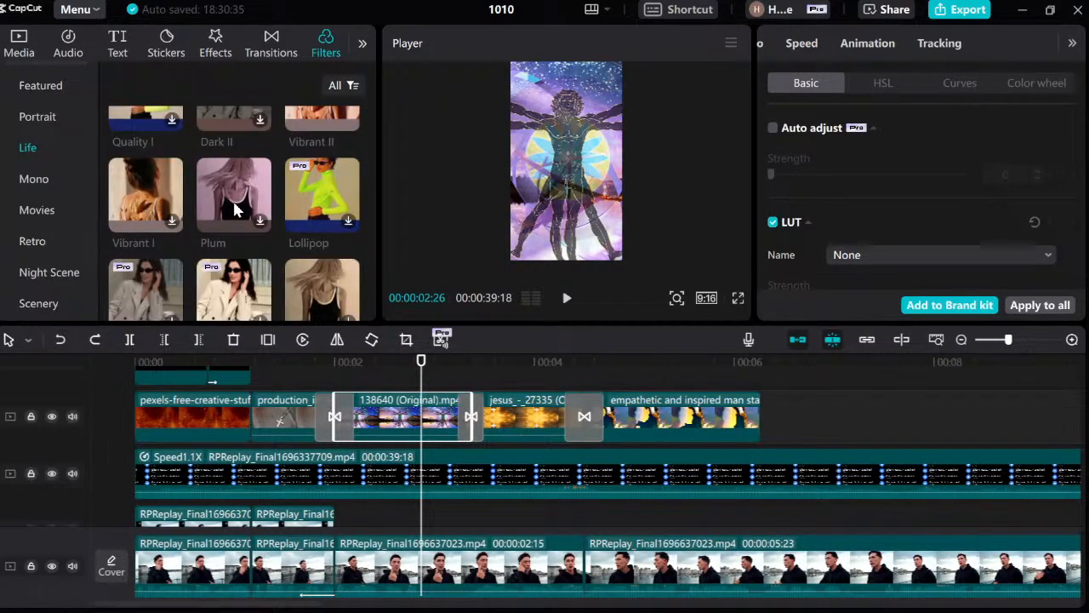
scroll(285, 204, "down", 4)
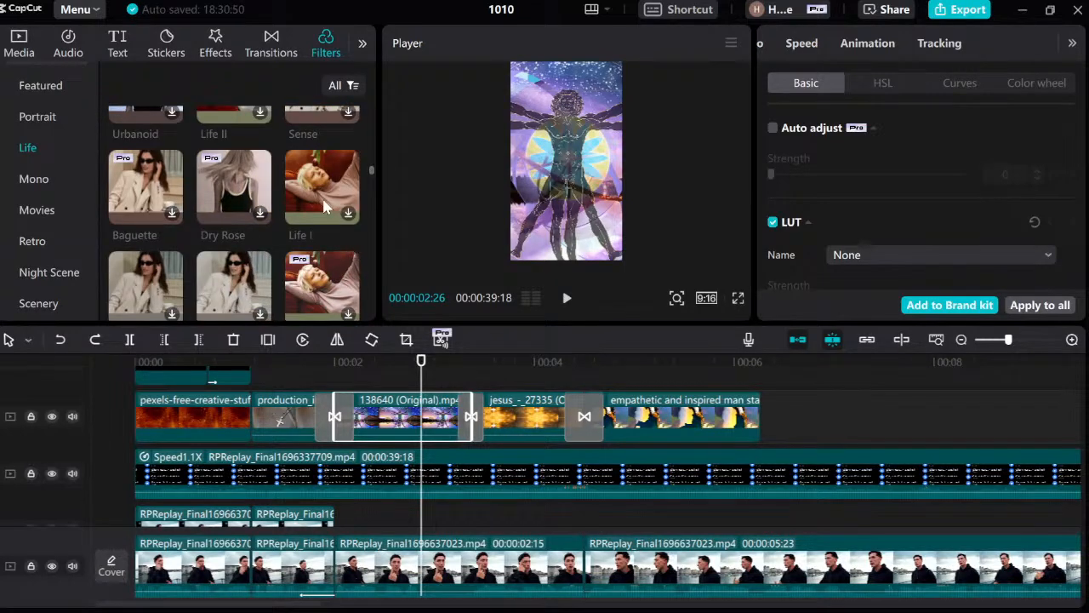
left_click_drag(322, 285, 383, 415)
Set the 138640 (Original).mp4 clip's Sharpen adjustment to 10.
scroll(931, 238, "down", 1)
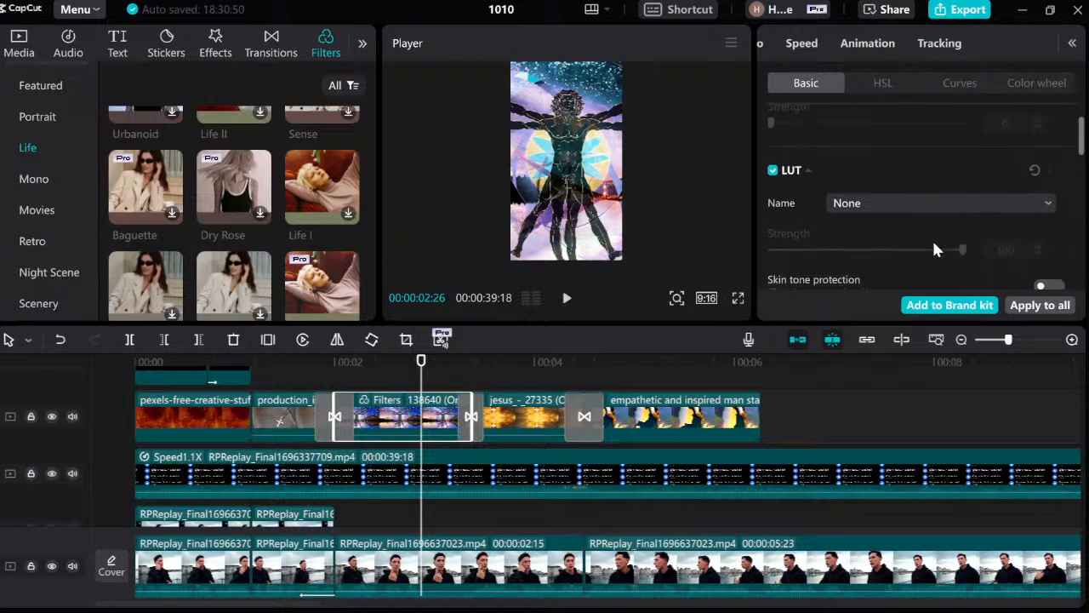
scroll(932, 238, "down", 6)
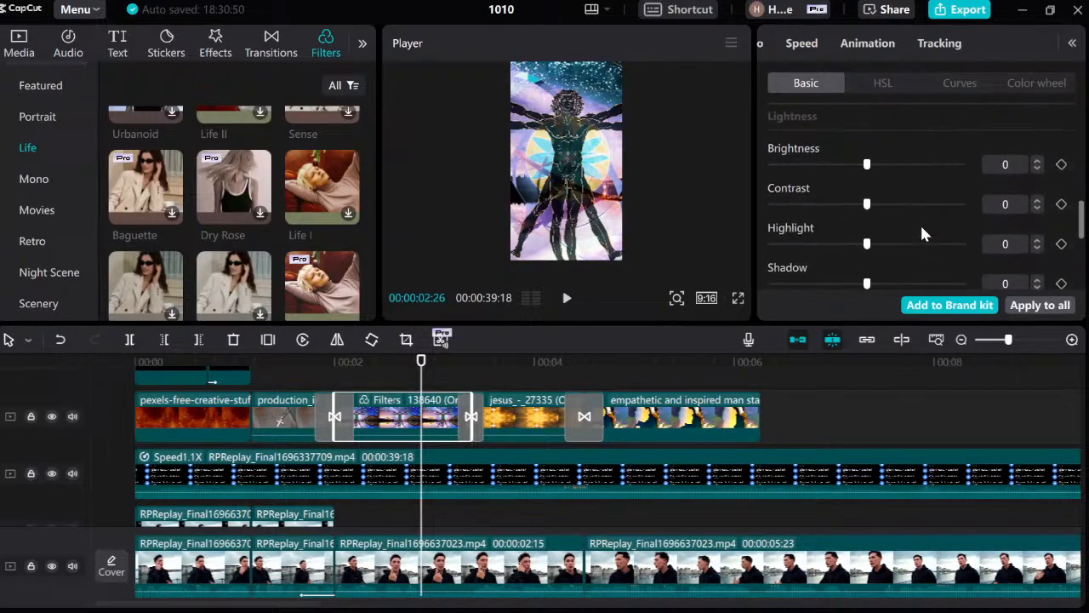
scroll(919, 223, "down", 4)
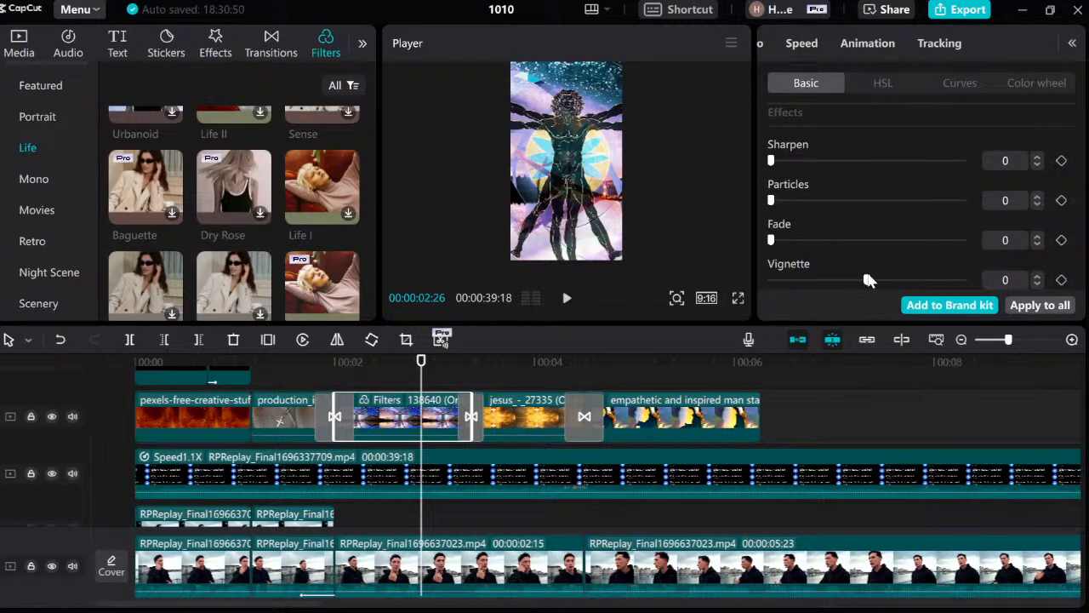
mouse_move(868, 281)
left_mouse_down()
mouse_move(923, 285)
mouse_move(868, 287)
left_mouse_up()
mouse_move(770, 161)
left_mouse_down()
mouse_move(804, 164)
mouse_move(787, 163)
left_mouse_up()
Set the clip's Contrast to 5 and Highlight to 20, and adjust its Shadow.
scroll(827, 199, "up", 4)
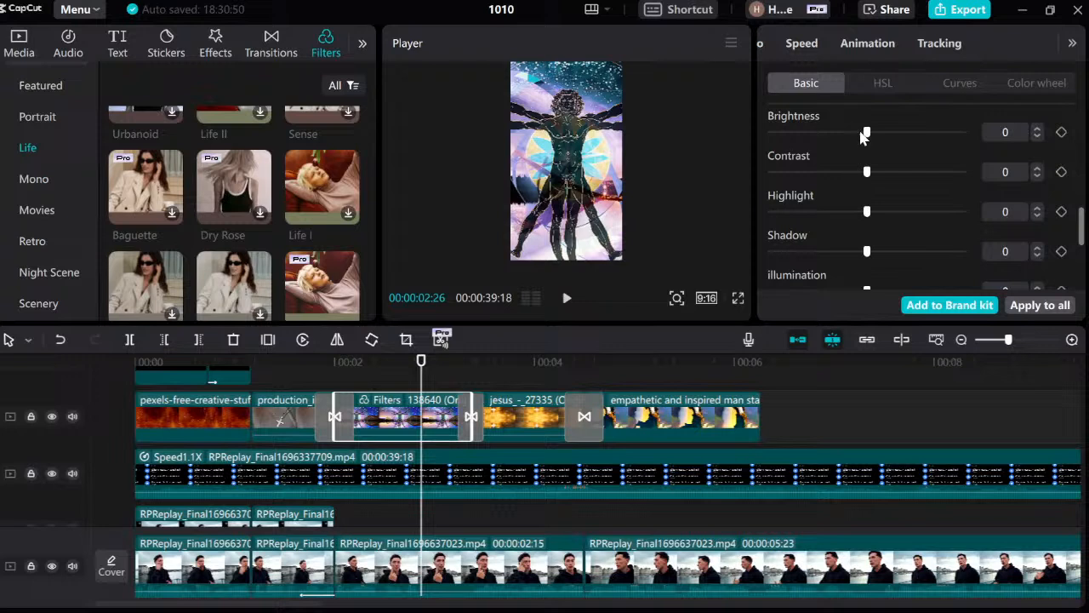
mouse_move(867, 172)
left_mouse_down()
mouse_move(964, 173)
mouse_move(872, 174)
left_mouse_up()
left_click_drag(867, 213, 904, 221)
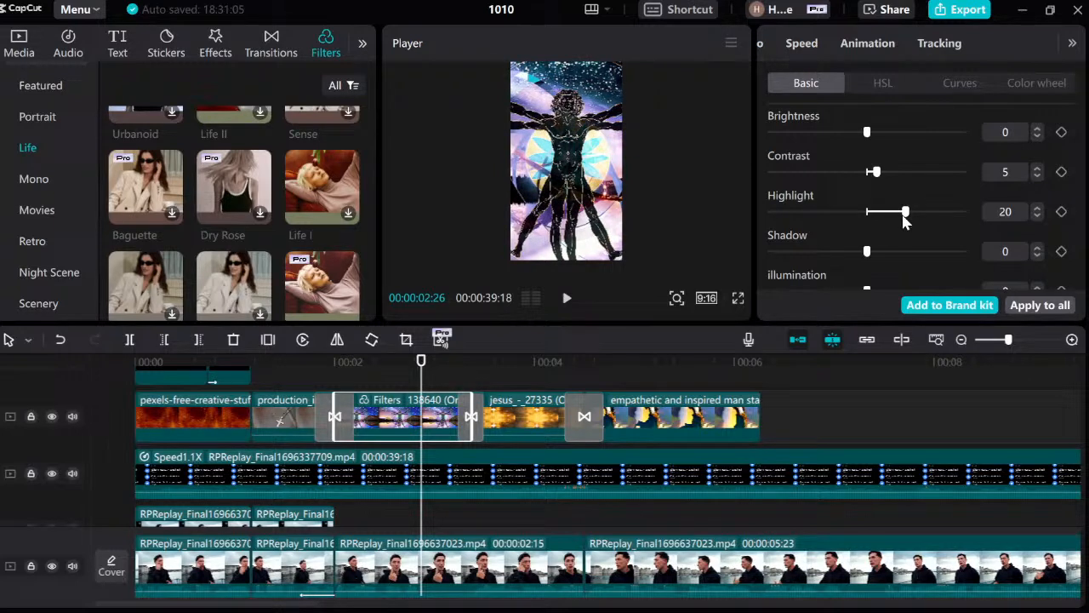
left_click_drag(867, 253, 811, 232)
Set the Vignette of the 138640 (Original).mp4 clip to 25.
scroll(864, 251, "down", 2)
scroll(850, 230, "down", 3)
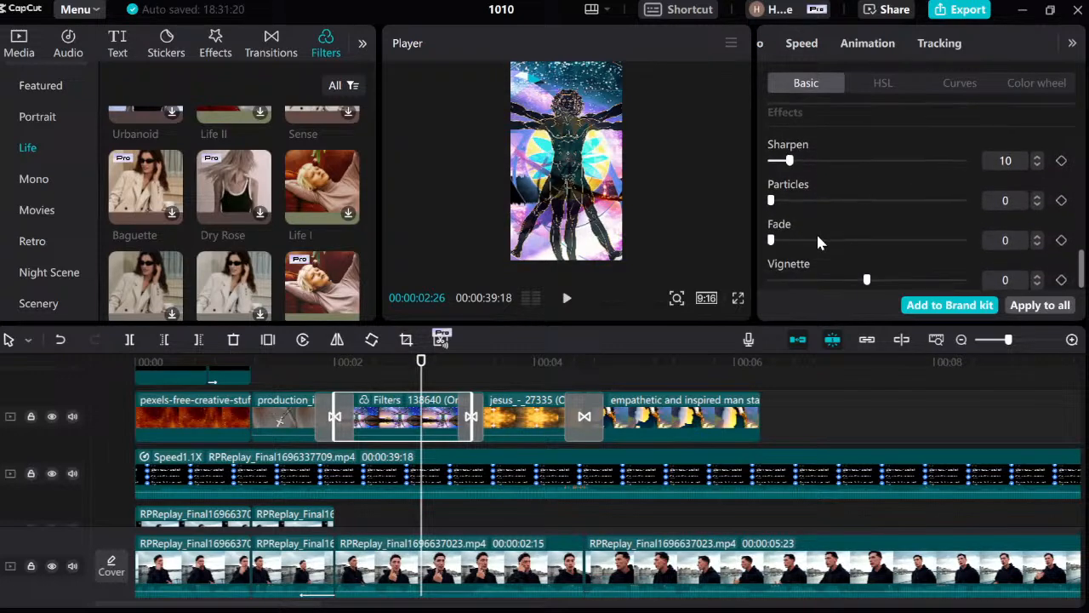
left_click_drag(866, 279, 890, 281)
left_click_drag(918, 287, 913, 287)
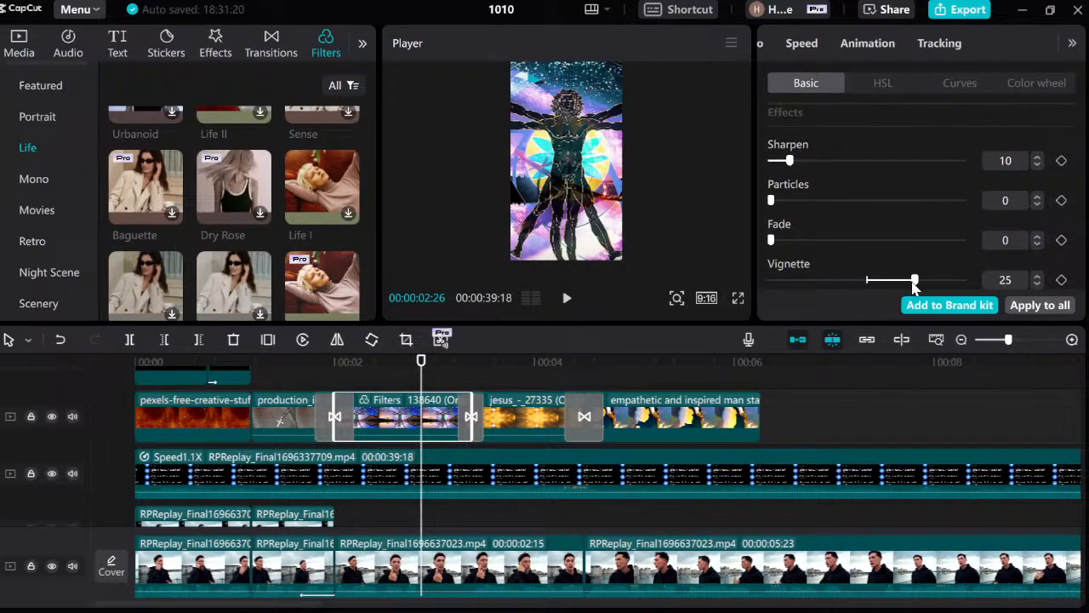
Play back the filtered 138640 (Original).mp4 clip and the transitions around it, continuing into the jesus_-_27335 clip.
left_click(322, 363)
key("space")
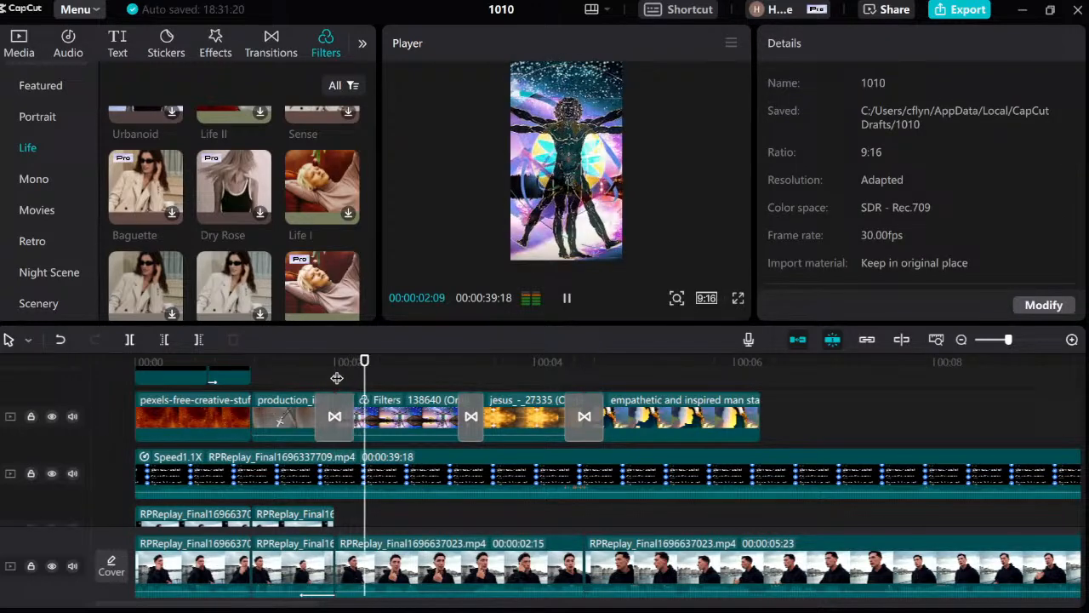
left_click(337, 372)
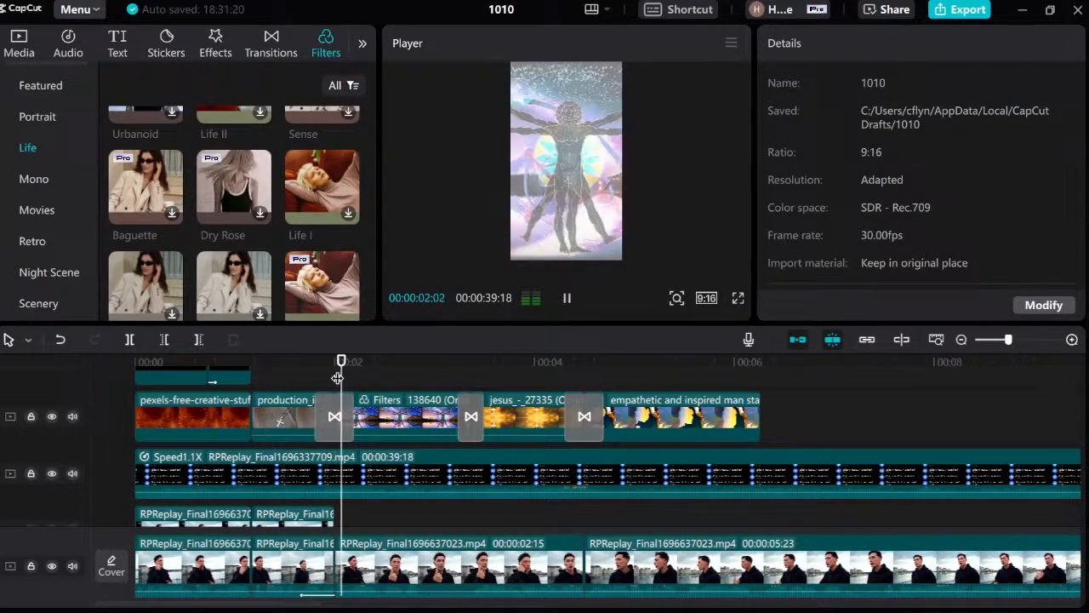
left_click(329, 373)
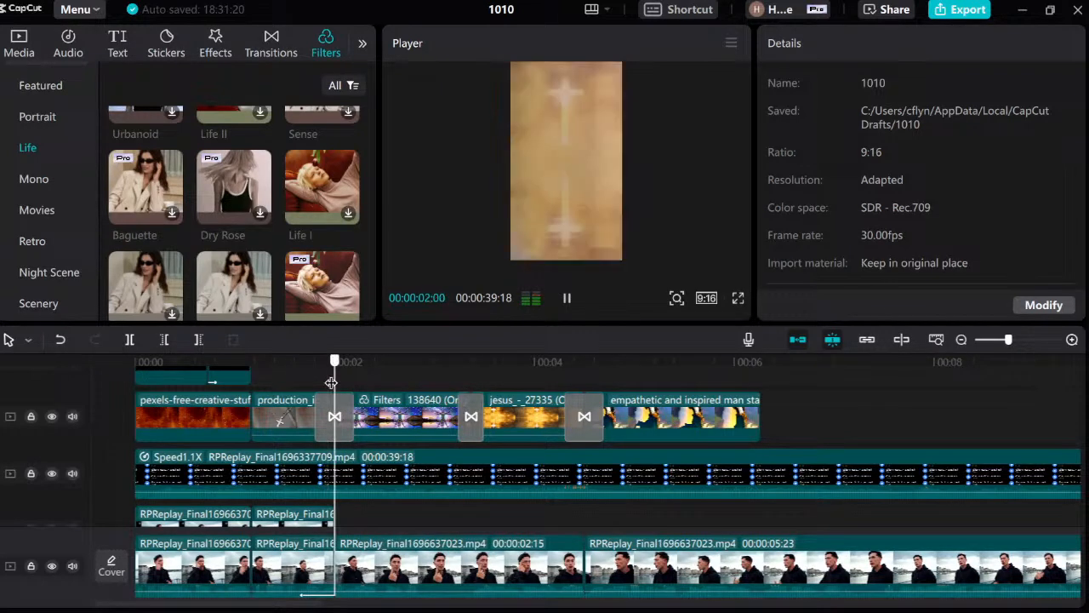
key("space")
left_click(474, 374)
key("space")
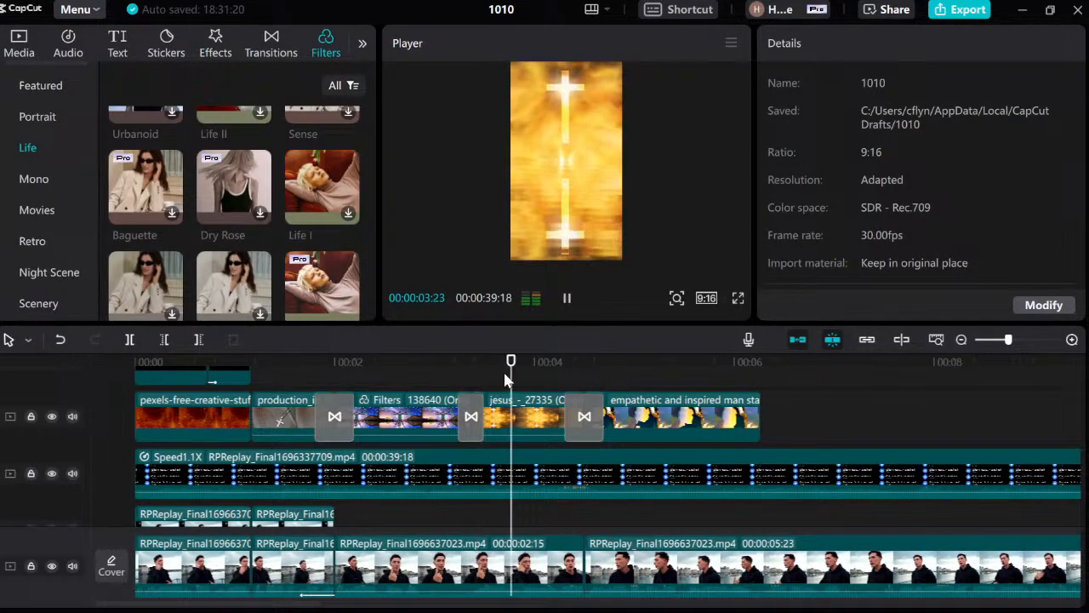
Split the RPReplay_Final1696637023.mp4 clip on the main track at 00:00:06:08, where the last background clip ends.
left_click(759, 373)
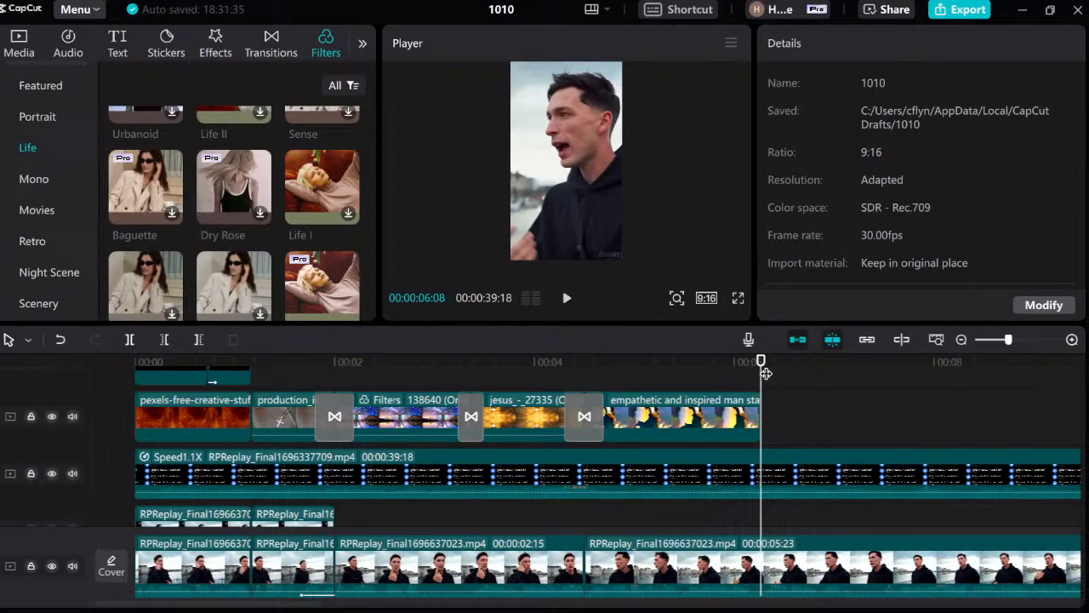
left_click(780, 558)
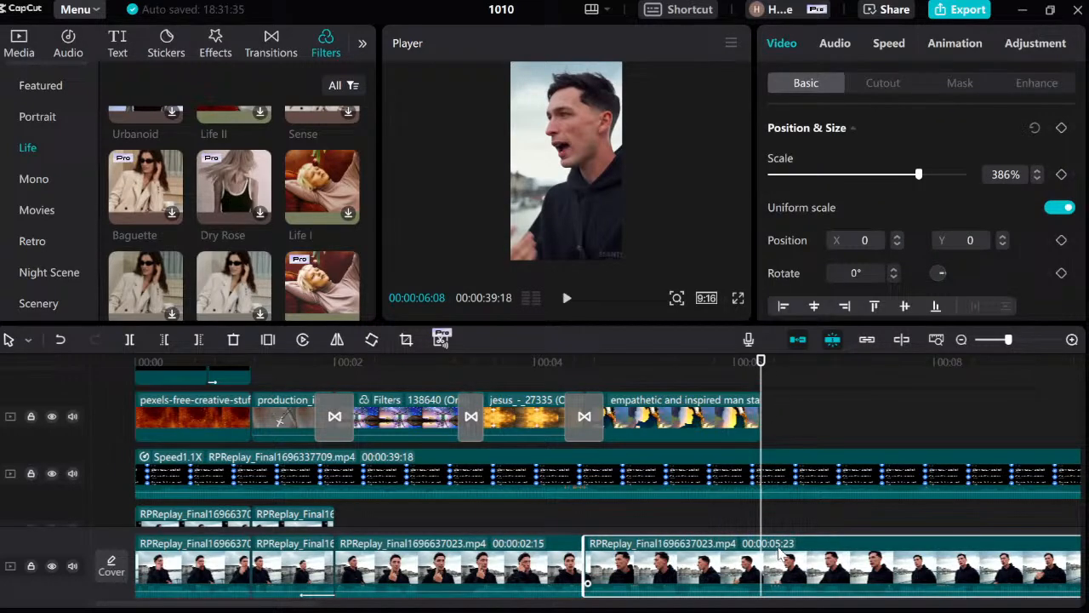
key("ctrl+b")
scroll(800, 516, "down", 2)
scroll(768, 516, "up", 1)
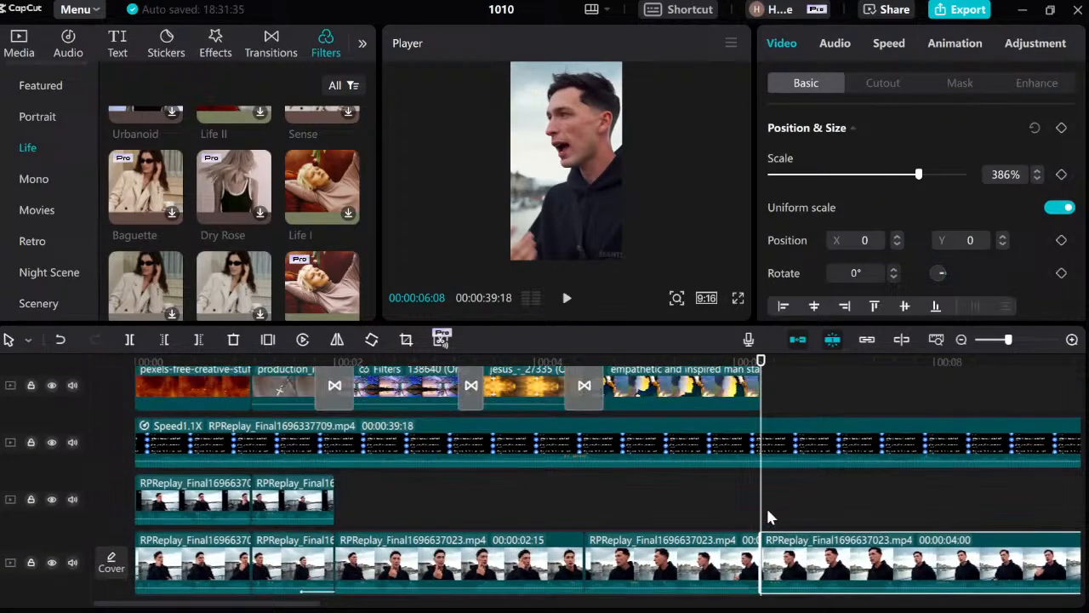
Play the talking footage from the new cut and pause around 00:00:07:12.
mouse_move(378, 606)
left_mouse_down()
mouse_move(430, 609)
mouse_move(389, 601)
left_mouse_up()
scroll(431, 608, "down", 3)
key("space")
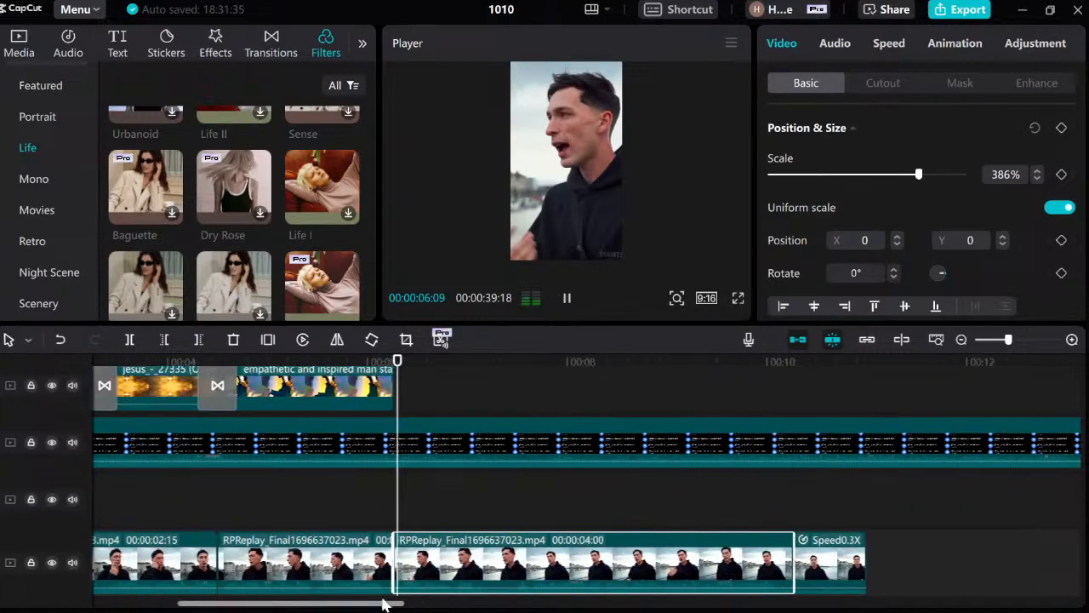
left_click(510, 470)
key("space")
key("space")
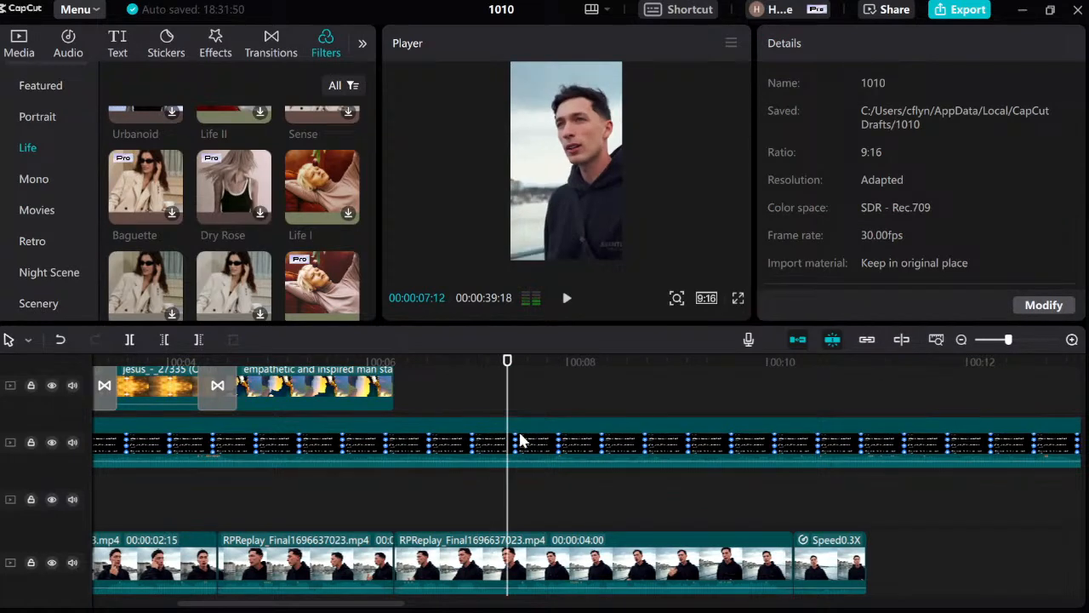
Try splitting the RPReplay_Final1696337709.mp4 overlay clip at 00:00:07:13 and play a little past the cut.
left_click(521, 440)
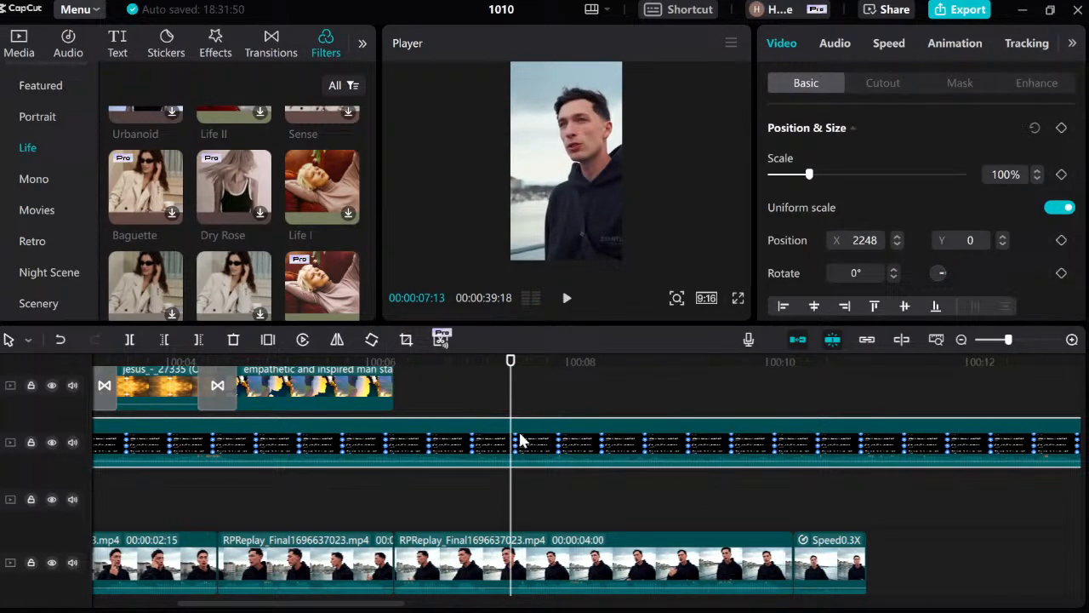
key("ctrl+b")
key("space")
key("space")
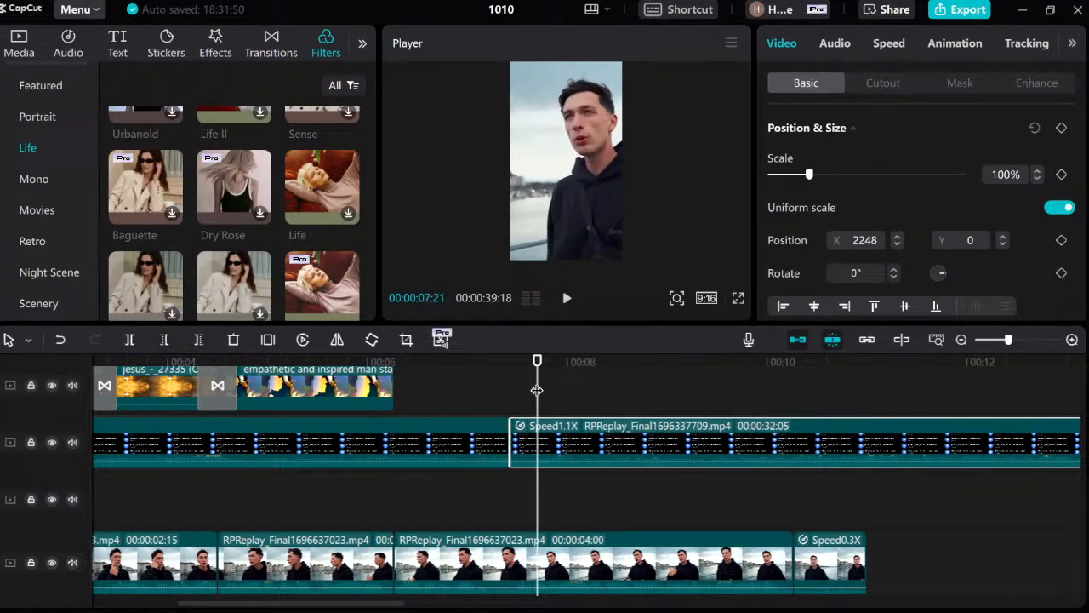
Undo the overlay split and split the main-track RPReplay_Final1696637023.mp4 clip at 00:00:07:13 instead.
left_click(513, 390)
left_click(531, 439)
left_click(417, 565)
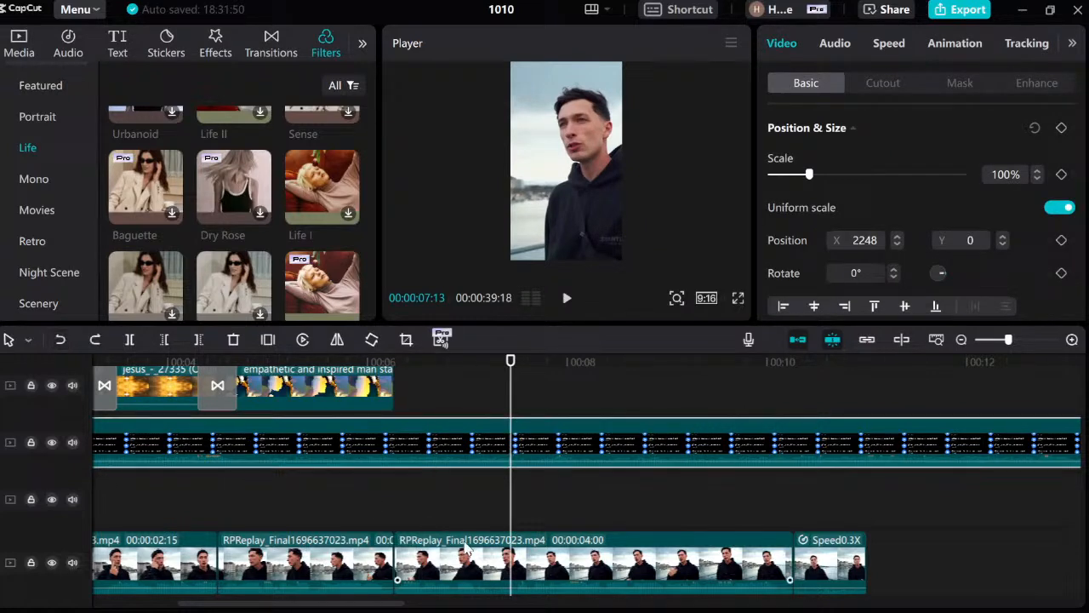
key("ctrl+b")
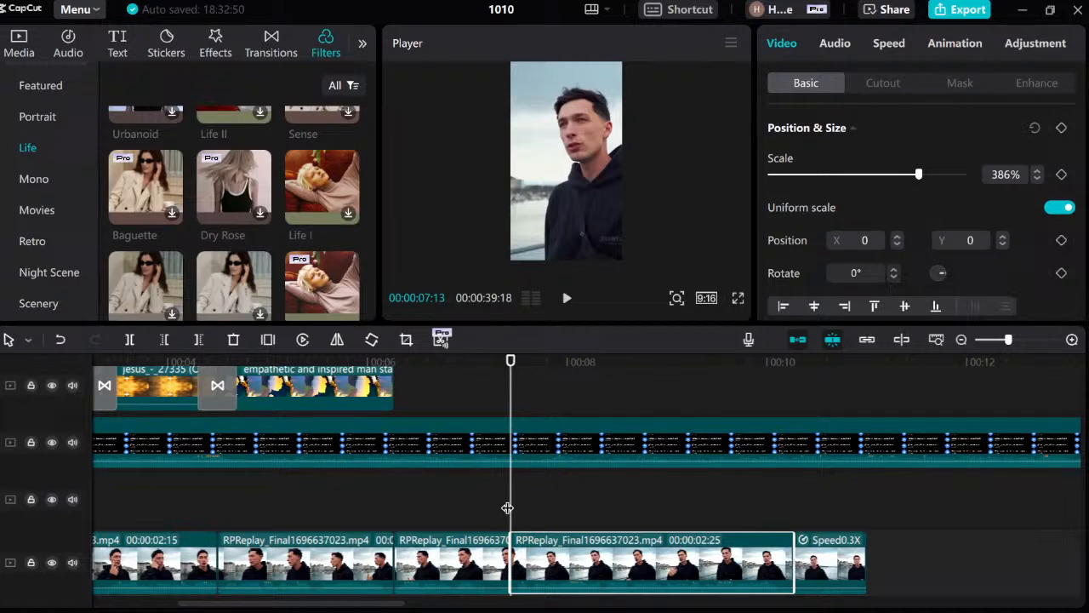
Return to the start of the timeline and scrub across the background clips and the talking footage that follows them.
left_click_drag(507, 500, 395, 503)
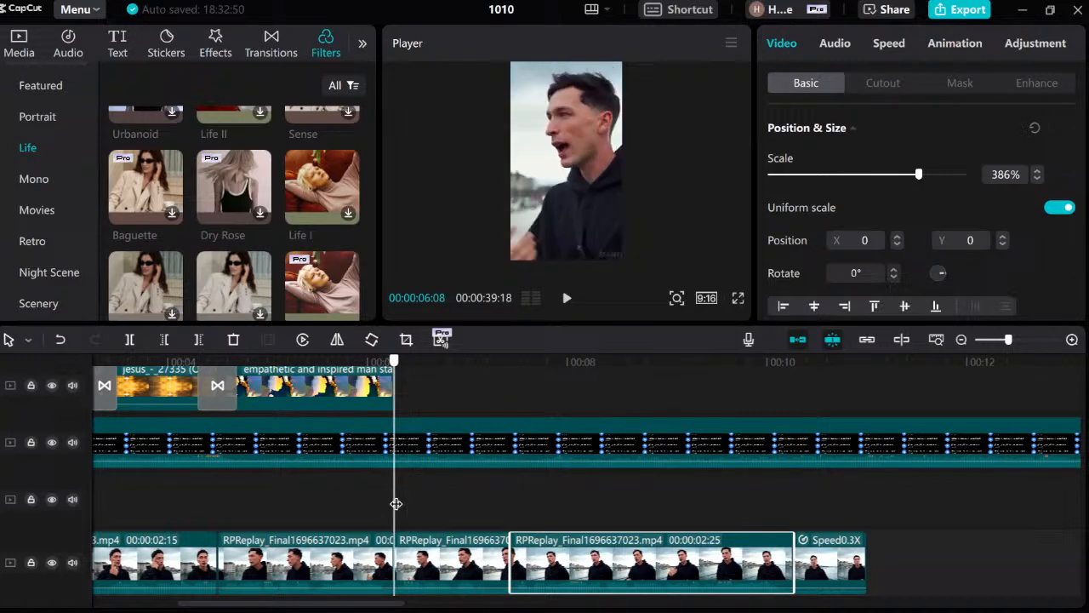
scroll(406, 460, "up", 1)
key("Home")
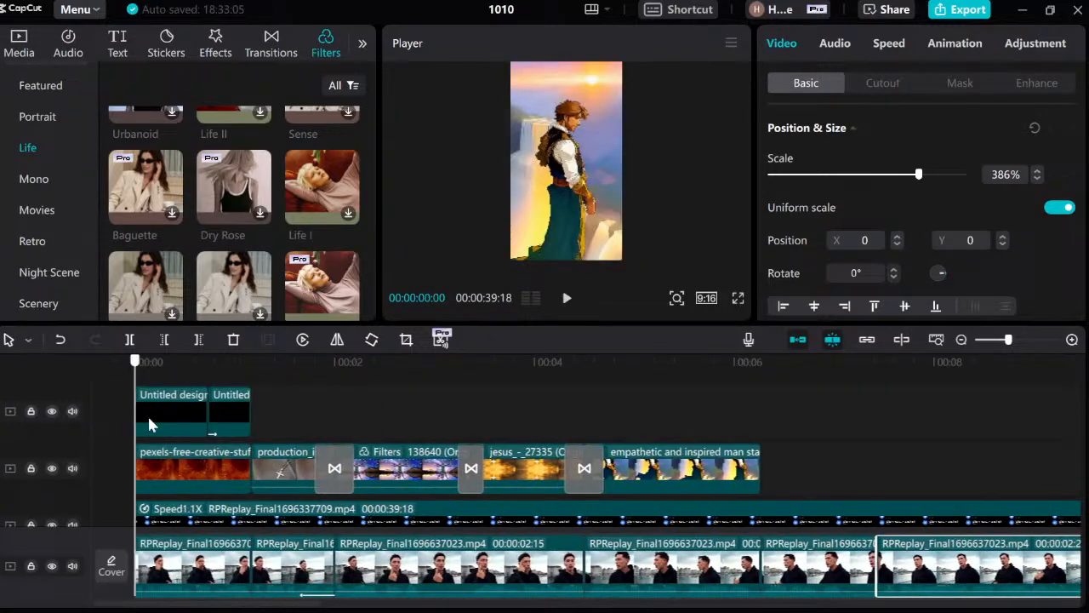
left_click(471, 421)
left_click(678, 430)
left_click(796, 446)
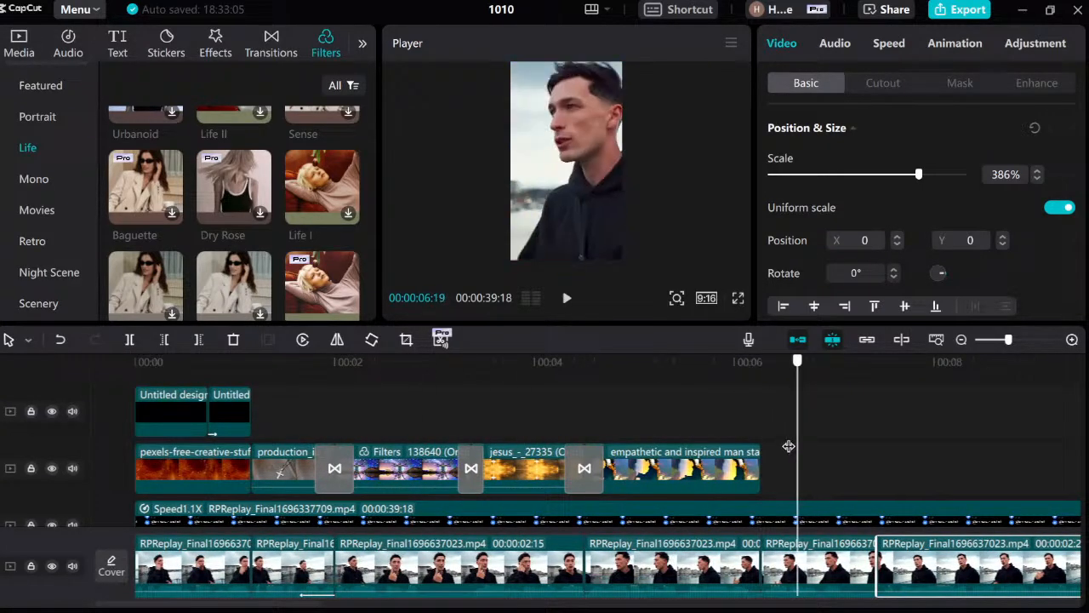
left_click(611, 427)
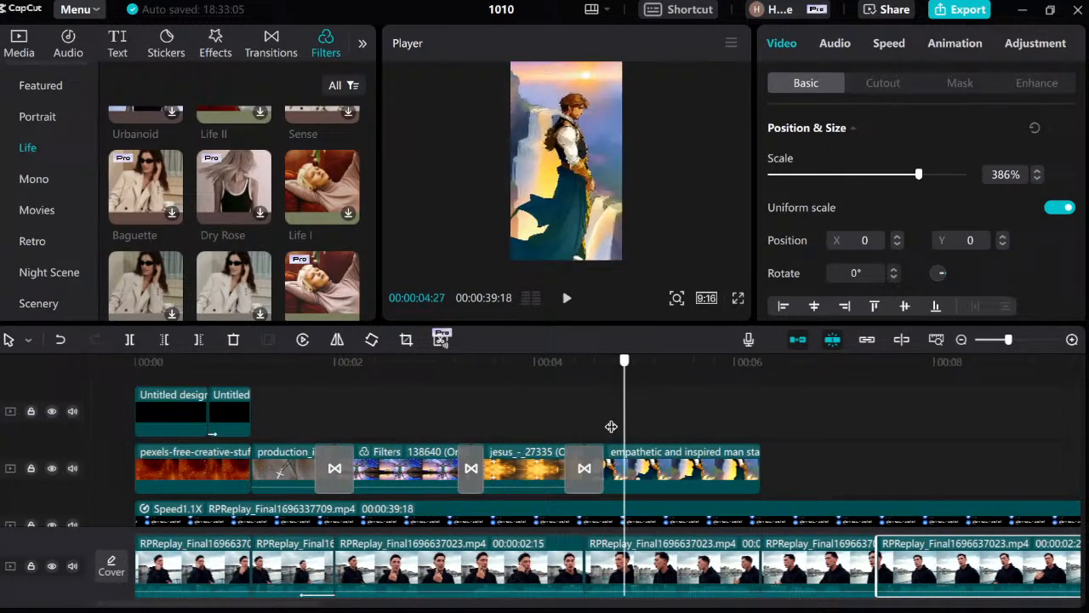
left_click(605, 426)
left_click(626, 430)
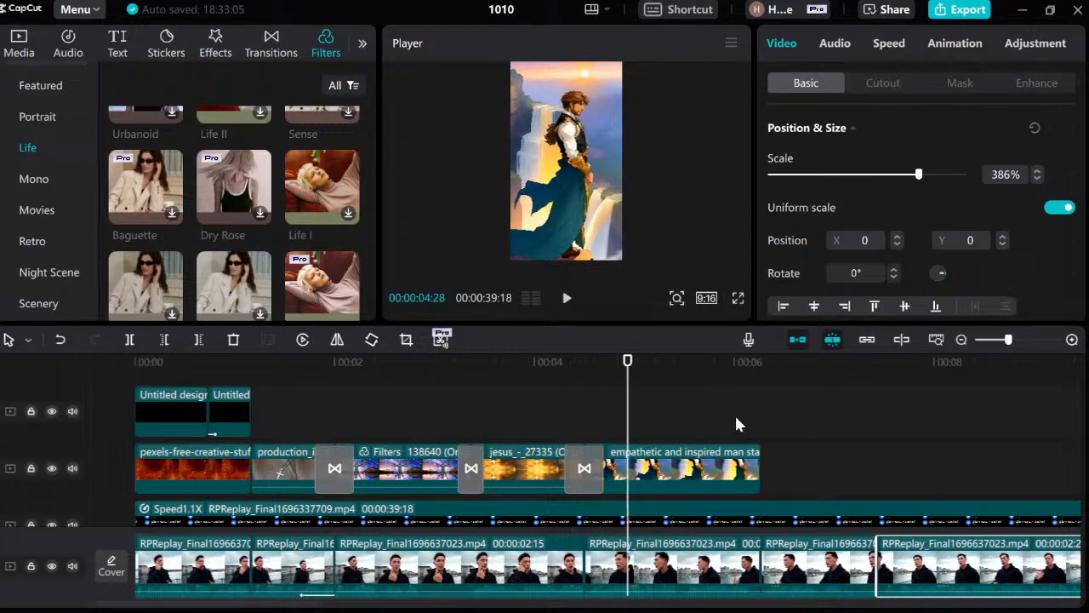
Advance frame by frame through the empathetic and inspired man background clip to its end to examine its motion.
key("Right")
key("Right")
key("Right")
key("Right")
key("Right")
key("Right")
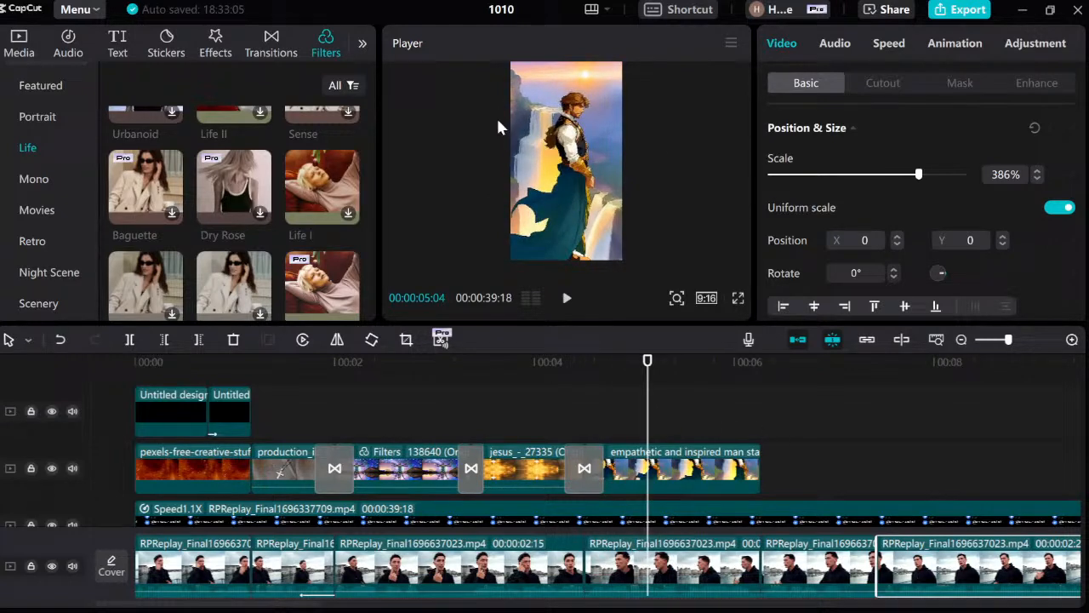
key("Right")
key("Right")
key("Right")
key("Right")
key("Right")
key("Right")
key("Right")
key("Right")
key("Right")
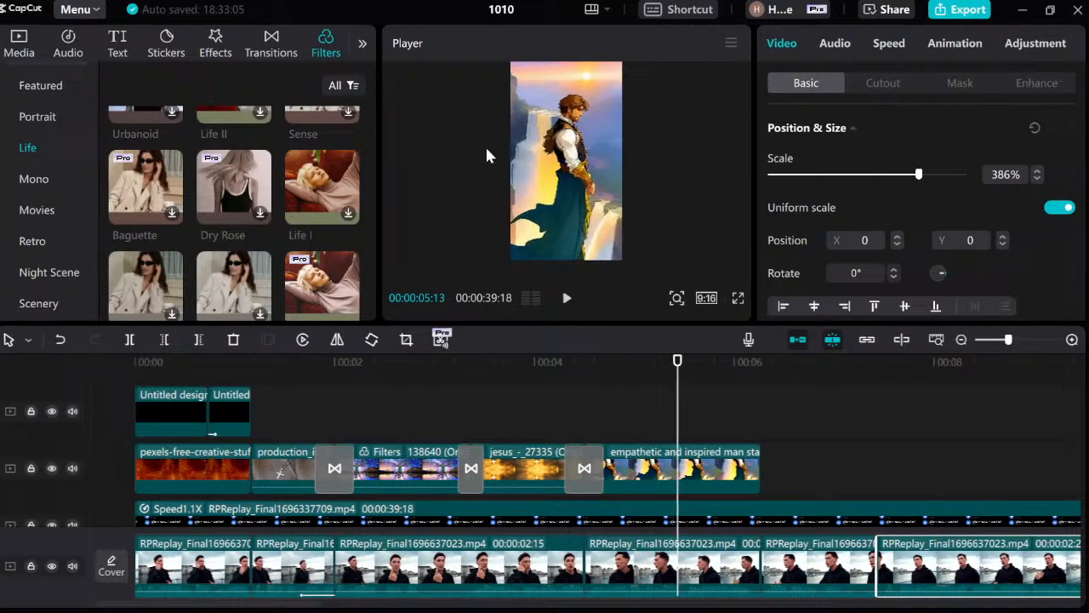
key("Right")
key("Right")
key("Right")
key("Right")
key("Right")
key("Right")
key("Right")
key("Right")
key("Right")
key("Right")
key("Right")
key("Right")
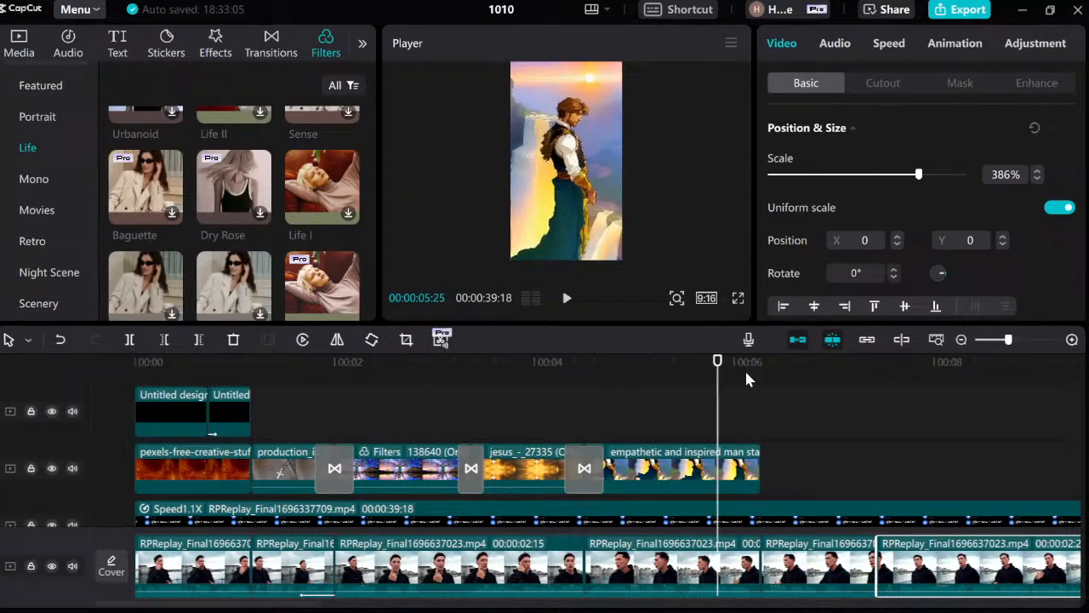
key("Right")
key("Right")
key("Right")
key("Right")
key("Right")
key("Right")
key("Right")
key("Right")
Play the talking footage from the end of the last background clip.
key("Up")
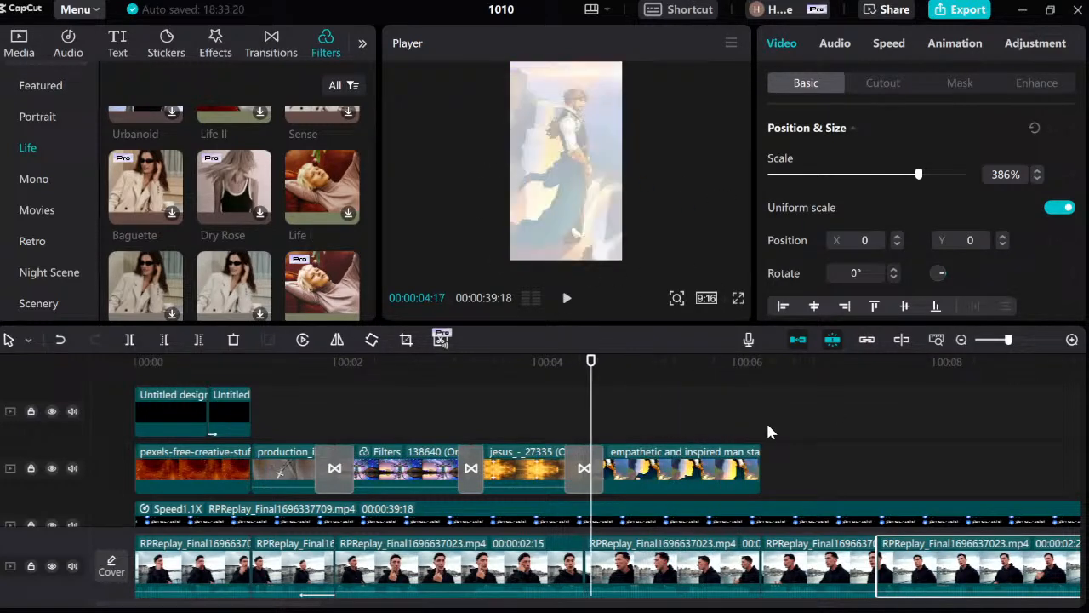
left_click(766, 421)
key("space")
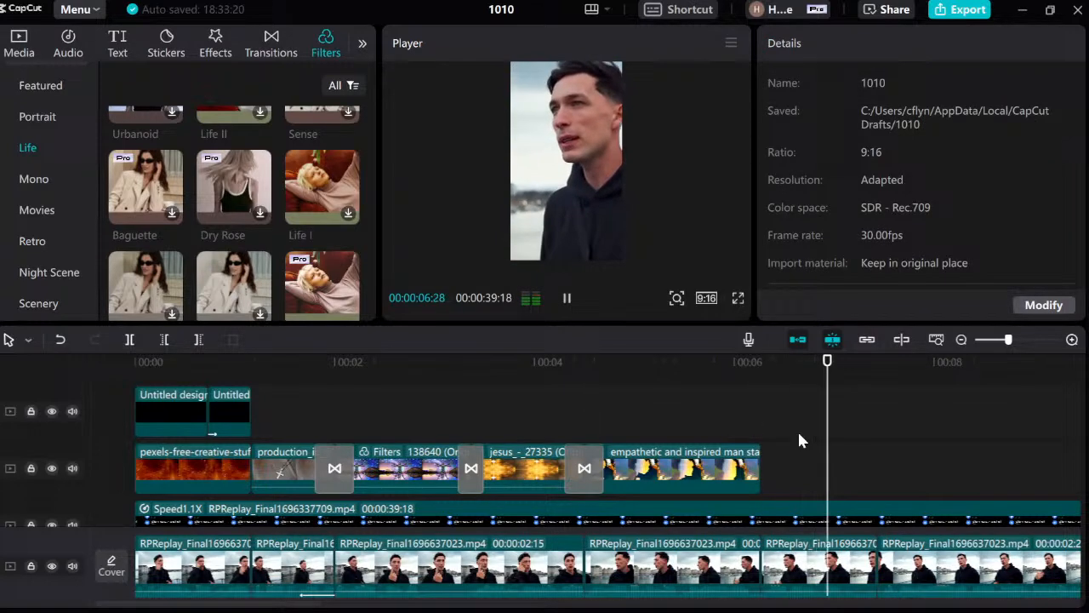
Duplicate the main-track talking clip that starts at 00:00:06:08 onto the overlay track directly above it.
key("space")
scroll(800, 440, "down", 3)
left_click(763, 476)
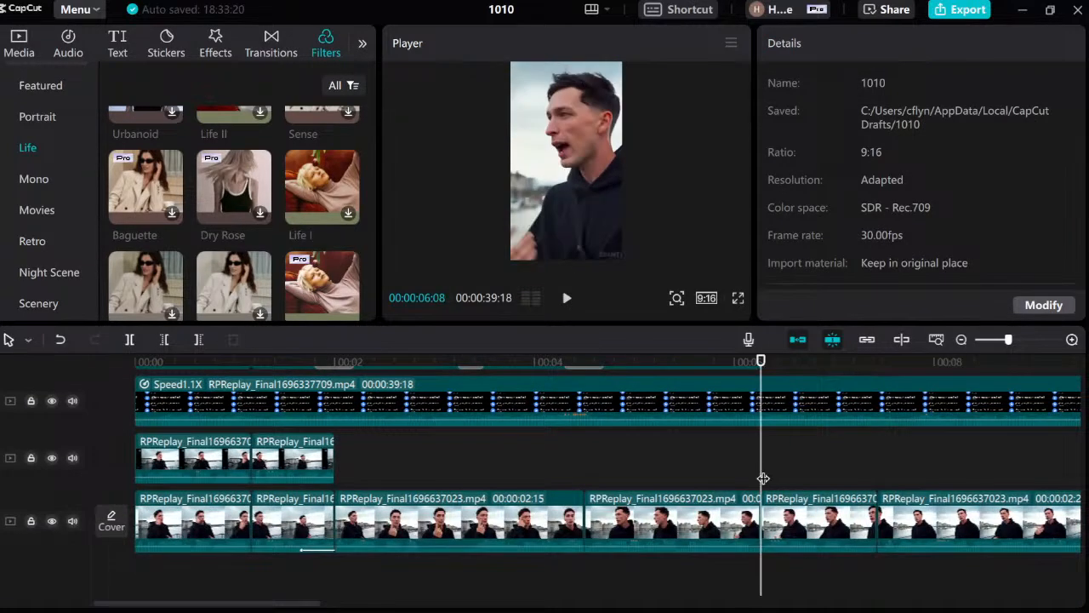
left_click(788, 515)
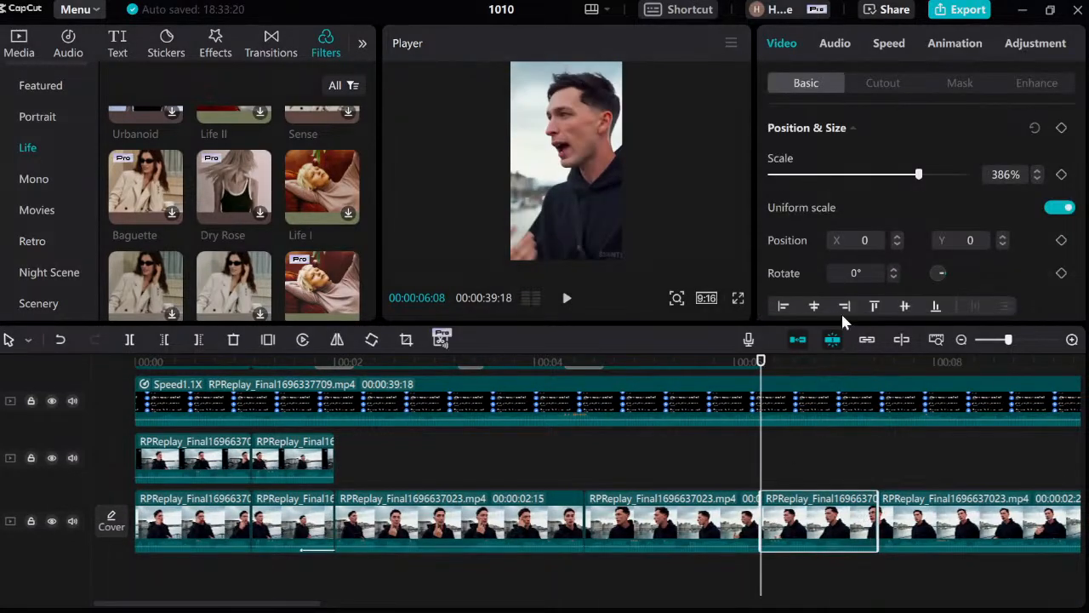
right_click(815, 465)
left_click(825, 474)
scroll(804, 457, "up", 2)
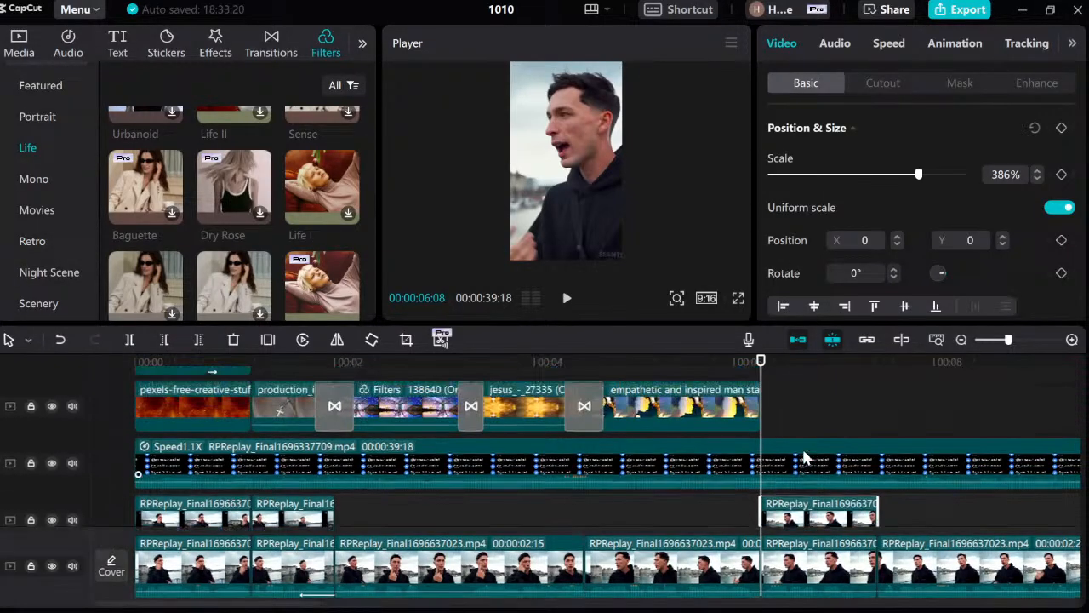
scroll(804, 457, "down", 2)
scroll(792, 459, "up", 1)
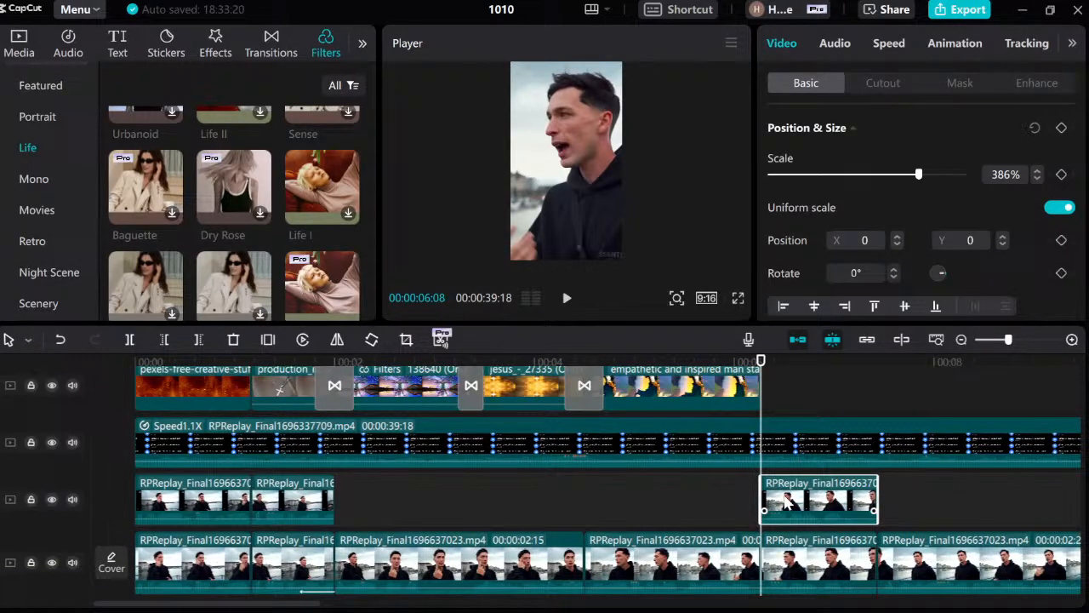
scroll(787, 443, "down", 2)
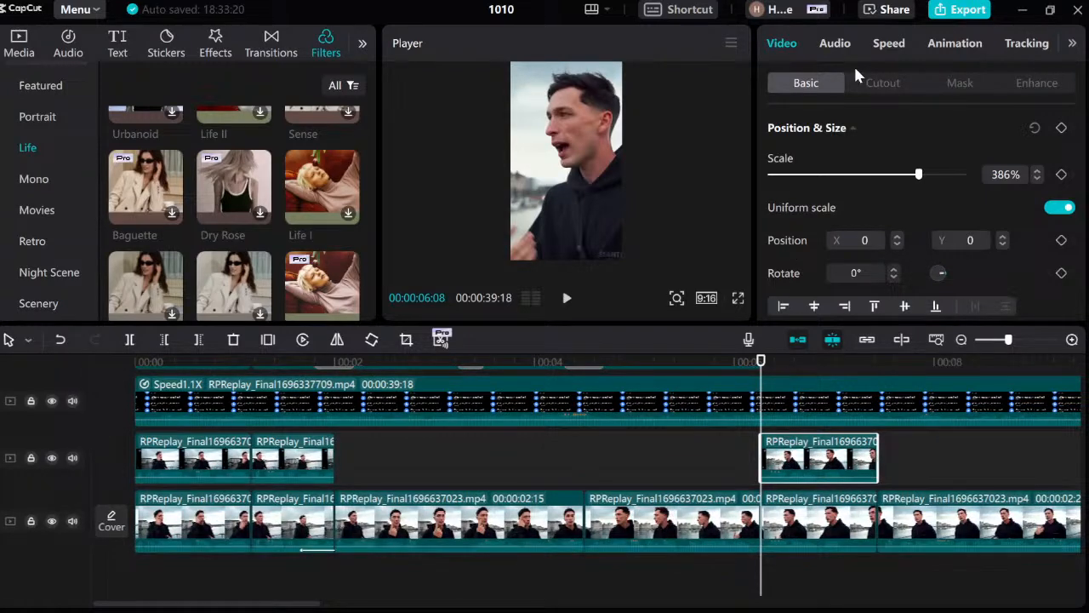
Apply Auto cutout to the duplicated talking clip on the overlay track.
left_click(876, 83)
scroll(800, 213, "down", 3)
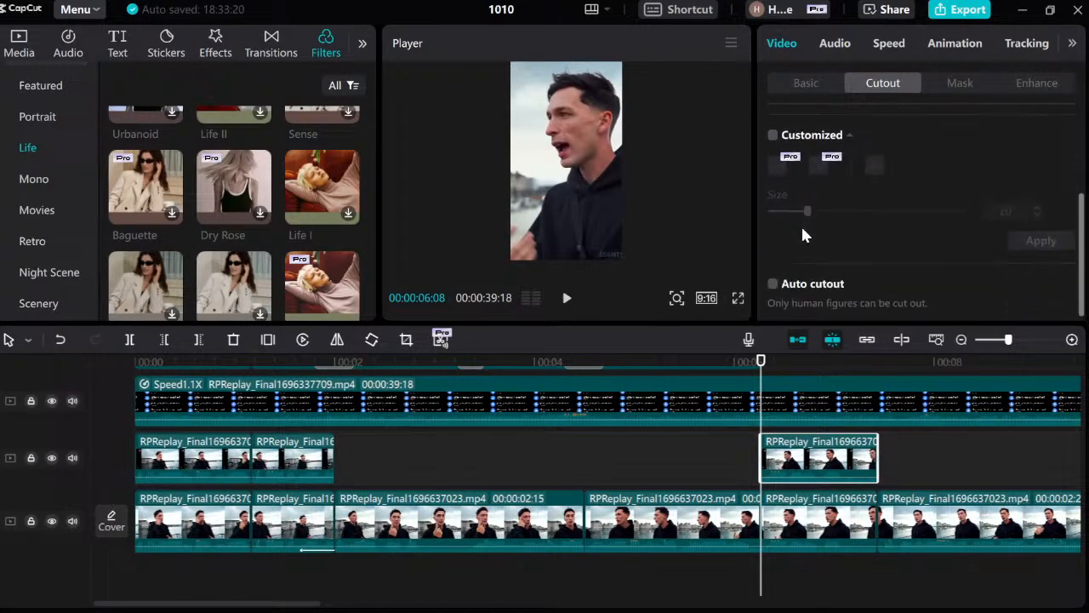
left_click(771, 280)
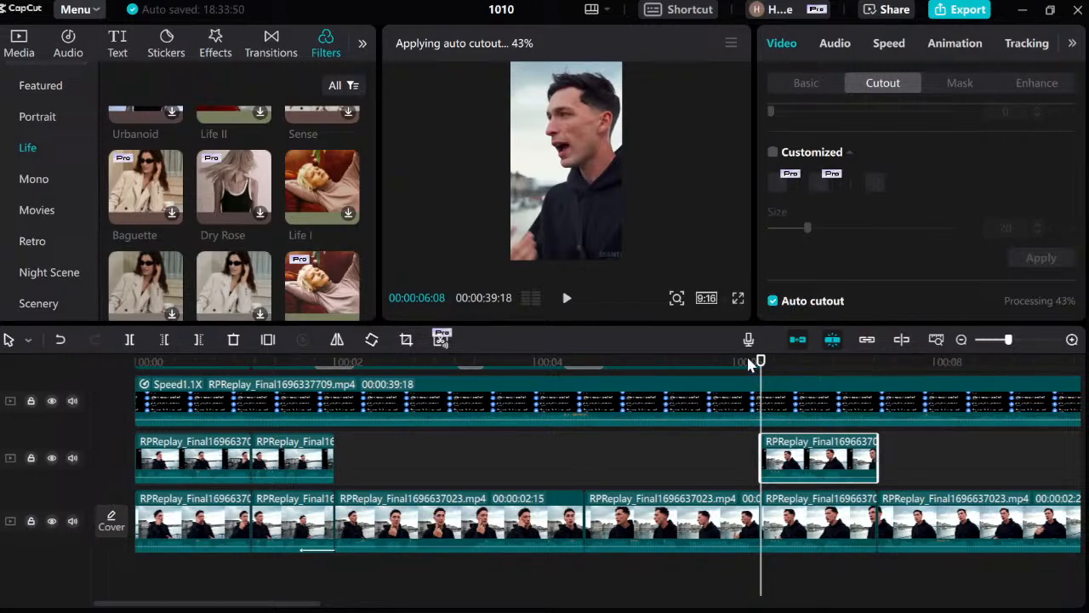
scroll(800, 384, "up", 3)
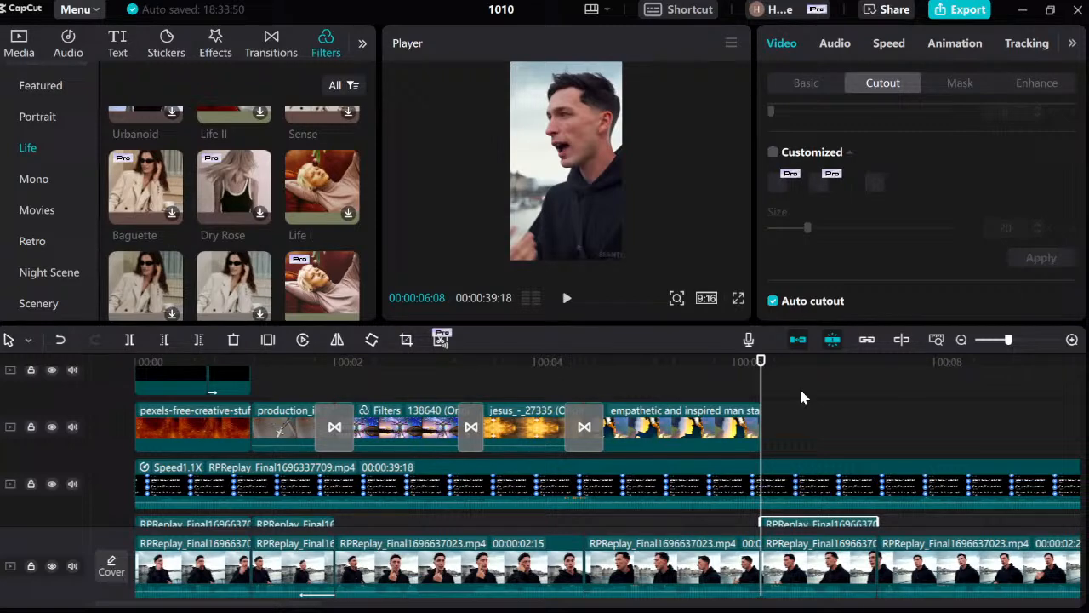
scroll(771, 413, "down", 1)
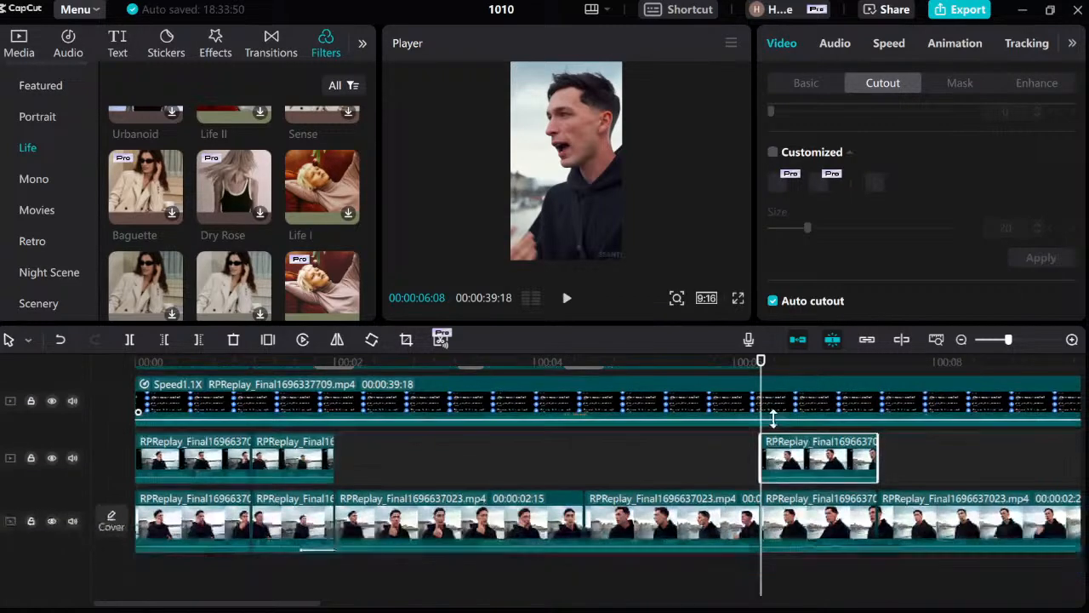
scroll(772, 417, "up", 1)
scroll(795, 419, "up", 1)
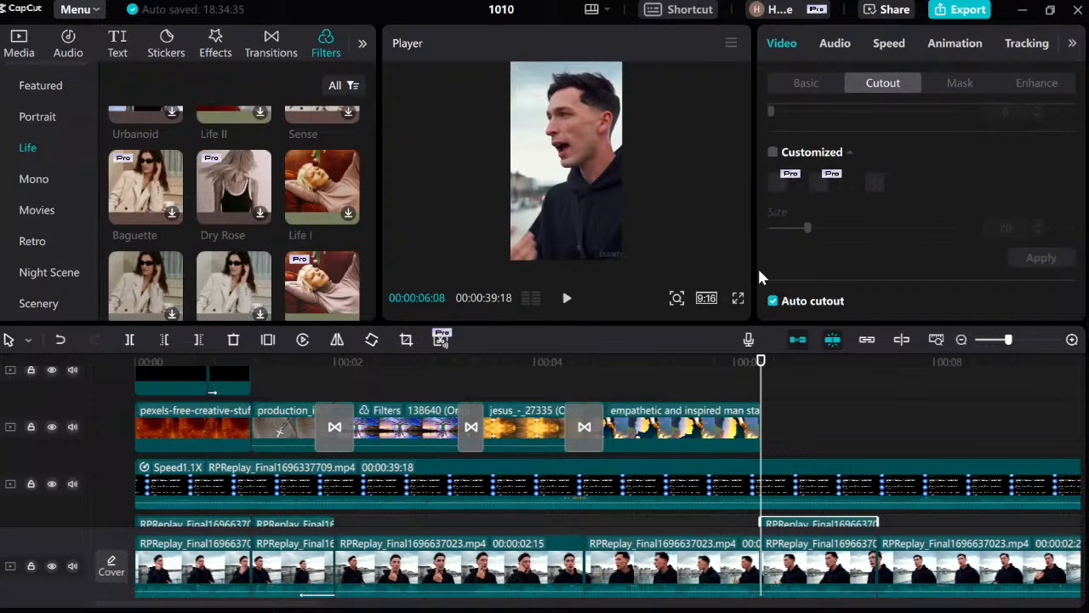
mouse_move(761, 392)
left_mouse_down()
mouse_move(550, 391)
mouse_move(791, 398)
mouse_move(763, 398)
left_mouse_up()
left_click_drag(285, 603, 236, 606)
scroll(791, 378, "up", 2)
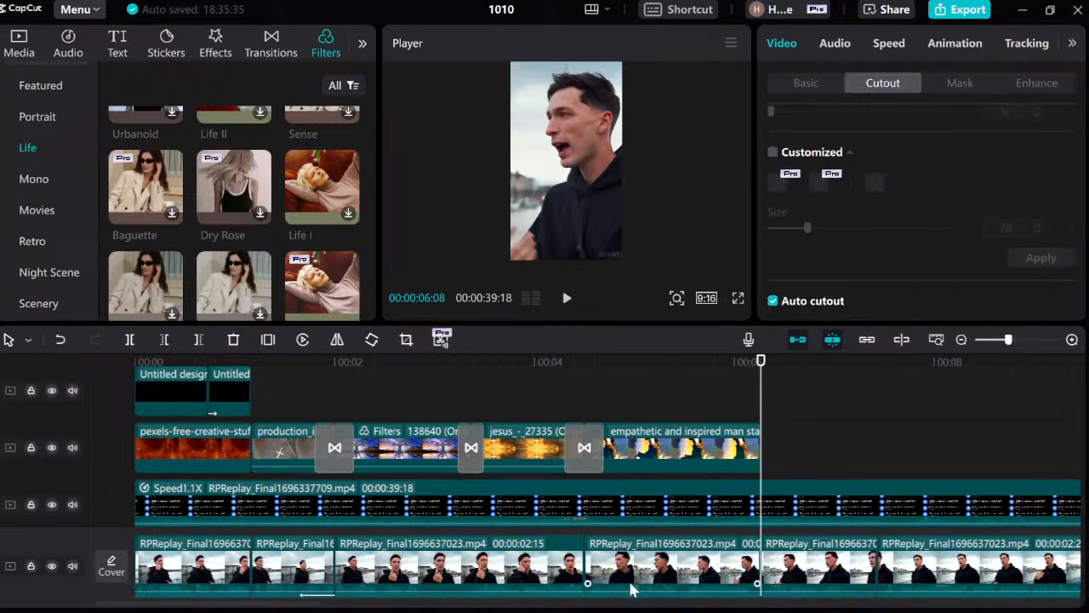
Place the church_-_46347 (Original).mp4 clip on the background track at 00:00:06:08, directly after the empathetic and inspired man clip.
left_click(19, 44)
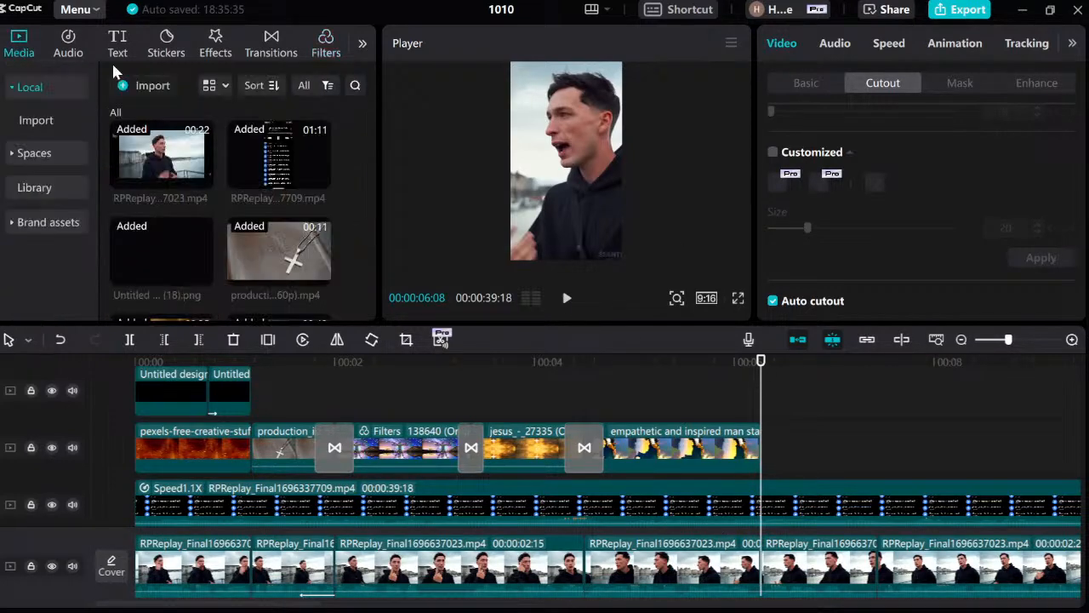
scroll(311, 186, "down", 4)
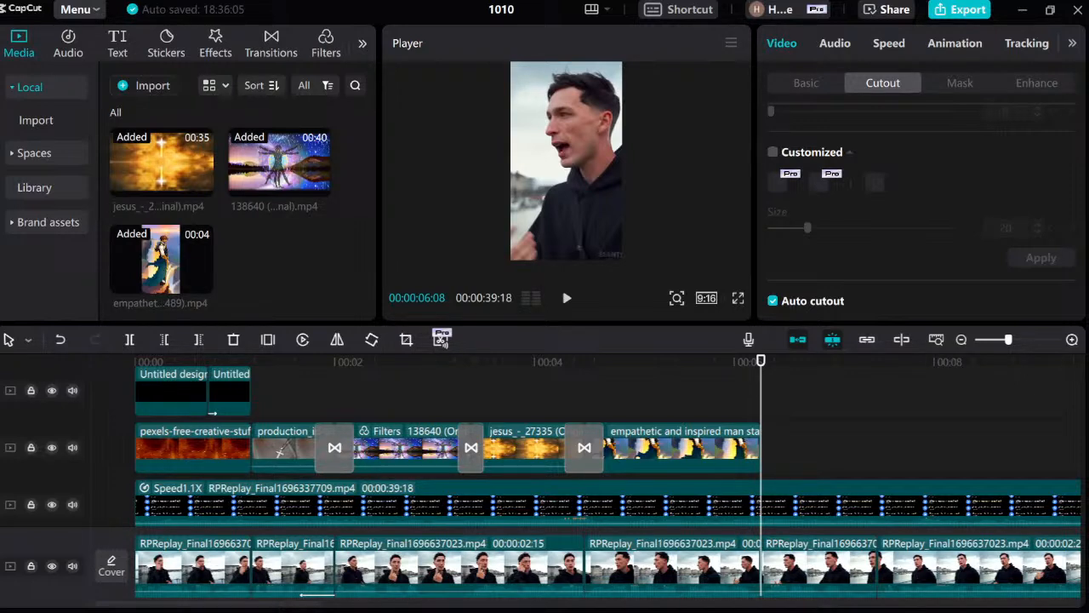
scroll(608, 447, "down", 1)
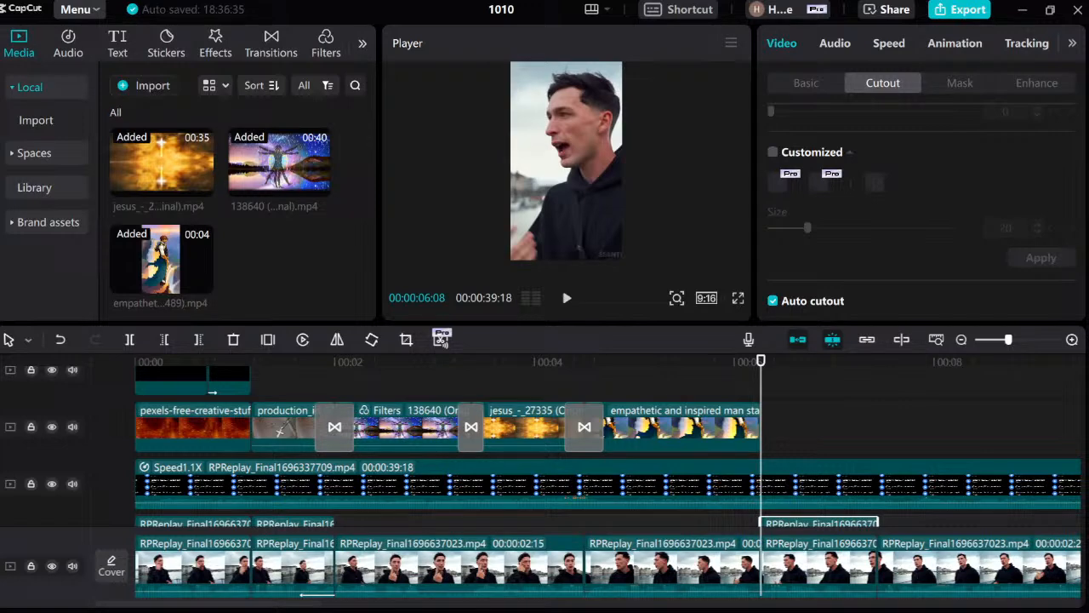
left_click_drag(279, 260, 765, 432)
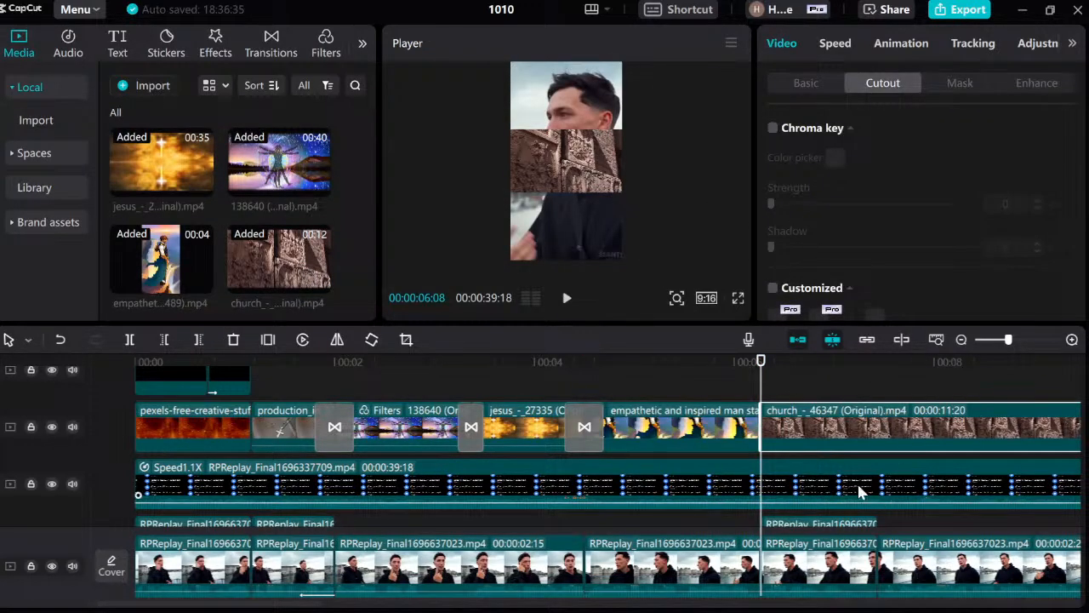
Enlarge the church clip to a 315% scale and set it to layer 2, behind the cut-out speaker.
scroll(842, 213, "down", 3)
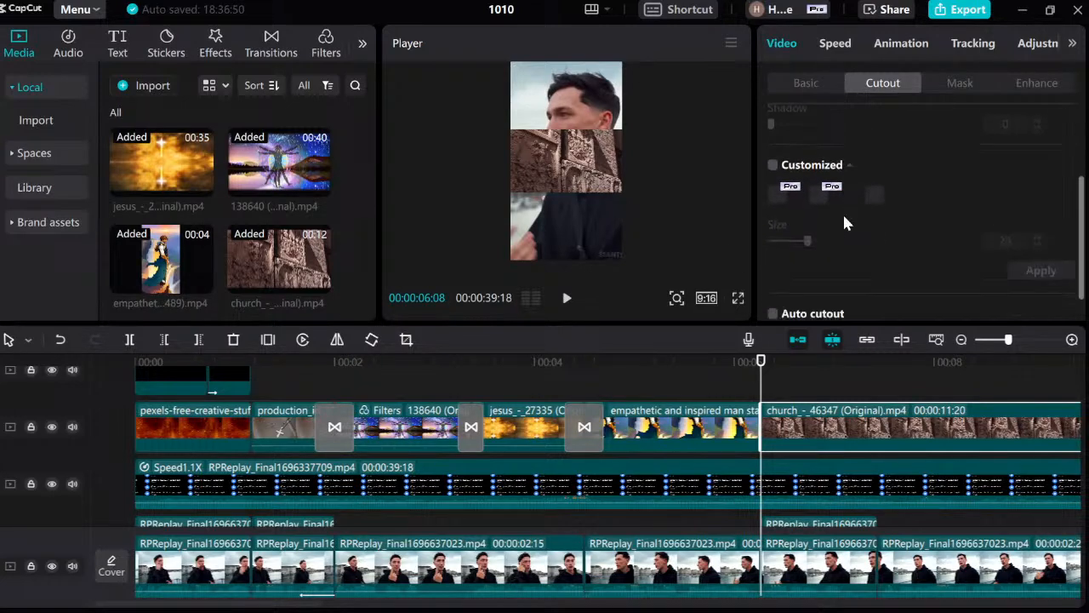
left_click(811, 83)
scroll(843, 212, "down", 10)
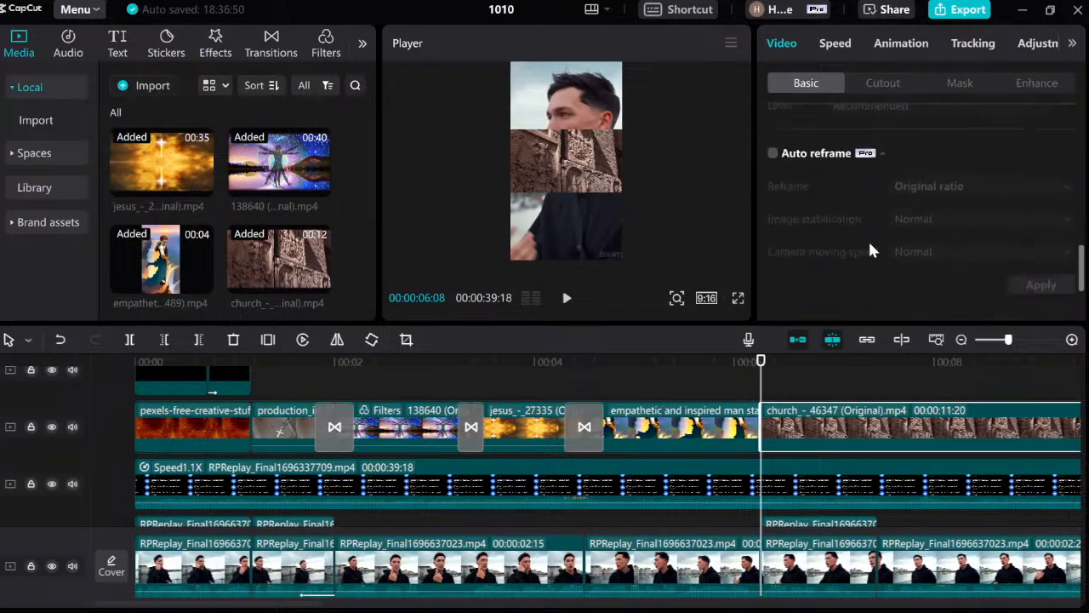
left_click(841, 248)
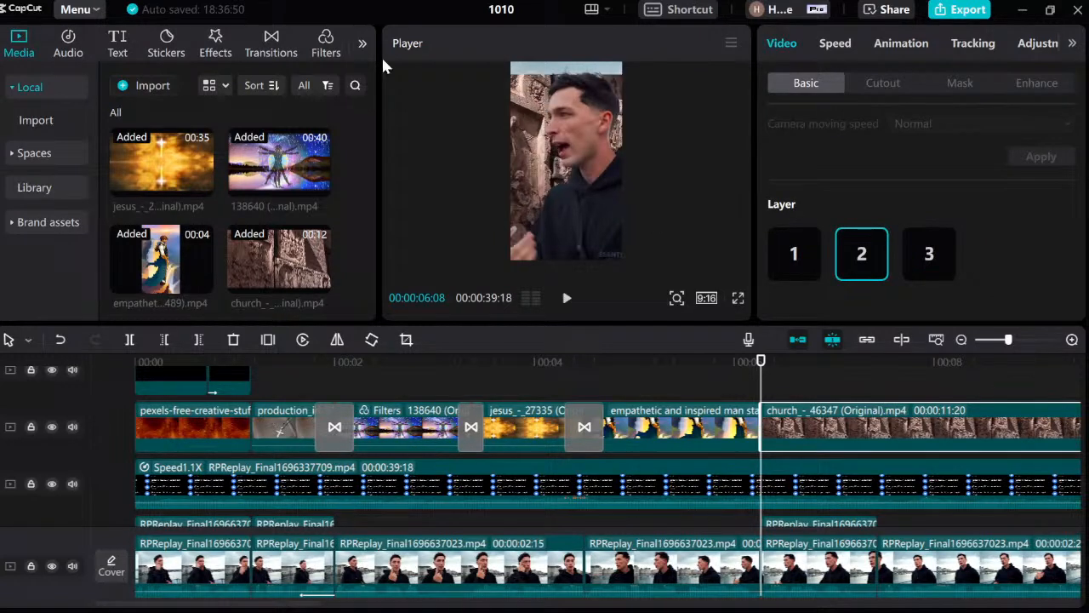
Add a position keyframe at the church clip's start, 00:00:06:08, and shift the clip horizontally to X 1662.
key("space")
left_click(766, 364)
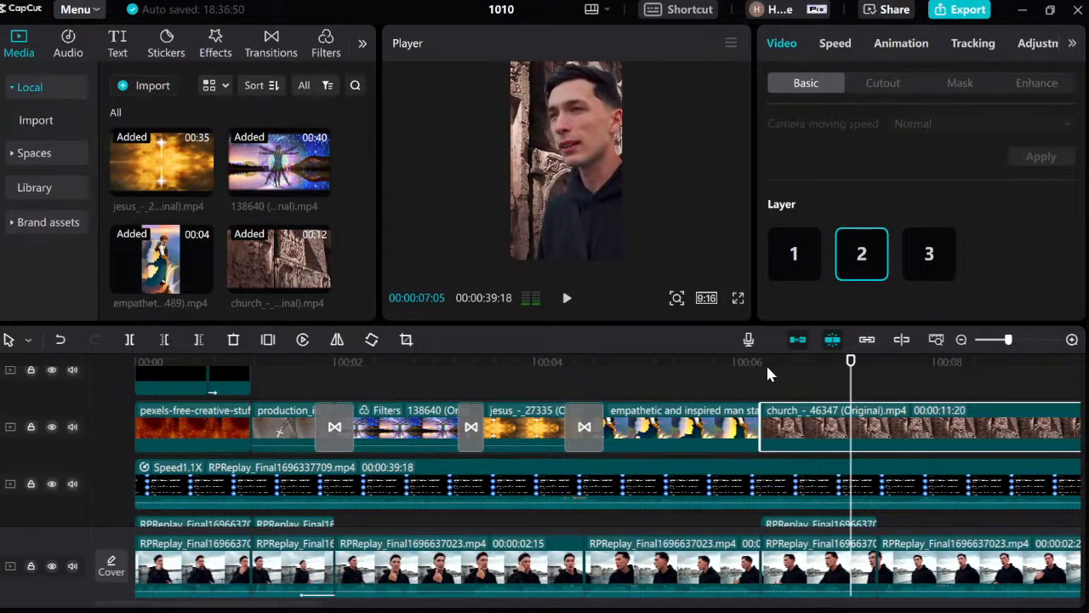
left_click(786, 434)
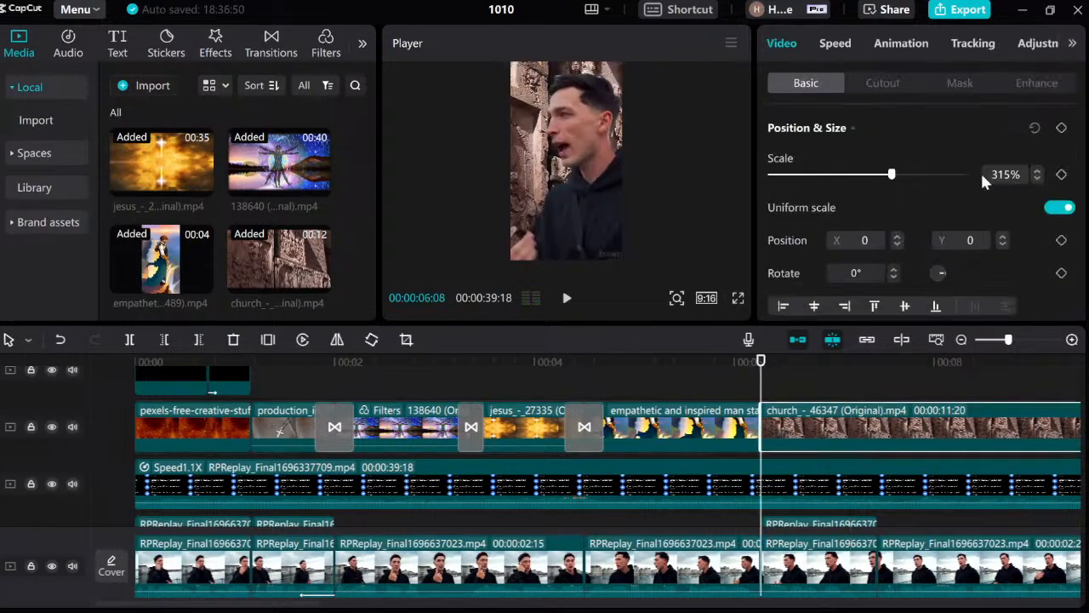
left_click(1062, 241)
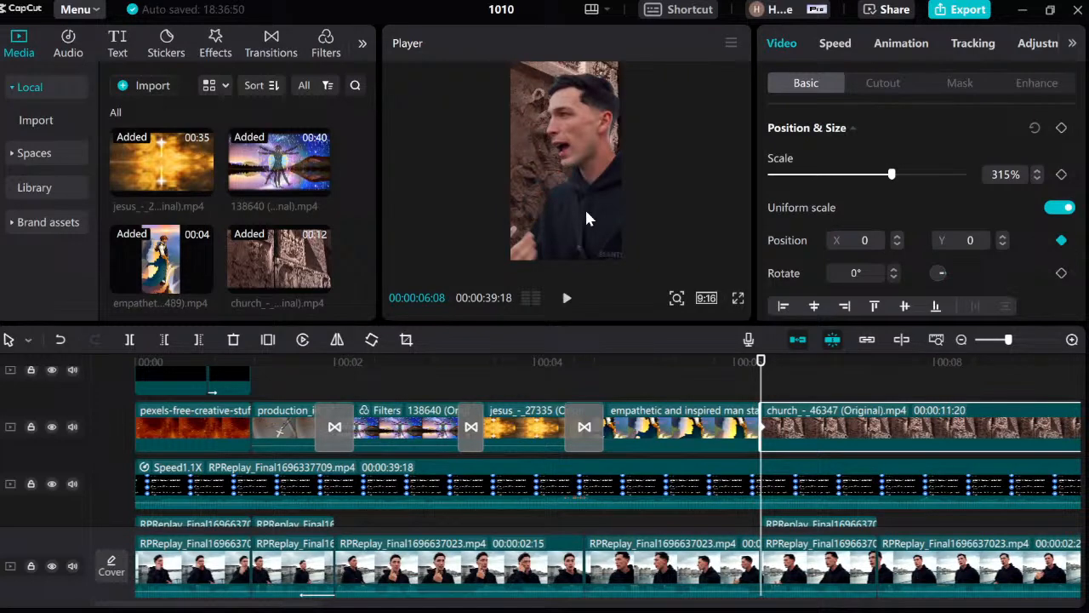
left_click_drag(587, 219, 601, 214)
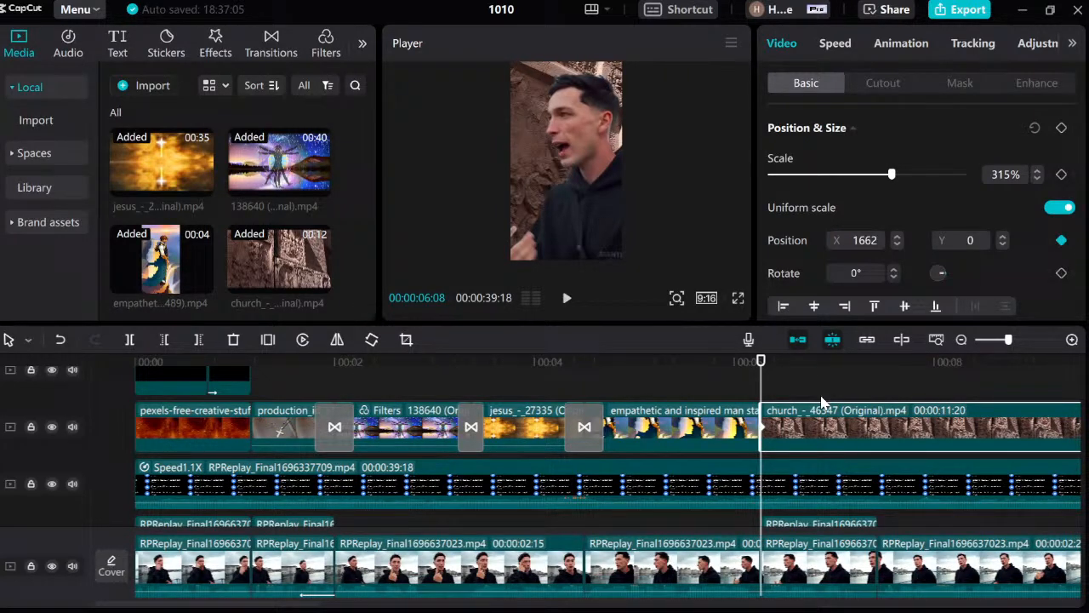
Split the church clip at 00:00:07:13, where the overlay talking clip ends, and delete the remainder.
left_click(889, 385)
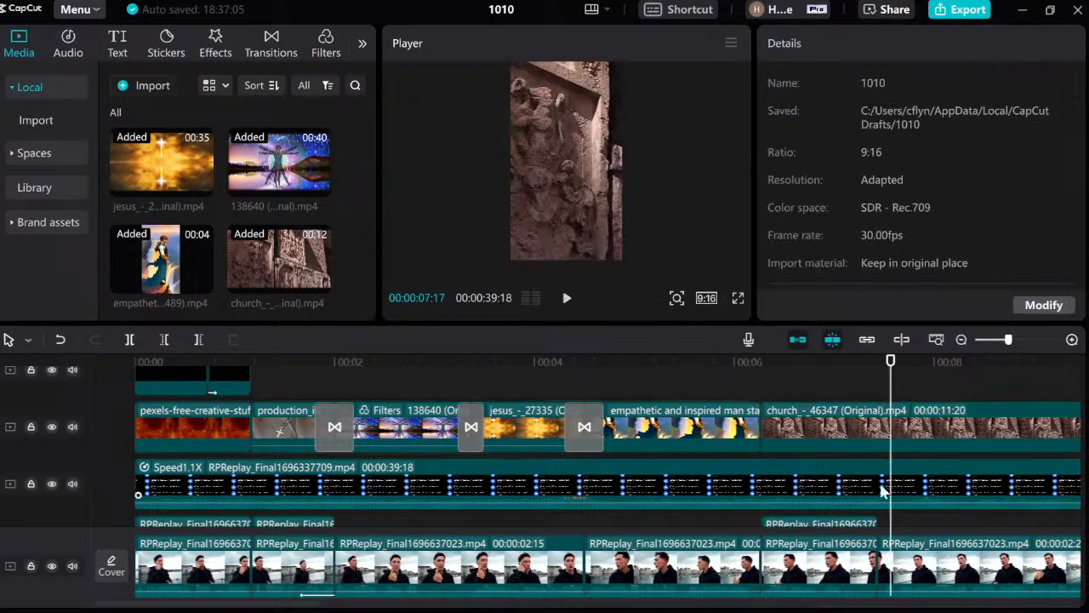
left_click(878, 395)
left_click(890, 427)
key("ctrl+b")
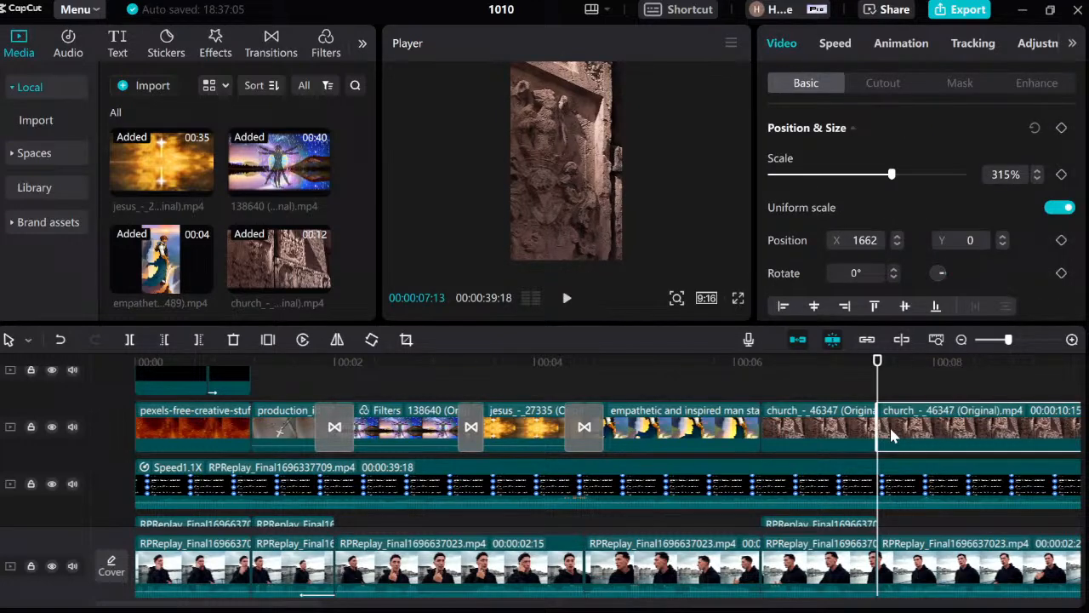
key("Delete")
On the church clip's last frame, 00:00:07:12, keyframe its position at X -1102.
left_click(865, 414)
key("Left")
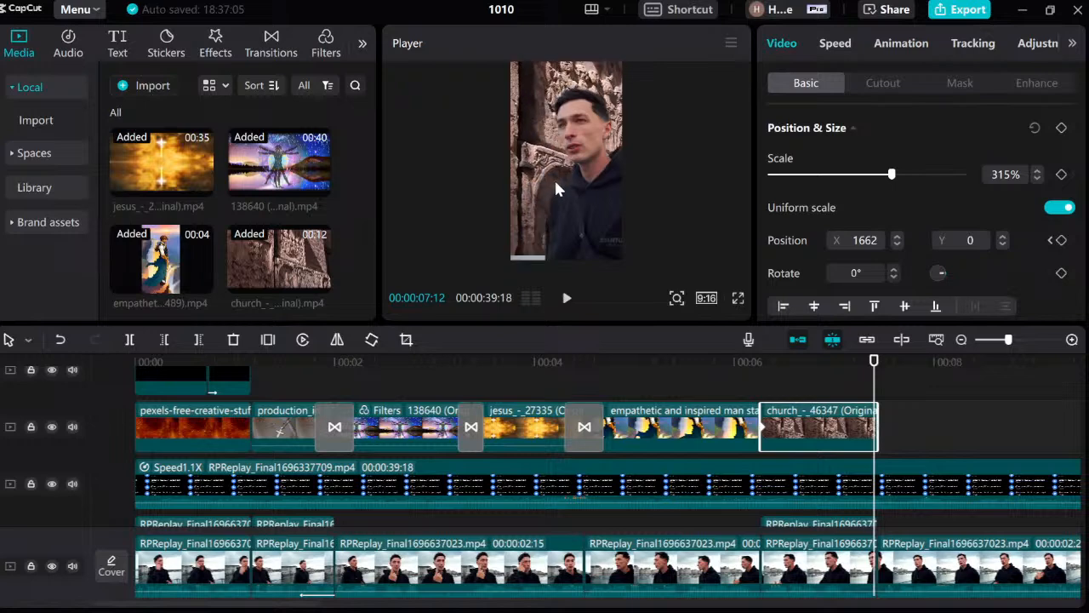
left_click_drag(523, 192, 508, 194)
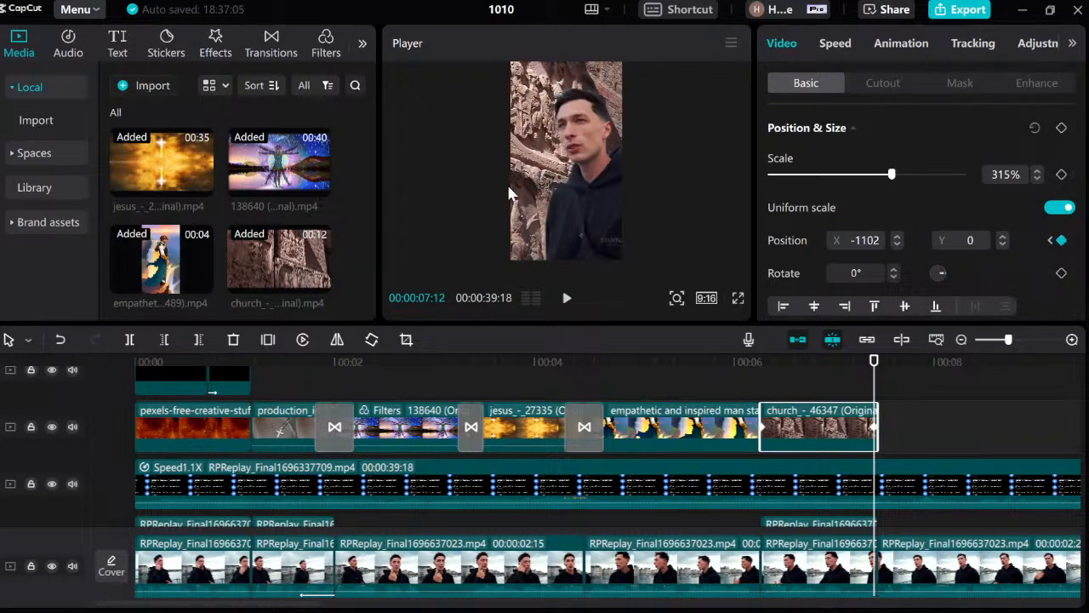
Play the church section from 00:00:06:08 to review the background's sideways movement behind the speaker.
left_click(763, 391)
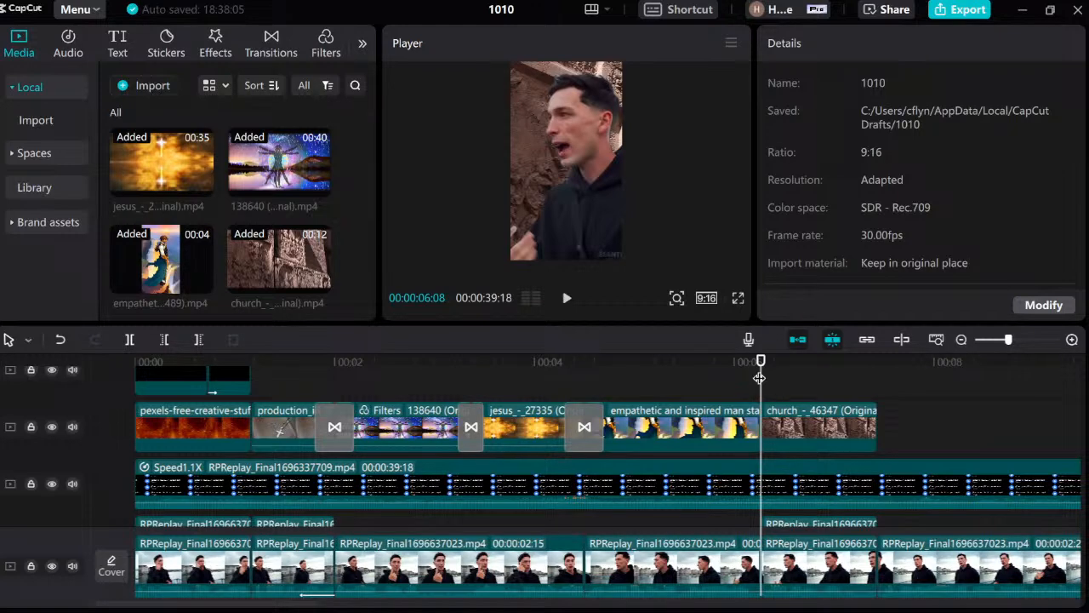
key("space")
key("space")
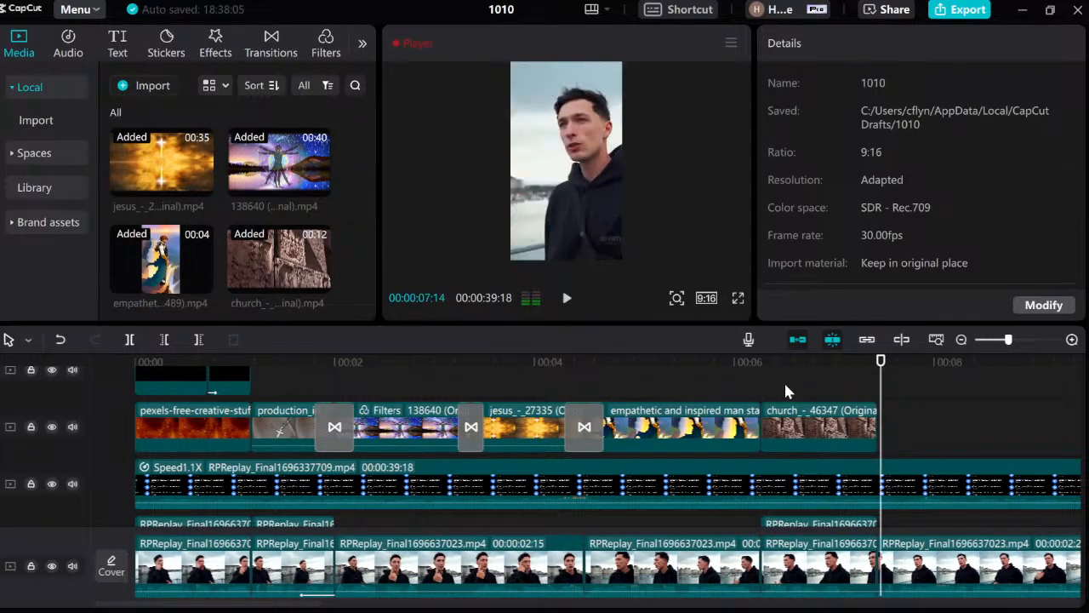
left_click(762, 390)
key("space")
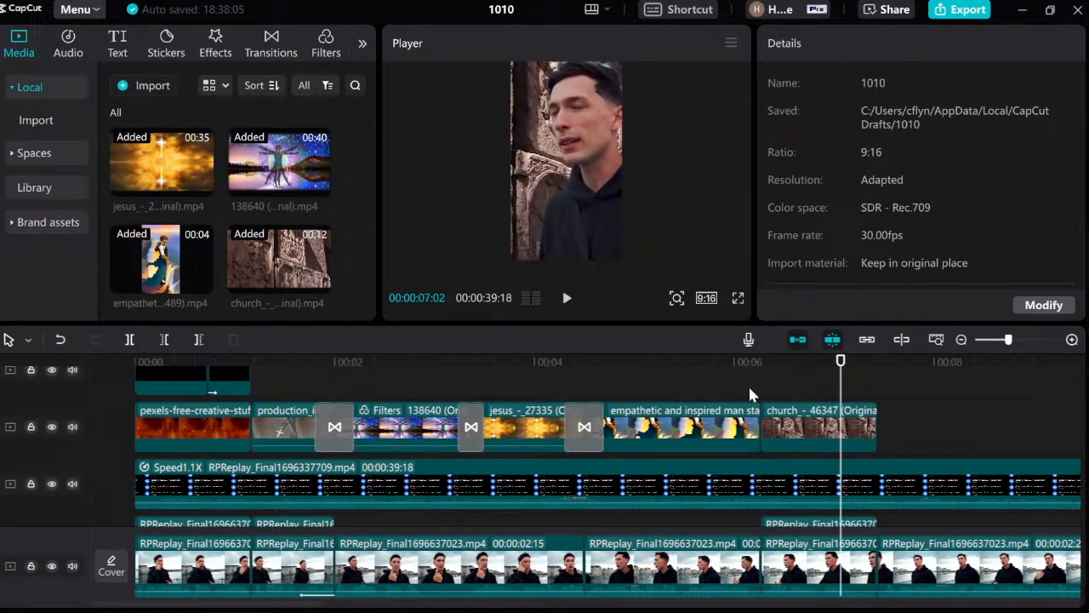
key("space")
Add position and scale keyframes to the cut-out talking clip at 00:00:06:17.
left_click(800, 429)
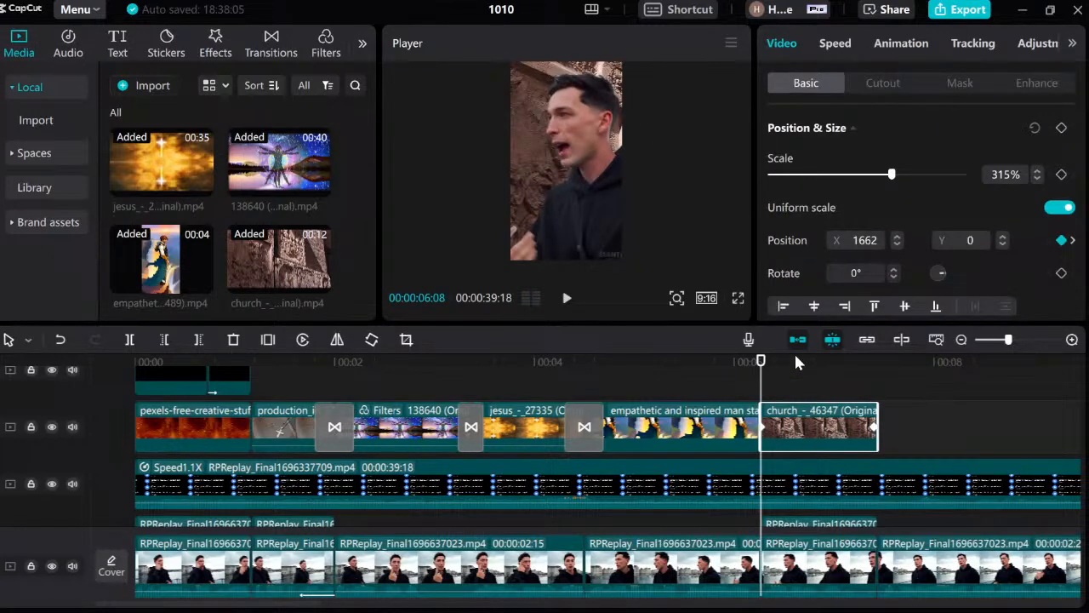
scroll(808, 502, "down", 3)
left_click(808, 493)
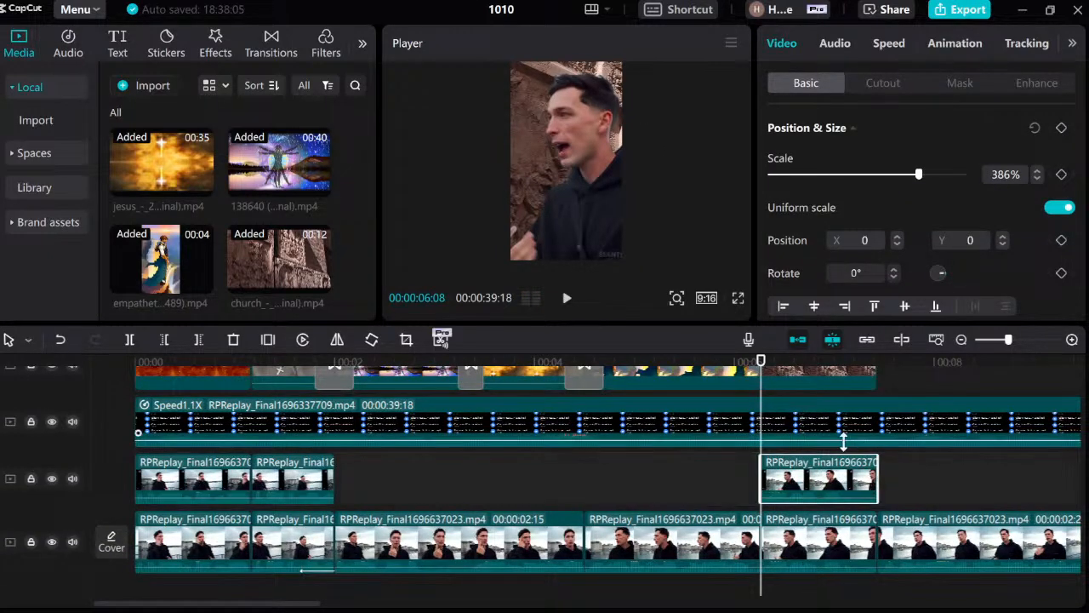
key("space")
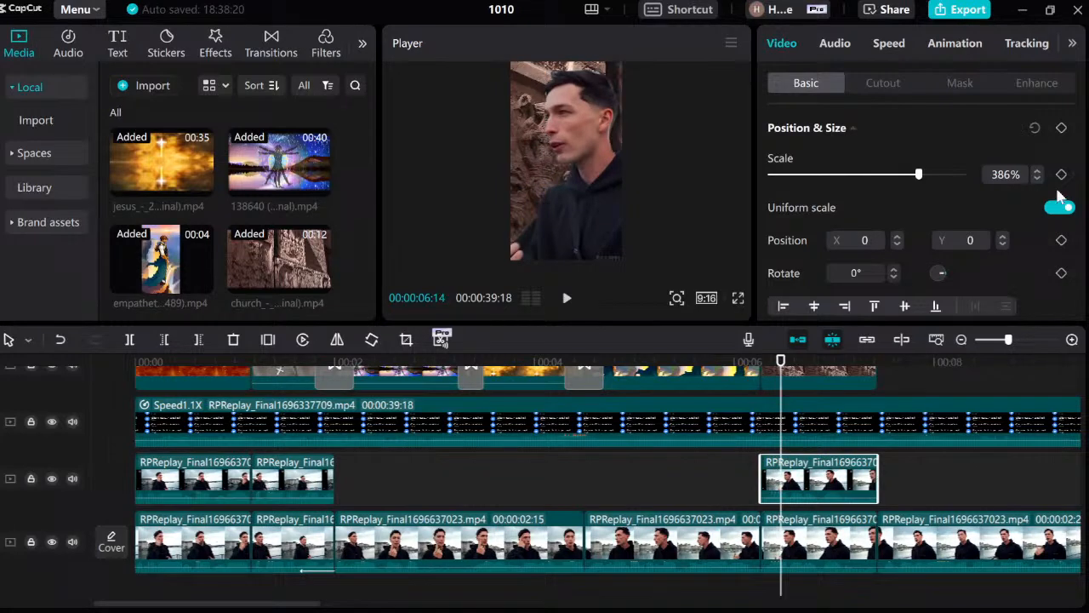
left_click(1061, 241)
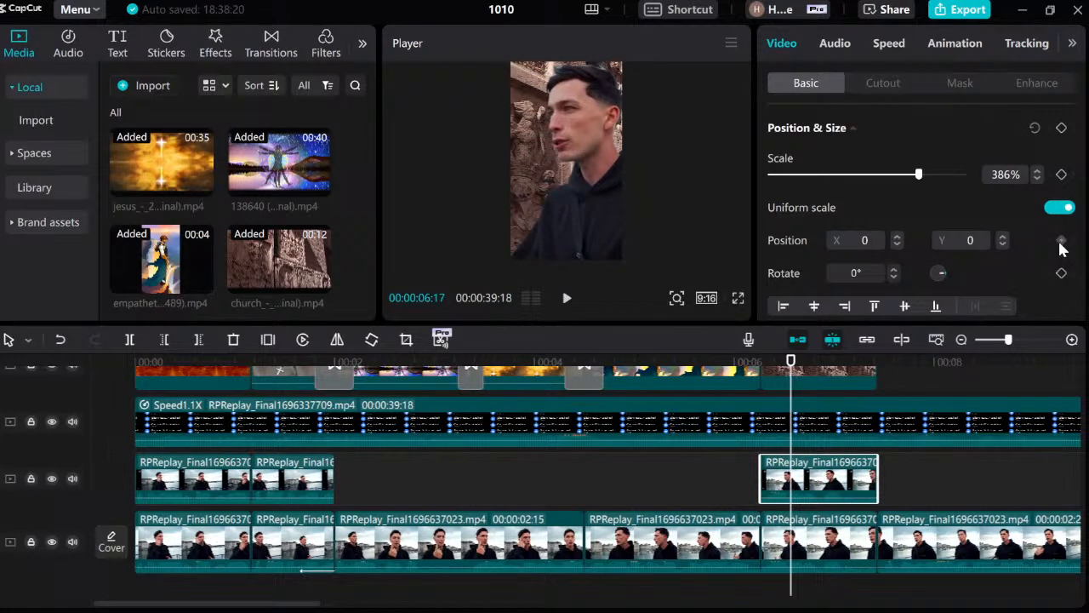
left_click(1061, 173)
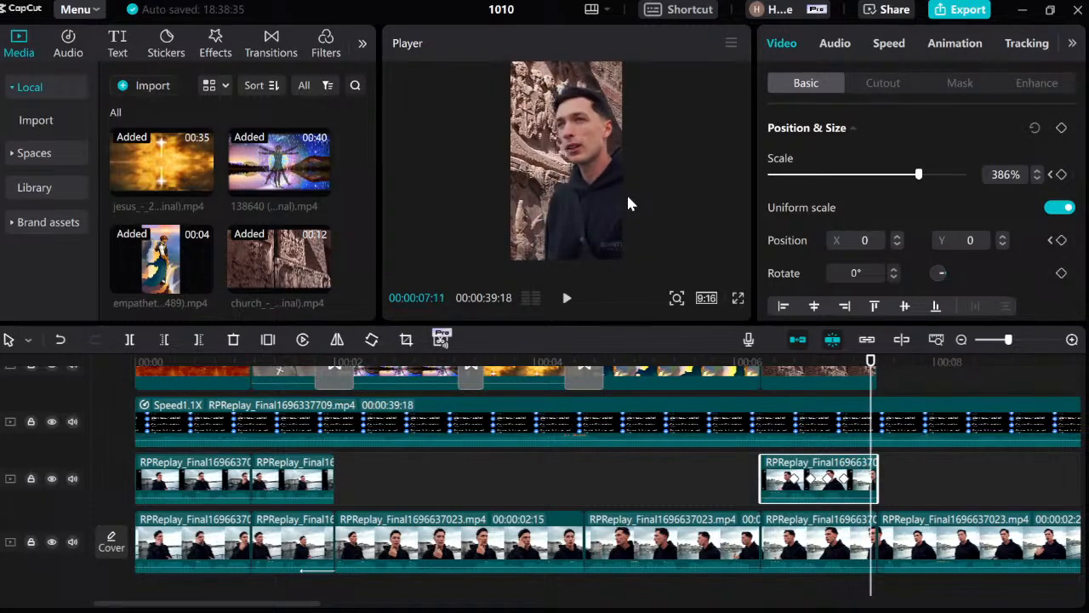
Step backward frame by frame from 00:00:07:11 to 00:00:06:18 to examine the cut-out talking clip's position and scale keyframes.
key("Left")
key("Left")
key("Left")
key("Left")
key("Left")
key("Left")
key("Left")
key("Left")
key("Left")
key("Left")
key("Left")
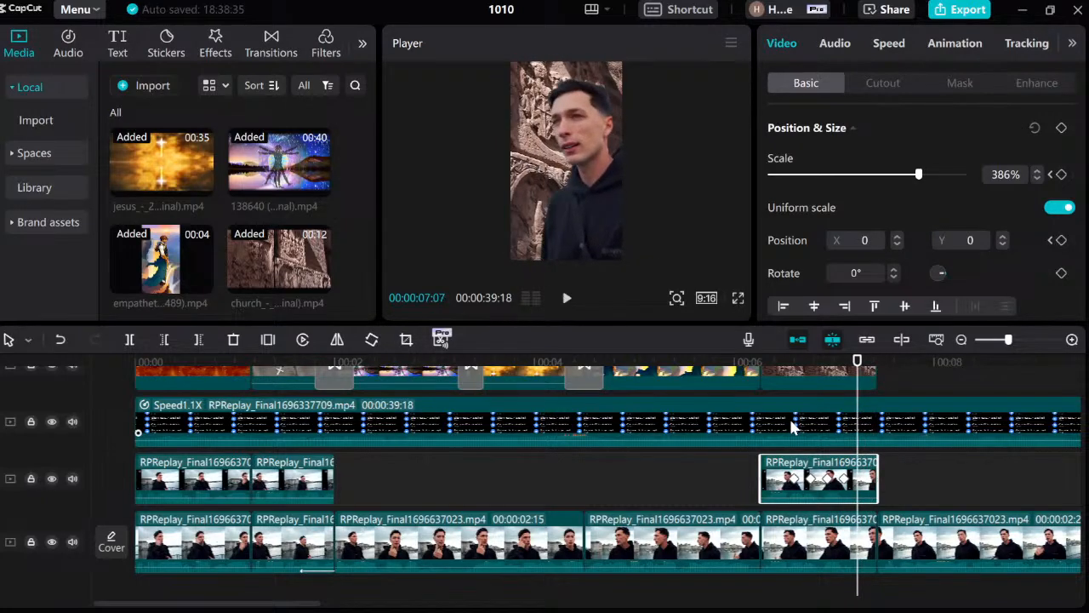
key("Left")
key("Left")
key("Left")
key("Left")
key("Left")
key("Left")
key("Left")
key("Left")
key("Left")
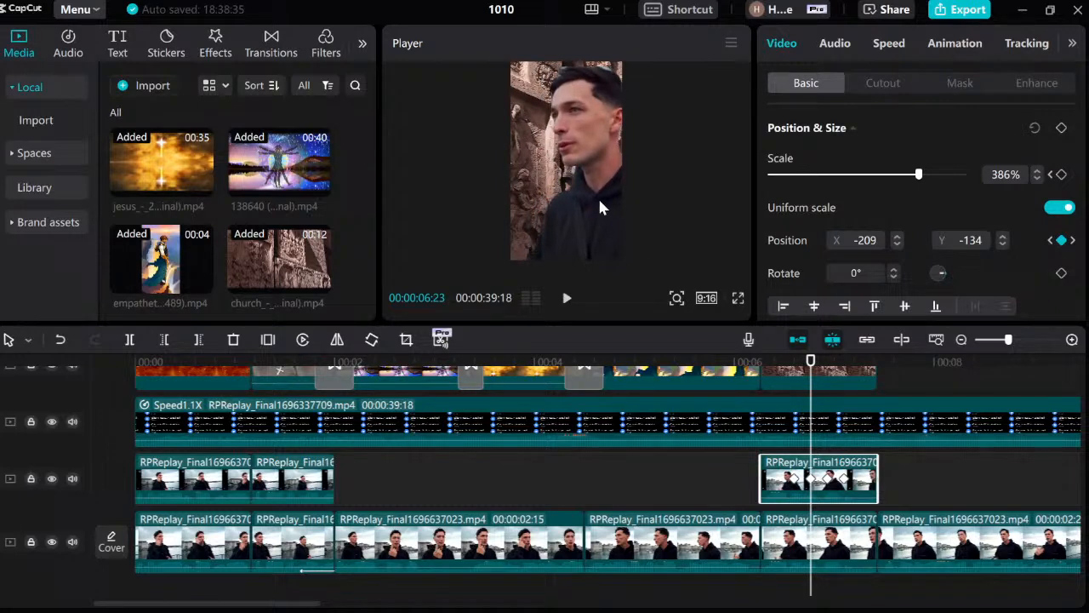
key("Left")
key("Left")
key("Left")
key("Left")
key("Left")
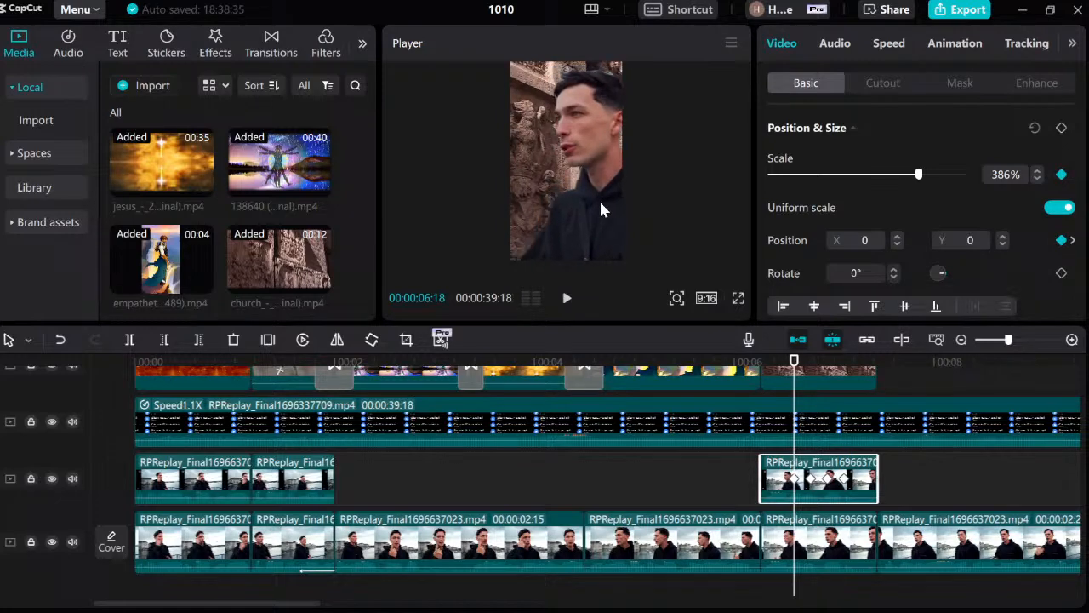
Play the church section from just before 00:00:06:08 to review the speaker's keyframed zoom and movement.
left_click_drag(597, 197, 606, 197)
left_click(750, 470)
key("space")
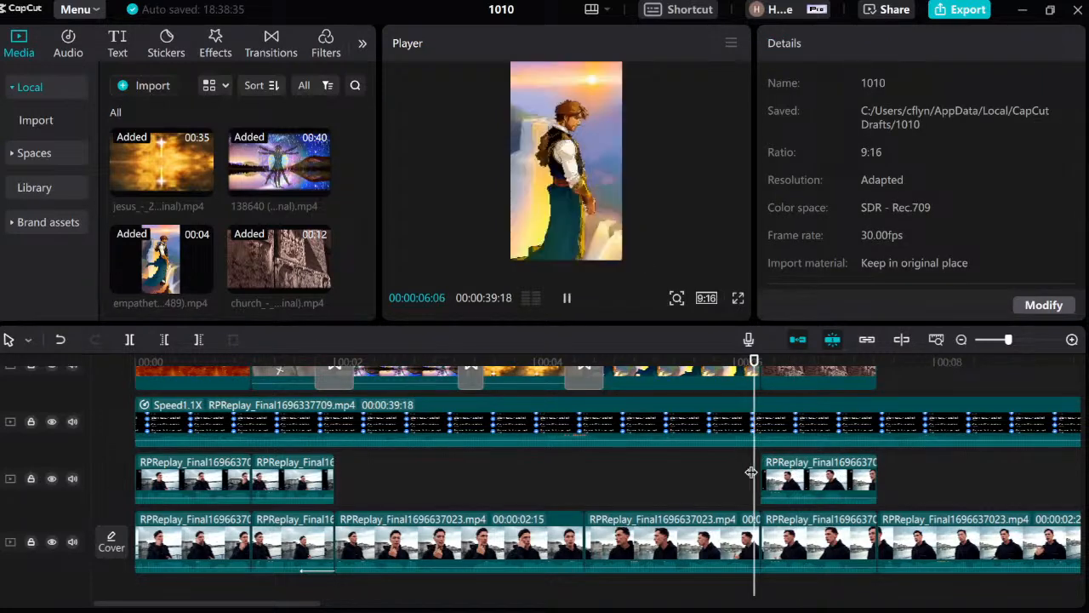
left_click(740, 472)
key("space")
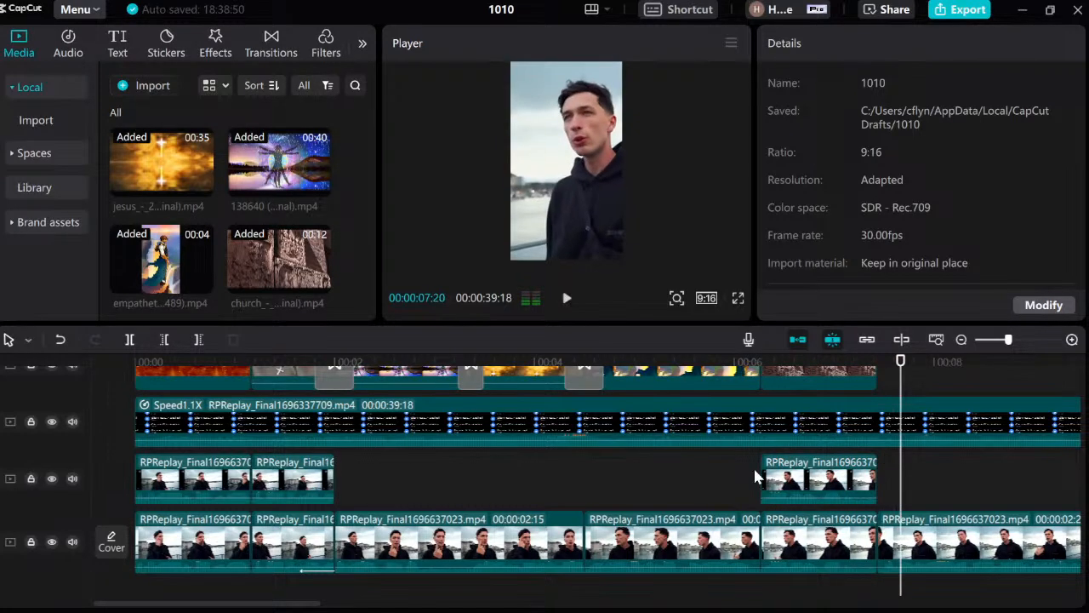
left_click(753, 466)
key("space")
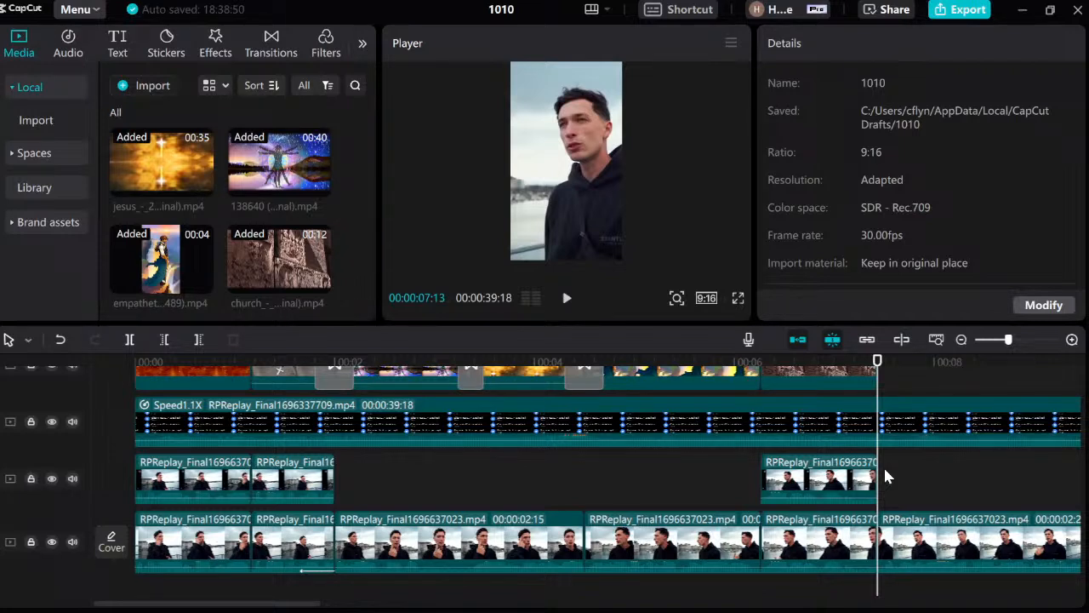
Review the layered background tracks at 00:00:06:08 and play through the church section into the plain talking footage.
left_click(760, 451)
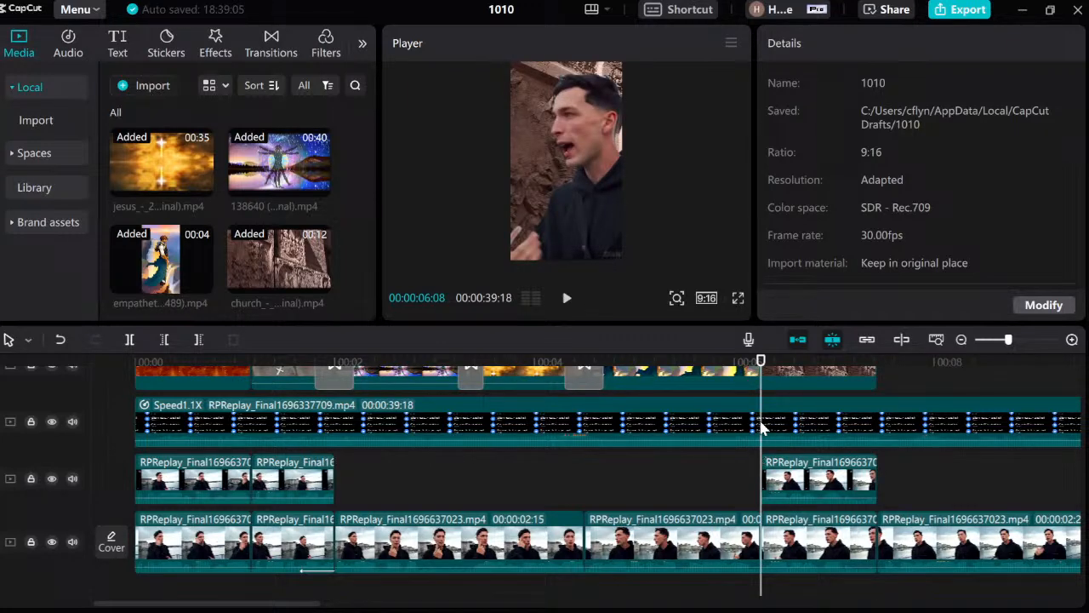
scroll(764, 399, "up", 3)
scroll(766, 411, "down", 3)
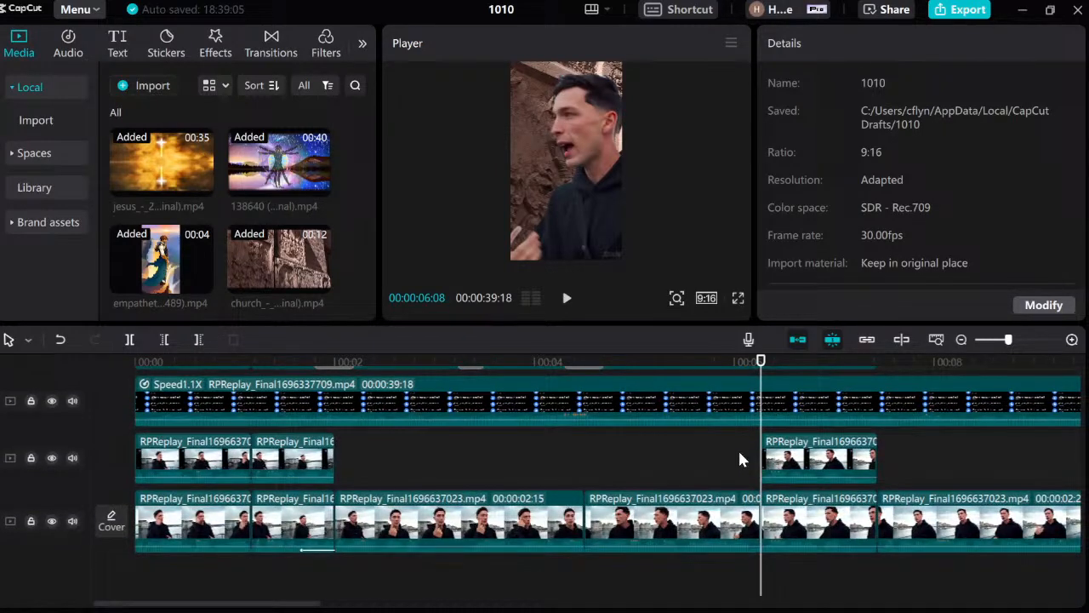
scroll(753, 425, "up", 4)
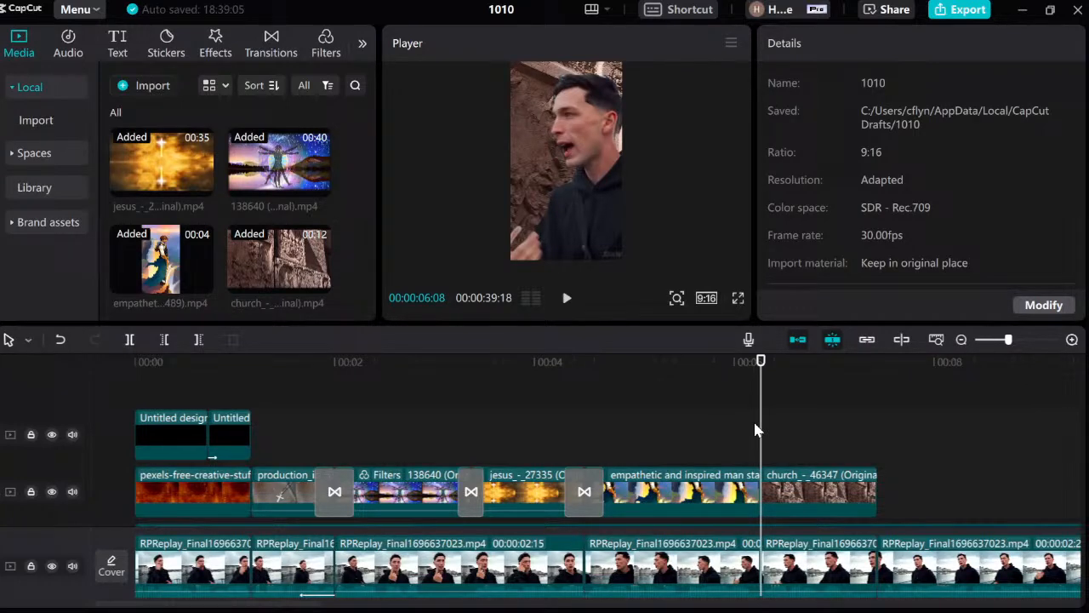
scroll(753, 429, "down", 3)
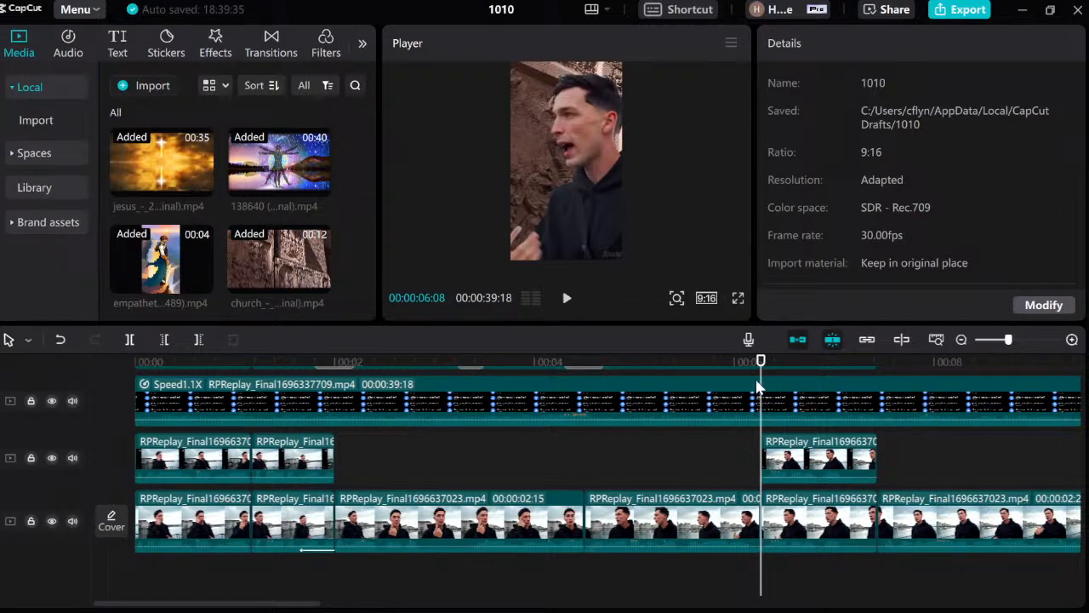
mouse_move(760, 362)
left_mouse_down()
mouse_move(876, 366)
mouse_move(737, 366)
mouse_move(758, 370)
mouse_move(760, 382)
left_mouse_up()
key("space")
key("space")
scroll(900, 460, "up", 2)
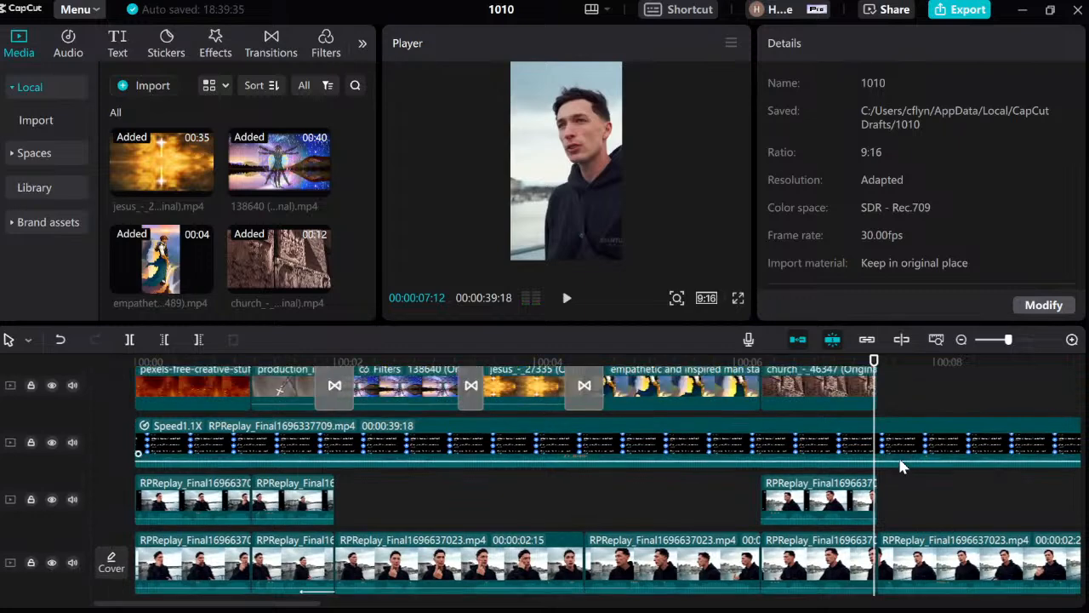
scroll(901, 464, "up", 2)
key("space")
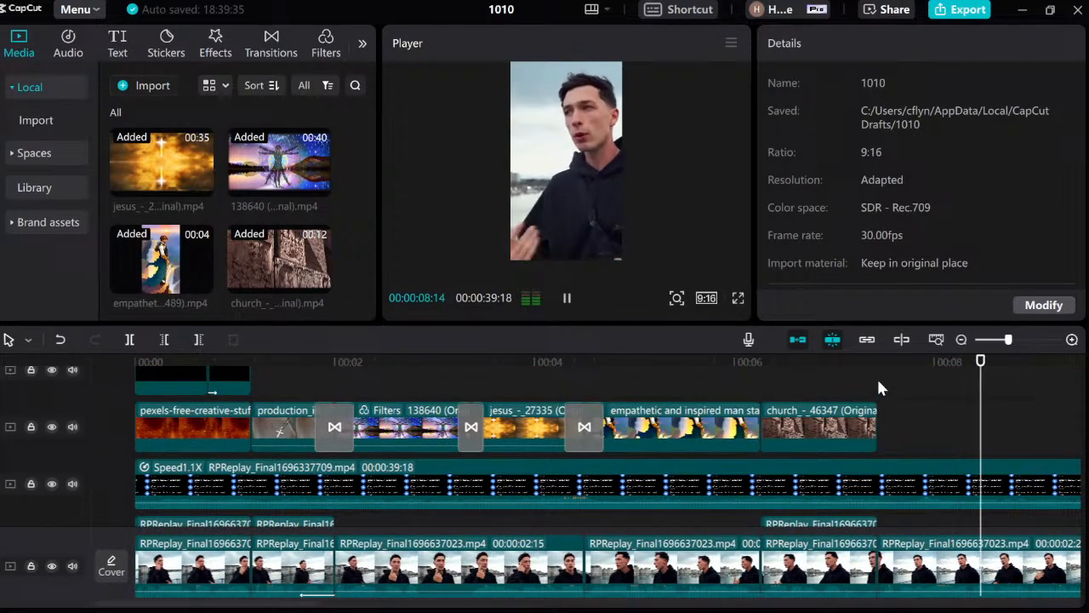
Place Untitled design (34).mp4 on the background track at 00:00:07:13, directly after the church clip.
left_click(877, 388)
scroll(885, 437, "down", 2)
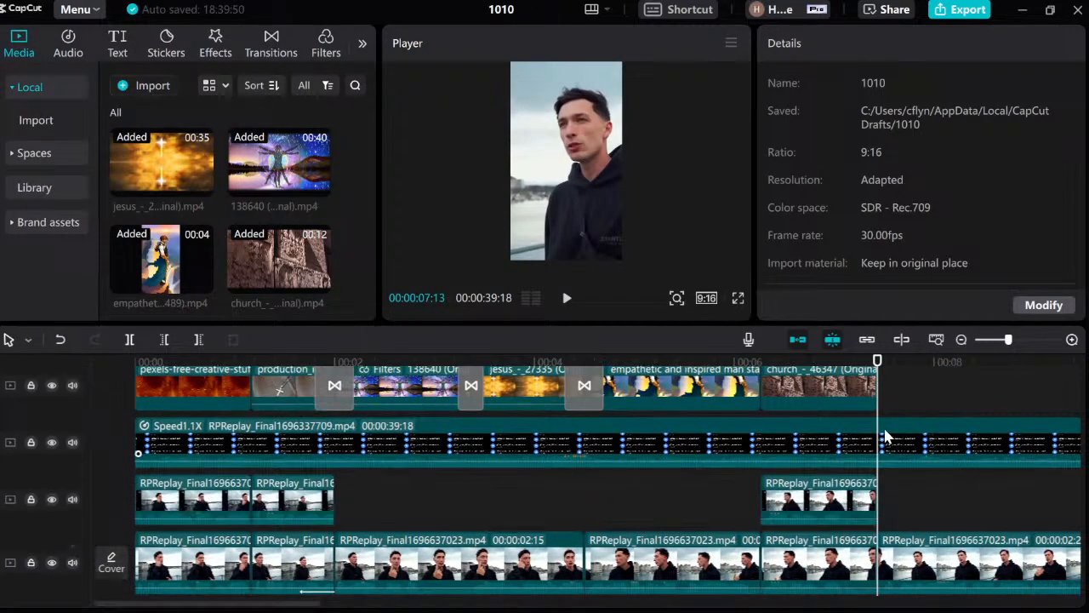
scroll(884, 437, "down", 1)
left_click_drag(247, 605, 337, 599)
scroll(648, 446, "up", 2)
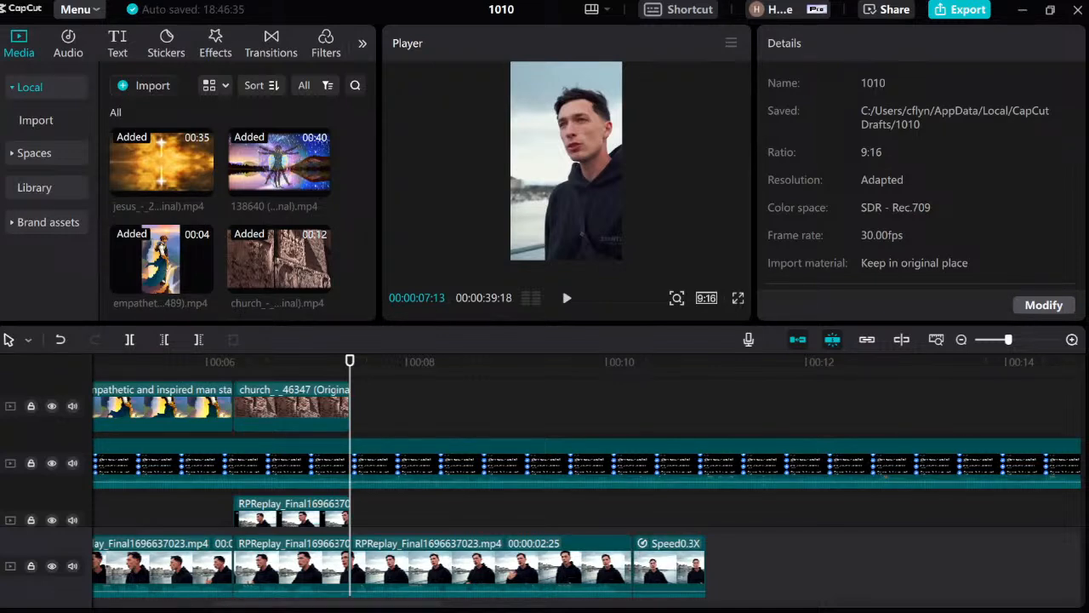
scroll(279, 260, "down", 2)
left_click(178, 266)
left_click_drag(173, 272, 364, 419)
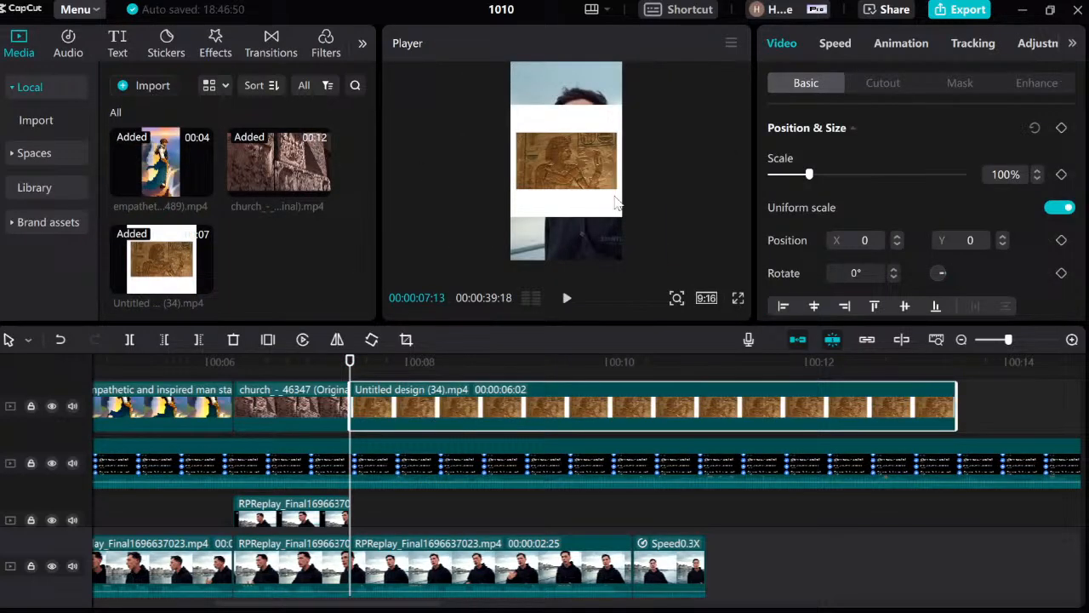
Chroma-key the white out of the Untitled design (34) clip with strength 10 and shadow 100, and scale it to 352%.
left_click(880, 83)
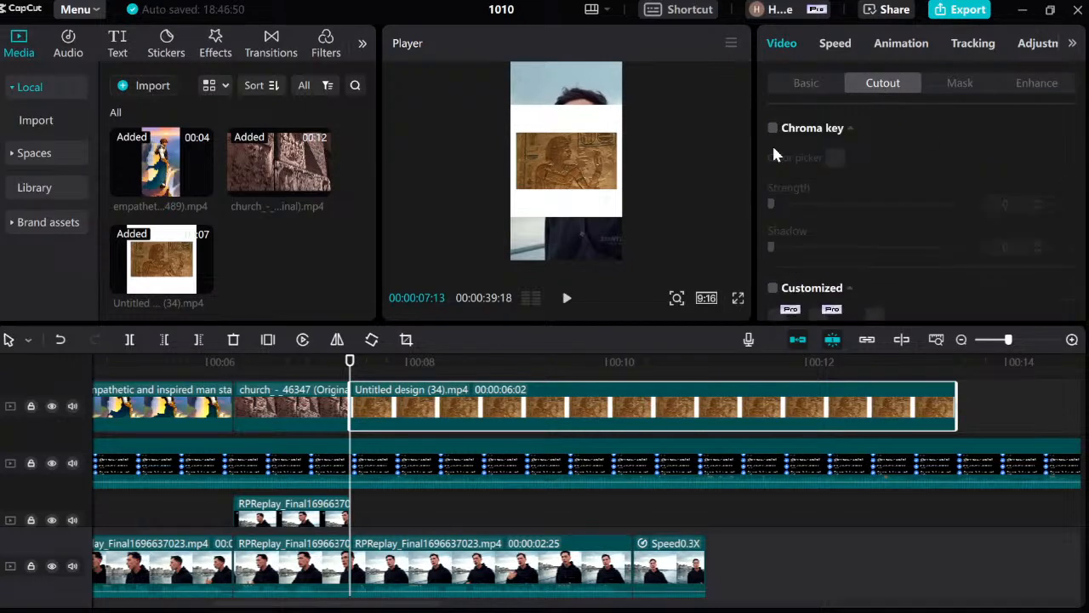
left_click(773, 128)
left_click(835, 157)
left_click(613, 206)
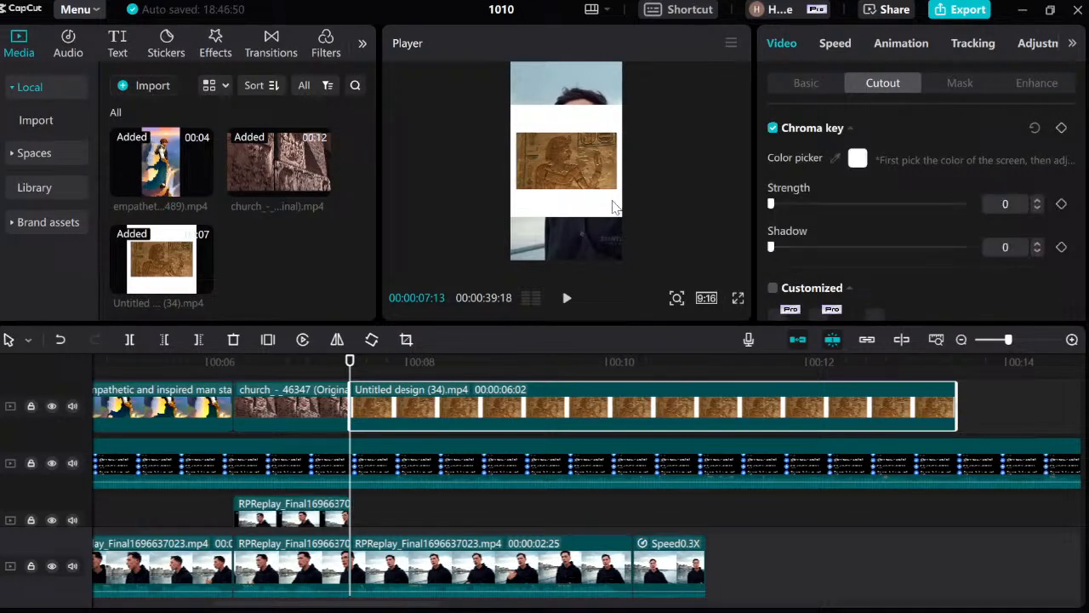
left_click_drag(771, 205, 787, 211)
left_click_drag(771, 247, 987, 246)
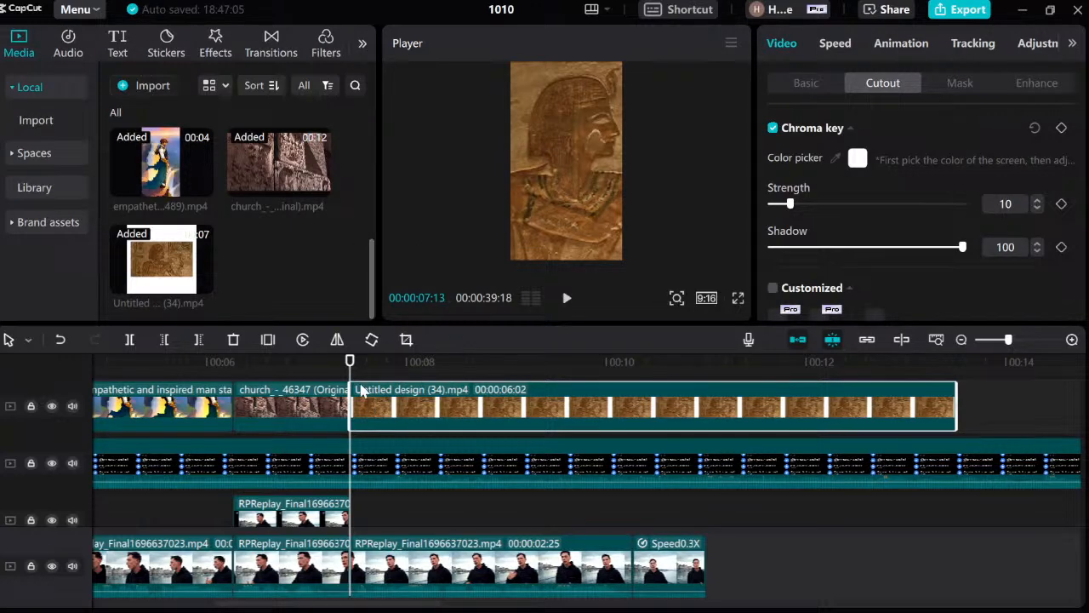
Move the Egyptian relief clip to X 2038, Y 0 and keyframe its position on its first frame, 00:00:07:13.
left_click(302, 371)
left_click(305, 363)
left_click(347, 363)
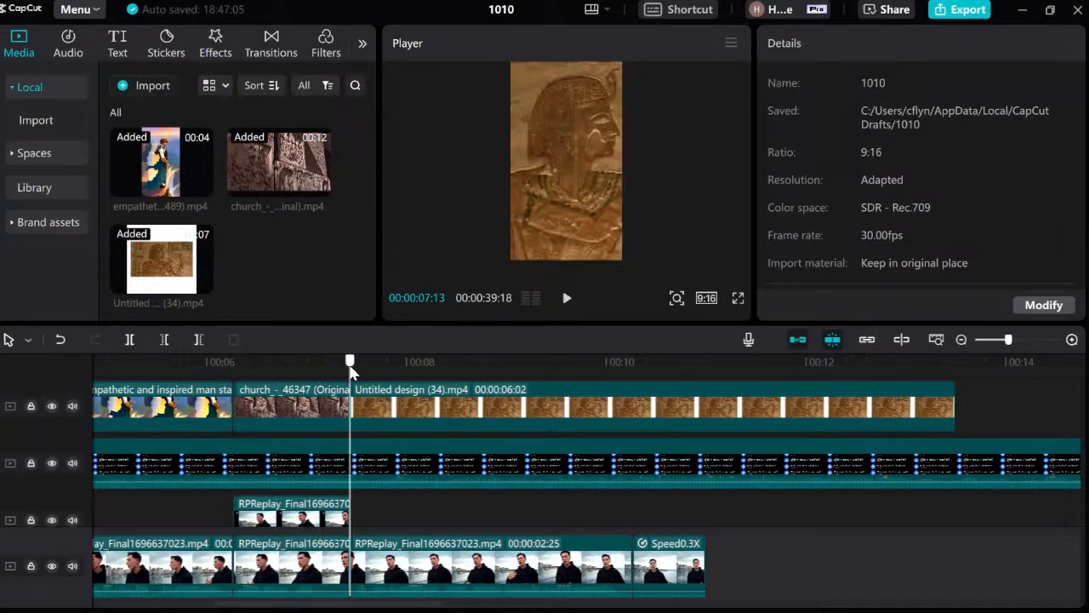
key("space")
left_click(347, 363)
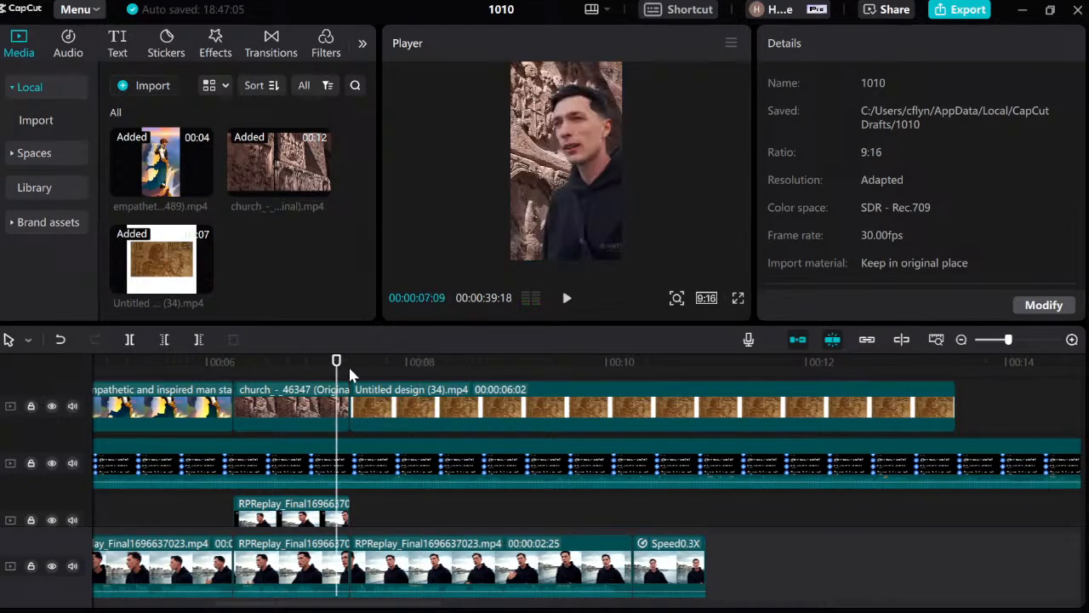
left_click(366, 406)
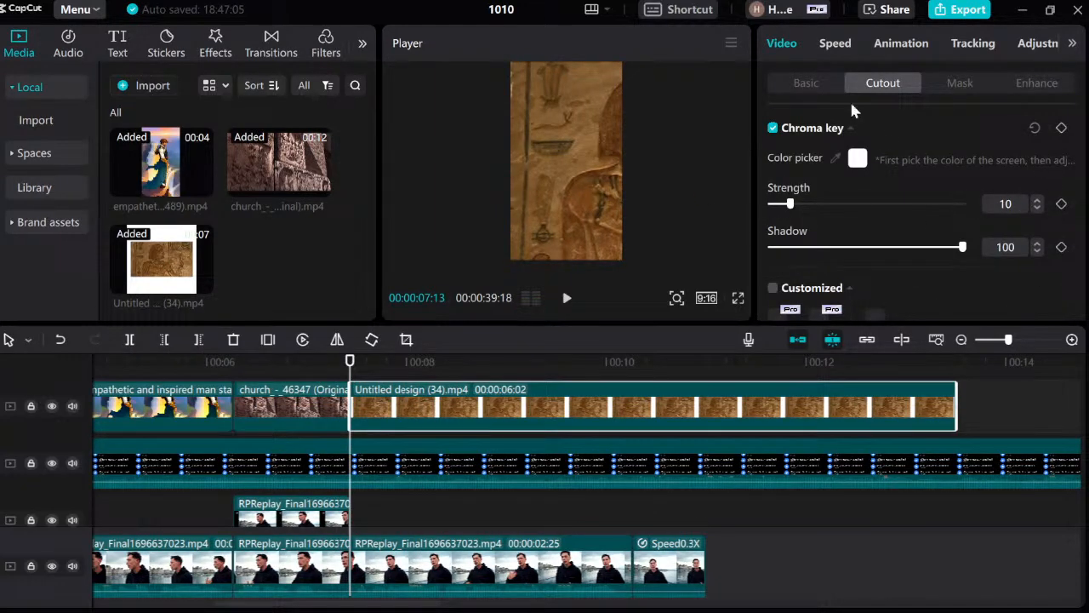
left_click(812, 83)
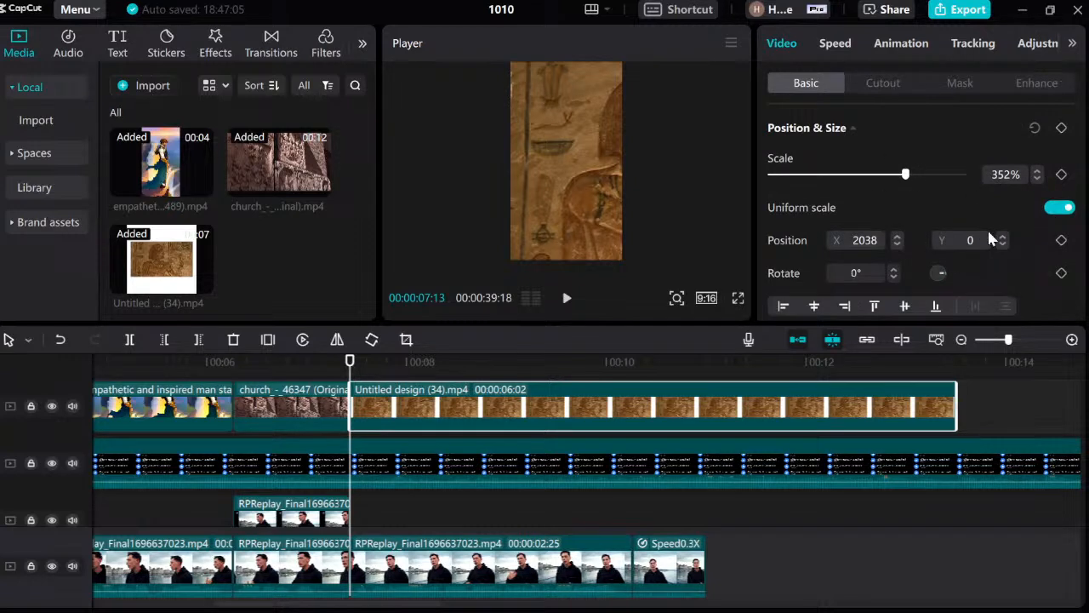
scroll(929, 200, "down", 1)
left_click(1061, 178)
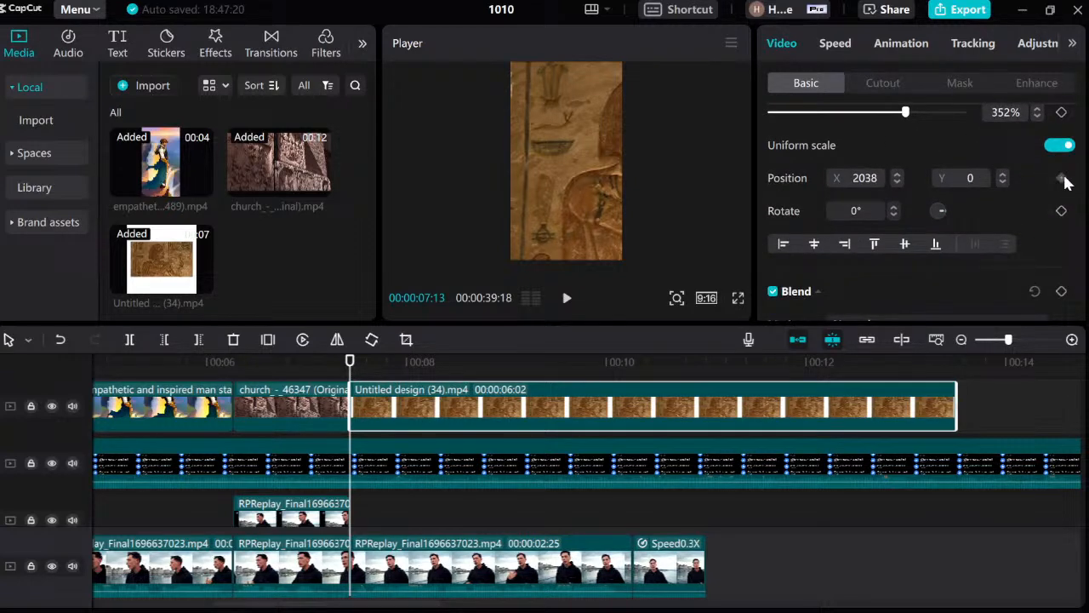
Split the Egyptian relief clip at 00:00:10:08, where the slowed 0.3X talking clip begins, and delete the remainder.
key("space")
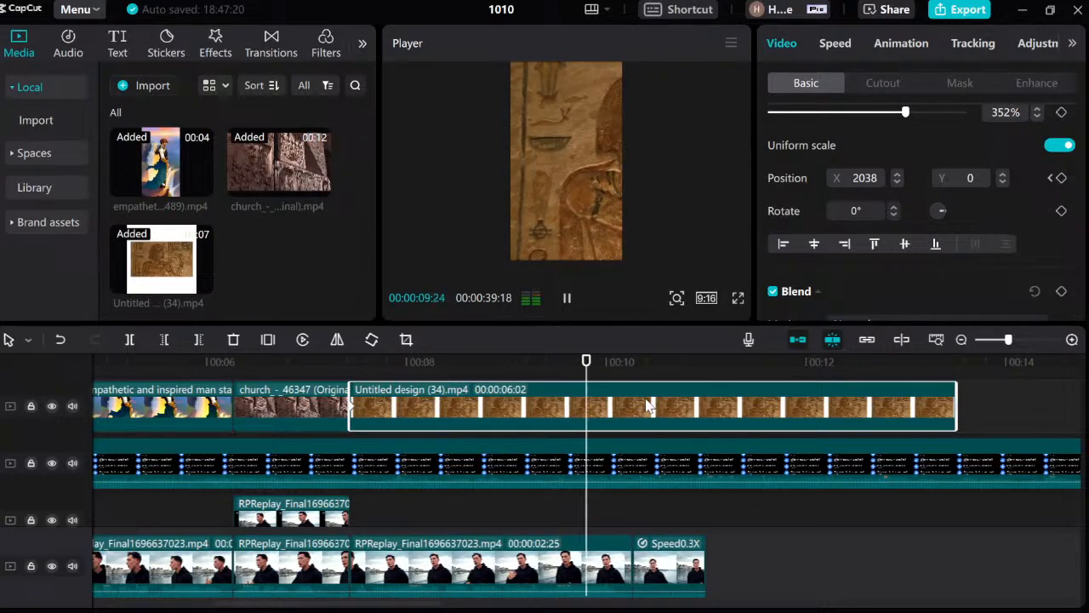
key("space")
key("Right")
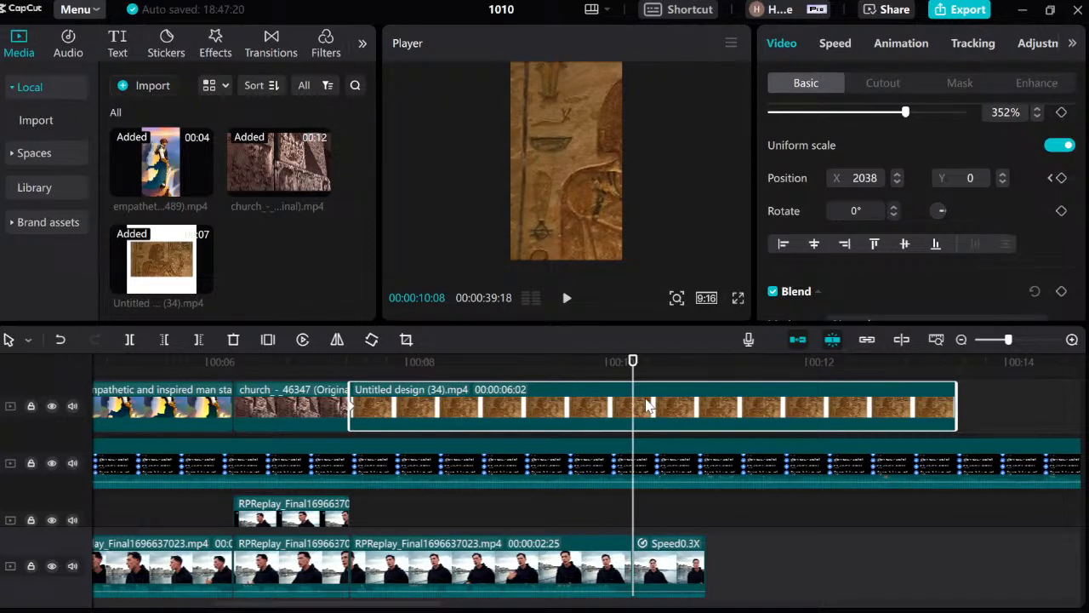
key("ctrl+b")
key("Delete")
On the Egyptian relief clip's last frame, 00:00:10:07, keyframe its position at X -2405, Y 0.
left_click(582, 410)
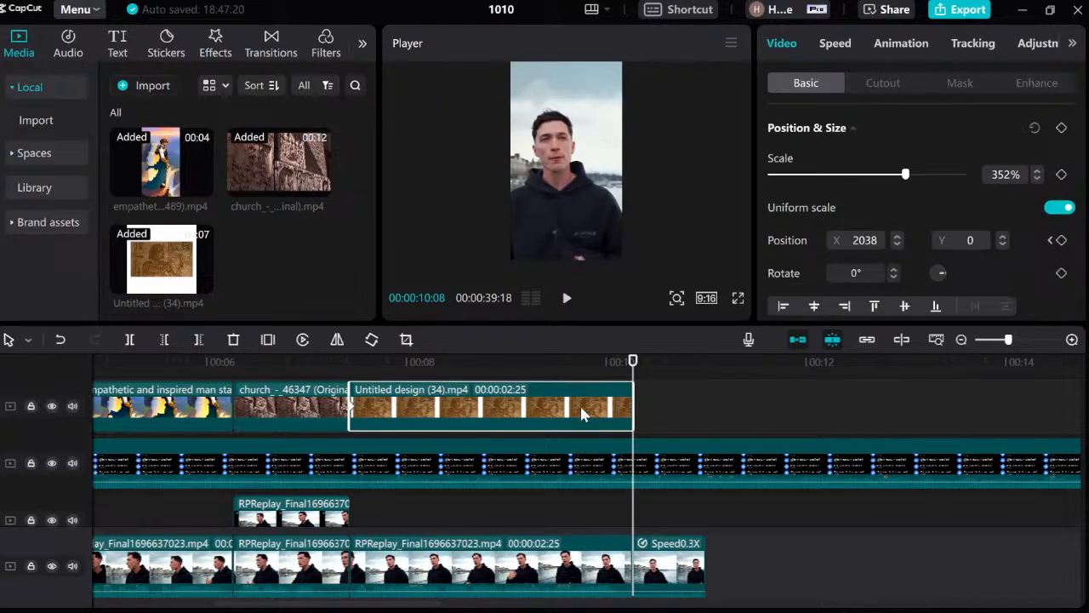
key("Left")
left_click_drag(619, 121, 562, 214)
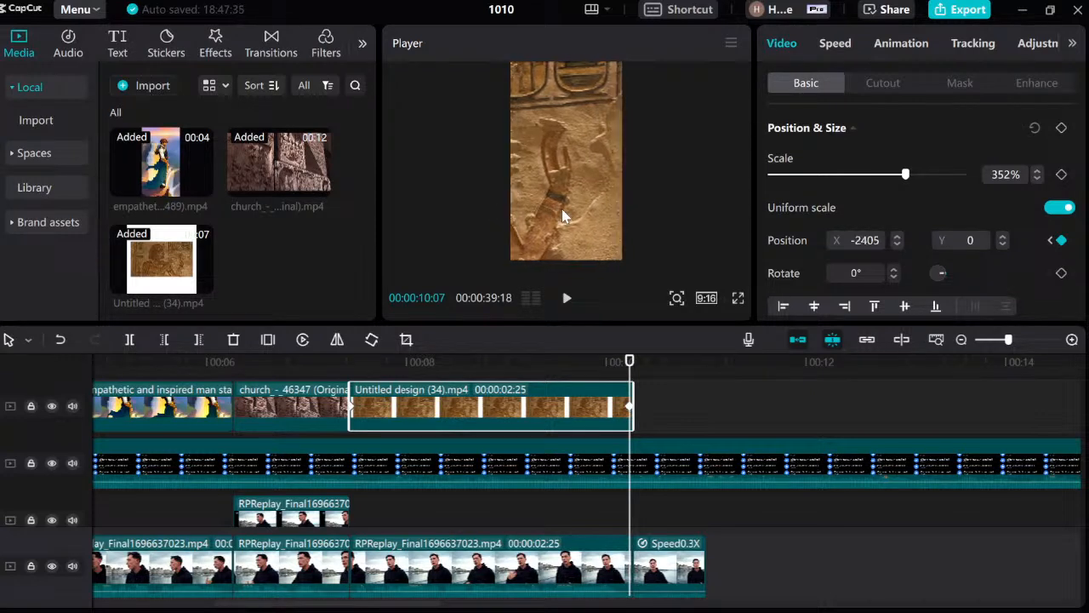
Play the section from 00:00:07:13 to review the Egyptian relief's sideways movement against the audio.
left_click(350, 372)
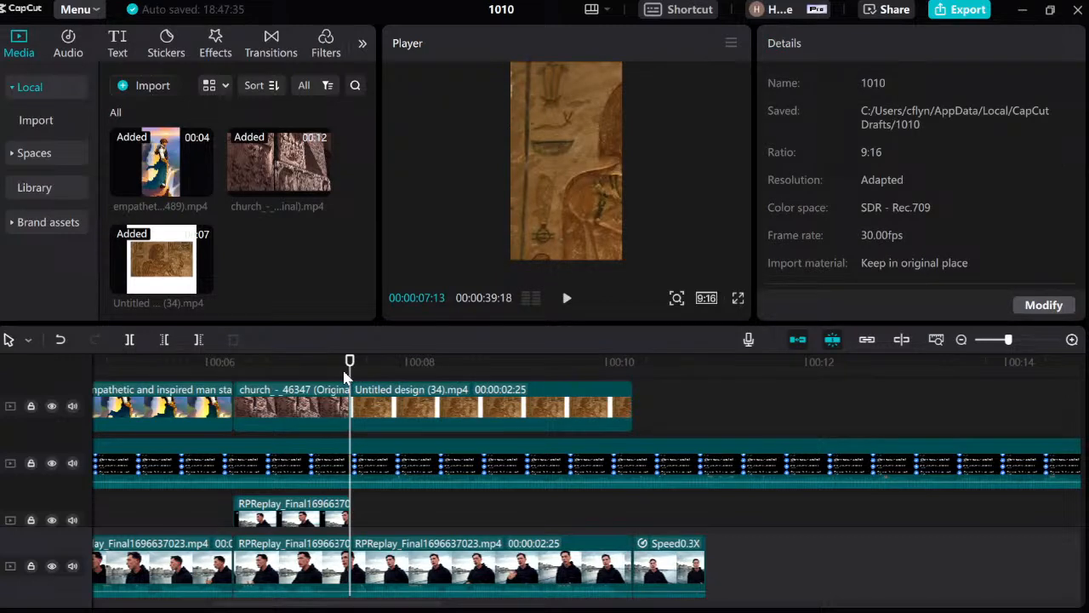
key("space")
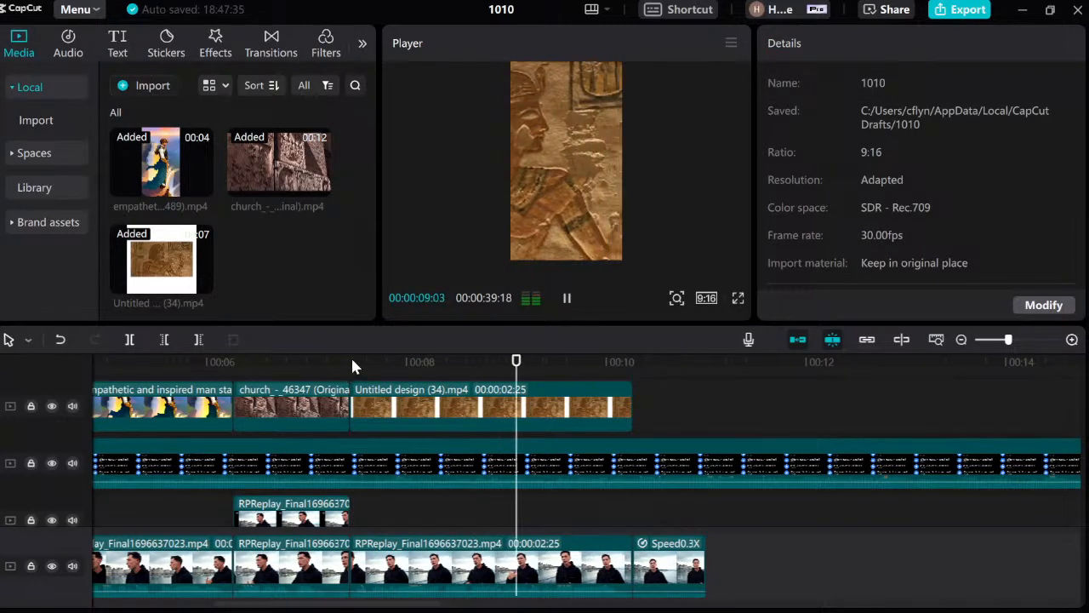
key("space")
key("space")
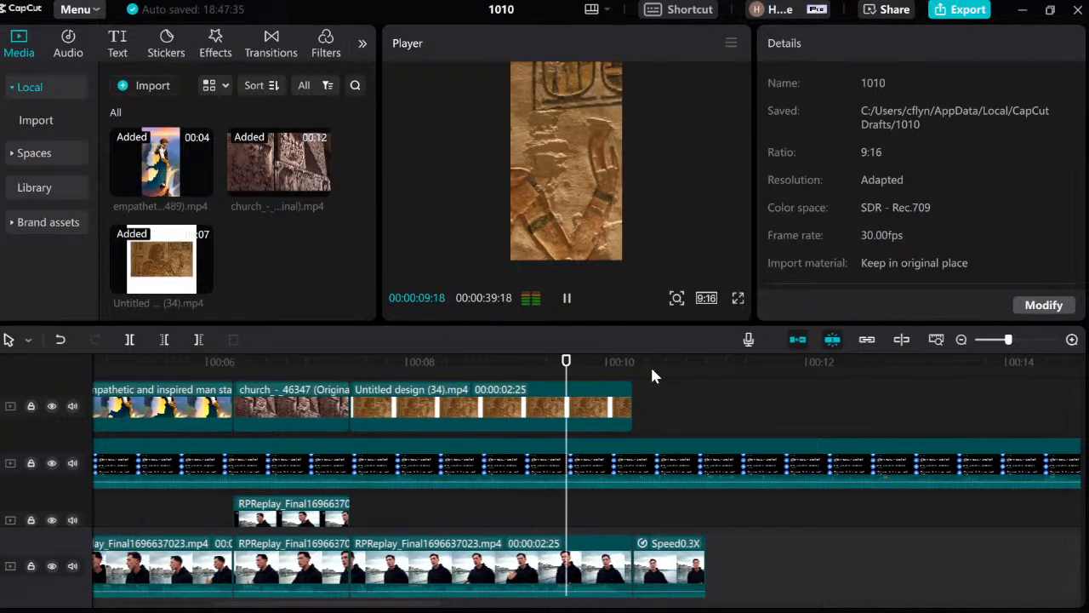
key("space")
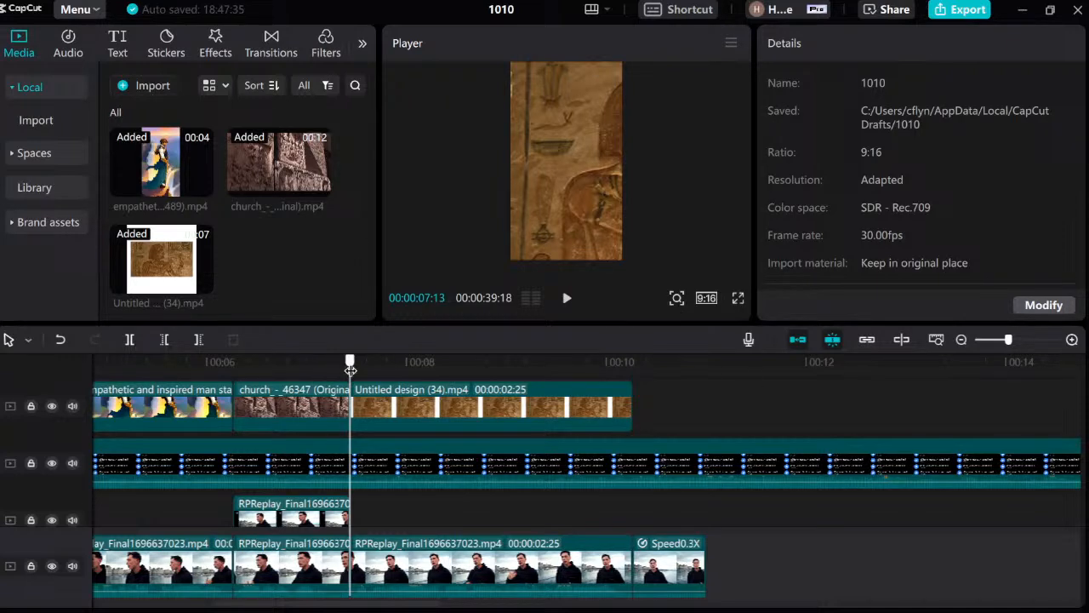
key("space")
scroll(596, 408, "left", 2)
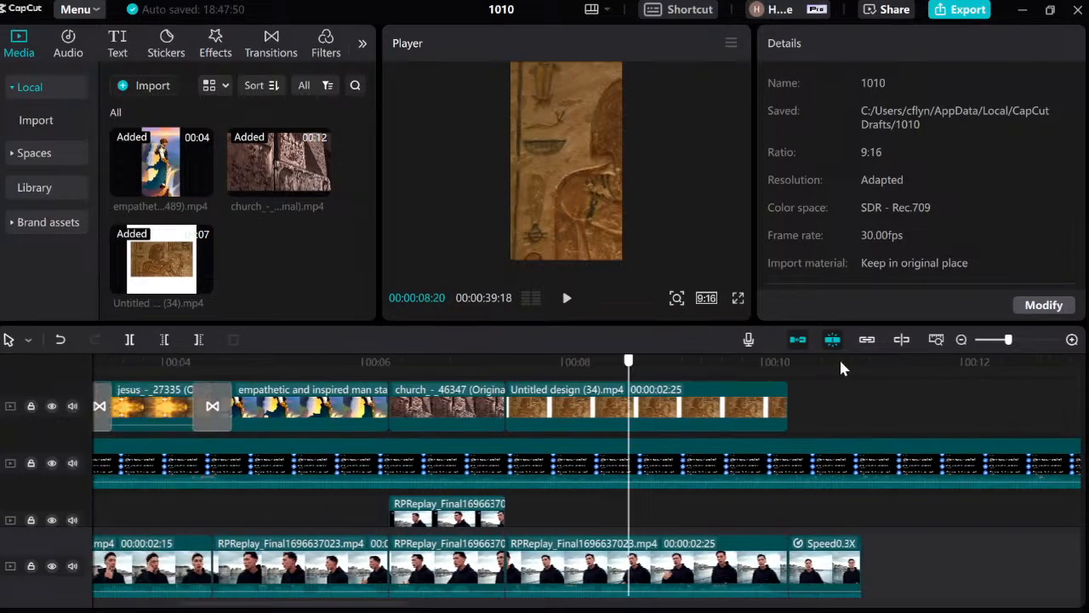
key("space")
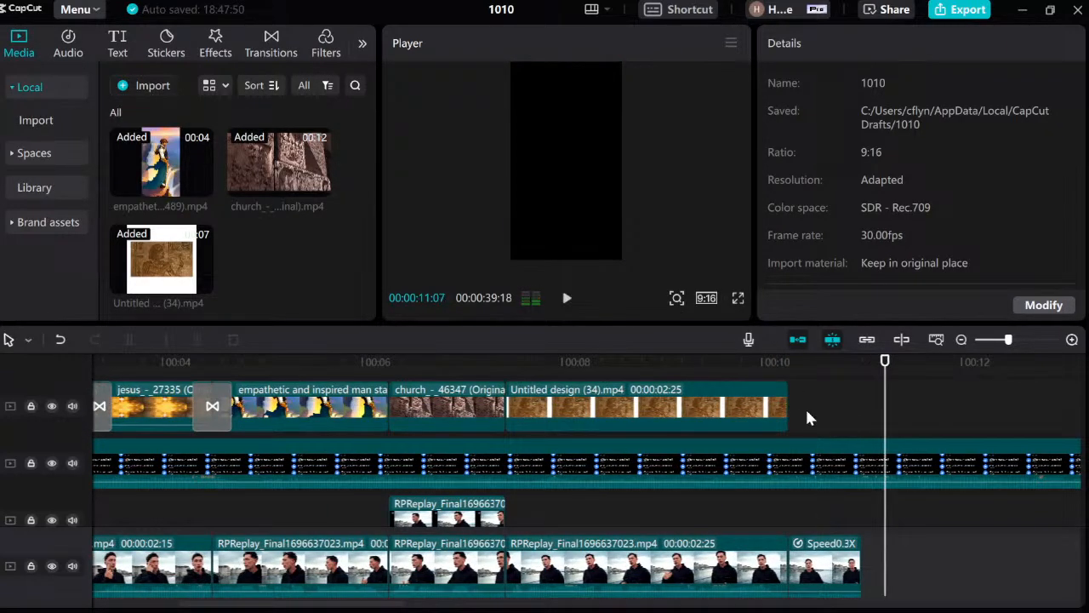
left_click(738, 377)
key("space")
left_click_drag(739, 377, 574, 377)
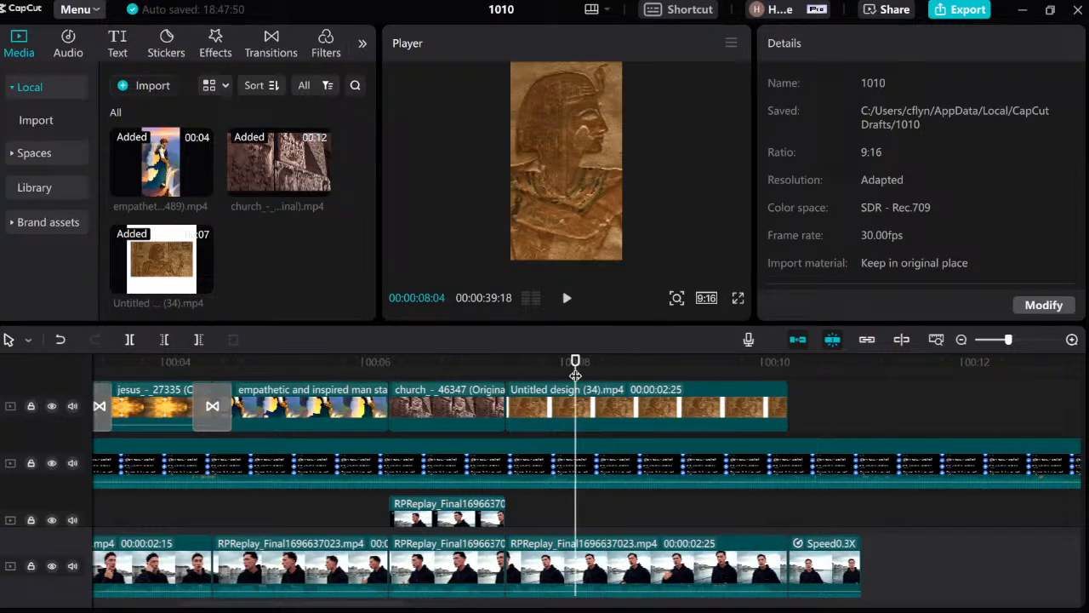
key("space")
key("Up")
key("space")
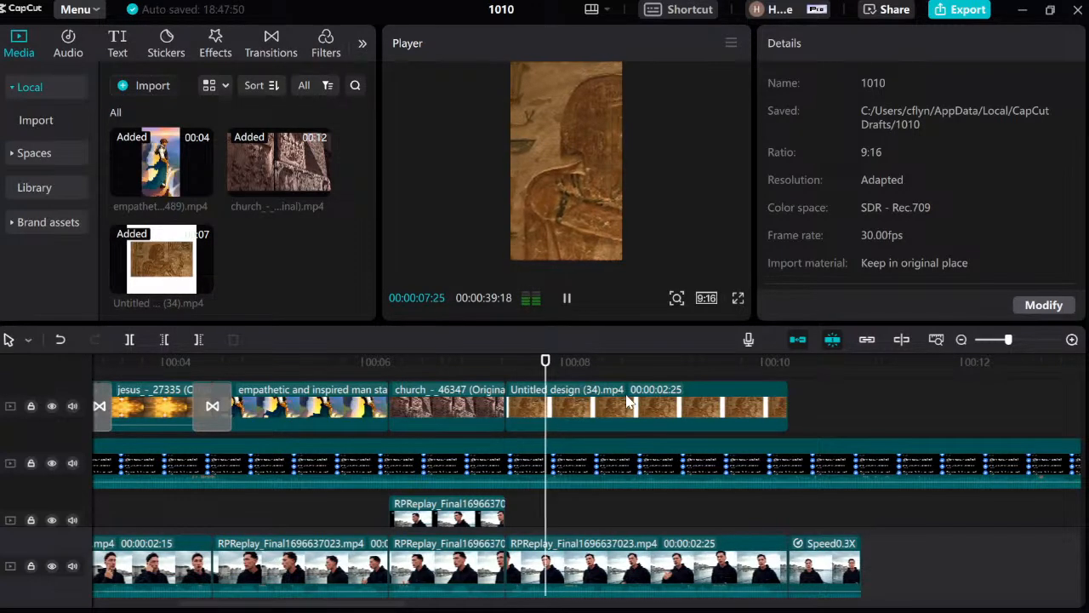
Move the Egyptian relief clip's ending position keyframe earlier, to about 00:00:09:19, to speed up its sideways movement.
key("space")
key("space")
key("space")
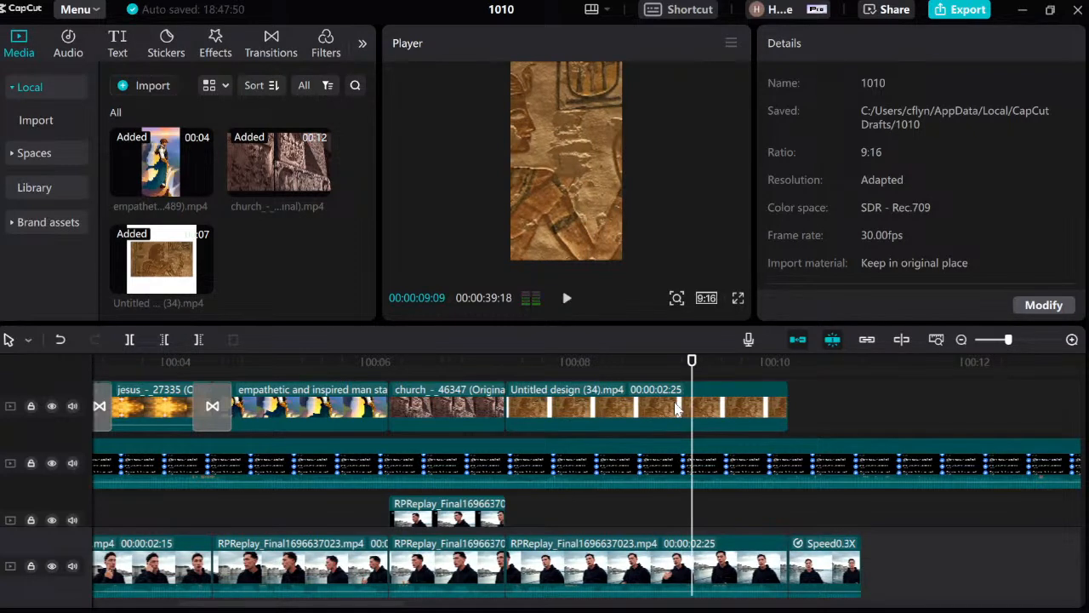
key("space")
key("space")
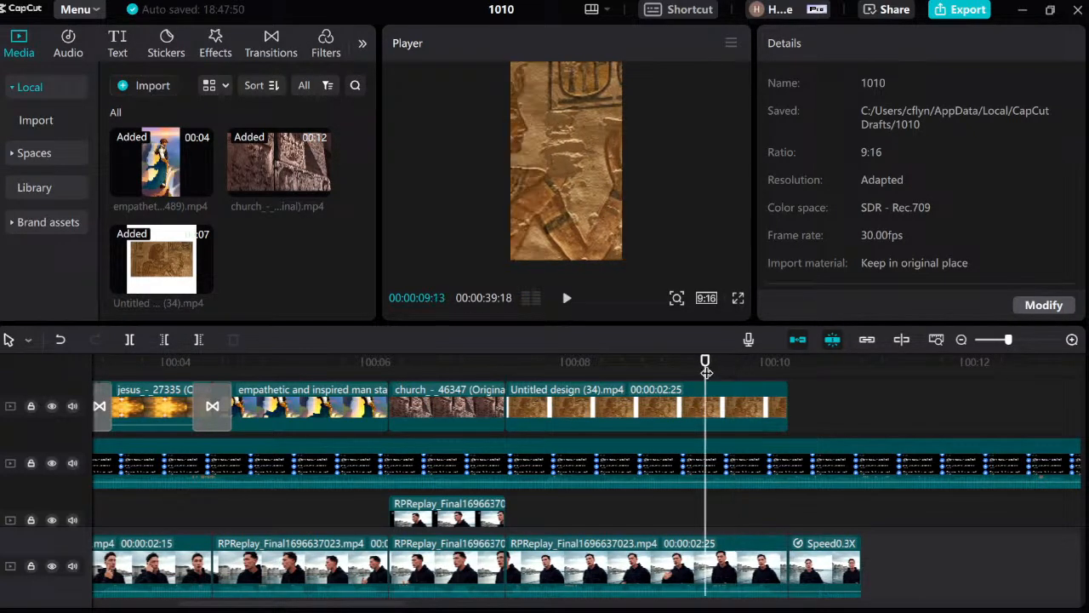
left_click(733, 397)
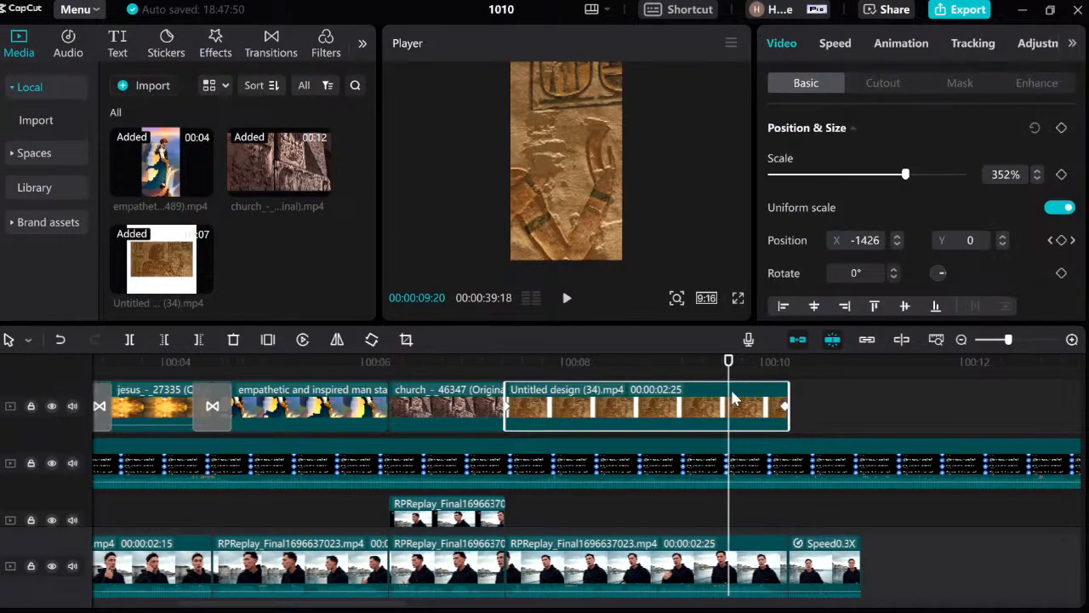
left_click(784, 405)
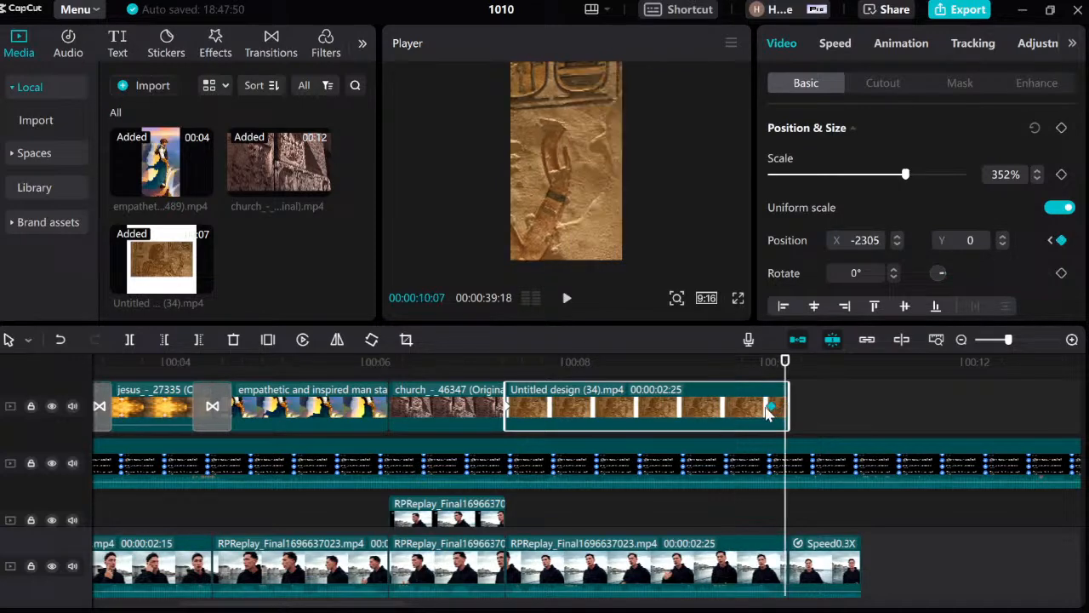
left_click(722, 369)
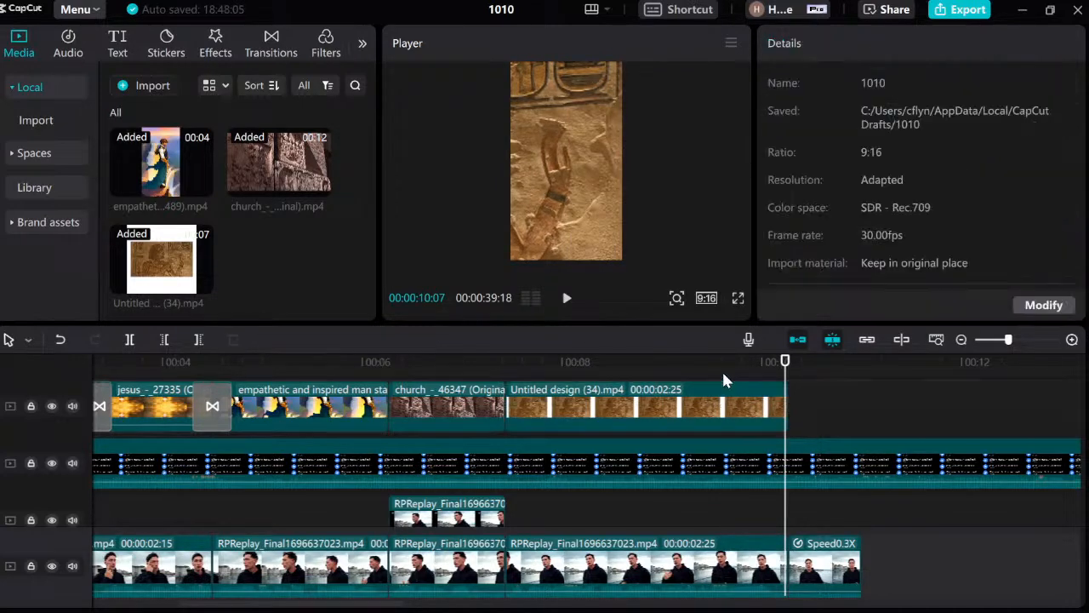
left_click(736, 409)
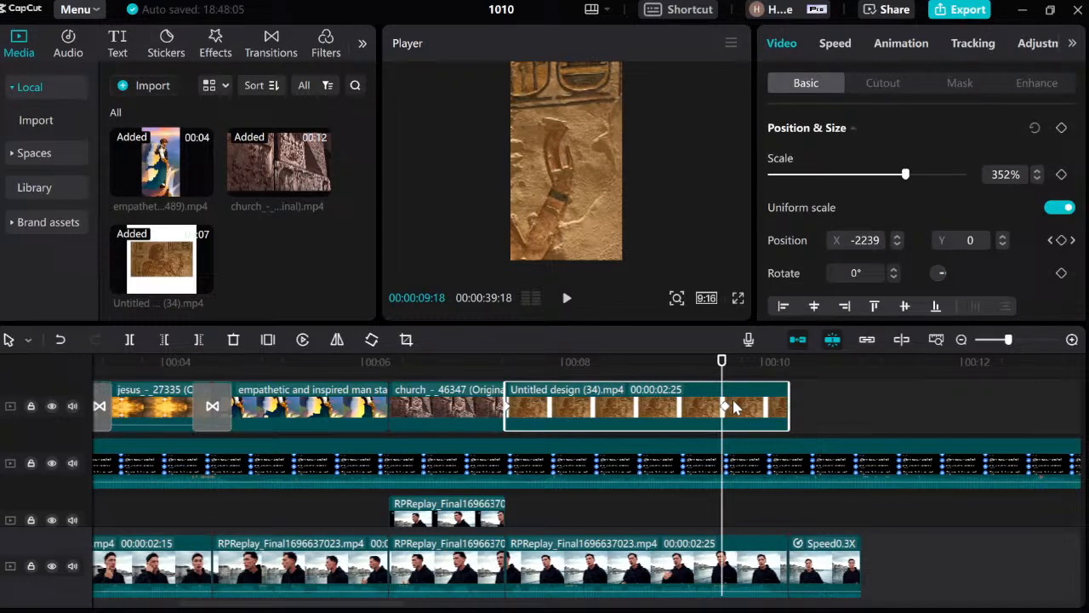
Split the Egyptian relief clip at 00:00:09:19, delete the remainder, and replay the shortened section.
key("Right")
key("ctrl+b")
key("Delete")
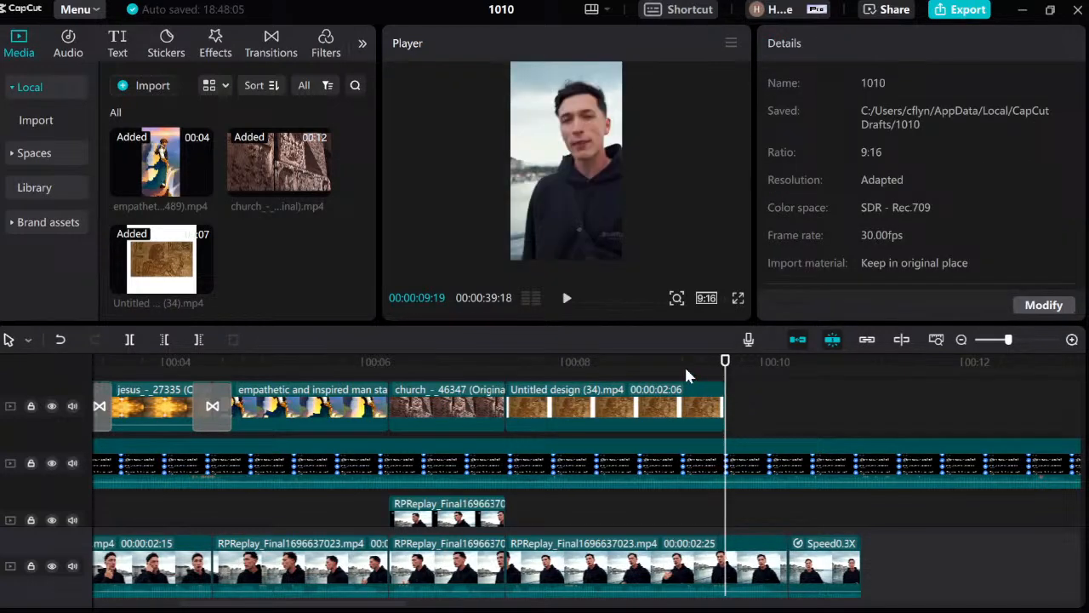
left_click(692, 364)
key("space")
left_click(499, 364)
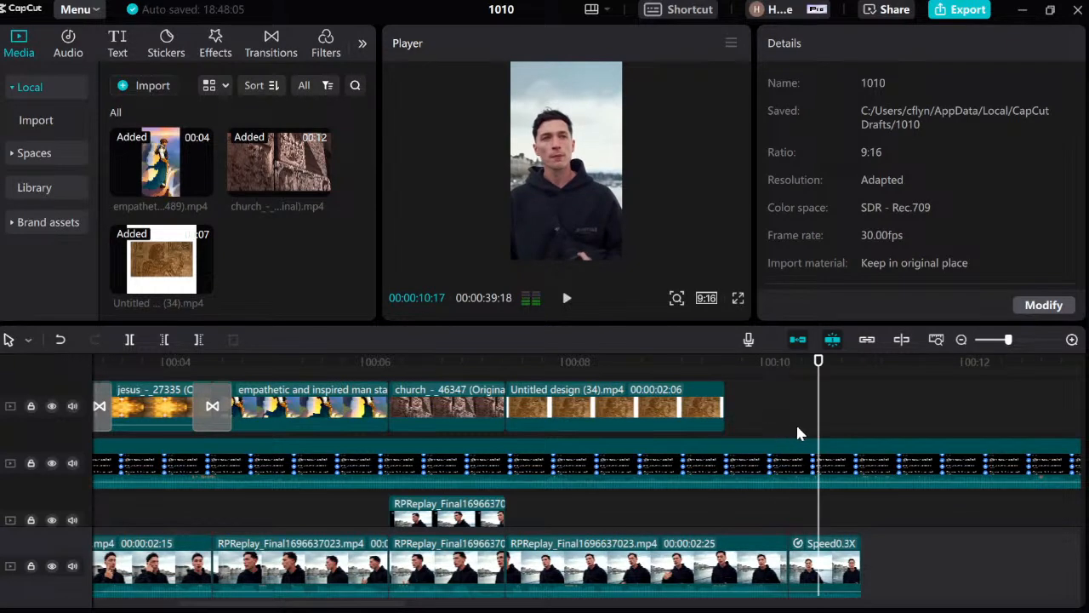
Split the 1.1X speed screen recording clip at 00:00:11:00, where the talking footage ends, and delete the remainder.
left_click(868, 457)
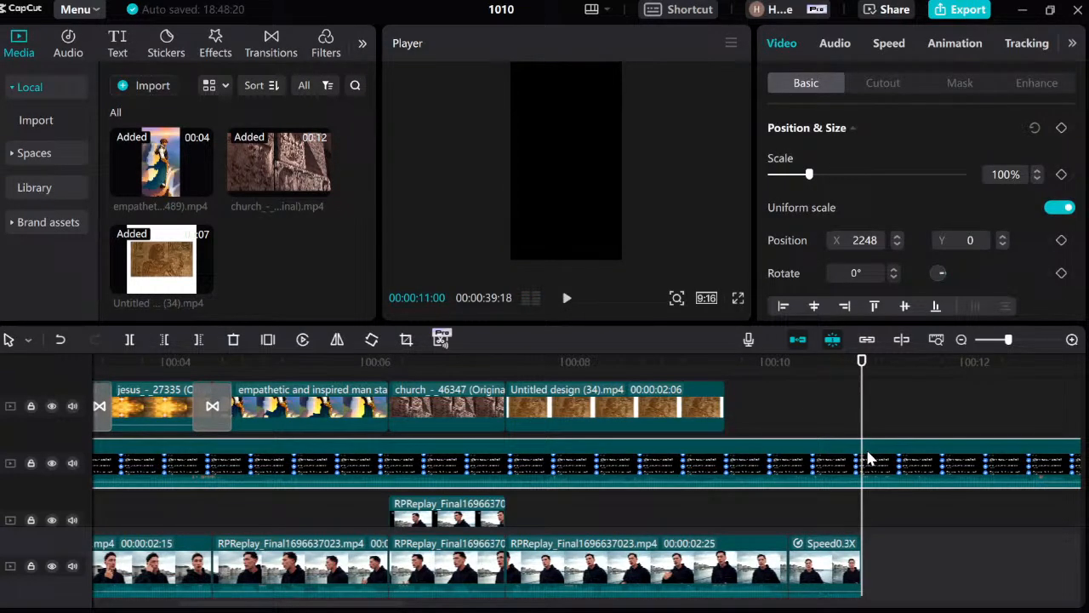
key("ctrl+b")
key("Delete")
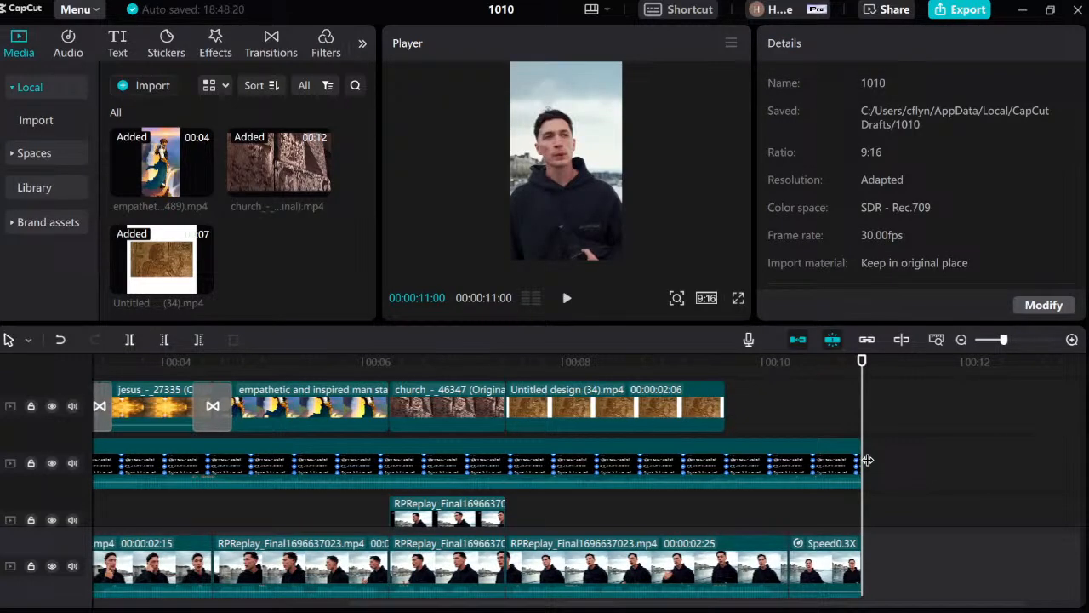
Play the edit from 00:00:00:00 through the Egyptian relief section to review the backgrounds and cuts.
left_click_drag(791, 389, 40, 385)
scroll(40, 385, "up", 2)
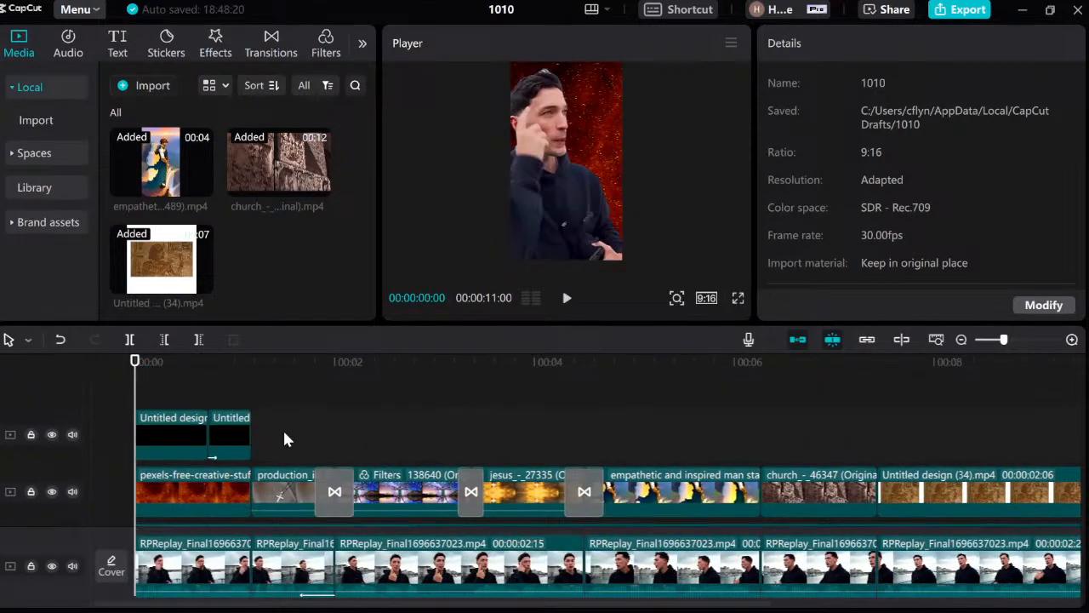
key("space")
scroll(315, 427, "down", 1)
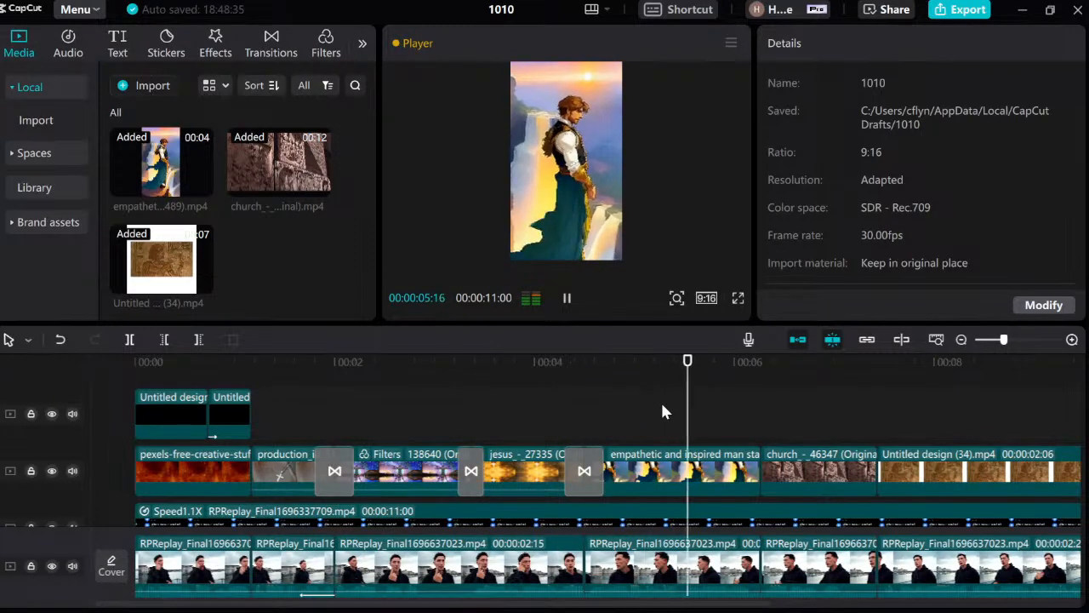
left_click(714, 419)
scroll(714, 423, "down", 3)
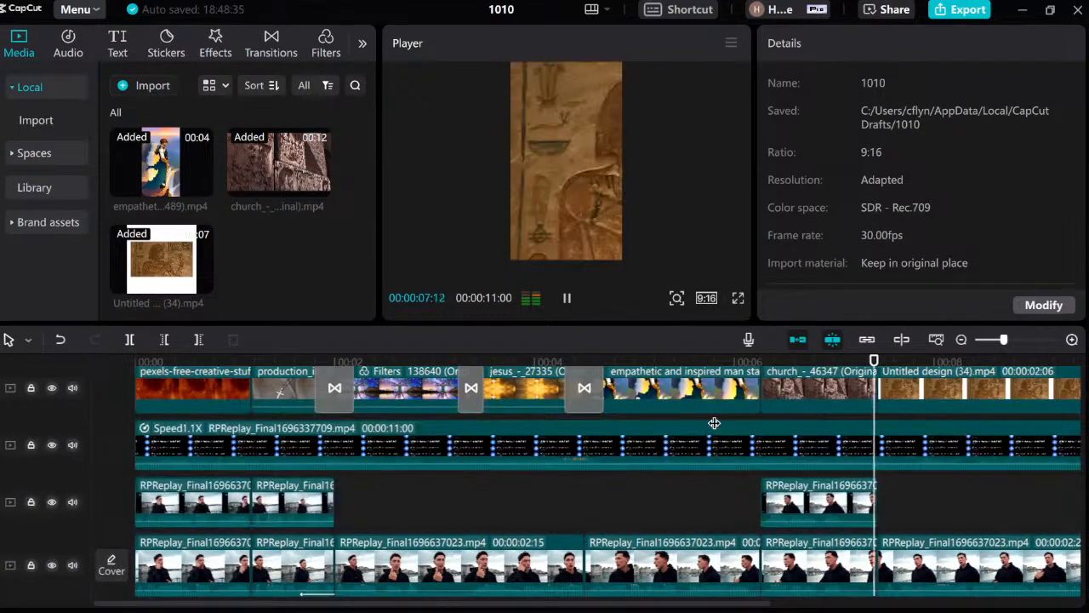
scroll(793, 450, "up", 3)
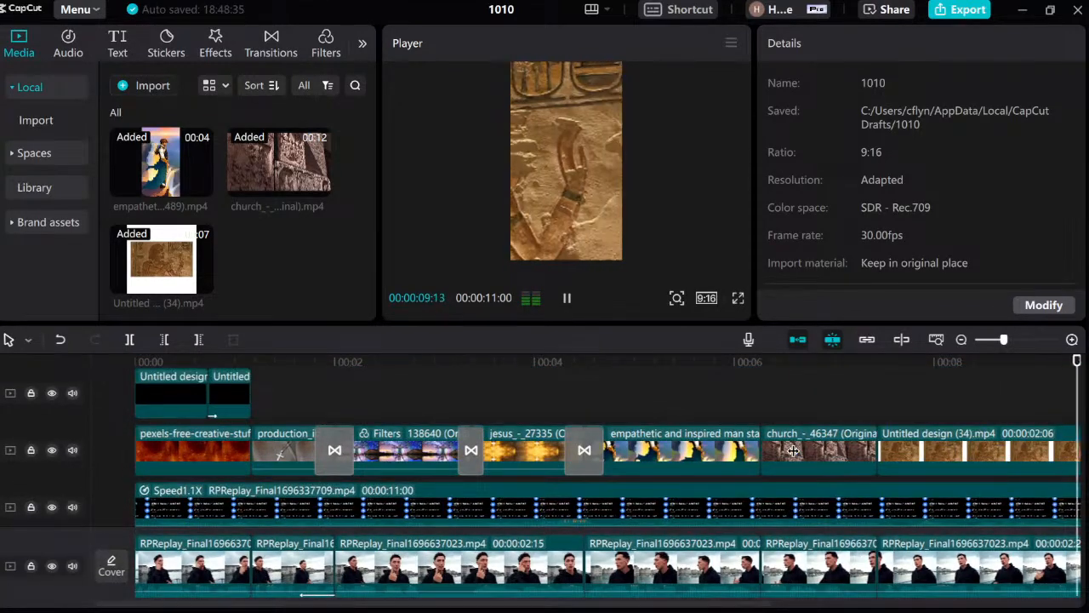
key("space")
left_click(423, 404)
key("space")
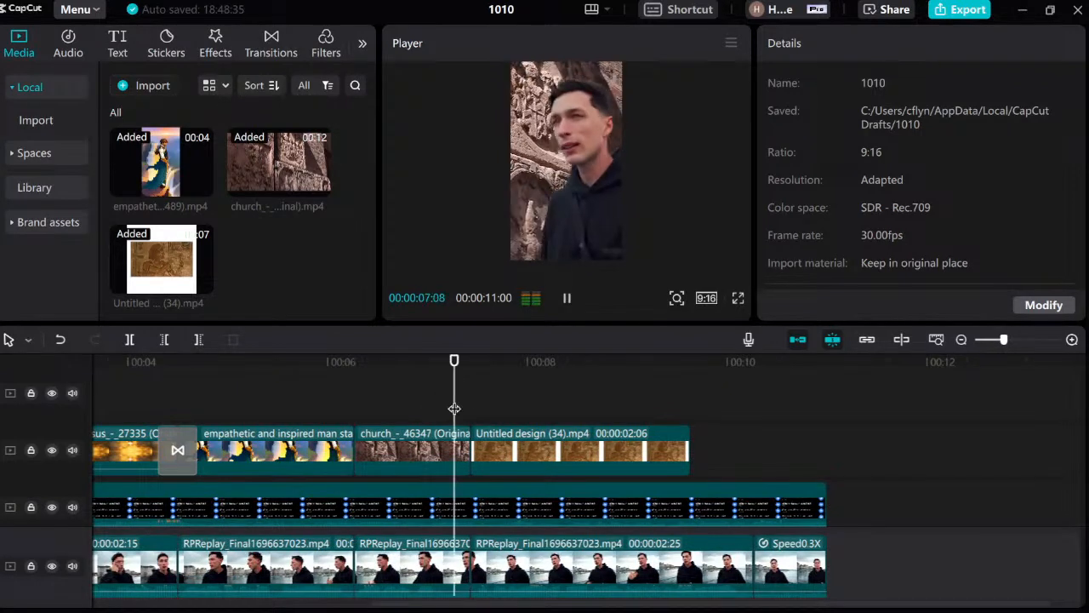
key("space")
Split the Egyptian relief clip at 00:00:08:05 and delete the part after it.
left_click(471, 402)
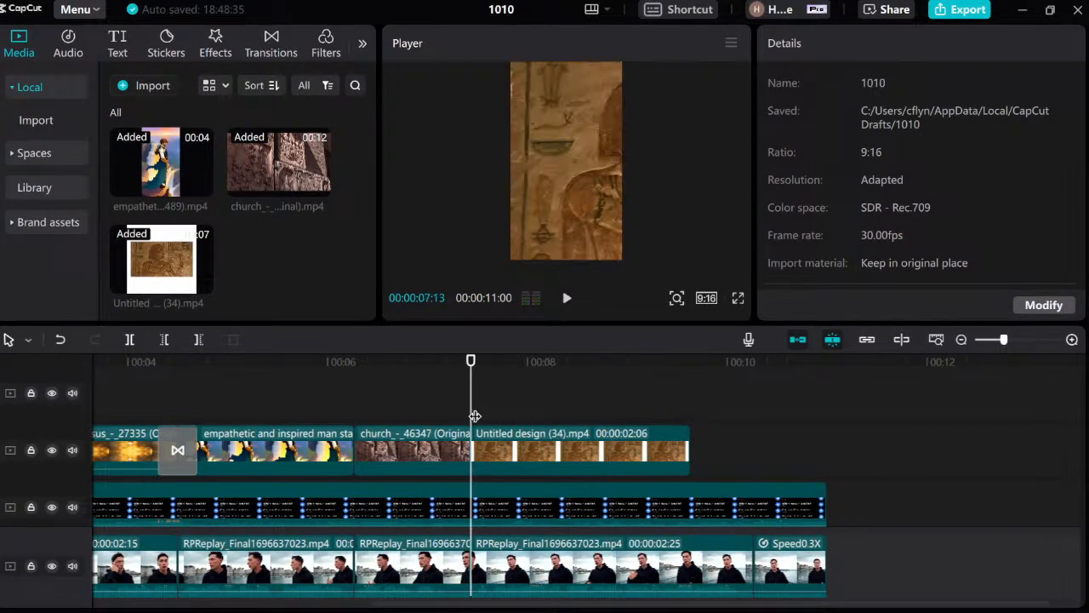
key("space")
key("space")
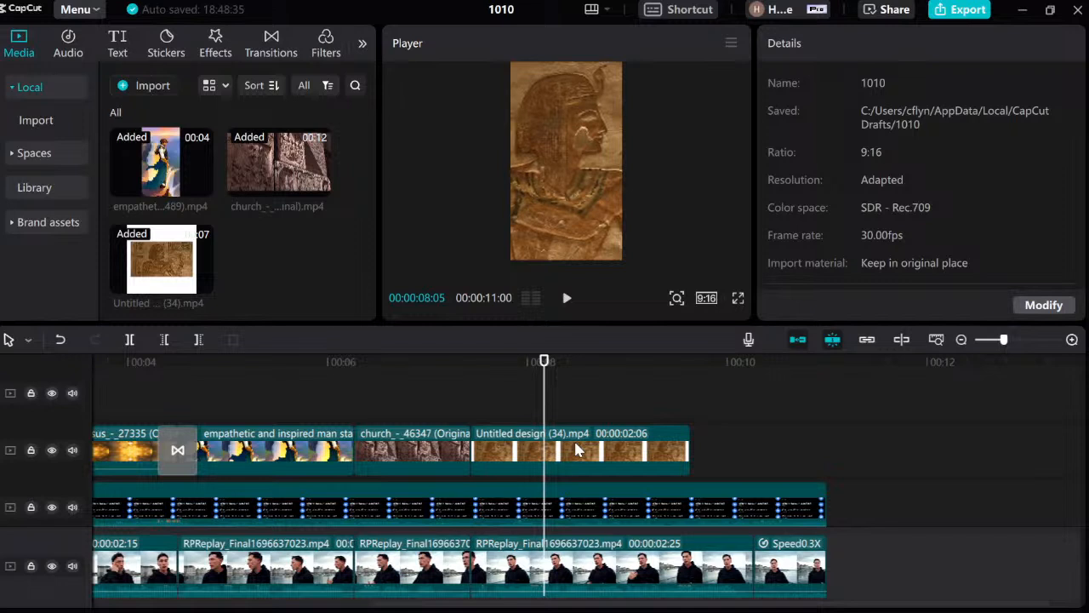
left_click(576, 449)
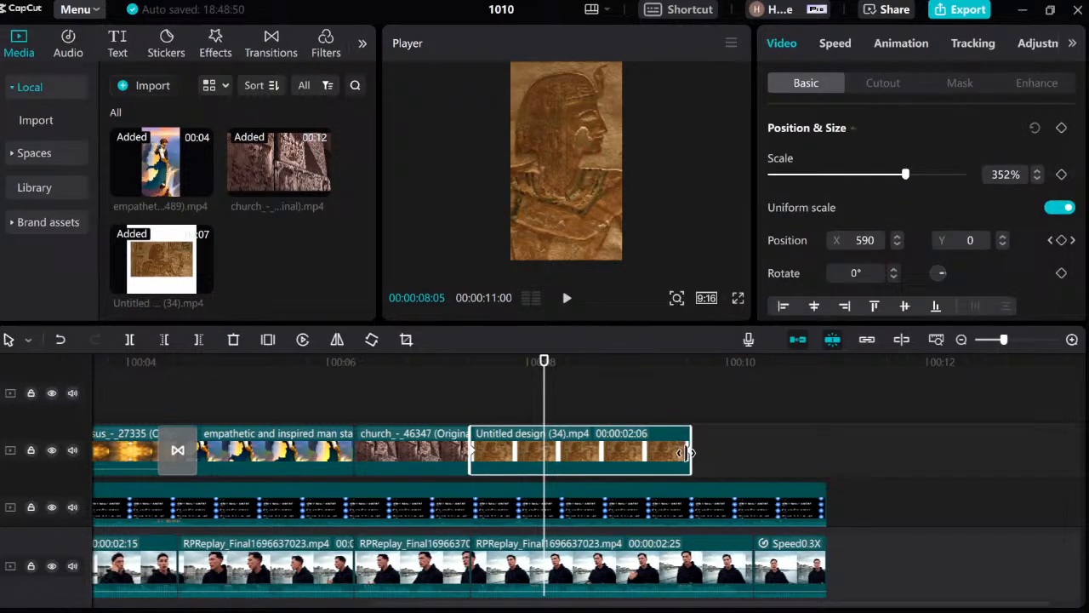
key("ctrl+b")
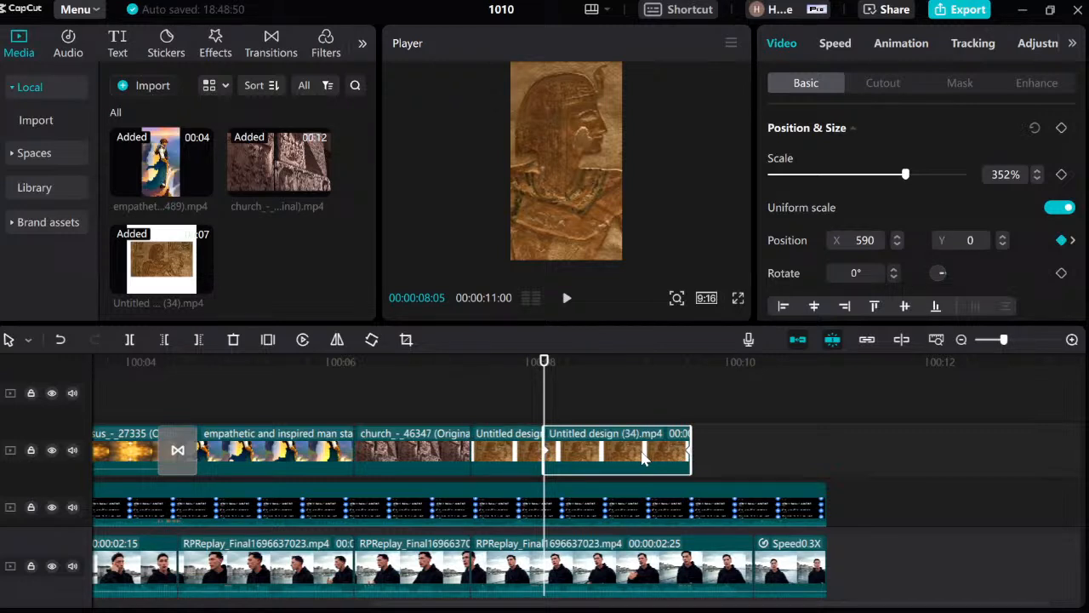
key("Delete")
Shift the Egyptian relief further left in the frame at 00:00:08:04 to set its ending position.
left_click(471, 364)
key("space")
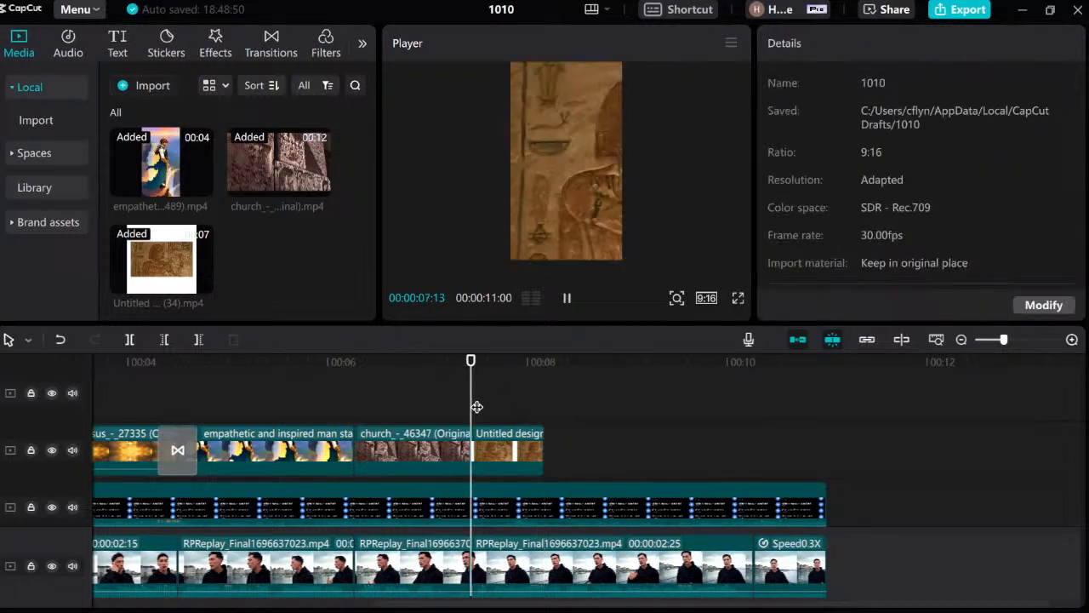
left_click(510, 443)
key("Left")
key("Left")
key("Left")
key("Left")
key("Left")
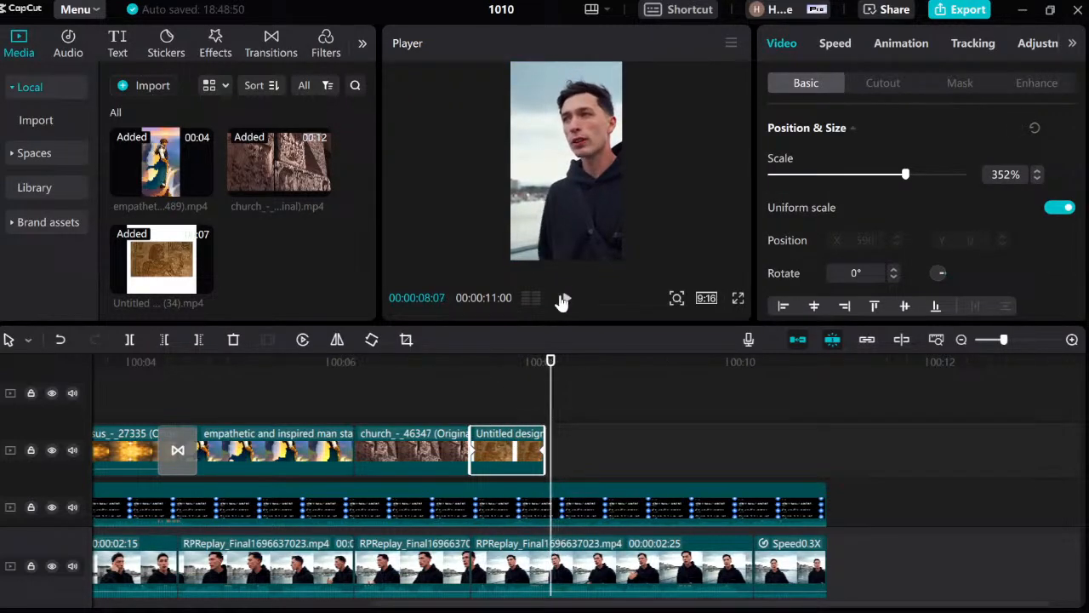
key("Left")
key("Left")
key("Left")
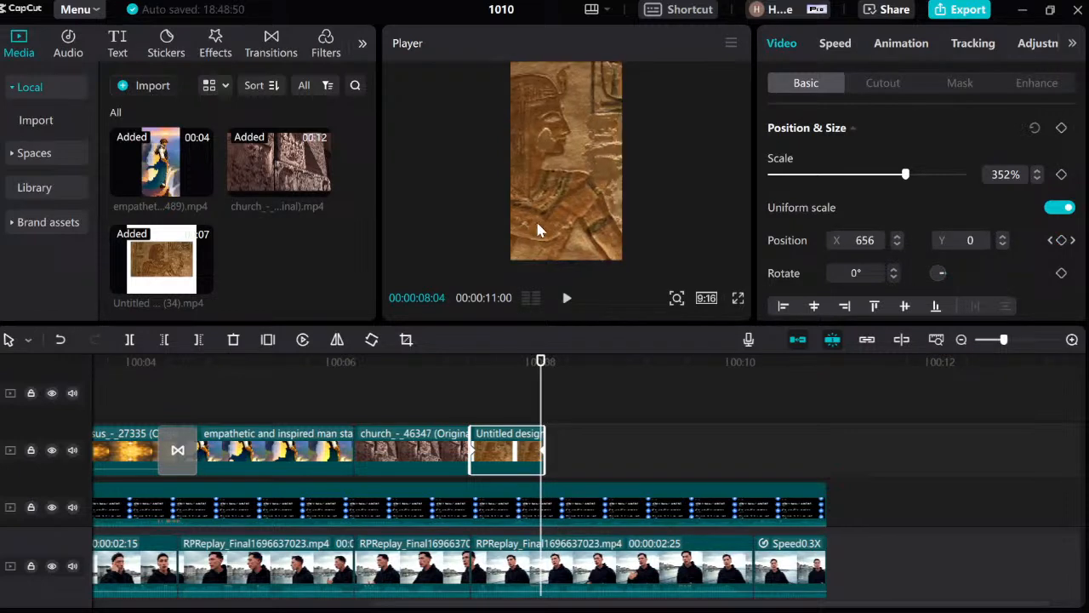
left_click_drag(536, 220, 439, 221)
Replay the change from the church clip into the shortened Egyptian relief to check its sideways movement.
left_click(472, 402)
key("space")
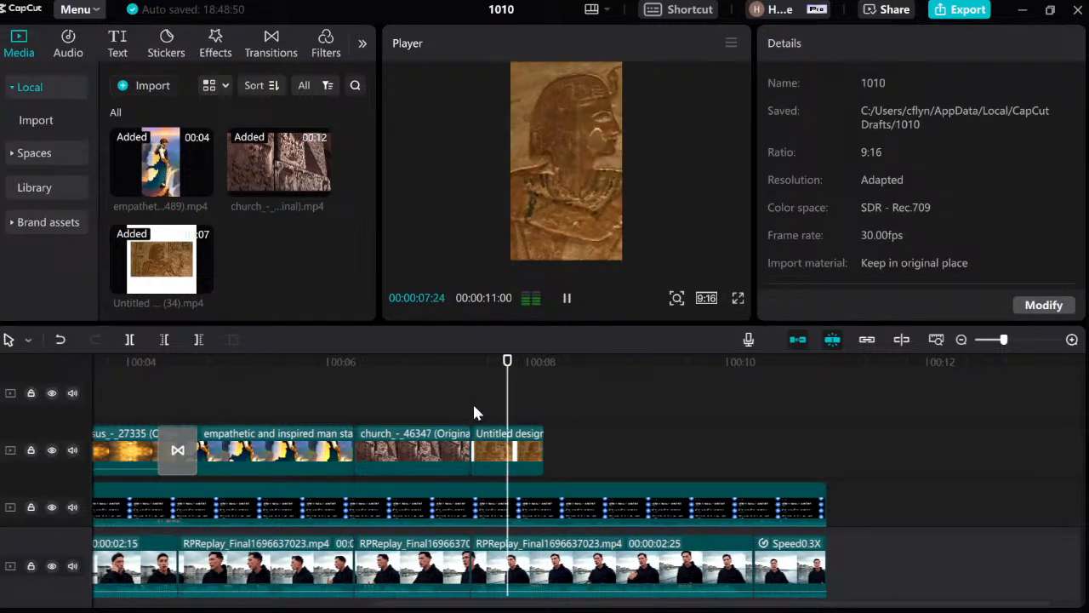
key("space")
left_click(474, 411)
key("space")
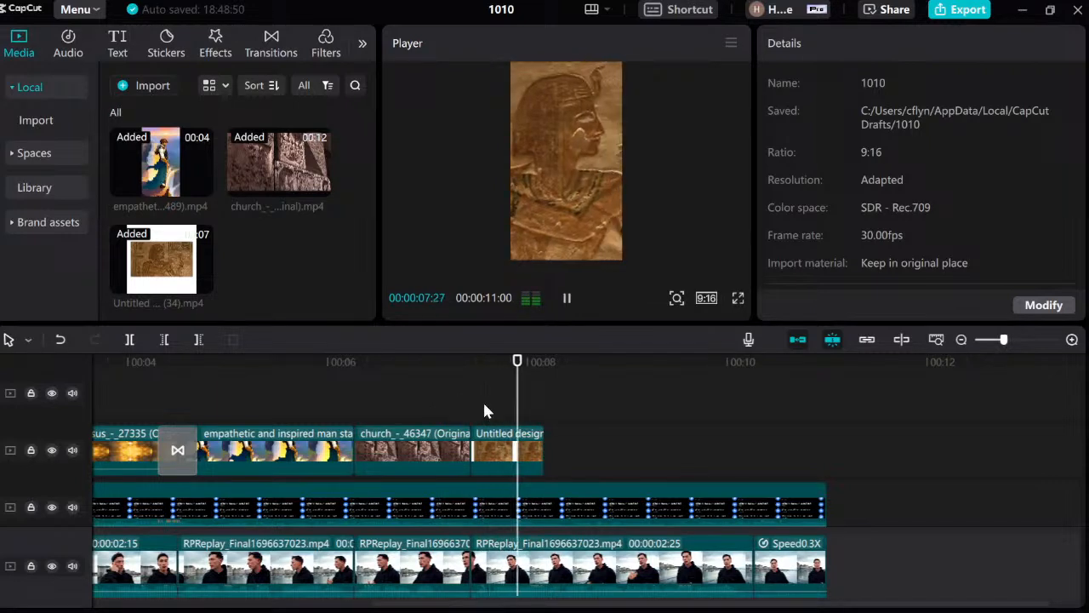
left_click(408, 404)
key("space")
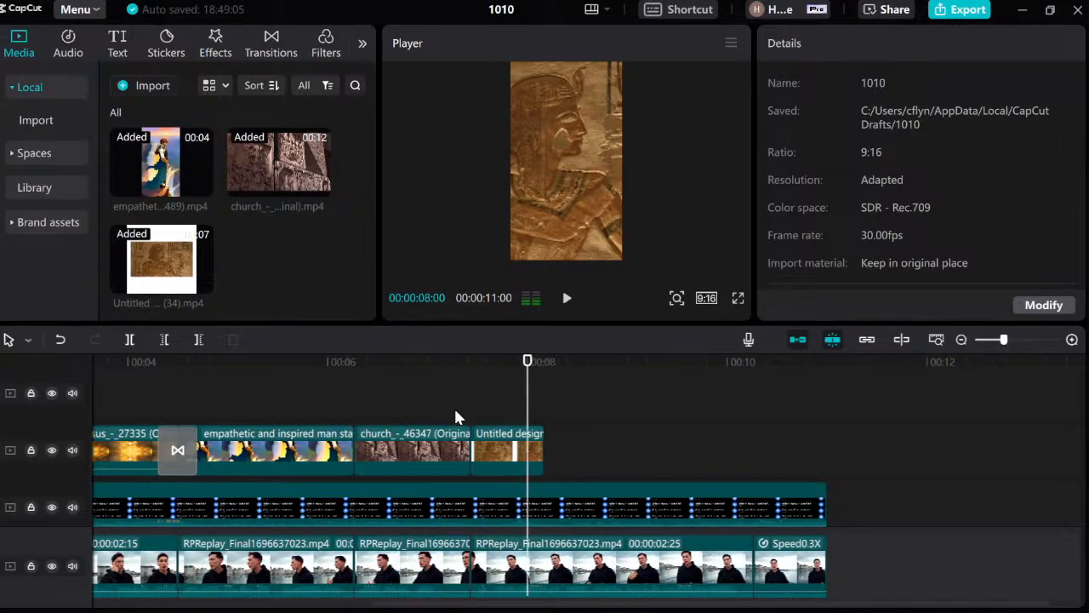
left_click(423, 410)
key("space")
key("space")
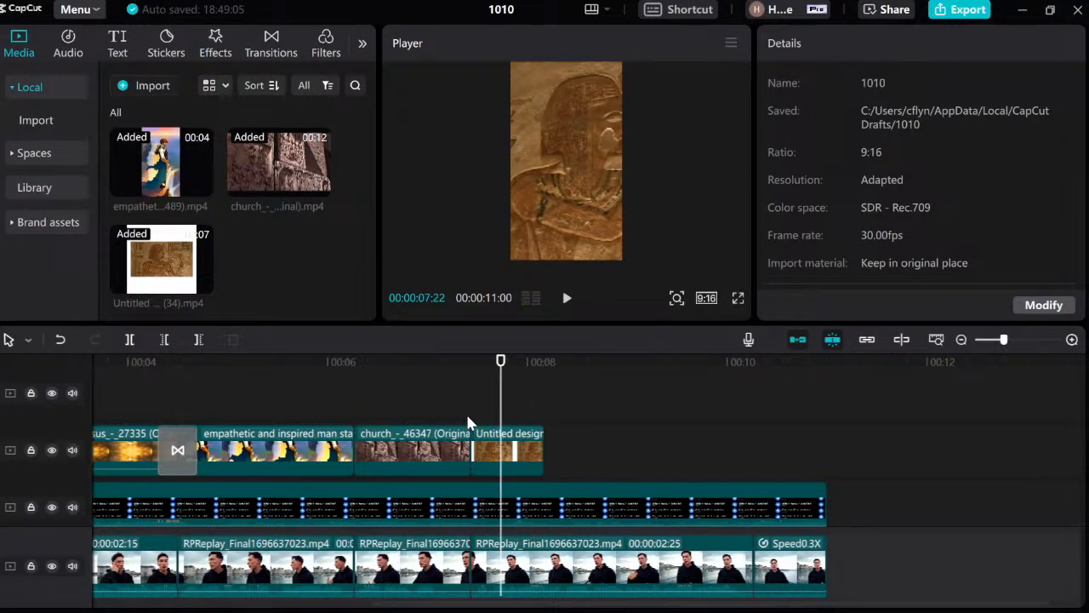
Browse the transitions library for an effect to join the church and Egyptian relief clips.
left_click(460, 418)
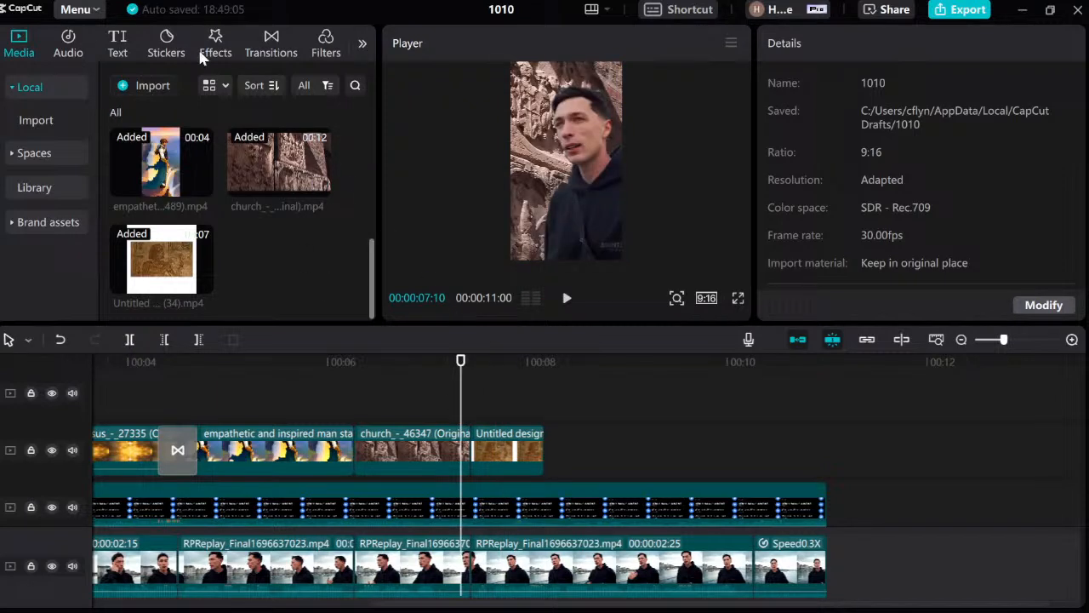
left_click(223, 45)
left_click(262, 52)
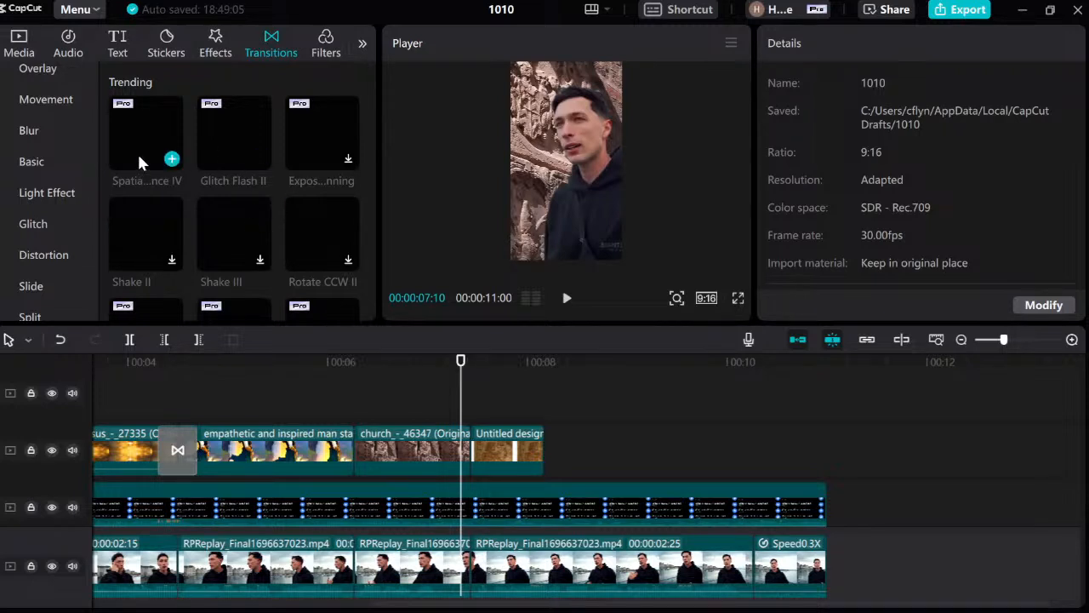
scroll(241, 182, "down", 5)
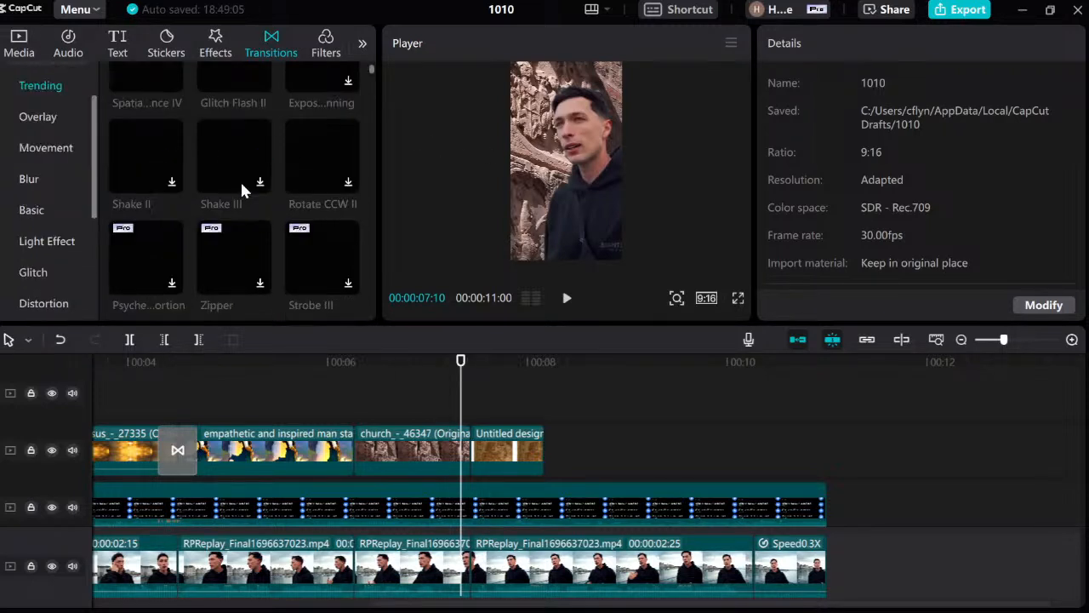
scroll(241, 182, "down", 3)
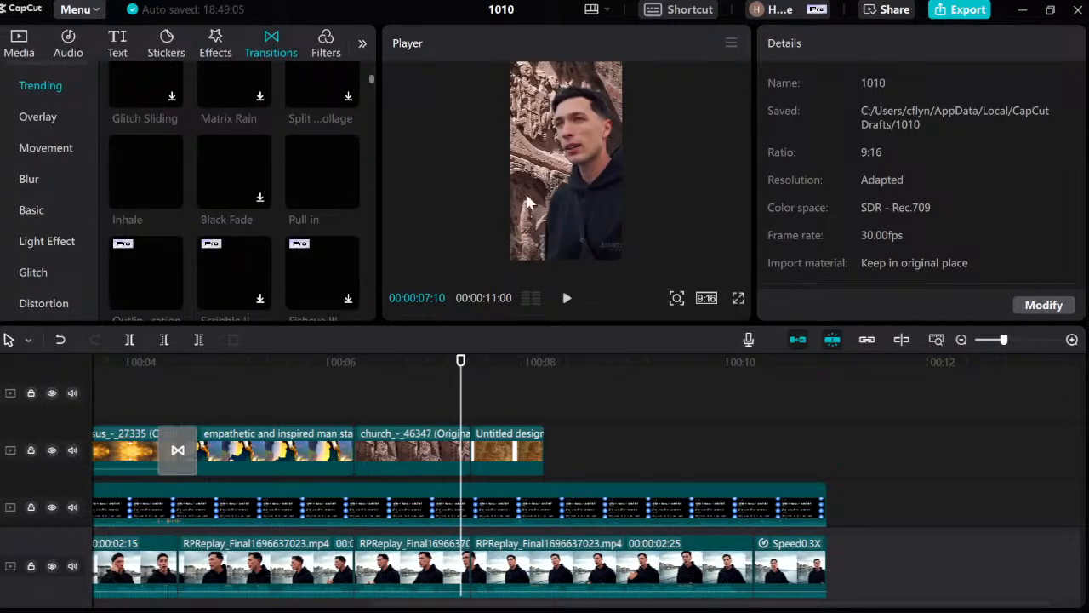
scroll(260, 240, "down", 8)
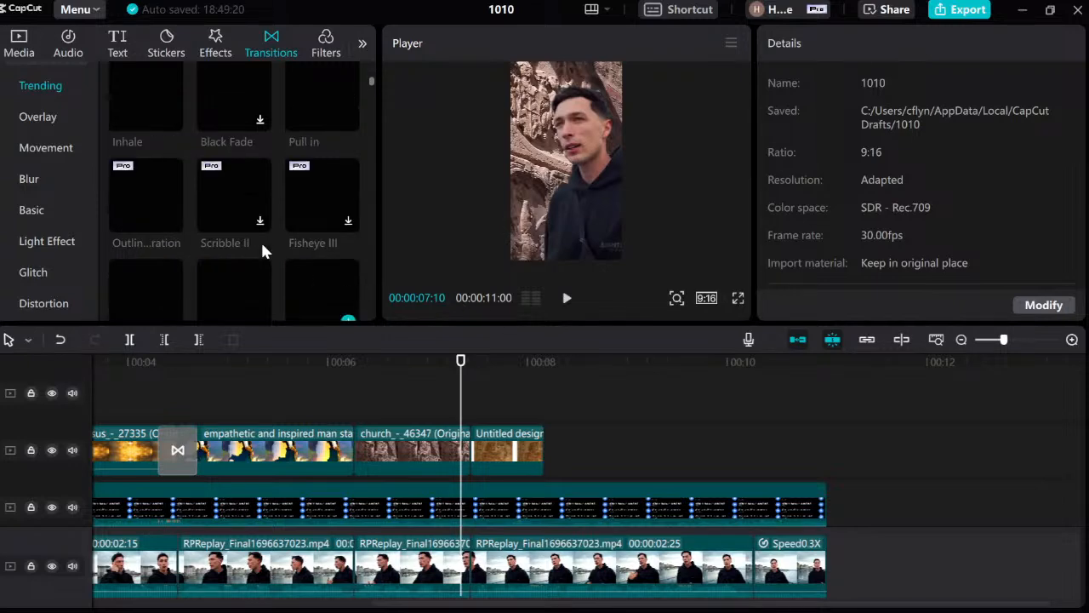
scroll(274, 223, "down", 10)
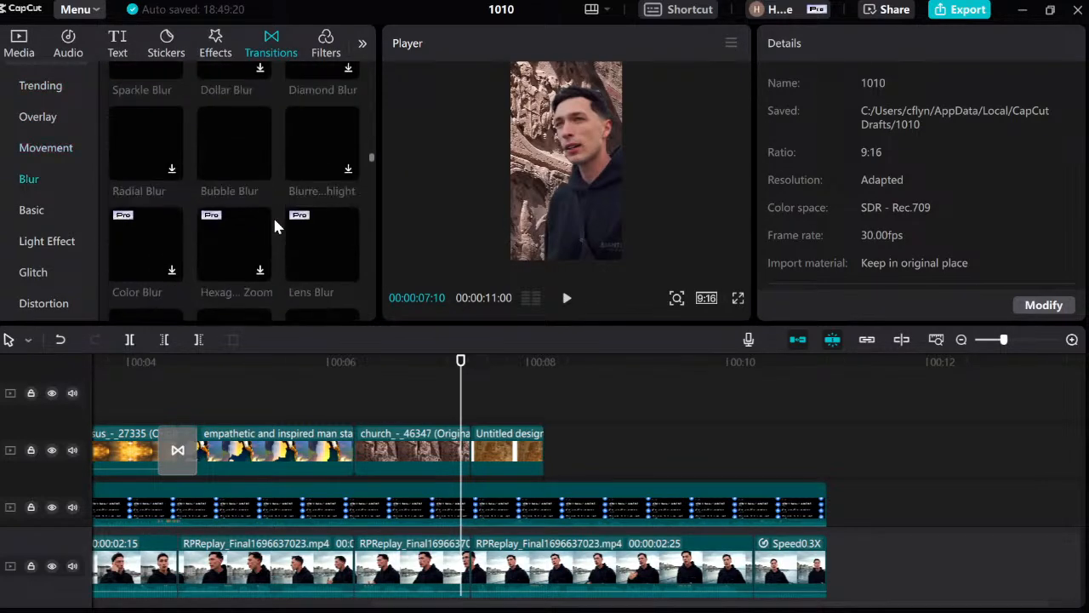
left_click_drag(376, 199, 360, 63)
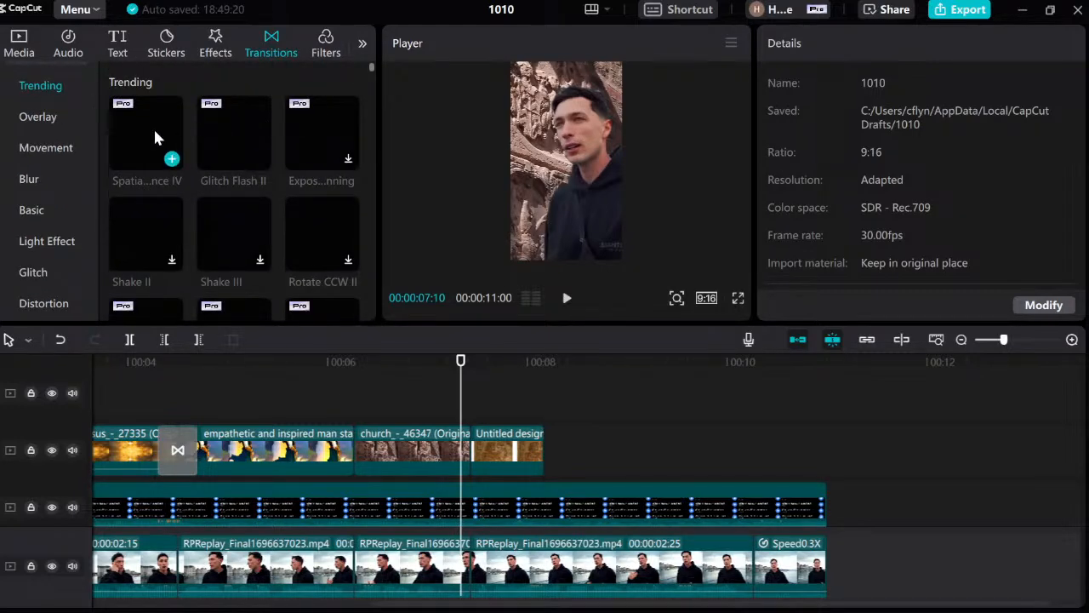
scroll(347, 183, "down", 1)
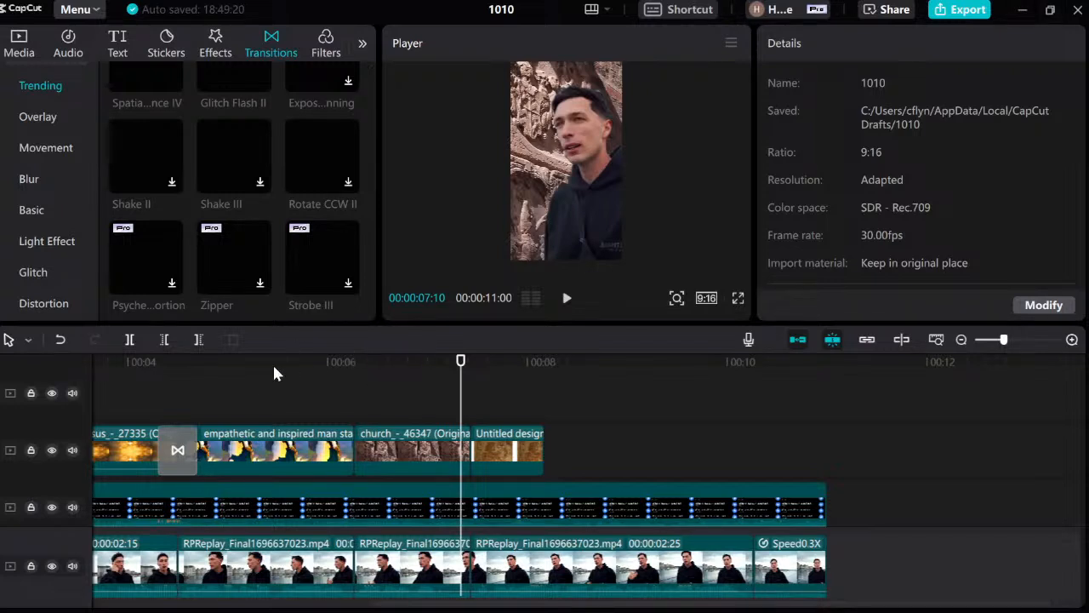
scroll(262, 215, "down", 2)
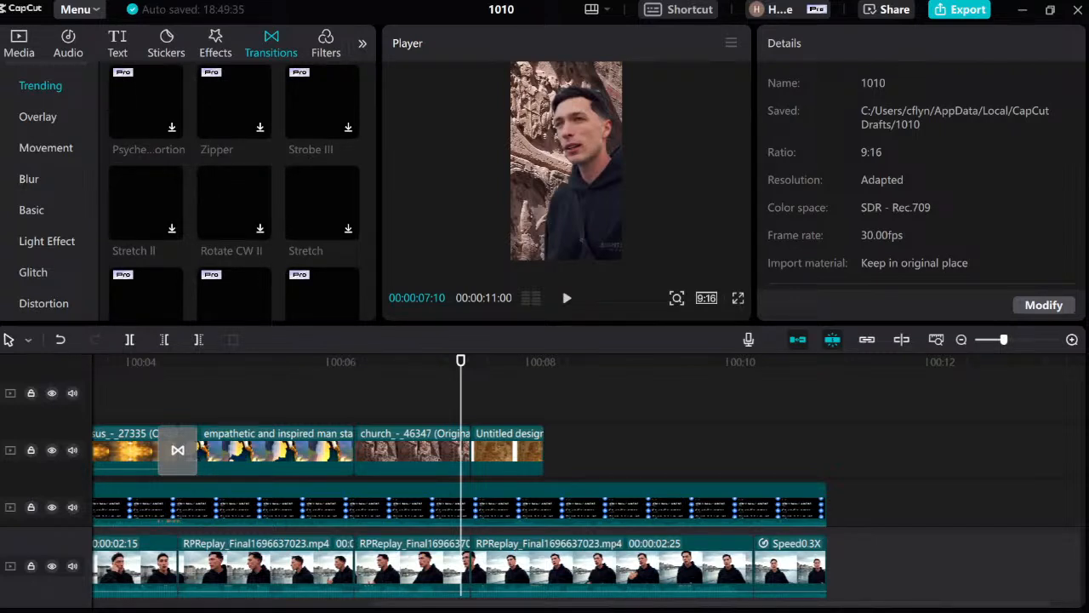
left_click(19, 42)
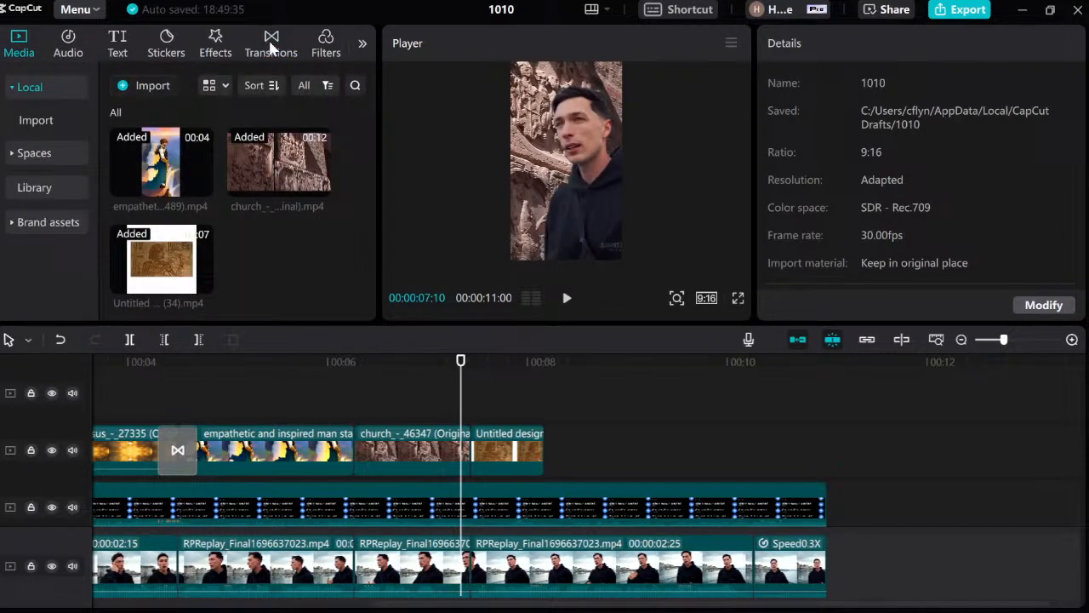
left_click(271, 43)
left_click(326, 42)
left_click(272, 42)
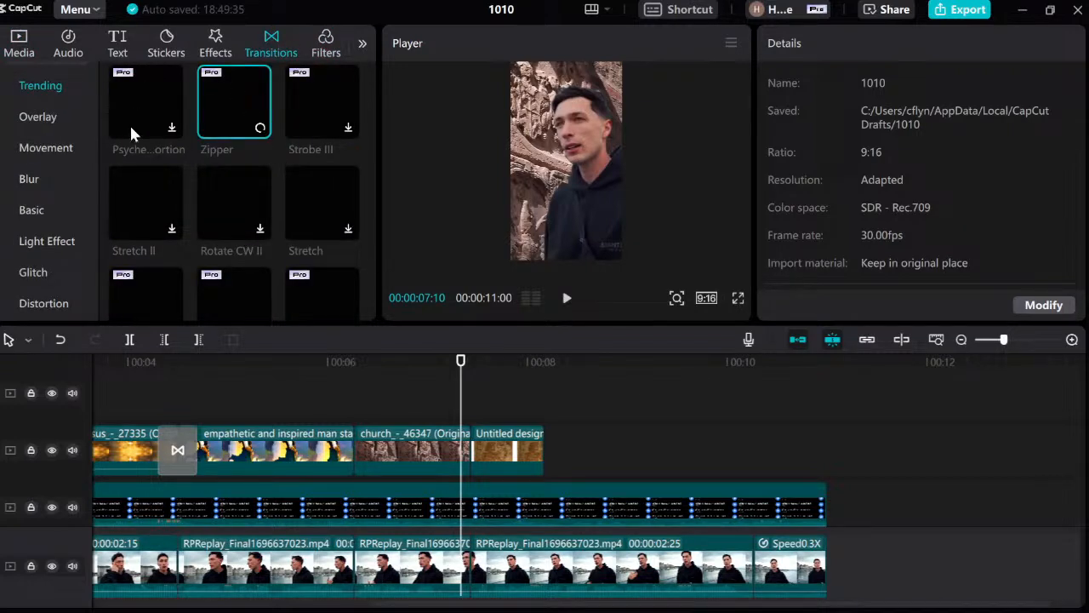
scroll(129, 123, "up", 3)
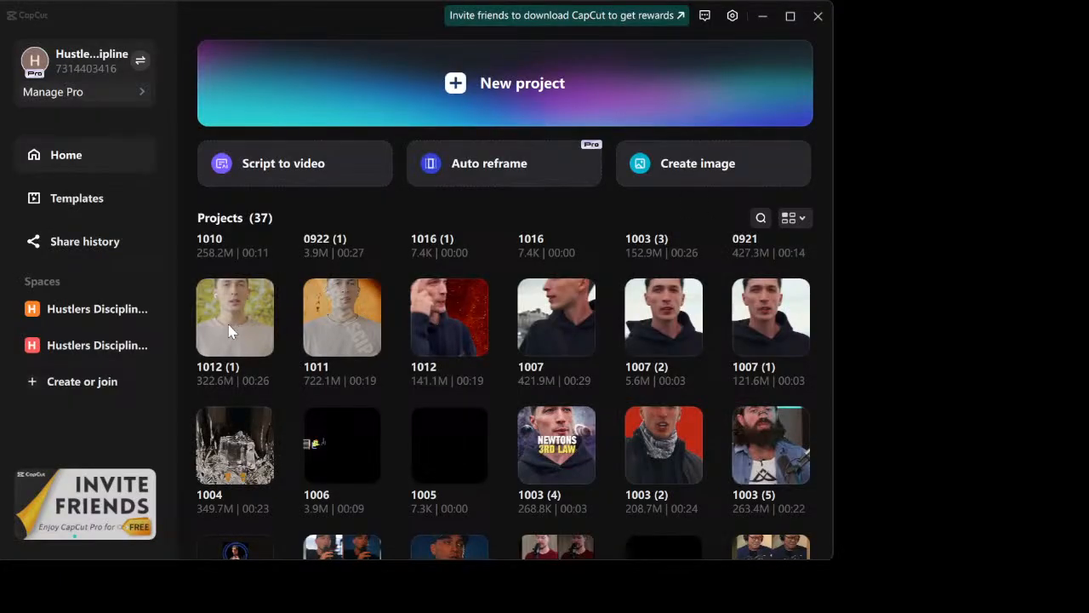
Reopen project 1010 and replay the church and Egyptian relief section to review the cut between them.
scroll(283, 307, "up", 2)
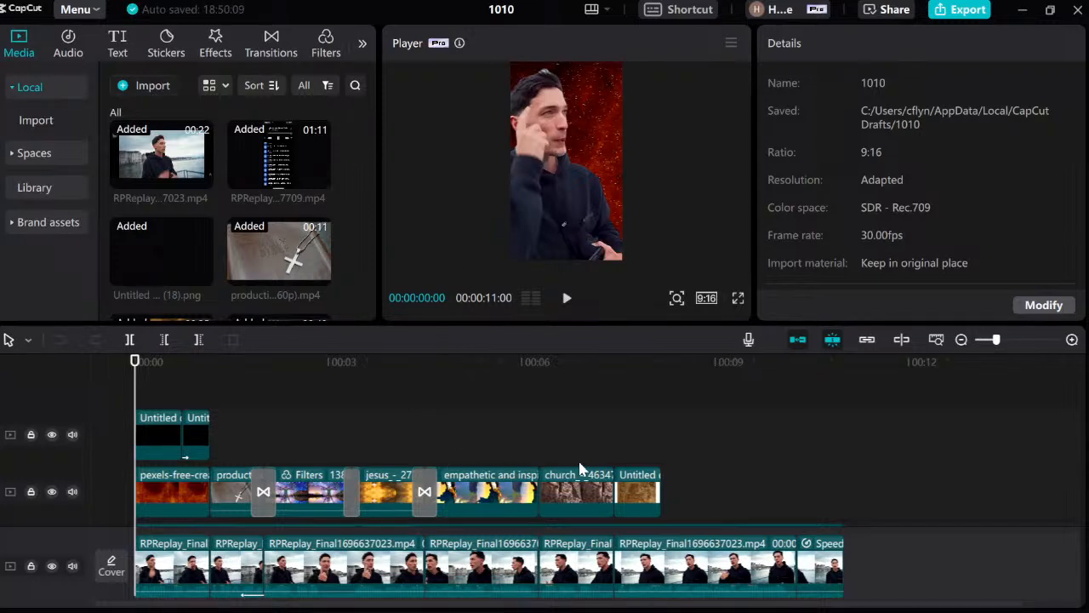
left_click(613, 438)
key("space")
key("space")
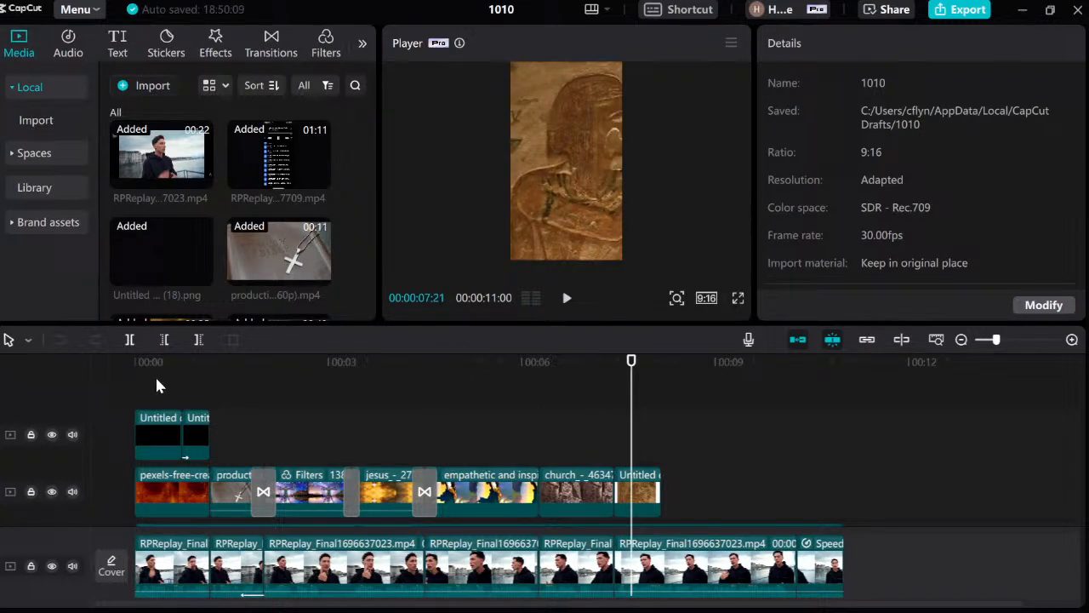
key("space")
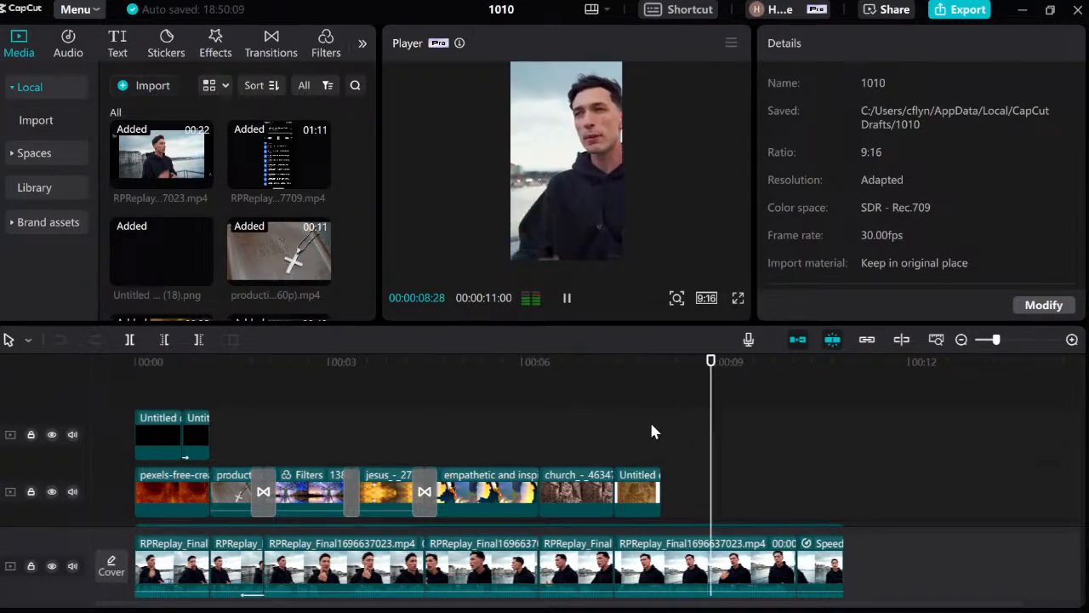
key("space")
left_click(598, 432)
left_click(525, 430)
key("space")
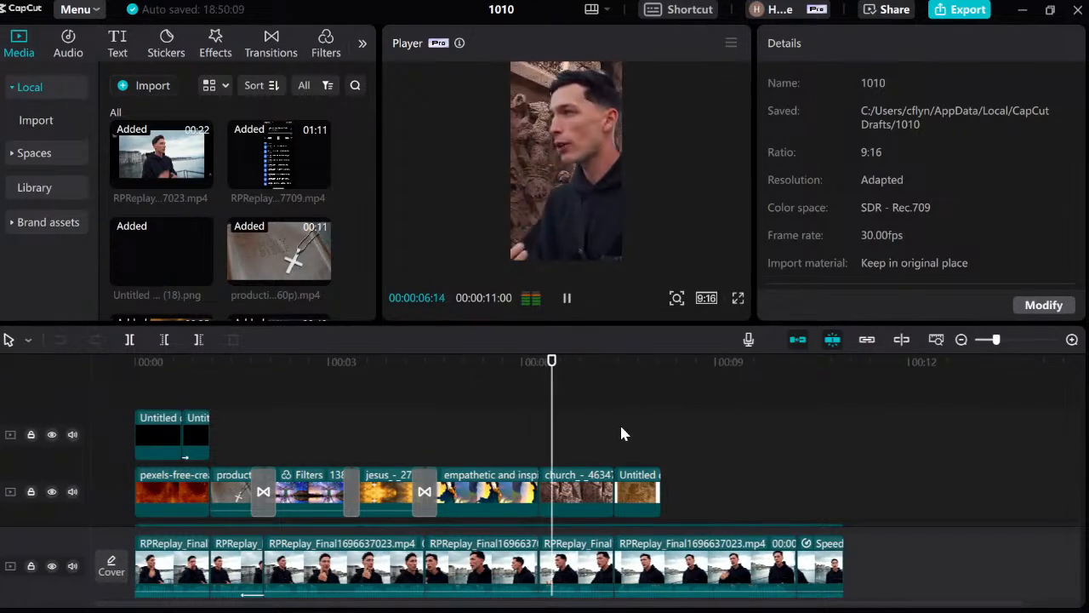
key("space")
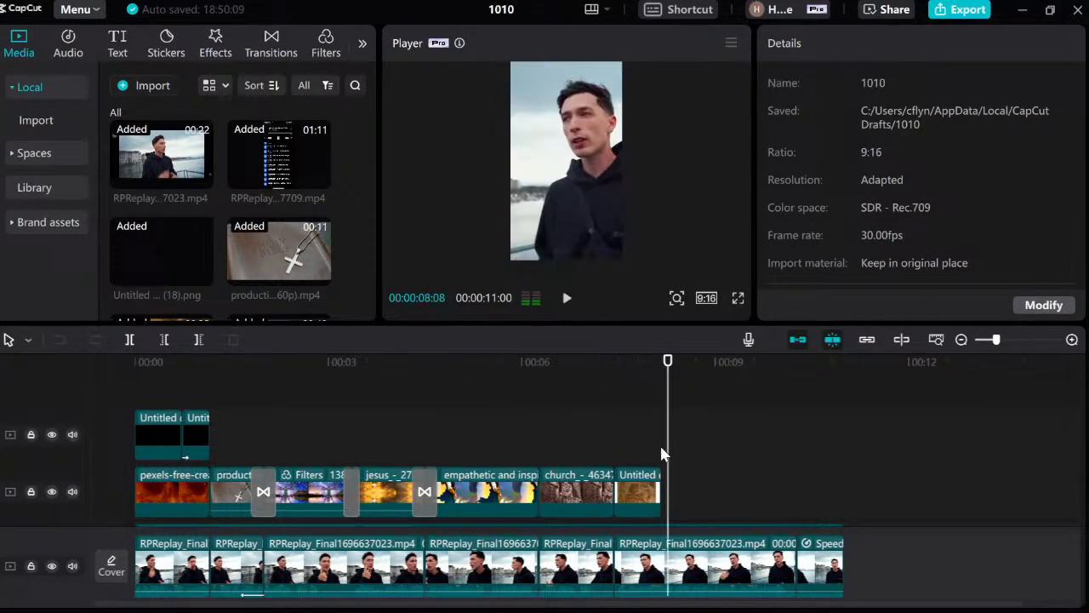
left_click(661, 464)
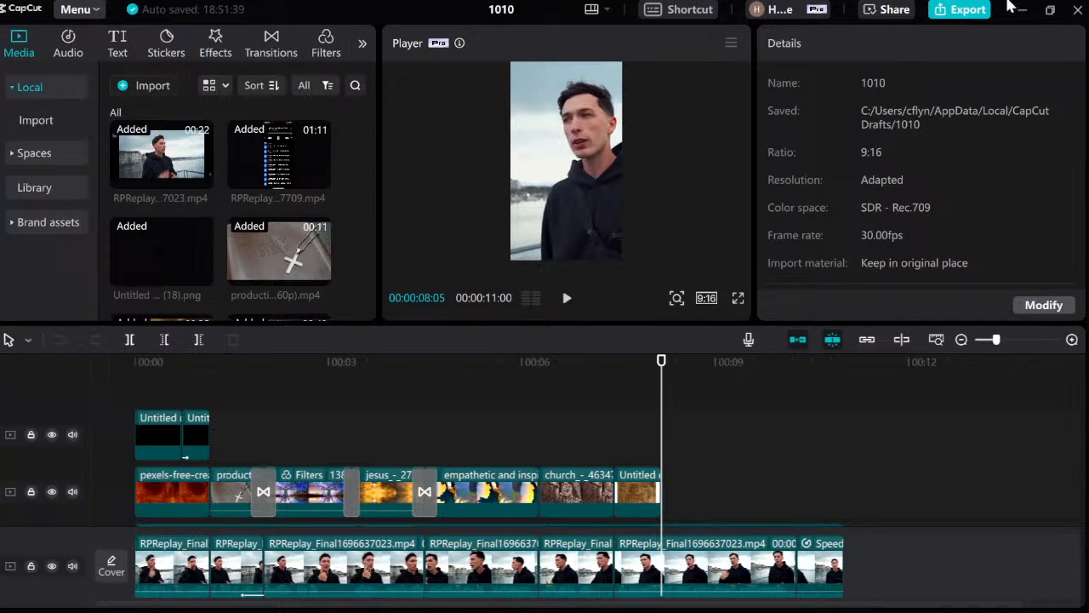
left_click(68, 85)
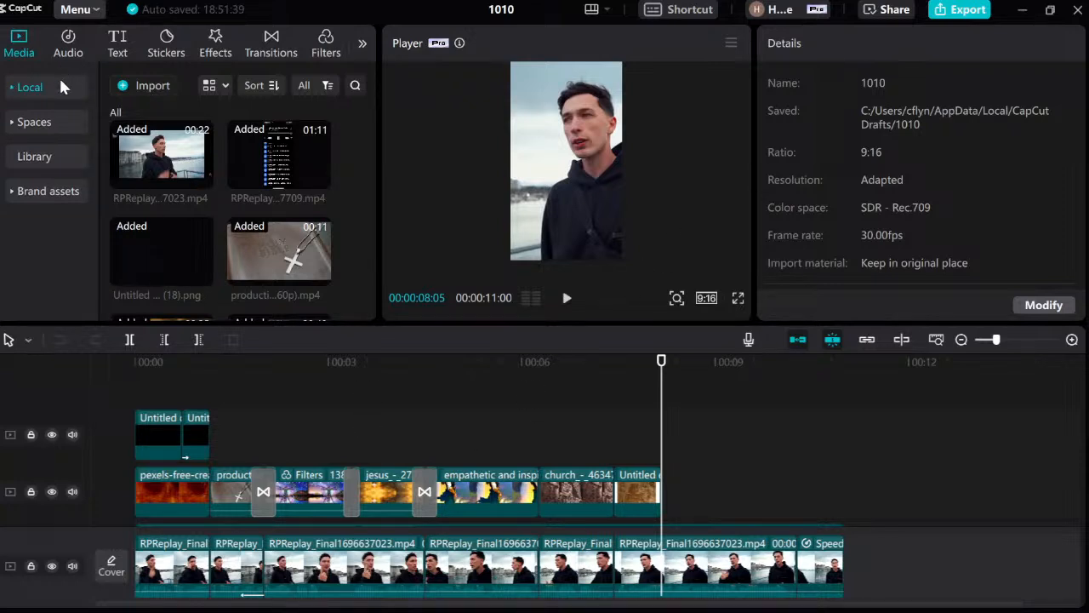
left_click(61, 85)
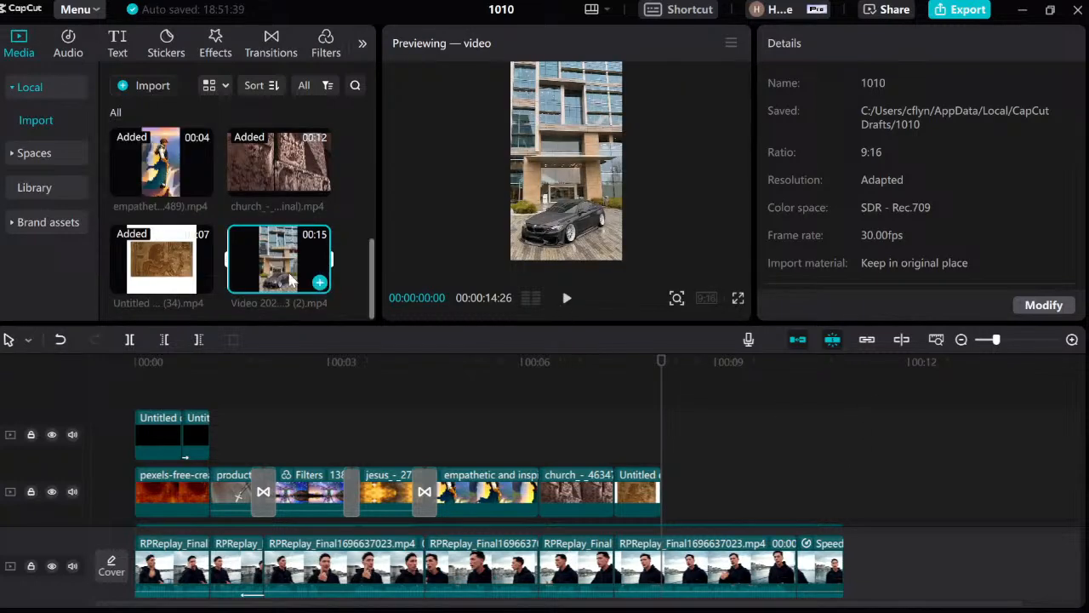
left_click_drag(279, 255, 666, 490)
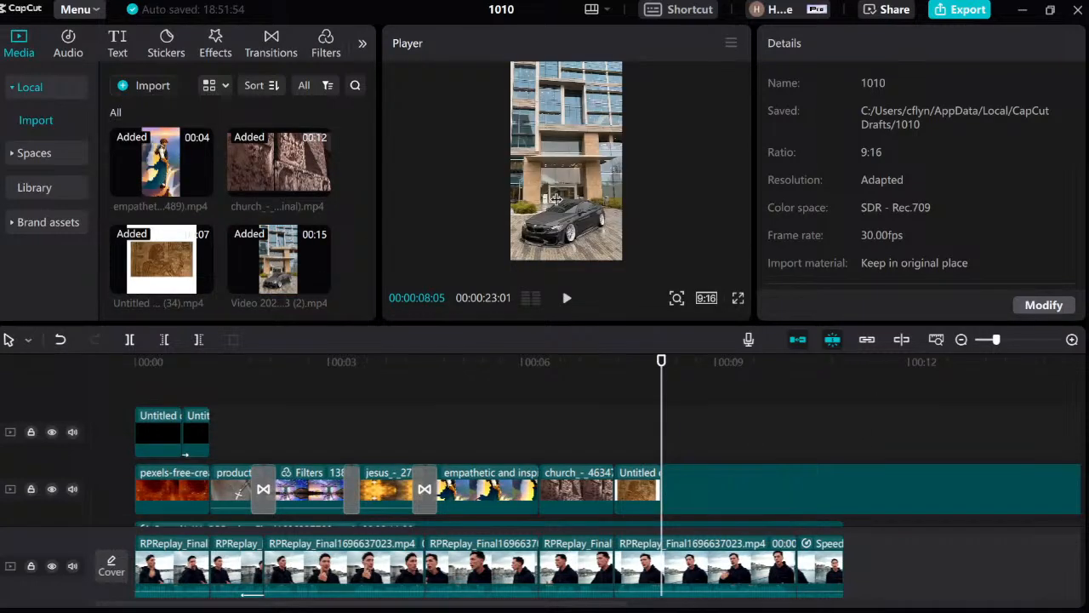
Mute the car clip by lowering its volume to -∞dB.
key("space")
key("space")
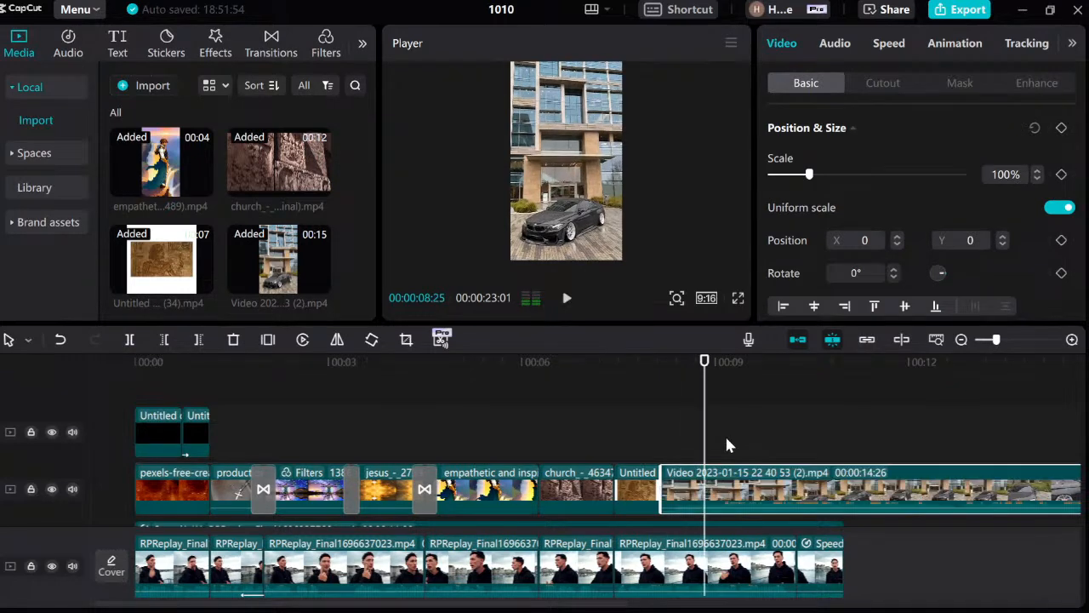
left_click(851, 42)
left_click_drag(923, 173, 701, 176)
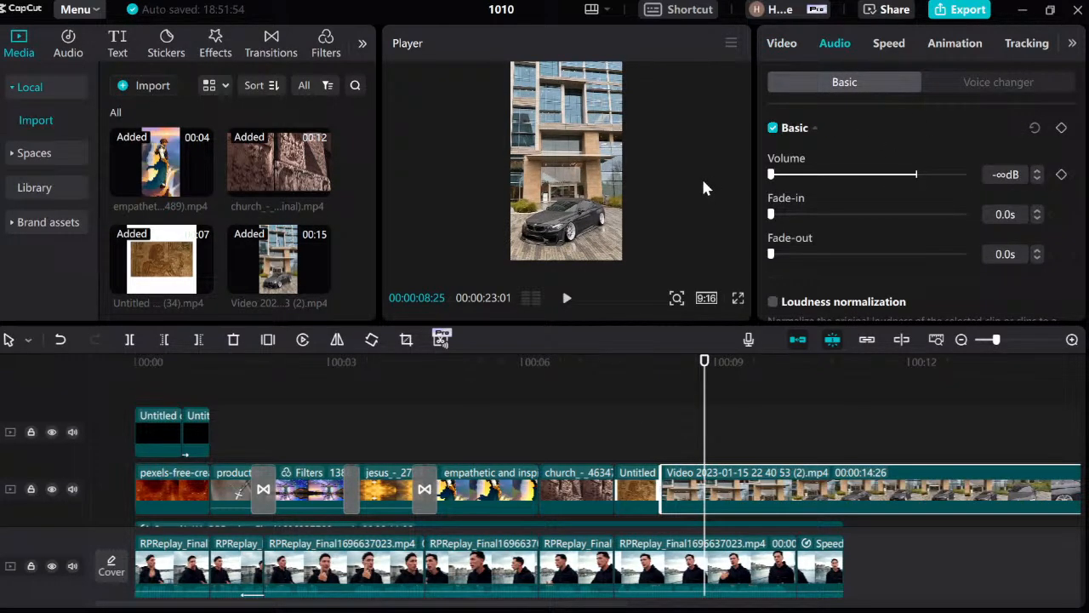
Split the car clip at 00:00:09:11, delete the part before it and move the remainder against the Egyptian relief clip.
left_click(662, 440)
key("space")
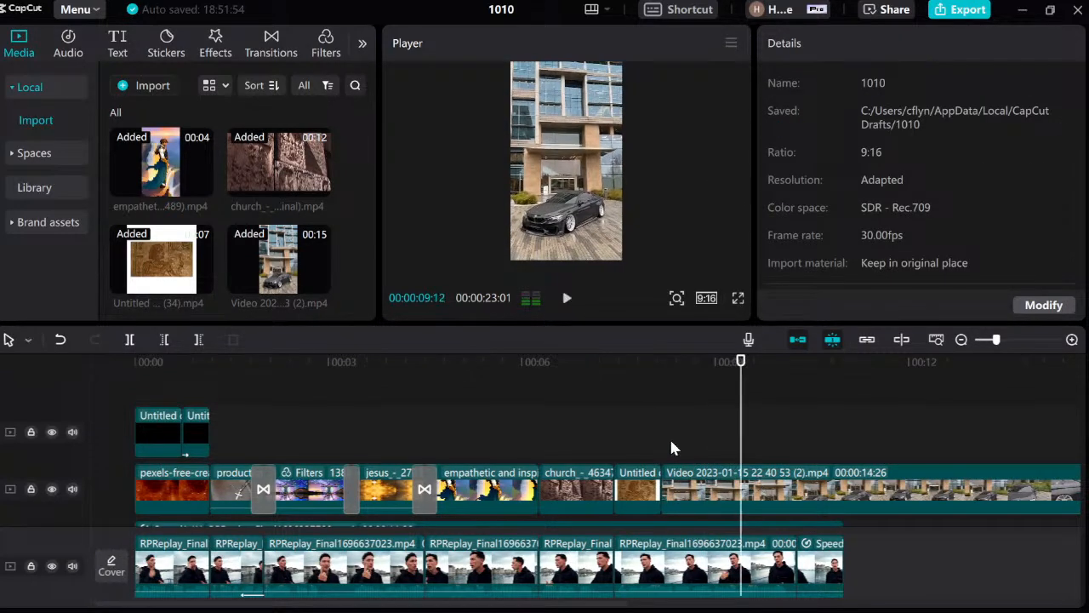
left_click(669, 443)
key("space")
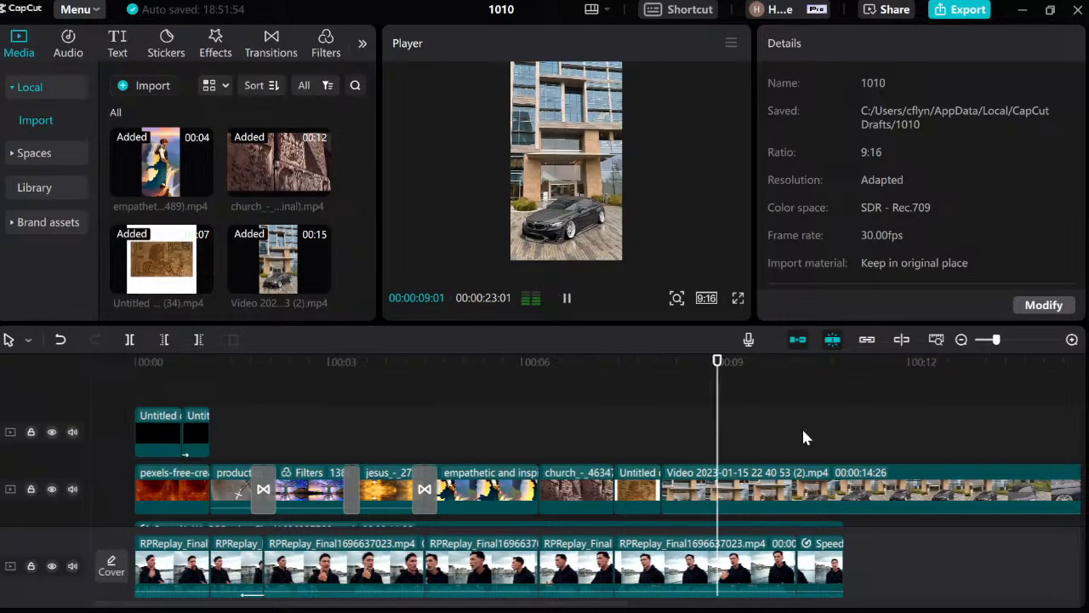
left_click_drag(806, 437, 735, 442)
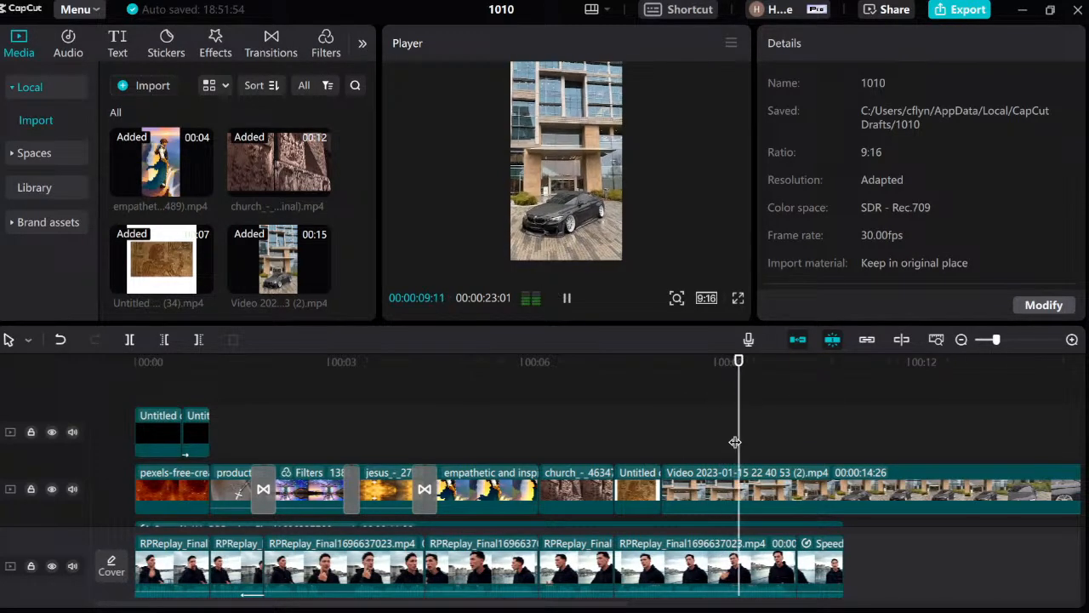
key("space")
left_click(735, 441)
left_click(742, 481)
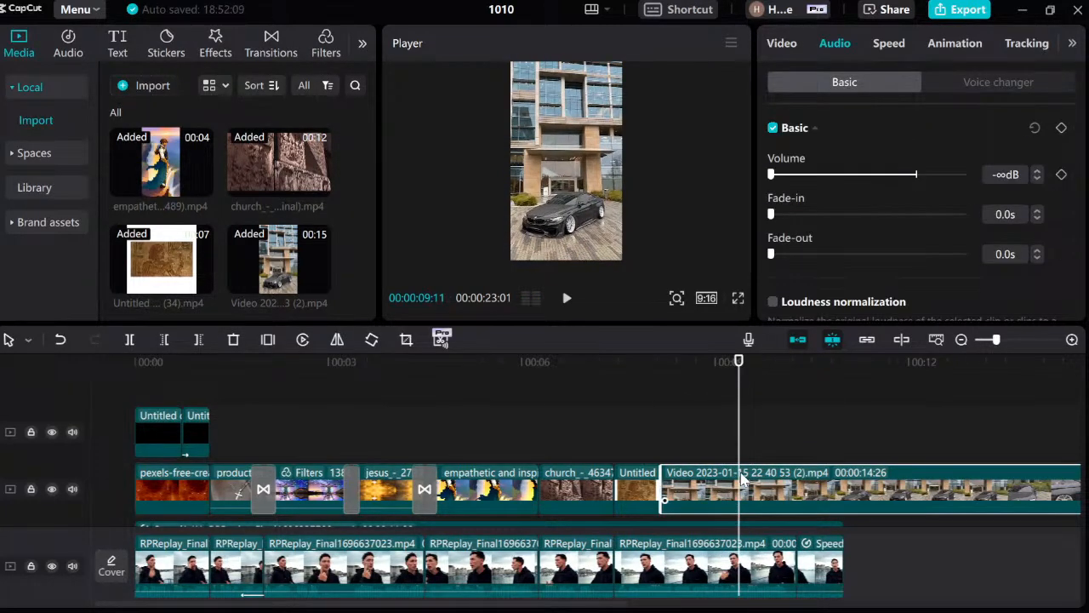
key("ctrl+b")
left_click(704, 489)
key("Delete")
left_click_drag(756, 473, 682, 481)
Play into the car clip, split it at 00:00:08:27 and delete the part after the cut.
left_click(599, 447)
key("space")
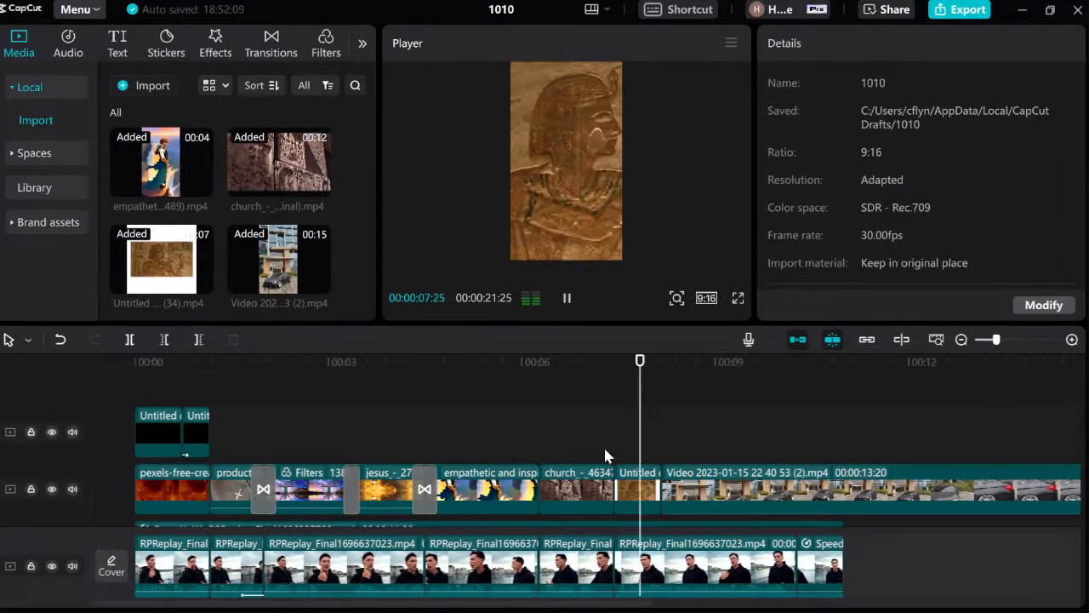
key("space")
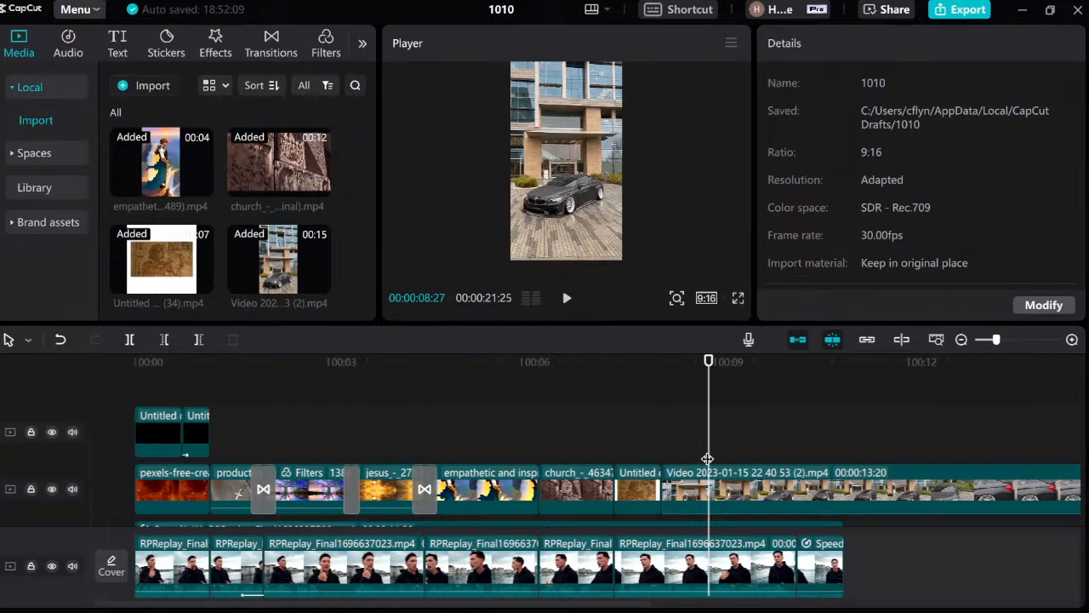
left_click(728, 482)
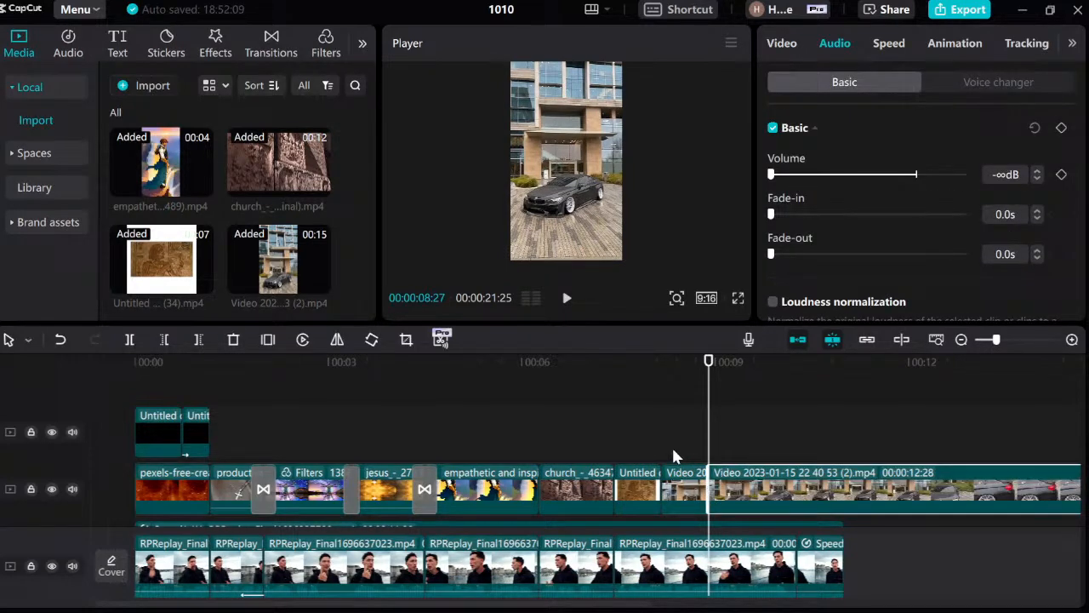
key("w")
Set the car clip's speed to 1.4x, then extend its end to 00:00:08:27 to fill the gap.
left_click(661, 449)
left_click(688, 483)
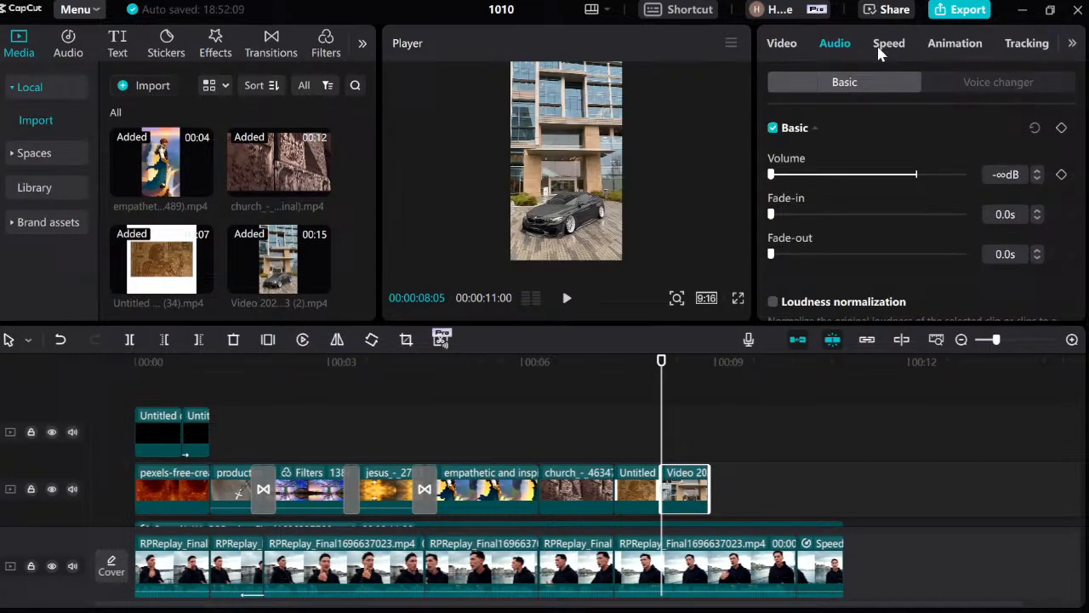
left_click(708, 450)
left_click(703, 482)
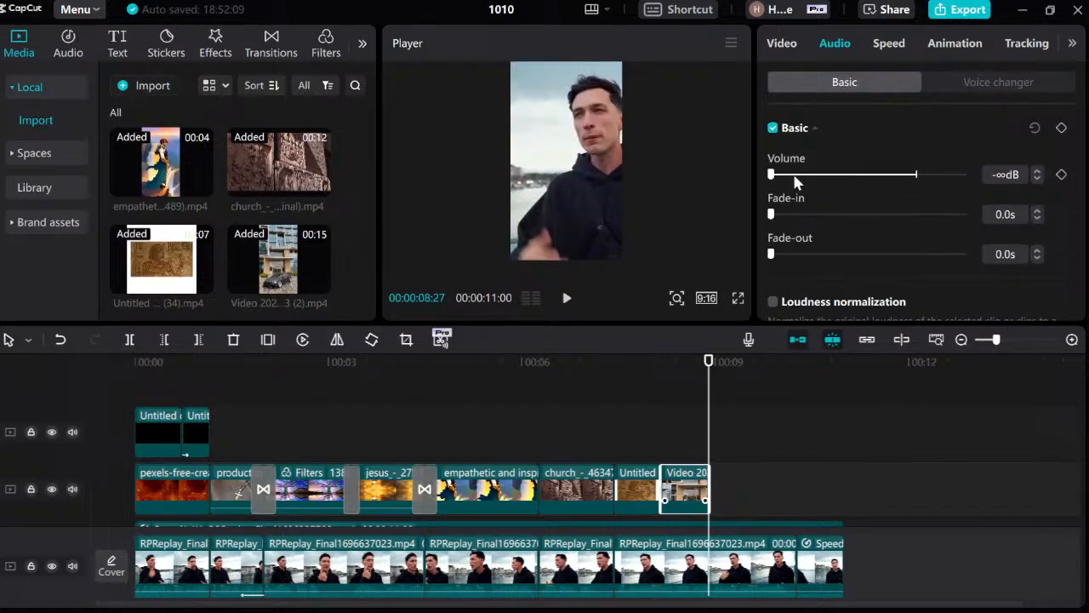
left_click(890, 45)
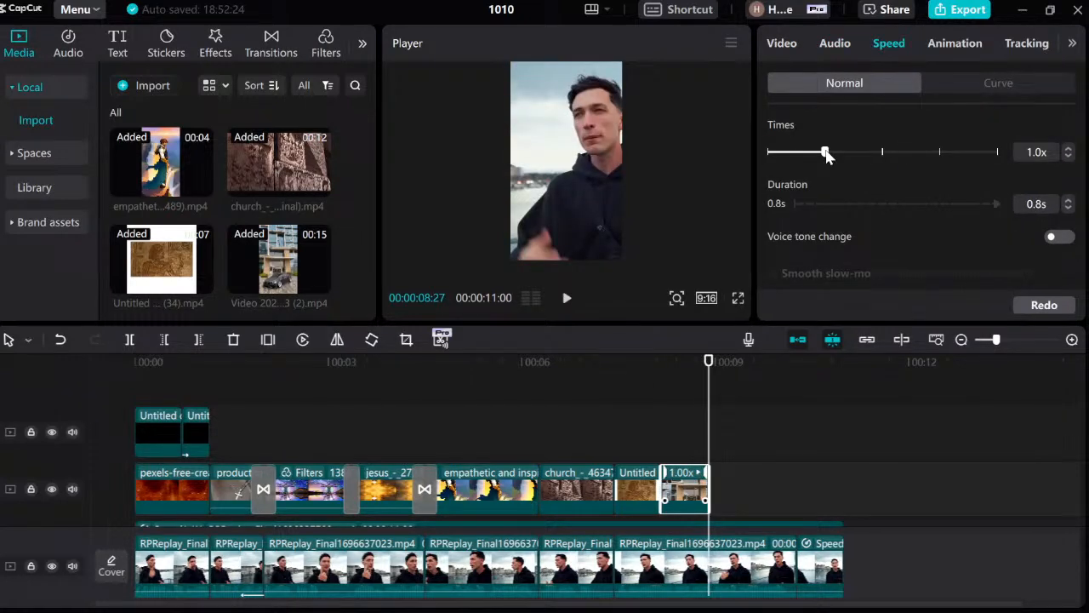
left_click(1070, 152)
left_click(1069, 152)
left_click(1069, 152)
left_click(1069, 152)
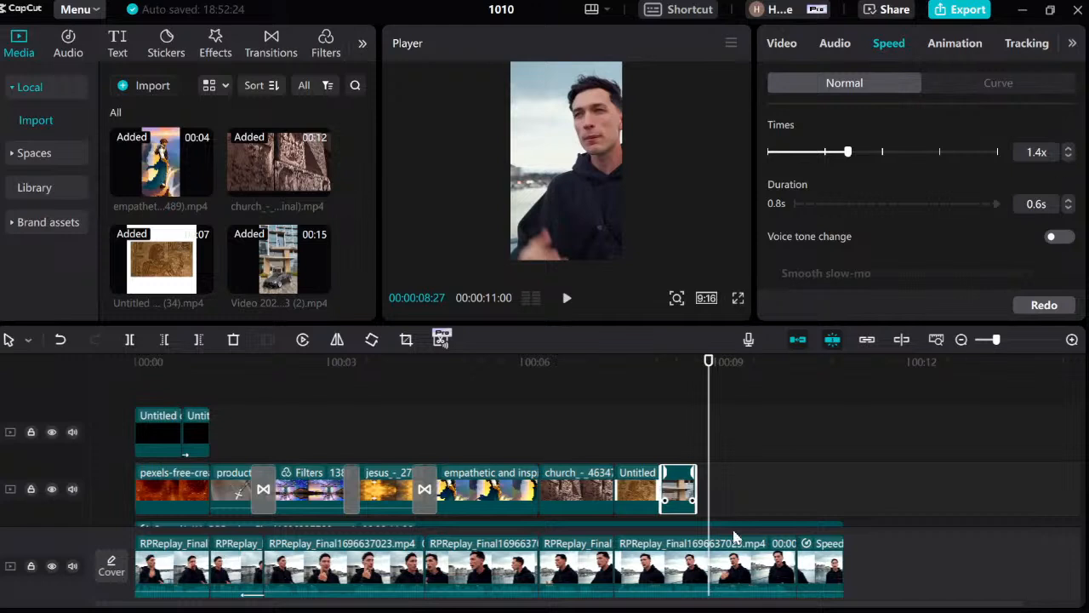
left_click(661, 457)
key("space")
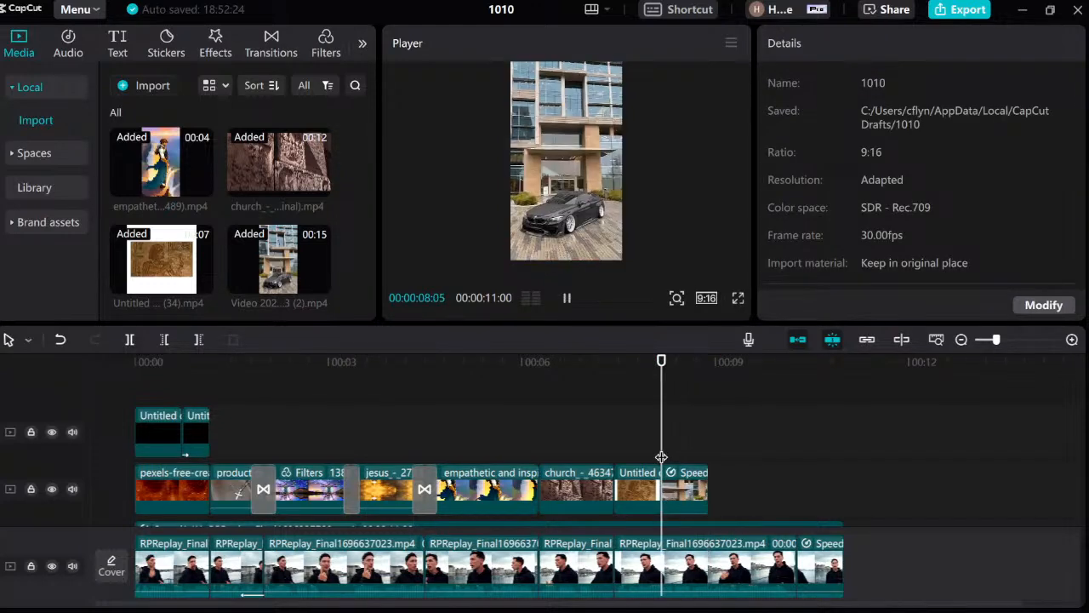
Play back the Egyptian relief and car clips from 00:00:07:13 to check their timing against the audio.
key("space")
left_click(615, 449)
key("space")
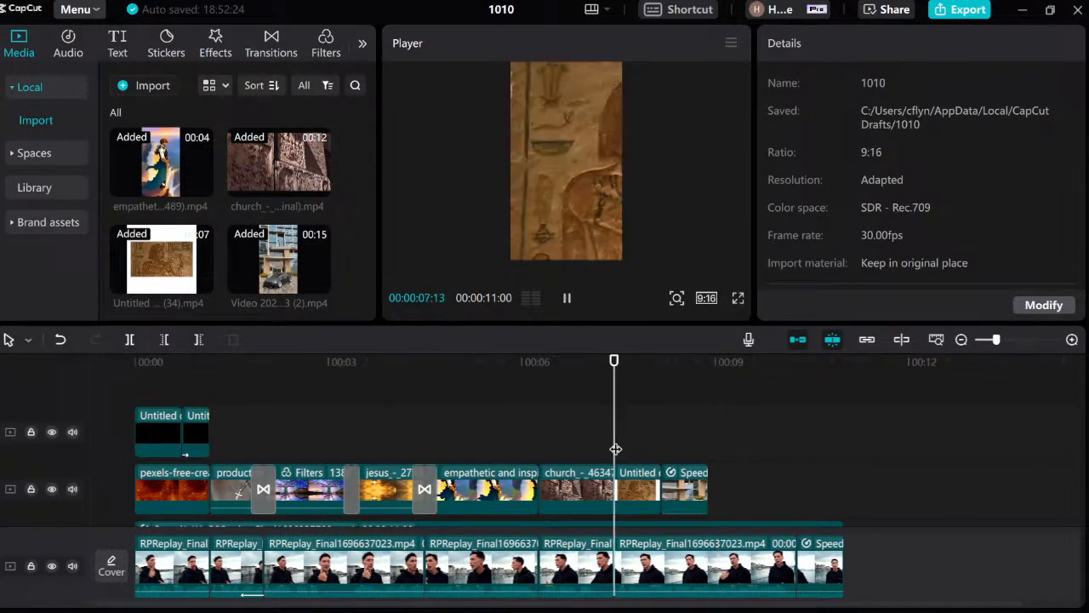
key("space")
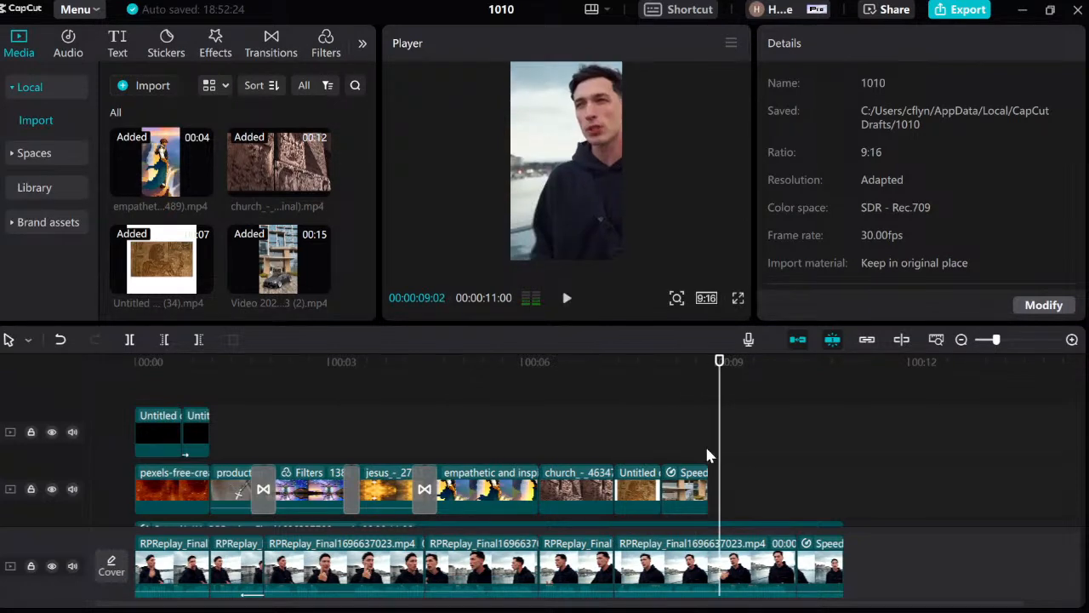
Import the sunset pool video and place it on the background track at 00:00:08:27, directly after the car clip.
left_click(703, 457)
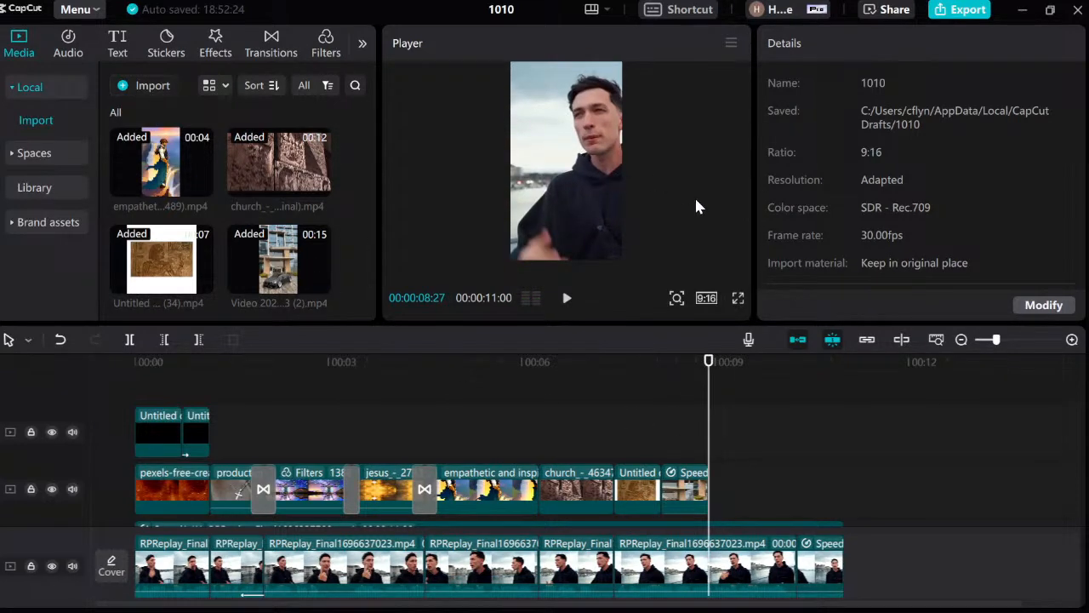
left_click(279, 259)
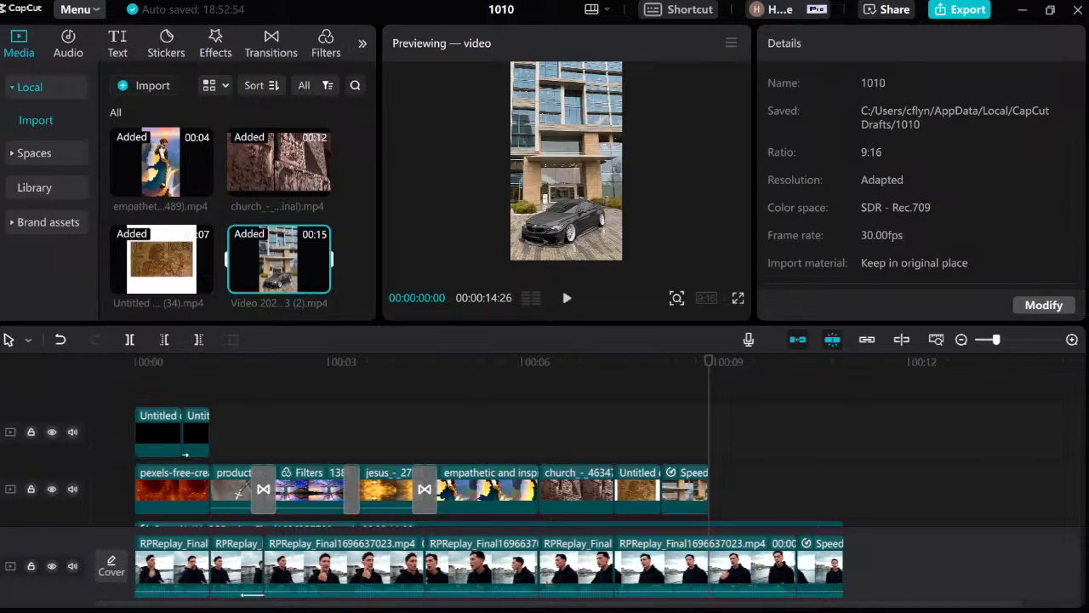
left_click(194, 82)
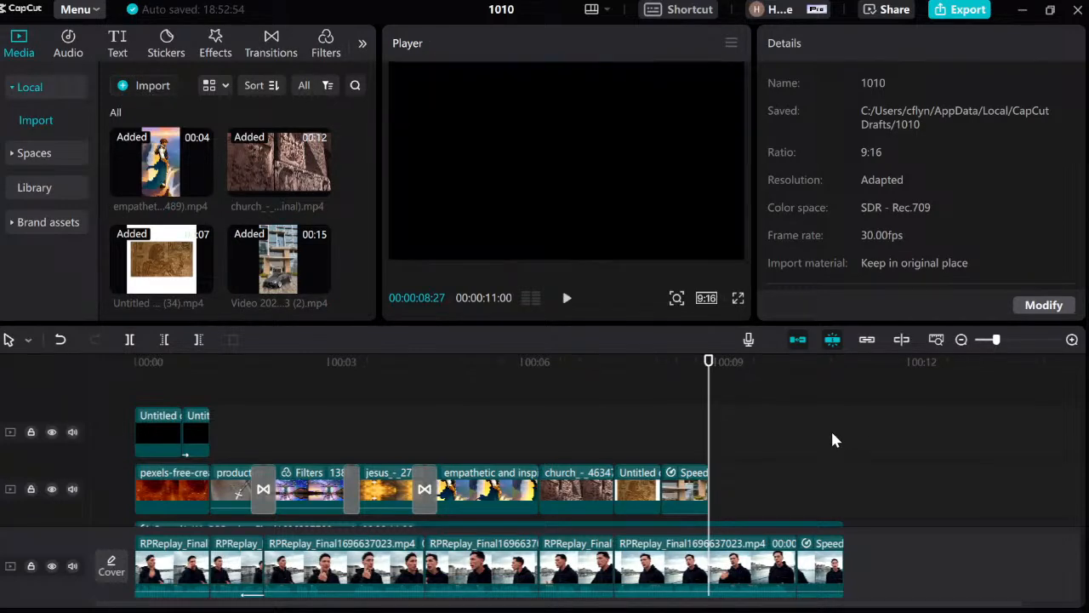
scroll(170, 255, "down", 2)
left_click_drag(161, 258, 713, 496)
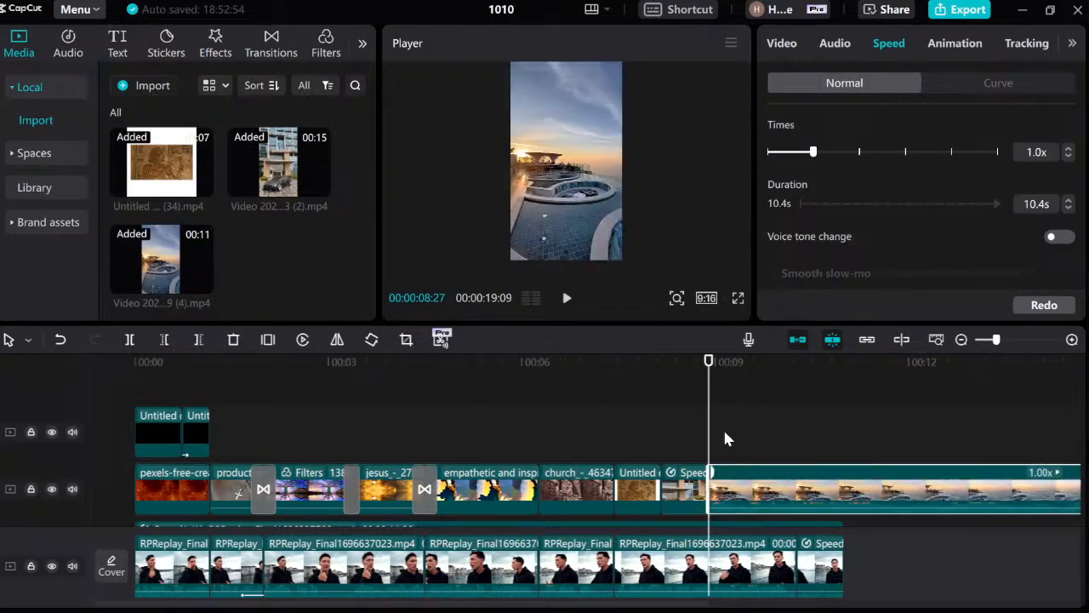
Play into the sunset pool clip, open its audio settings and examine how the clip runs against the talking footage.
key("space")
key("space")
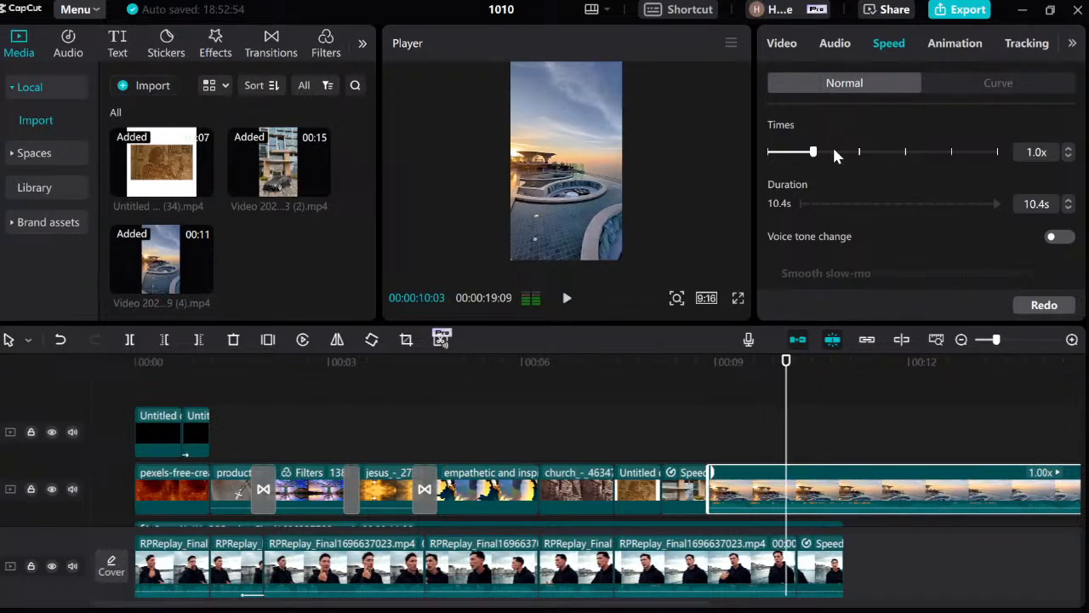
left_click(834, 45)
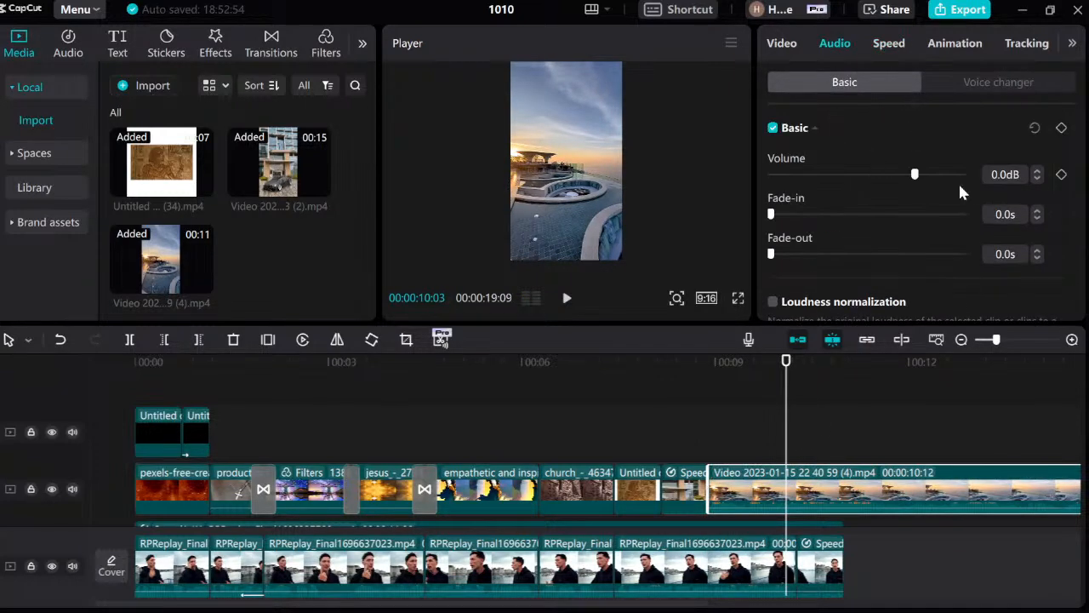
left_click(709, 449)
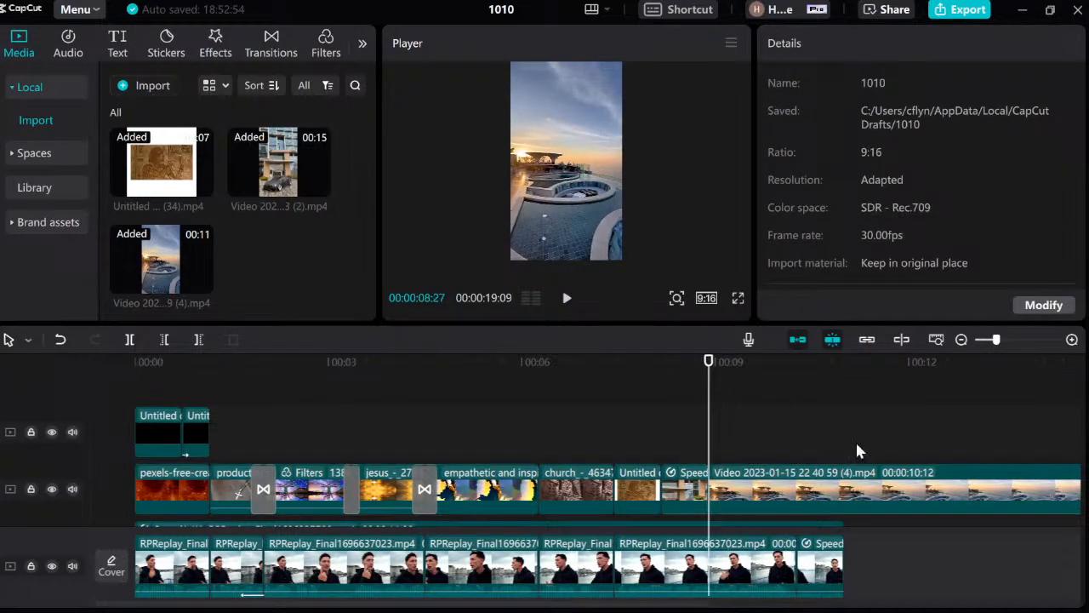
left_click(960, 339)
left_click(960, 340)
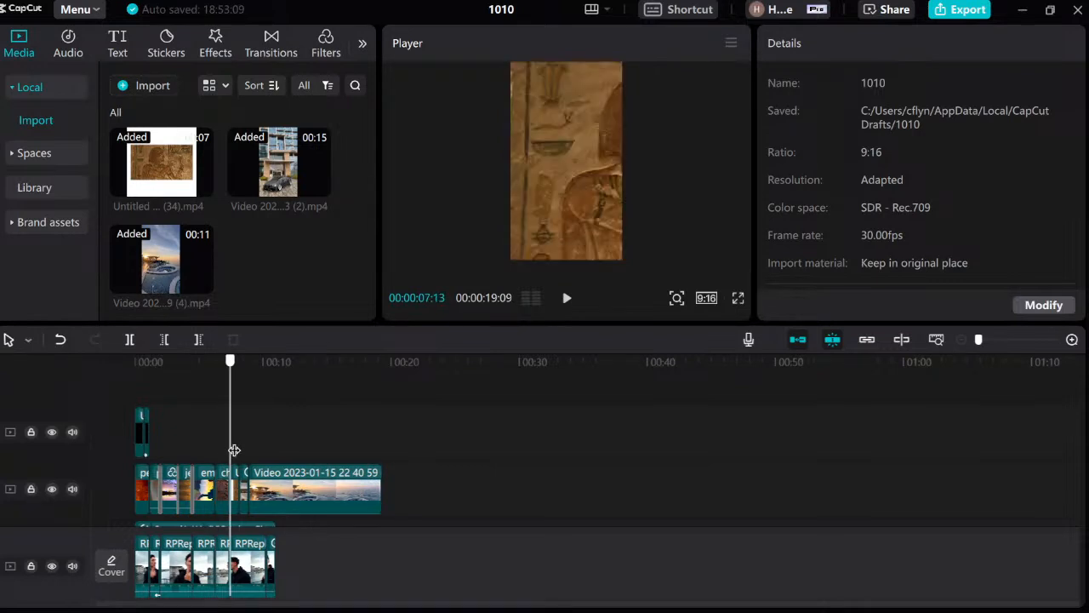
left_click(264, 473)
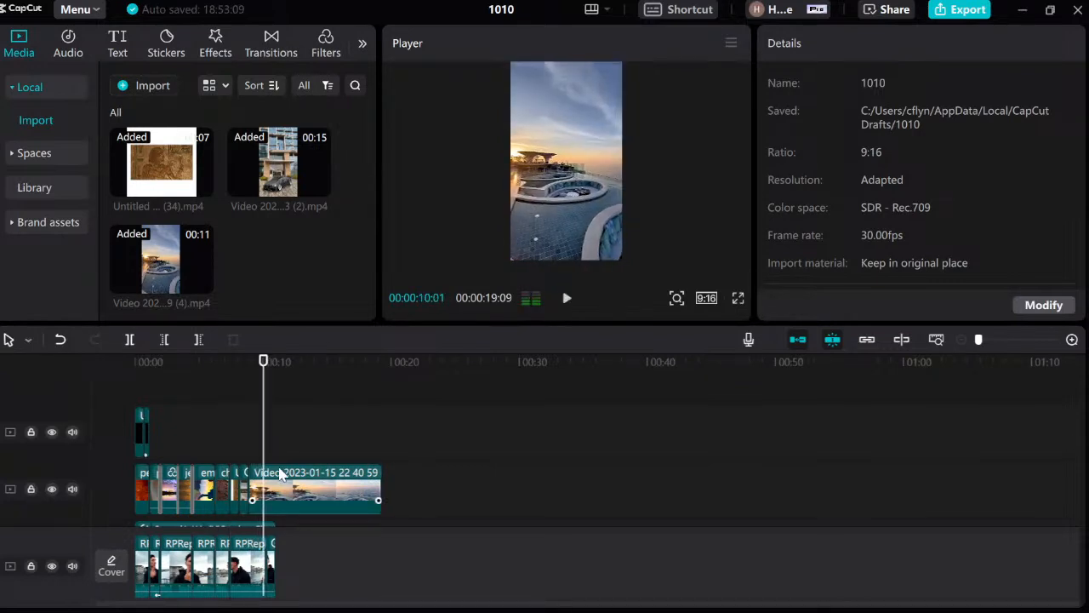
left_click(246, 436)
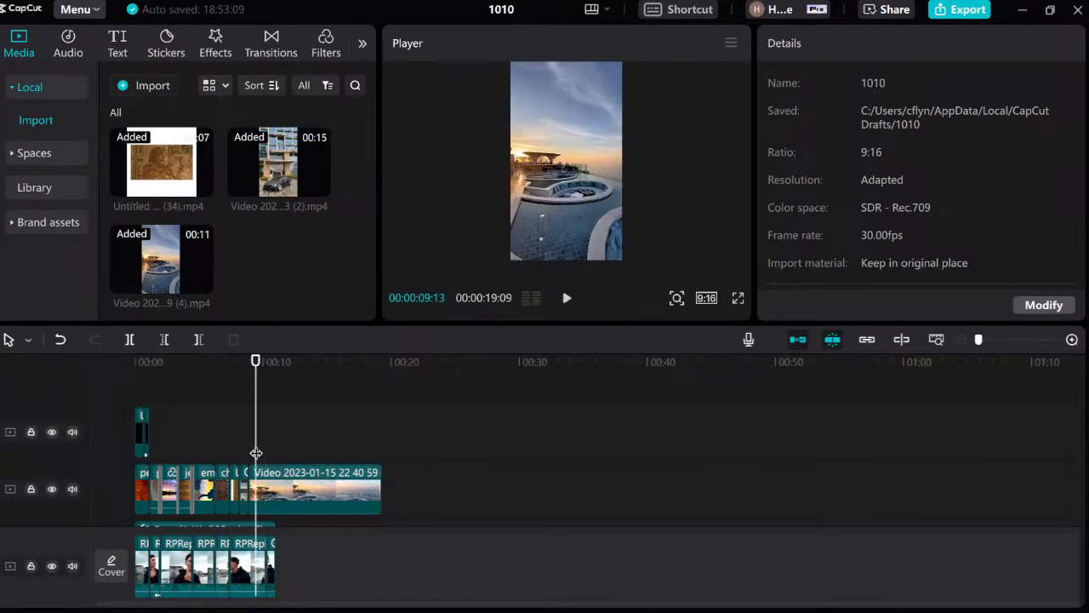
key("space")
key("space")
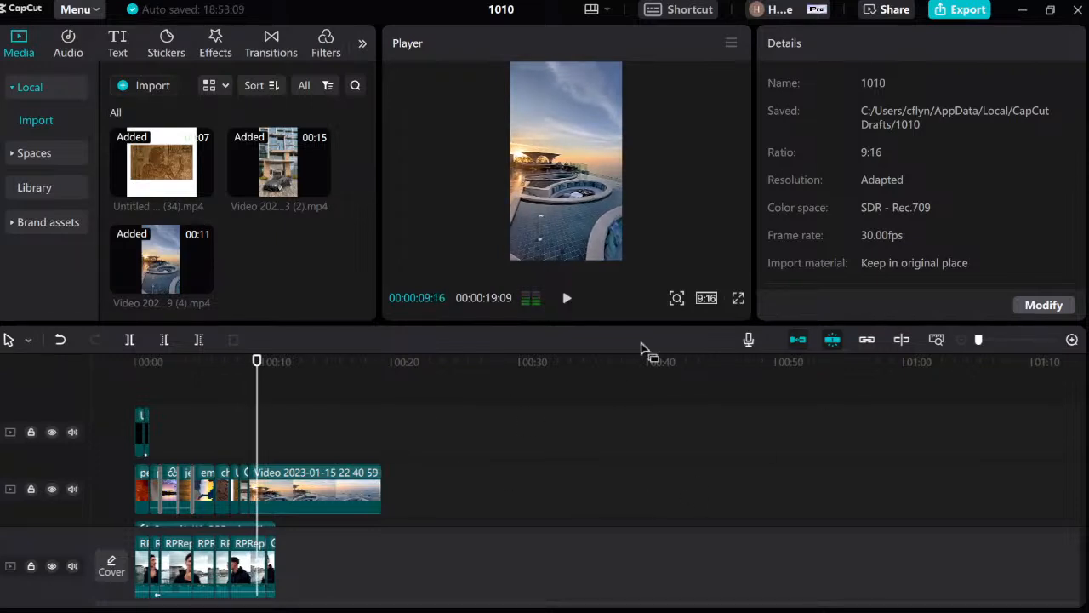
Try the sunset pool clip at 1.9x speed and play it back from near its start.
left_click(1072, 340)
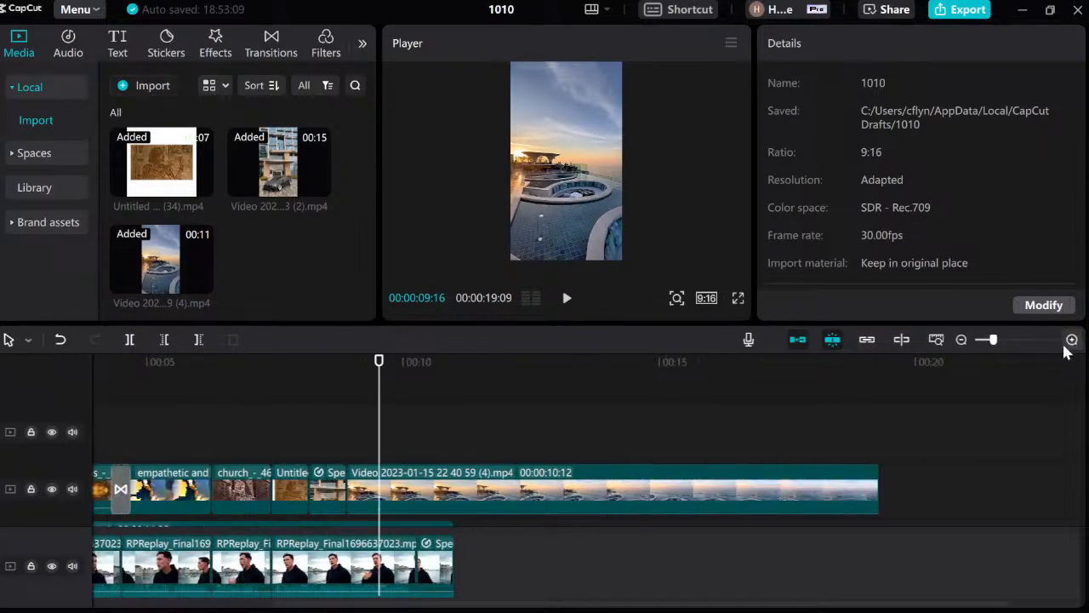
left_click(349, 504)
left_click(885, 43)
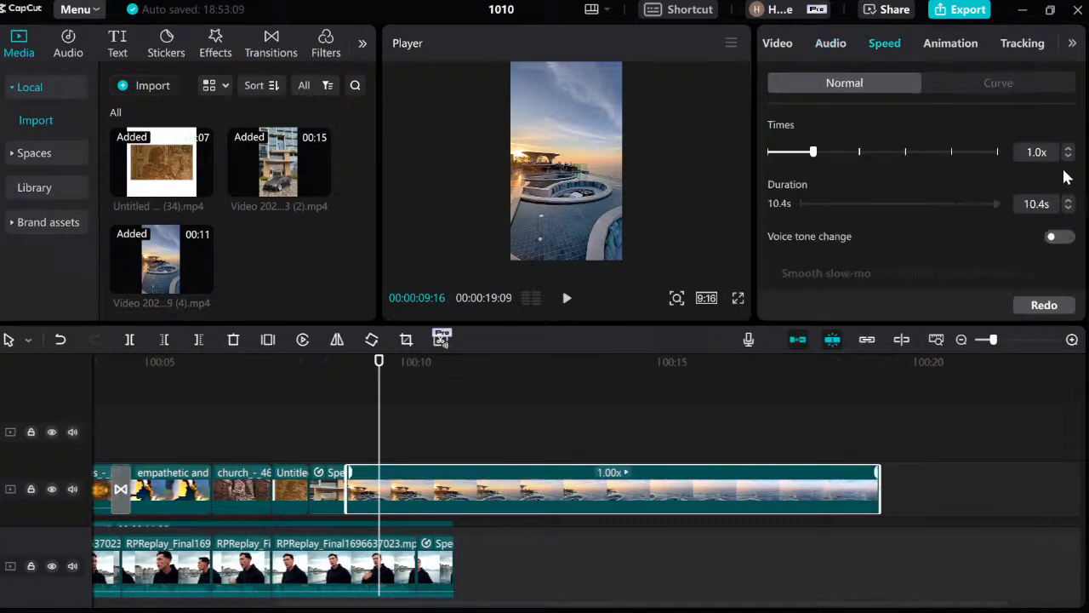
left_click(1068, 148)
left_click(1068, 148)
left_click(1067, 148)
left_click(1068, 148)
left_click(1068, 148)
left_click(1068, 148)
left_click(1069, 149)
left_click(1069, 149)
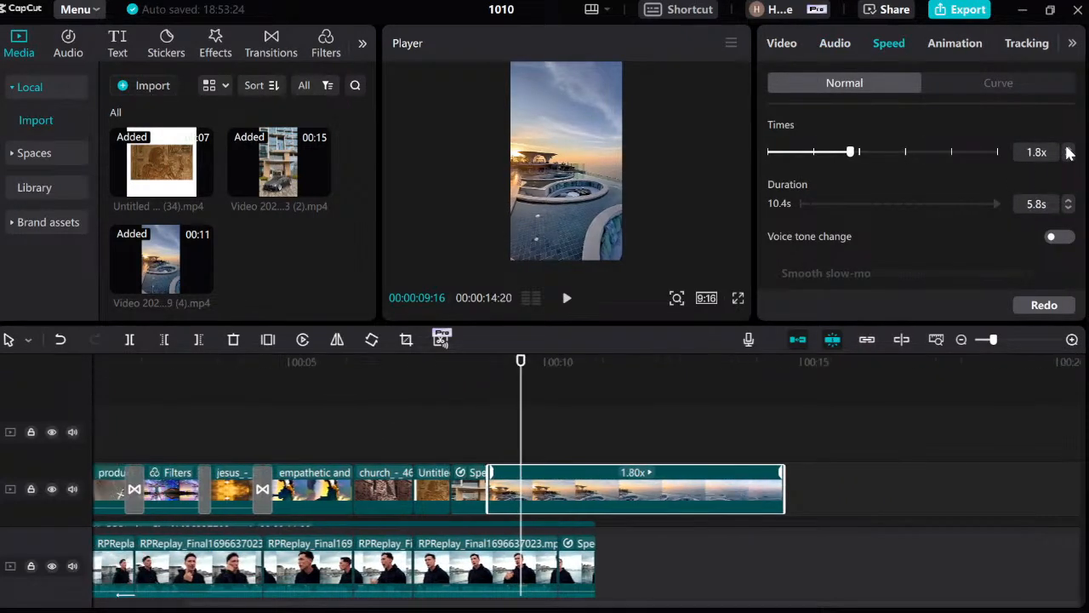
left_click(1069, 149)
left_click(503, 410)
key("space")
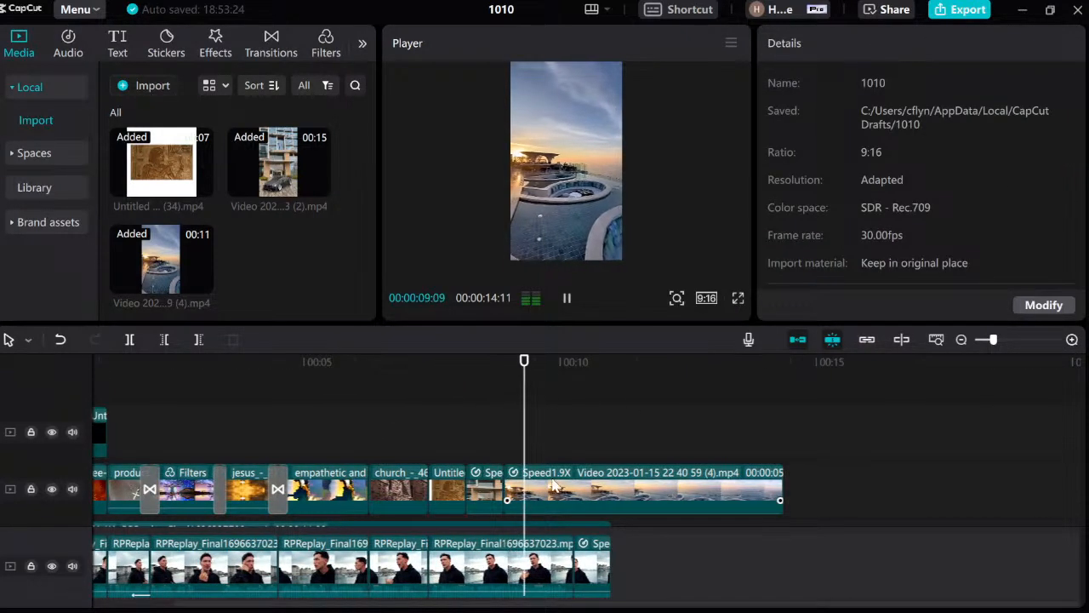
Set the sunset pool clip's speed to 5.0x and play it back from its start.
left_click(595, 489)
left_click_drag(856, 151, 907, 157)
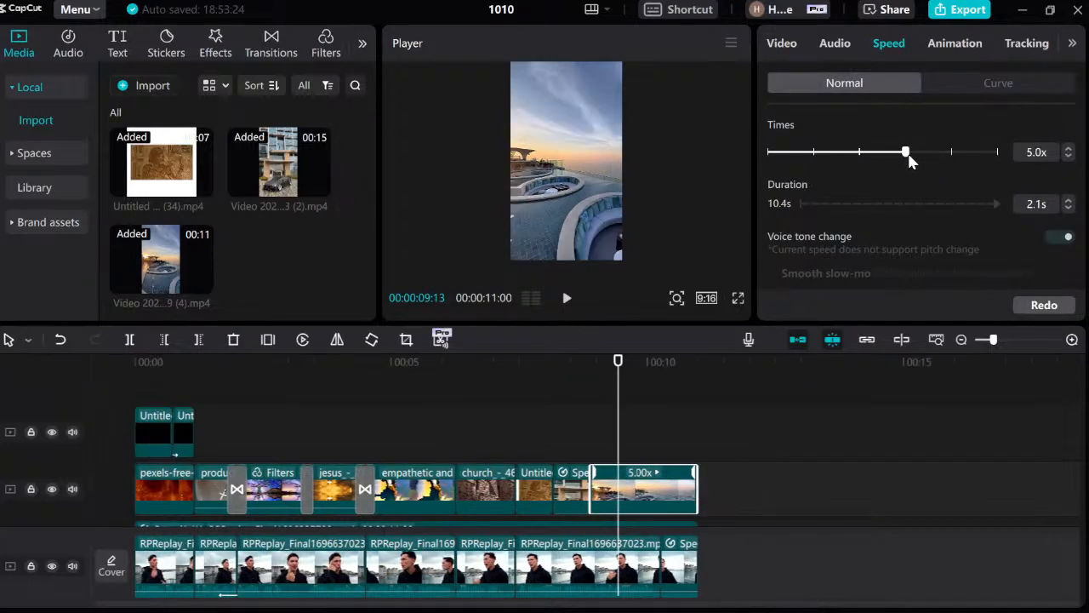
left_click(593, 452)
key("space")
key("space")
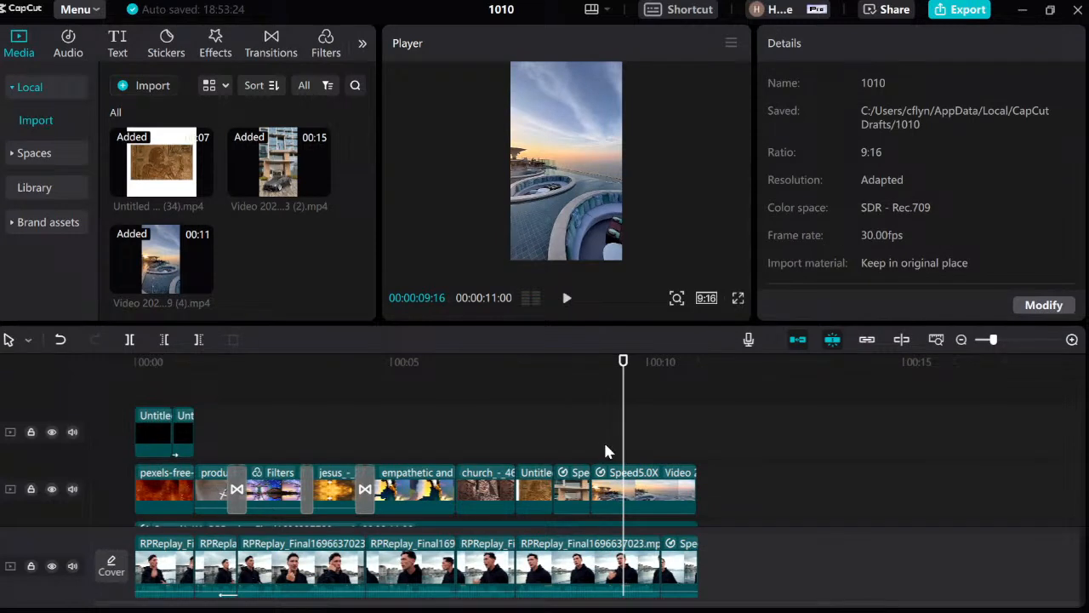
Play into the sunset pool clip and trim off everything after 00:00:09:20.
left_click(593, 451)
key("space")
key("space")
left_click(640, 479)
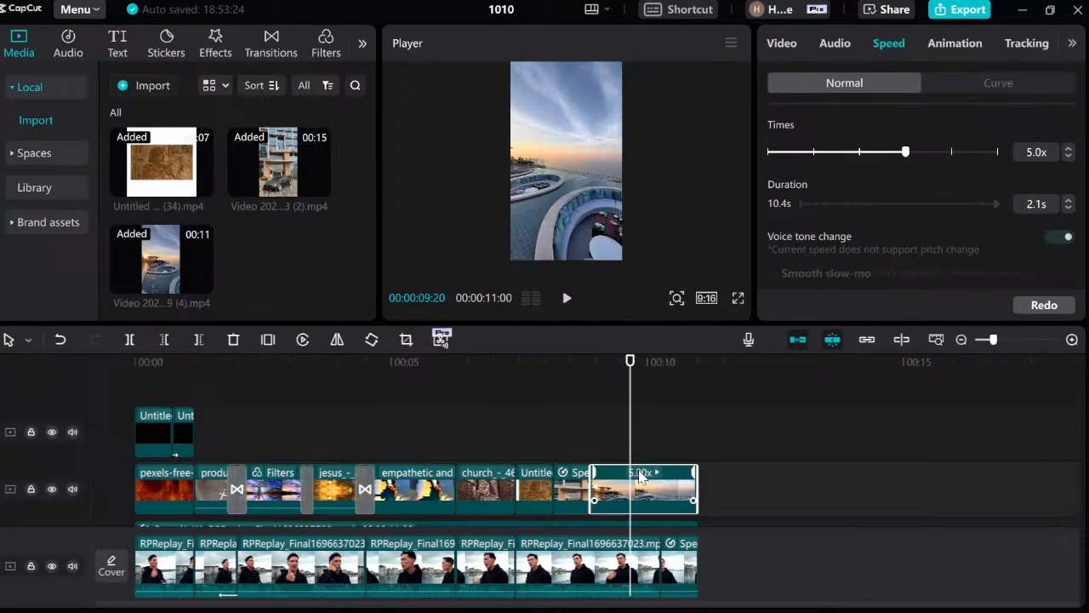
key("w")
Play back the sequence to check how the background clips follow the audio.
left_click(545, 449)
key("space")
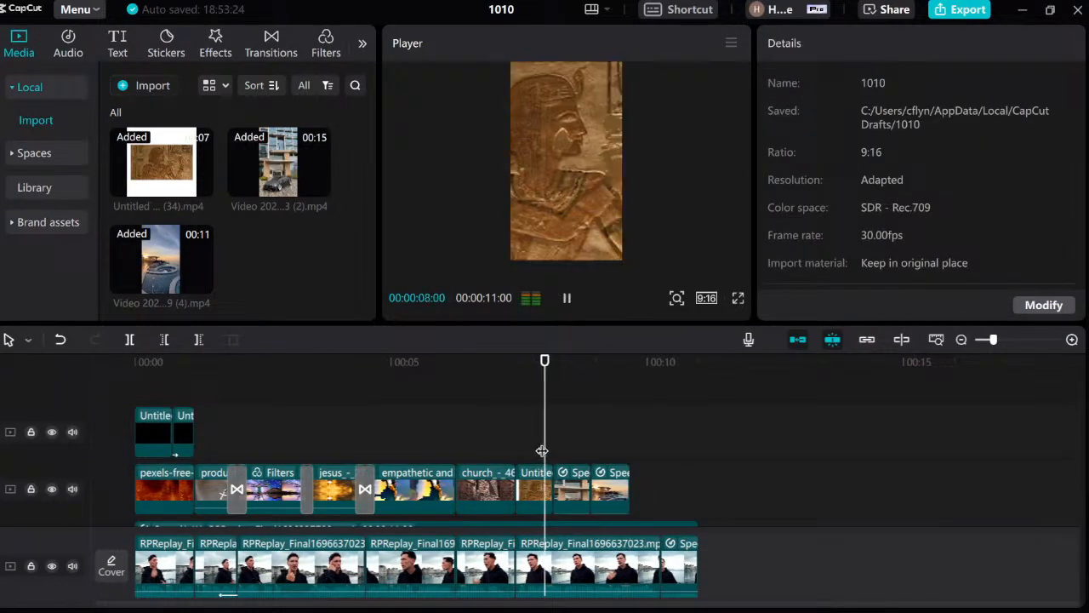
left_click(629, 446)
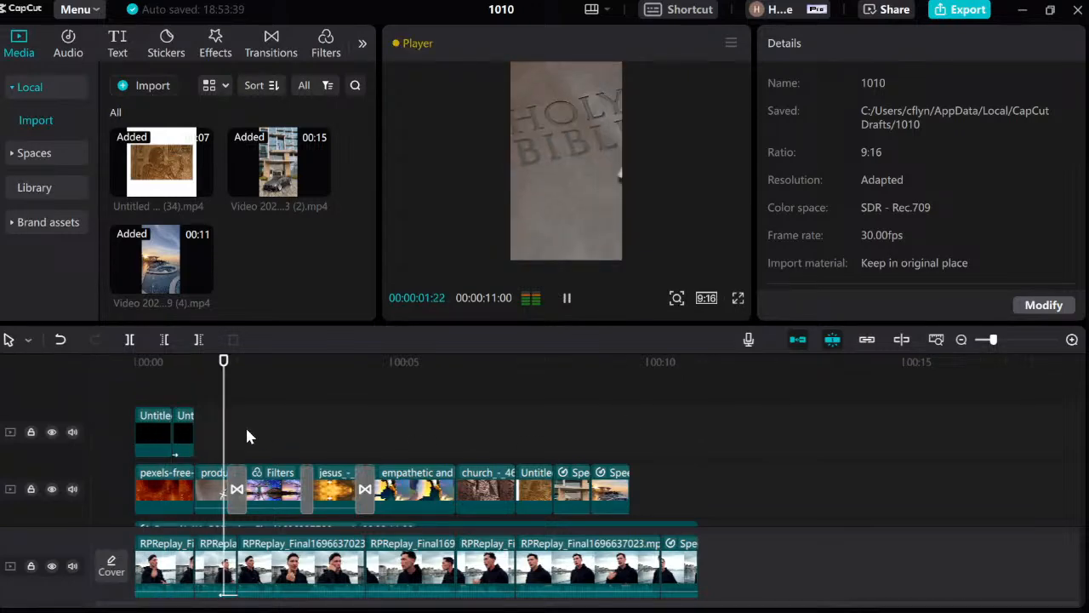
key("space")
Set the second cut-out talking clip, over the Holy Bible background, to layer 3 so it sits in front.
left_click(196, 437)
left_click(215, 460)
scroll(223, 480, "down", 3)
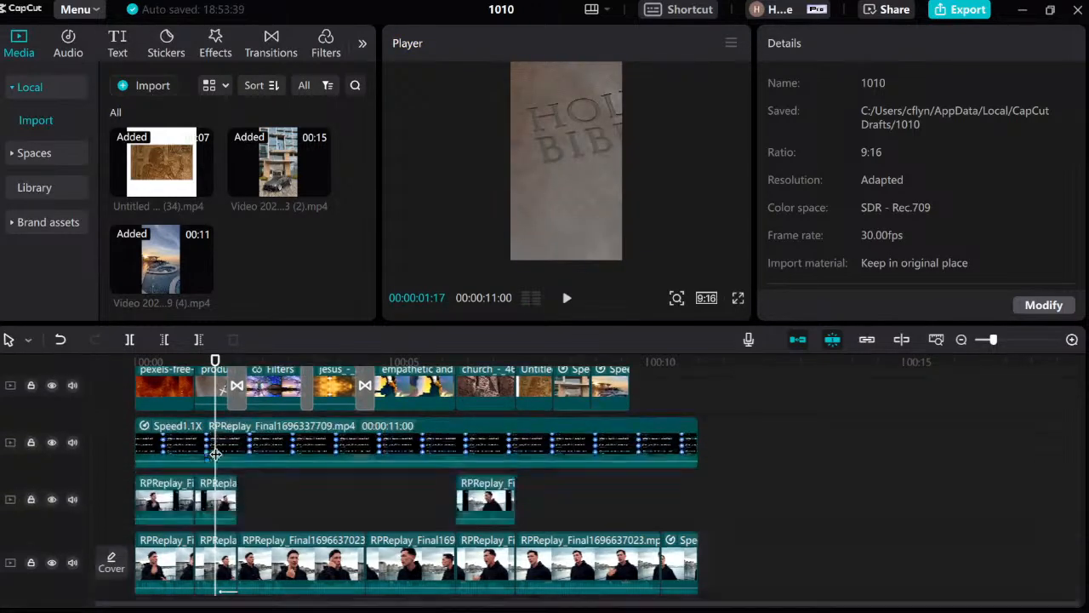
left_click(222, 480)
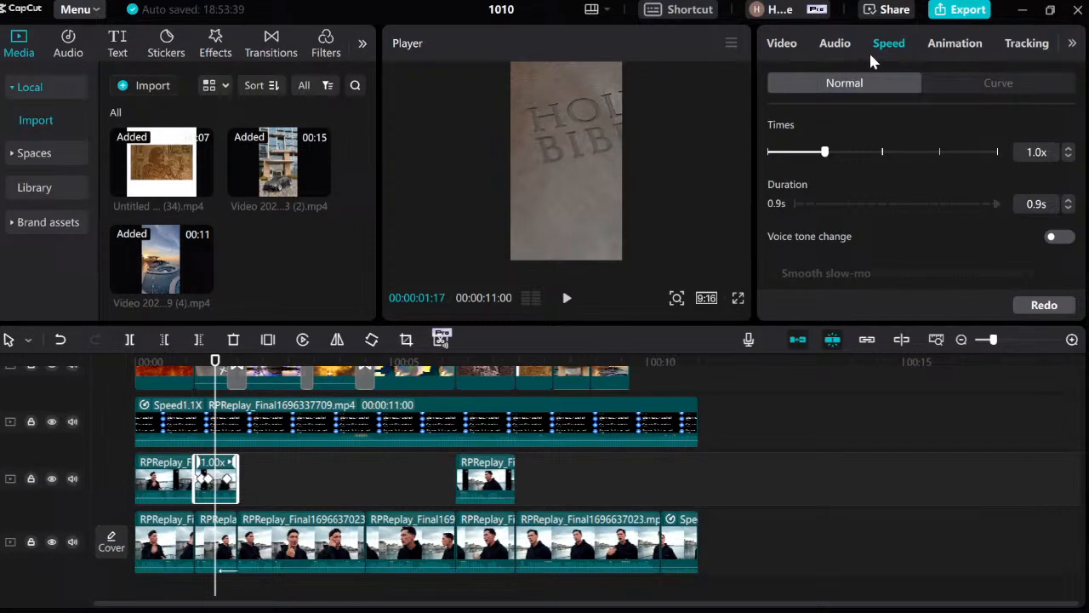
scroll(854, 245, "down", 2)
left_click(775, 44)
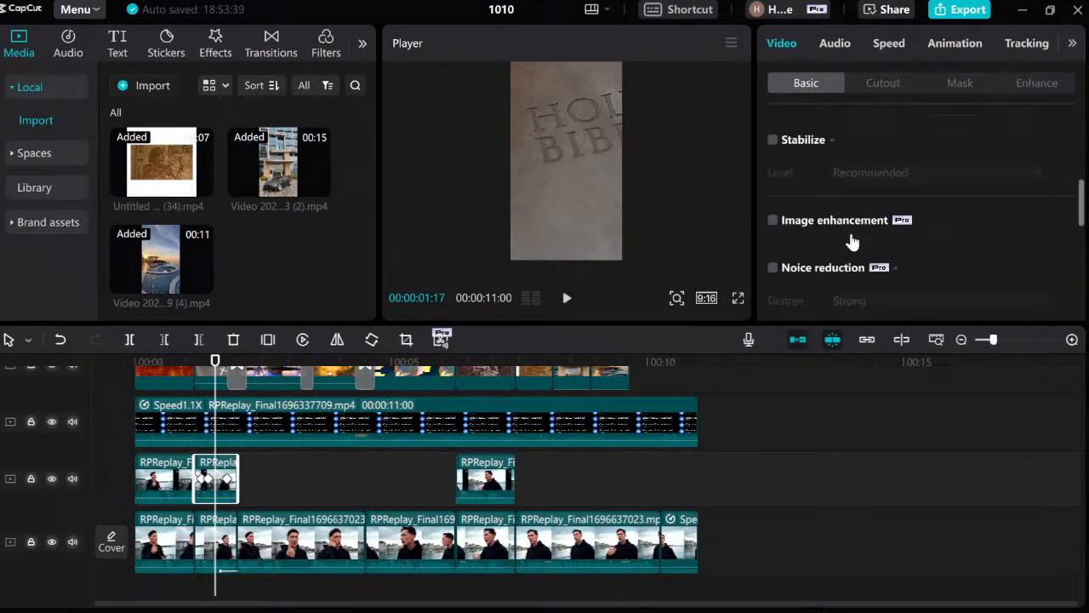
scroll(859, 247, "down", 5)
left_click(912, 240)
Scrub through the timeline to examine which background clips have cut-out talking footage in front of them.
left_click(499, 477)
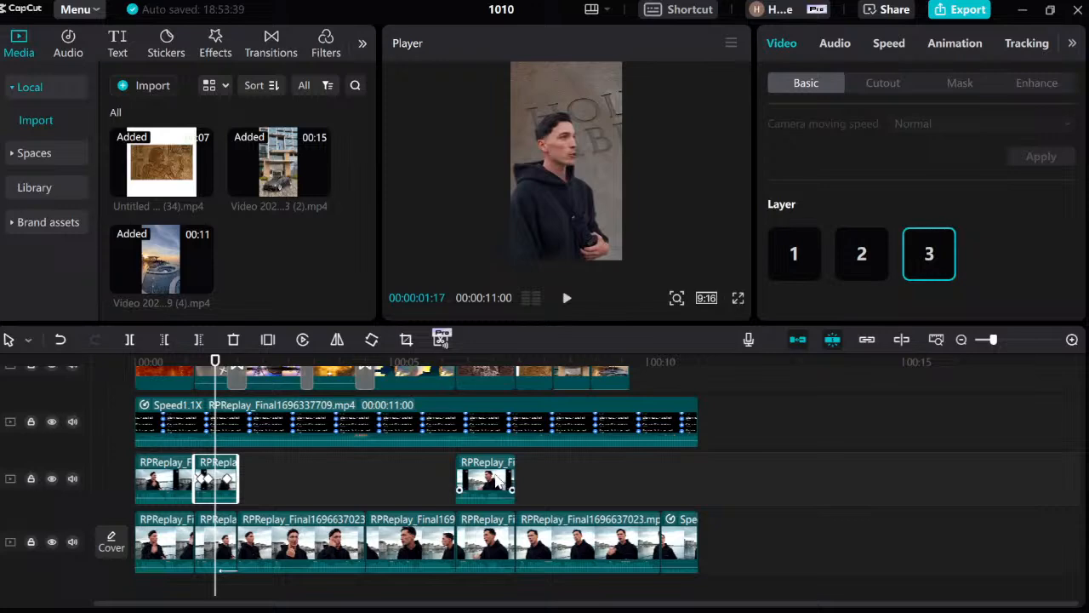
left_click(520, 481)
left_click(507, 478)
left_click(532, 481)
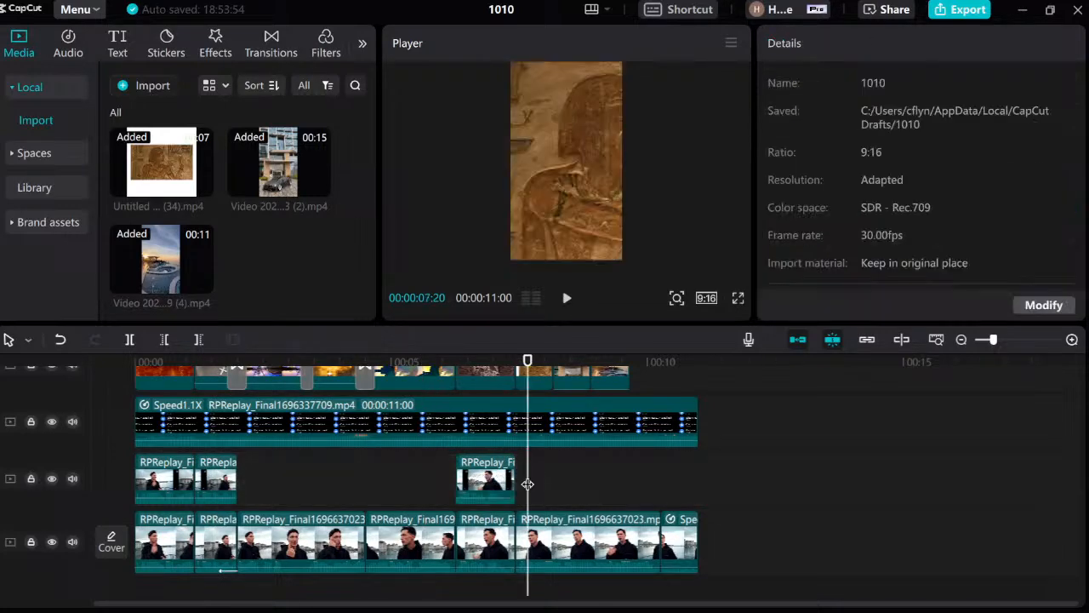
left_click_drag(500, 483, 162, 488)
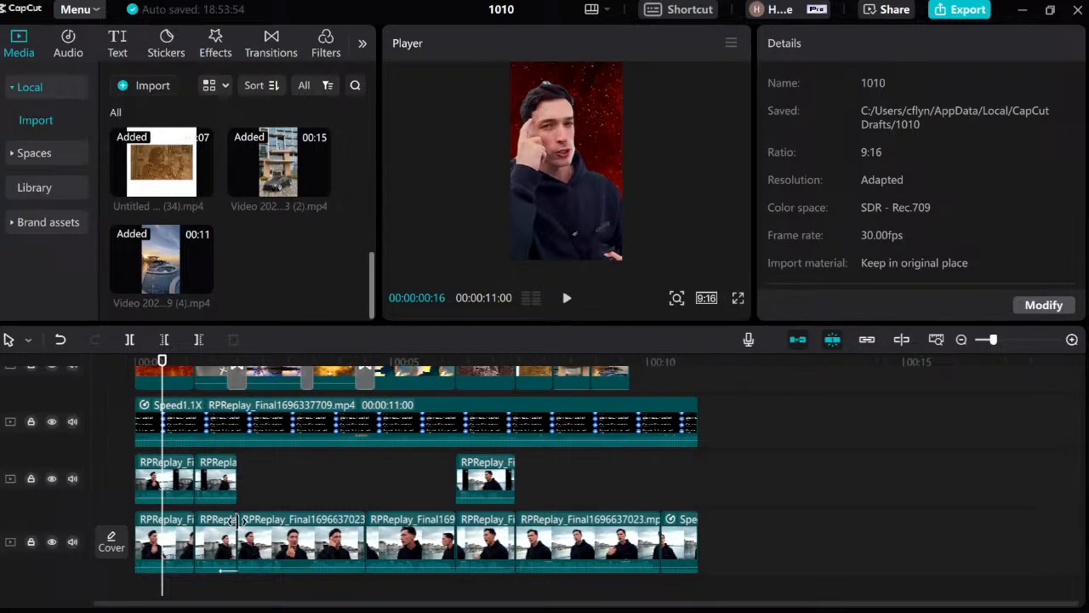
left_click(402, 489)
left_click_drag(400, 481, 435, 494)
left_click(492, 481)
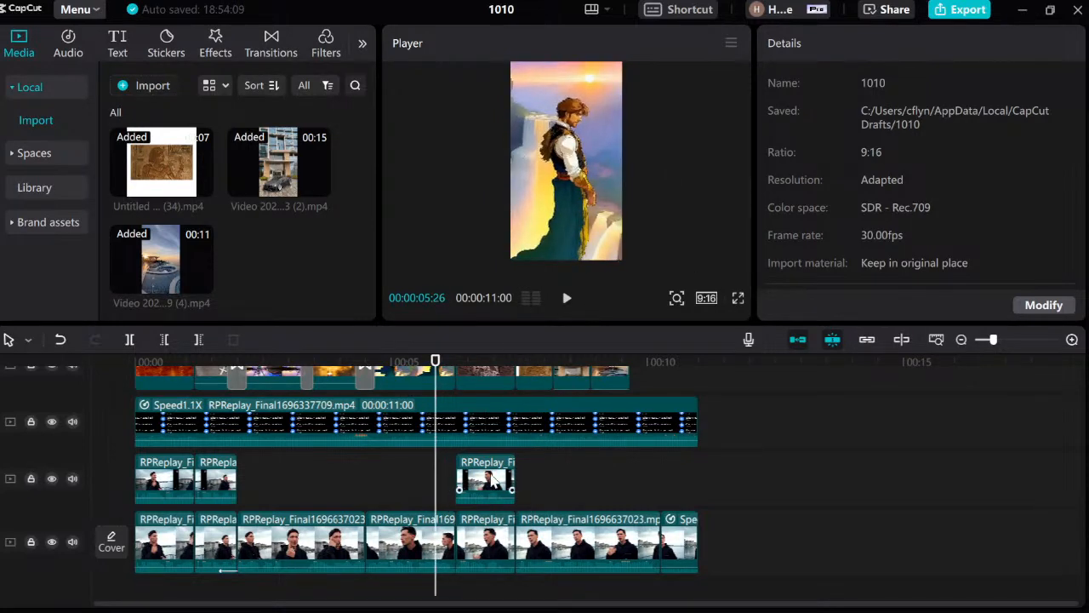
left_click(431, 480)
Review the sequence full screen and in the player, and place the playhead at 00:00:09:20, the end of the sunset pool clip.
left_click(738, 303)
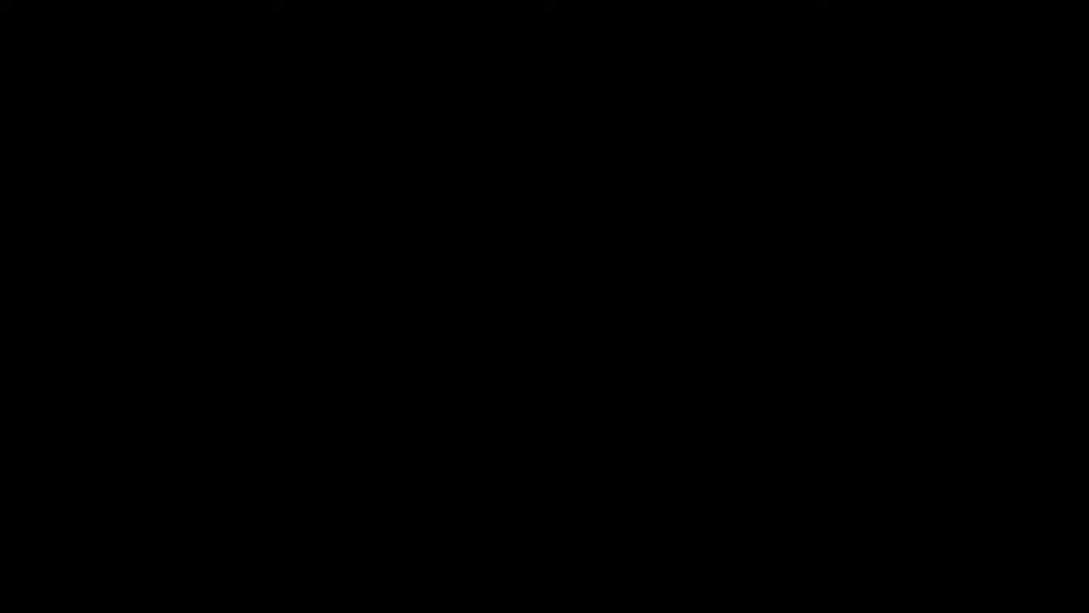
key("Escape")
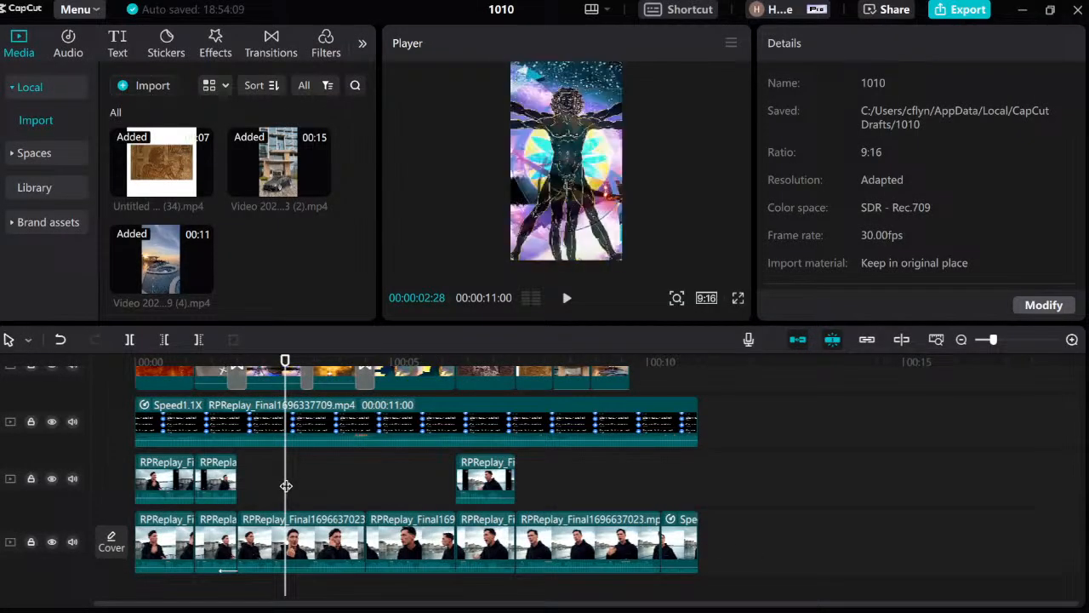
key("space")
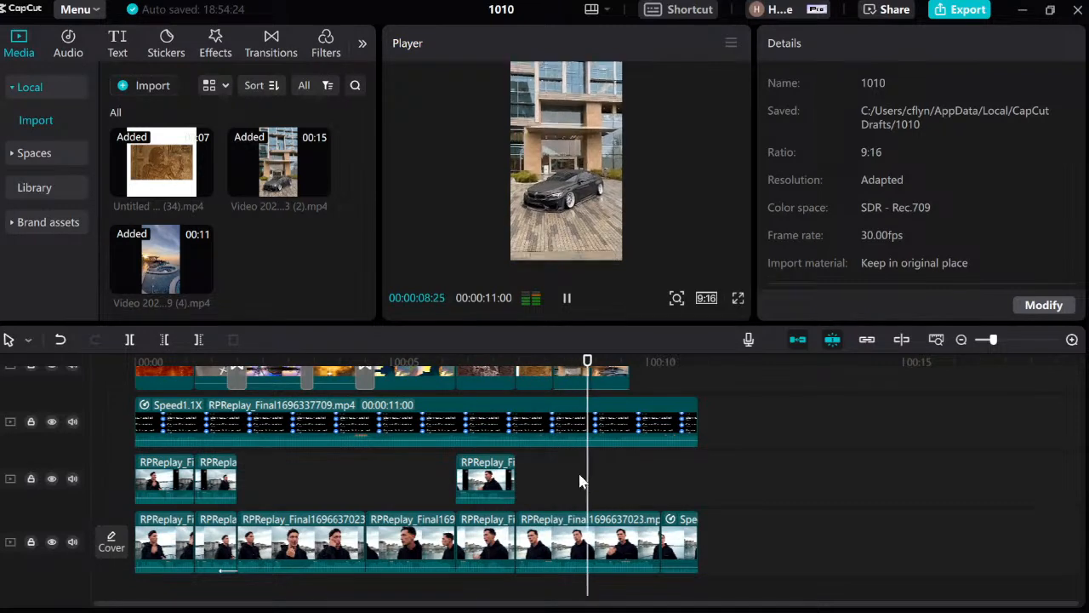
key("space")
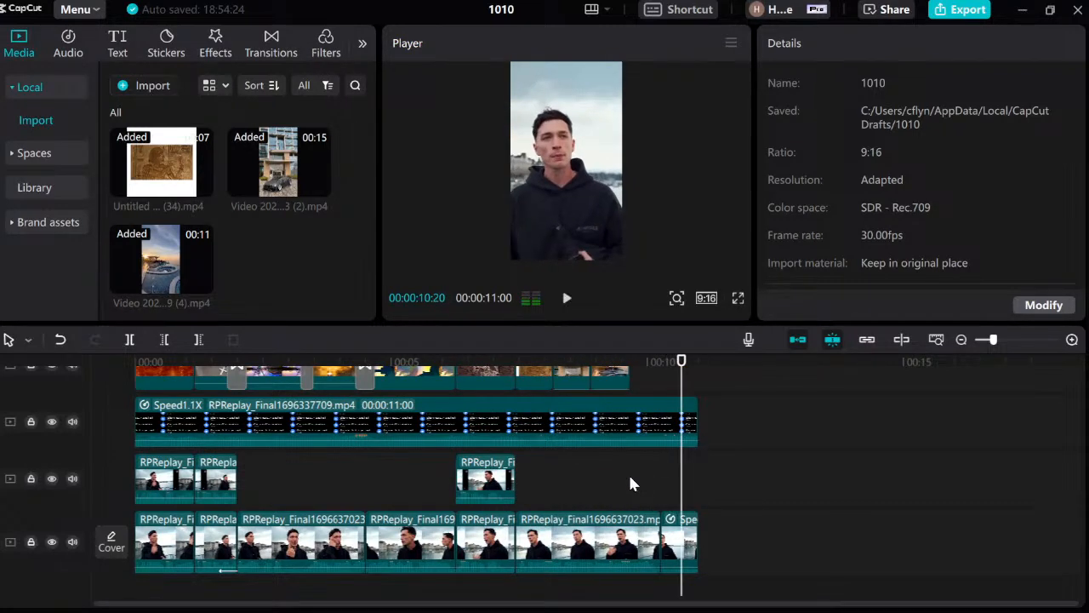
left_click(630, 477)
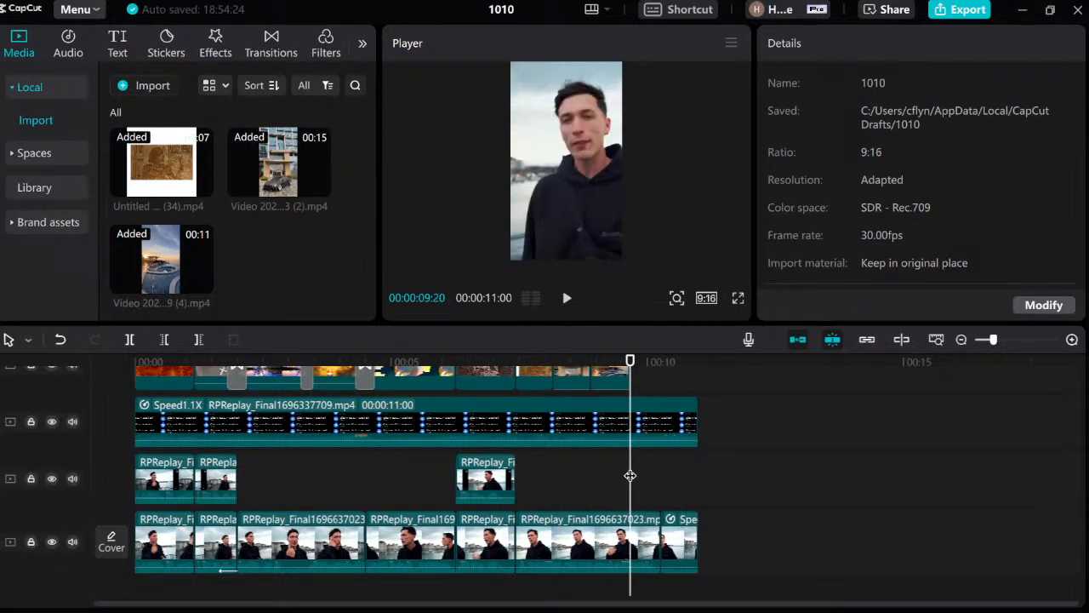
scroll(630, 475, "up", 2)
scroll(344, 428, "down", 2)
scroll(345, 428, "up", 3)
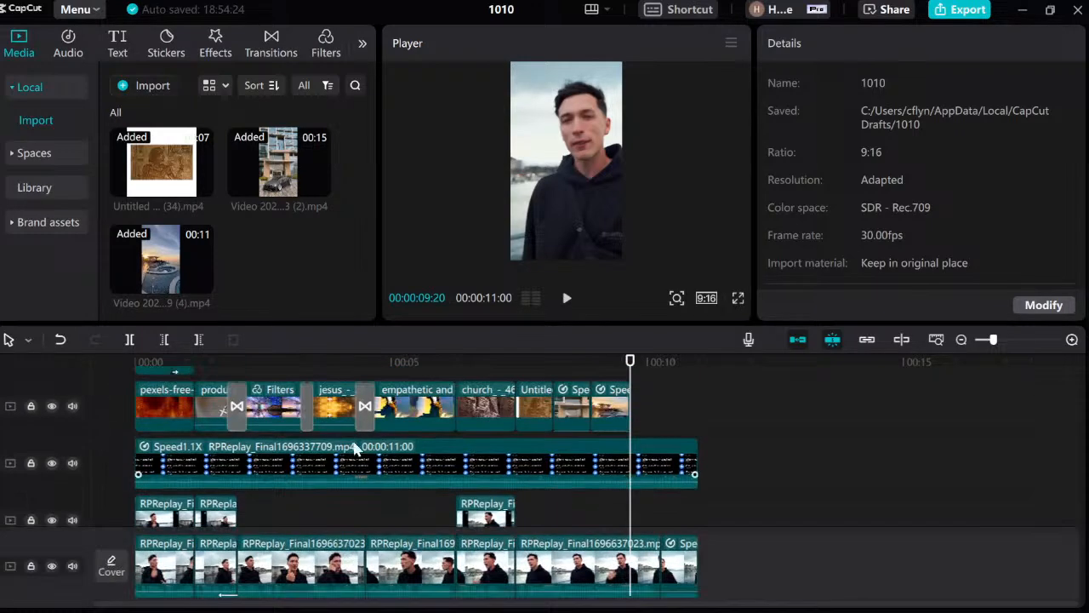
Apply a Fade In animation lasting 0.2 s to the cut-out talking clip over the church carving background.
scroll(343, 428, "up", 1)
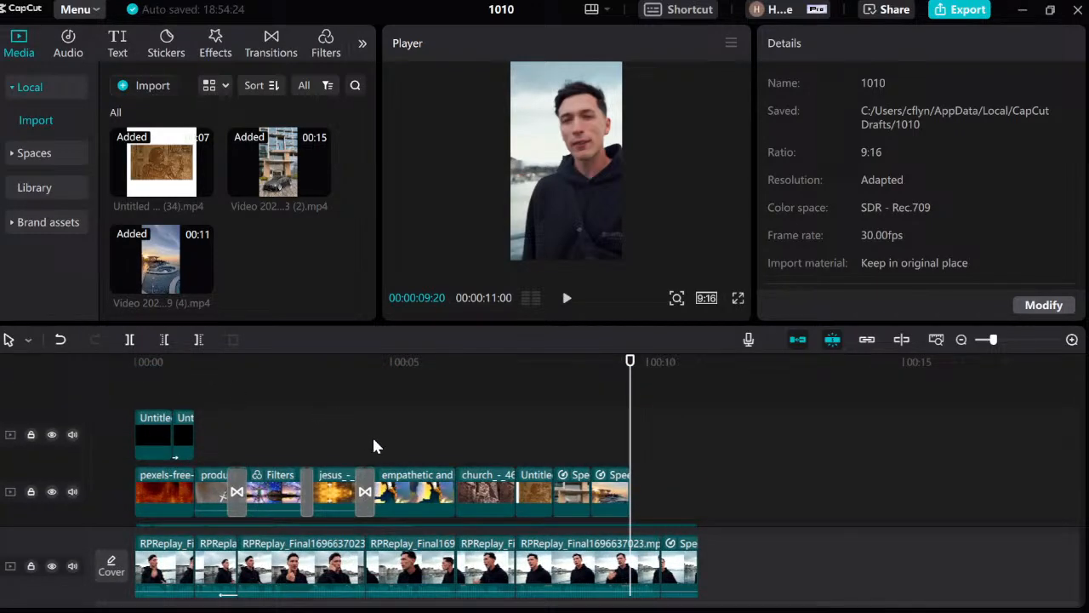
scroll(374, 446, "down", 1)
scroll(620, 412, "down", 5)
scroll(622, 430, "up", 3)
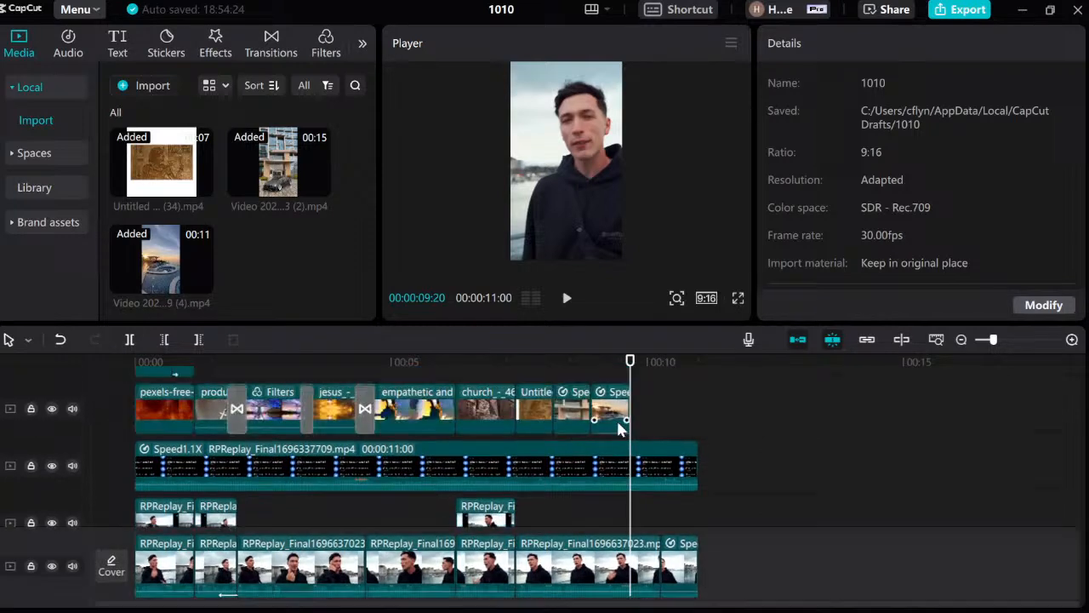
scroll(511, 402, "up", 1)
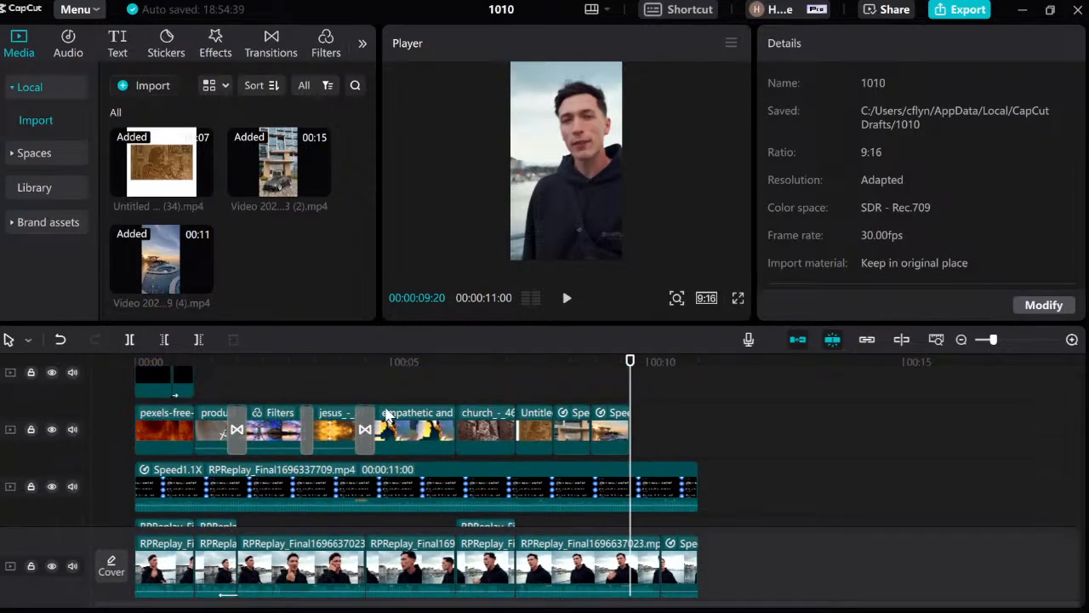
left_click(456, 398)
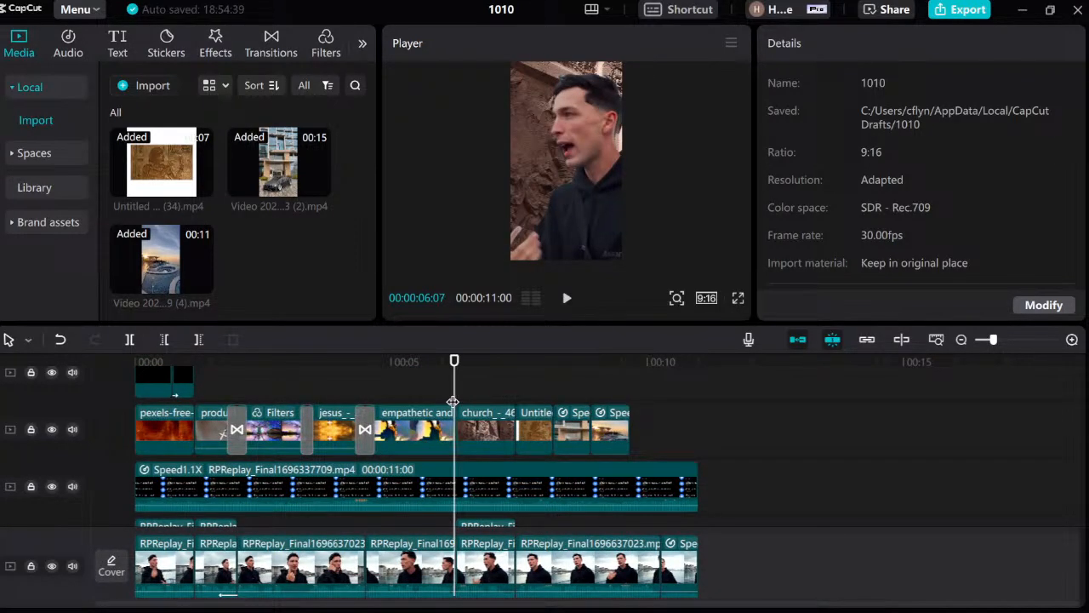
scroll(460, 409, "down", 2)
left_click(491, 466)
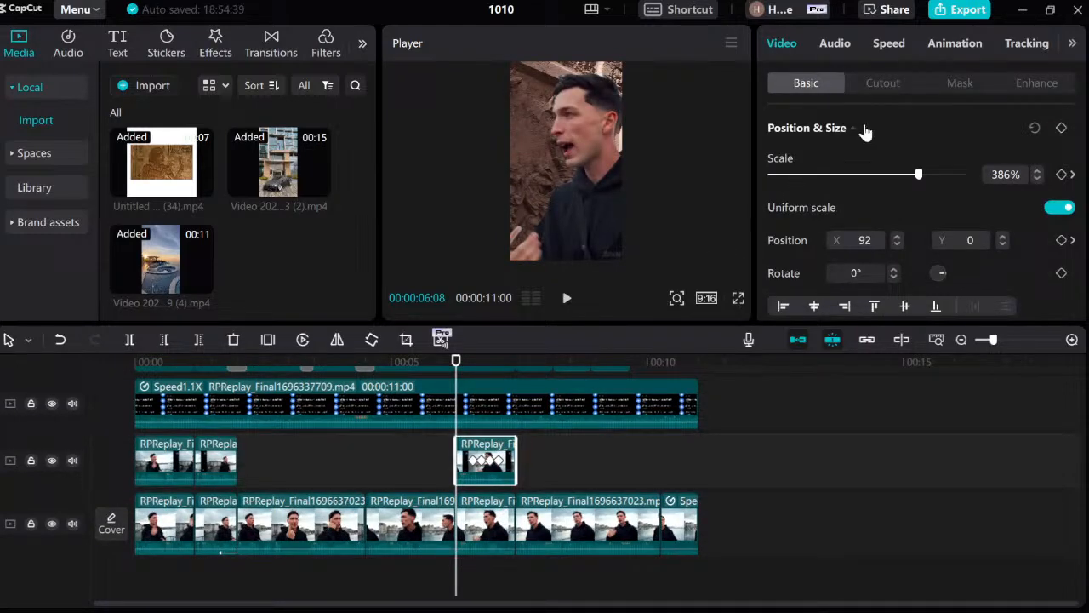
left_click(955, 43)
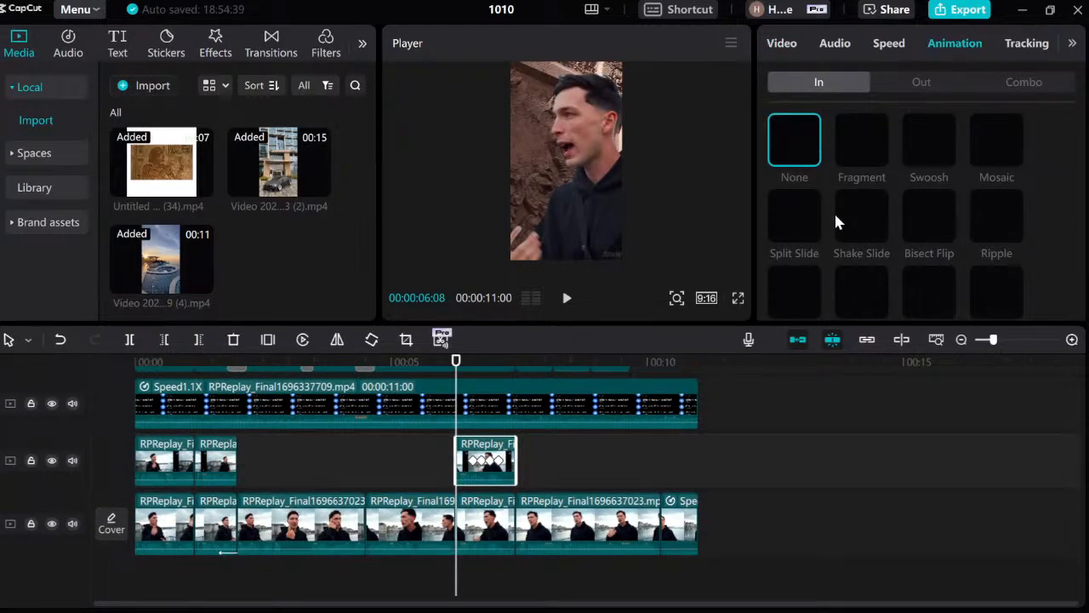
scroll(1038, 204, "down", 3)
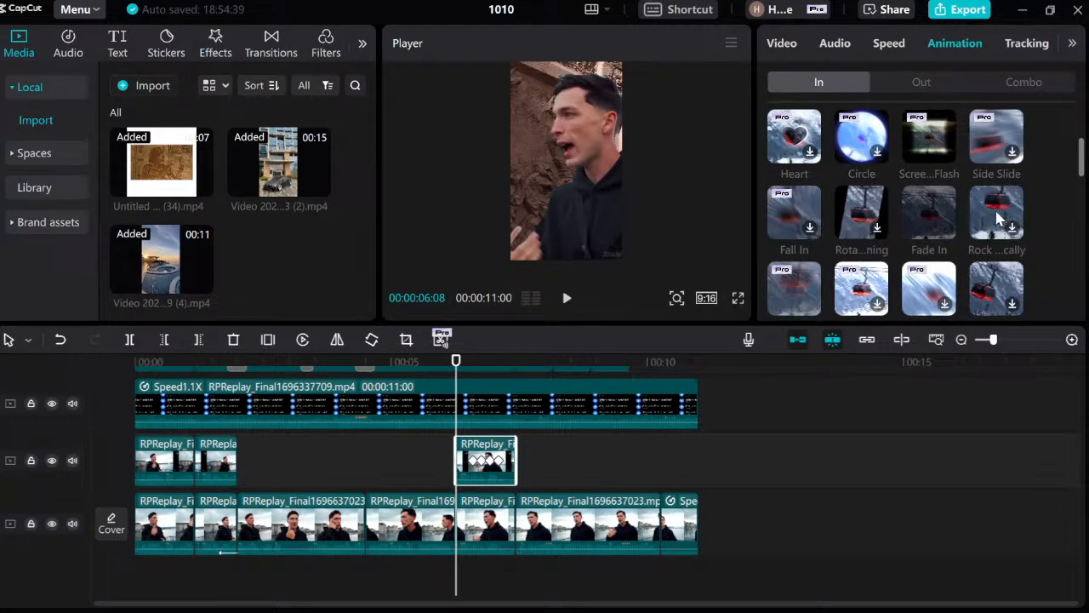
left_click(941, 209)
left_click_drag(987, 304, 904, 304)
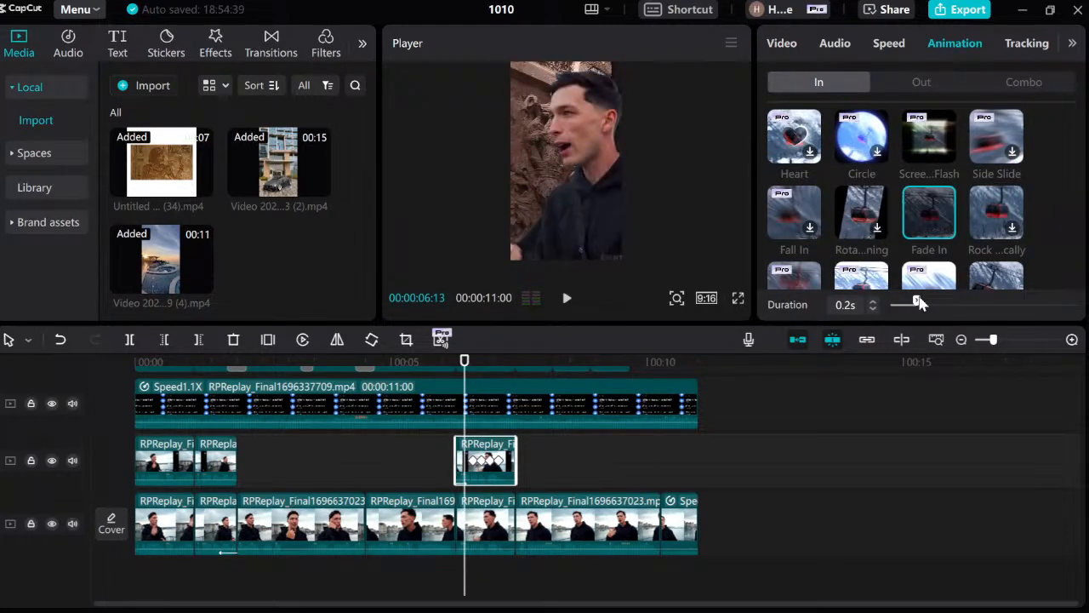
Add a White Flash transition lasting 0.3 s between the empathetic background clip and the church carving clip.
scroll(575, 456, "up", 2)
left_click(462, 393)
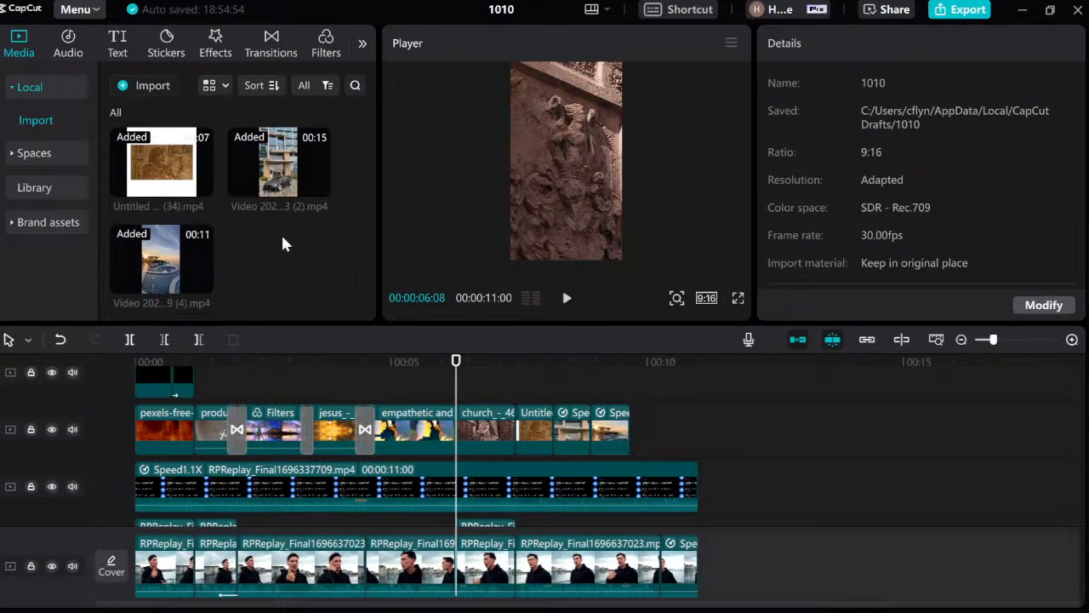
left_click(269, 38)
scroll(323, 170, "down", 2)
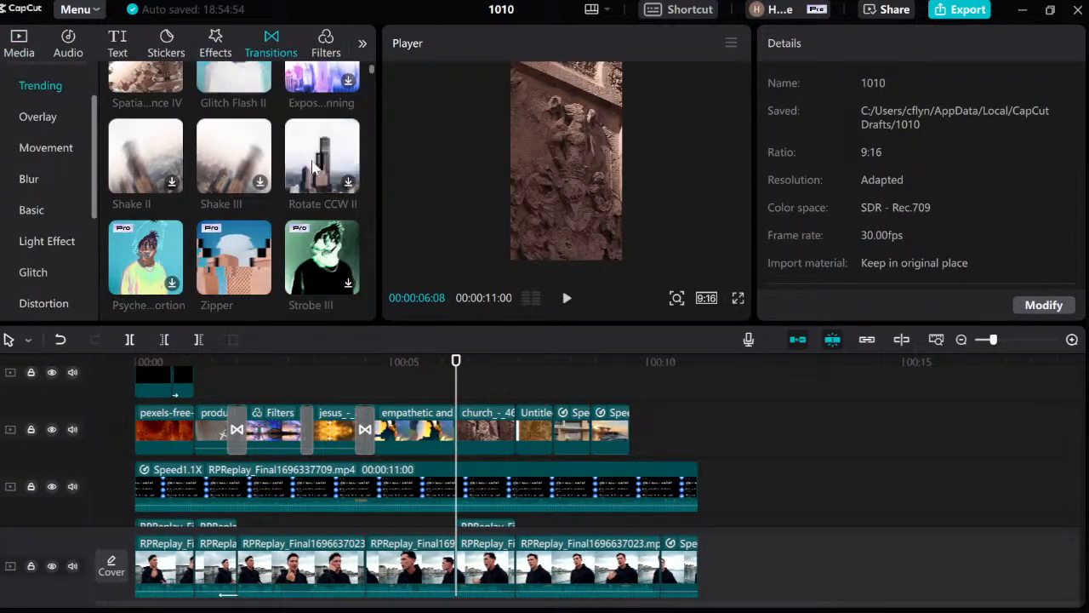
scroll(280, 153, "down", 5)
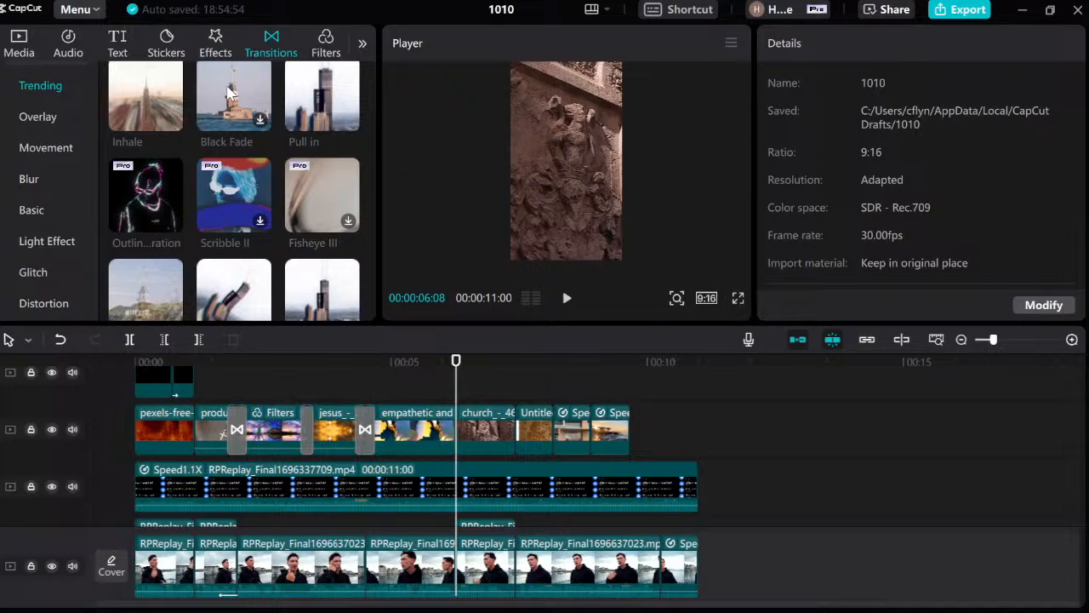
scroll(255, 212, "down", 5)
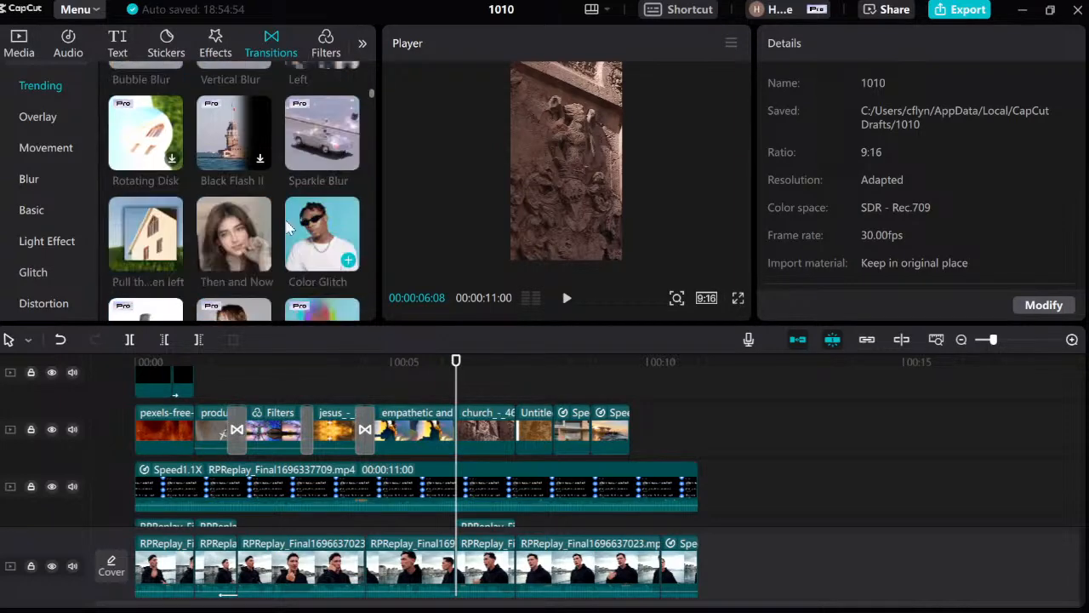
scroll(259, 212, "down", 2)
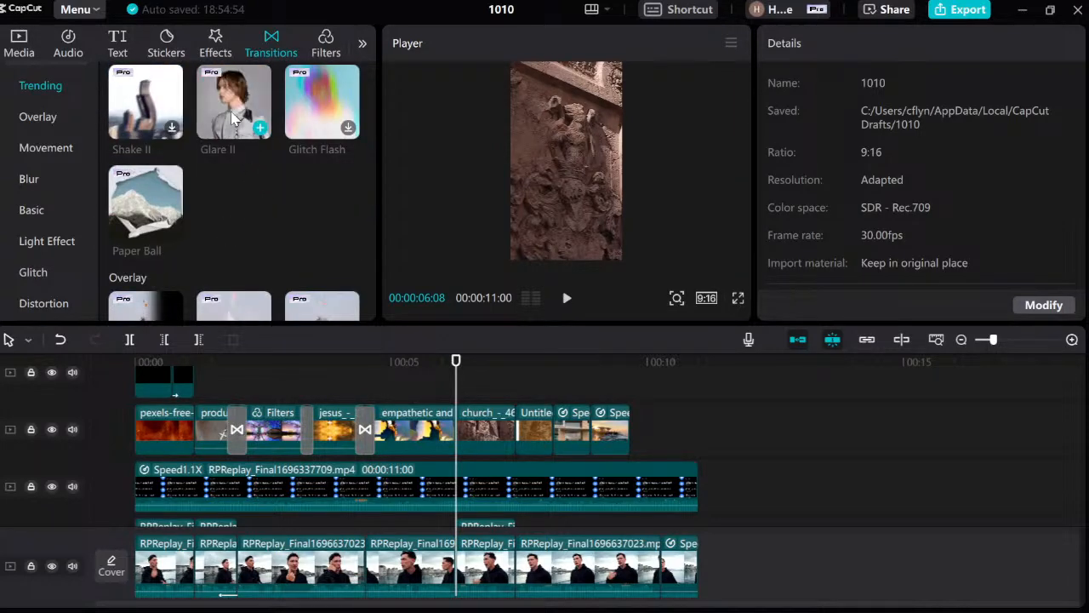
scroll(234, 119, "down", 3)
scroll(142, 240, "down", 1)
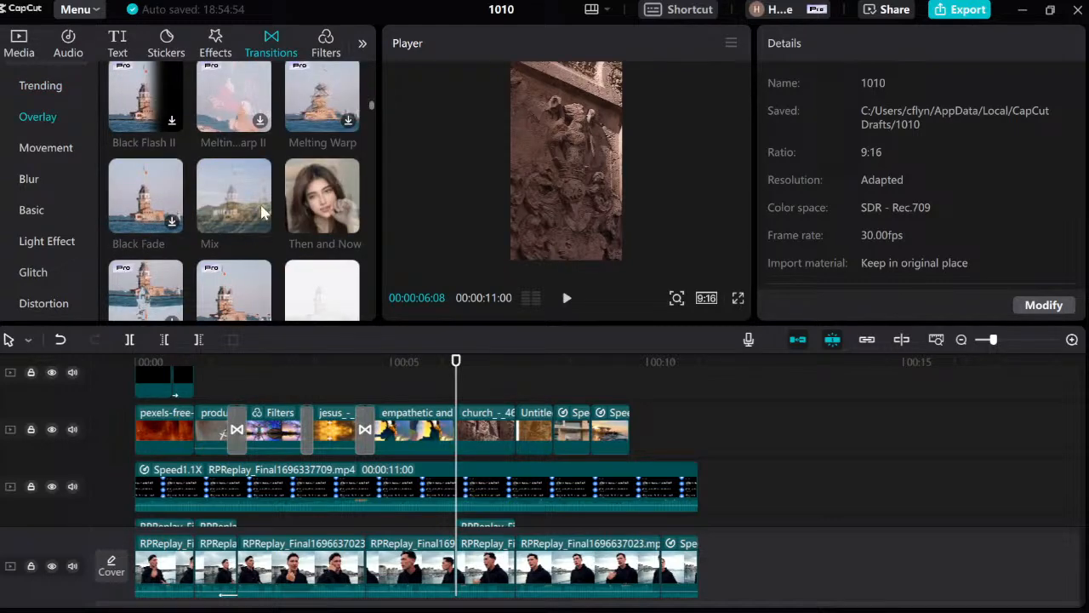
scroll(262, 212, "down", 2)
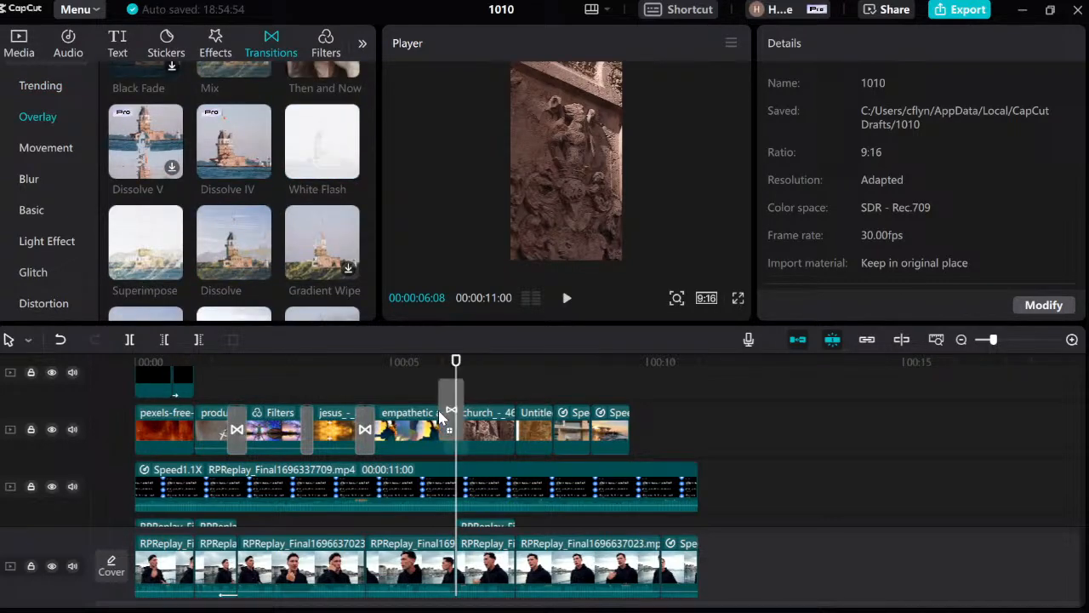
left_click(446, 423)
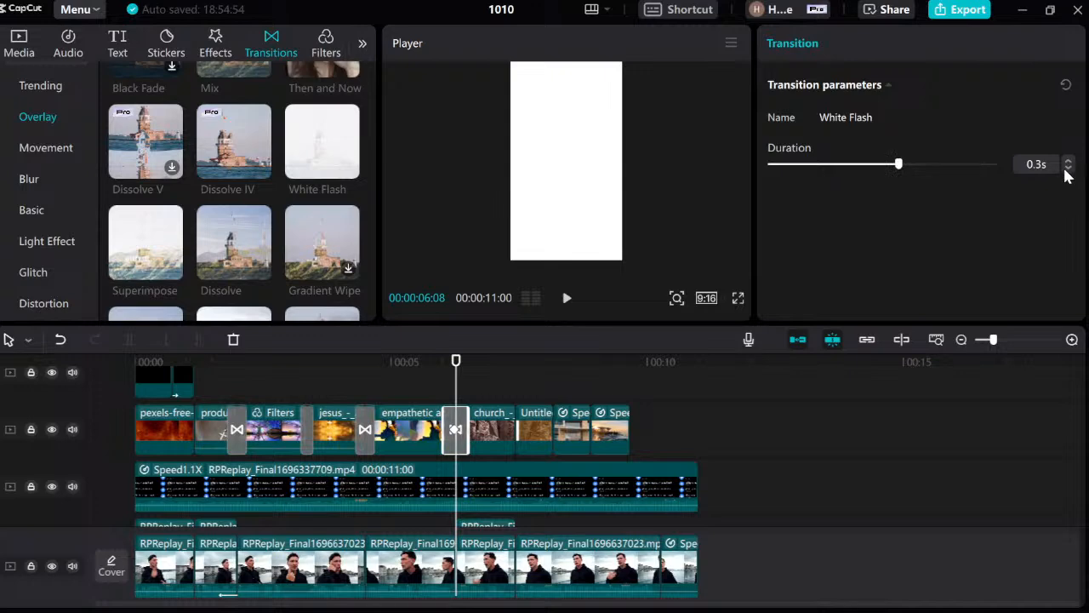
Play back the White Flash transition and stop at 00:00:07:13, the cut between the church carving and pharaoh relief clips.
left_click(445, 378)
key("space")
key("space")
left_click(450, 385)
key("space")
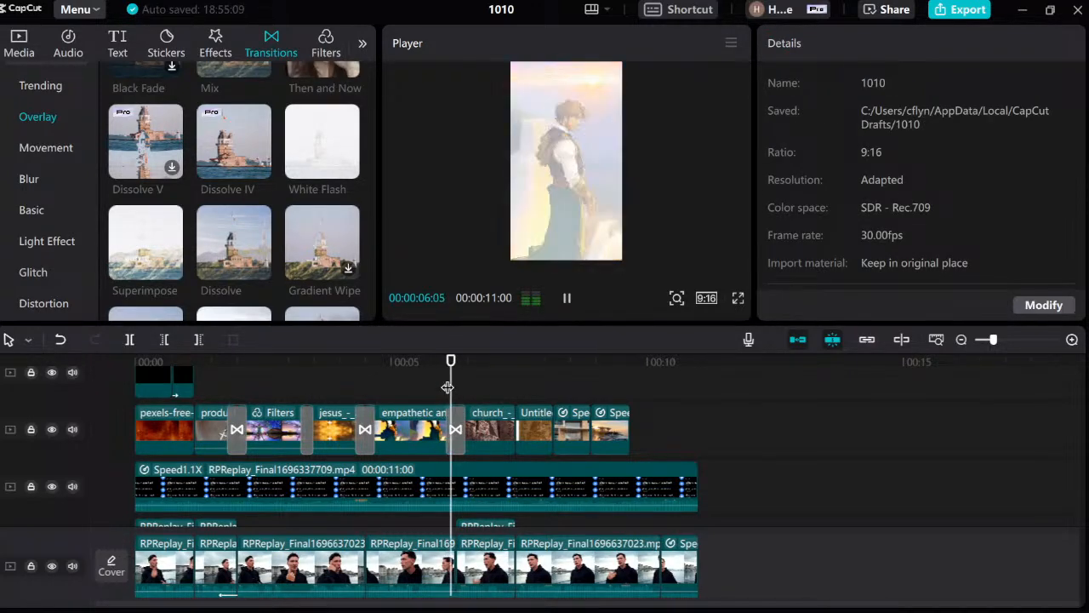
key("space")
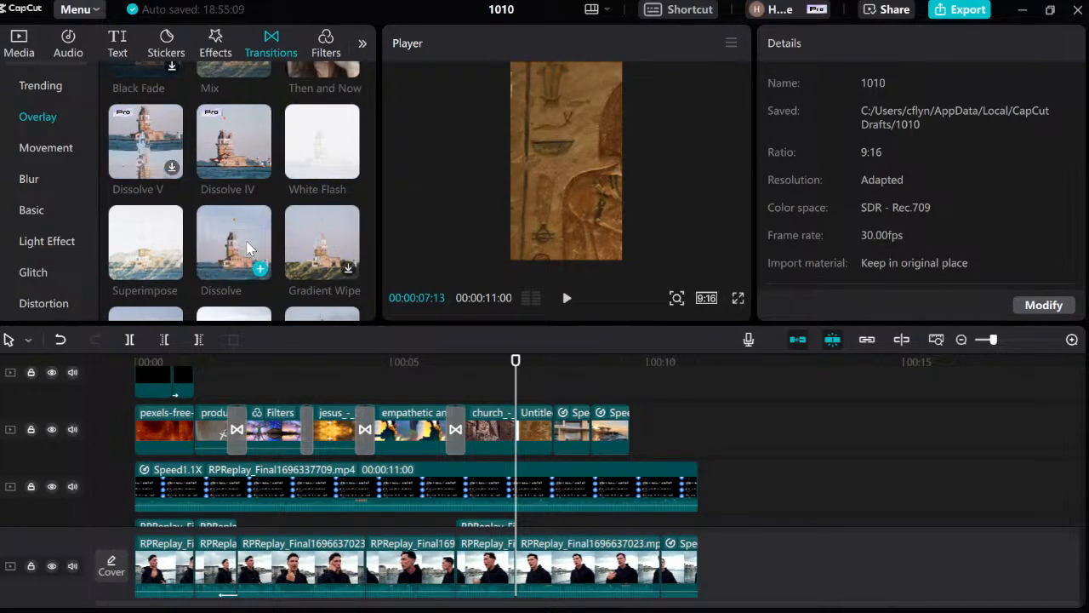
Try a Then and Now transition of 0.3 s between the church carving clip and the pharaoh relief clip.
scroll(146, 162, "up", 1)
scroll(151, 150, "down", 2)
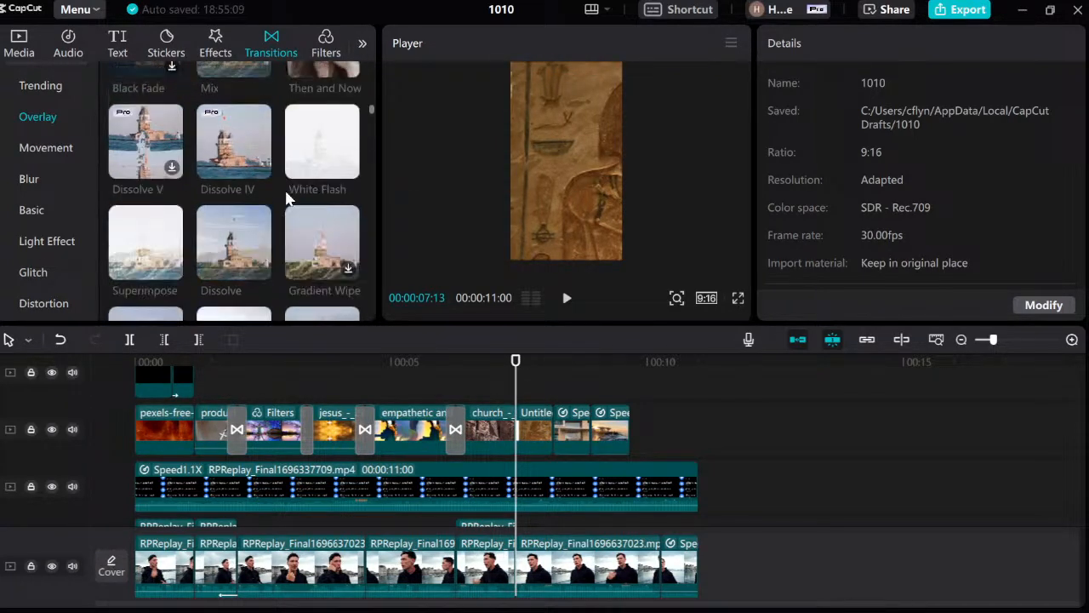
scroll(287, 195, "up", 3)
left_click(347, 144)
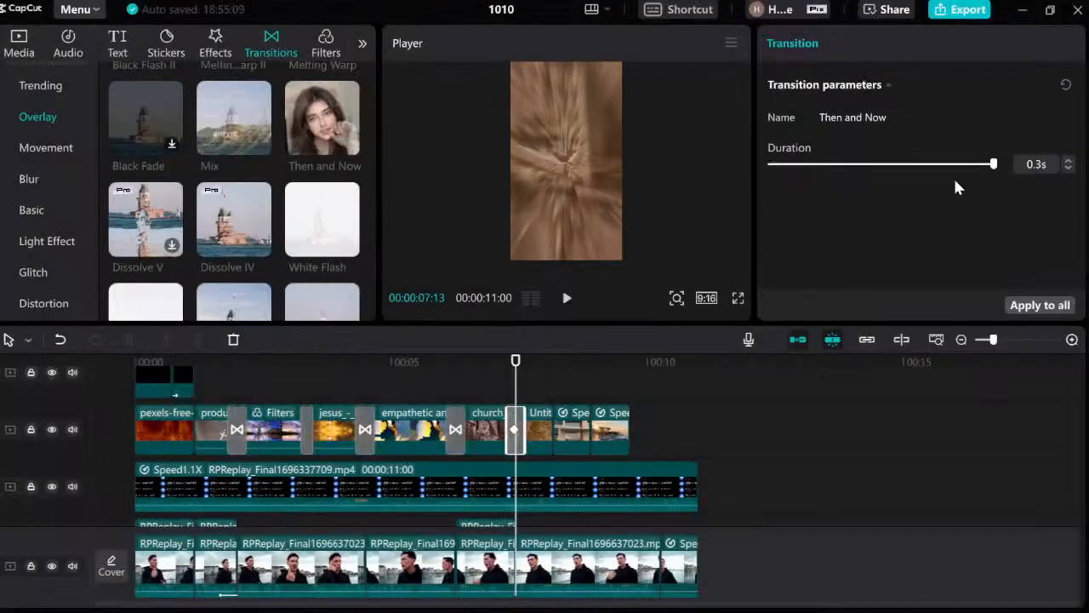
Replay the cut from the church carving to the pharaoh relief to judge the Then and Now transition.
left_click(497, 402)
key("space")
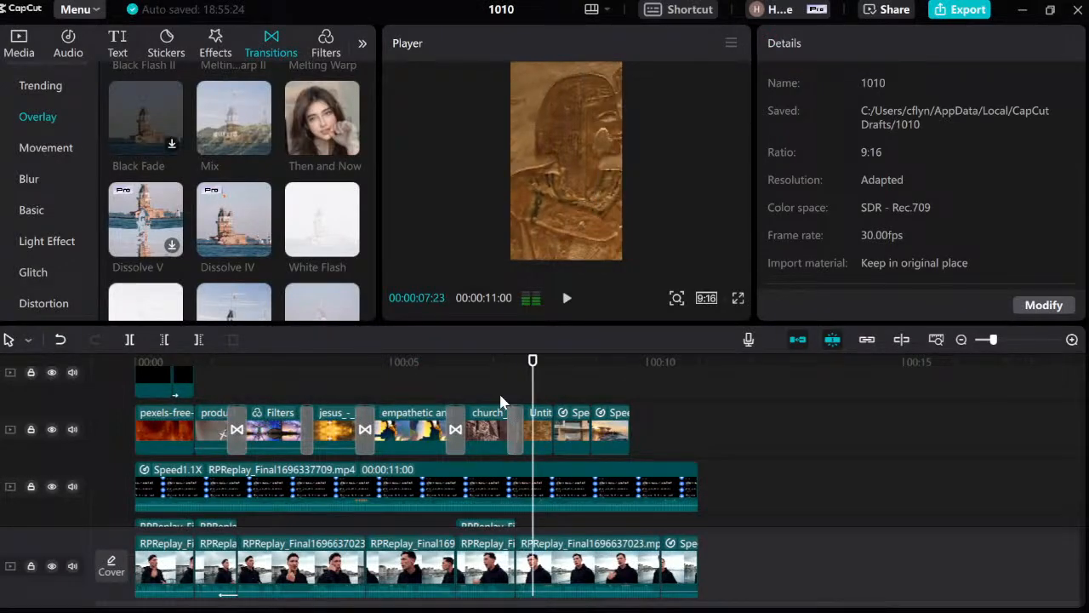
left_click(498, 403)
key("space")
left_click(502, 396)
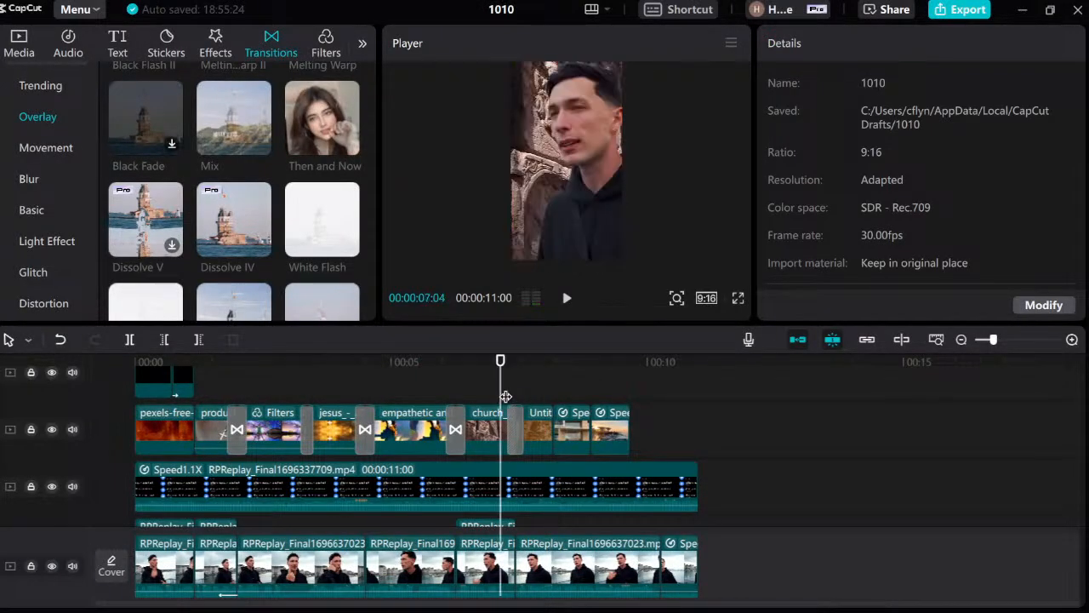
key("space")
left_click(481, 396)
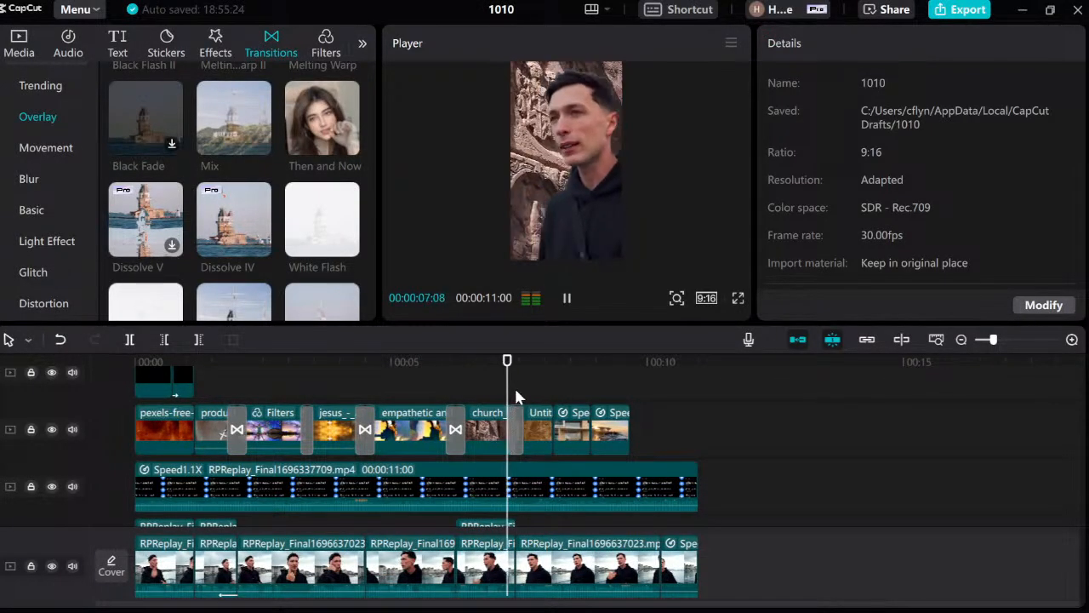
key("space")
left_click(539, 400)
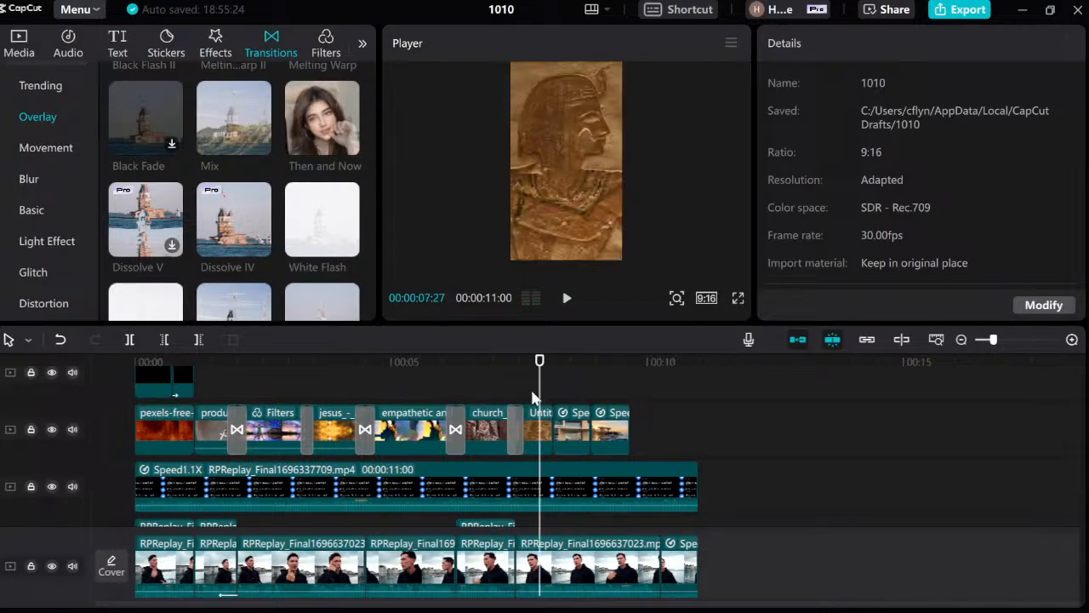
Replace the transition between the church carving and pharaoh relief clips with the Right movement transition.
mouse_move(302, 132)
left_click_drag(302, 132, 496, 383)
left_click_drag(332, 172, 336, 242)
scroll(306, 256, "down", 10)
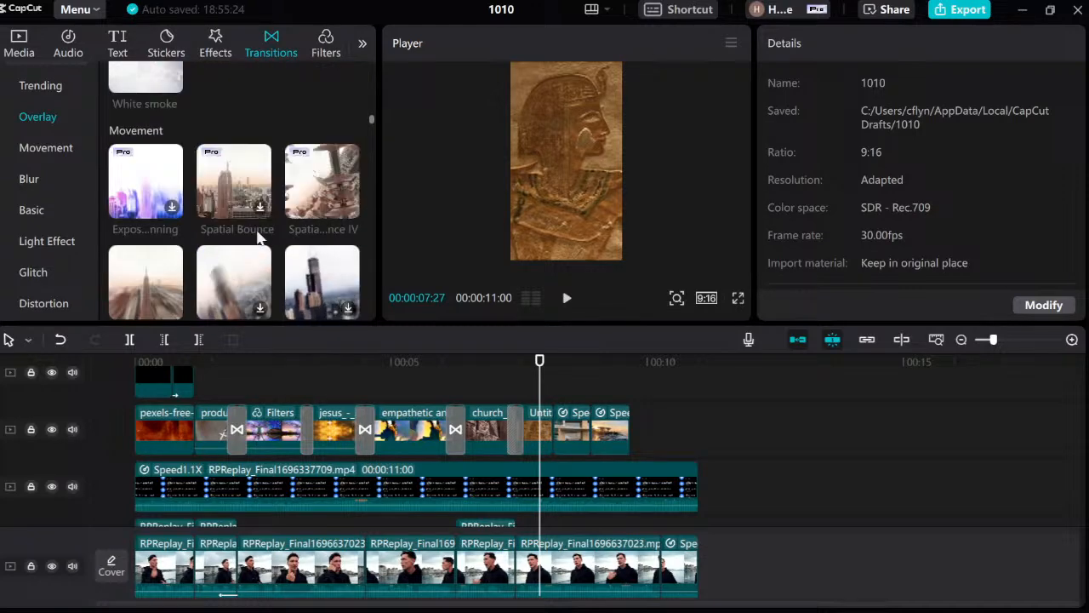
scroll(255, 221, "down", 5)
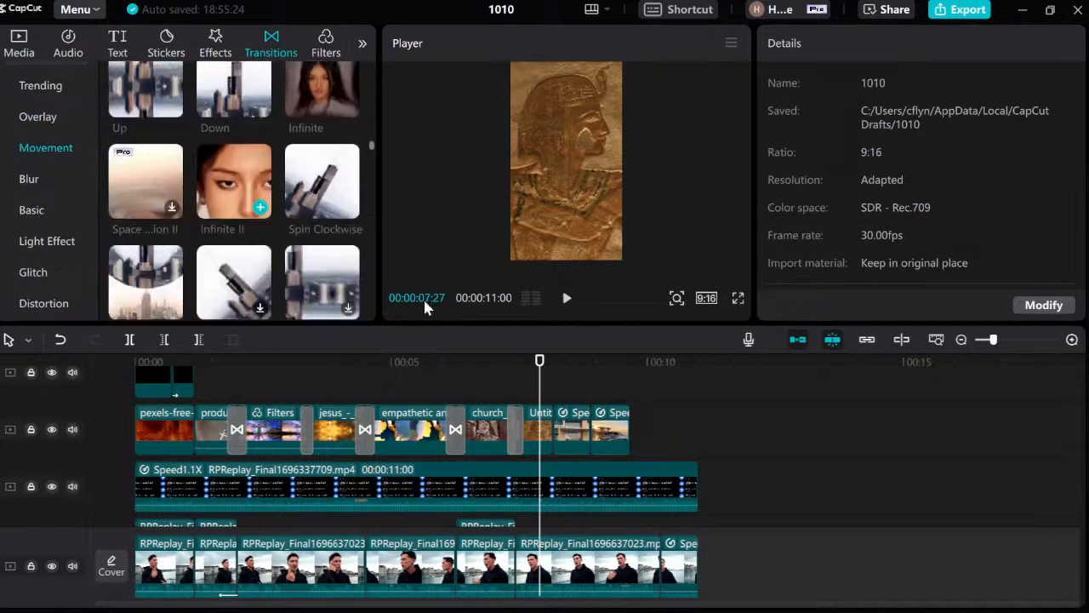
left_click(511, 389)
key("space")
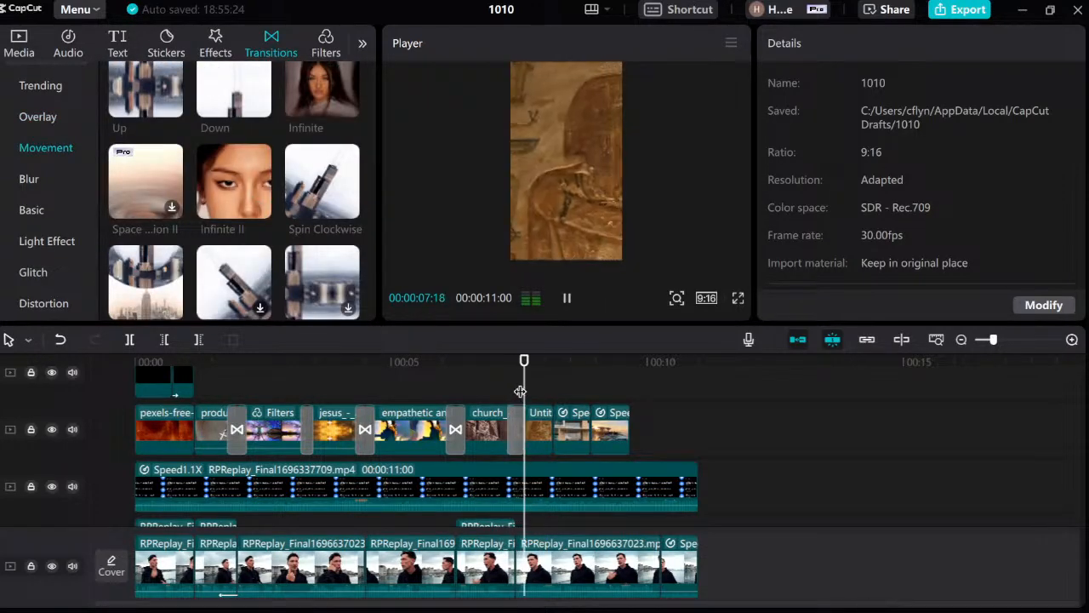
left_click(516, 389)
scroll(307, 209, "down", 3)
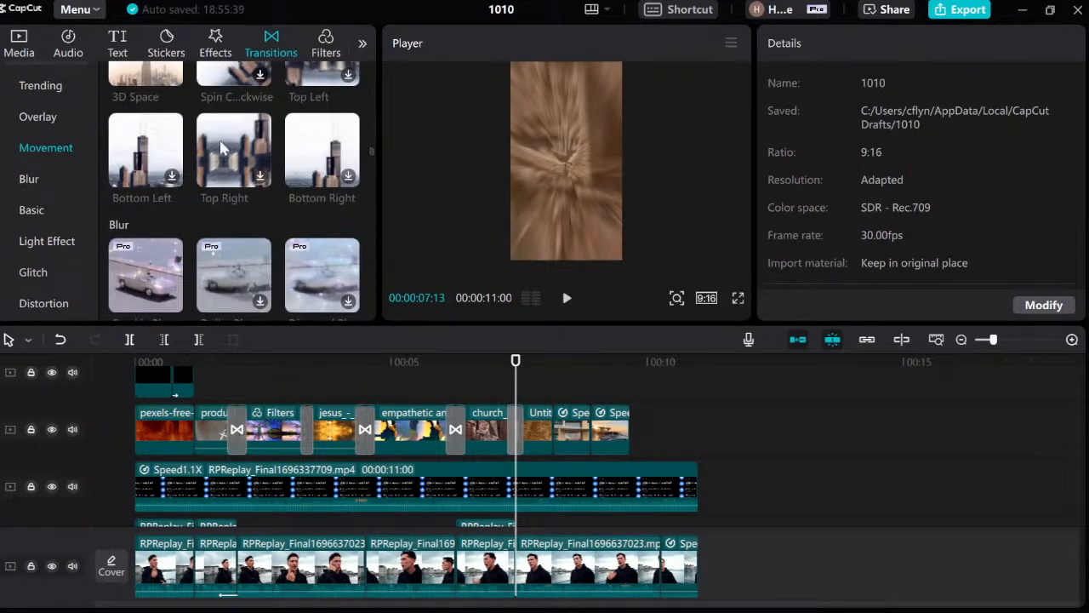
scroll(220, 149, "up", 5)
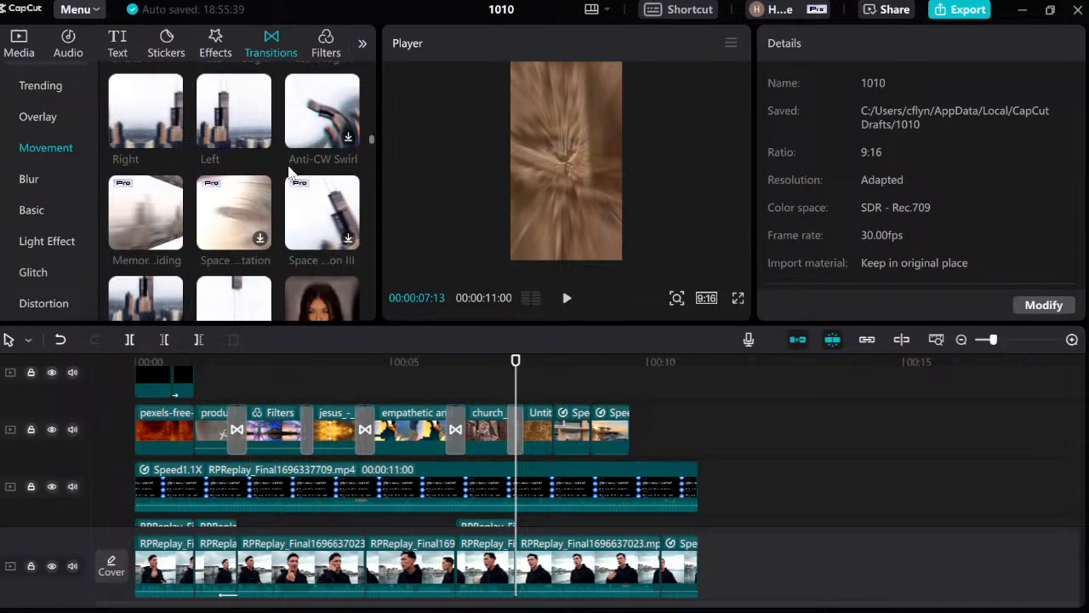
scroll(289, 173, "up", 2)
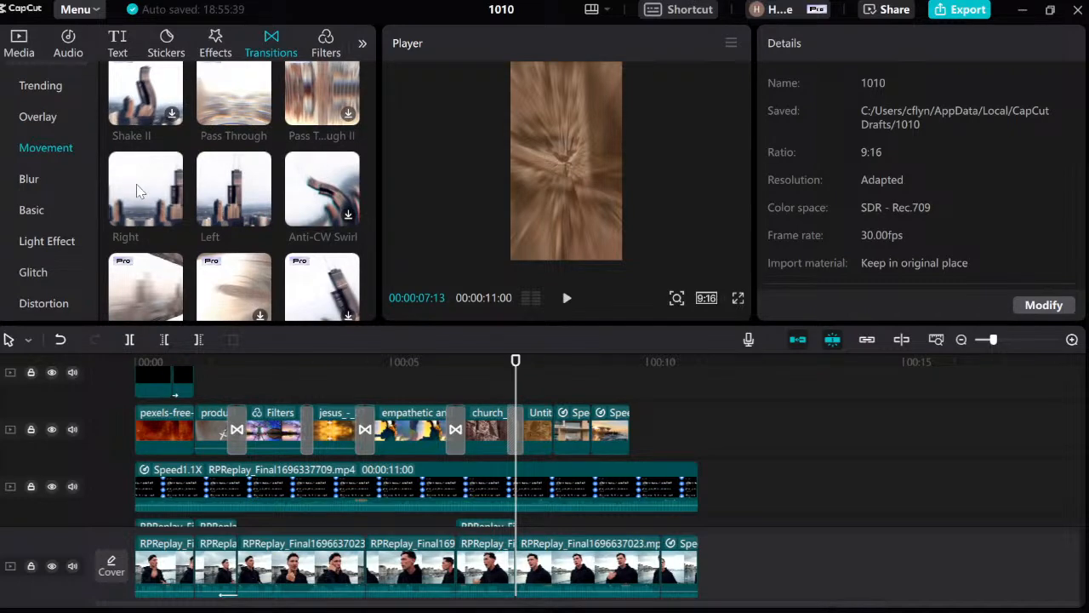
left_click_drag(139, 191, 508, 433)
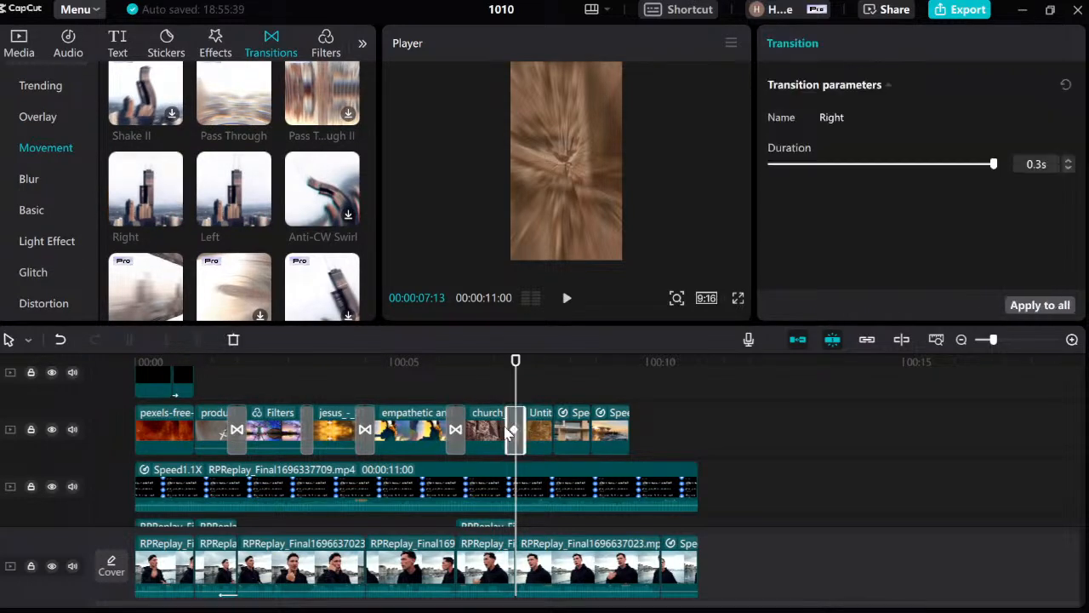
Play back the Right transition between the church carving and pharaoh relief clips.
left_click(505, 392)
key("space")
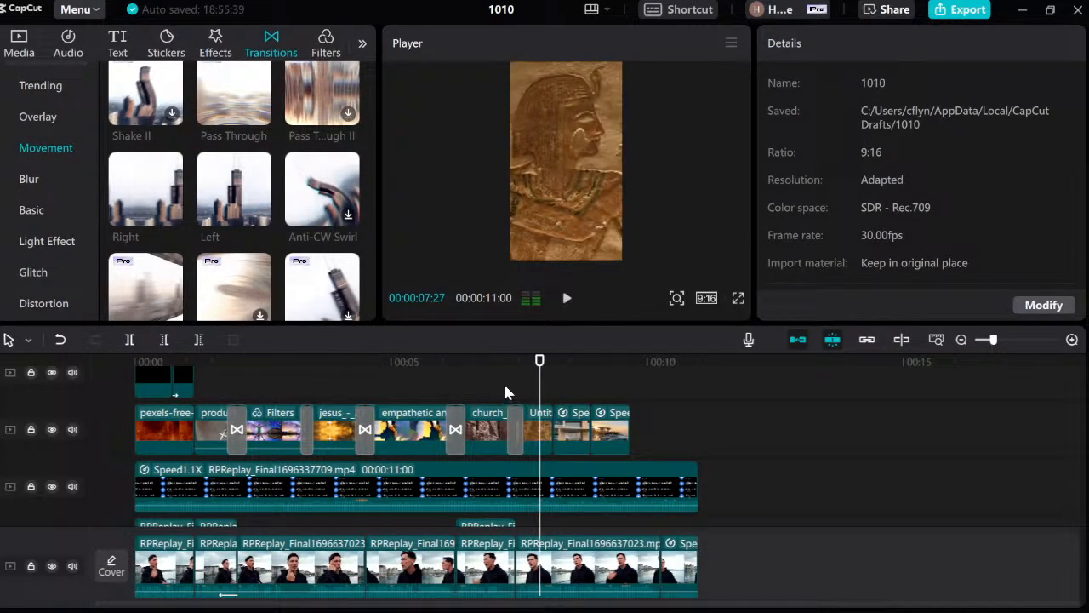
left_click(506, 392)
left_click(512, 393)
key("space")
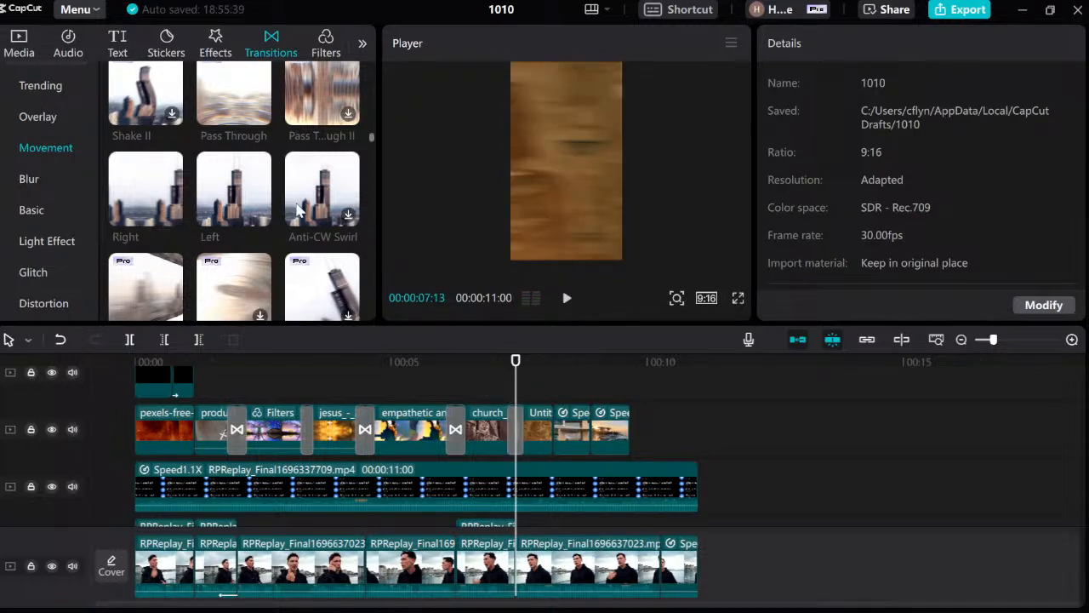
Try another Movement transition at the cut into the pharaoh relief clip and replay that cut.
left_click_drag(298, 209, 532, 480)
left_click_drag(503, 434, 503, 434)
left_click(487, 400)
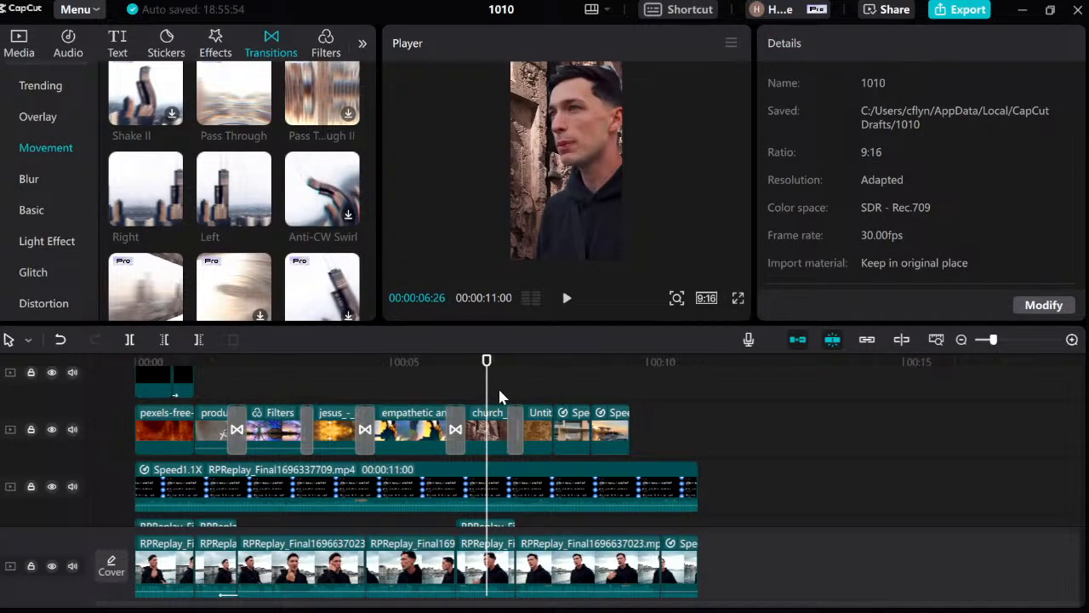
key("space")
left_click(517, 399)
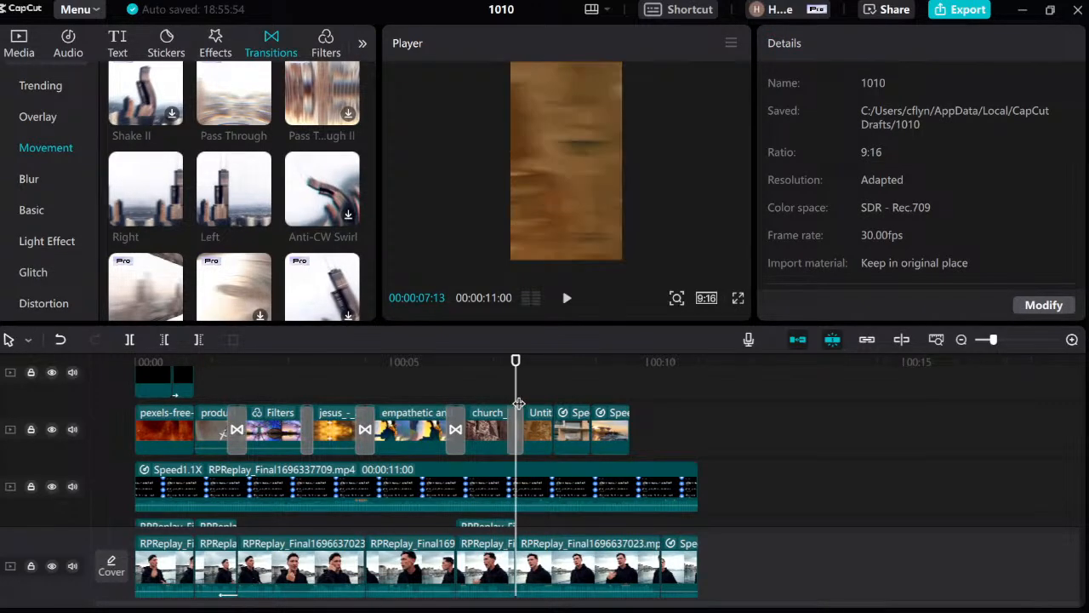
Add the Up movement transition between the pharaoh relief and parked car clips and play it back.
key("space")
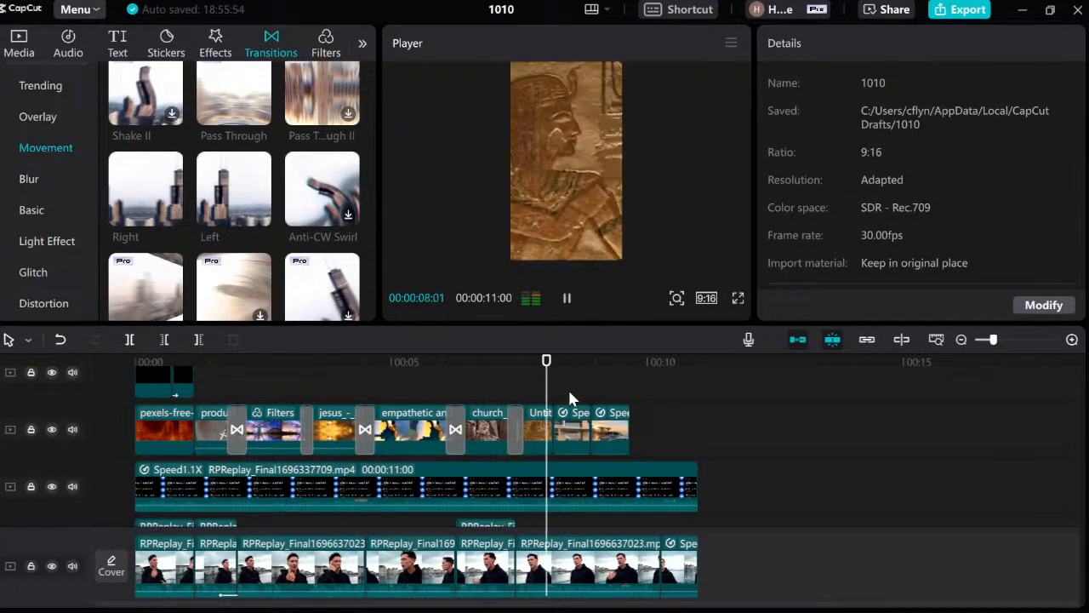
left_click(551, 398)
mouse_move(249, 186)
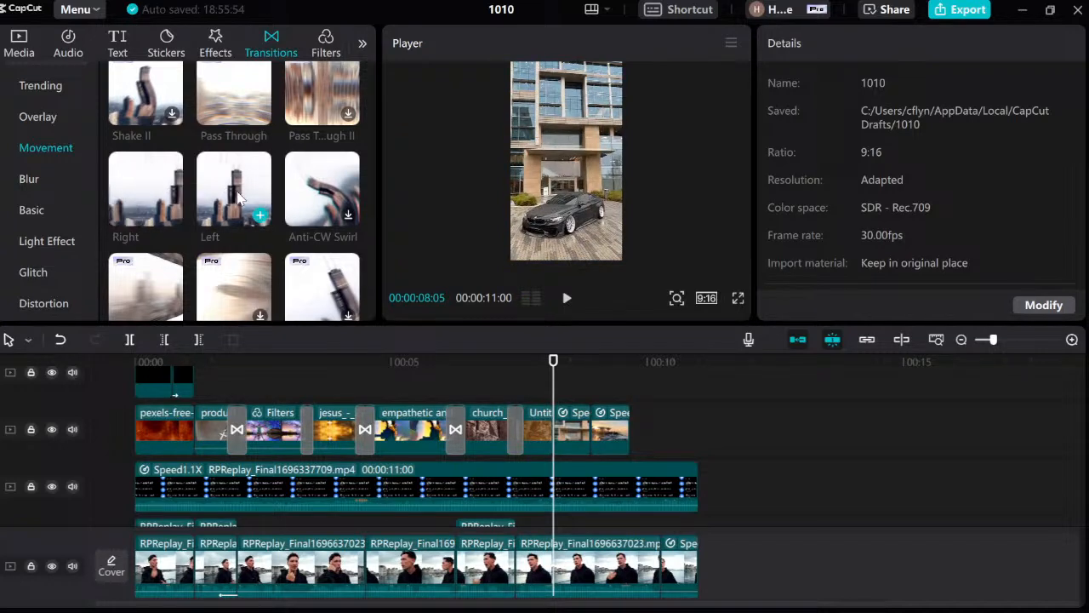
scroll(208, 211, "down", 3)
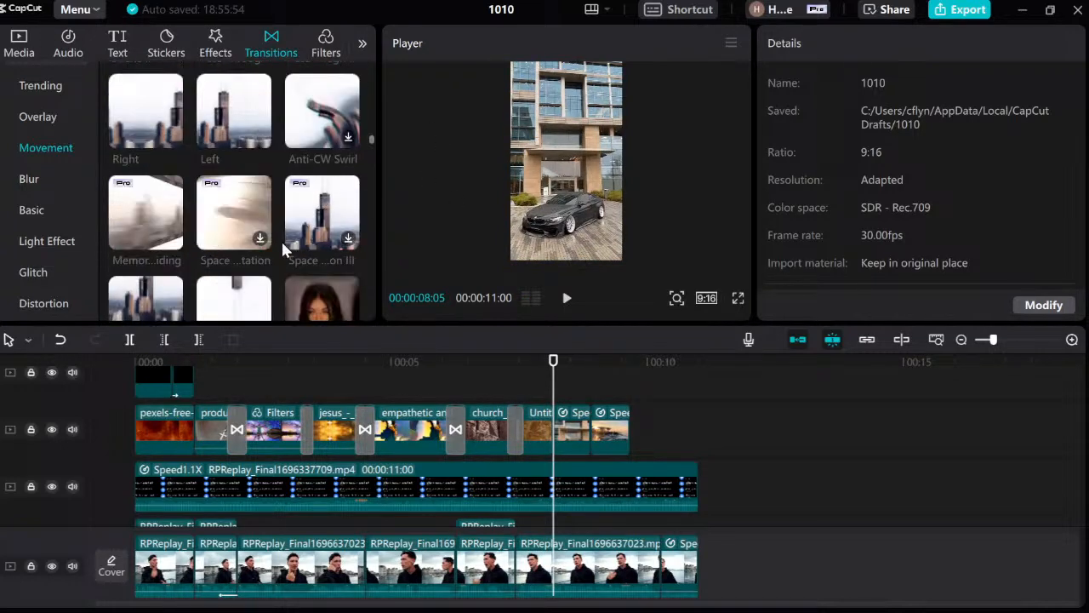
mouse_move(129, 253)
left_click_drag(134, 252, 553, 429)
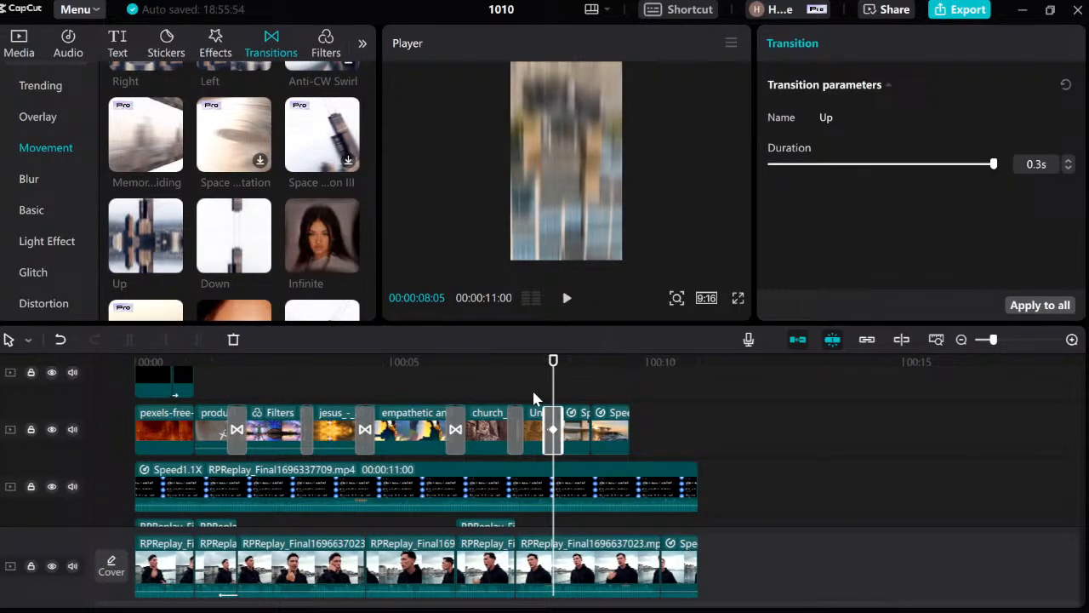
left_click(533, 398)
key("space")
key("space")
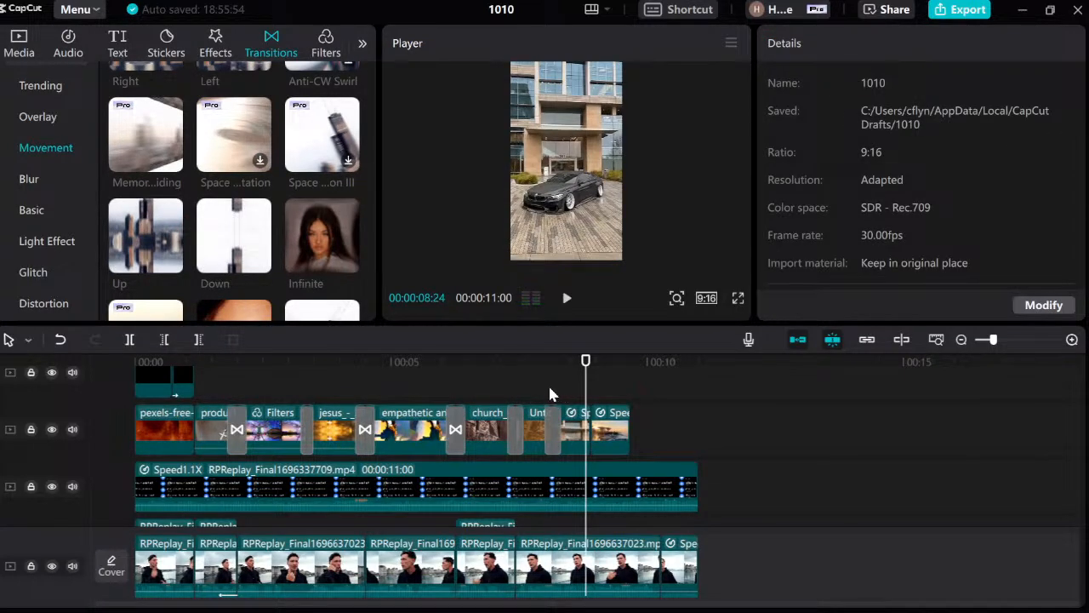
Try the Down transition at the cut from the pharaoh relief to the parked car, and restore the Up transition.
left_click(546, 395)
left_click(549, 430)
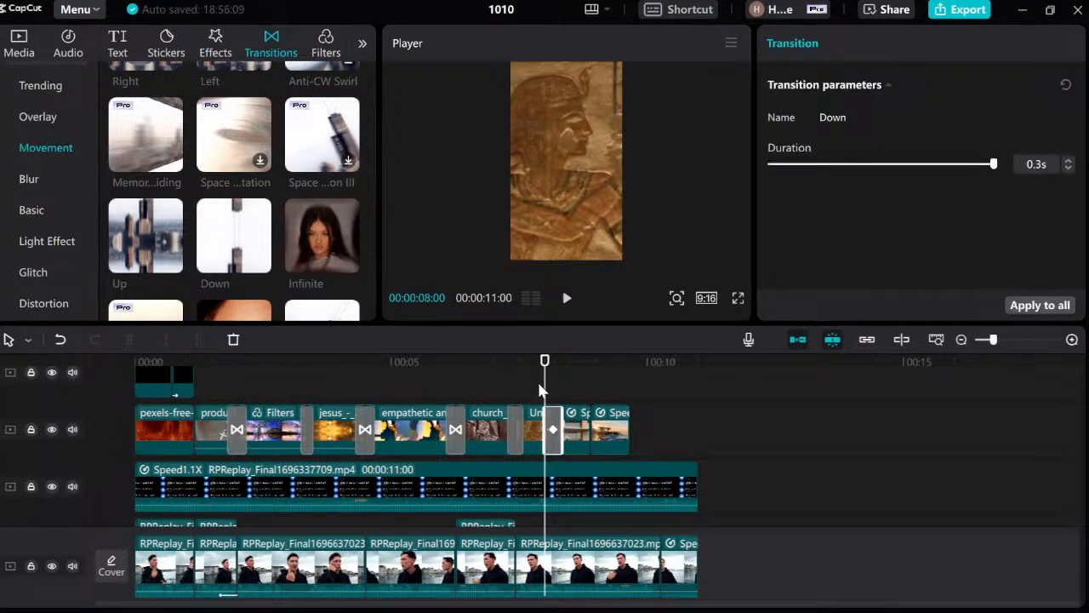
left_click(539, 393)
key("space")
left_click(542, 393)
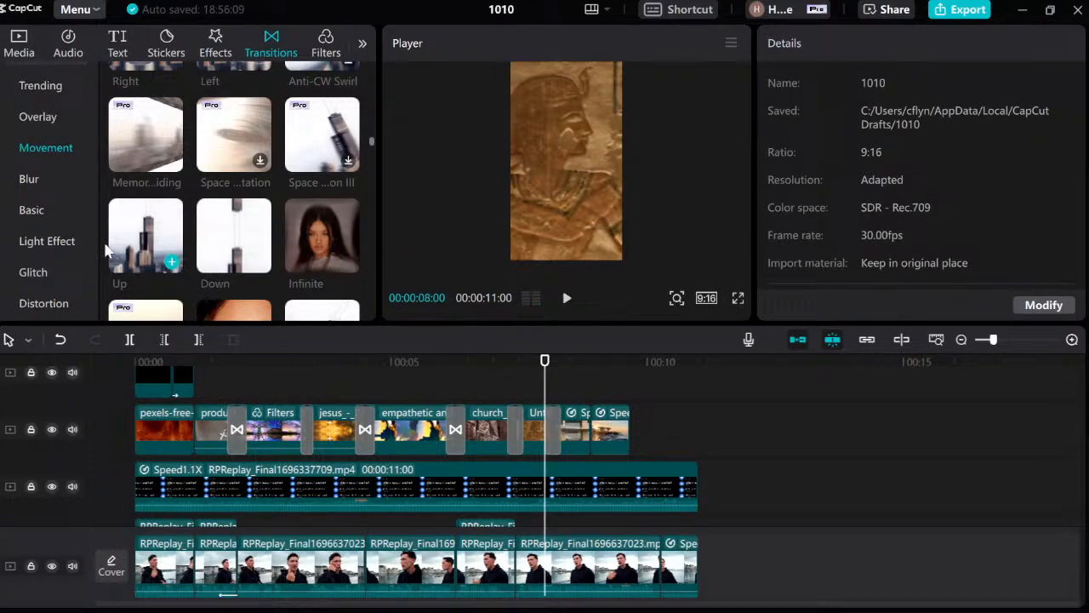
left_click_drag(145, 236, 542, 400)
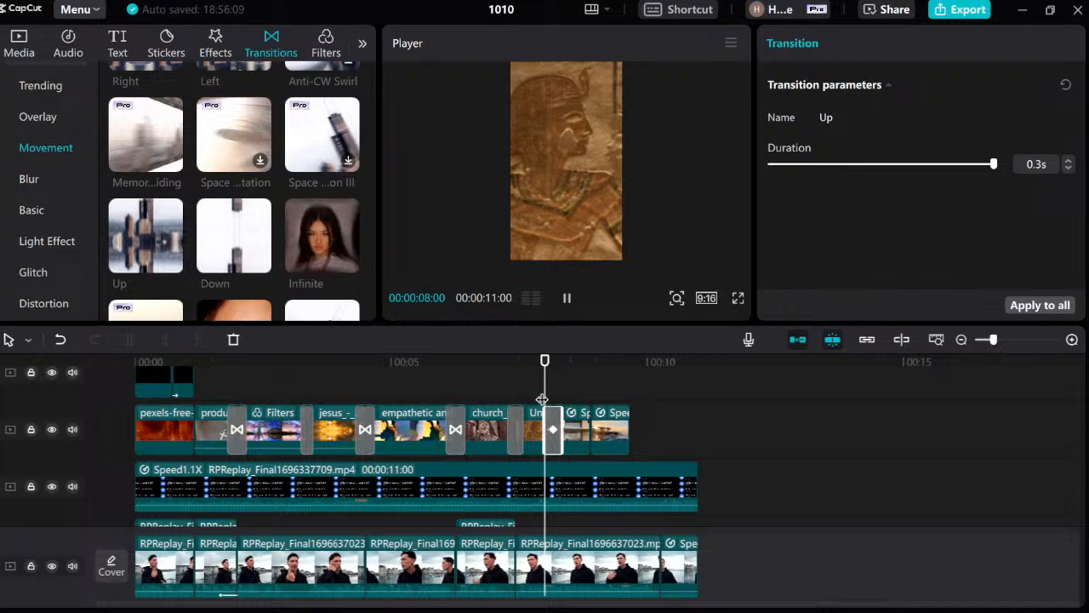
left_click(585, 394)
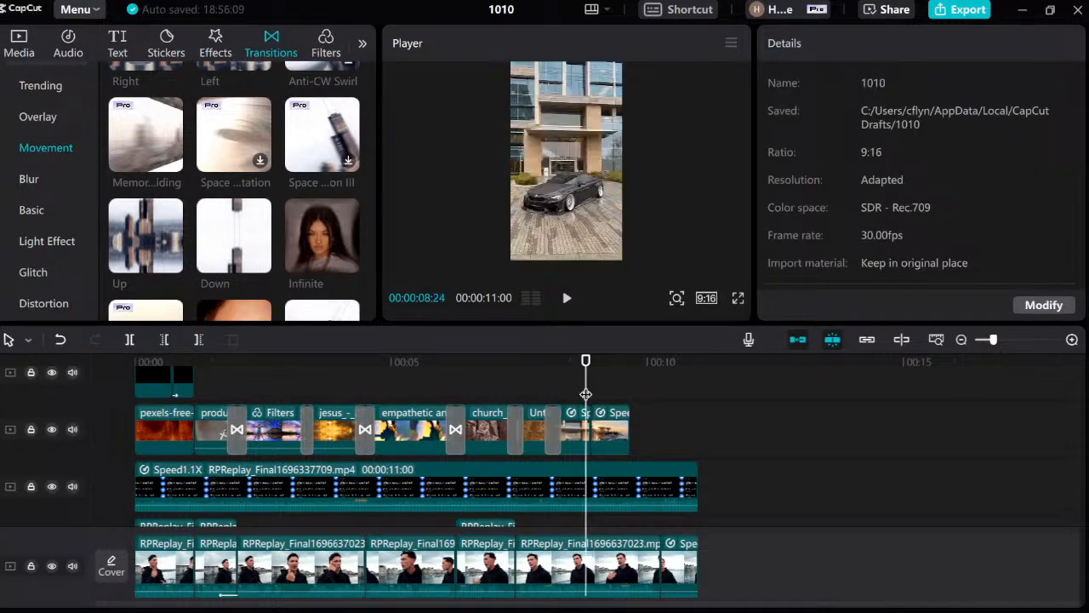
Add the Left movement transition between the parked car and sunset terrace clips and replay the cuts from the church carving onward.
scroll(271, 139, "up", 1)
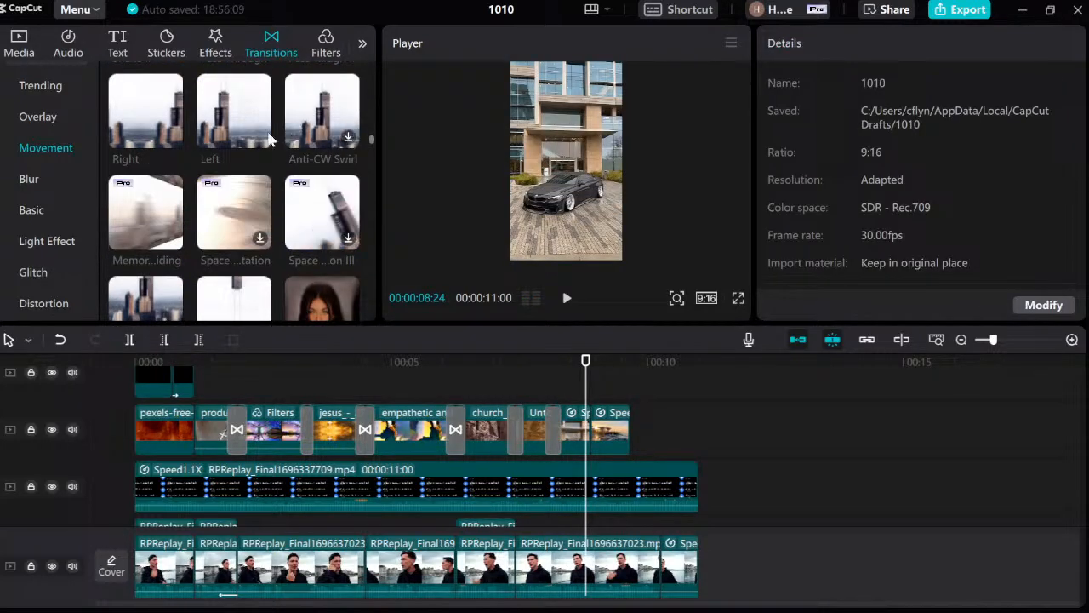
mouse_move(230, 130)
left_click_drag(227, 129, 584, 412)
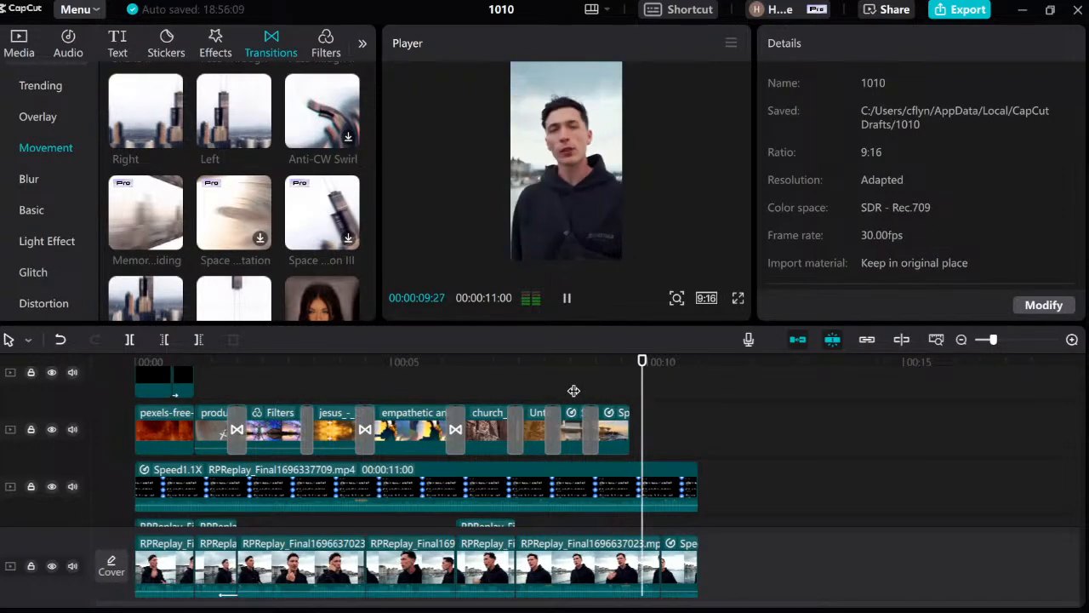
left_click(593, 432)
left_click_drag(506, 389, 499, 389)
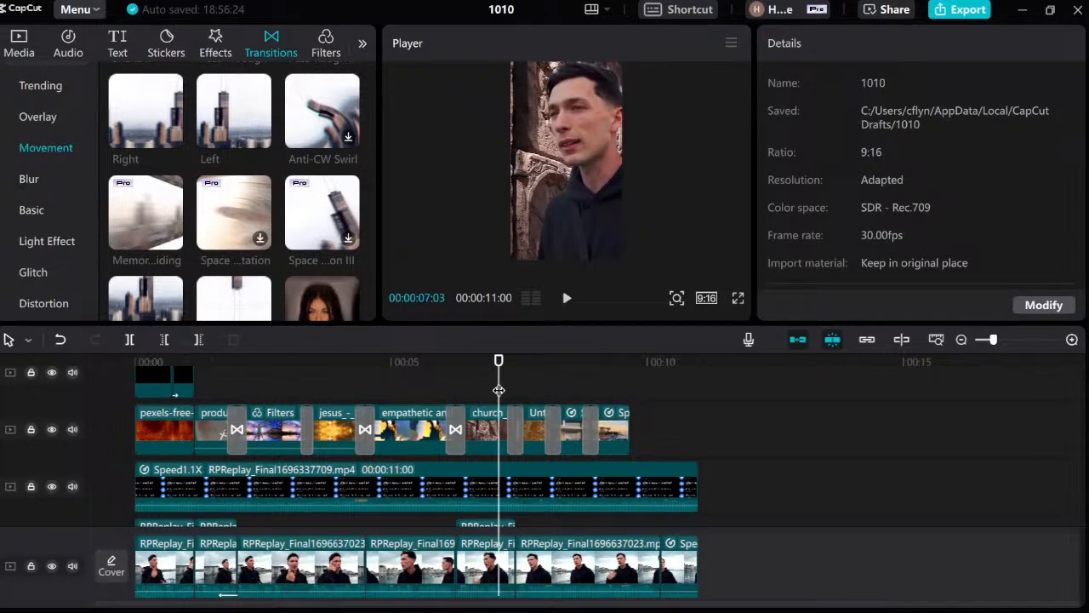
key("space")
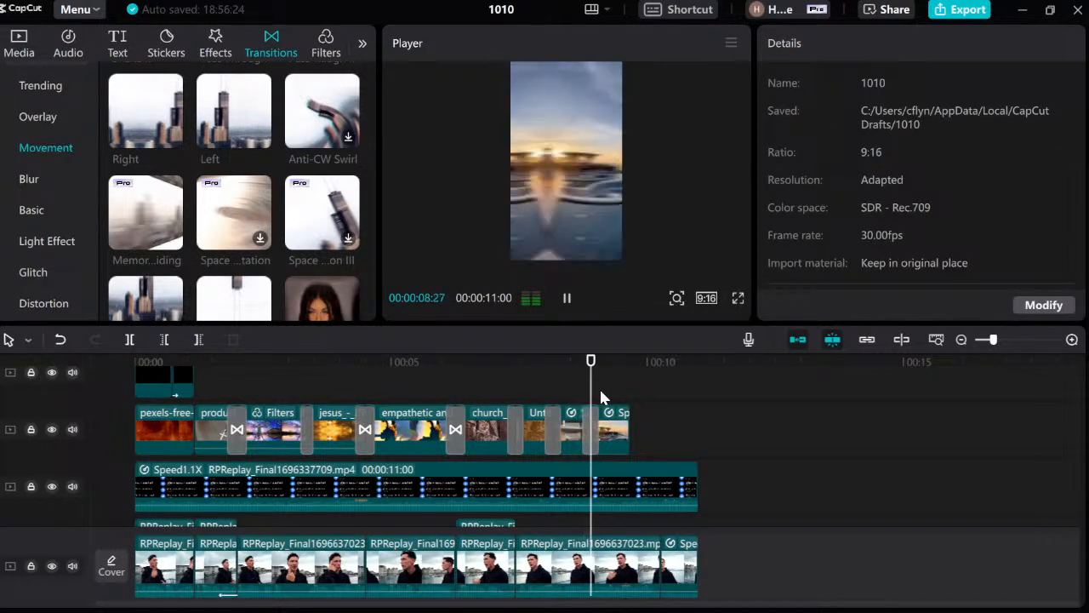
Split the main-track talking clip at the point where the sunset terrace background clip ends.
left_click(627, 391)
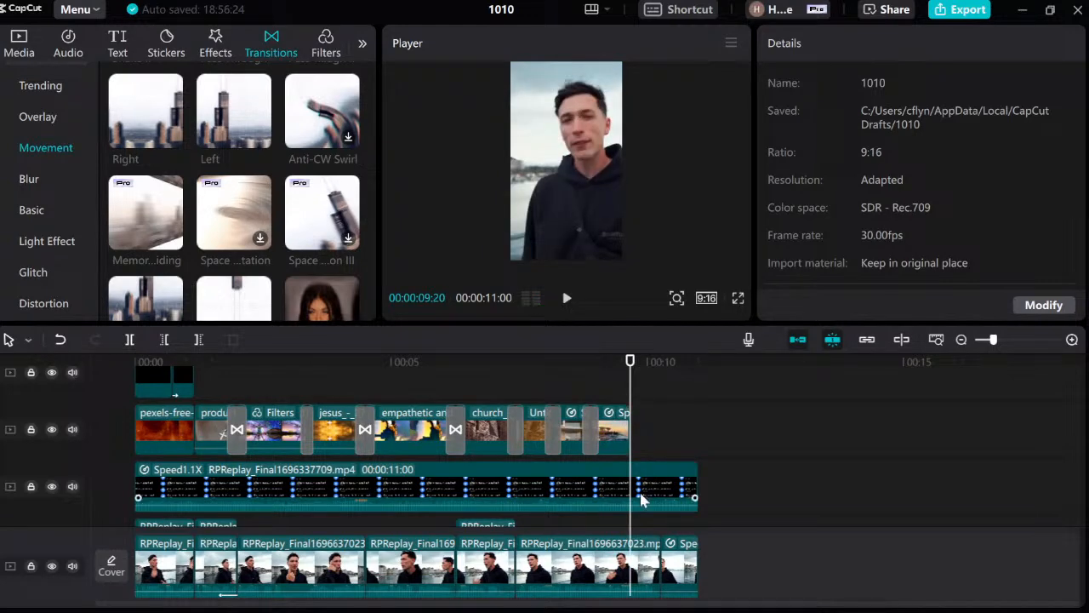
scroll(677, 432, "down", 3)
left_click(628, 516)
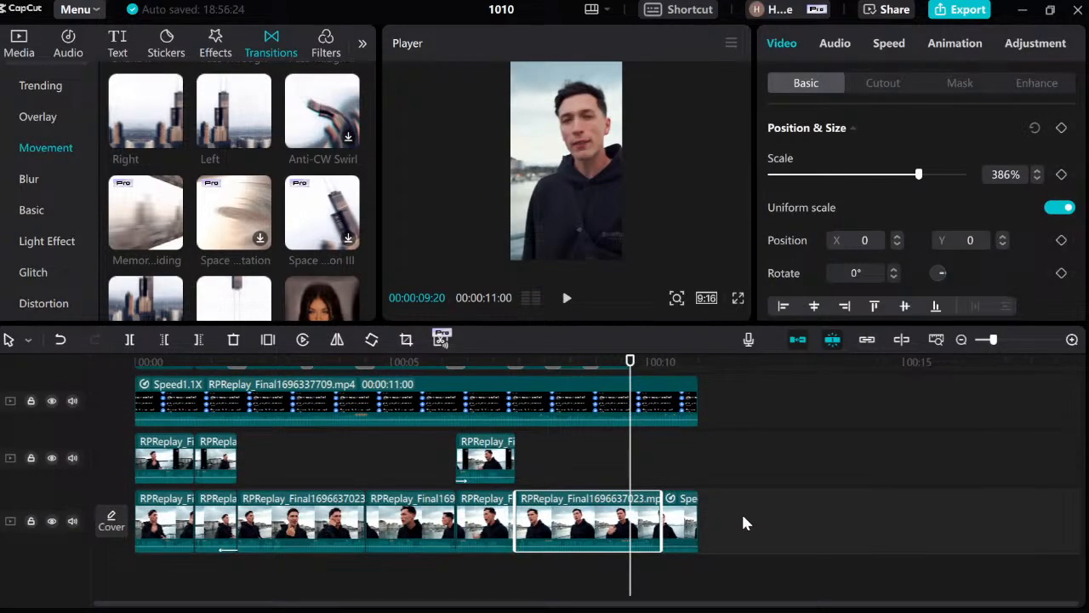
key("ctrl+b")
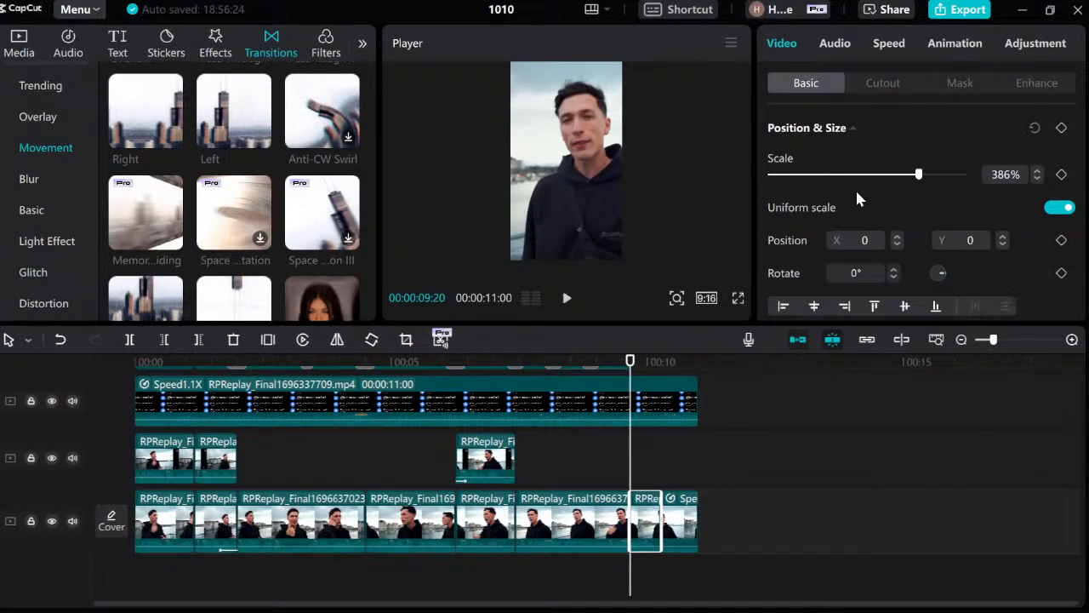
Apply the Unfold entrance animation with a 0.2 s duration to the talking segment that starts after the sunset terrace clip.
left_click(835, 44)
left_click(953, 43)
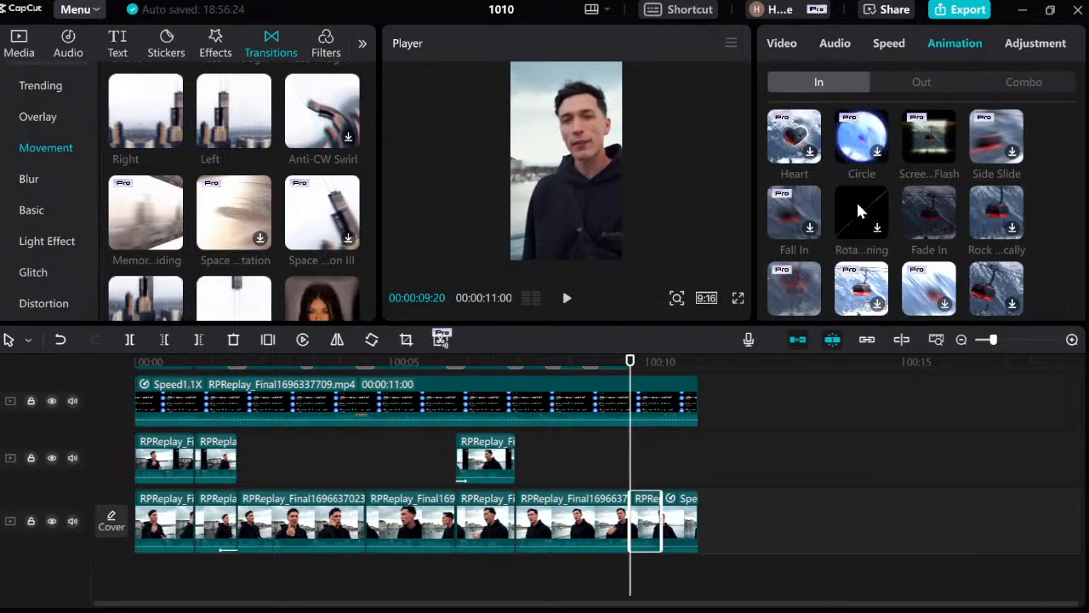
scroll(936, 230, "down", 1)
scroll(919, 234, "up", 3)
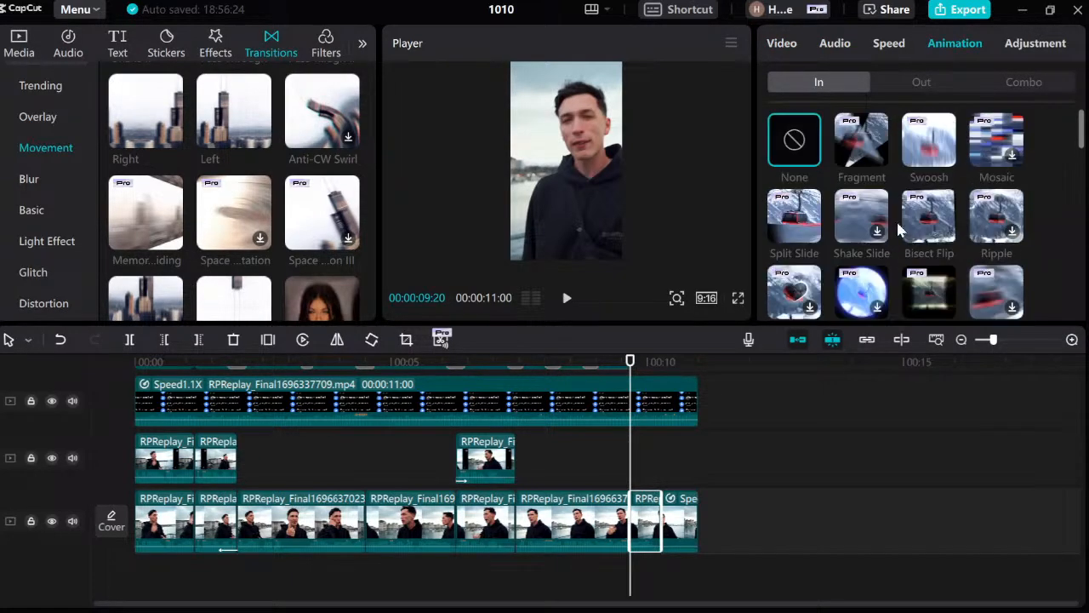
scroll(894, 217, "down", 1)
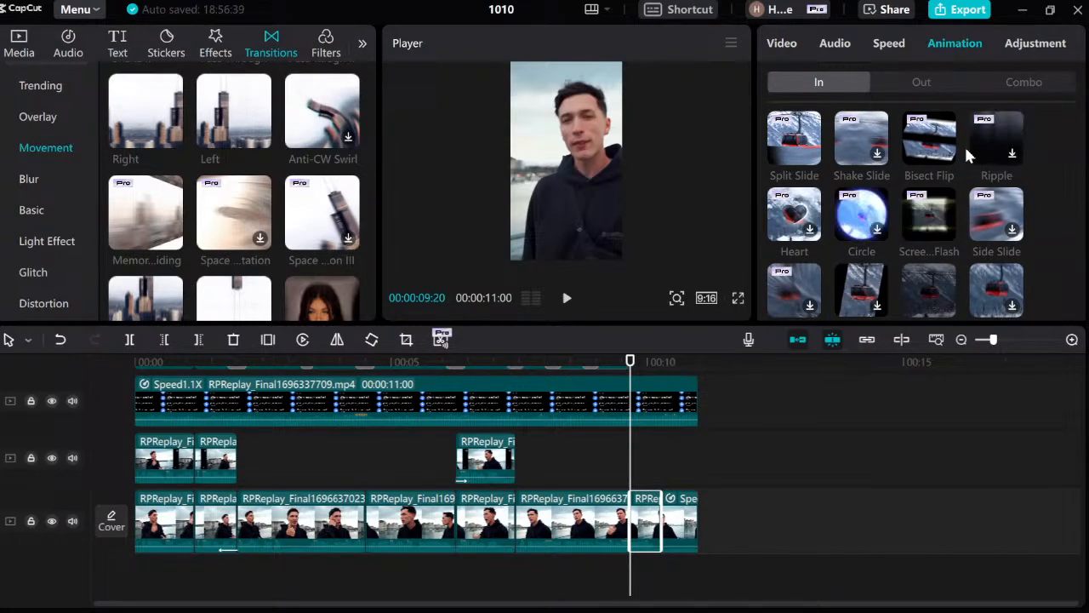
scroll(798, 228, "down", 1)
scroll(987, 268, "down", 1)
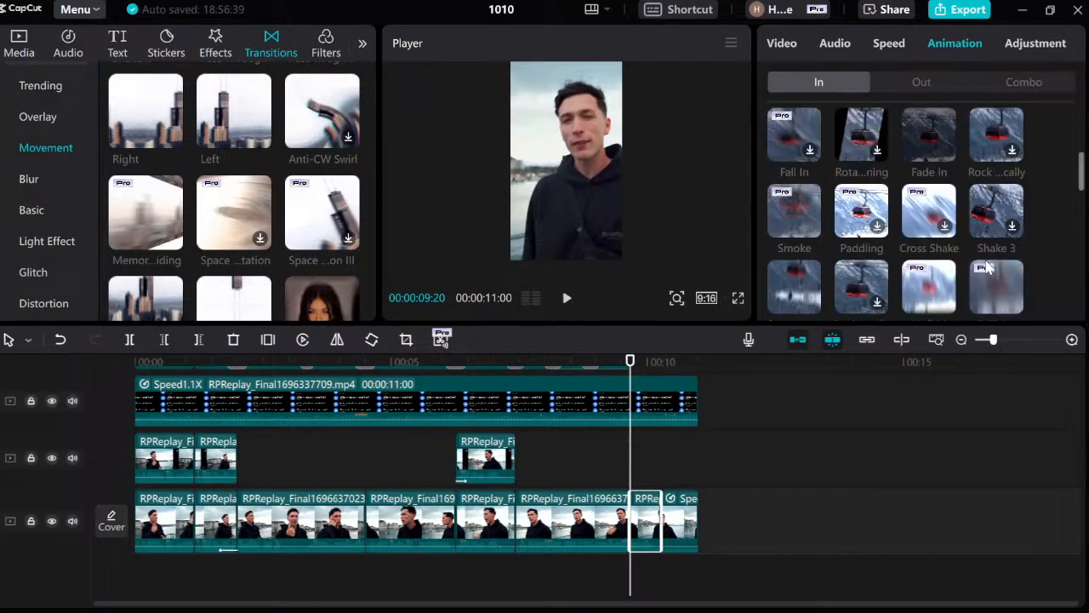
scroll(867, 242, "down", 2)
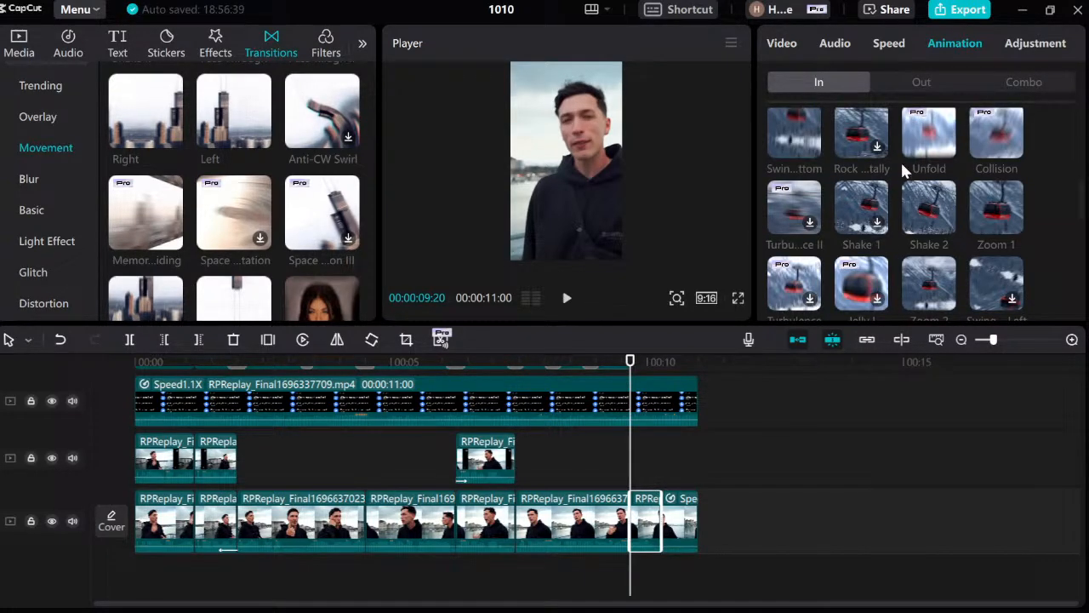
left_click(924, 152)
left_click_drag(1043, 302, 946, 304)
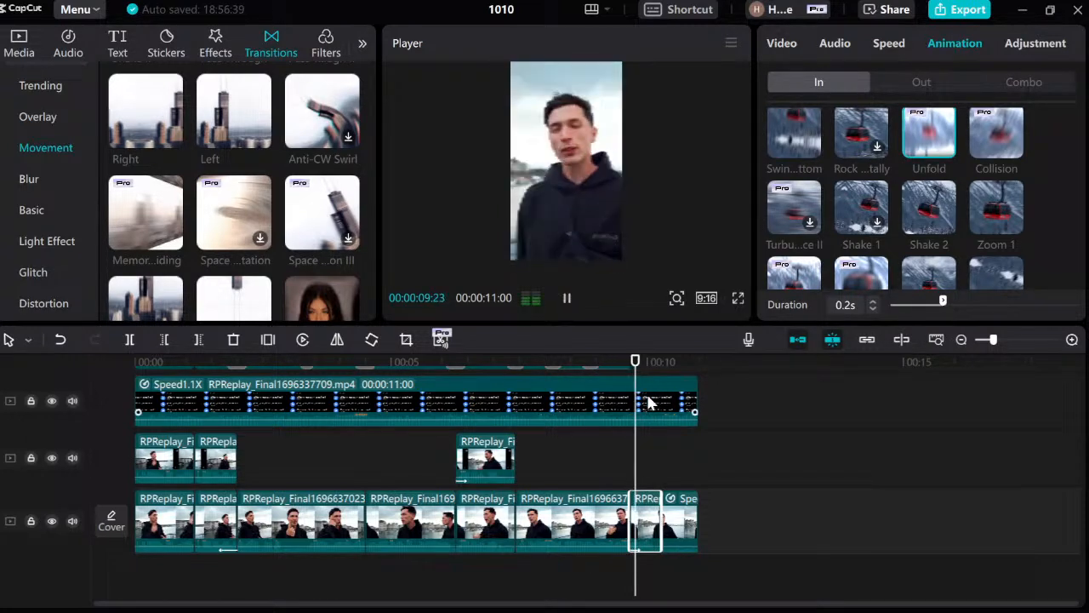
left_click(620, 452)
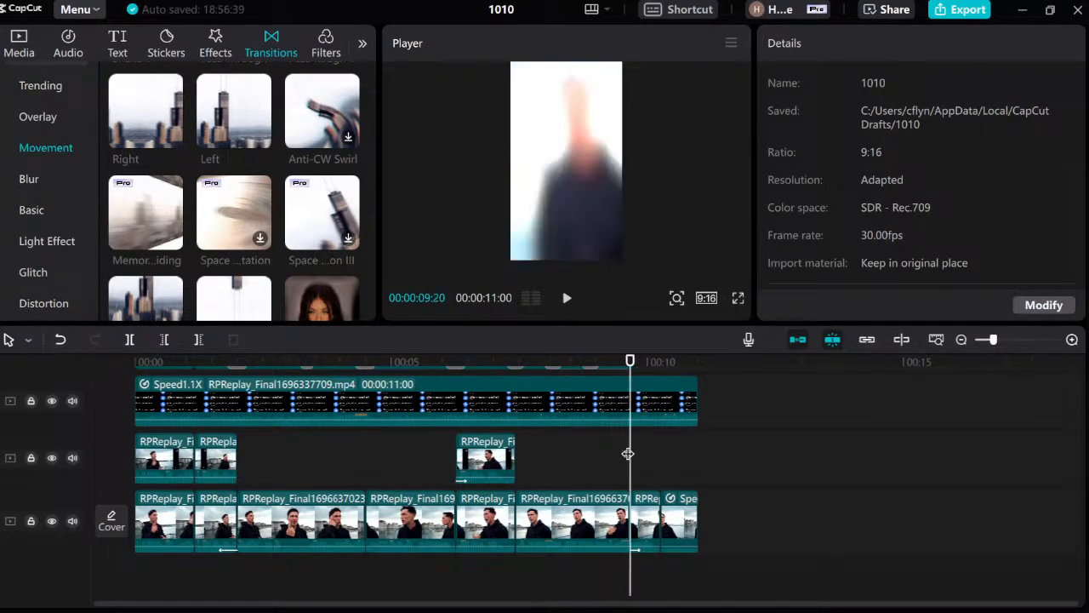
Give the sunset terrace background clip the Mini Zoom exit animation with a 0.2 s duration.
scroll(622, 445, "up", 2)
left_click(619, 407)
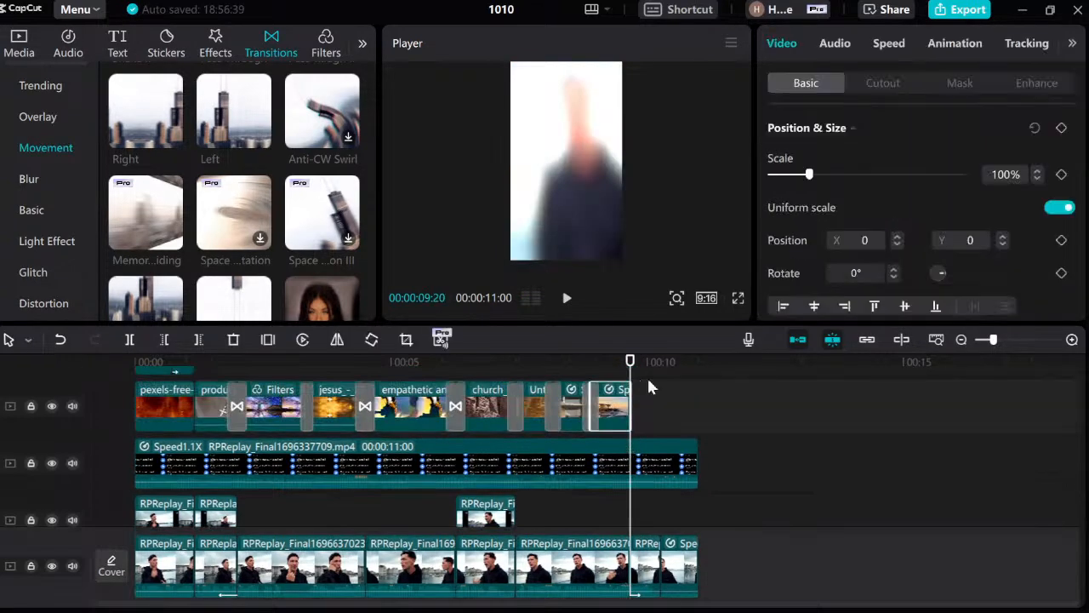
left_click(951, 47)
left_click(921, 82)
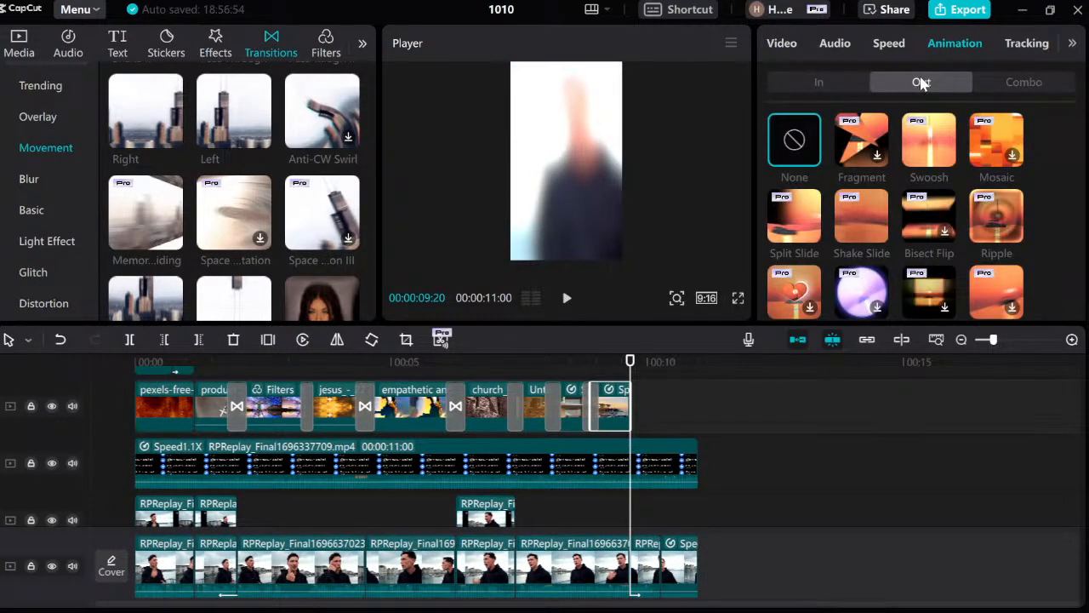
scroll(1004, 258, "down", 5)
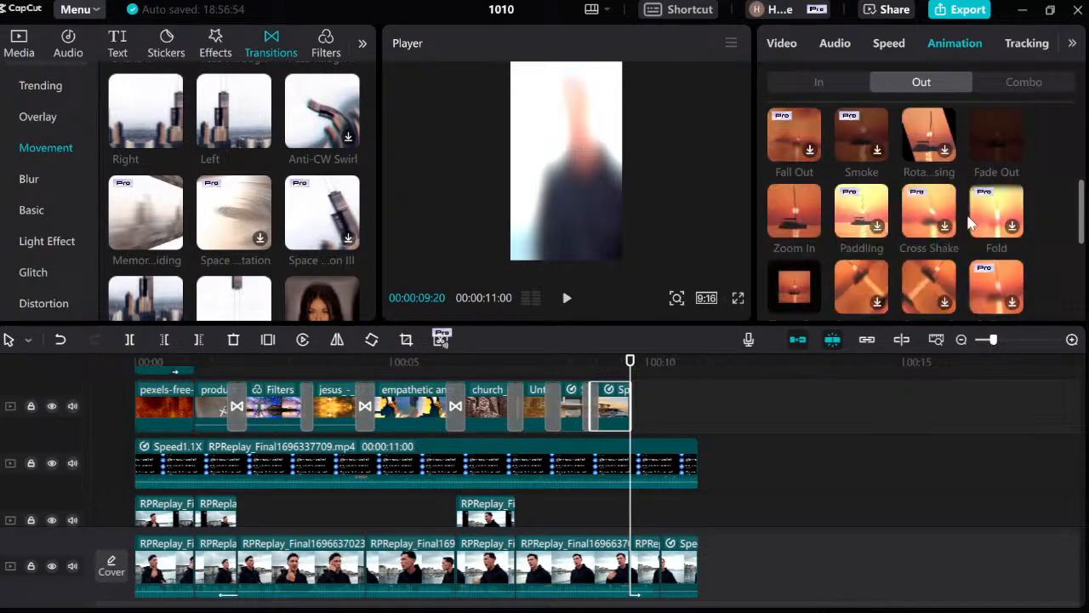
scroll(919, 238, "down", 2)
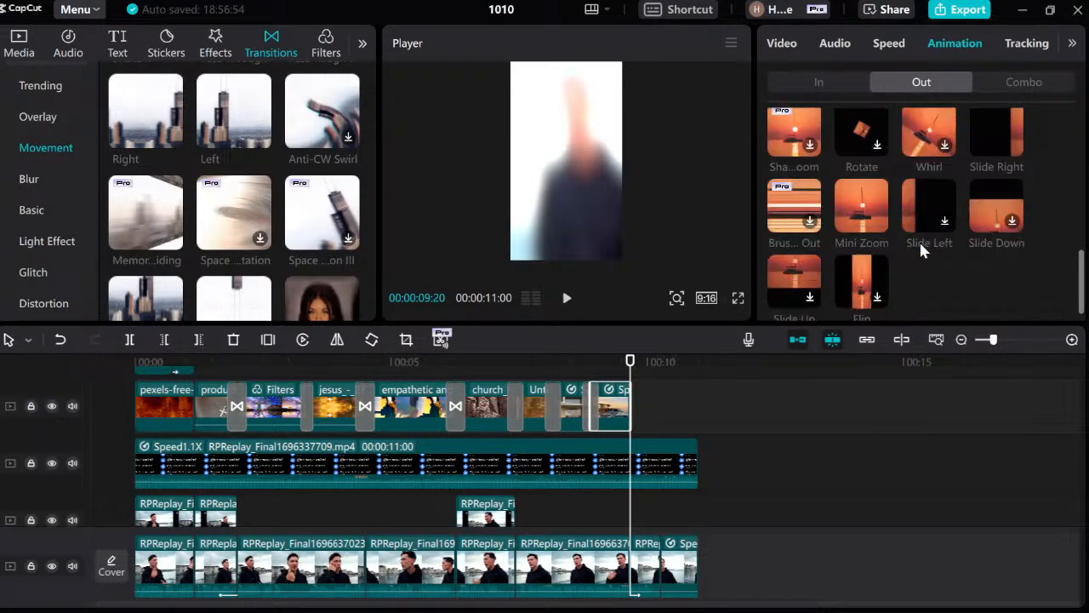
left_click(868, 224)
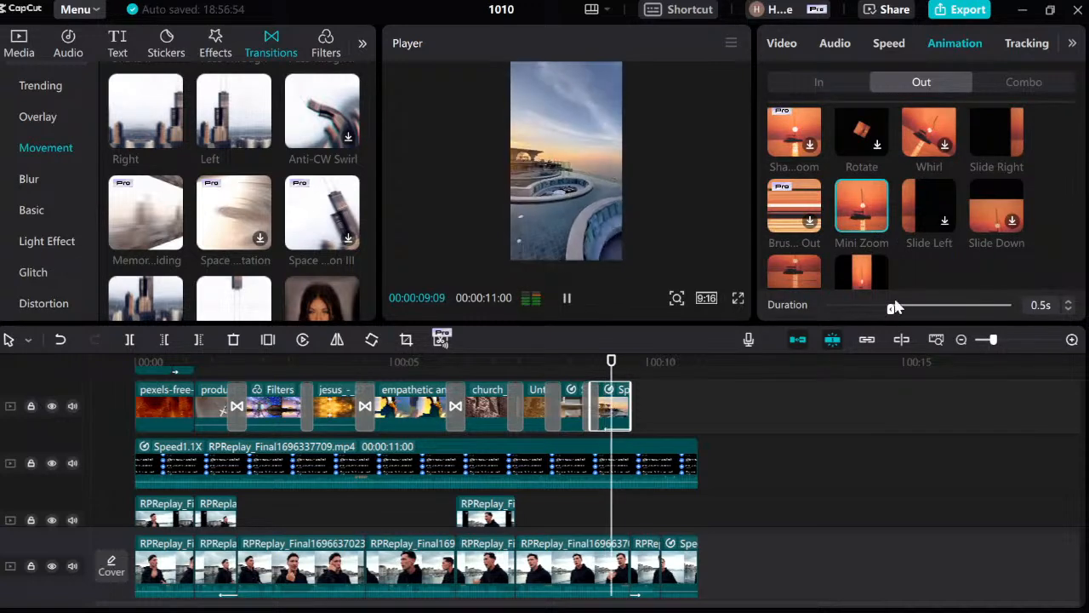
left_click_drag(893, 308, 954, 312)
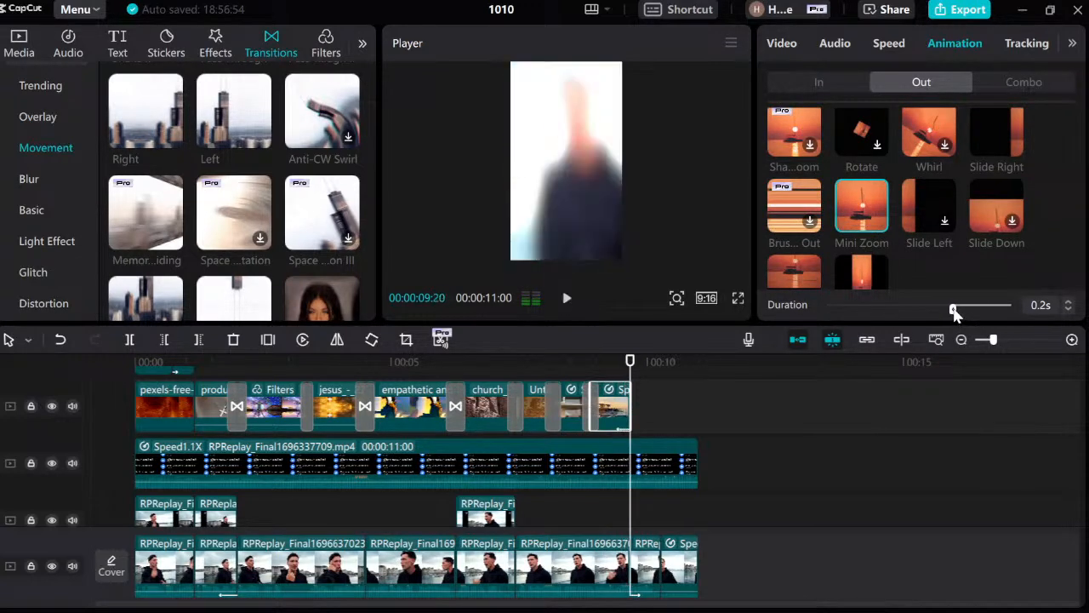
Play back the change from the sunset terrace to the talking footage, and replay the ending from the parked car clip.
left_click(596, 375)
key("space")
left_click(596, 374)
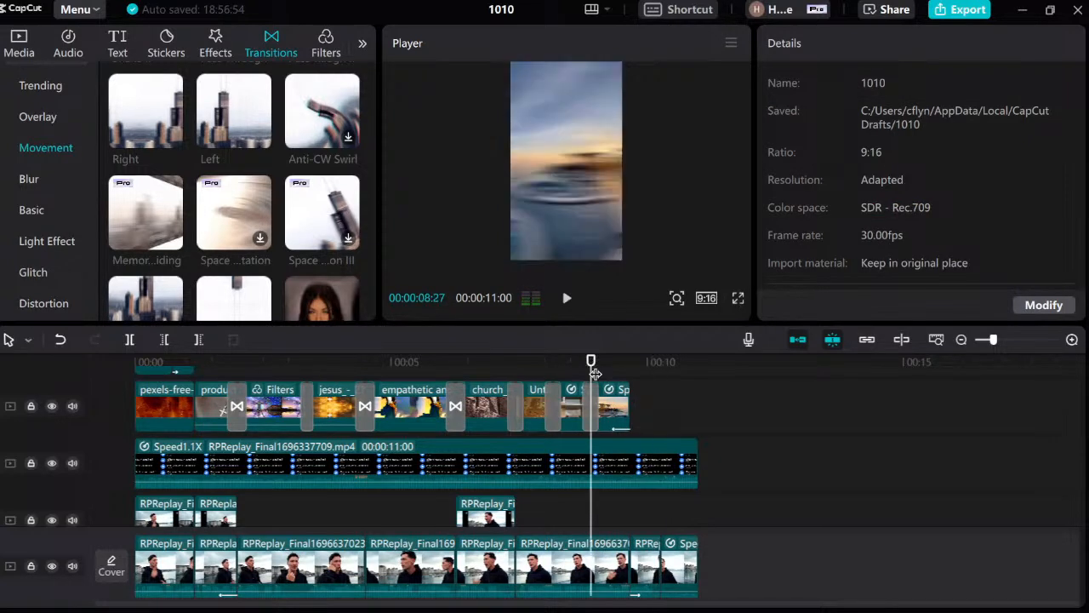
key("space")
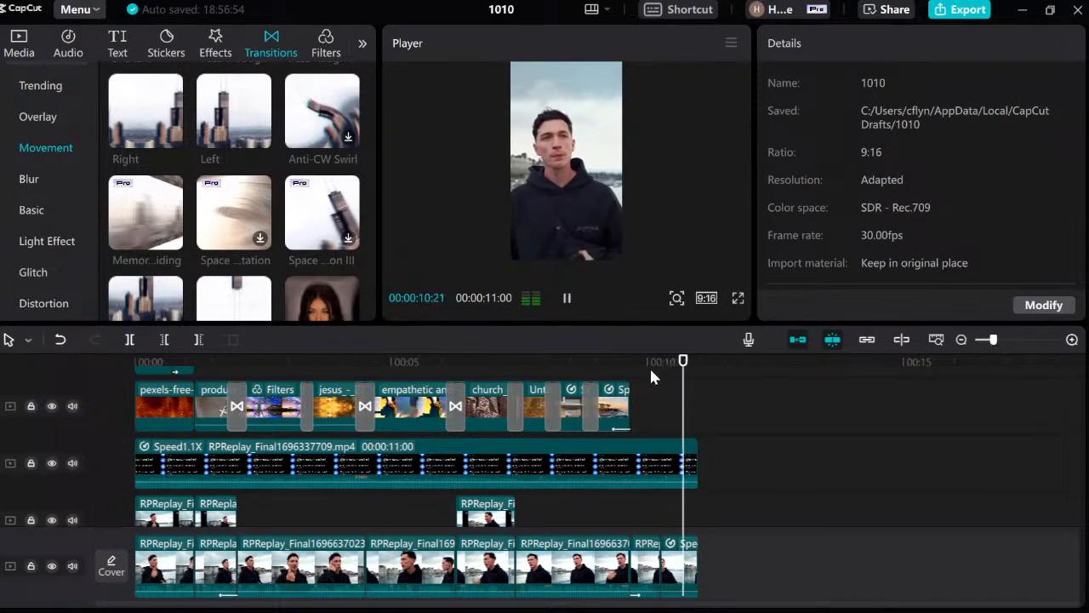
left_click(631, 375)
left_click(549, 386)
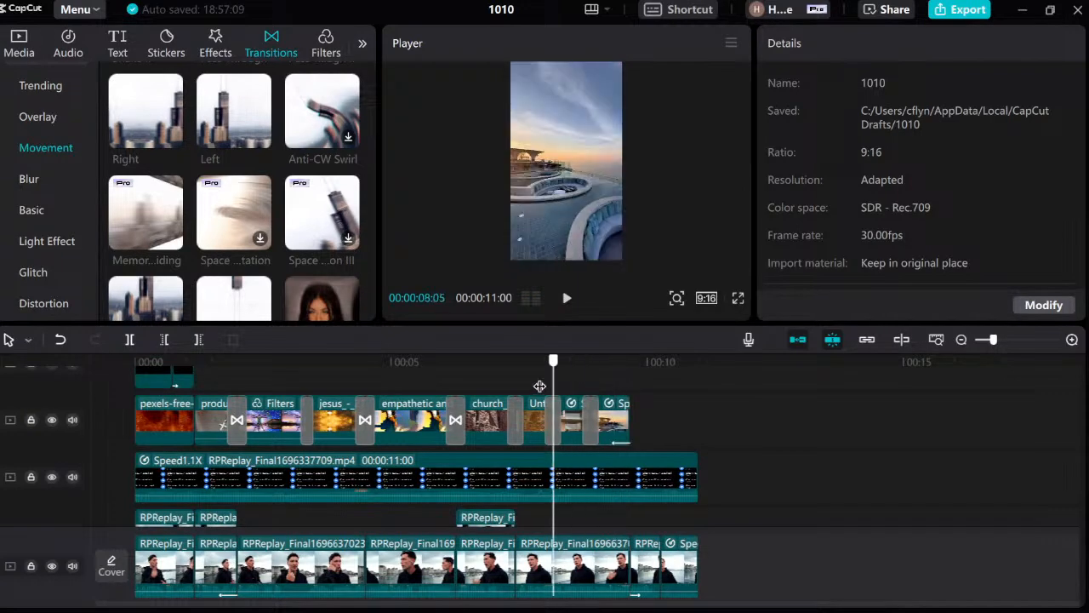
mouse_move(539, 386)
left_mouse_down()
mouse_move(382, 383)
mouse_move(629, 378)
mouse_move(554, 376)
left_mouse_up()
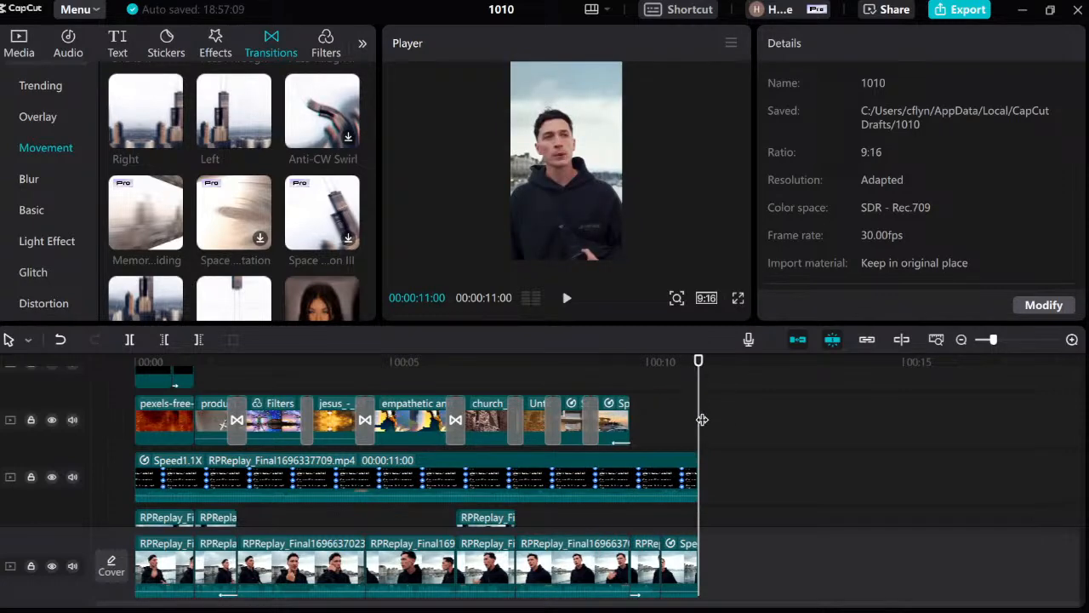
scroll(706, 408, "up", 1)
scroll(725, 402, "up", 2)
scroll(723, 404, "down", 4)
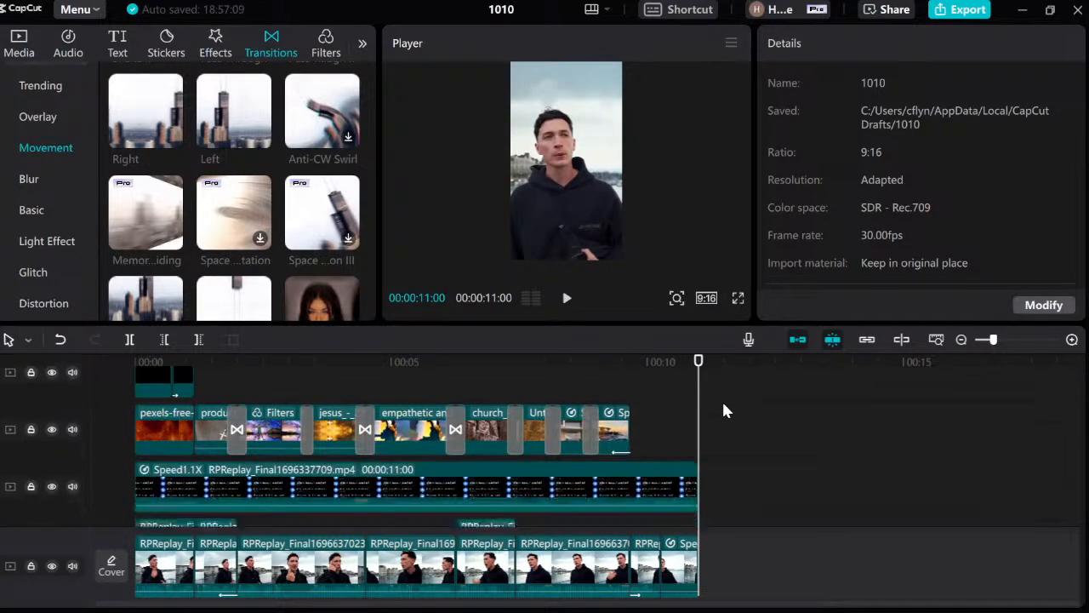
scroll(719, 391, "up", 4)
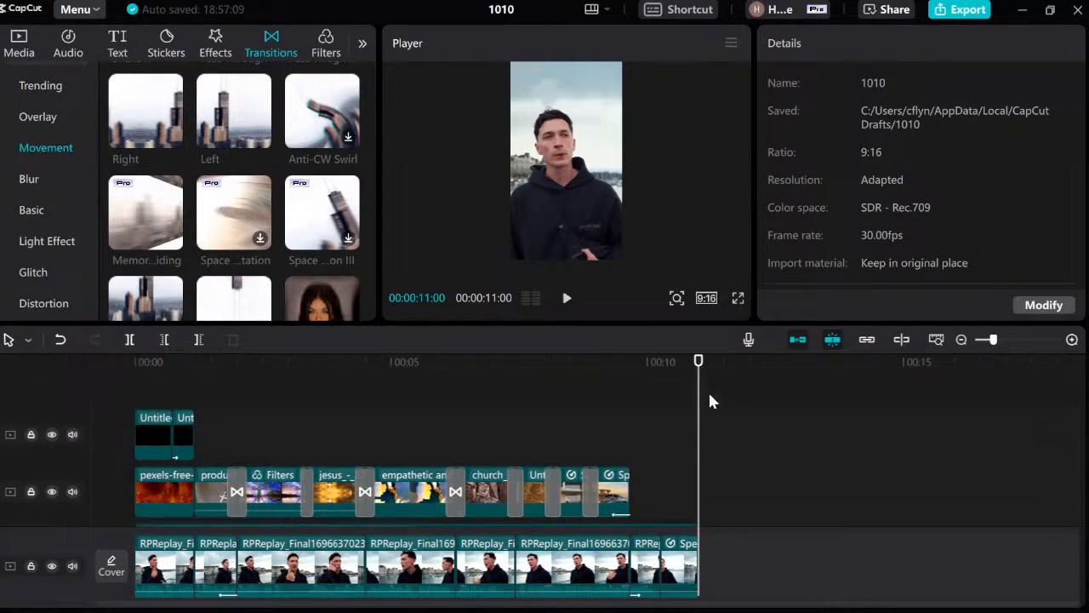
Review the background clips at several points along the timeline and look over the trending transitions.
scroll(708, 389, "down", 3)
scroll(710, 396, "up", 3)
left_click(443, 403)
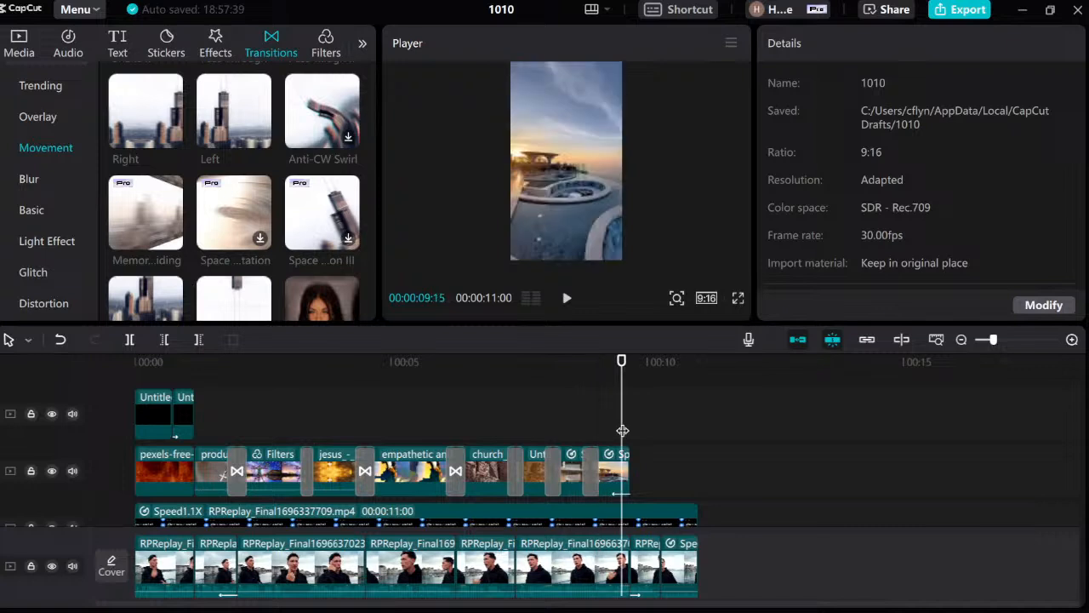
left_click(515, 419)
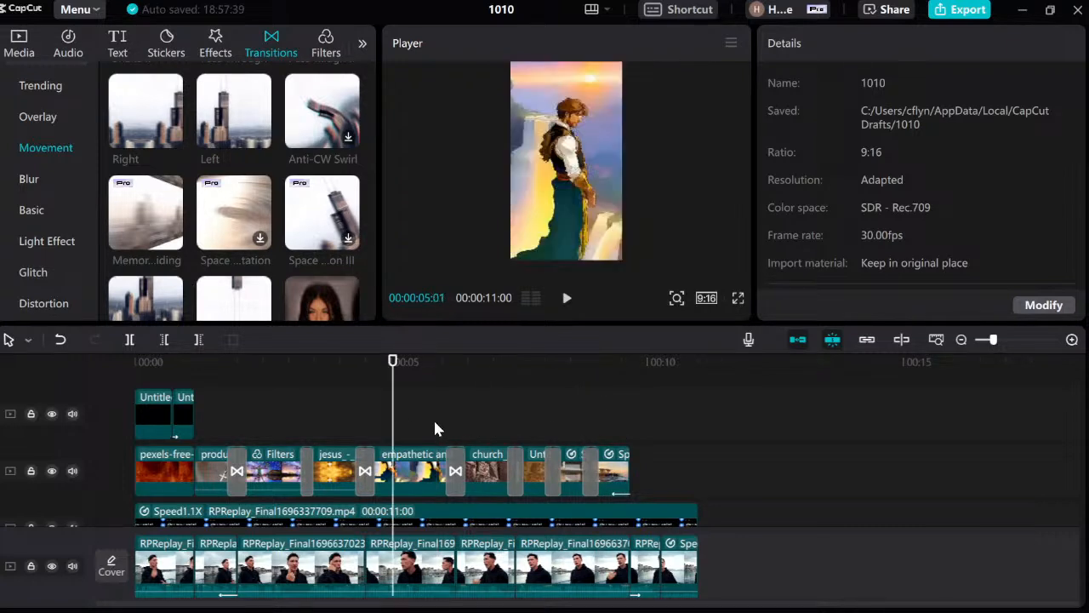
left_click(497, 426)
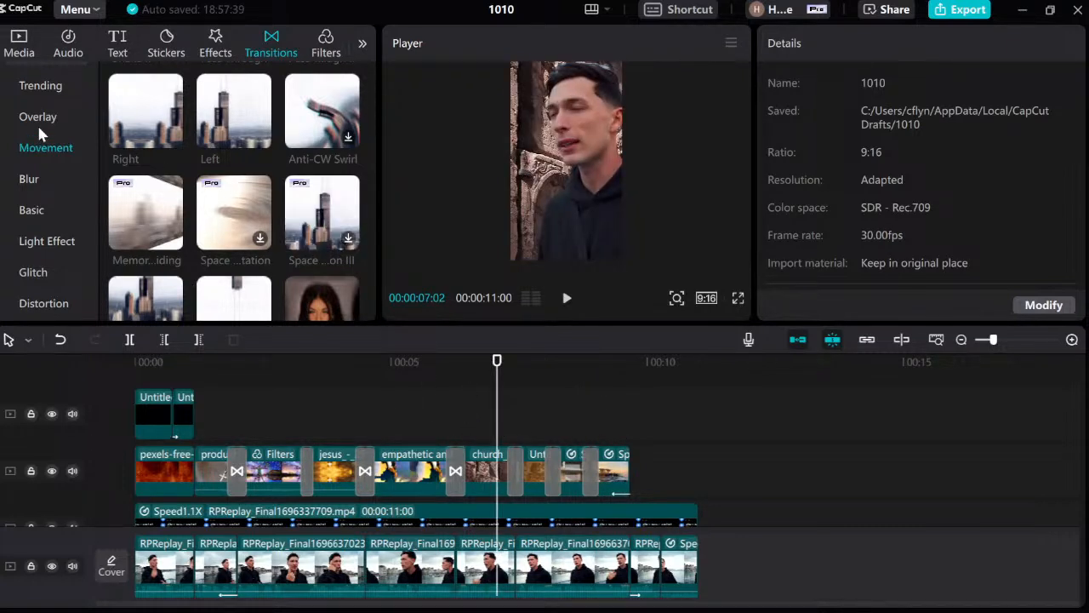
left_click_drag(553, 425, 220, 432)
scroll(238, 153, "up", 10)
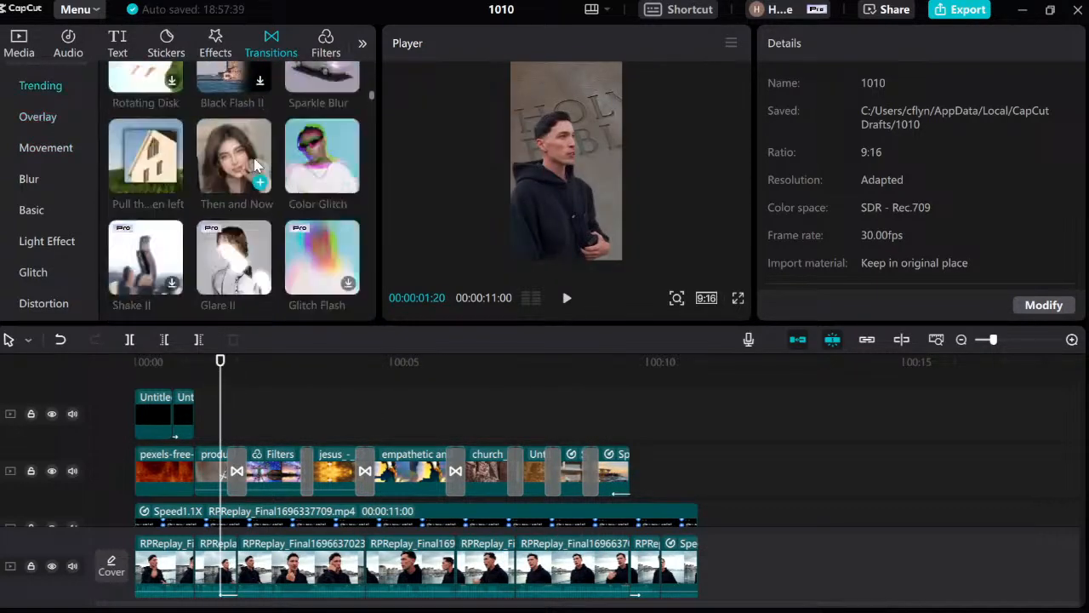
scroll(253, 154, "up", 2)
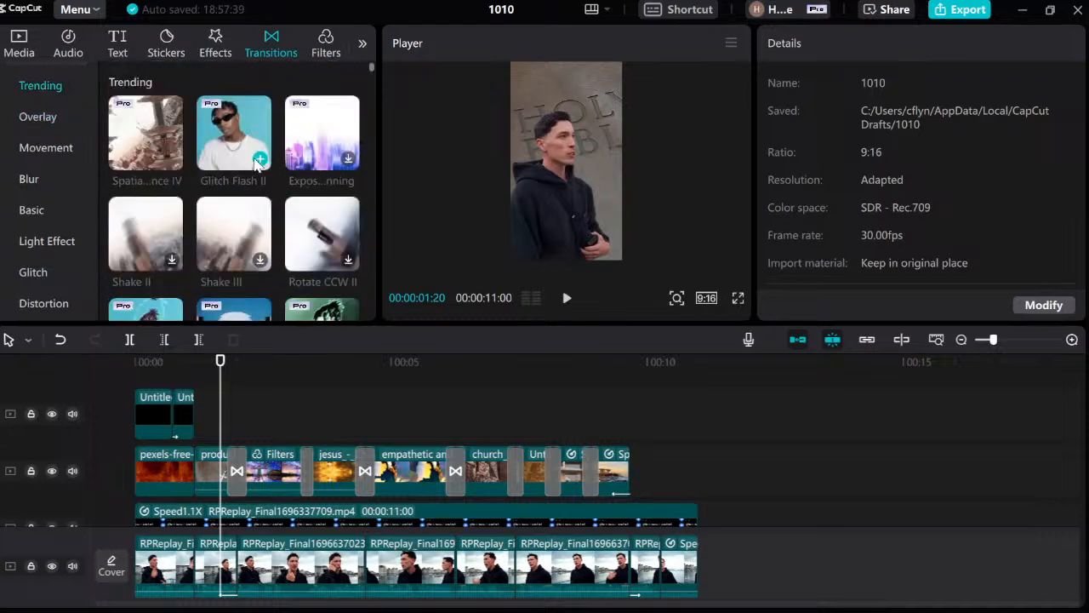
Apply the Play Pendulum effect to the Egyptian relief background clip between the church clip and the parked car clip.
left_click(215, 45)
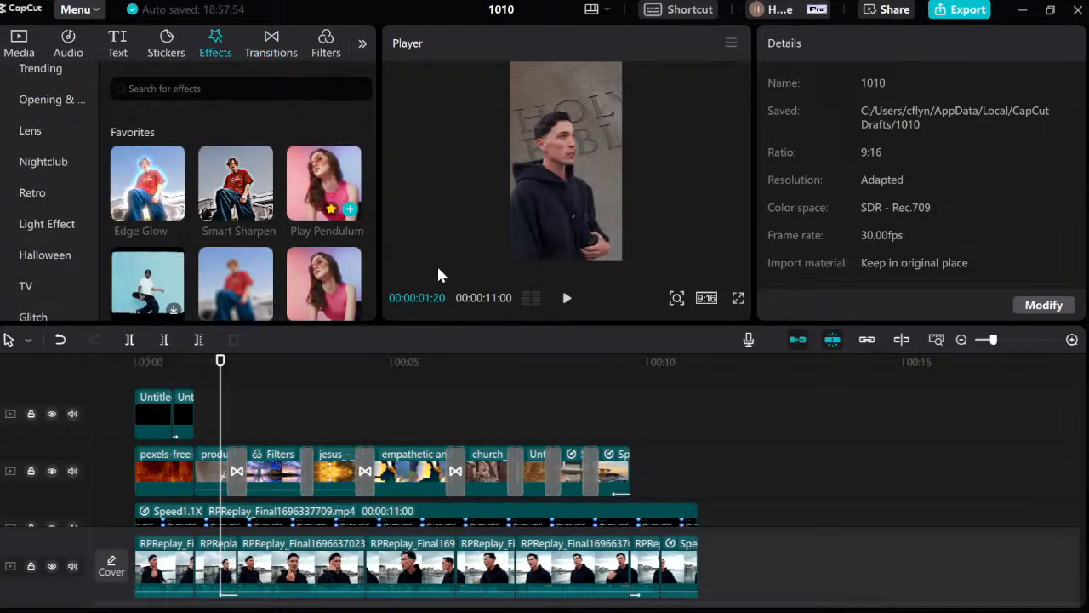
left_click(517, 411)
left_click_drag(321, 204, 528, 465)
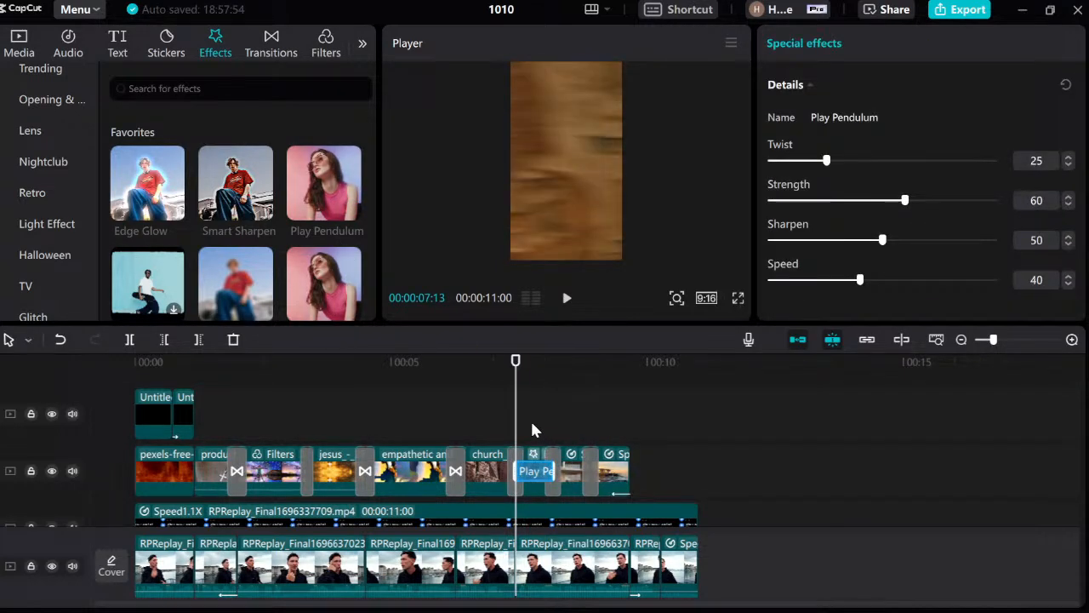
left_click(530, 418)
left_click(532, 473)
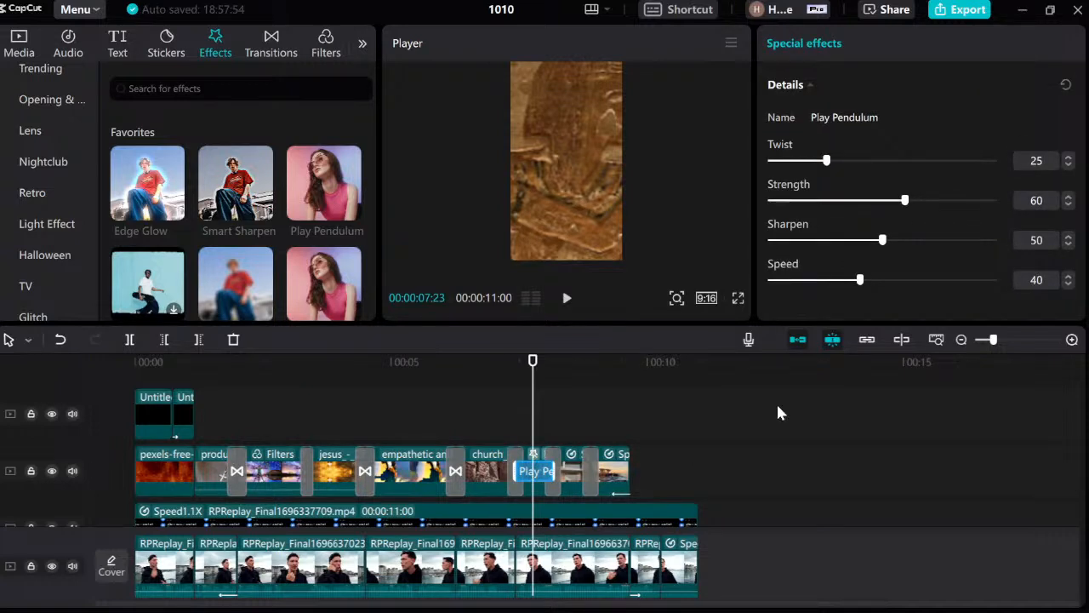
Set the relief clip's Play Pendulum effect to Twist 10, Strength 30, Sharpen 10 and Speed 33, and play it back.
left_click_drag(830, 168, 797, 168)
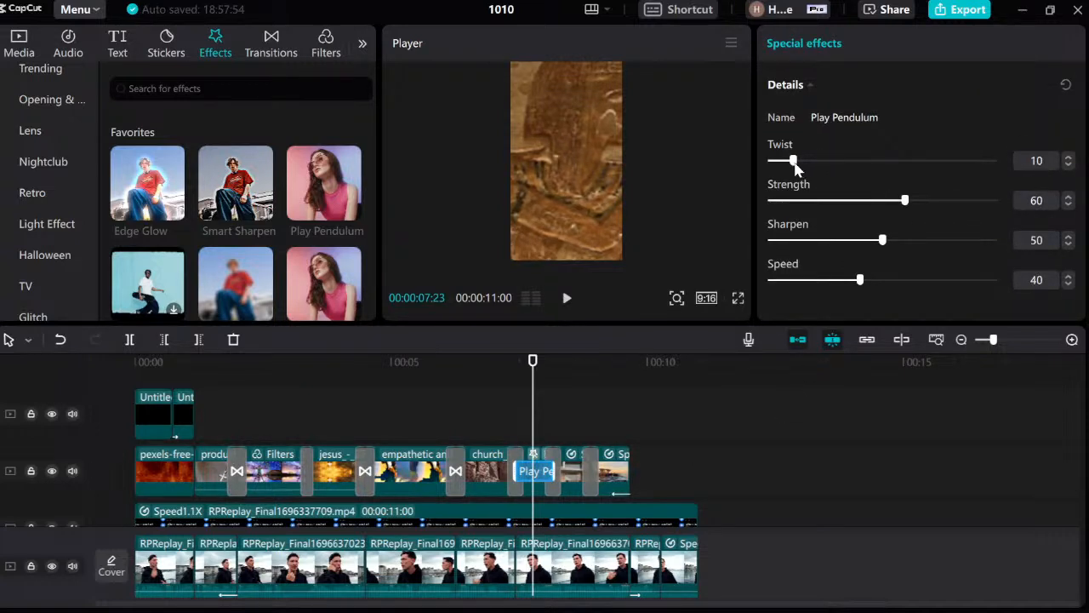
left_click_drag(900, 205, 838, 210)
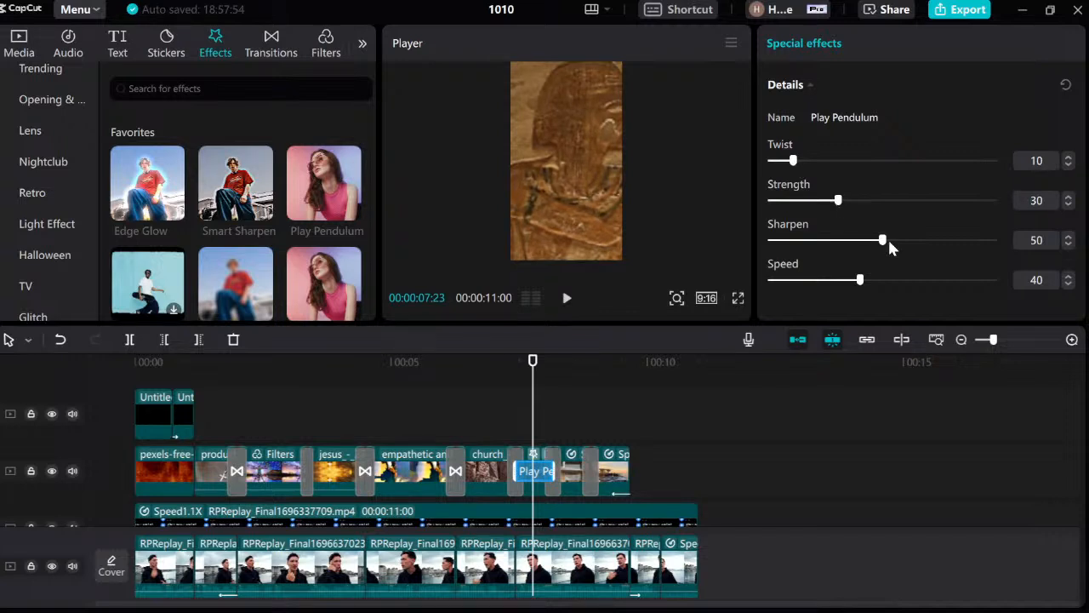
left_click_drag(883, 240, 794, 256)
mouse_move(851, 280)
left_mouse_down()
mouse_move(831, 284)
mouse_move(841, 287)
left_mouse_up()
left_click(522, 414)
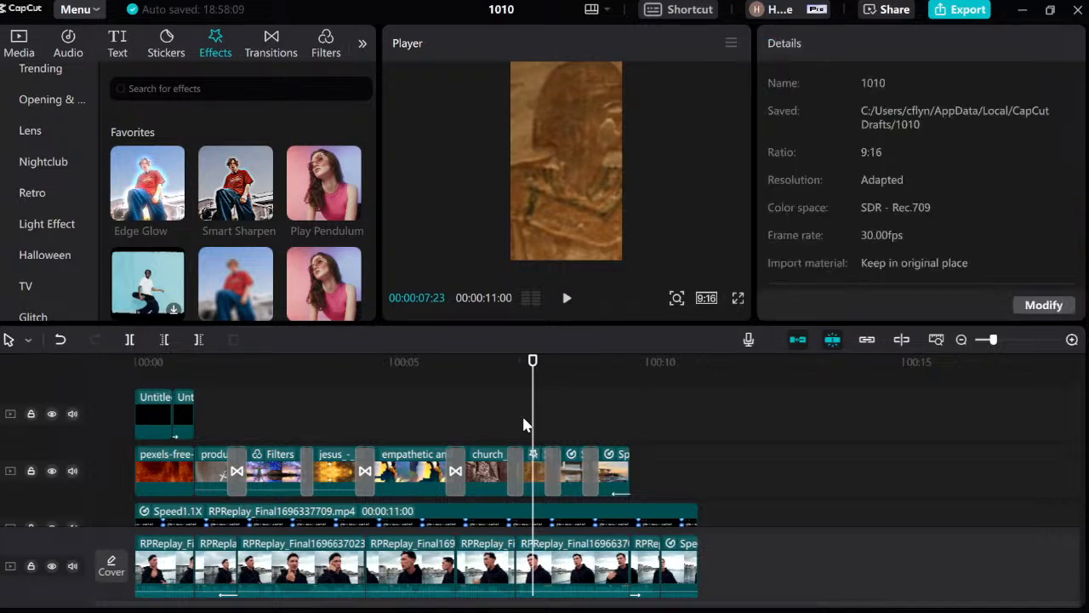
left_click(516, 425)
key("space")
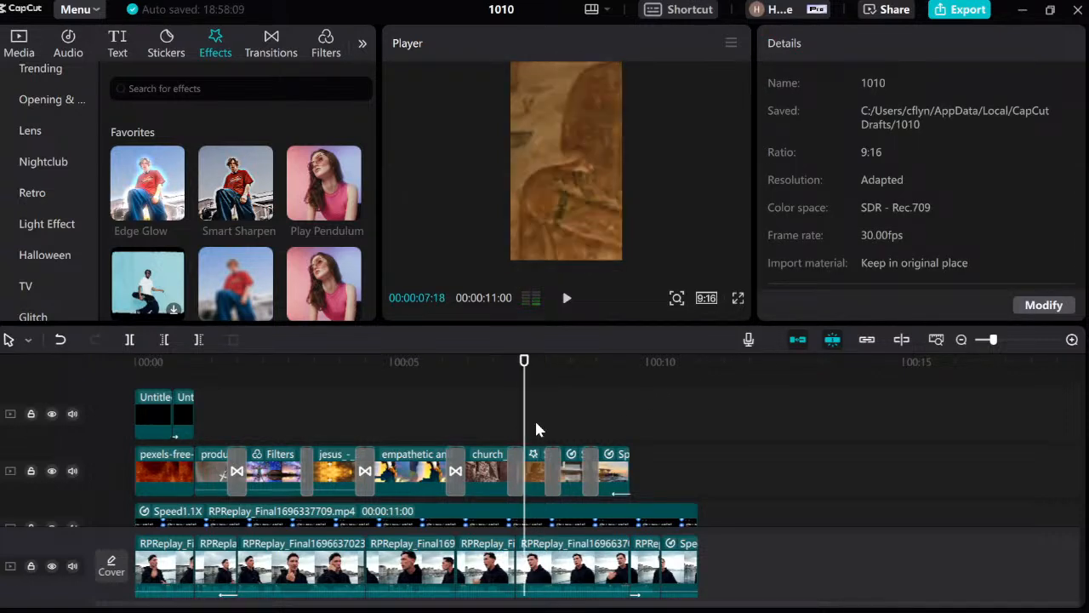
Lower the relief clip's Play Pendulum strength to 5 and replay the clip.
left_click(536, 471)
left_click_drag(833, 199, 778, 203)
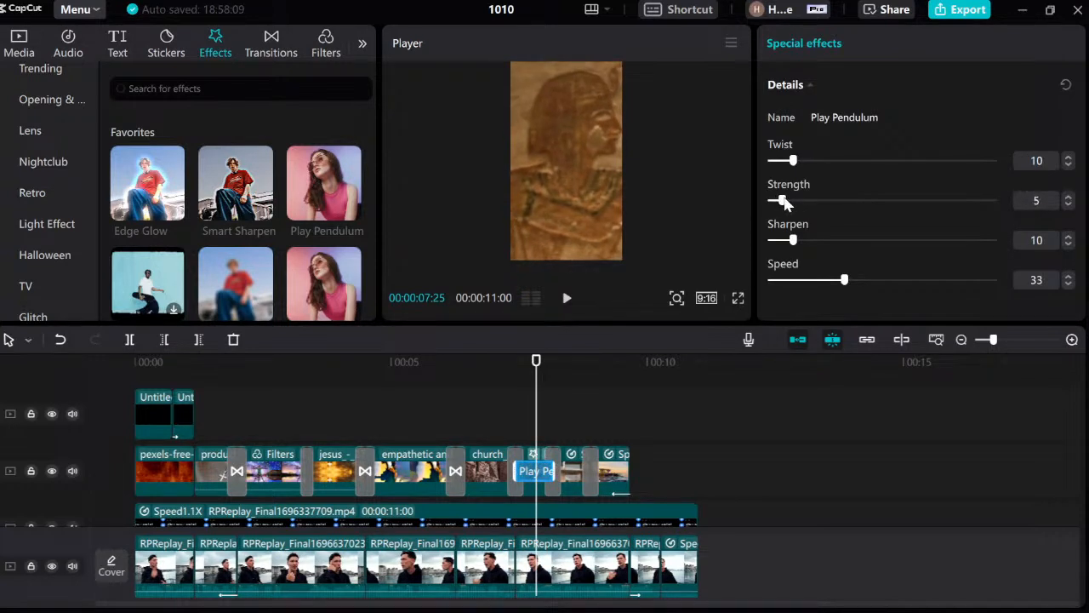
left_click(567, 407)
left_click(519, 418)
key("space")
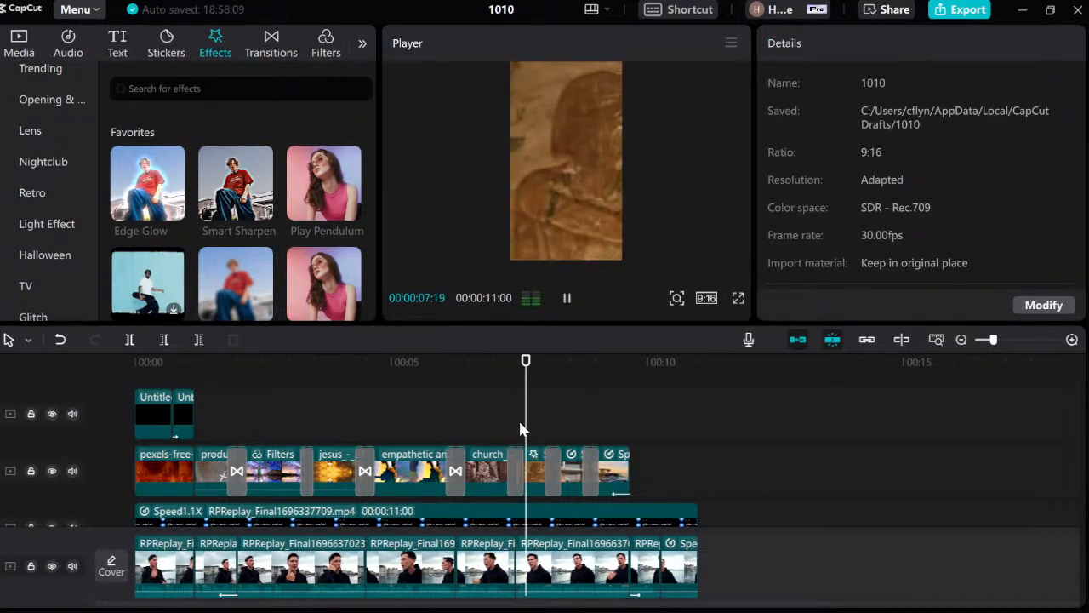
key("space")
Set the relief clip's Play Pendulum speed to 65 and twist to 3, and replay it together with the preceding church clip.
left_click(525, 453)
left_click(530, 459)
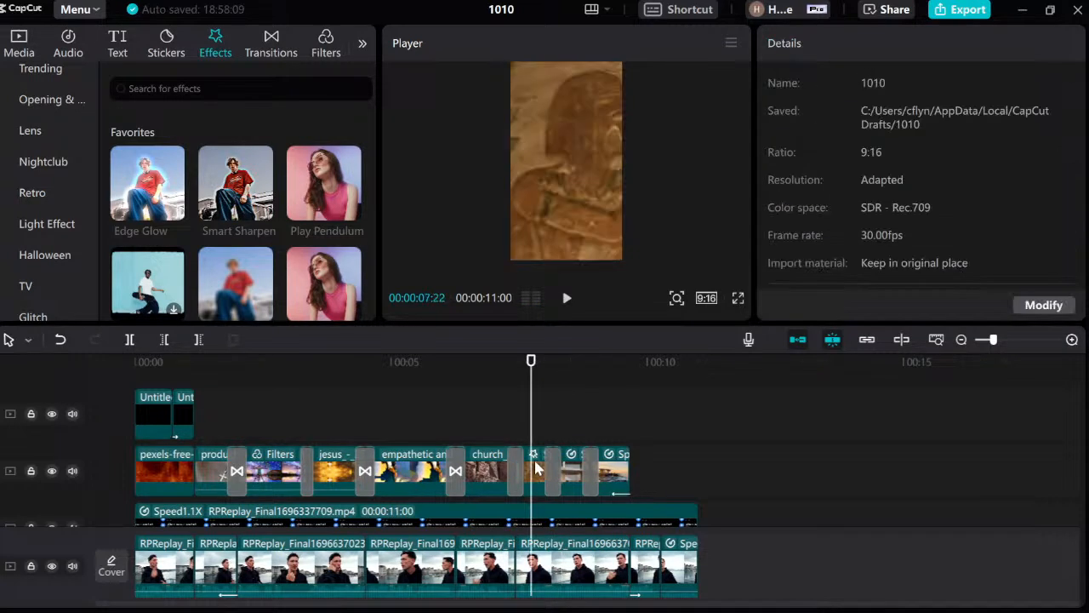
left_click(534, 471)
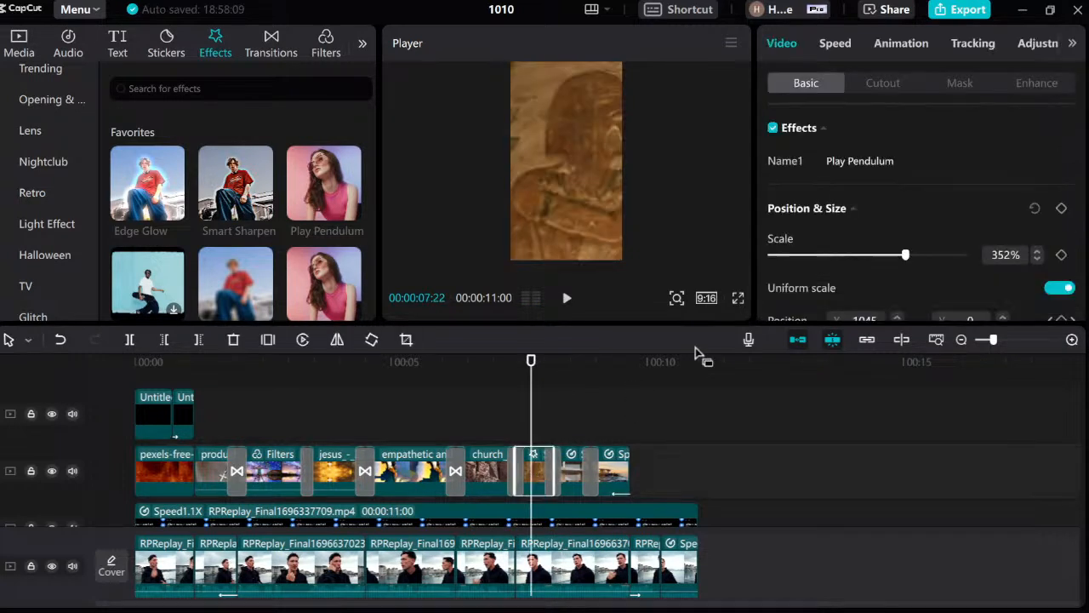
left_click(534, 460)
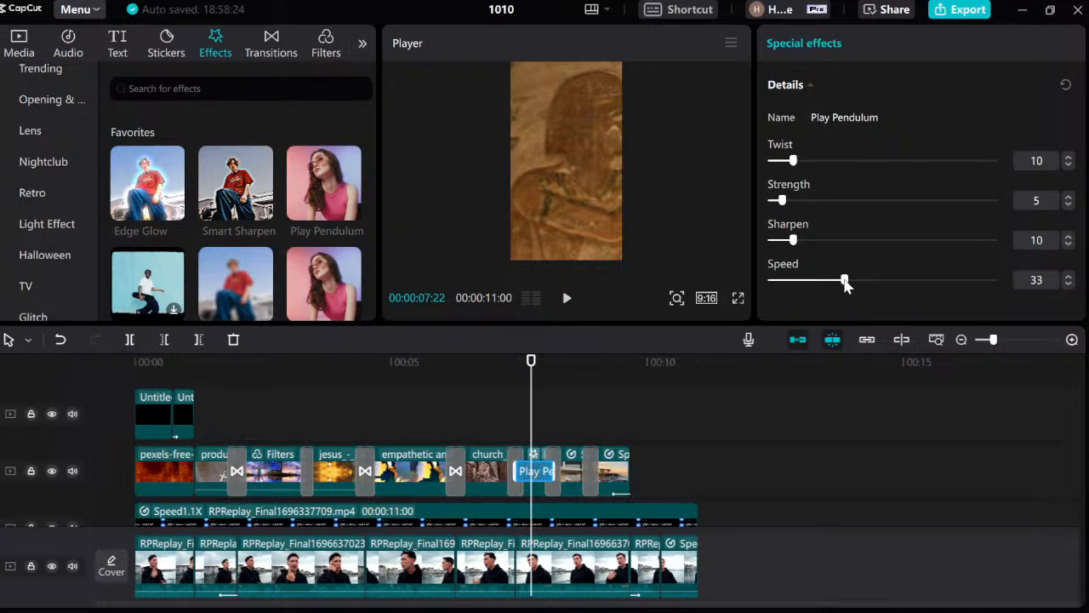
left_click_drag(844, 285, 910, 289)
left_click_drag(793, 160, 774, 159)
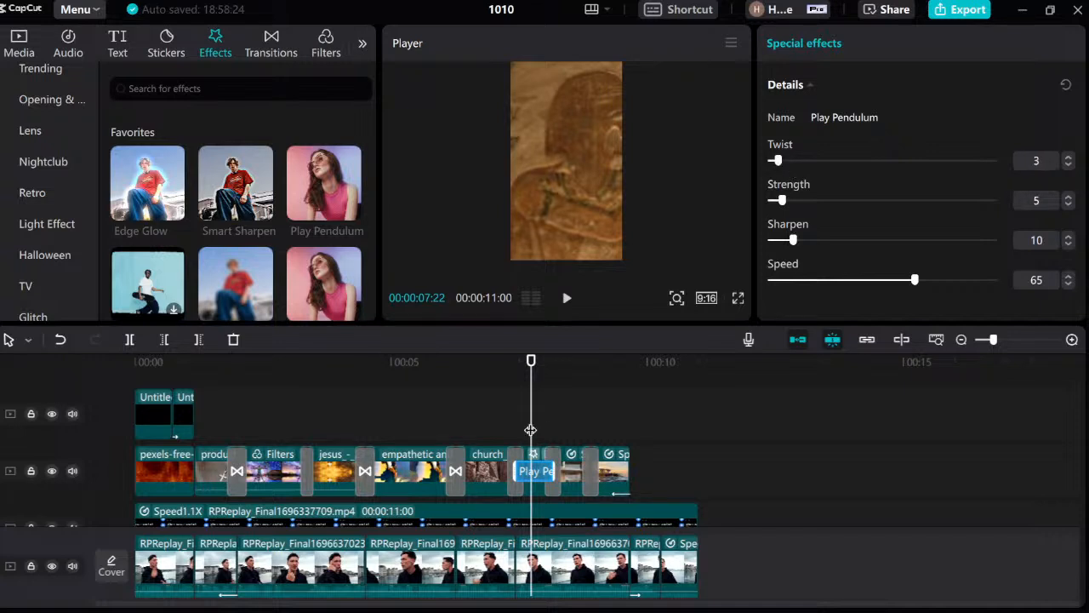
left_click(520, 433)
key("space")
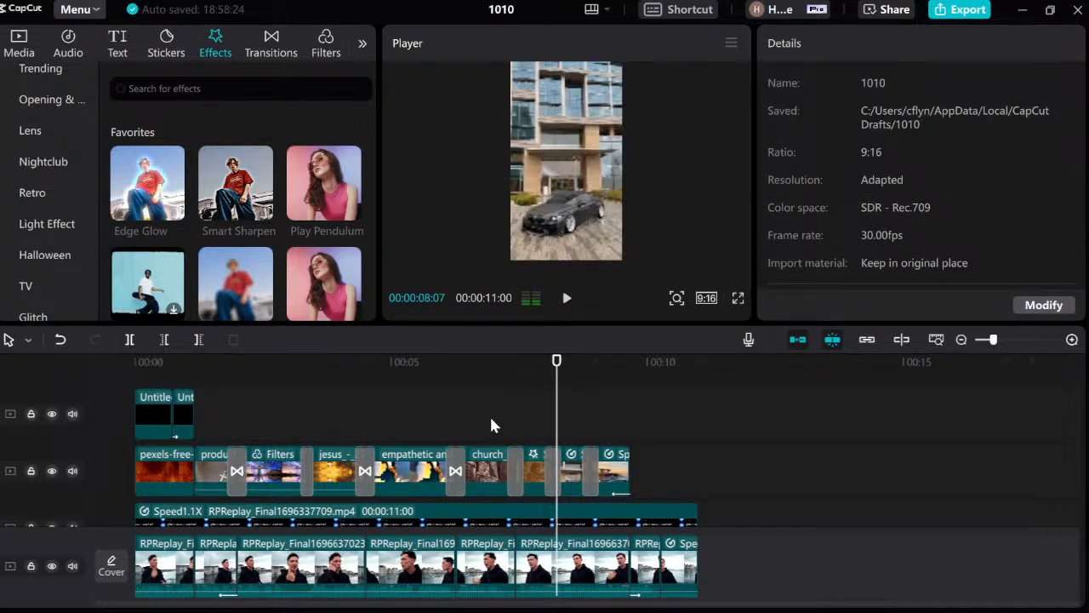
left_click(477, 424)
key("space")
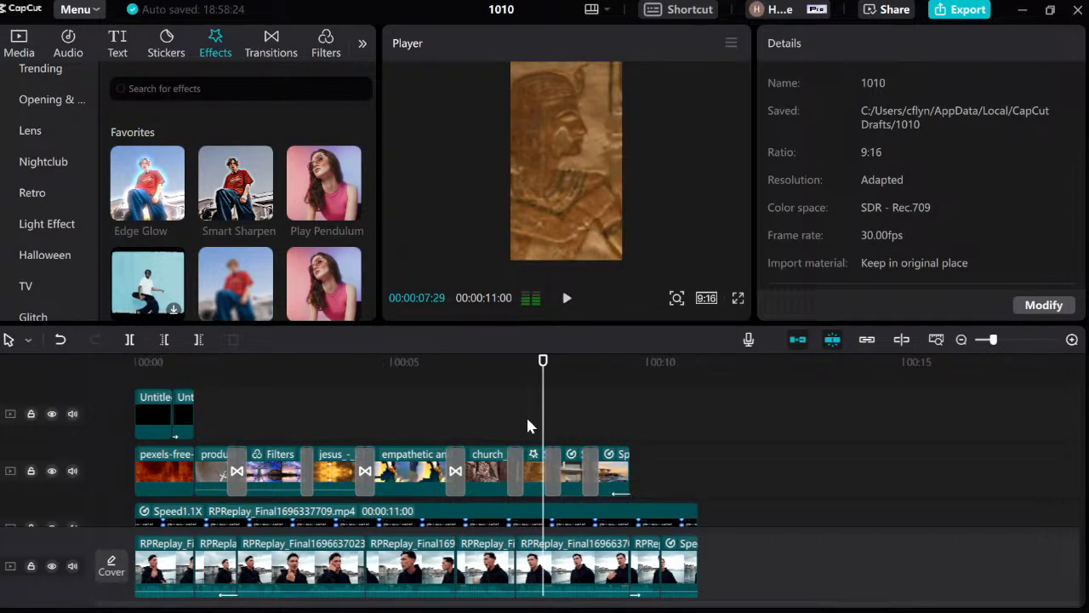
Try the Edge Glow effect with a glow of 20 on the Egyptian relief clip.
left_click(531, 434)
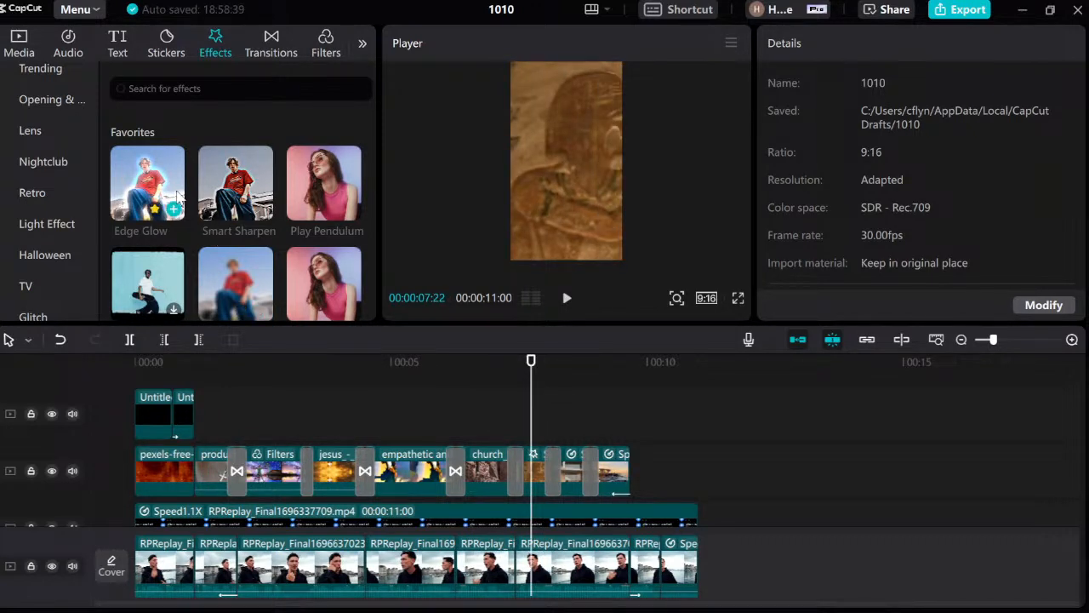
left_click_drag(166, 197, 525, 471)
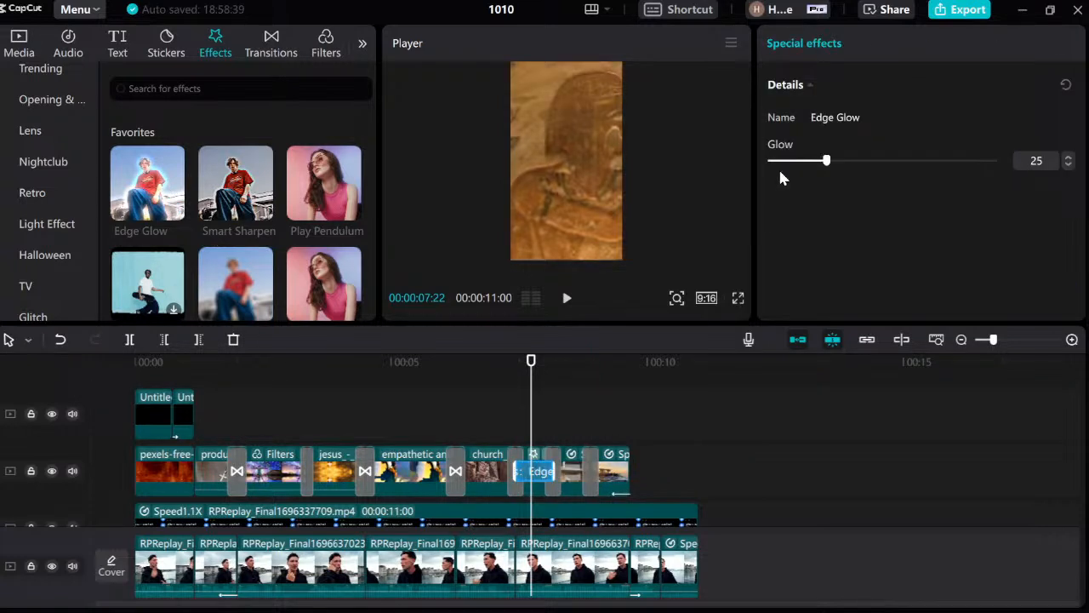
mouse_move(828, 161)
left_mouse_down()
mouse_move(978, 164)
mouse_move(770, 165)
mouse_move(814, 168)
left_mouse_up()
left_click(517, 422)
key("space")
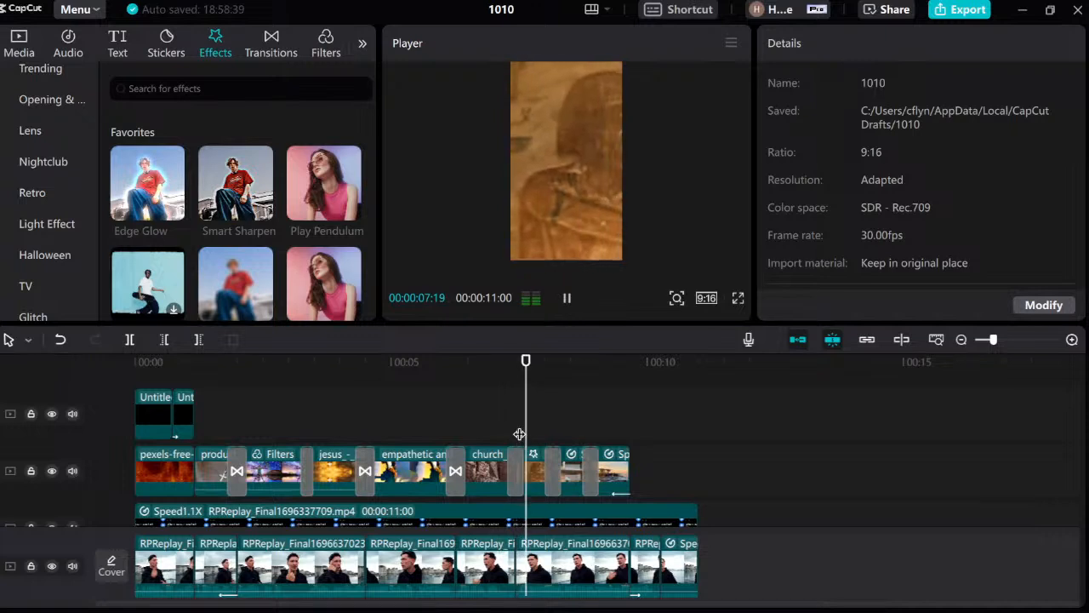
key("space")
left_click(532, 454)
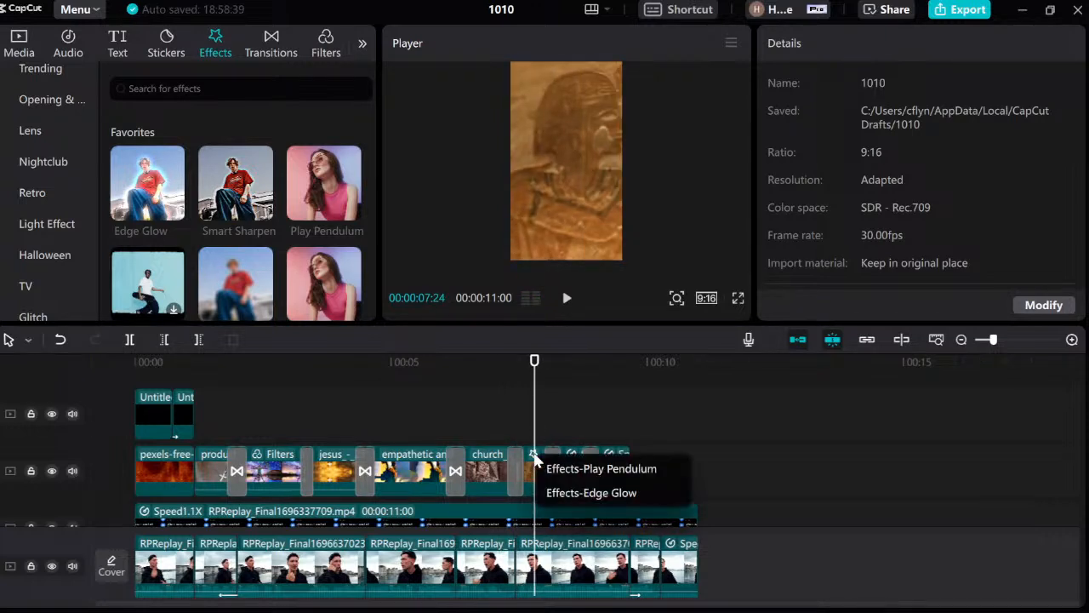
left_click(589, 493)
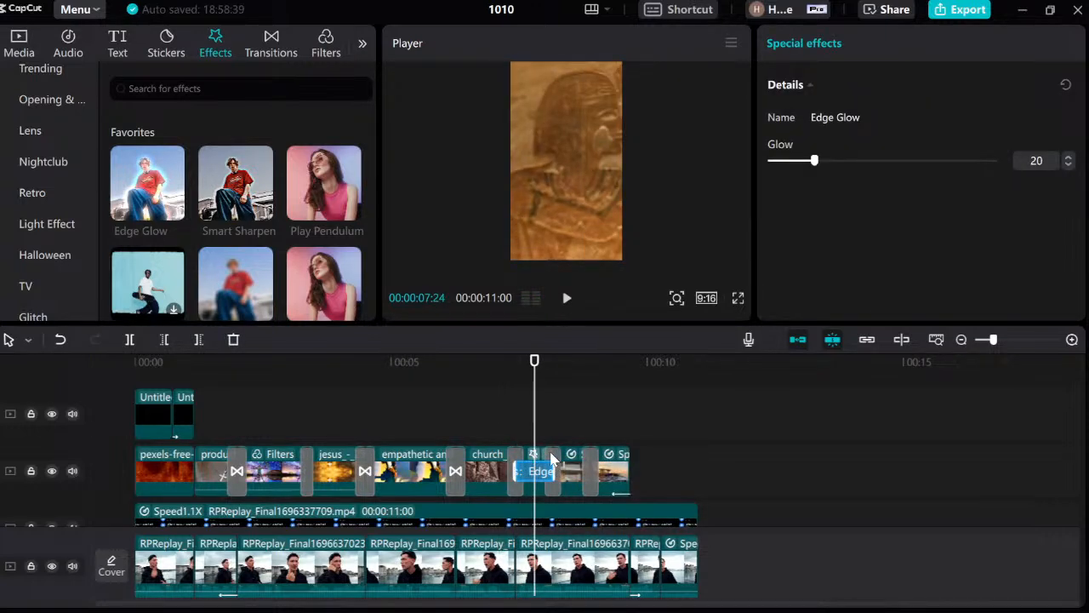
left_click(544, 429)
Search the effects for "glow" and apply the Luminance effect to the Egyptian relief clip.
scroll(304, 223, "down", 2)
left_click(243, 88)
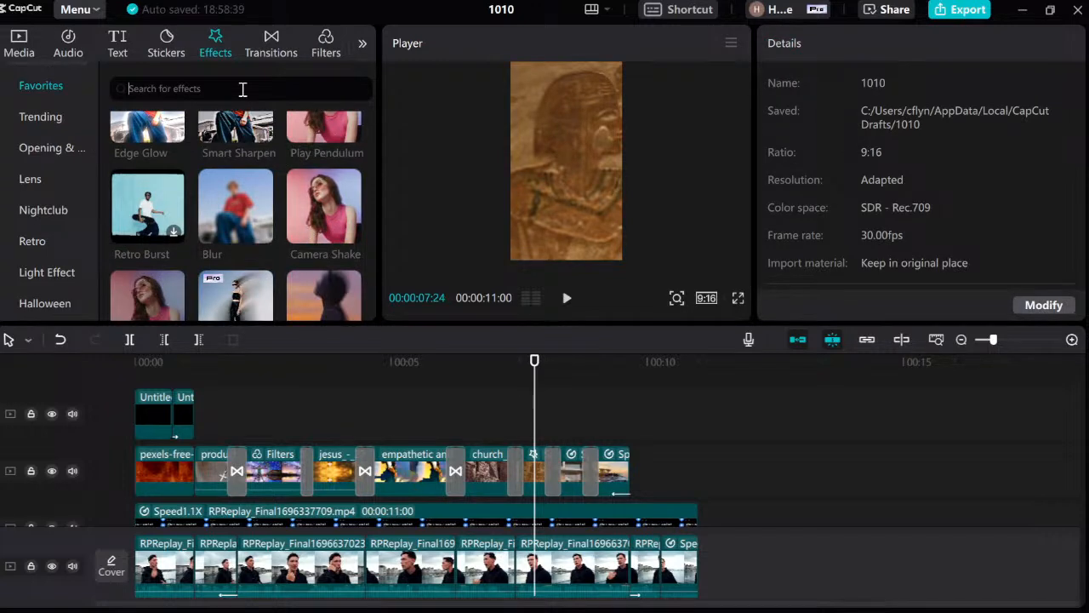
type("glow")
key("Return")
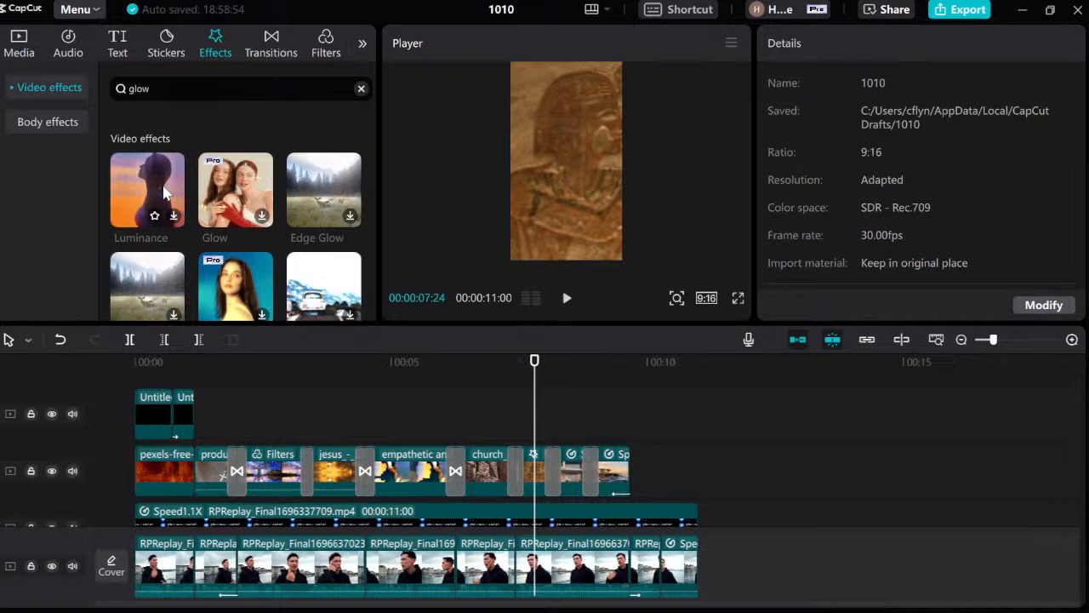
left_click_drag(165, 193, 513, 448)
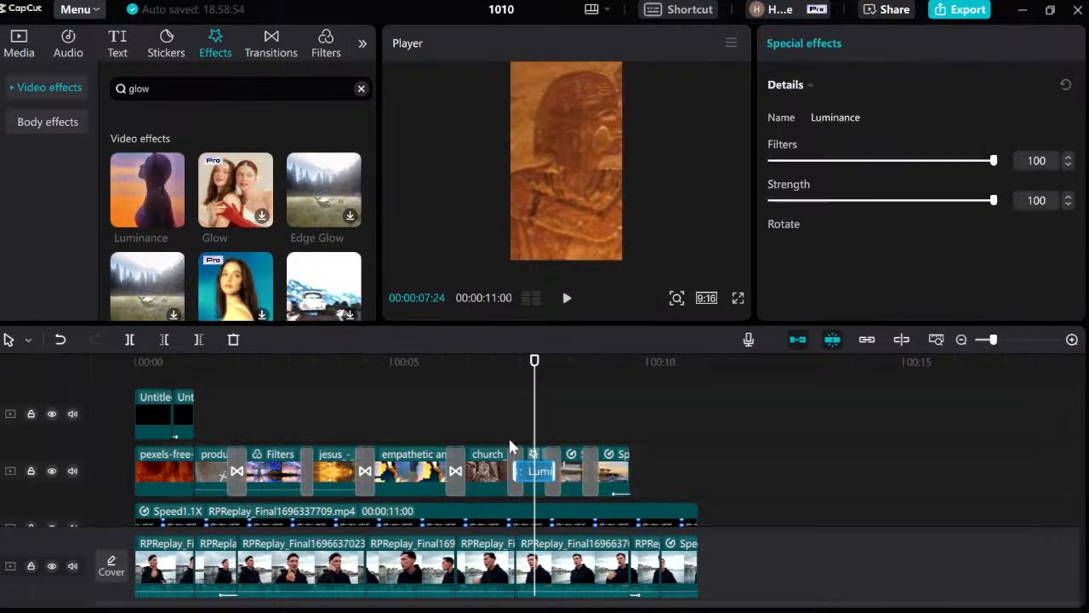
Set the Luminance effect's Filters and Strength to 60 each and play back the relief clip.
left_click_drag(993, 161, 906, 164)
left_click_drag(995, 202, 903, 209)
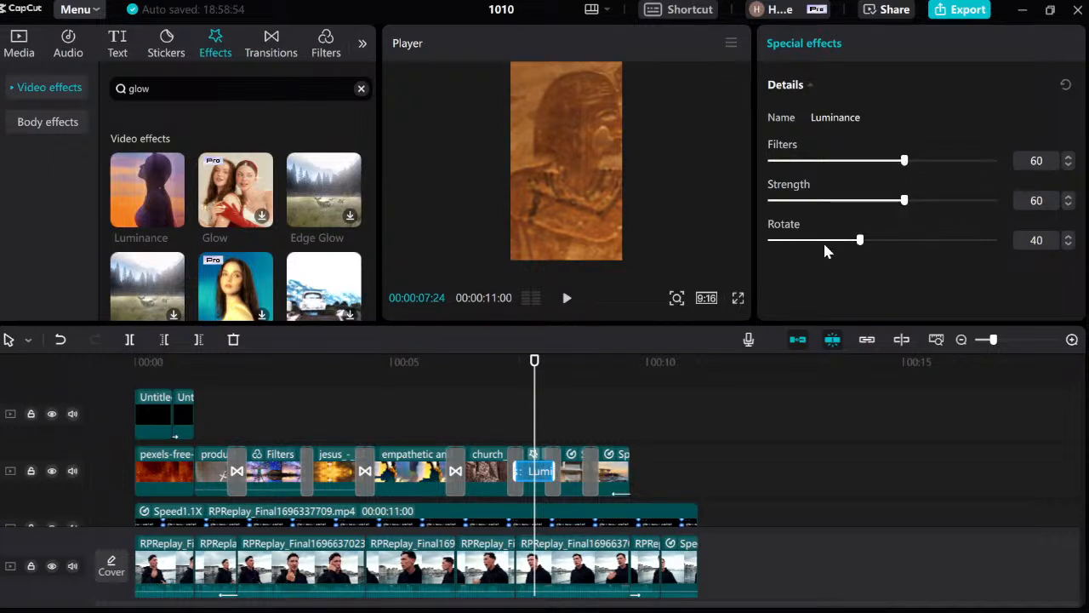
left_click(520, 411)
key("space")
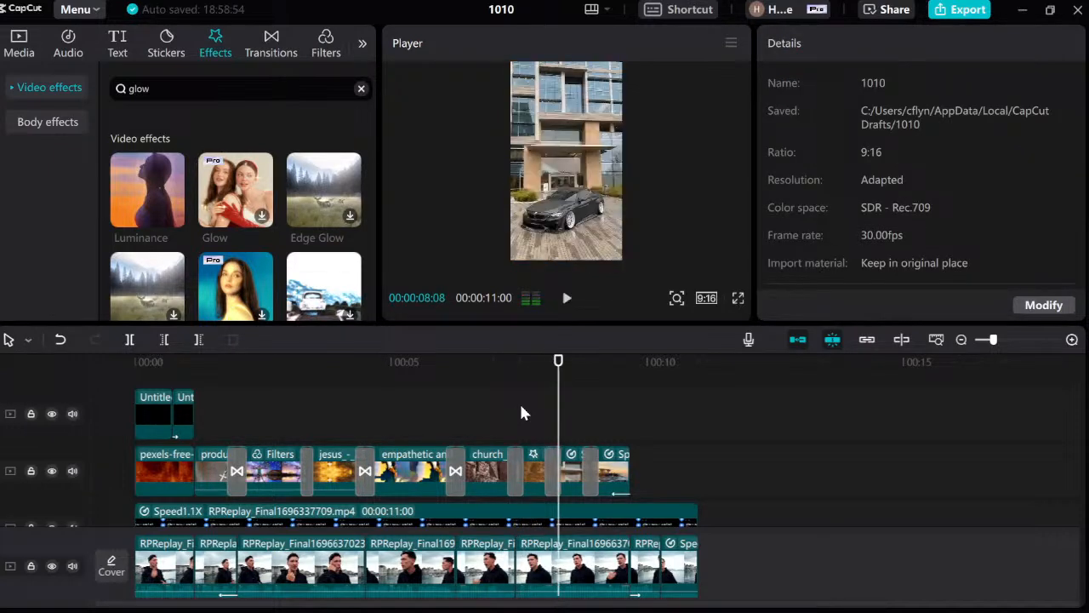
left_click(515, 414)
key("space")
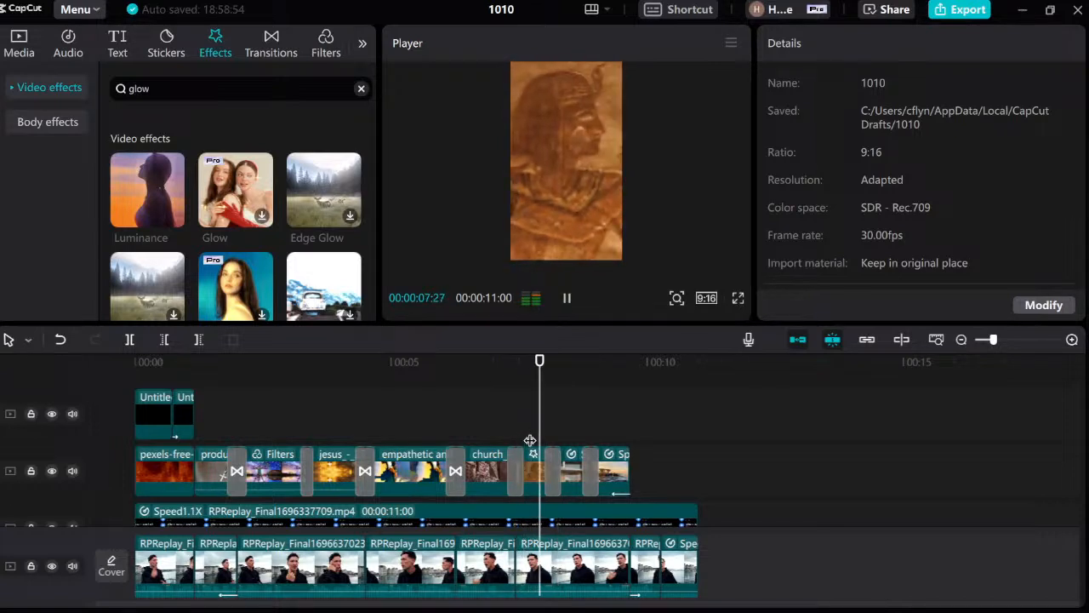
Search the video effects for "lens", look through the results, and clear the search.
left_click(555, 436)
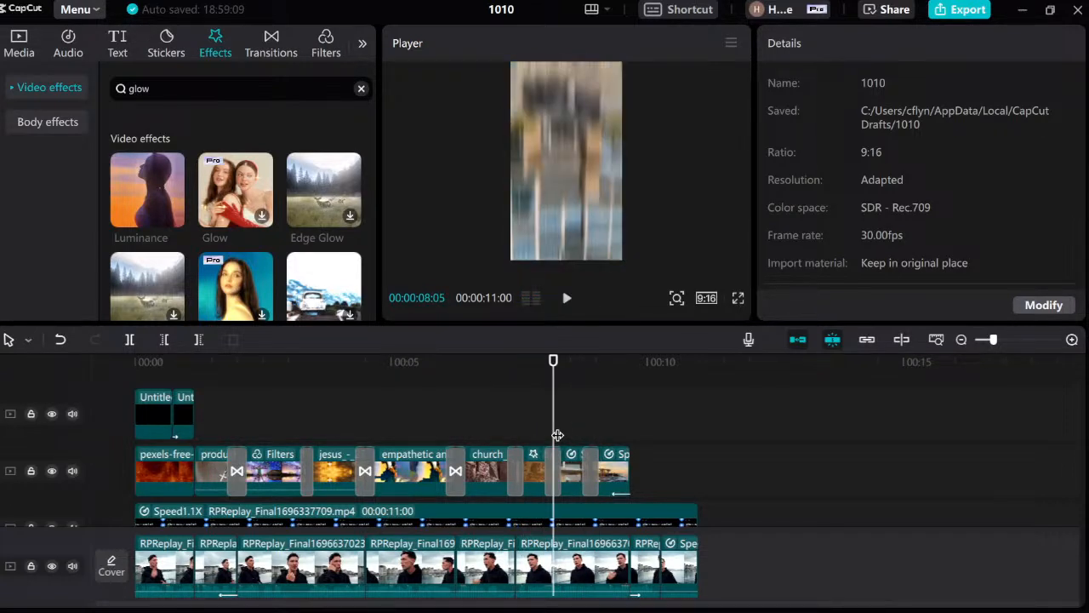
left_click(592, 430)
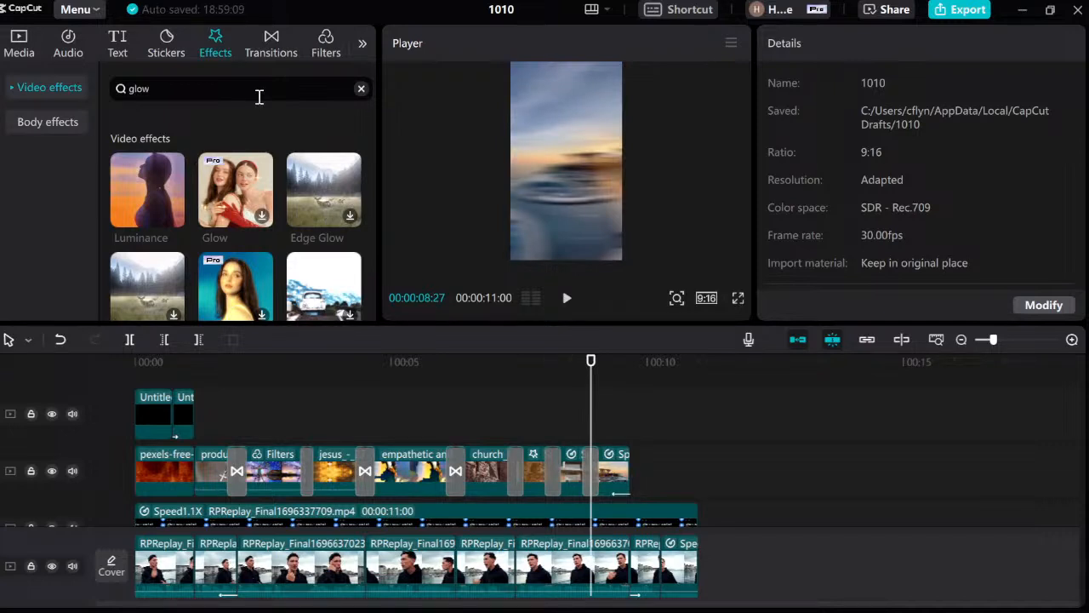
key("BackSpace")
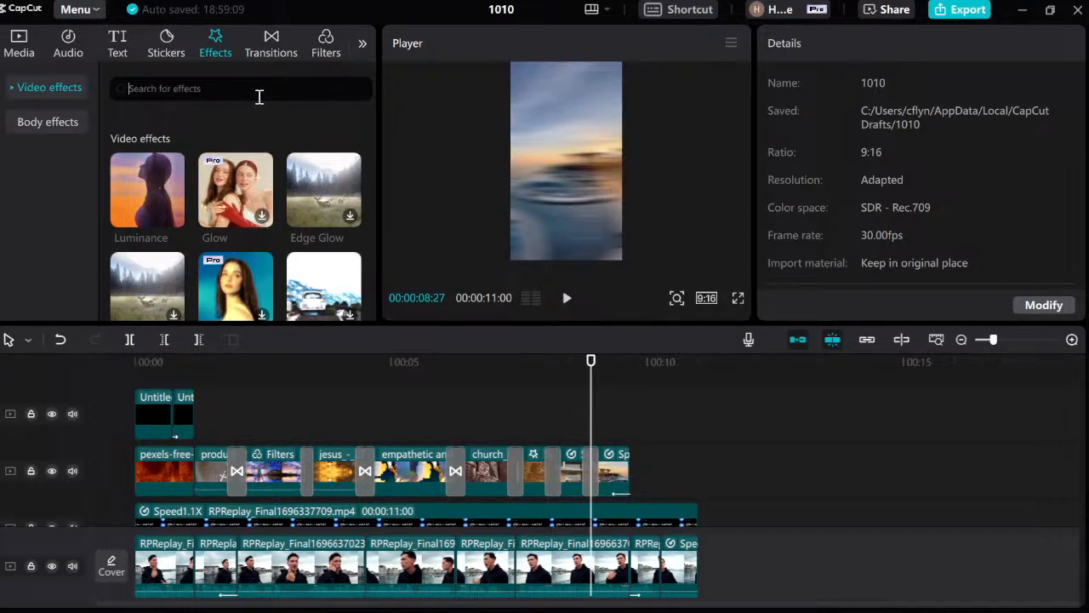
type("lens")
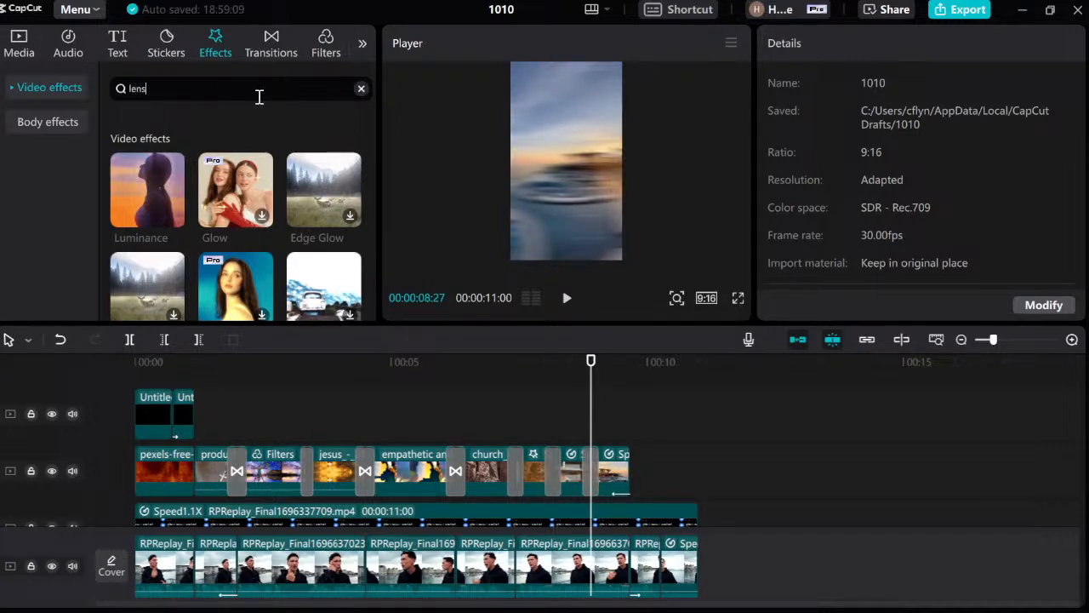
key("Return")
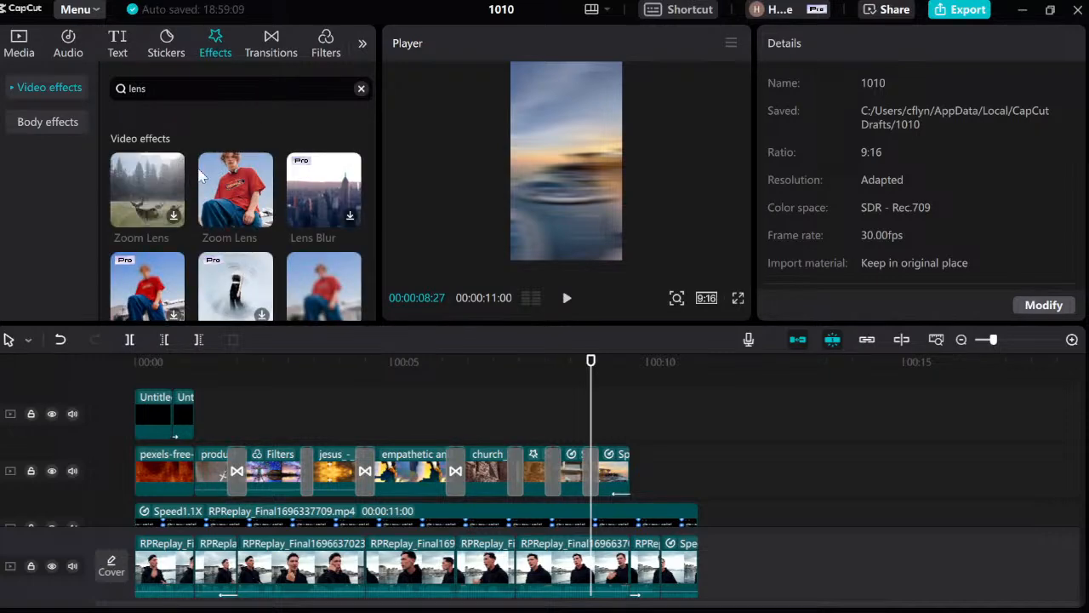
scroll(263, 162, "down", 4)
scroll(264, 161, "down", 4)
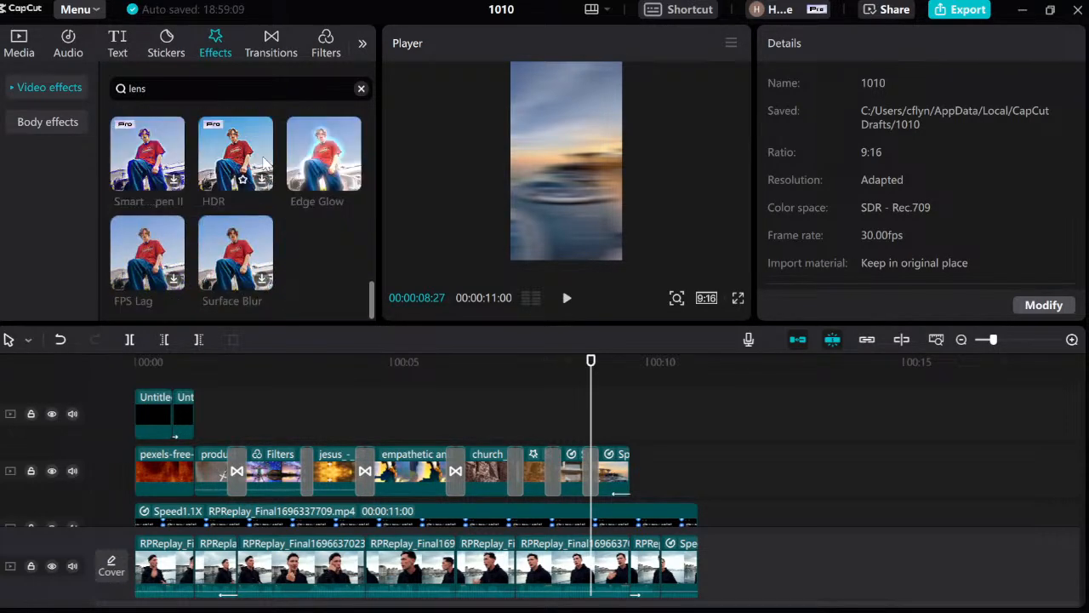
scroll(255, 171, "up", 8)
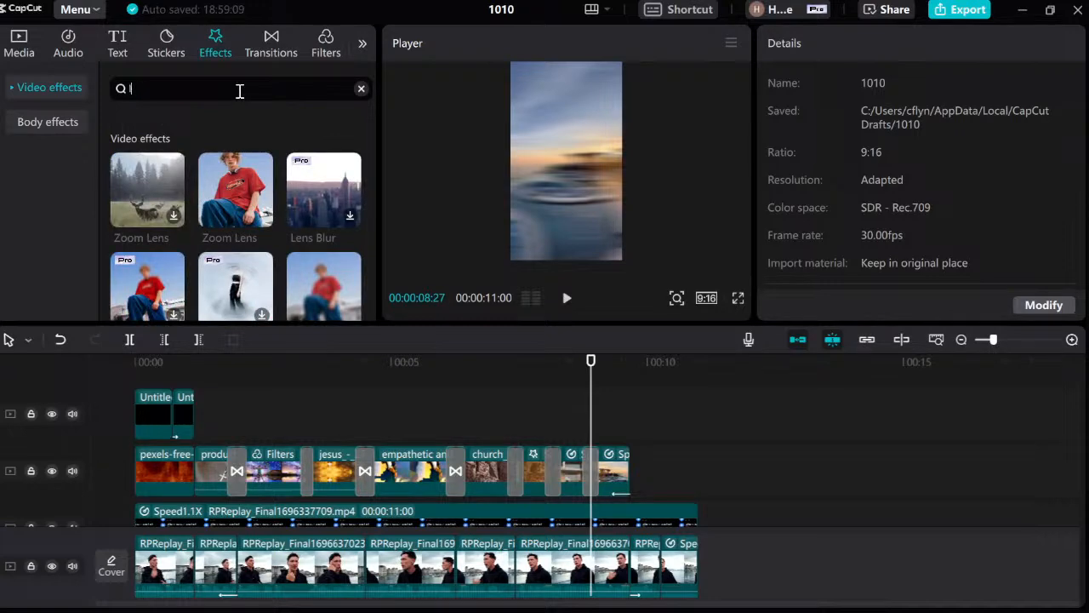
key("BackSpace")
Apply the trending Leak 1 effect to the final seaside sunset background clip and set its Atmosphere to 80.
scroll(186, 156, "down", 4)
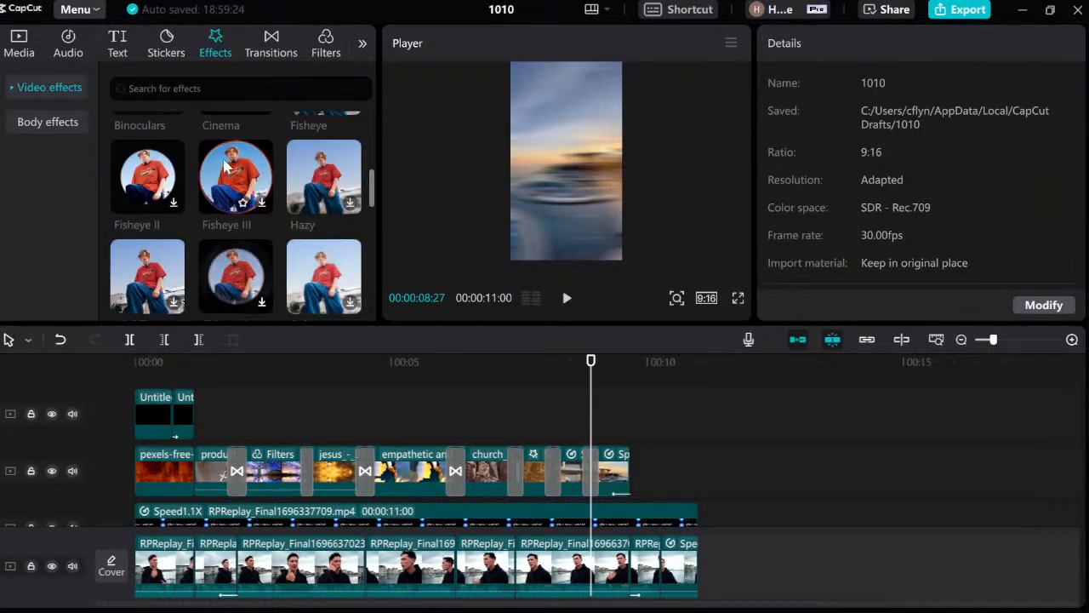
scroll(186, 156, "up", 3)
left_click(40, 86)
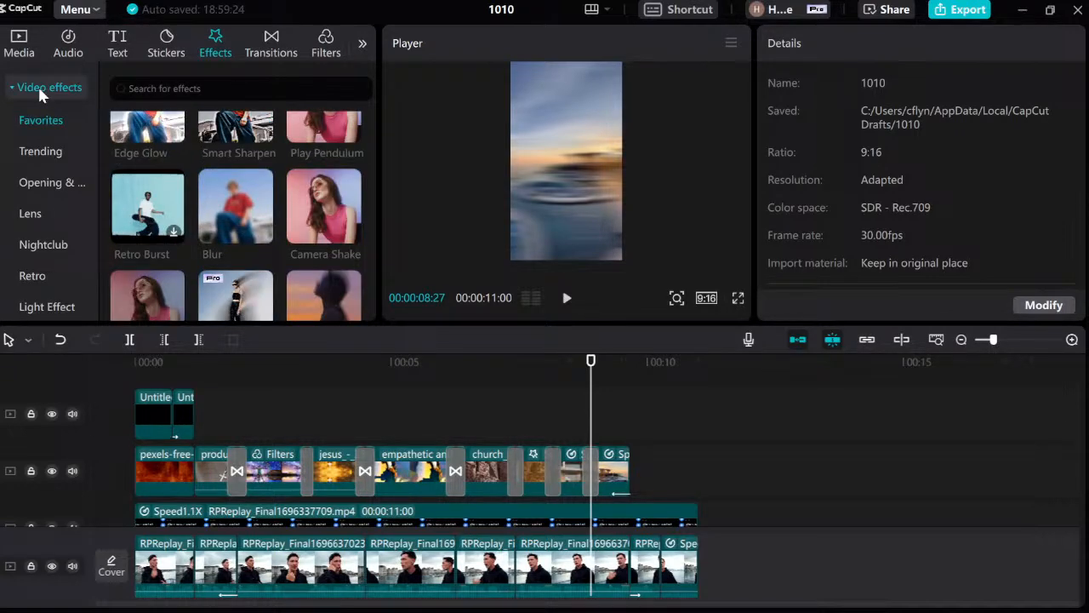
scroll(360, 257, "down", 3)
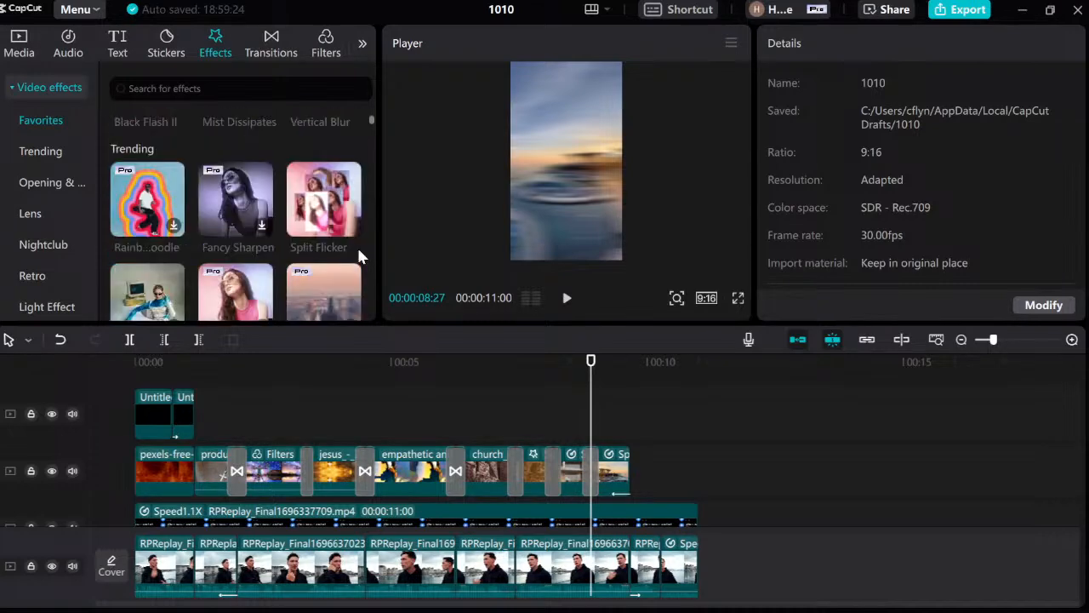
scroll(357, 253, "down", 5)
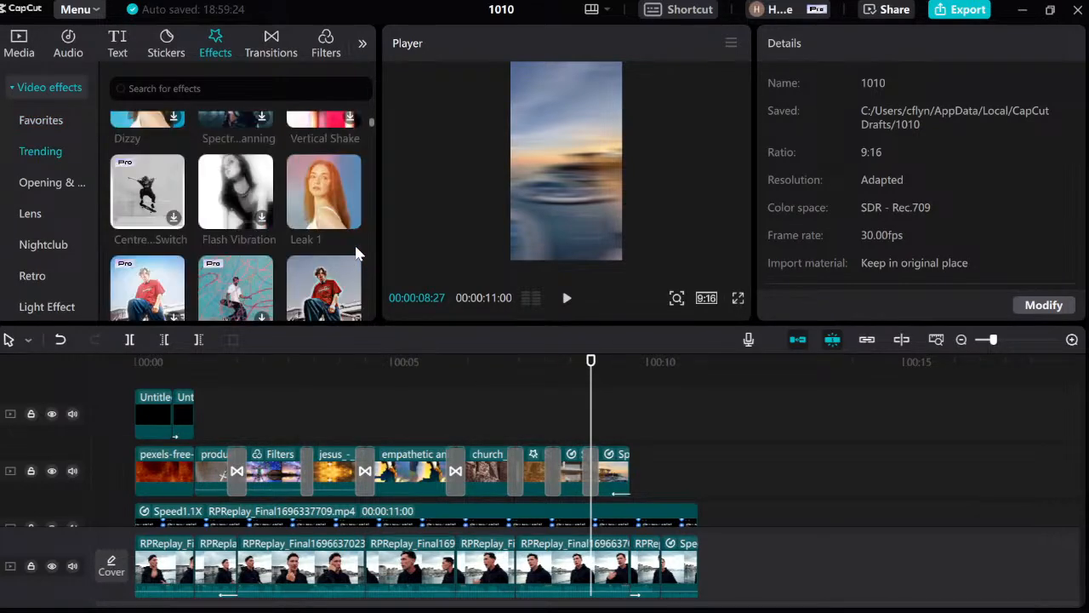
scroll(358, 254, "up", 2)
left_click_drag(344, 217, 609, 470)
left_click_drag(993, 161, 952, 164)
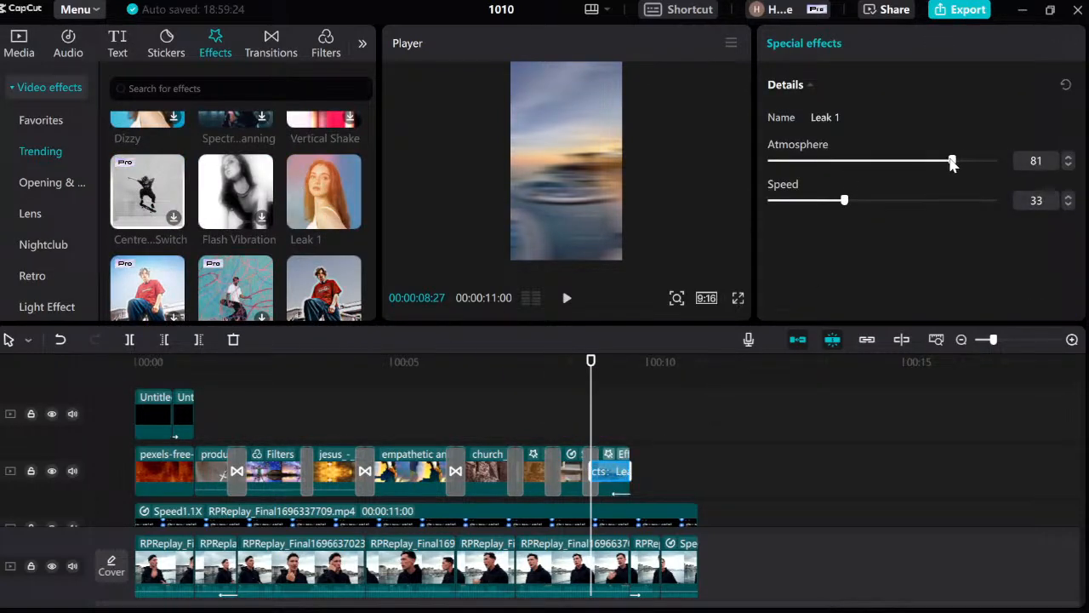
Play back the sunset clip and try a Leak 1 Speed of 50.
left_click(581, 434)
key("space")
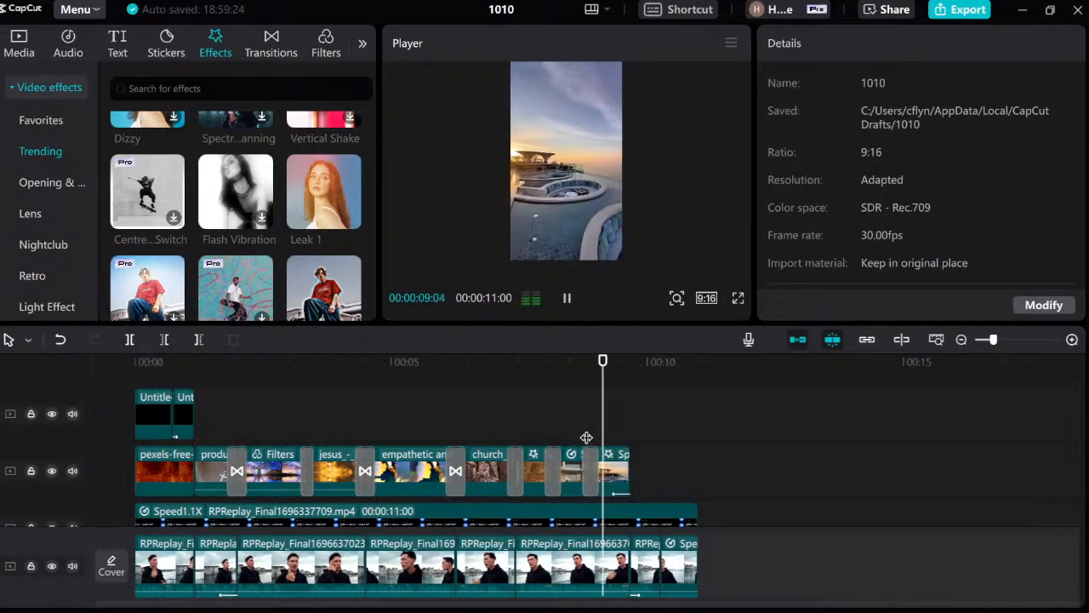
key("space")
left_click(605, 432)
left_click(593, 470)
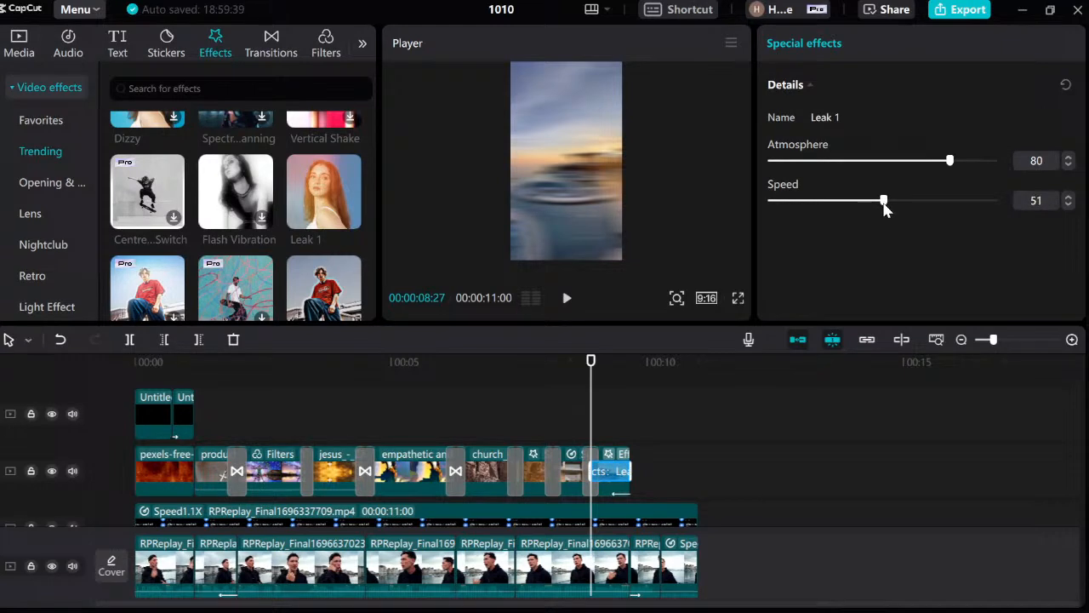
key("space")
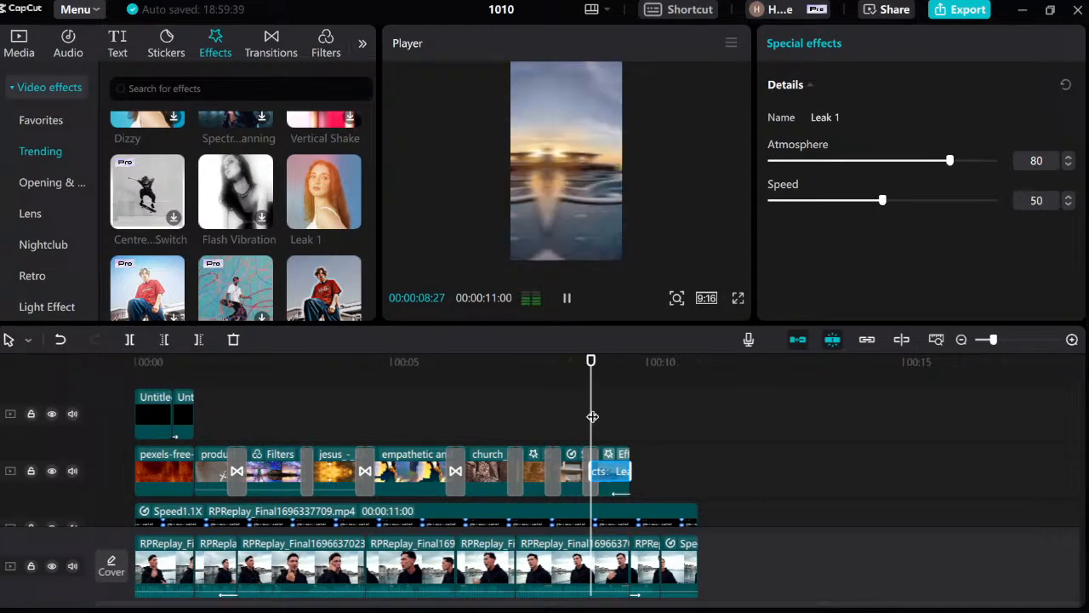
left_click(589, 414)
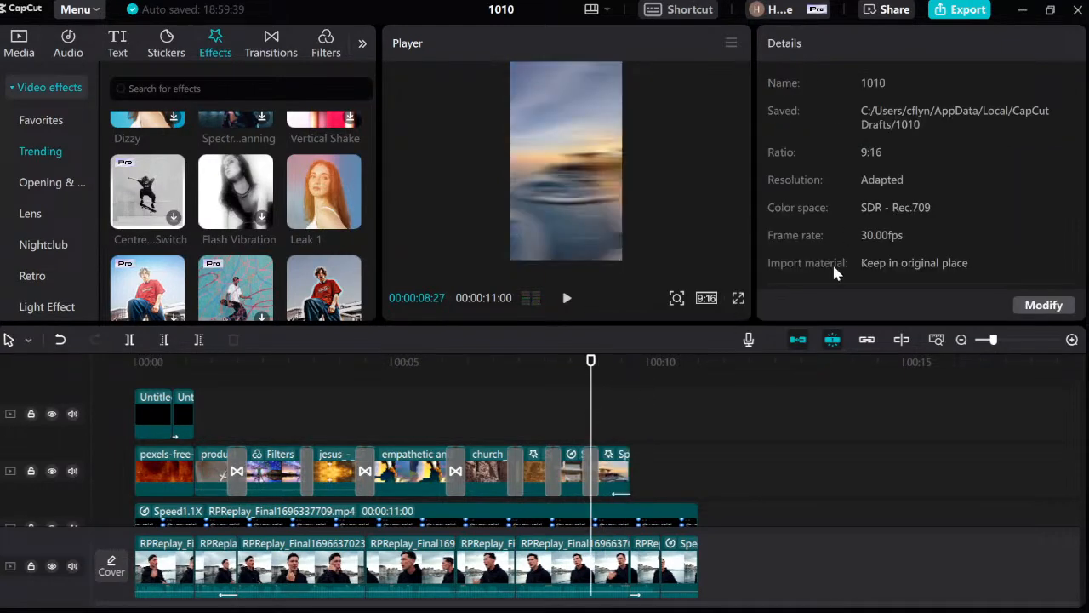
Set the sunset clip's Leak 1 Speed to about 62 and play back the last two background clips.
left_click(613, 471)
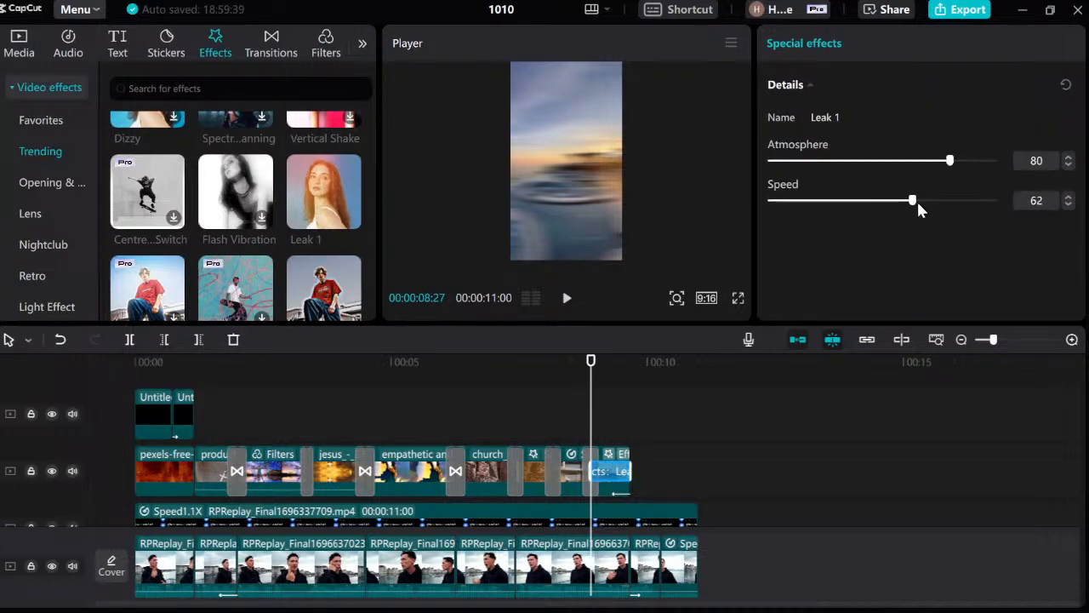
key("space")
left_click(593, 429)
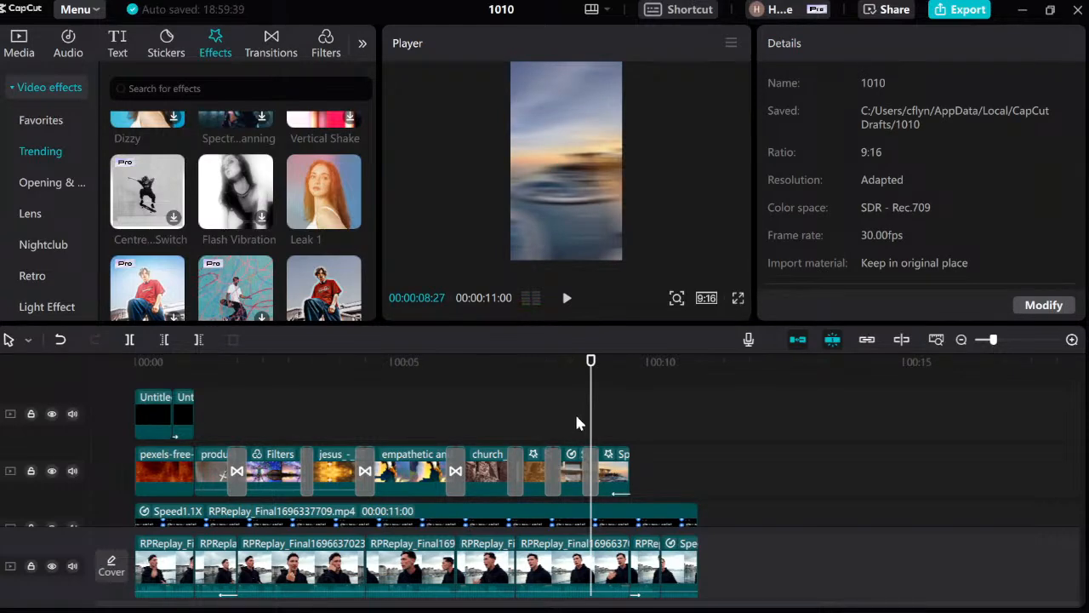
left_click(547, 426)
key("space")
key("space")
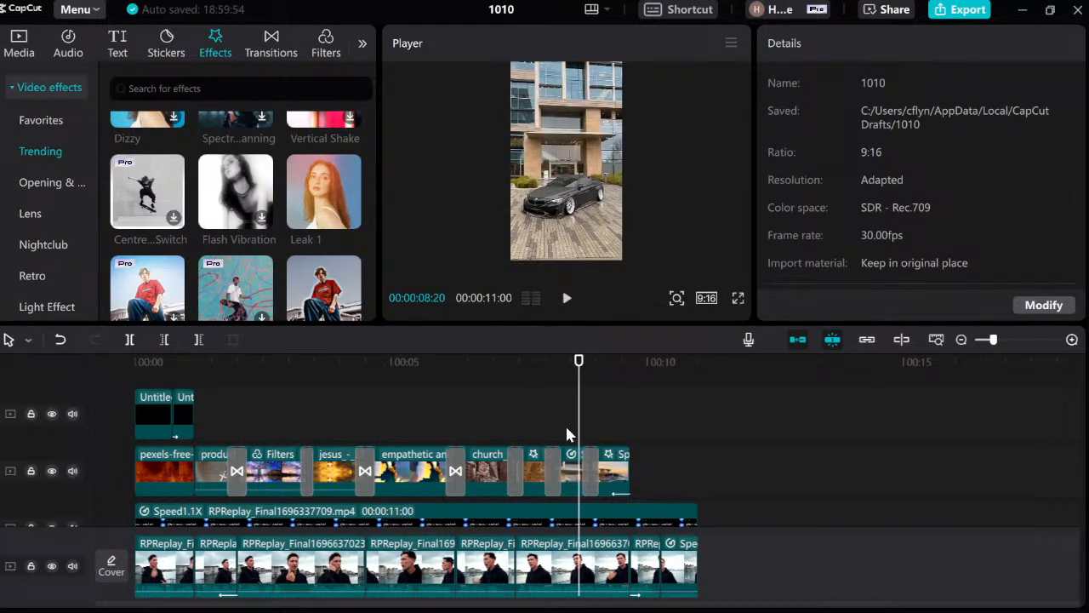
Apply the trending HDR II effect to the black car clip before the sunset clip.
left_click(562, 430)
left_click(570, 436)
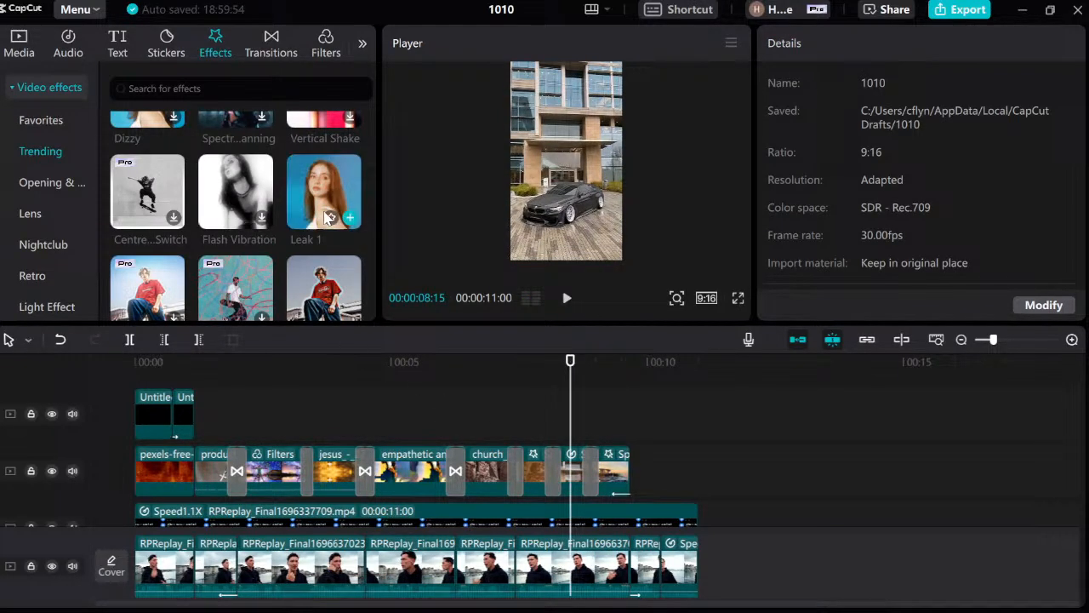
scroll(302, 302, "down", 3)
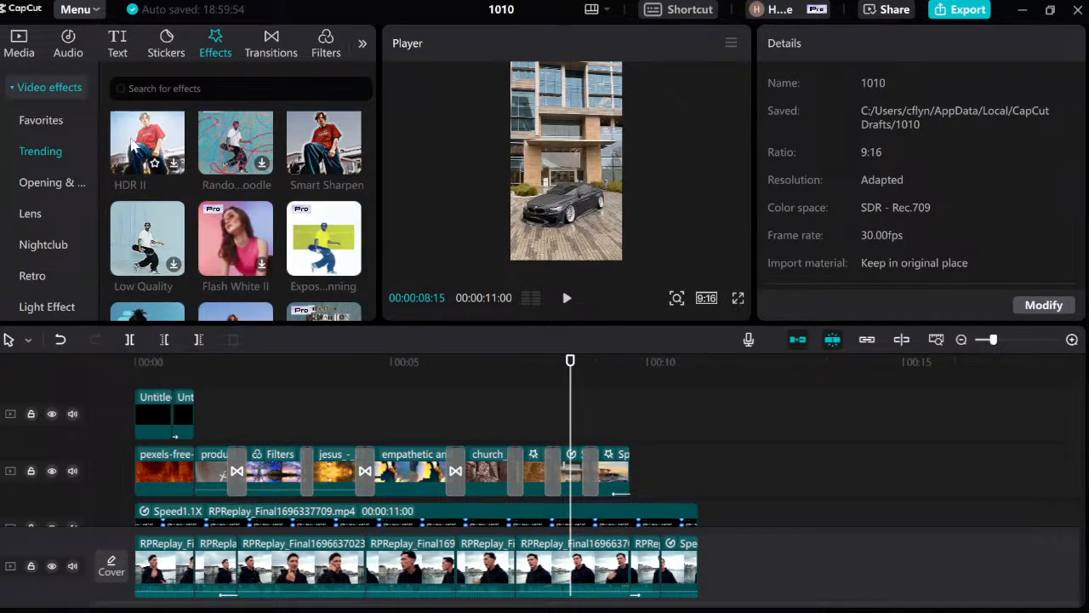
left_click_drag(132, 145, 565, 468)
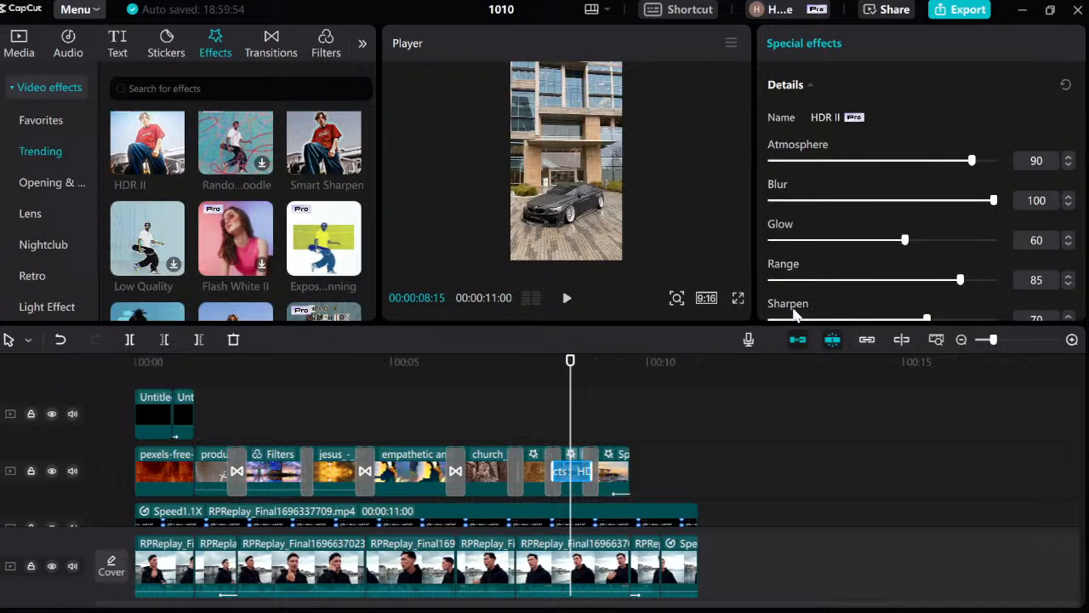
Set the selected clip's HDR II effect to Atmosphere 50, Blur 0, Glow 30 and Range 25.
left_click_drag(972, 161, 883, 164)
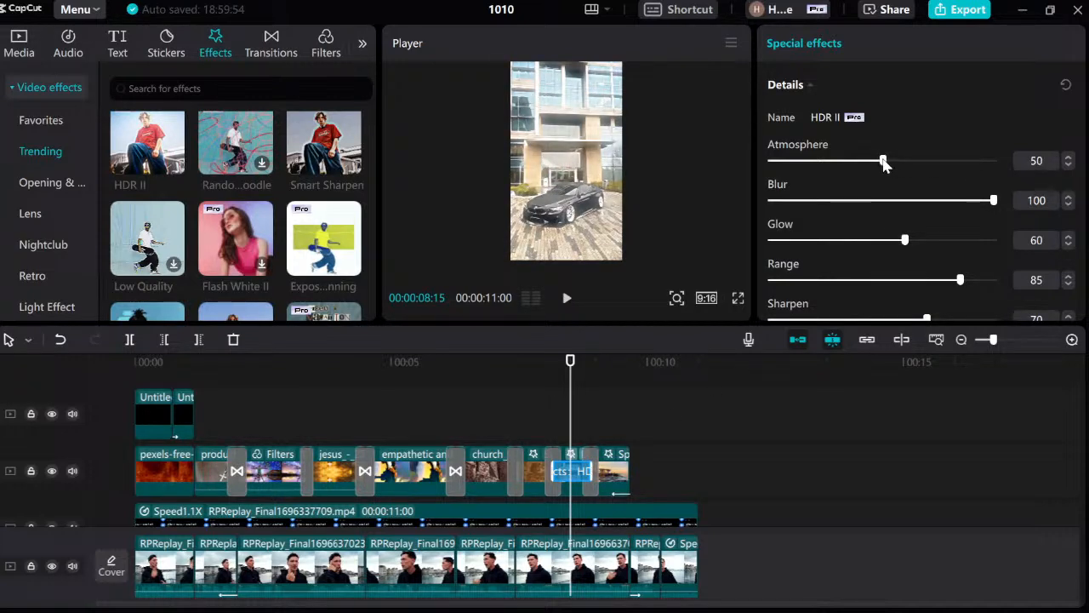
left_click_drag(996, 199, 721, 201)
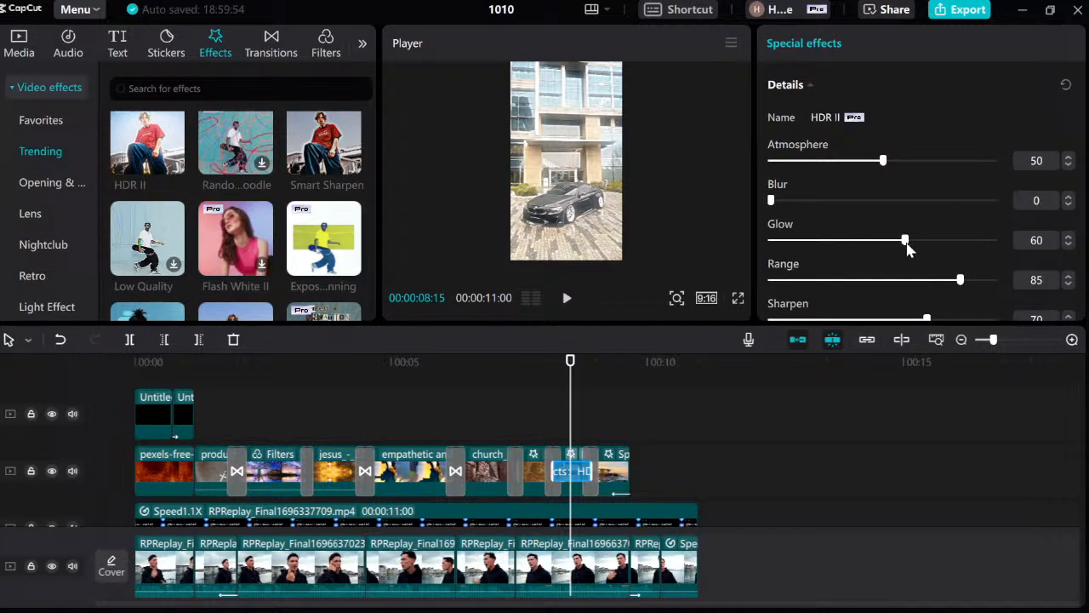
left_click_drag(905, 241, 840, 240)
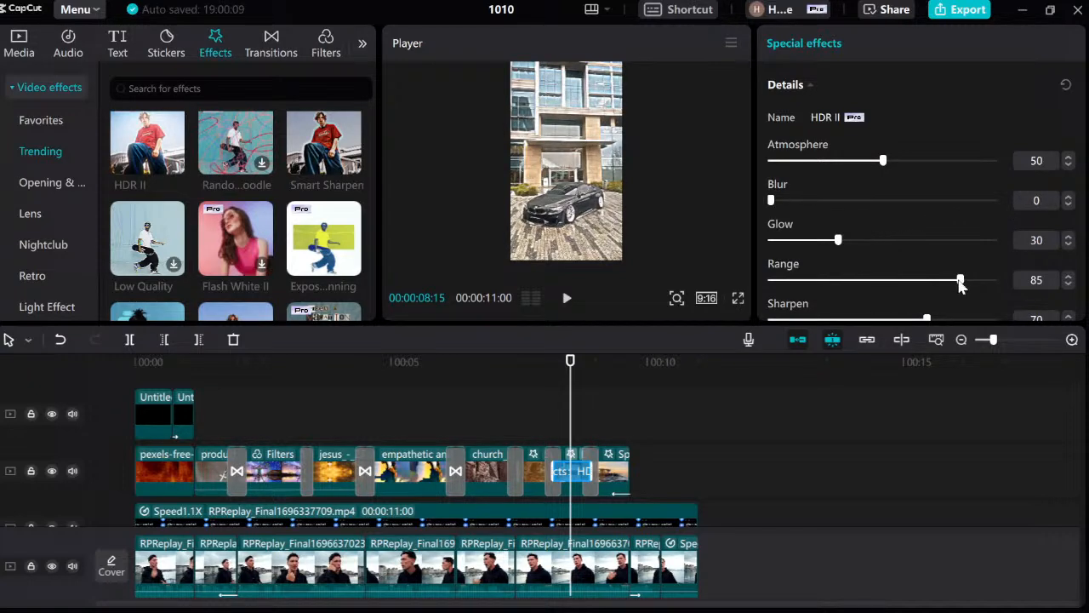
left_click_drag(960, 280, 828, 281)
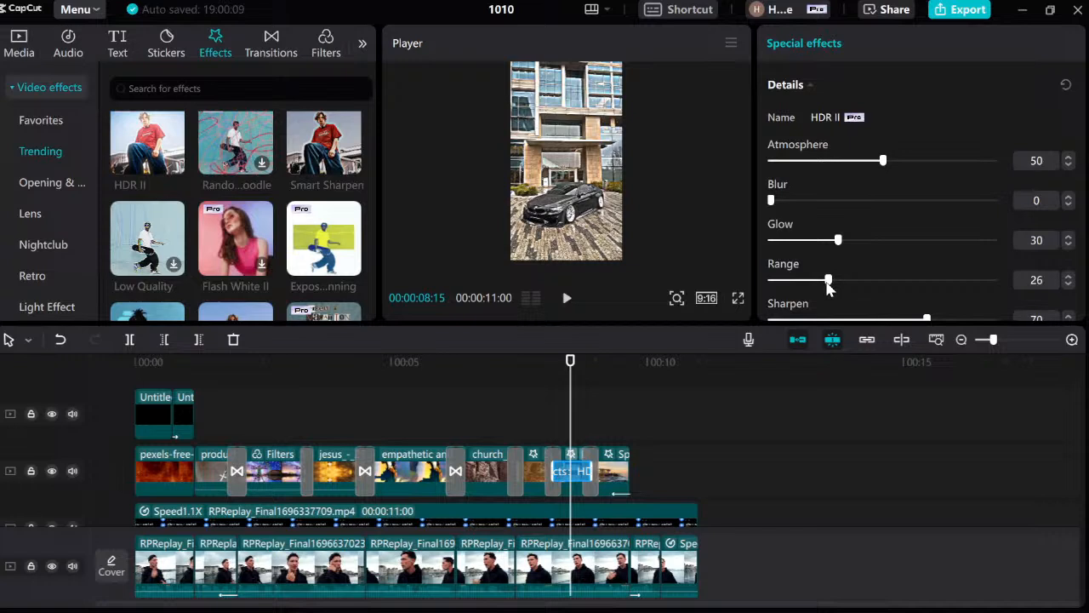
Set the HDR II effect's Sharpen to 33, Size to 40 and Speed to 23.
scroll(866, 282, "down", 2)
left_click_drag(926, 257, 837, 264)
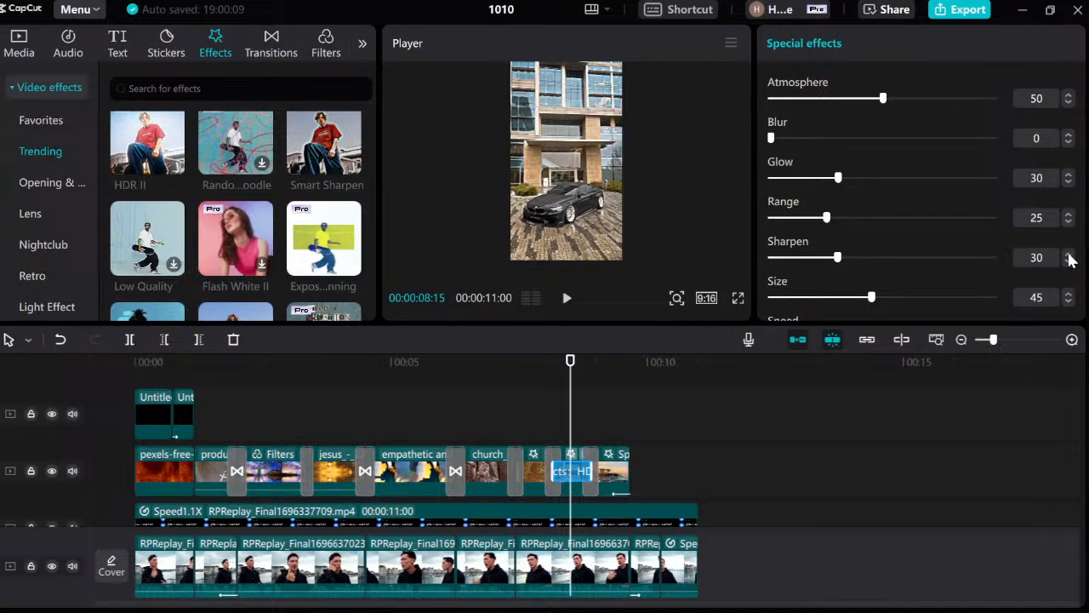
scroll(1023, 284, "down", 1)
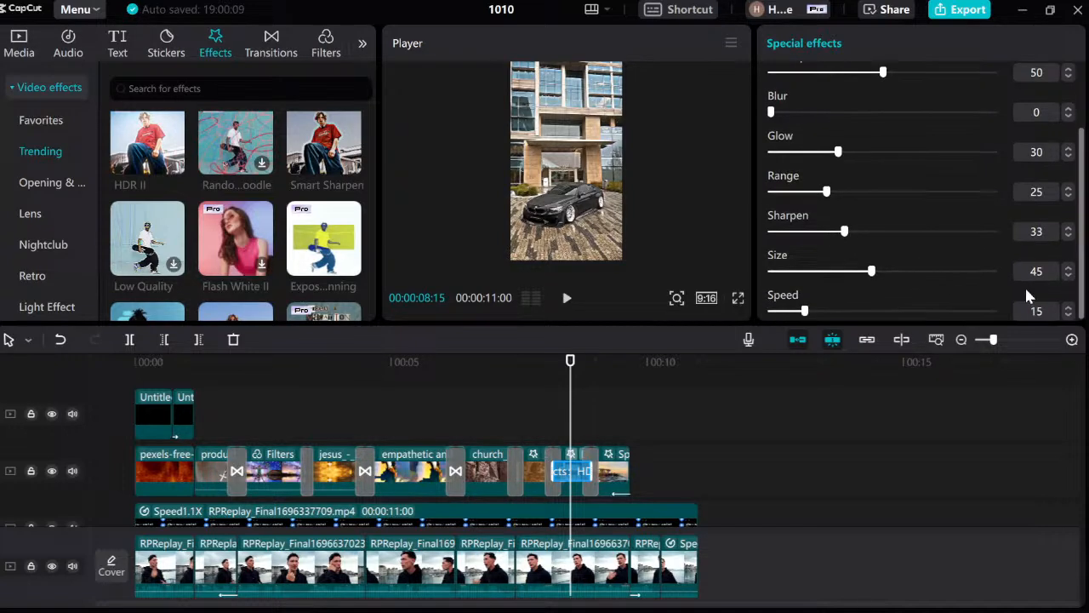
left_click_drag(865, 272, 857, 274)
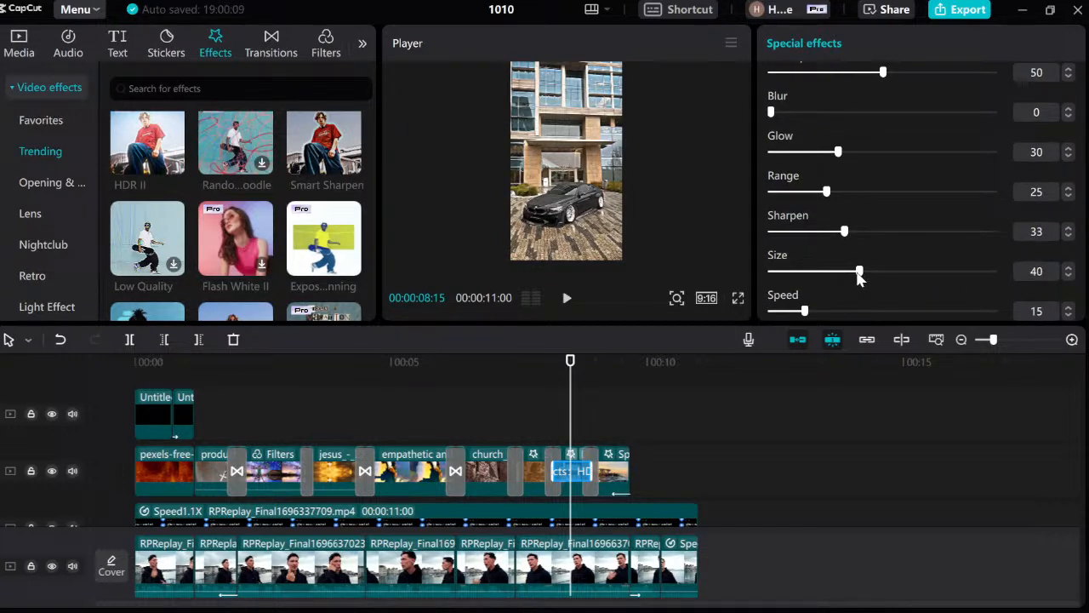
left_click_drag(809, 314, 825, 314)
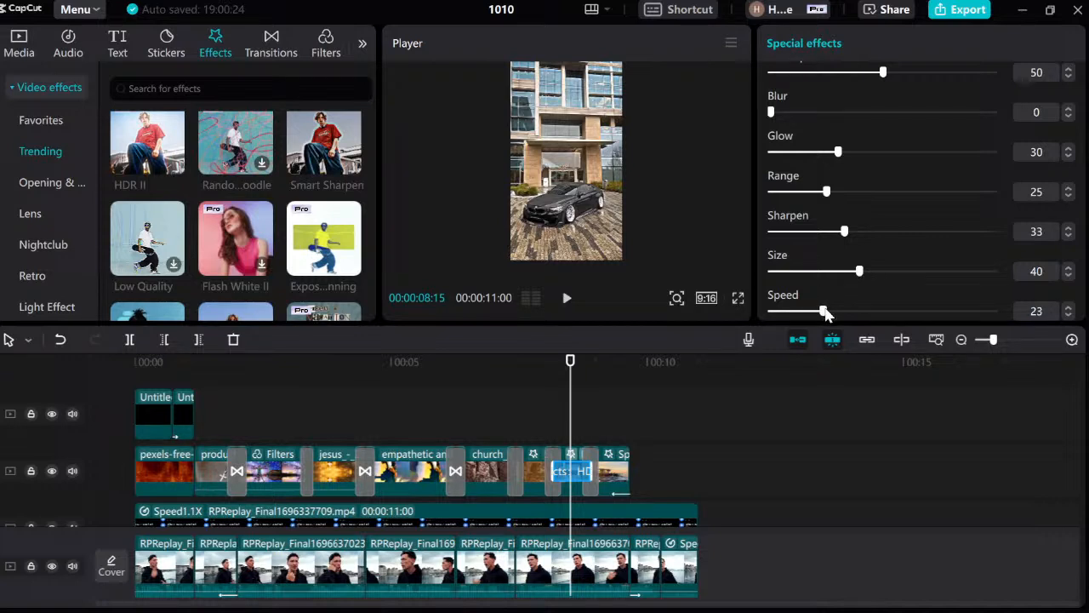
Play back the section from the HDR II car clip through the transition into the last overlay clip.
key("space")
left_click(564, 426)
key("space")
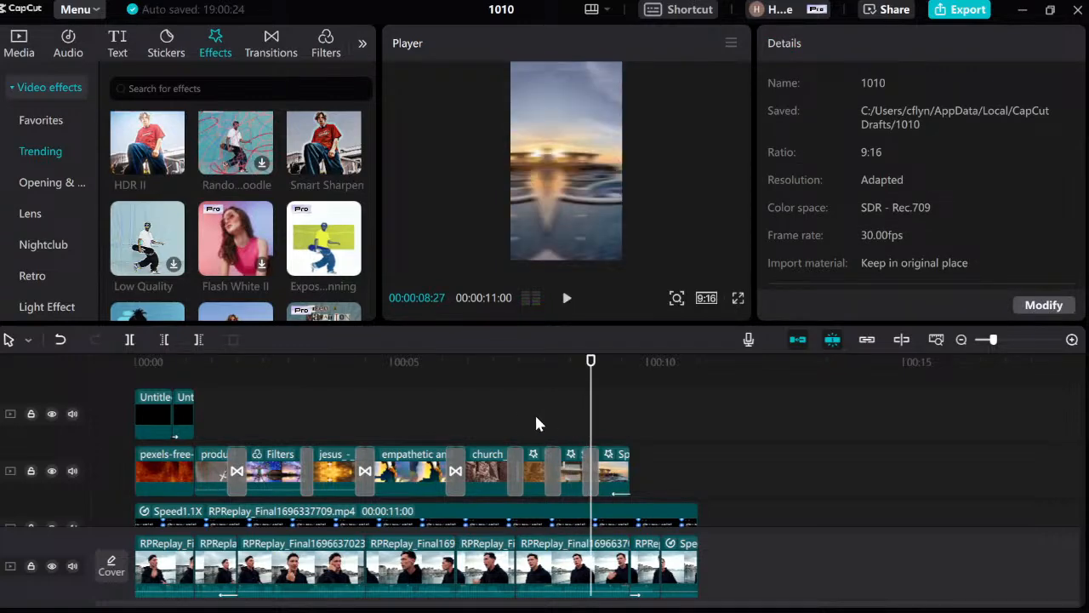
left_click(522, 425)
key("space")
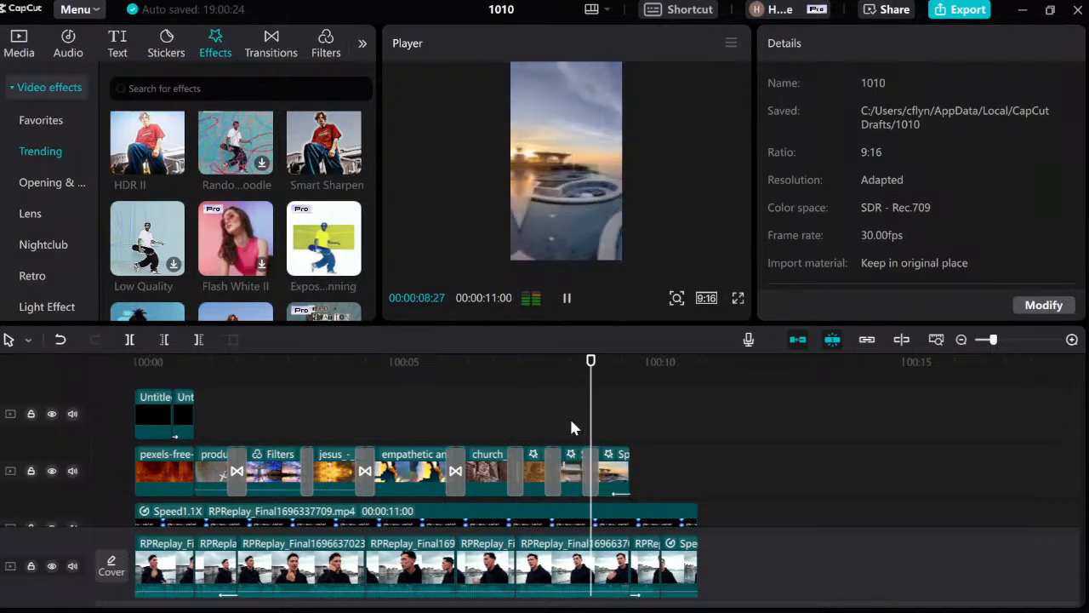
key("space")
left_click(600, 439)
left_click_drag(600, 439, 605, 439)
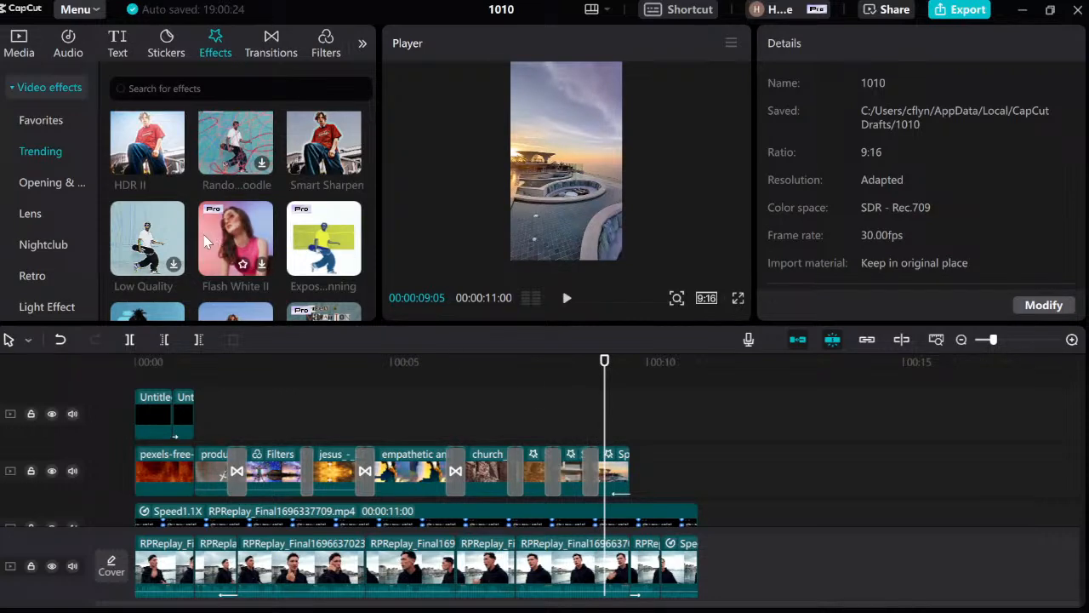
Apply the trending Blu-ray Scanning effect to the first overlay clip, the red pexels background.
scroll(247, 242, "down", 2)
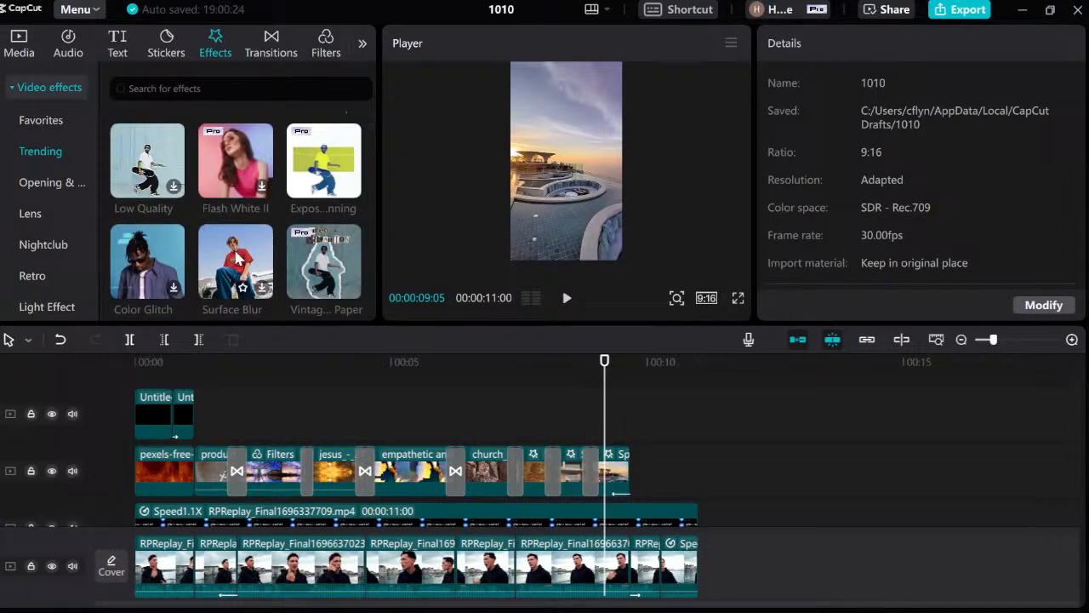
mouse_move(153, 374)
left_mouse_down()
mouse_move(133, 374)
mouse_move(151, 378)
left_mouse_up()
scroll(163, 430, "down", 1)
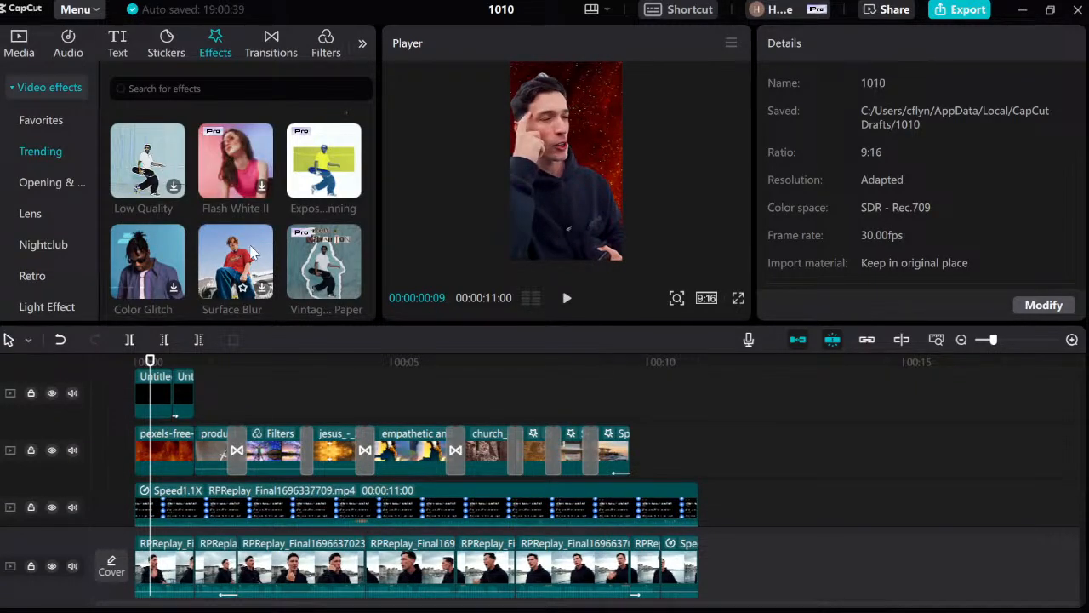
scroll(251, 251, "down", 2)
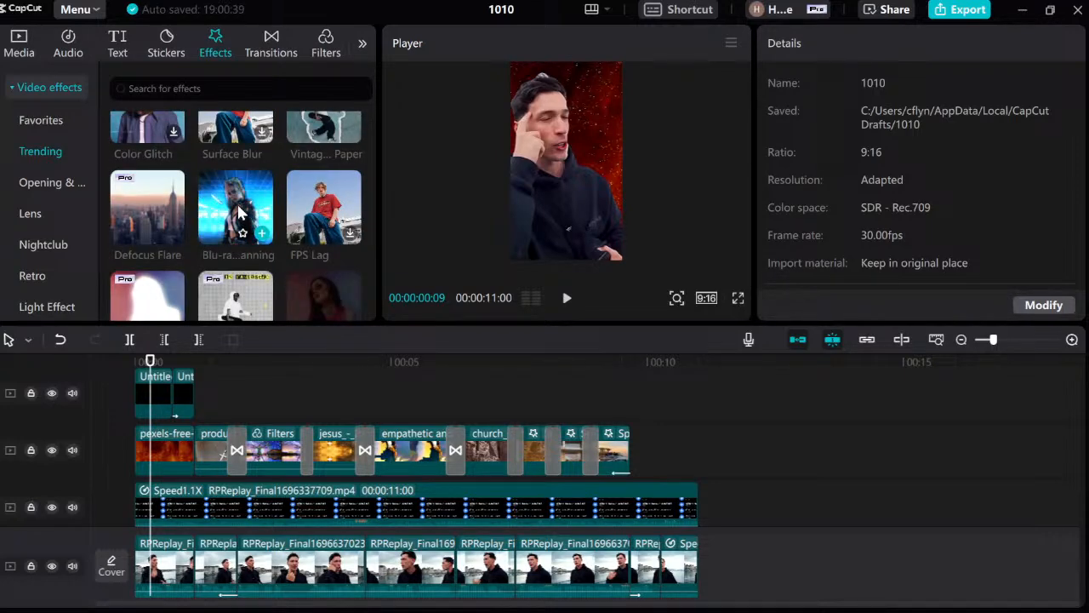
left_click_drag(244, 232, 162, 448)
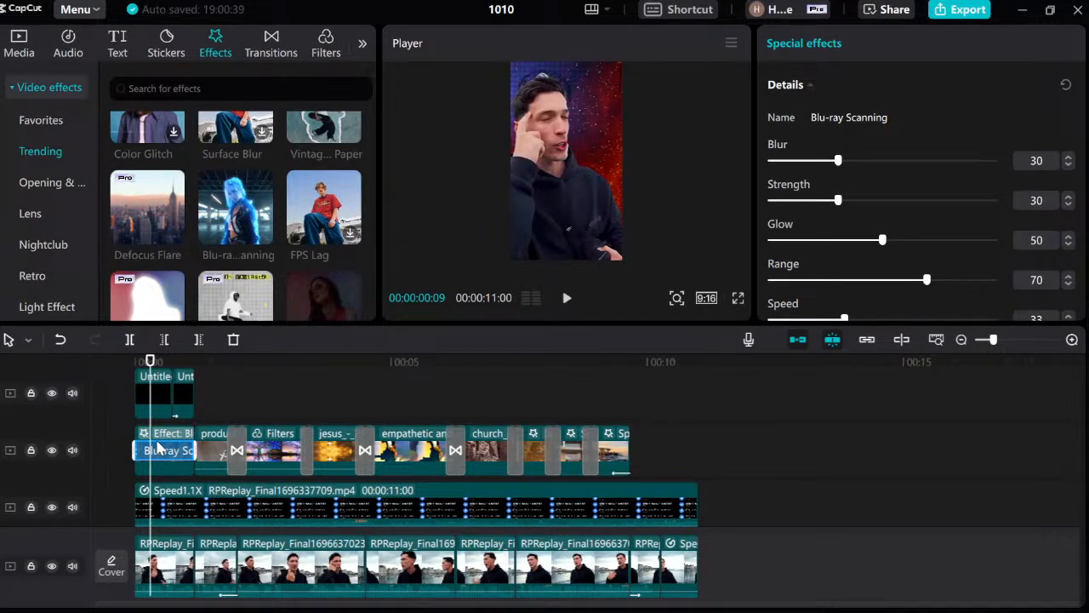
Play the opening repeatedly from the start to review the Blu-ray Scanning effect on the first overlay clip.
left_click_drag(153, 363, 132, 361)
key("space")
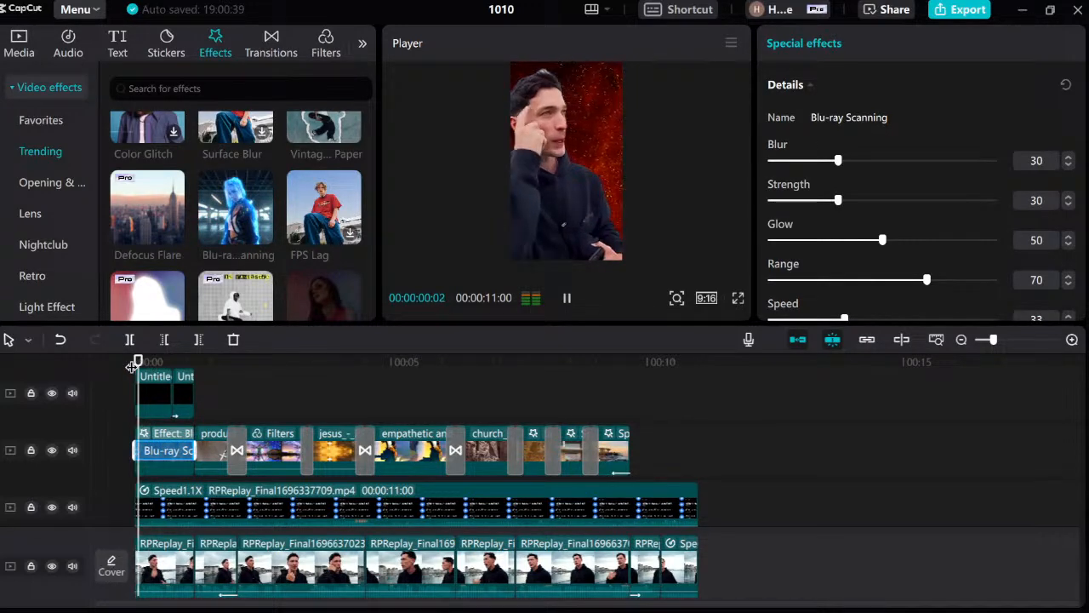
key("space")
key("space")
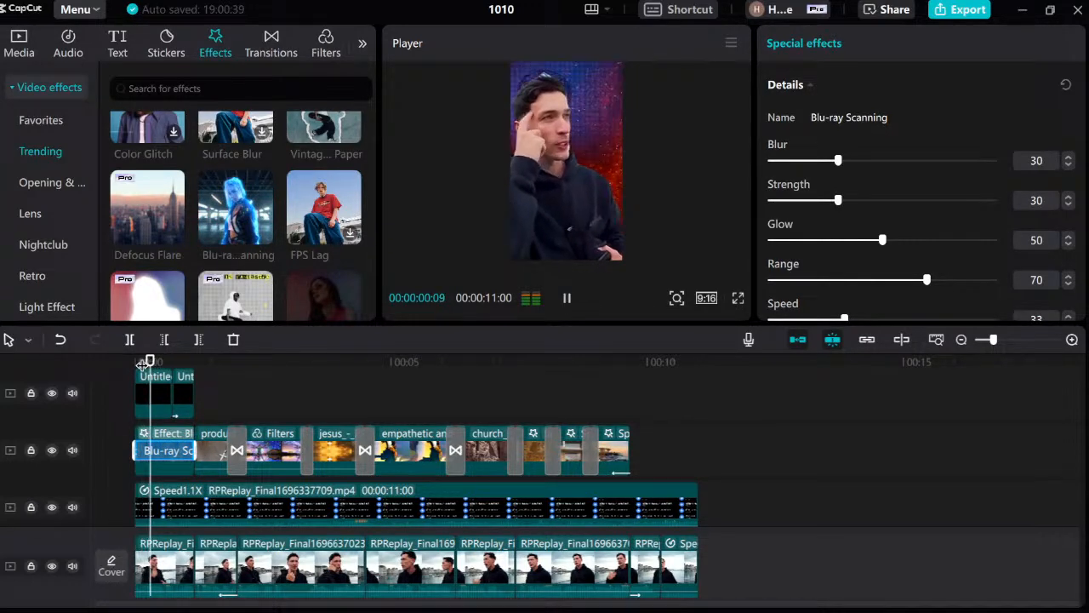
key("space")
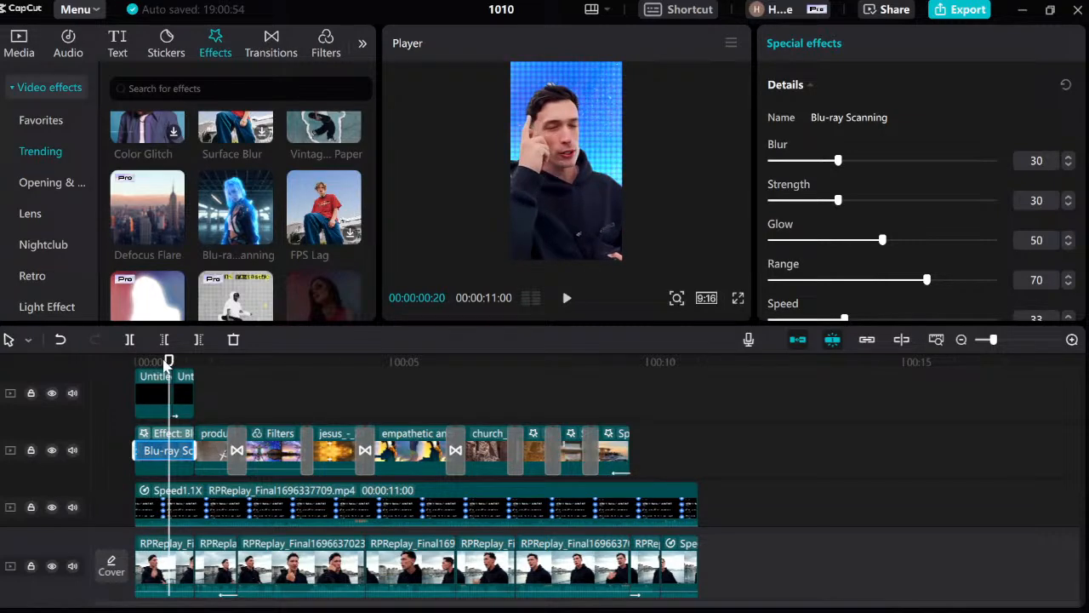
left_click_drag(168, 362, 117, 357)
key("space")
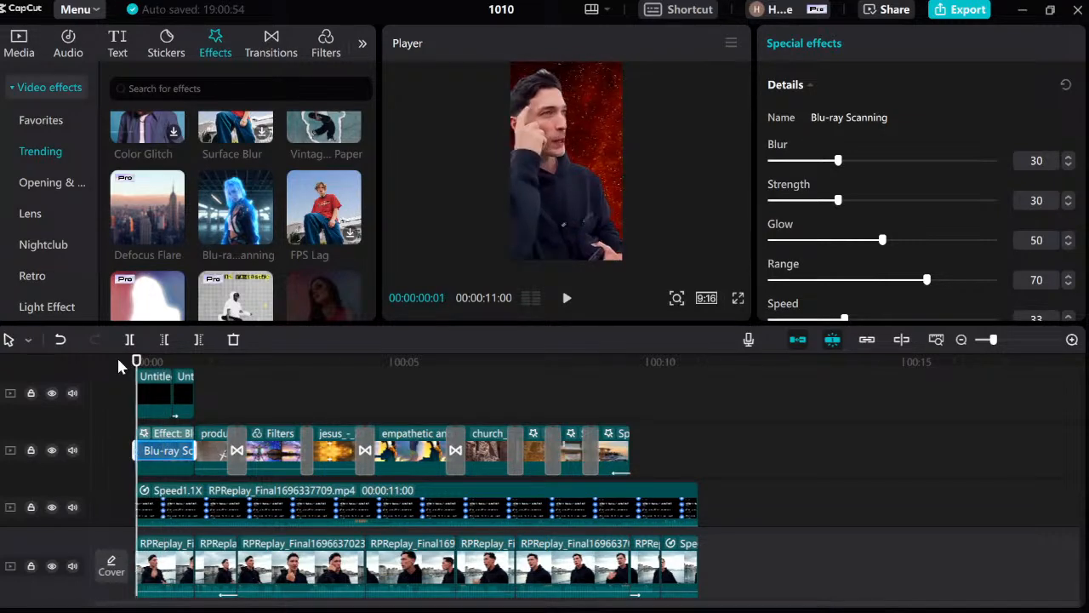
key("space")
key("space")
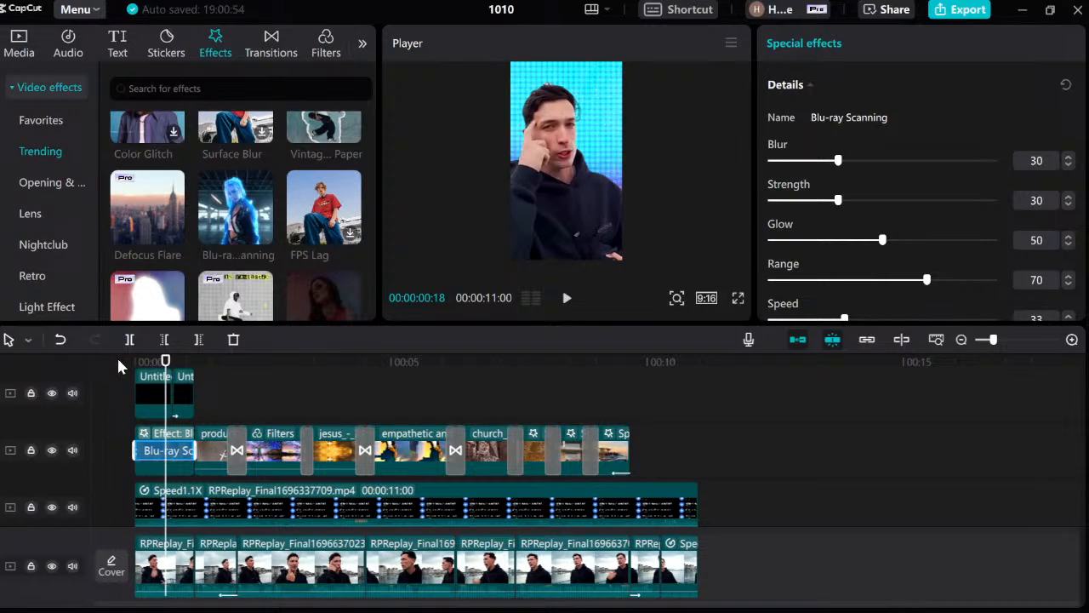
key("space")
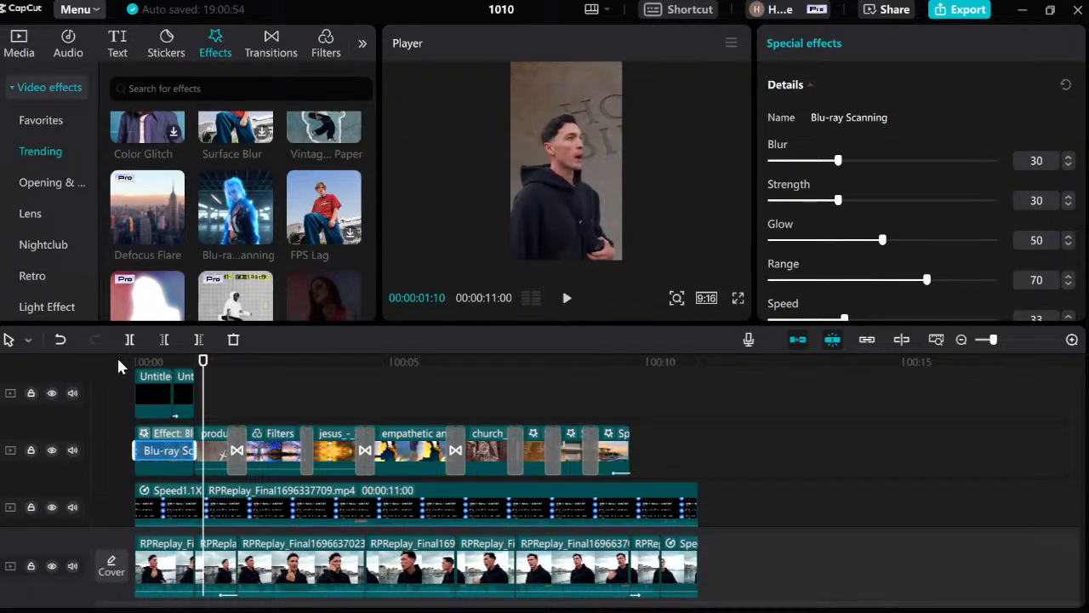
Step the playhead back to 00:00:00:25 and delete the Blu-ray Scanning effect from the first overlay clip.
key("Left")
key("Left")
key("Left")
key("Left")
key("Left")
key("Left")
key("Left")
key("Left")
key("Left")
key("Left")
key("Left")
key("Left")
key("Left")
key("Left")
key("Left")
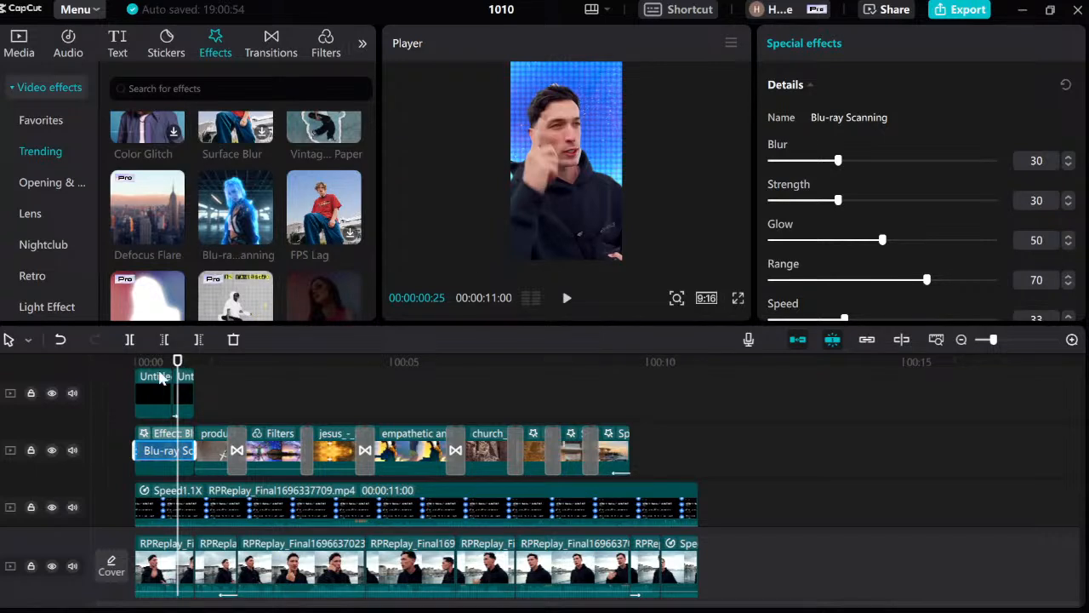
key("Delete")
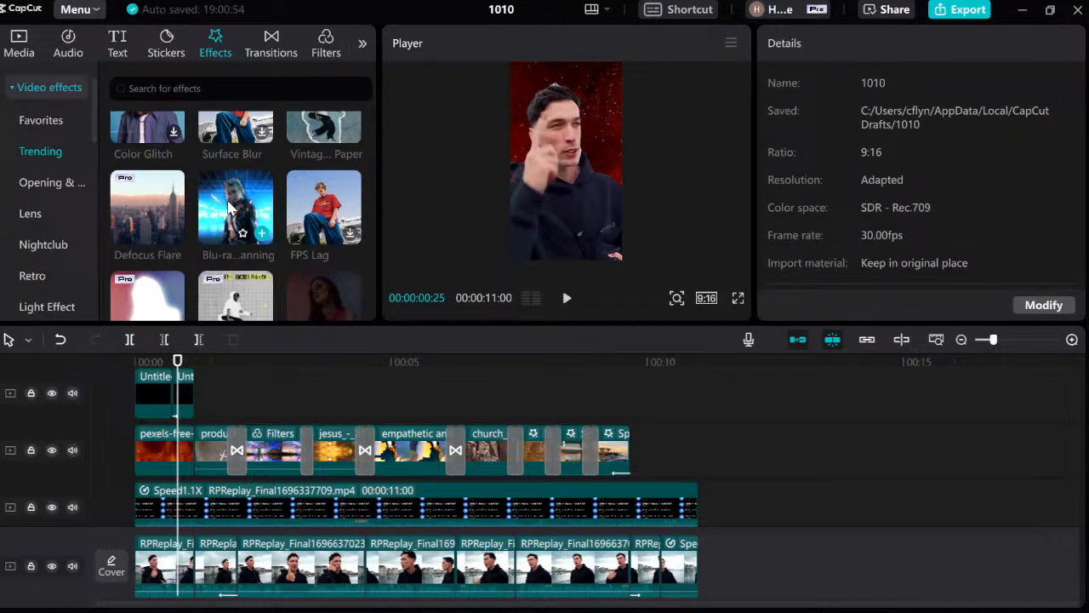
Apply the trending Cutting Graffiti effect to the first overlay clip.
scroll(319, 206, "down", 2)
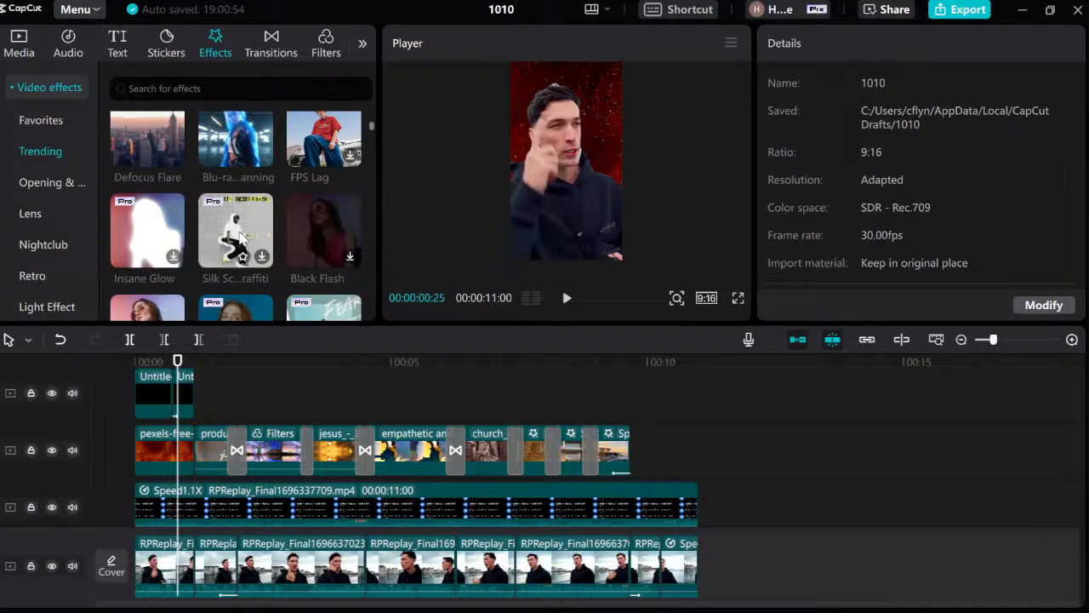
scroll(137, 218, "down", 2)
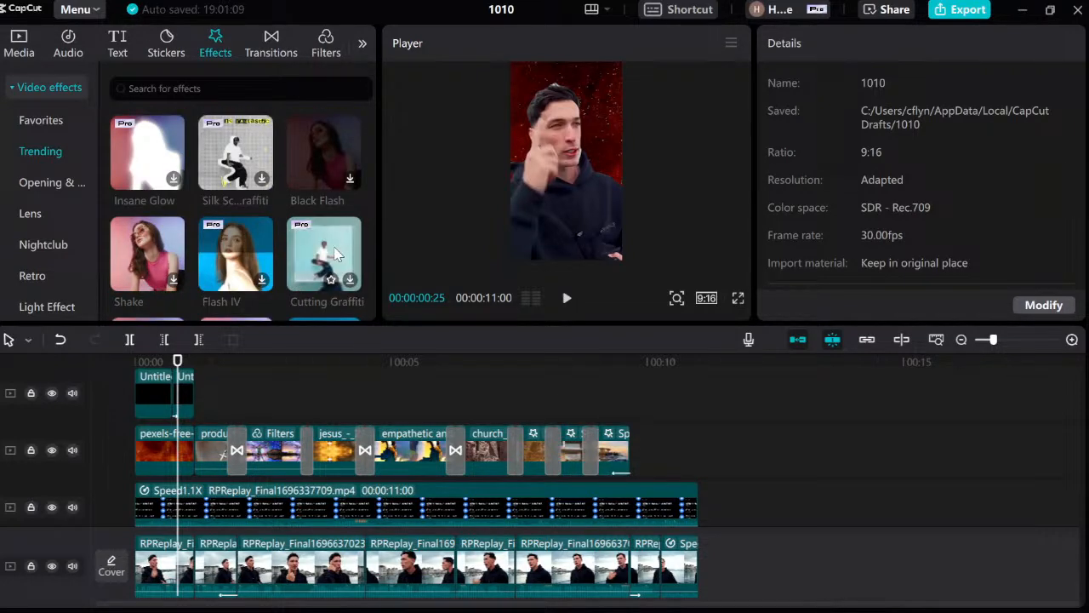
left_click_drag(345, 255, 165, 447)
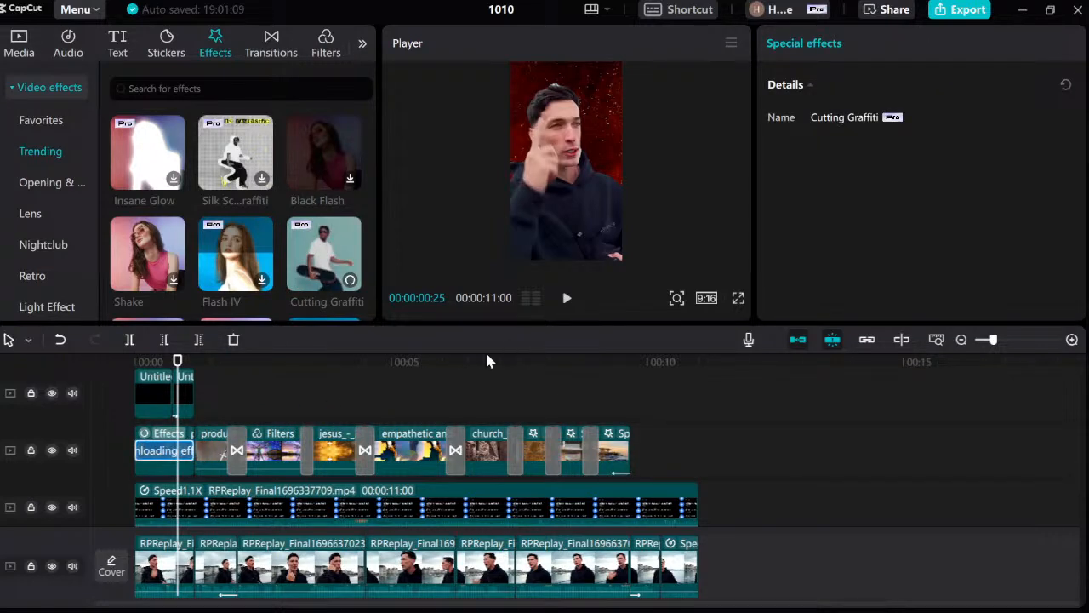
Preview the Cutting Graffiti effect from the start of the timeline and delete it from the first overlay clip.
left_click_drag(177, 361, 136, 362)
key("space")
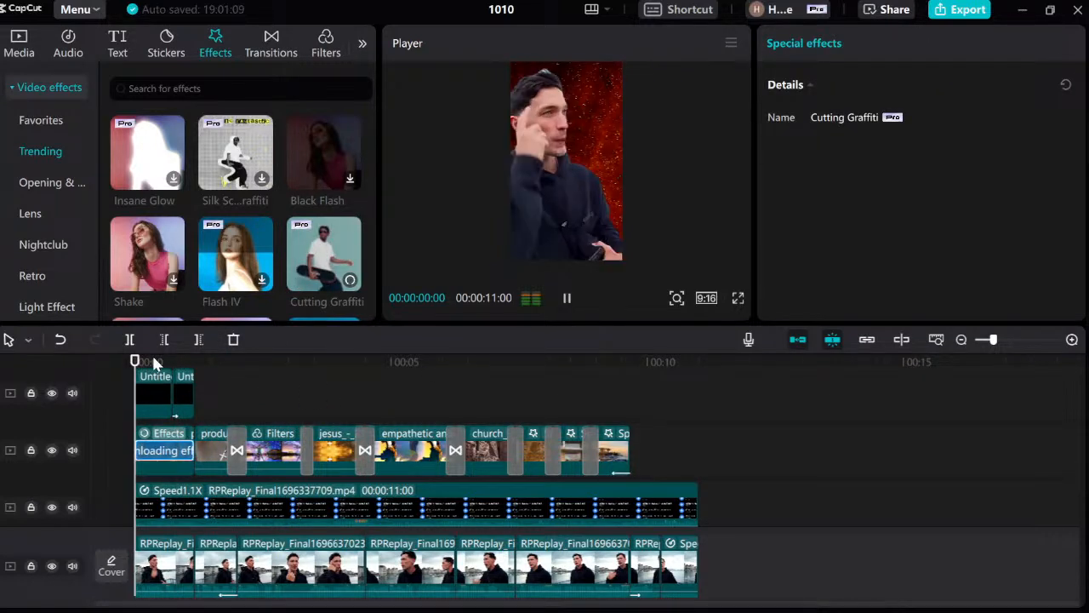
key("space")
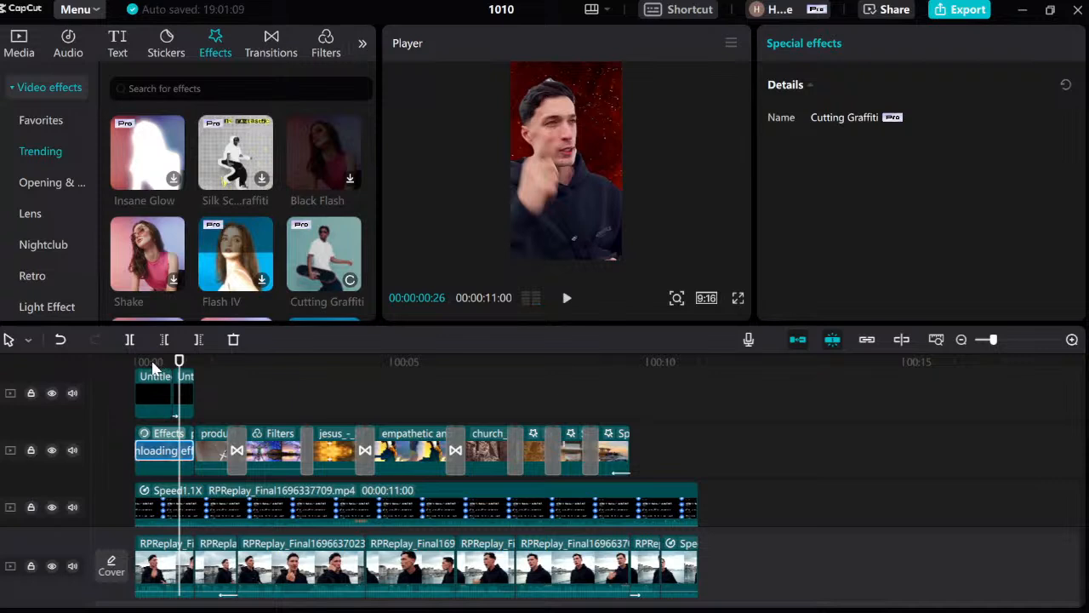
left_click_drag(177, 362, 135, 362)
key("space")
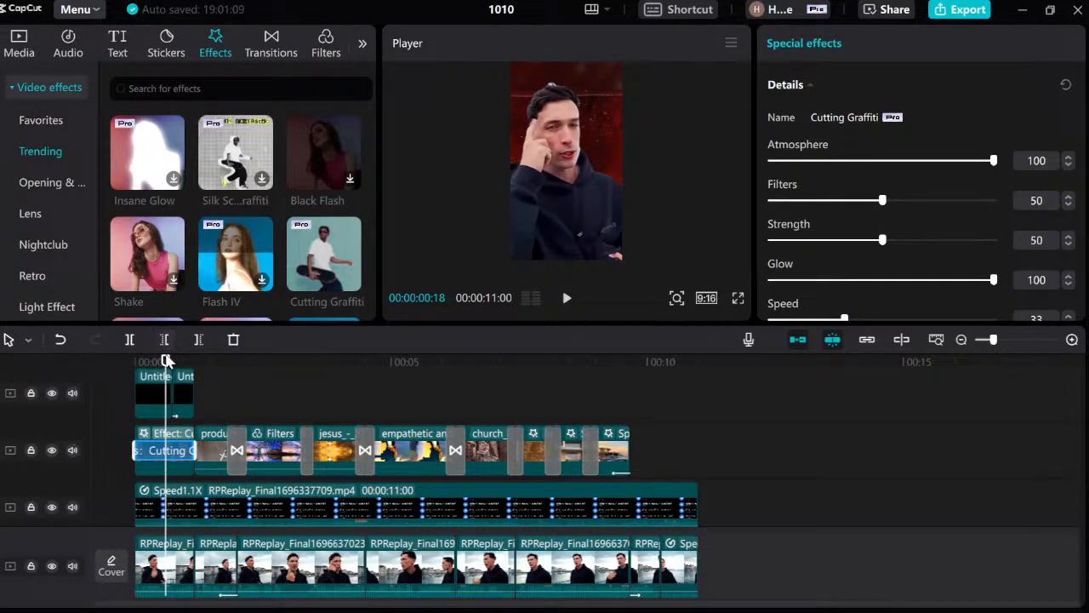
left_click_drag(166, 360, 154, 361)
key("Delete")
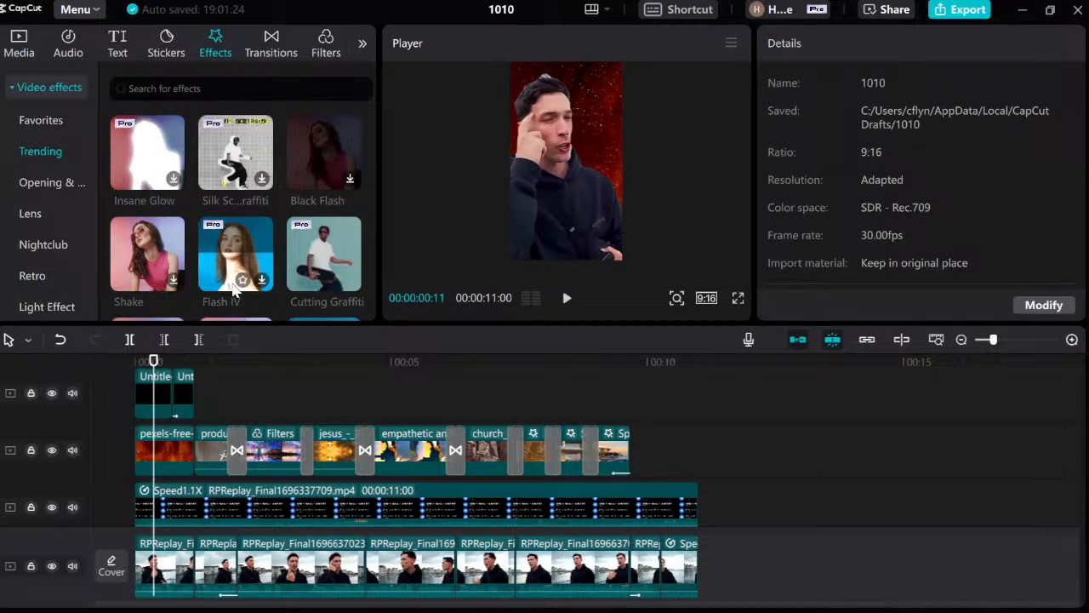
Apply the trending Colored Beads effect to the first overlay clip.
scroll(275, 222, "down", 5)
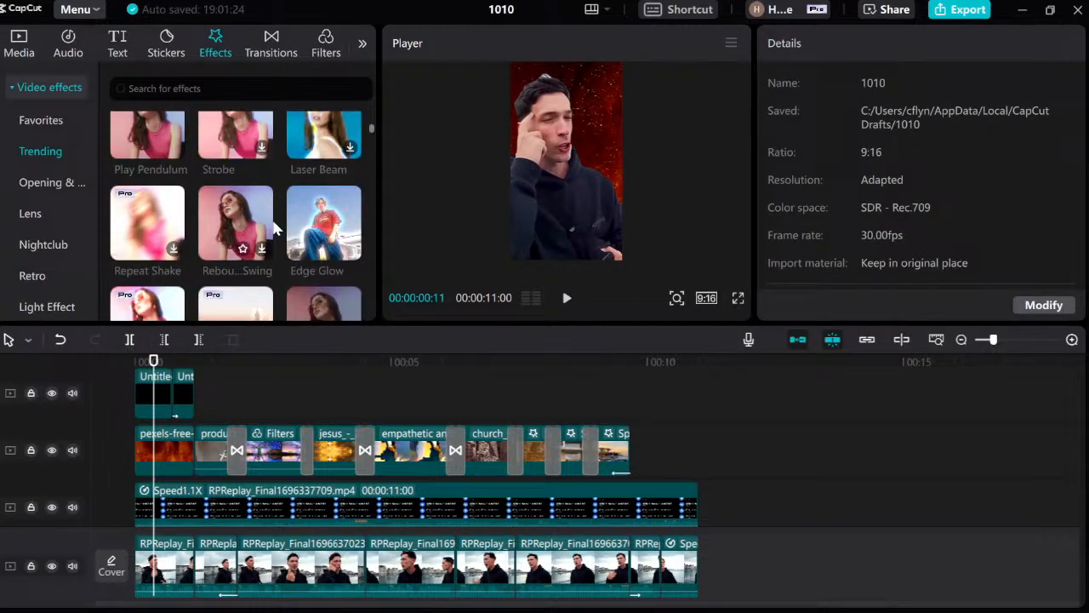
mouse_move(341, 217)
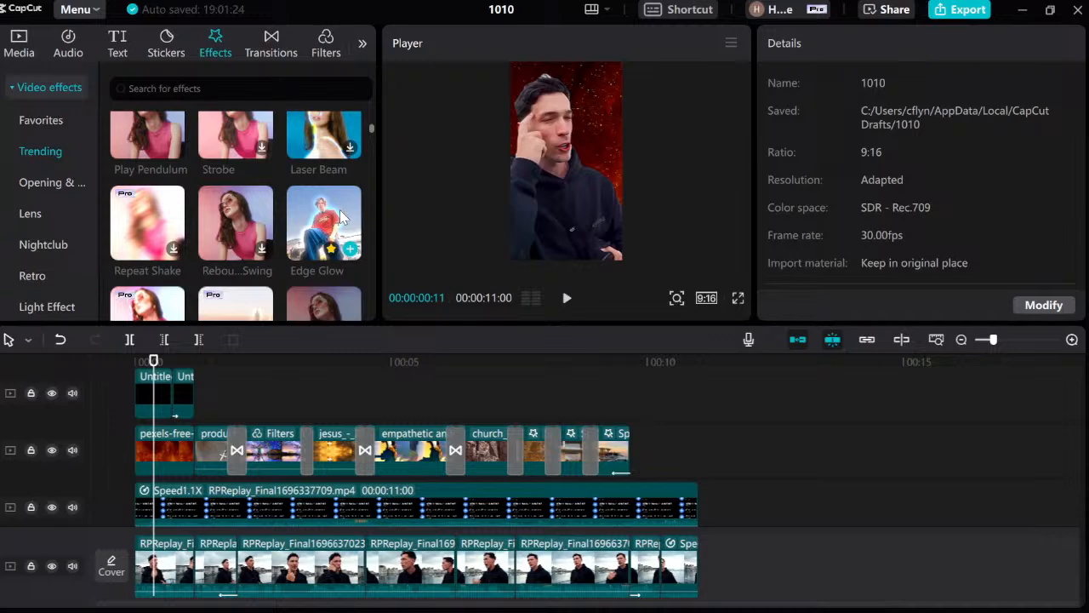
scroll(341, 218, "up", 2)
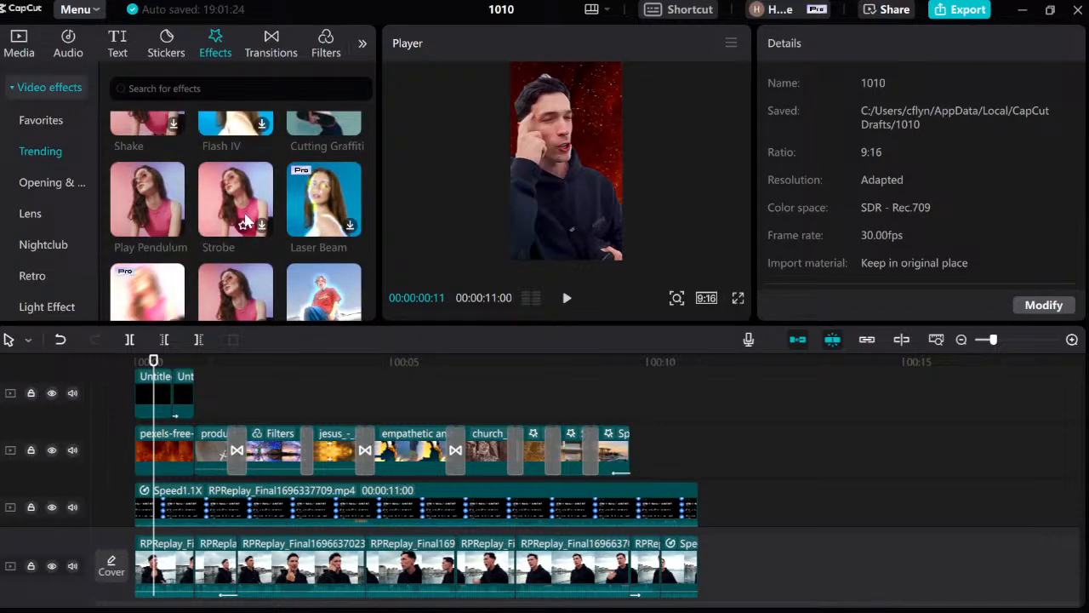
scroll(153, 199, "down", 4)
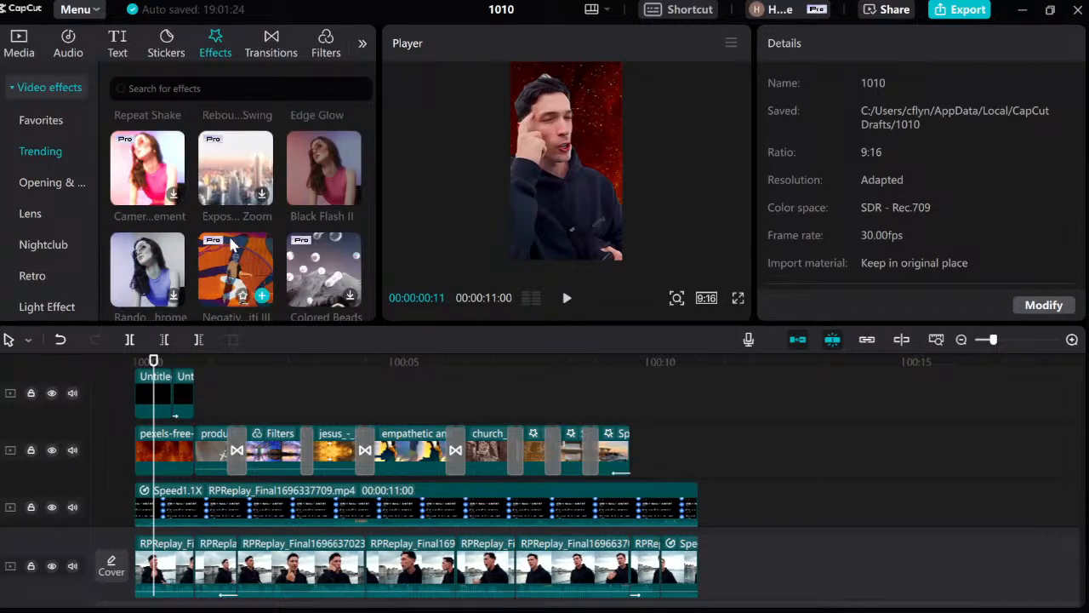
mouse_move(225, 242)
mouse_move(345, 268)
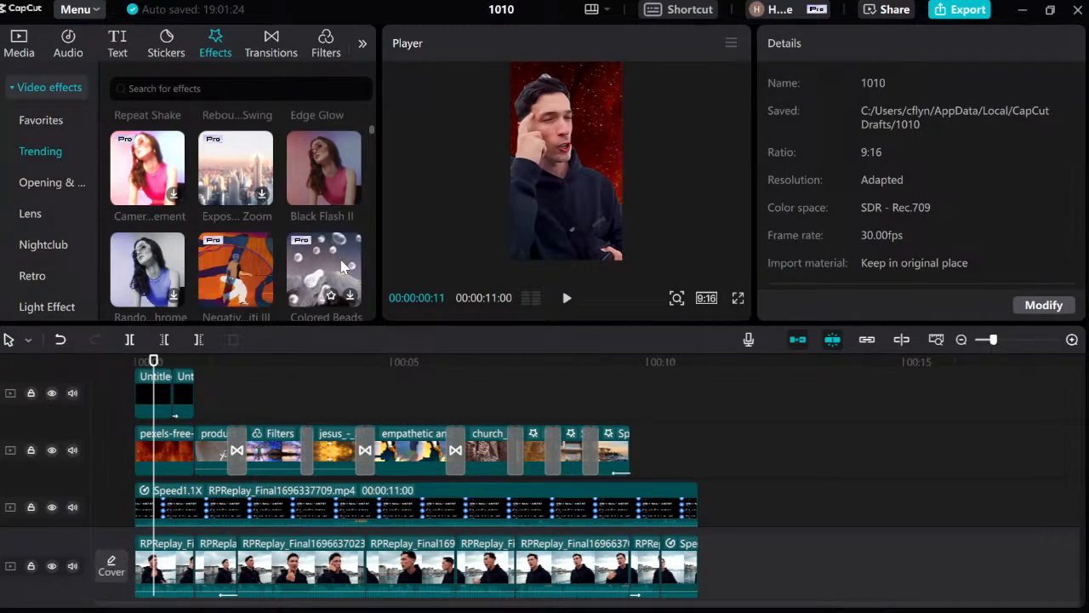
scroll(340, 268, "down", 1)
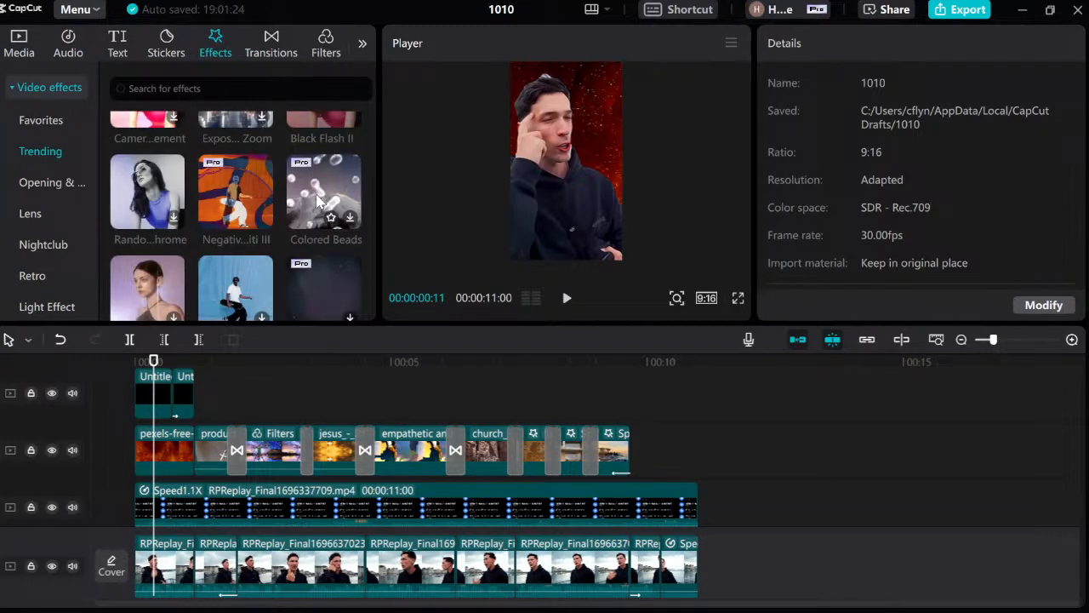
left_click_drag(317, 200, 157, 433)
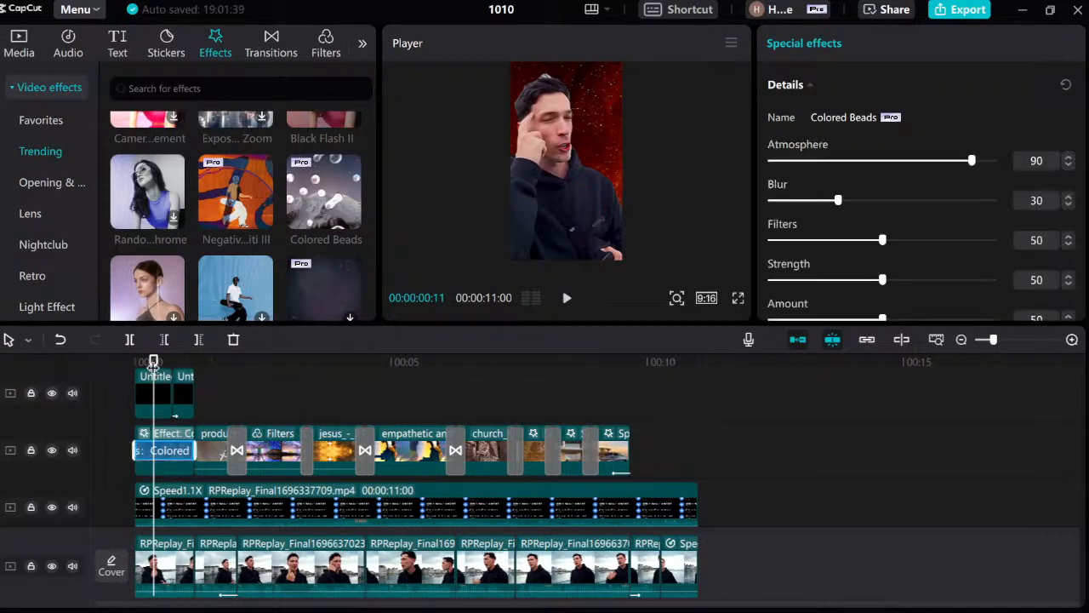
Preview the Colored Beads effect from the start of the timeline.
left_click_drag(154, 361, 136, 362)
key("space")
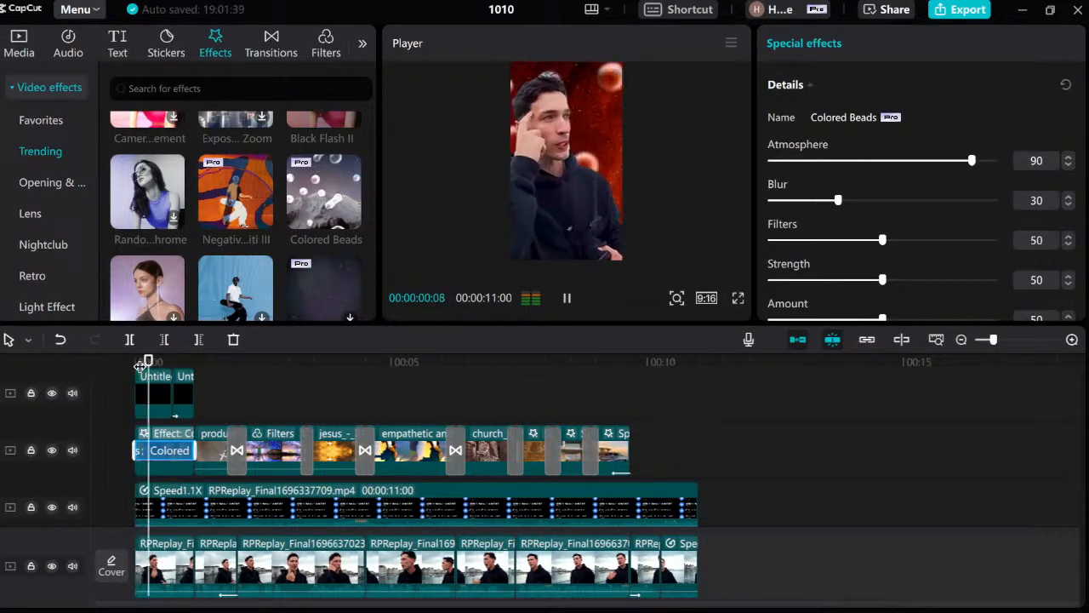
key("space")
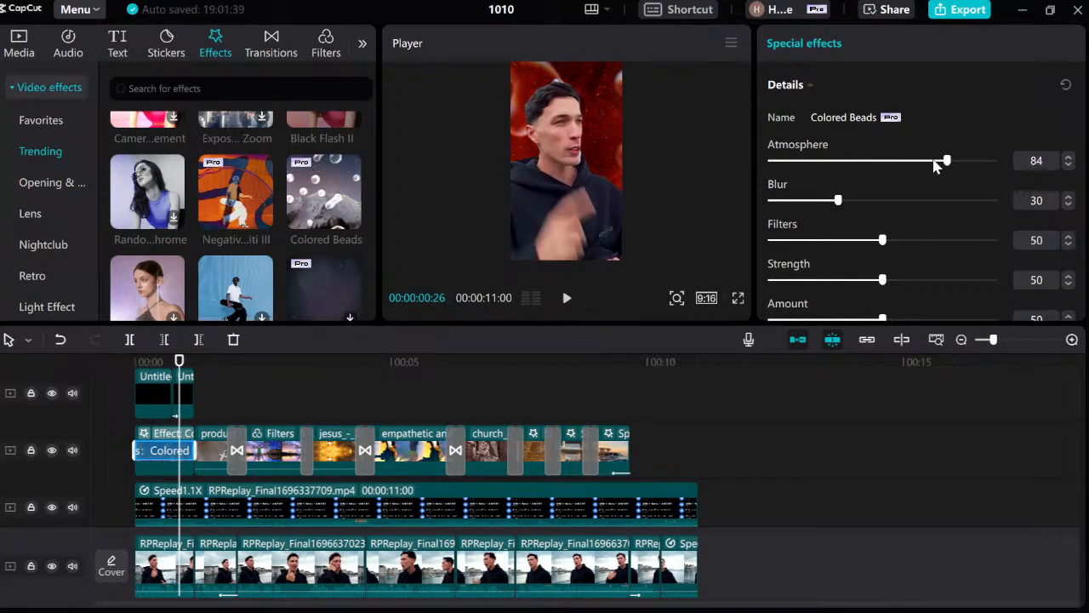
Set the Colored Beads effect to Atmosphere 60, Blur 0, Filters 70, Strength 60, Amount 75, Size 5 and Speed 51.
left_click_drag(946, 160, 907, 160)
left_click_drag(848, 203, 691, 216)
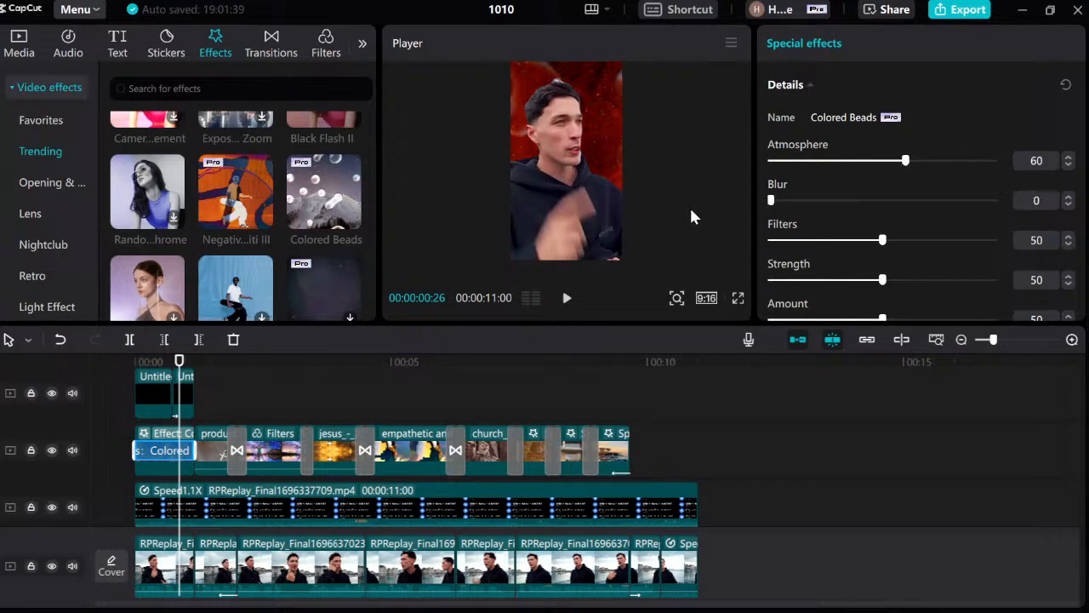
left_click_drag(885, 242, 925, 250)
scroll(902, 287, "down", 2)
left_click_drag(885, 257, 943, 277)
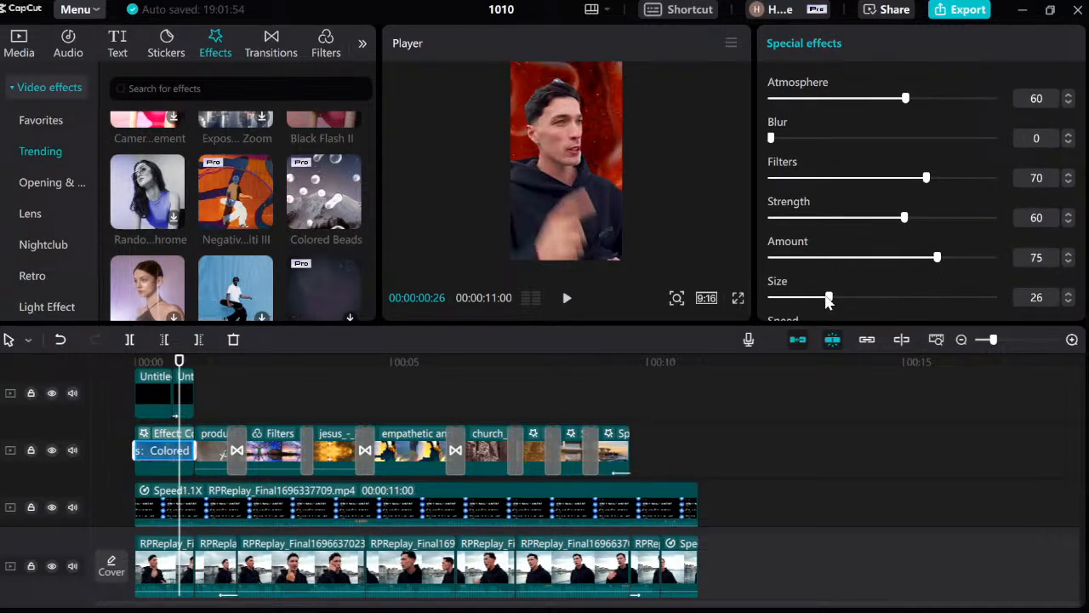
left_click_drag(828, 299, 785, 302)
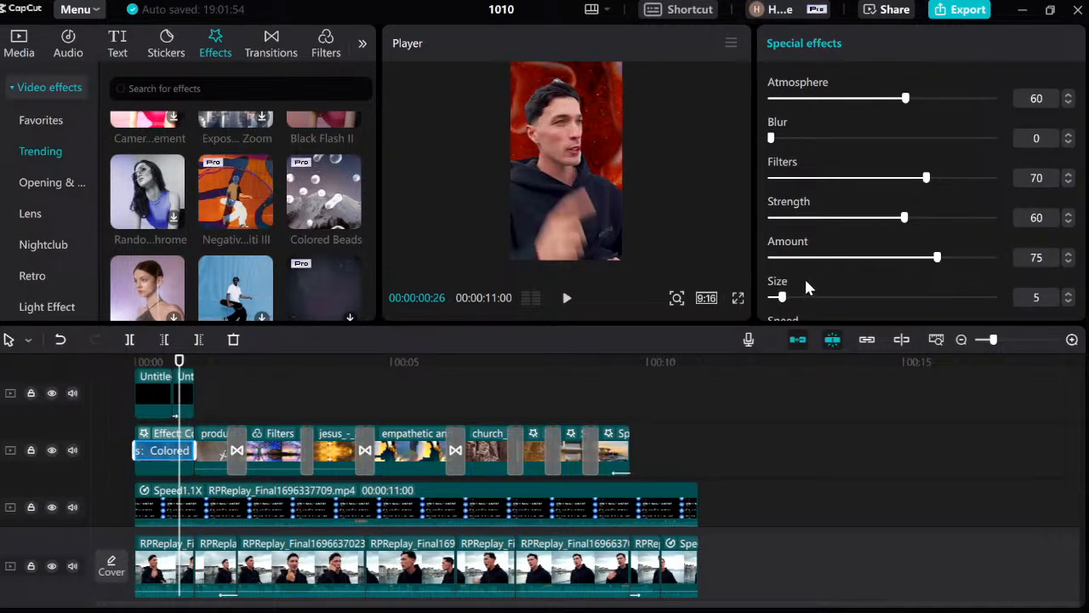
scroll(807, 287, "down", 1)
left_click_drag(871, 313, 887, 317)
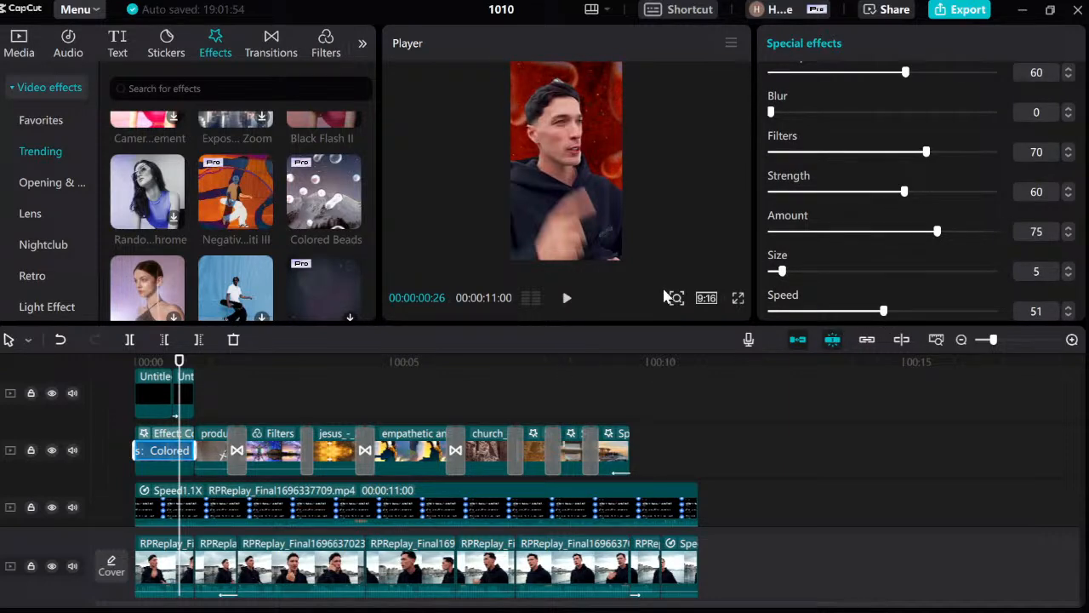
Replay the opening from the start to review the adjusted Colored Beads effect on the first overlay clip.
left_click_drag(177, 361, 134, 362)
key("space")
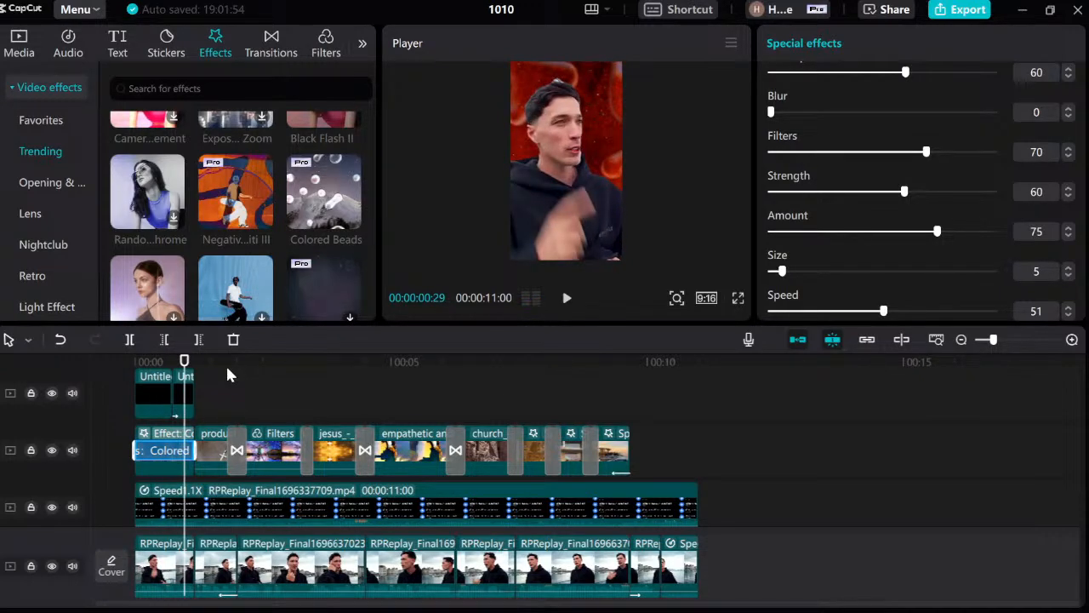
key("space")
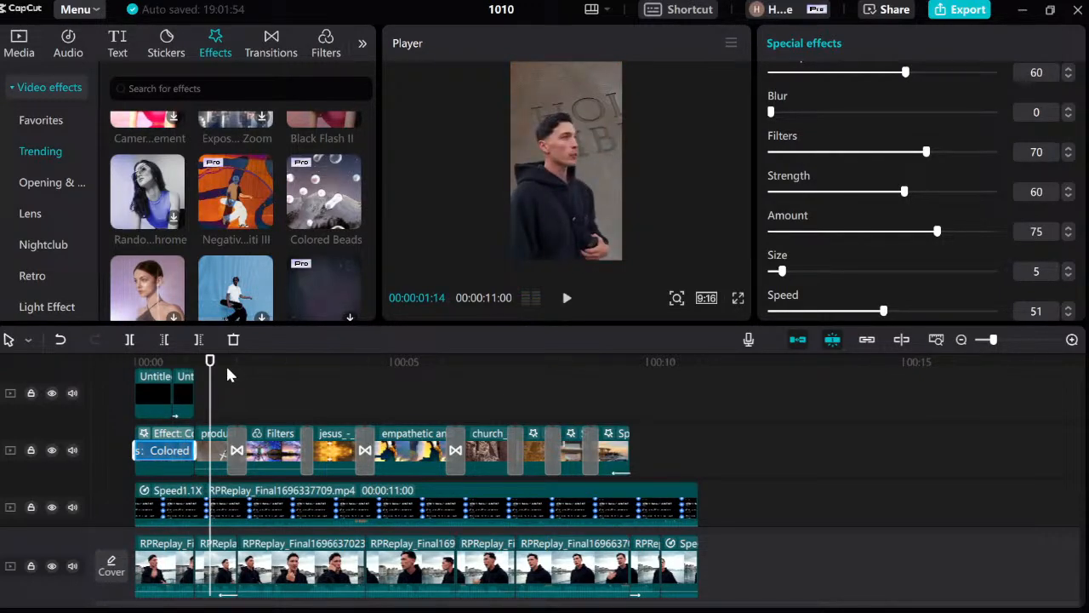
left_click_drag(211, 361, 135, 372)
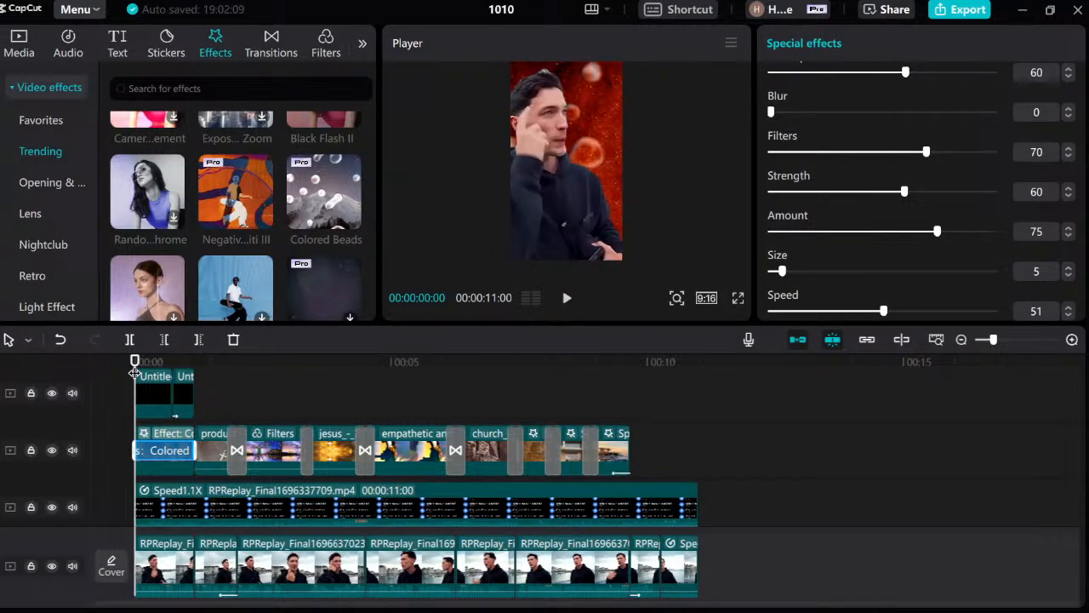
key("space")
key("space")
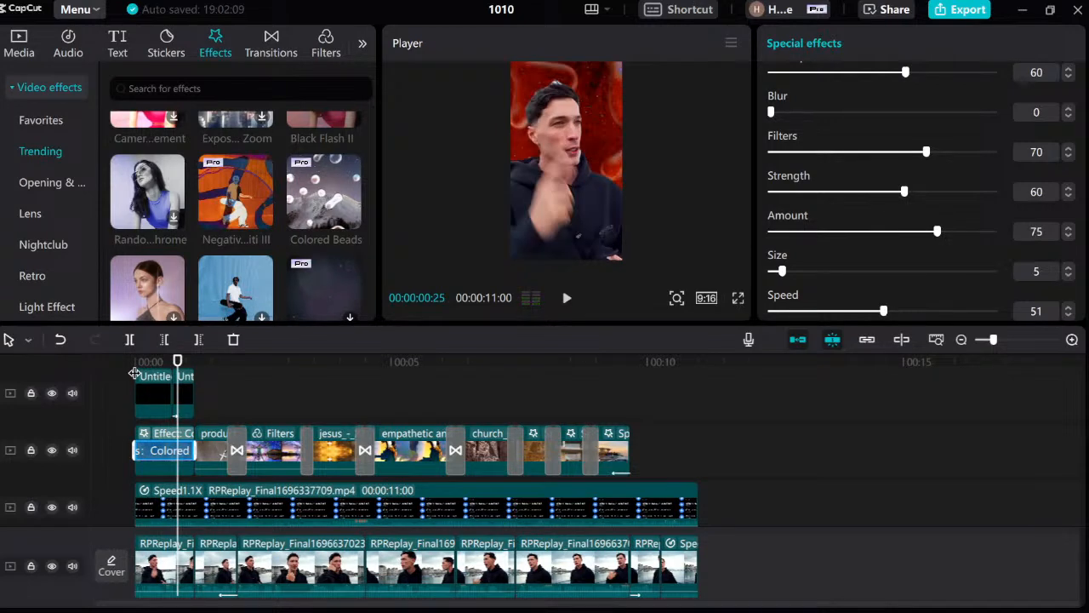
key("space")
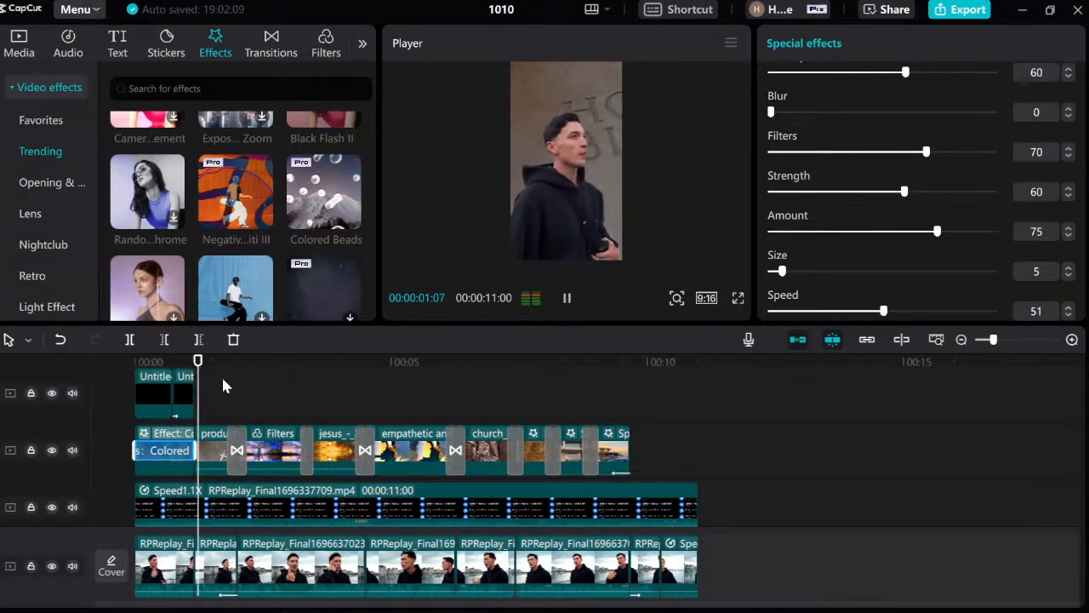
key("space")
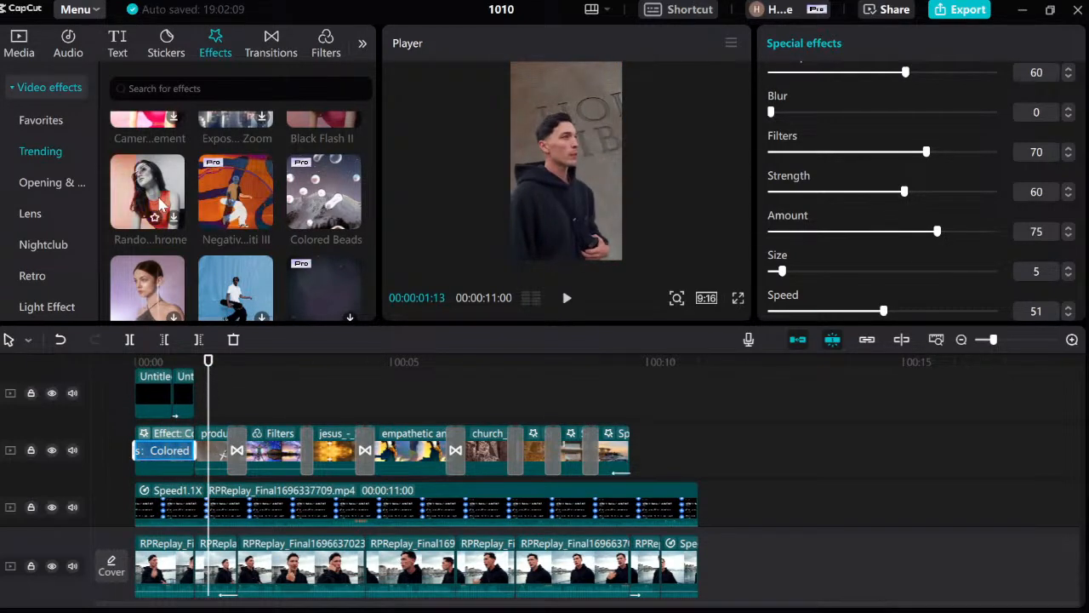
Apply the Blu-ray Scanning effect to the second speaker clip on the track above the main video and set its Blur to 0.
scroll(245, 192, "up", 1)
scroll(245, 192, "up", 5)
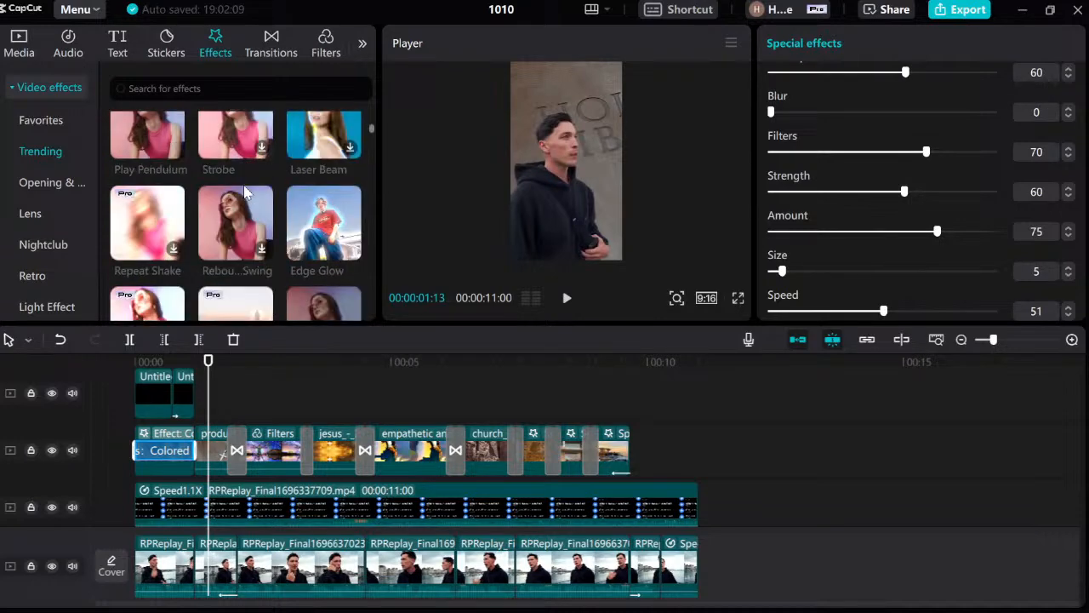
scroll(245, 192, "up", 1)
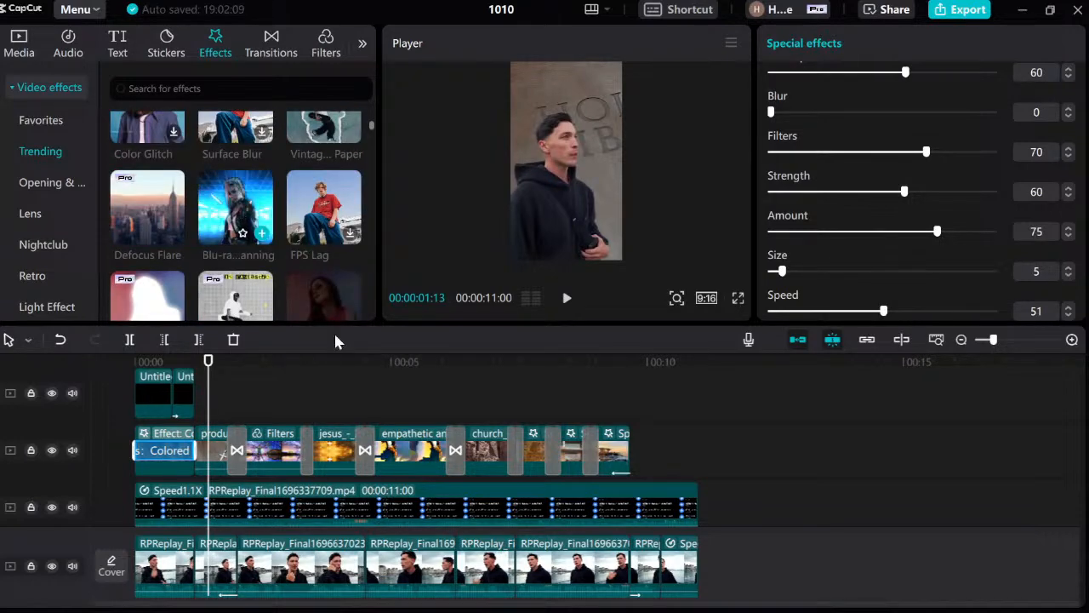
scroll(335, 479, "down", 3)
left_click_drag(245, 182, 252, 443)
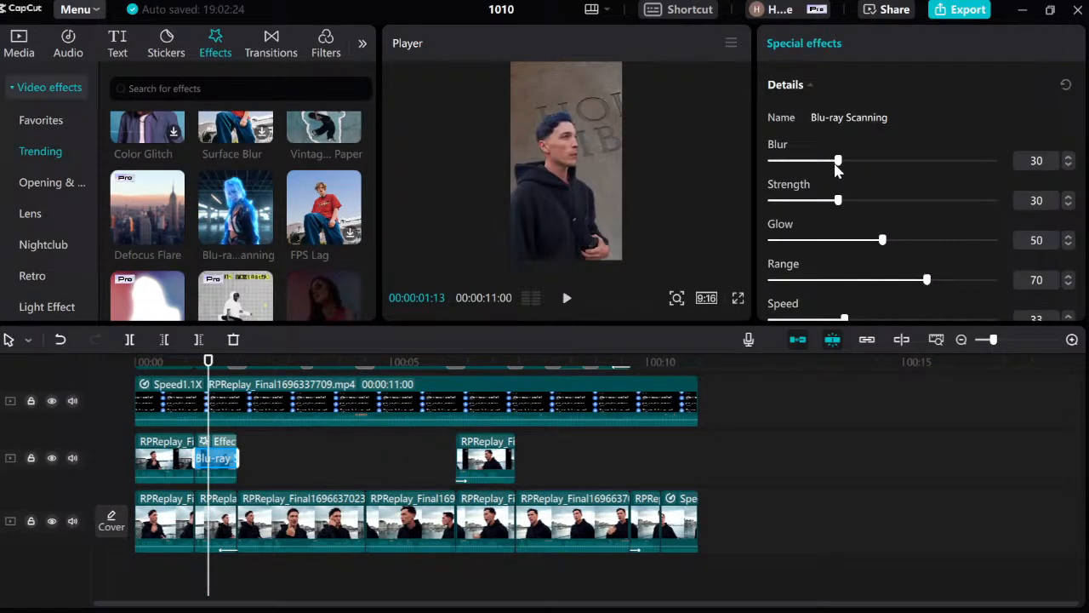
Play from the start of the second speaker clip to preview the Blu-ray Scanning effect.
left_click(199, 375)
key("space")
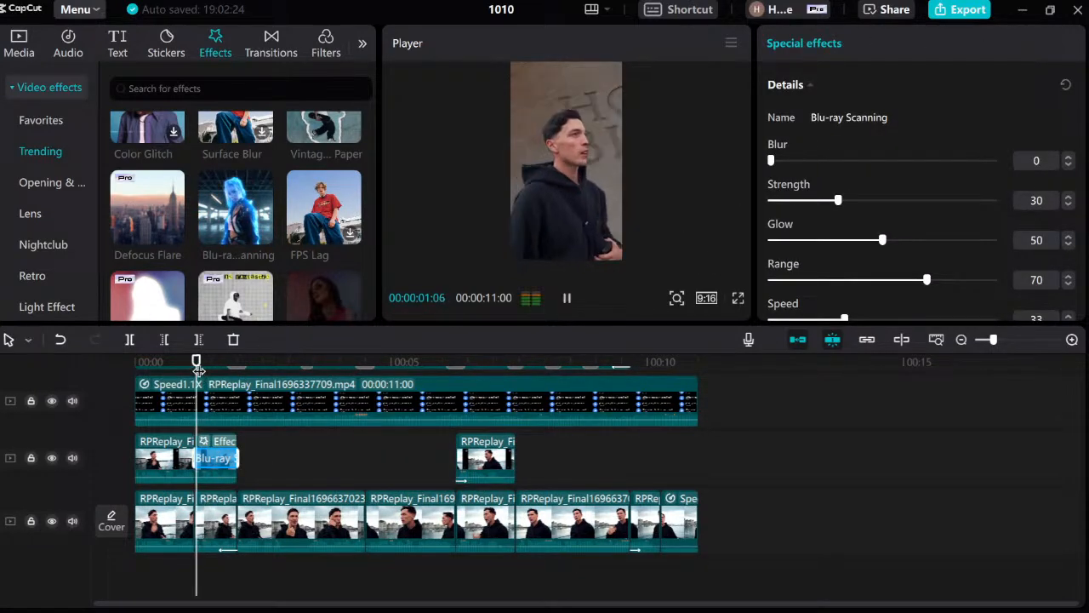
key("space")
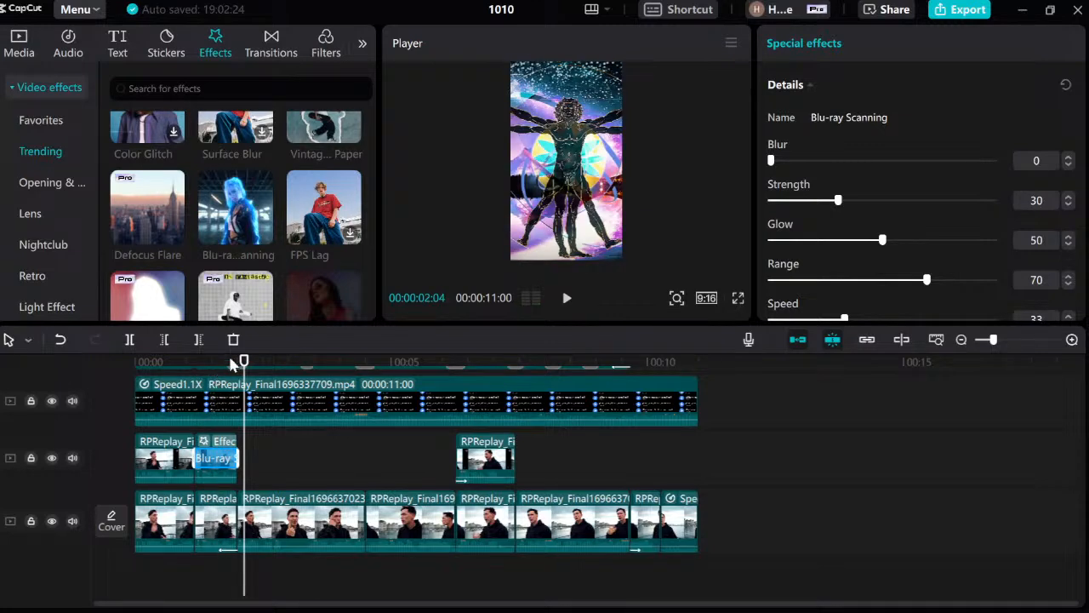
Replay part of the second speaker clip and raise the Blu-ray Scanning effect's Speed to 100.
left_click_drag(232, 365, 209, 364)
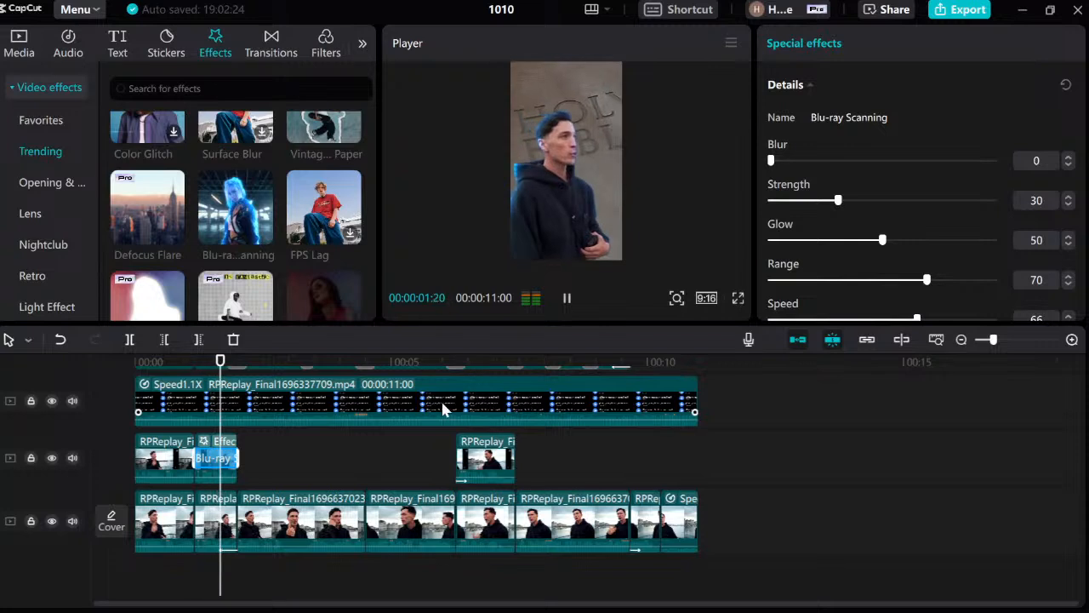
key("space")
left_click_drag(923, 316, 1011, 338)
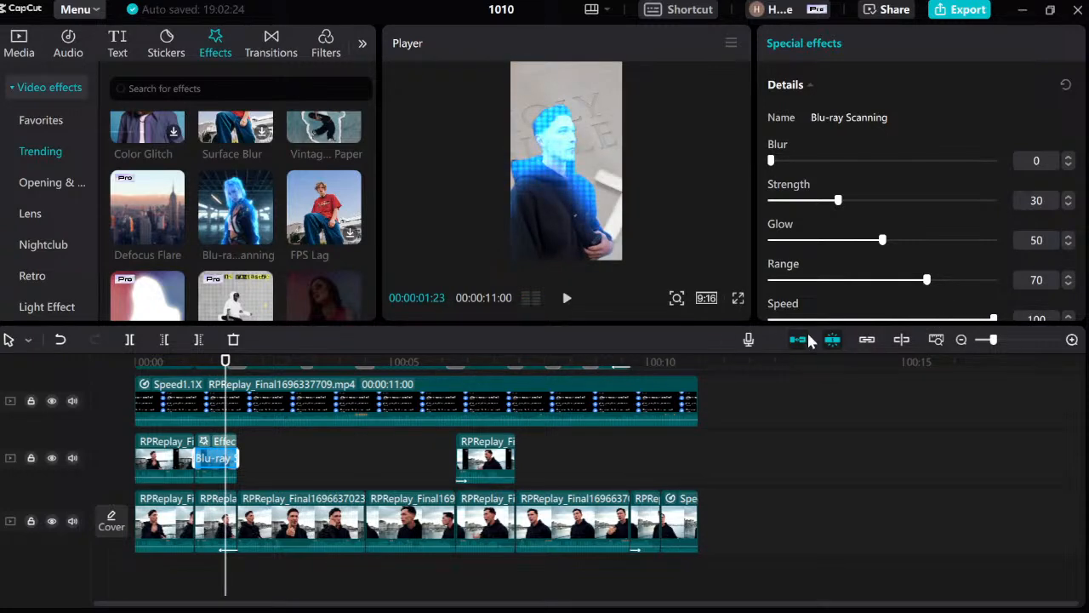
Replay the second speaker clip repeatedly to review the faster Blu-ray Scanning effect, stepping back to 00:00:01:25.
left_click_drag(222, 377, 202, 366)
key("space")
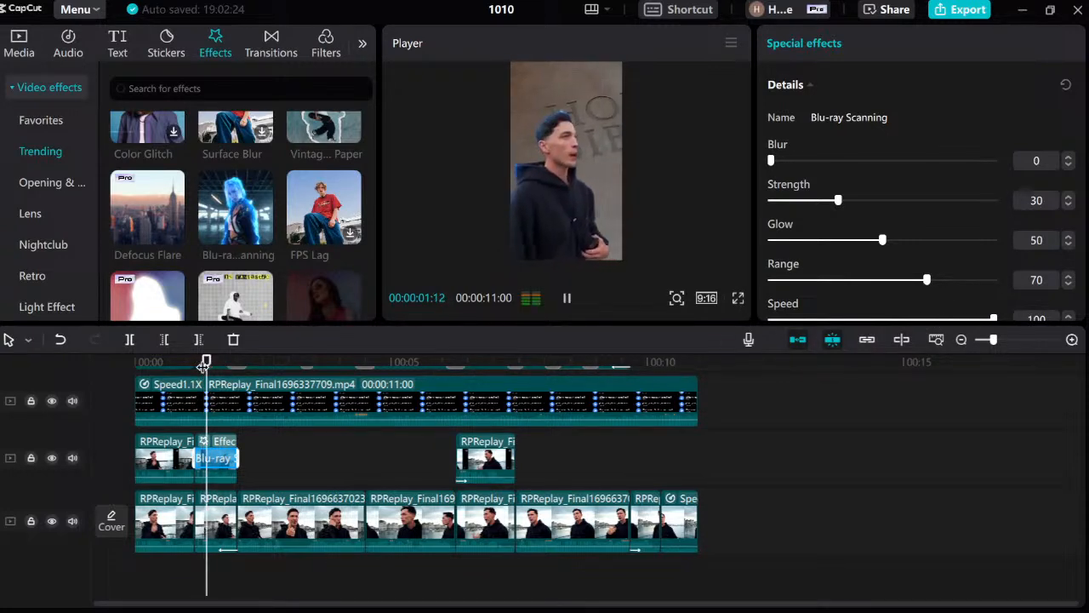
key("space")
key("space")
key("space")
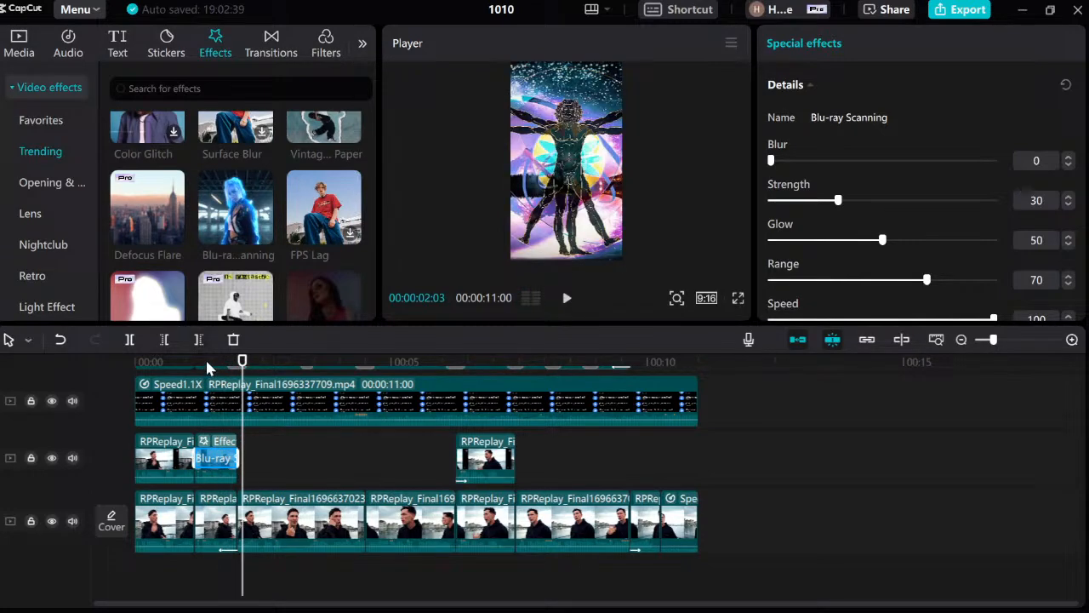
mouse_move(208, 368)
left_mouse_down()
mouse_move(223, 363)
mouse_move(195, 366)
left_mouse_up()
key("space")
key("space")
key("space")
key("space")
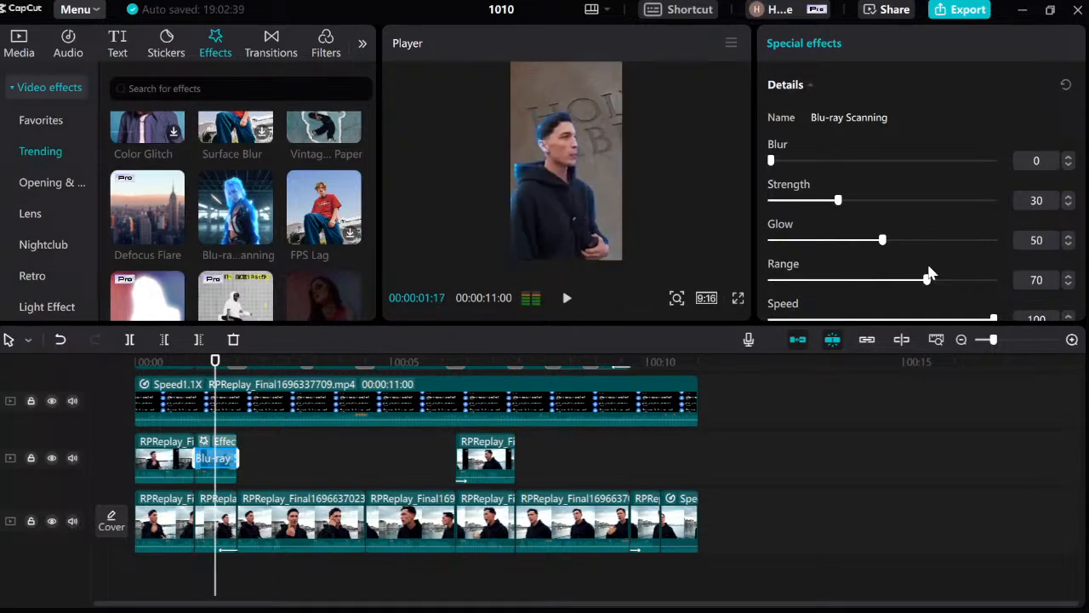
key("space")
key("space")
key("Left")
key("Left")
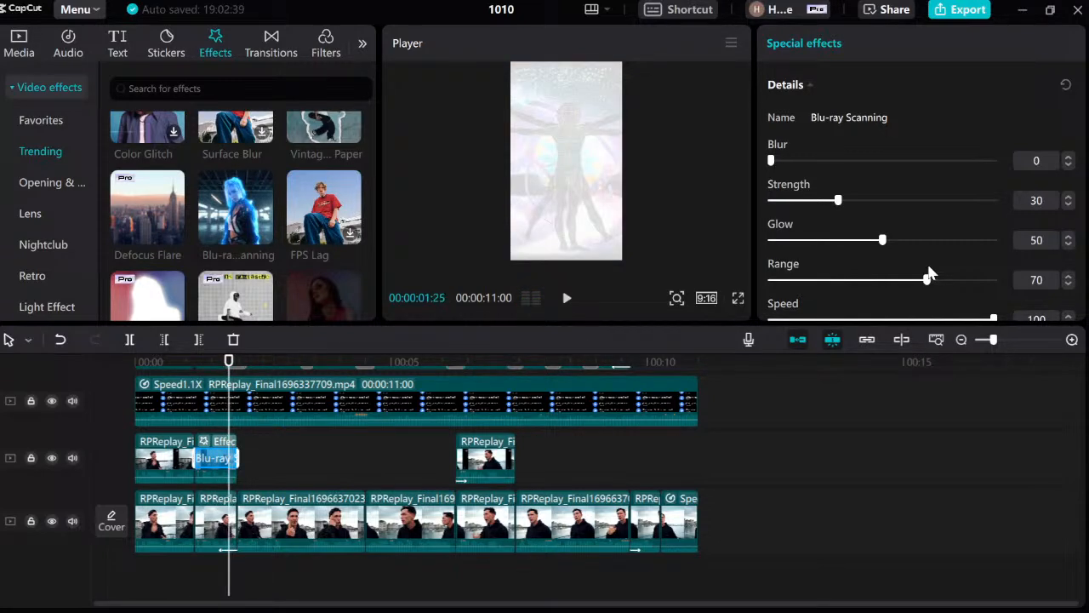
Set the Blu-ray Scanning effect's Range to 100, Glow to 60 and Strength to 31.
scroll(919, 246, "down", 1)
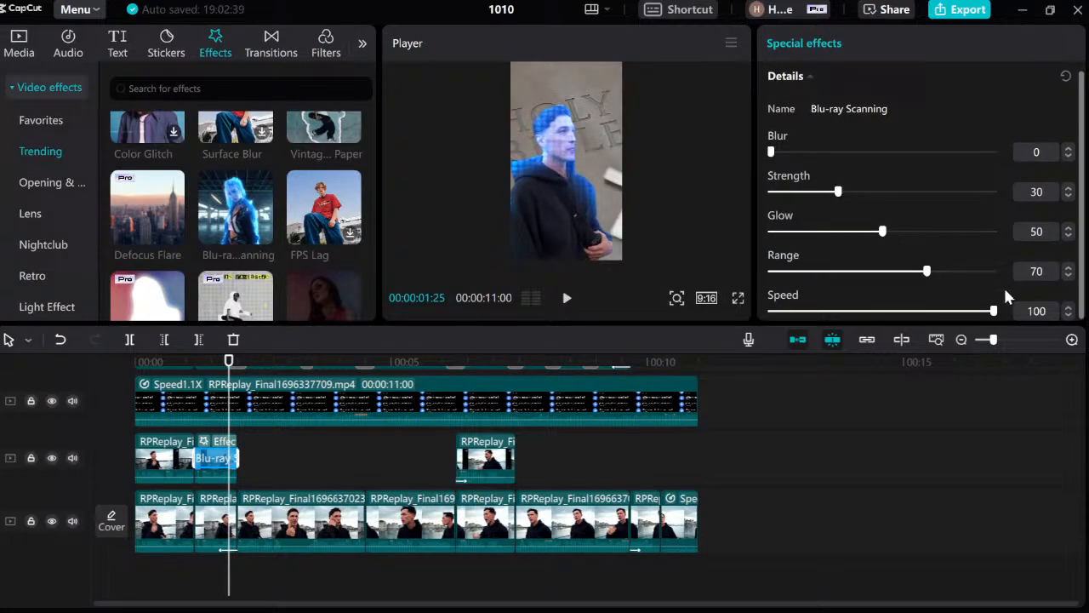
left_click_drag(926, 272, 1000, 273)
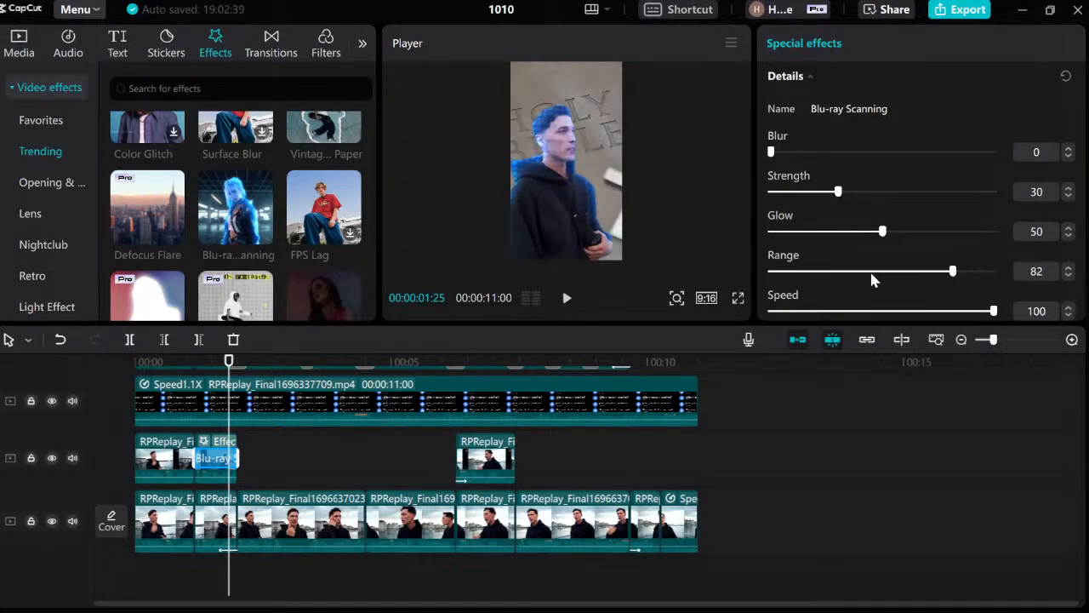
left_click_drag(876, 272, 1008, 285)
left_click_drag(883, 232, 909, 248)
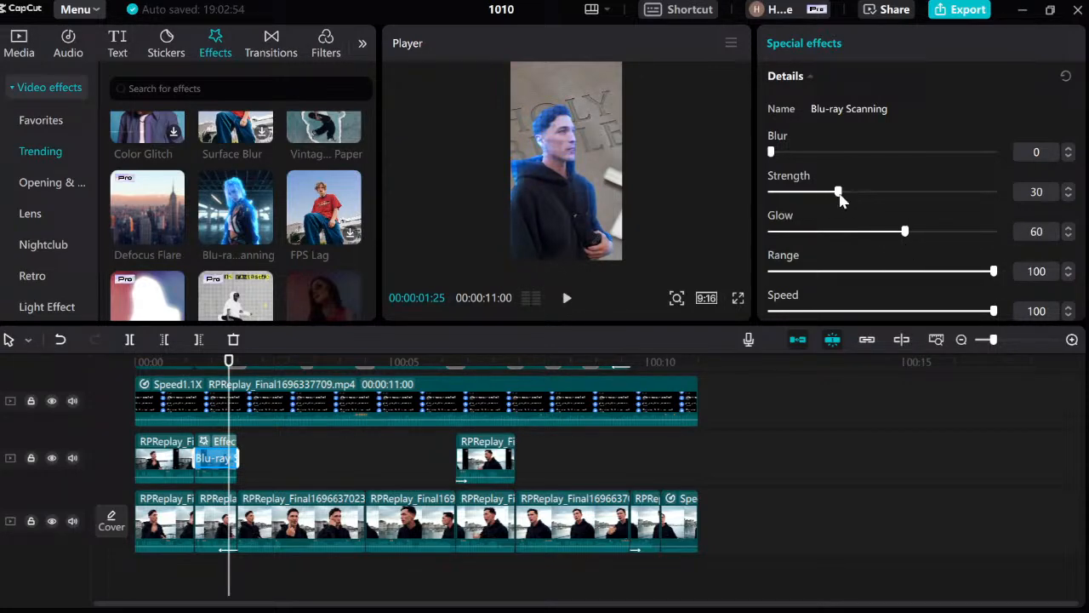
left_click_drag(840, 198, 934, 200)
left_click_drag(856, 199, 812, 198)
Replay the second speaker clip from 00:00:01:05 to review the retuned Blu-ray Scanning effect.
left_click_drag(232, 373, 194, 378)
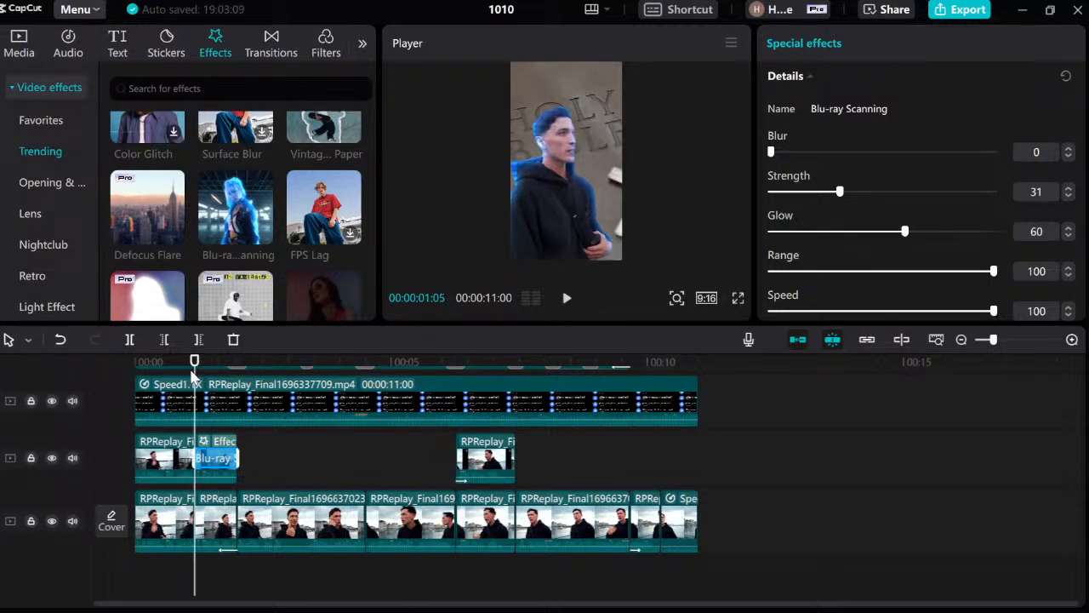
key("space")
key("space")
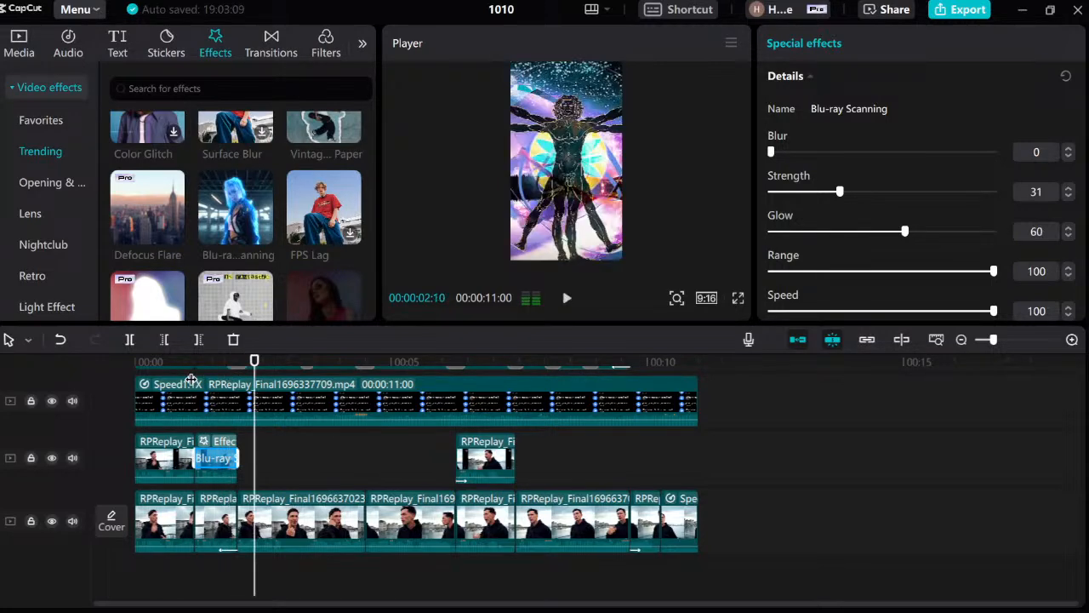
Replay the second speaker clip with its Blu-ray Scanning effect and return to 00:00:01:18.
left_click(203, 361)
key("space")
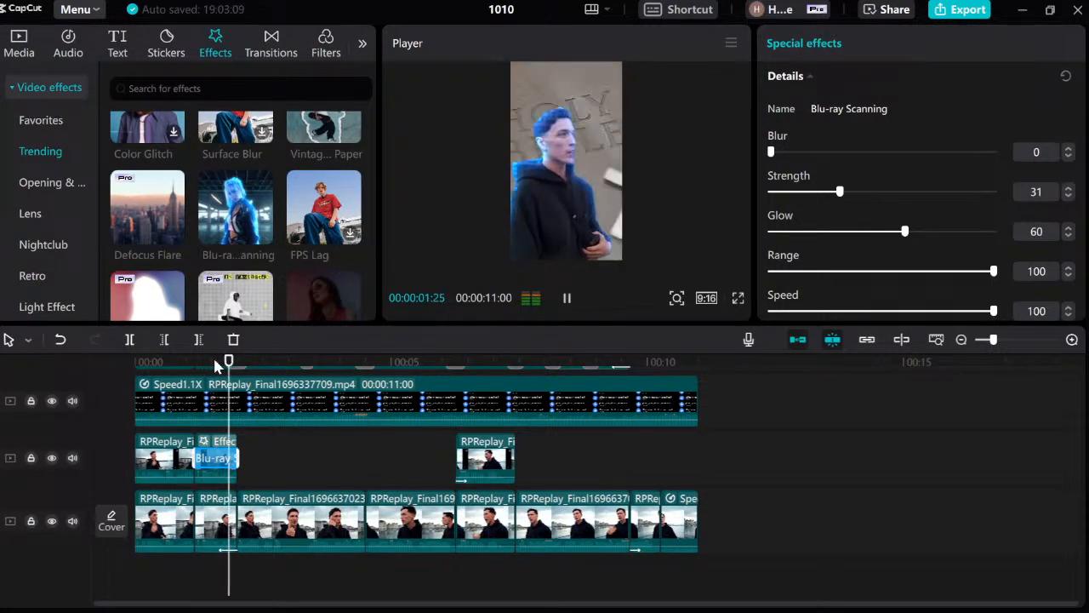
left_click(237, 362)
scroll(253, 459, "up", 1)
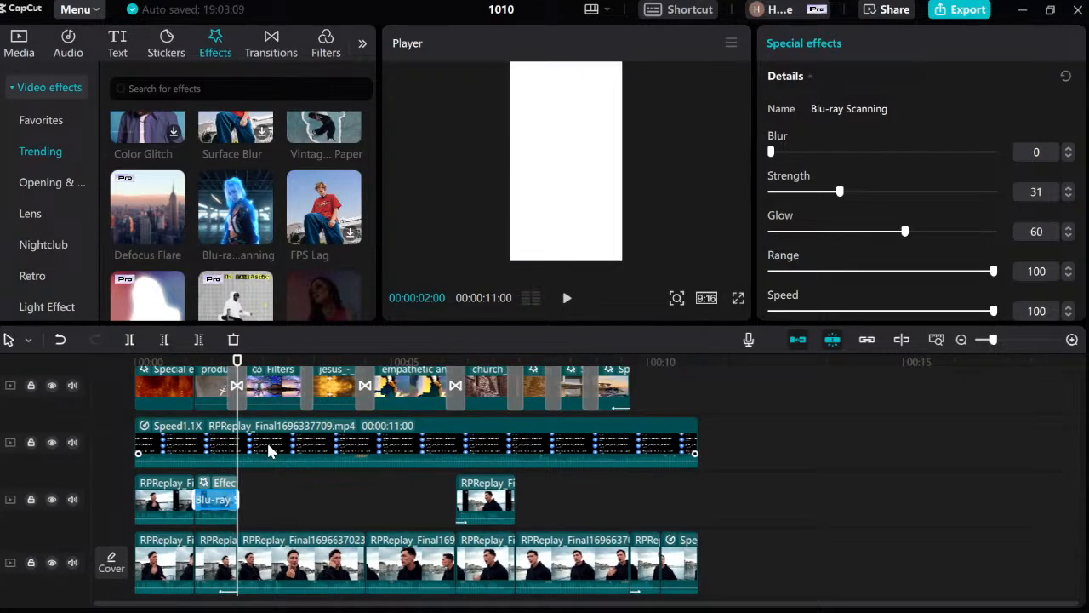
left_click(228, 372)
left_click(216, 361)
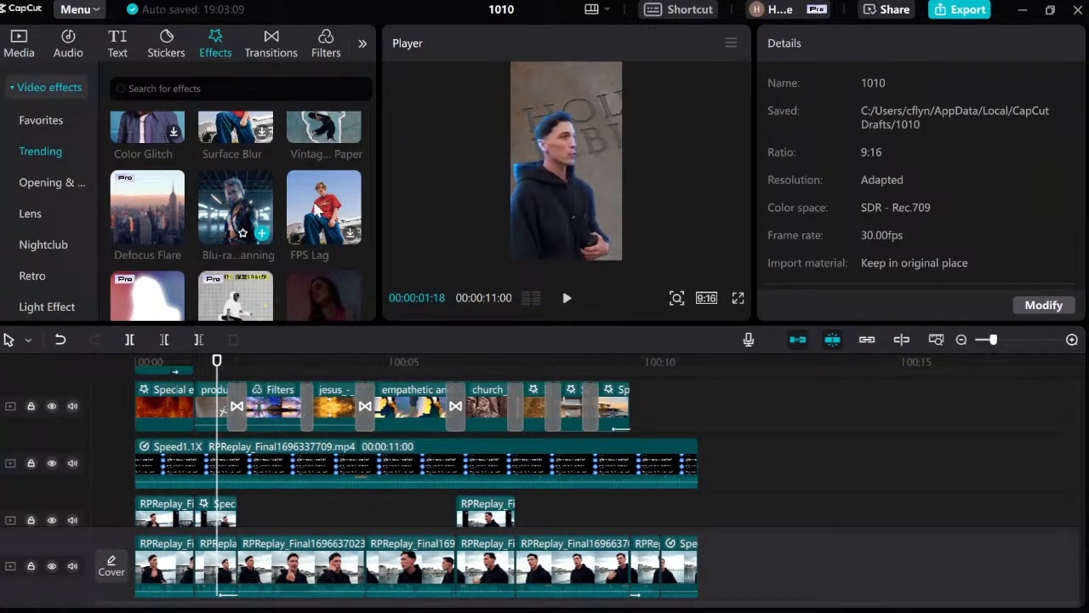
Find the Exposure Zoom effect among the trending video effects and apply it to the second overlay background clip.
scroll(328, 217, "down", 1)
scroll(323, 213, "down", 1)
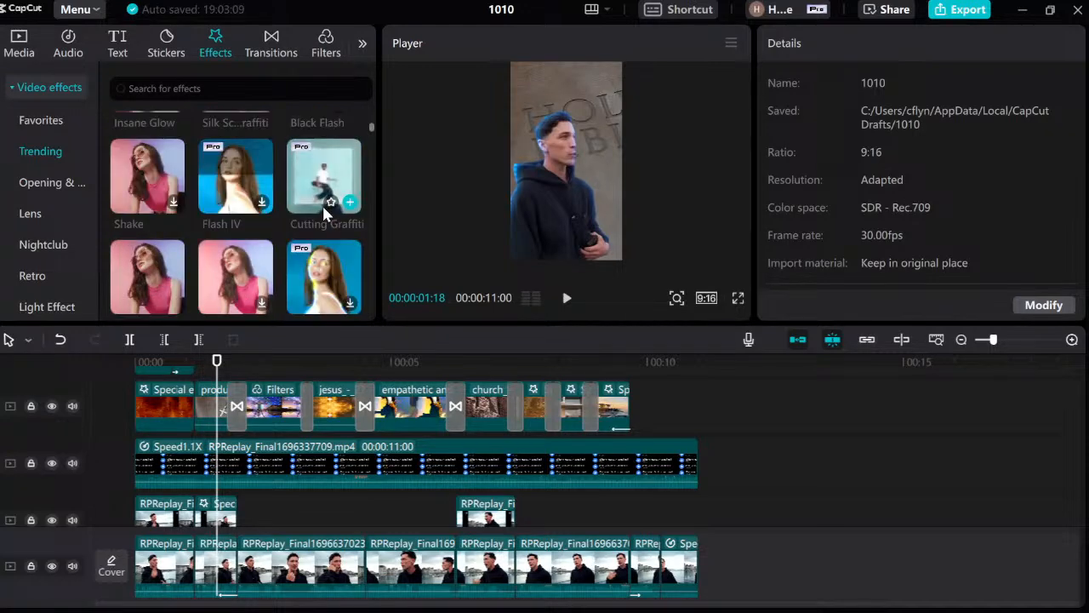
scroll(306, 215, "down", 1)
scroll(294, 220, "down", 1)
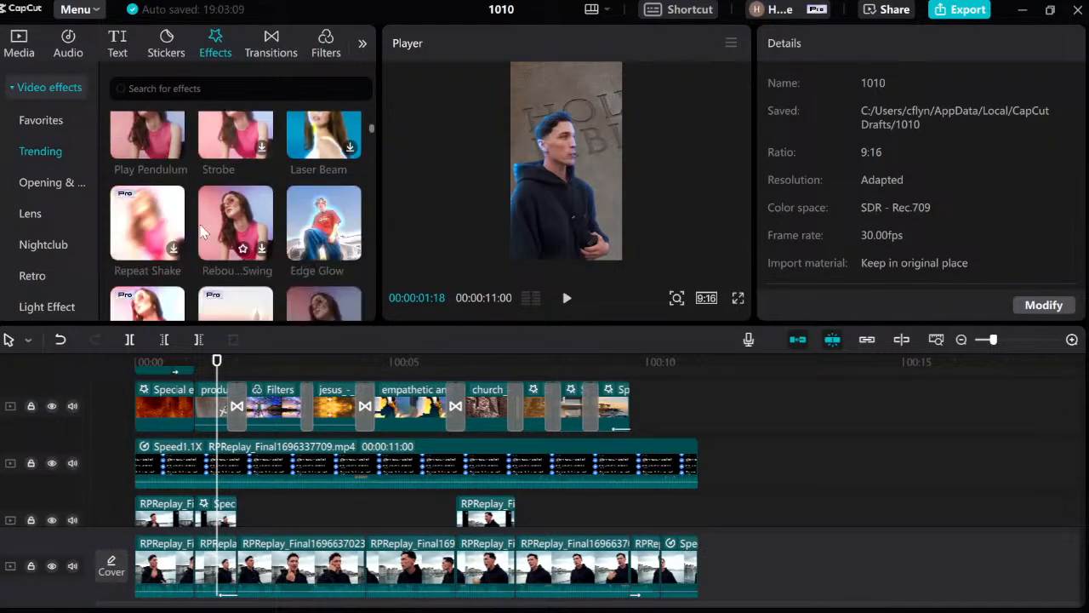
scroll(293, 238, "down", 1)
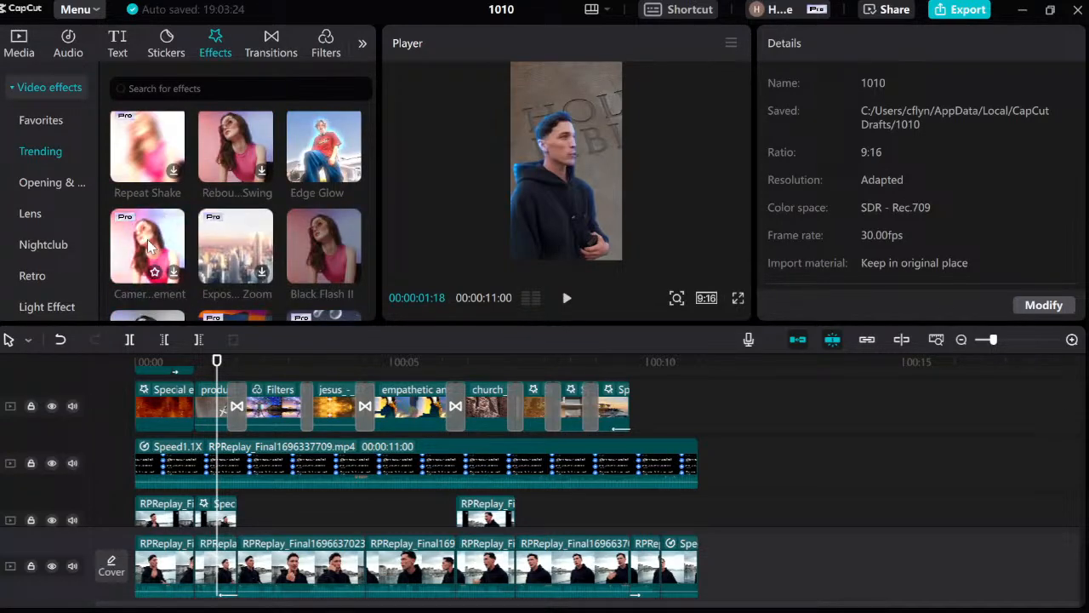
scroll(255, 204, "down", 1)
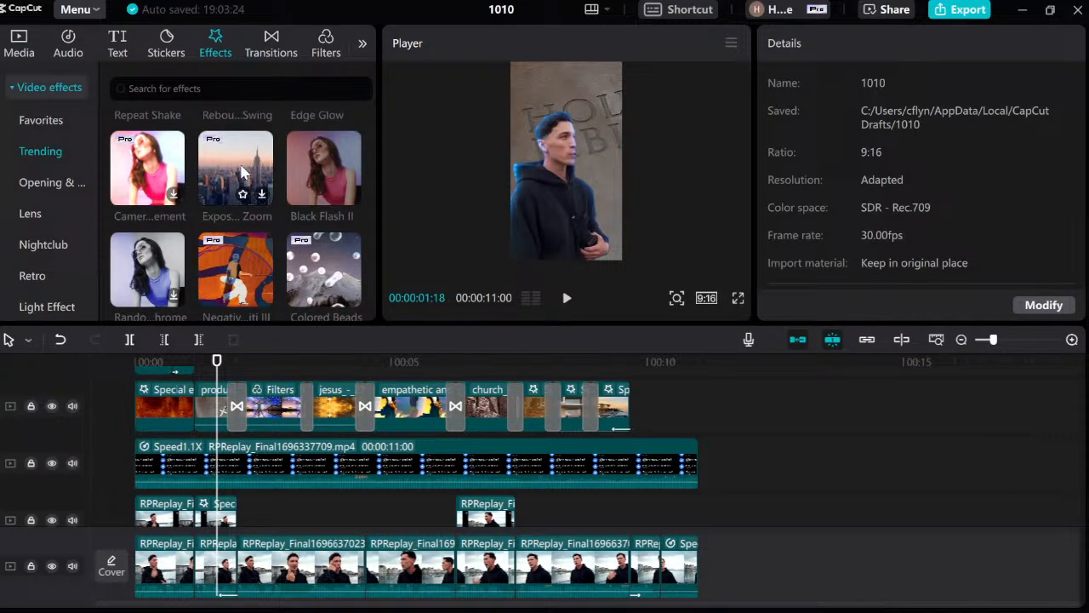
left_click_drag(242, 171, 214, 408)
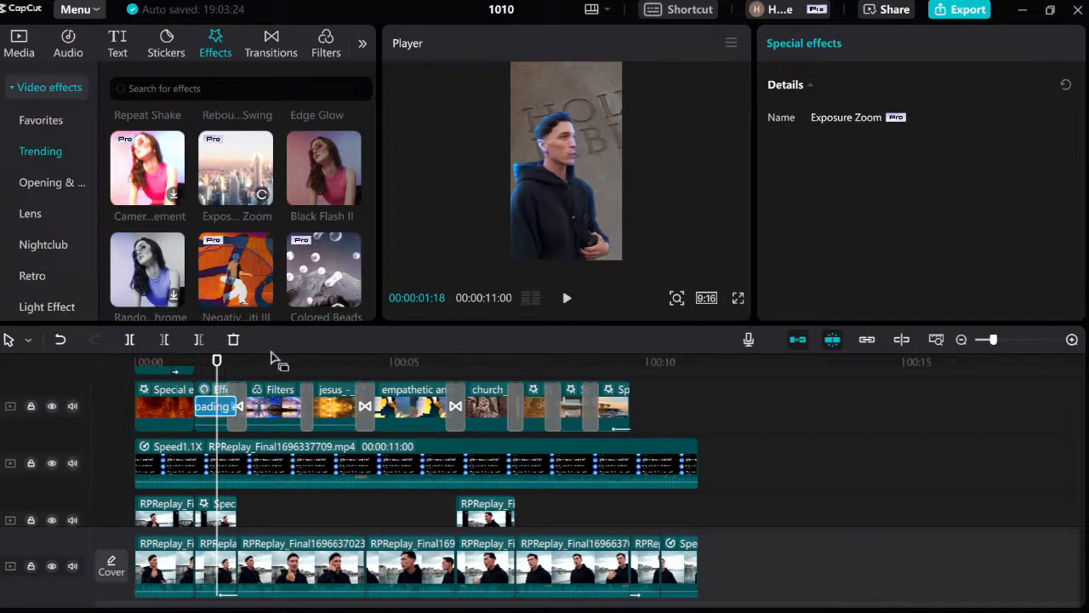
Set the Exposure Zoom effect's Blur to 0 and preview the clip from 00:00:01:05.
left_click_drag(217, 372, 194, 372)
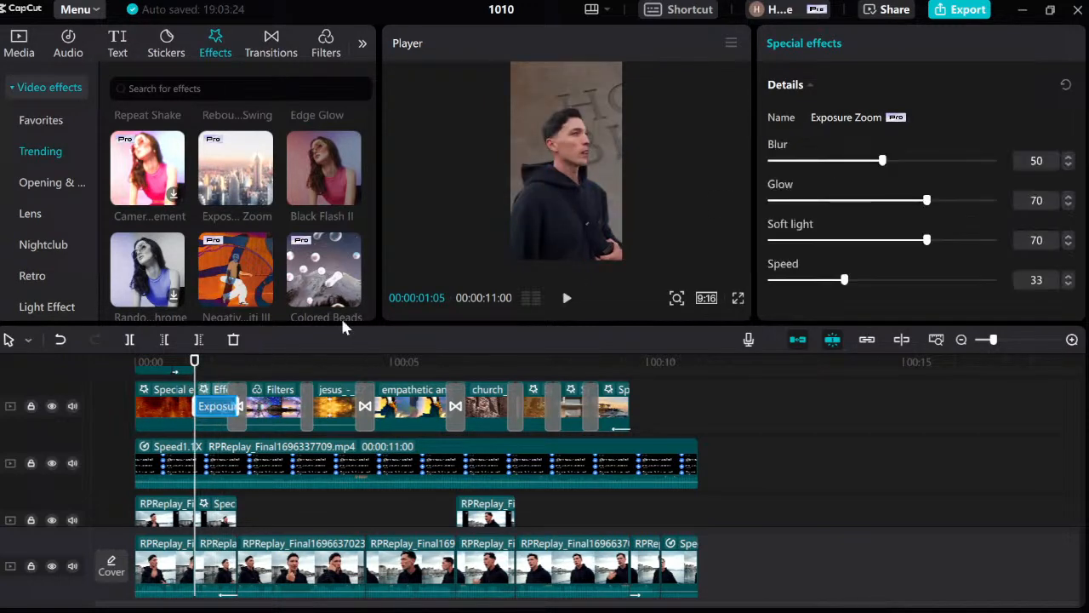
left_click_drag(882, 160, 769, 159)
key("space")
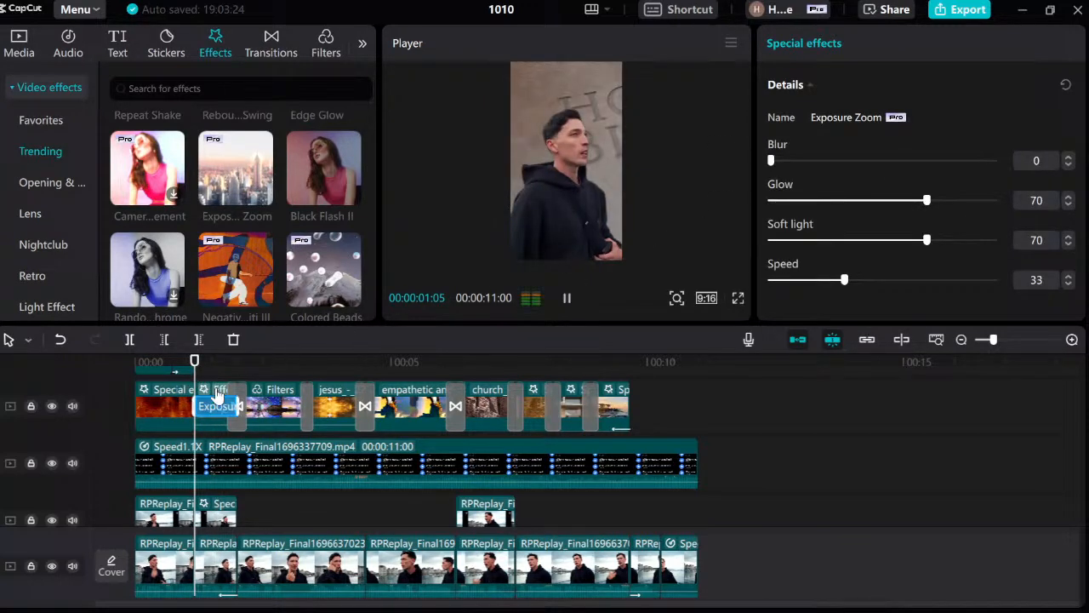
key("space")
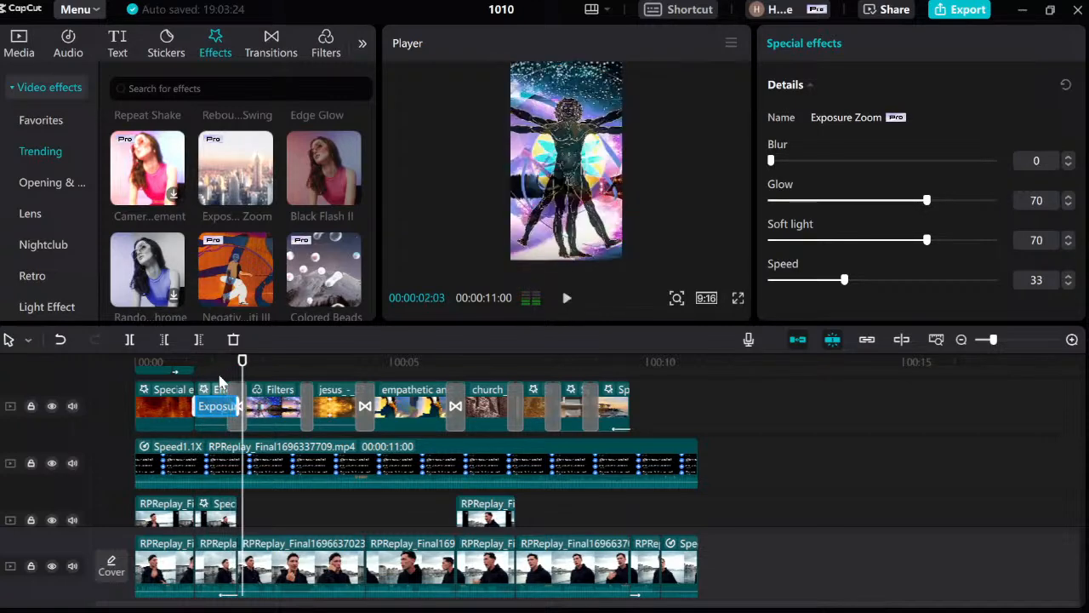
Remove the Exposure Zoom effect from the second overlay background clip.
left_click(220, 378)
left_click(213, 397)
left_click(223, 407)
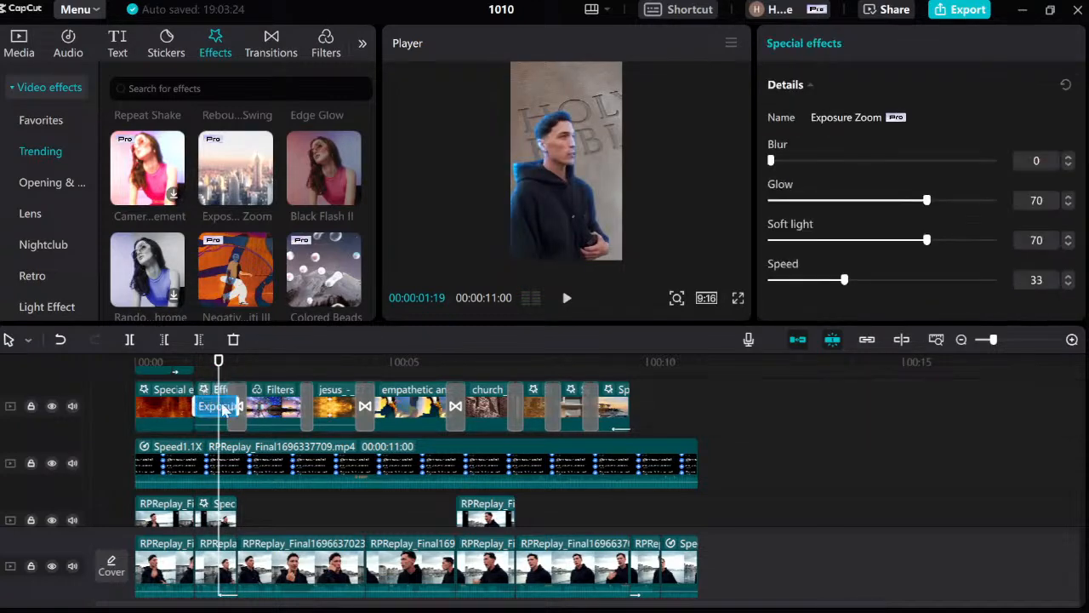
key("Delete")
Apply the Gleam effect to the second overlay background clip and preview it from 00:00:01:05.
scroll(144, 226, "down", 3)
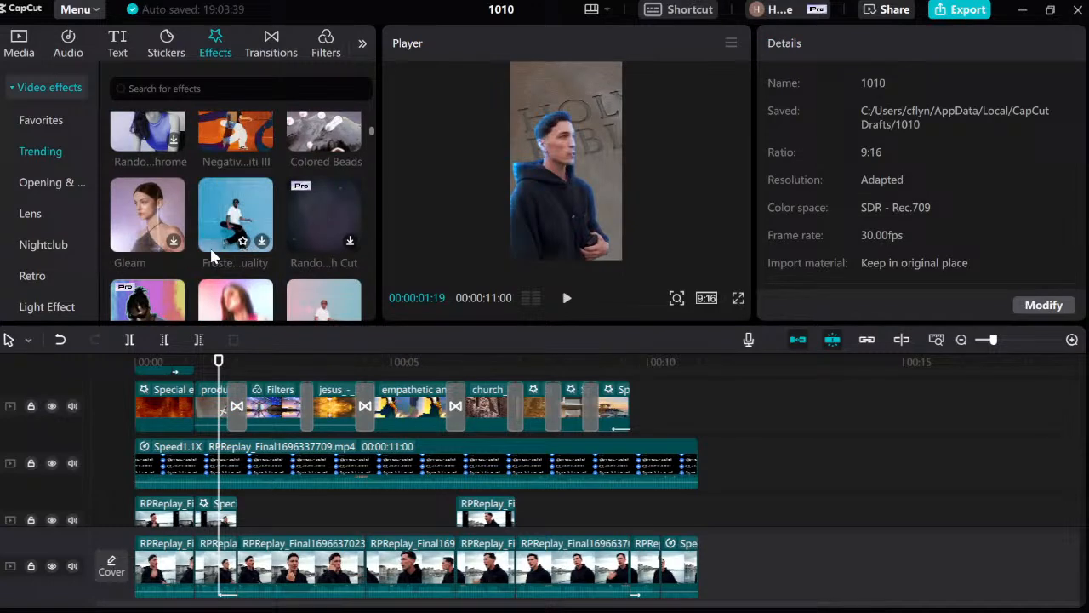
left_click(134, 220)
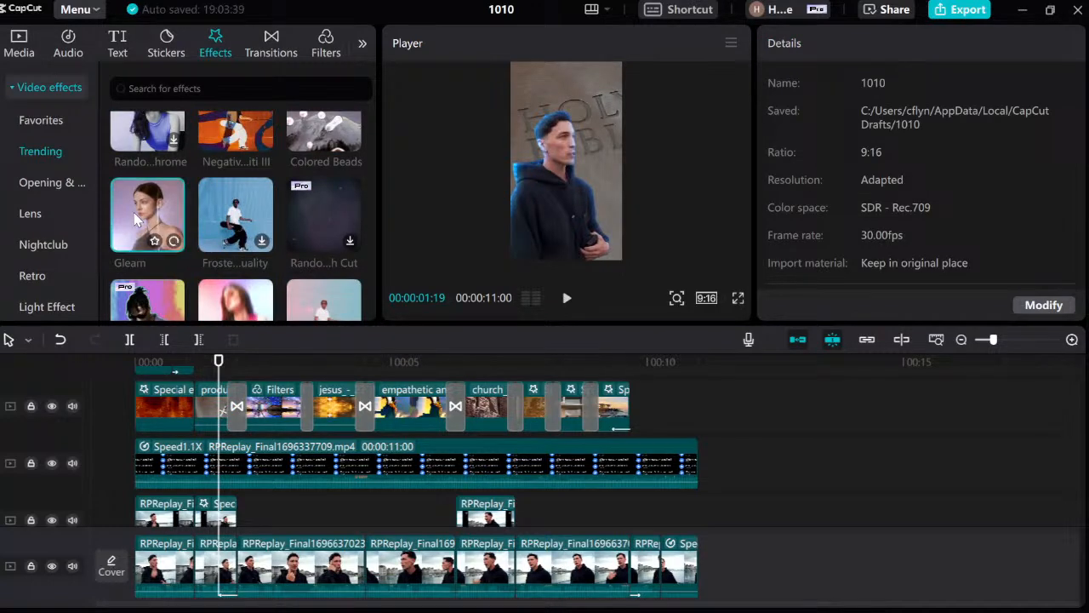
left_click_drag(138, 212, 210, 404)
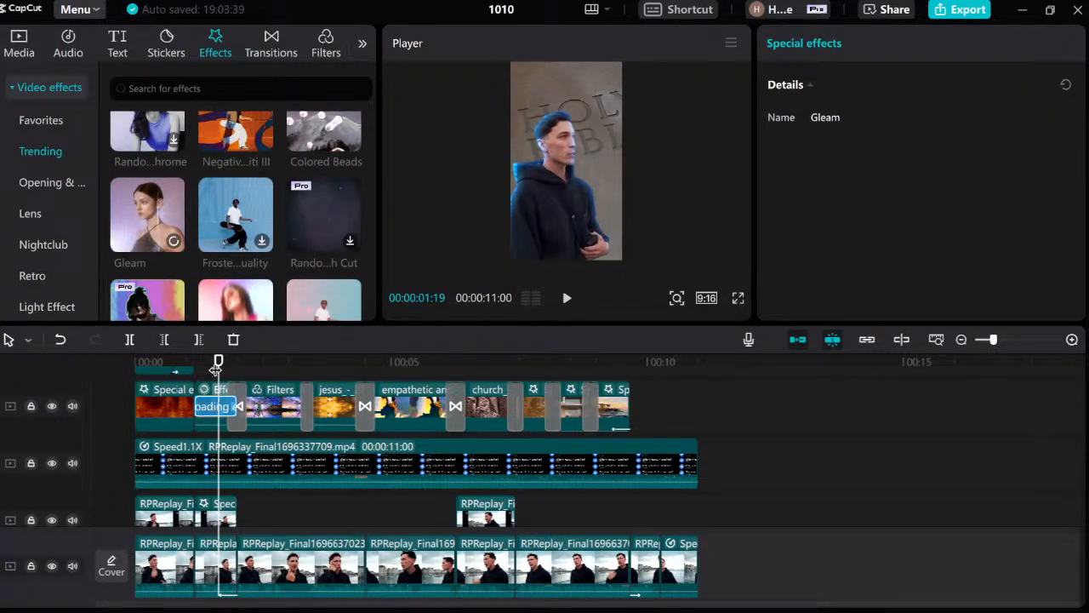
left_click_drag(218, 366, 196, 369)
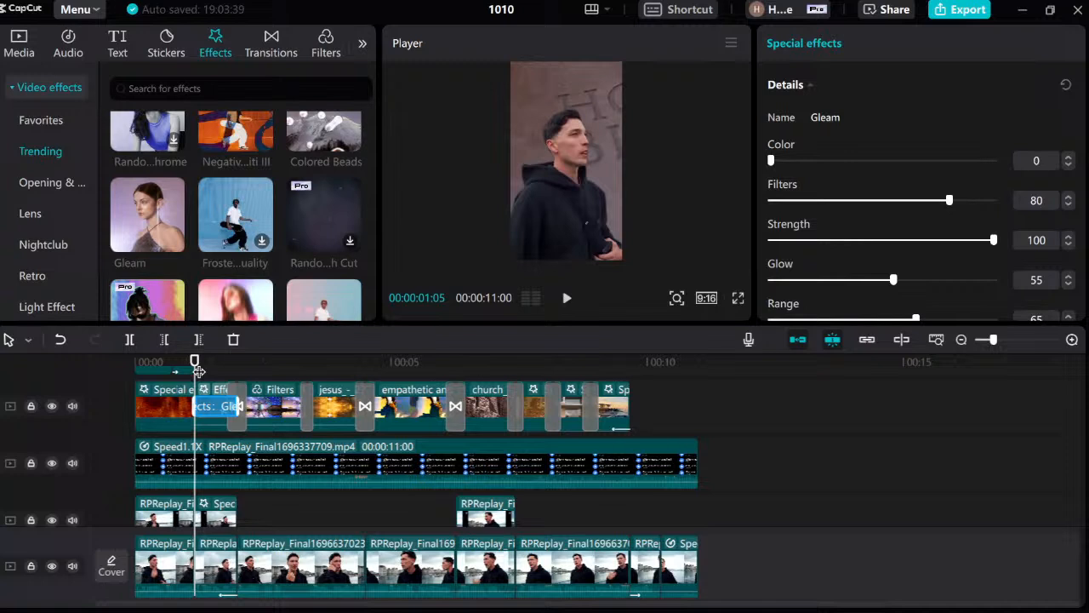
key("space")
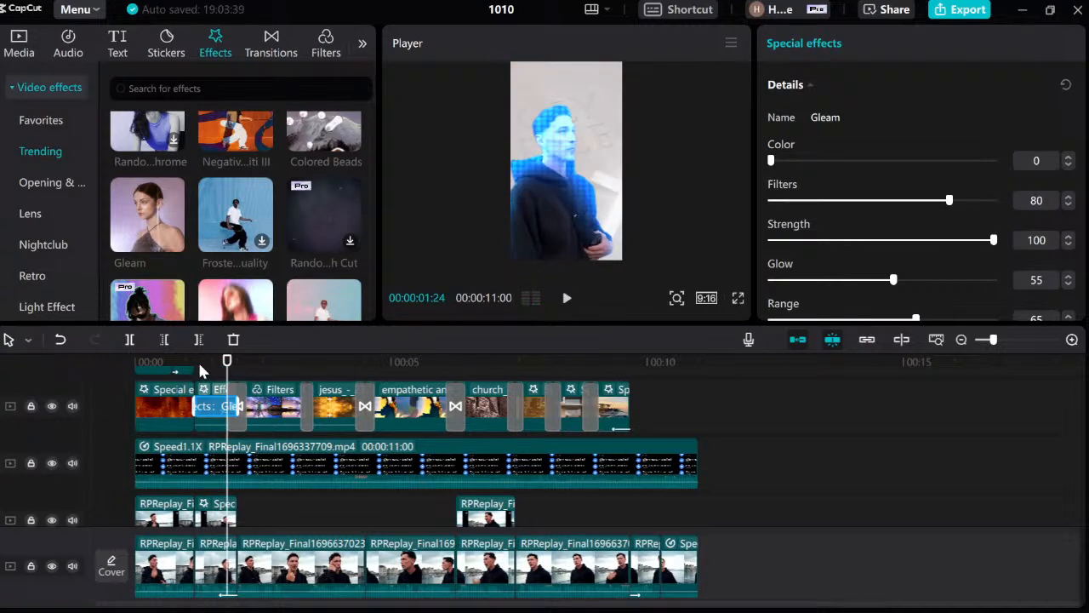
Remove the Gleam effect from the second overlay background clip.
key("Delete")
left_click(210, 400)
key("ctrl+z")
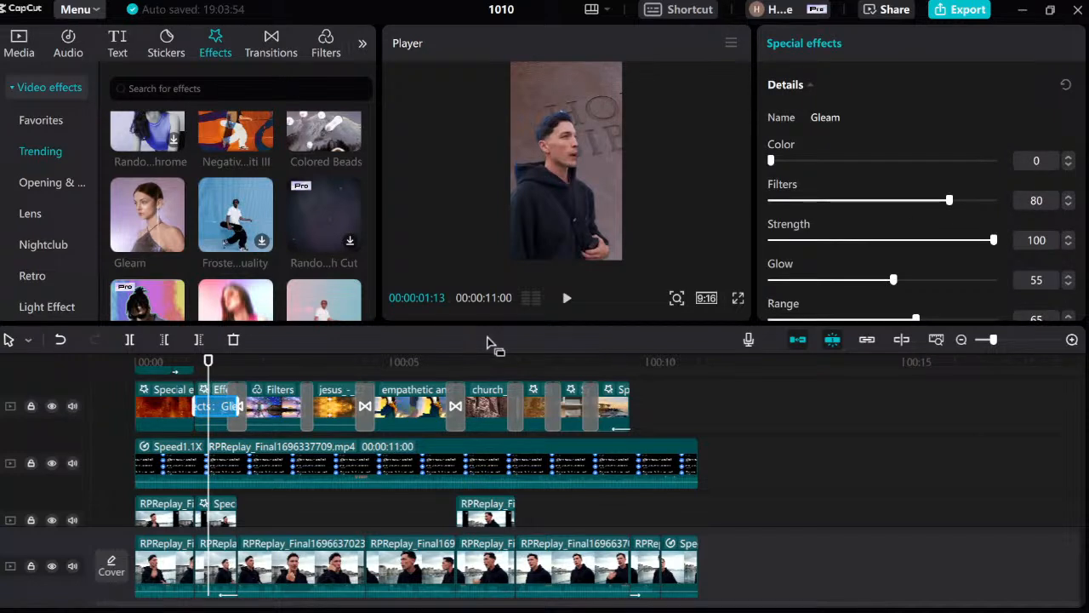
key("Delete")
Apply the Leak II effect to the second overlay background clip and set its Blur to 0 and Speed to 100.
scroll(179, 181, "down", 1)
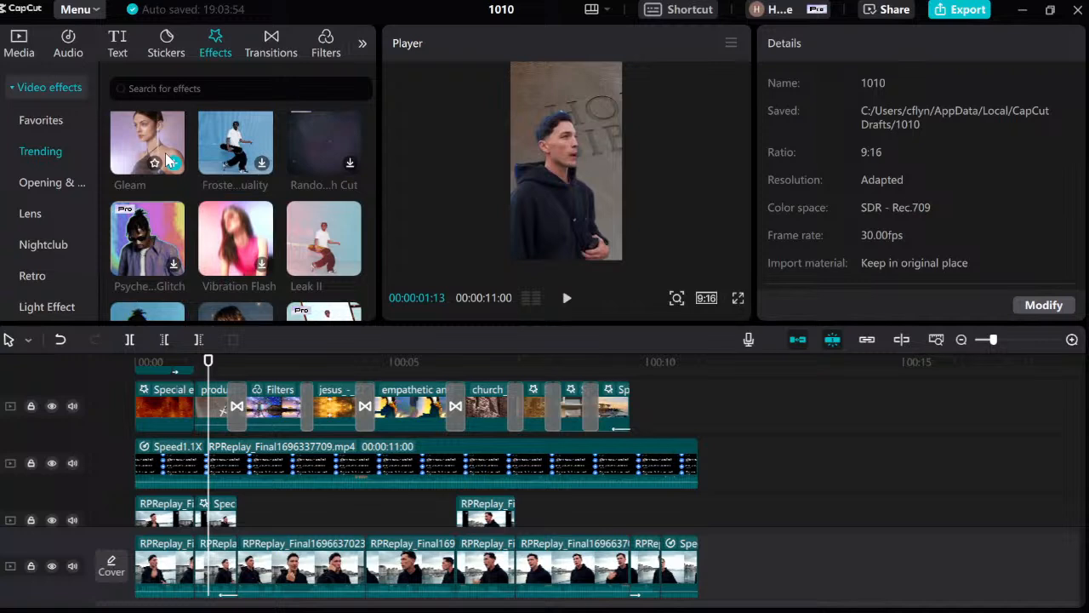
scroll(338, 162, "down", 1)
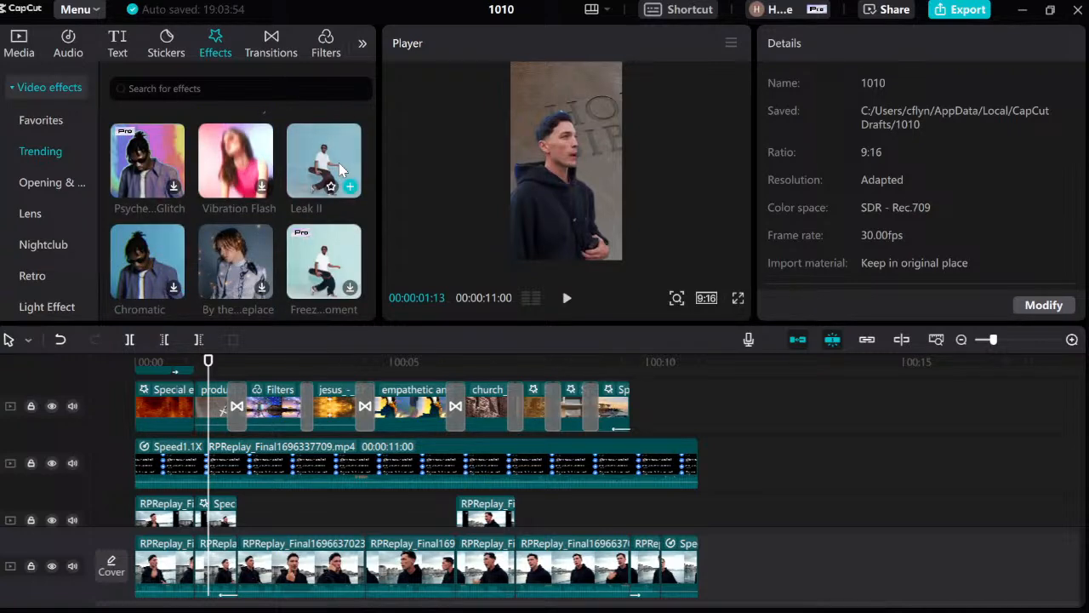
left_click_drag(338, 162, 217, 406)
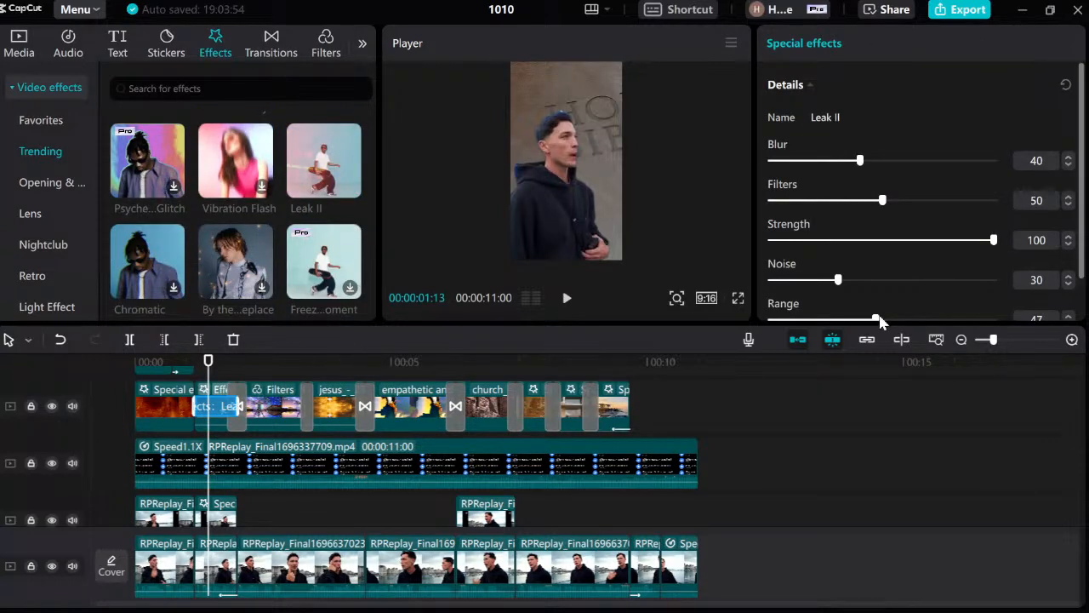
left_click_drag(859, 160, 771, 161)
scroll(777, 165, "down", 2)
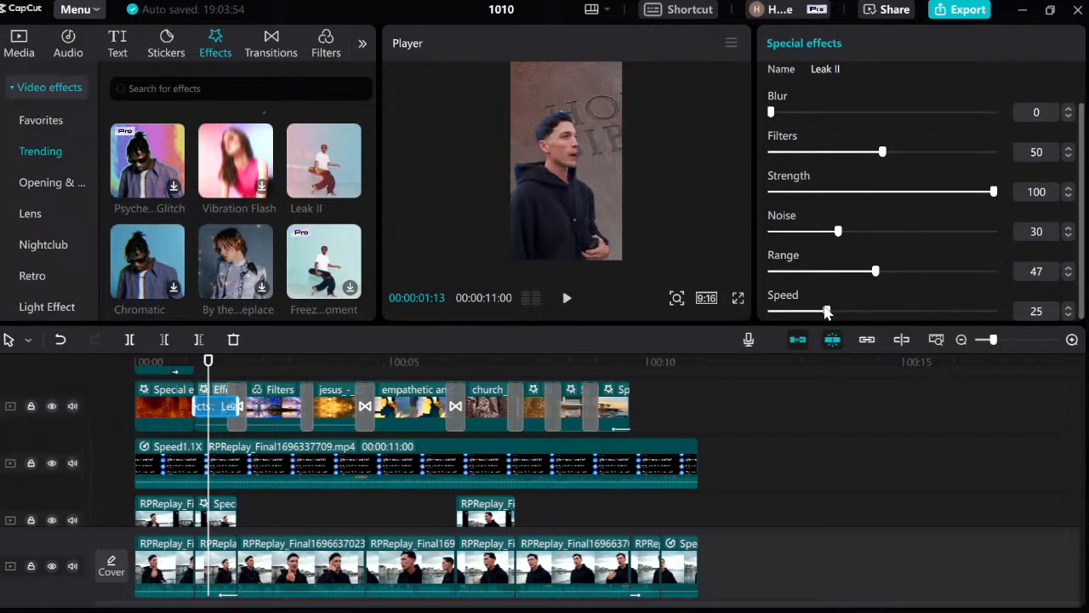
left_click_drag(825, 311, 1005, 313)
Preview the Leak II effect from 00:00:01:05, reduce its Speed and replay the clip.
left_click_drag(208, 364, 196, 366)
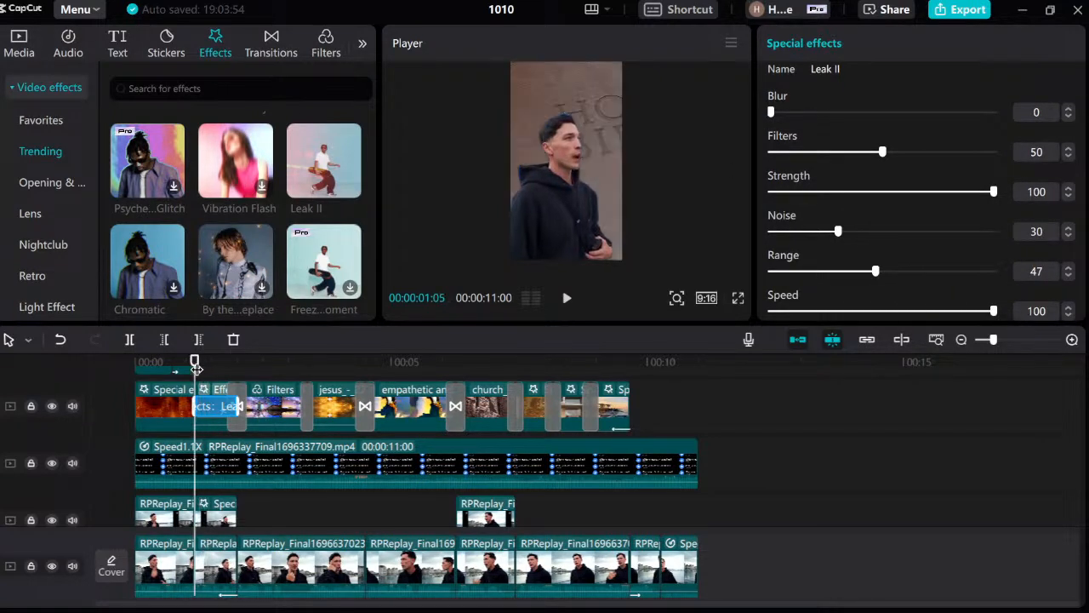
key("space")
key("space")
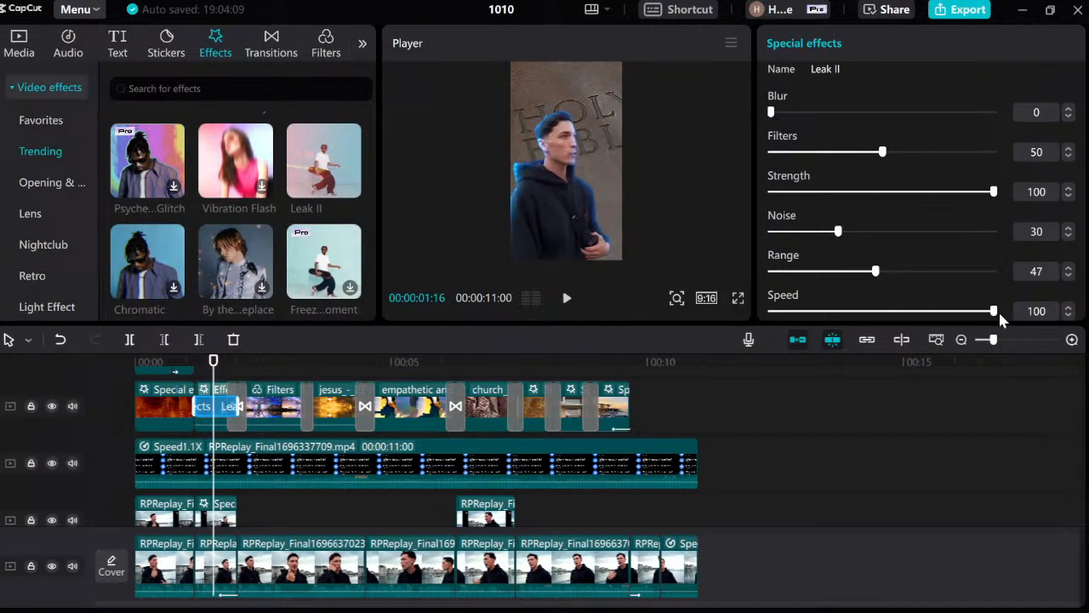
left_click_drag(994, 311, 878, 311)
left_click(203, 379)
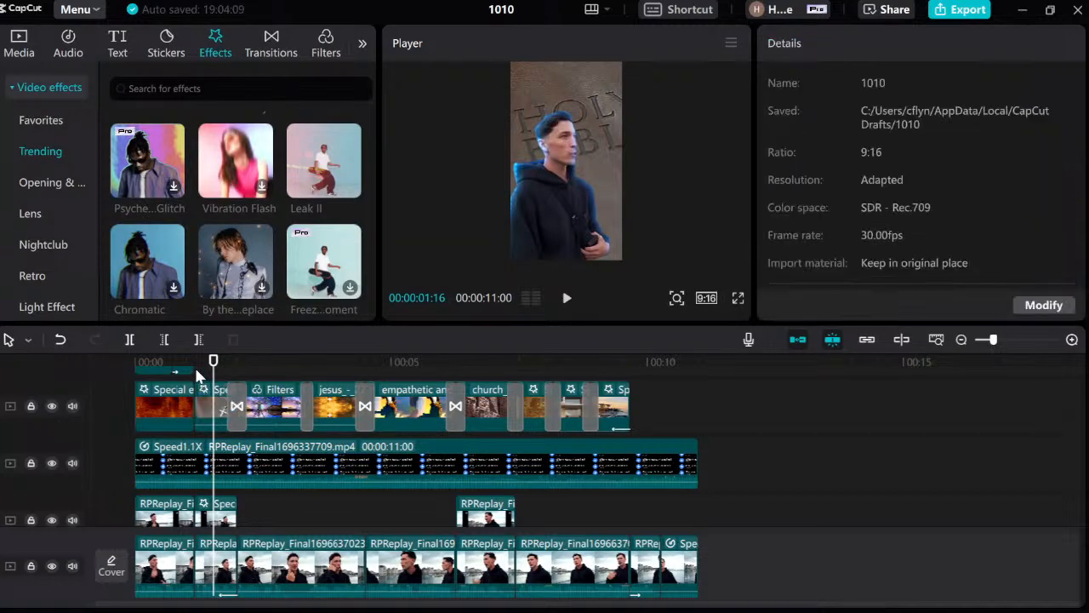
key("space")
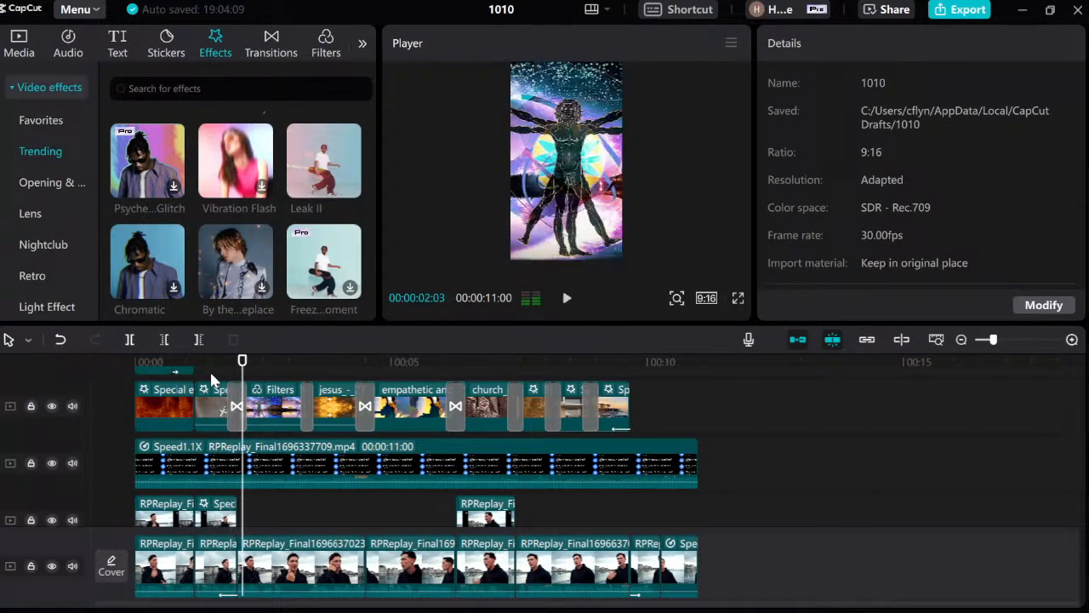
Remove the Leak II effect from the second overlay background clip.
left_click(209, 380)
left_click(215, 399)
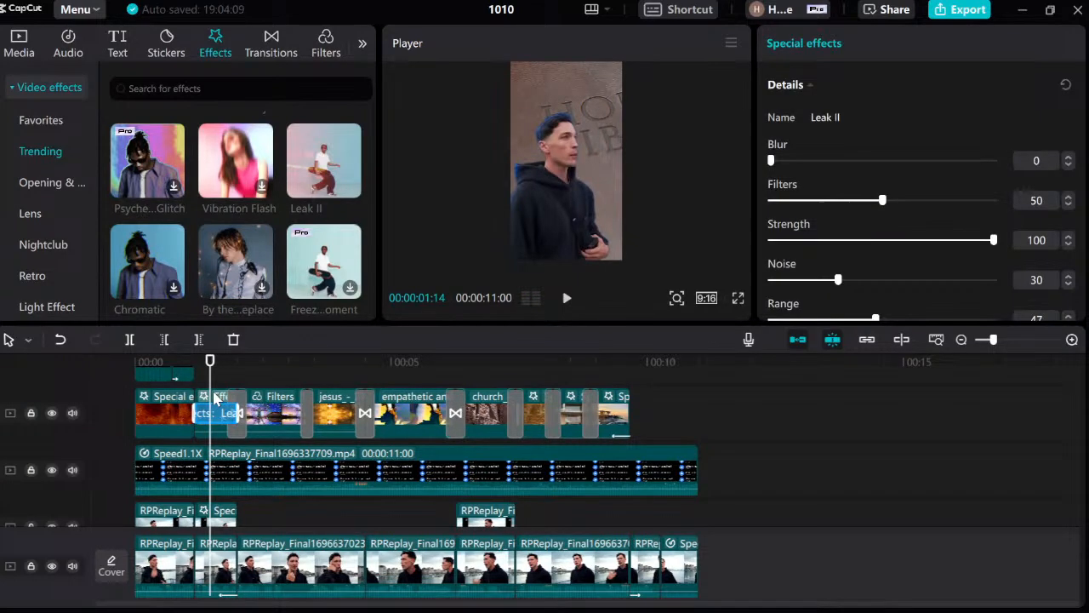
key("Delete")
Apply the By the Fireplace effect to the second overlay background clip and preview it from 00:00:01:05.
scroll(241, 204, "down", 1)
left_click_drag(243, 164, 204, 415)
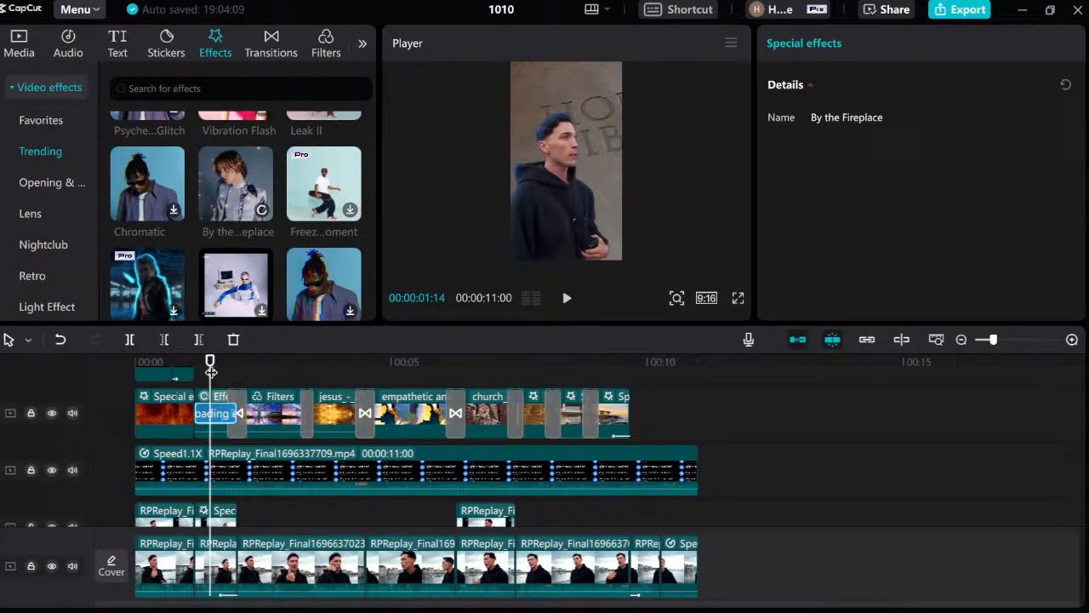
left_click_drag(211, 372, 198, 374)
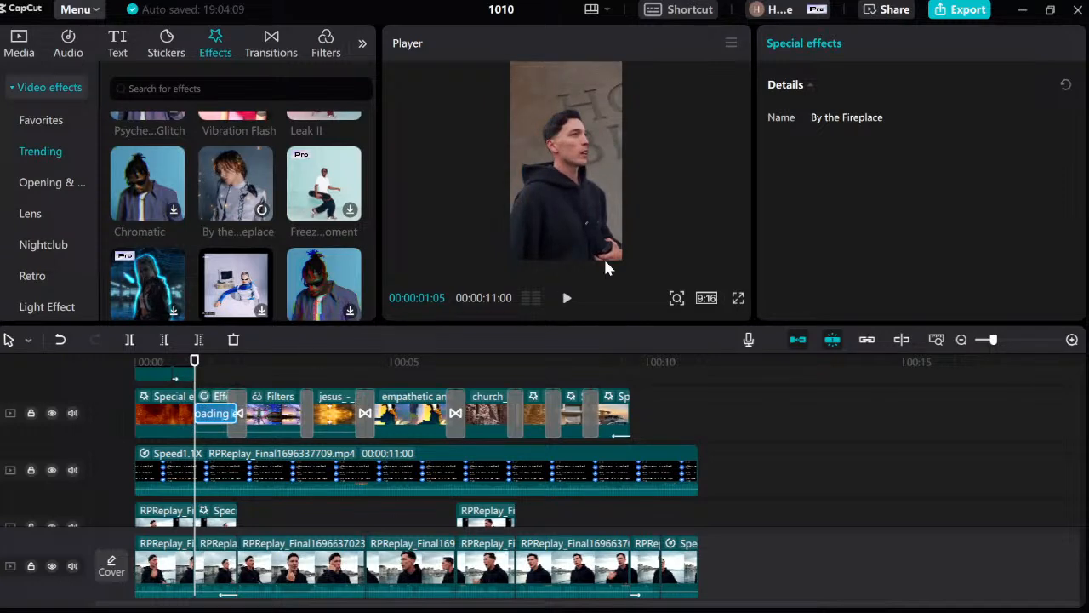
scroll(220, 247, "down", 1)
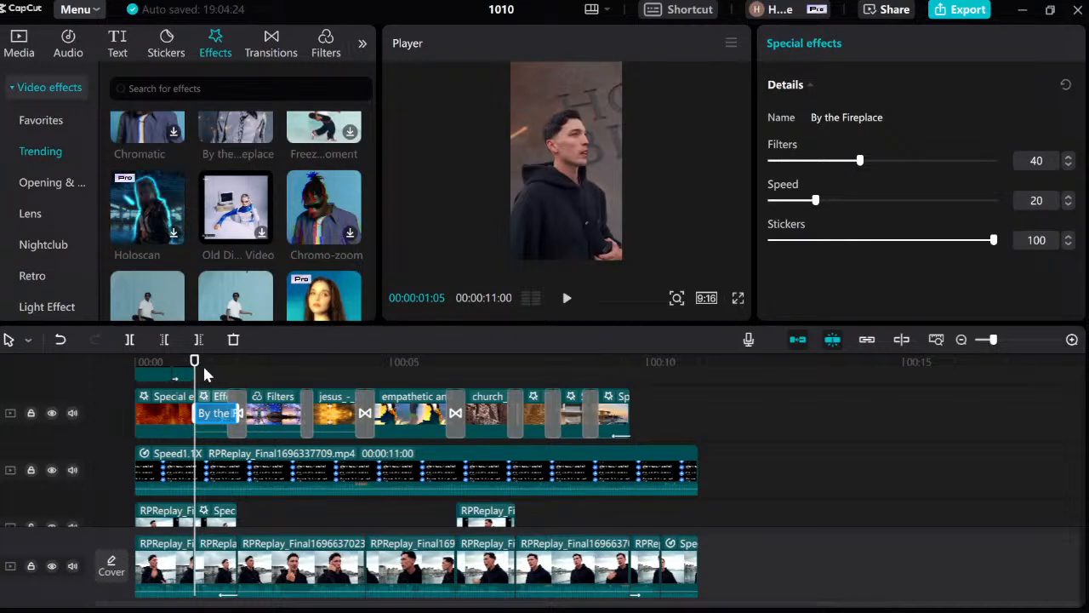
key("space")
key("space")
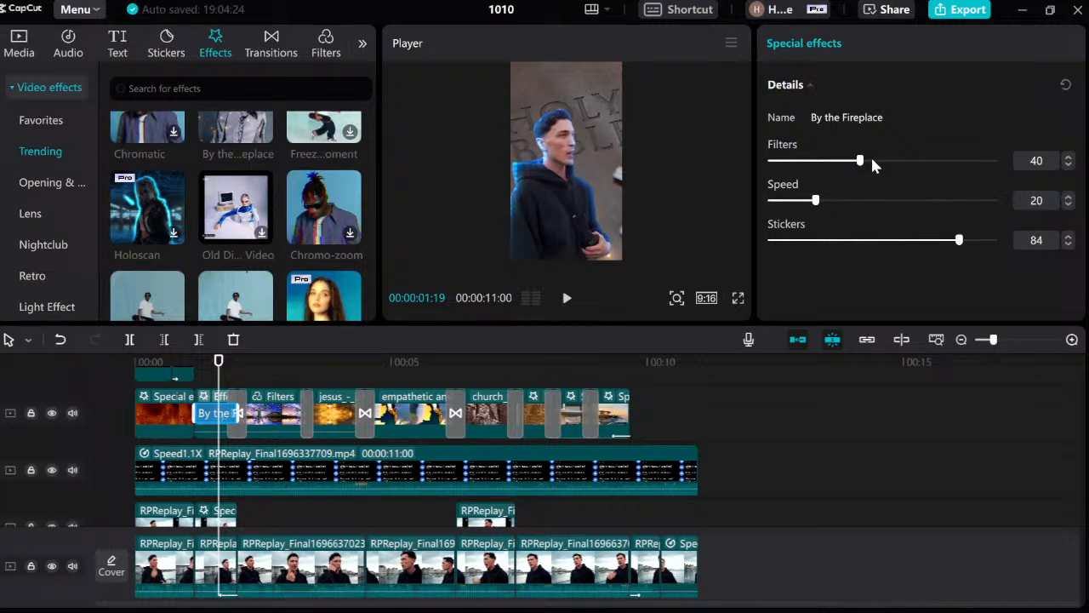
Set the By the Fireplace effect's Stickers to 84, Filters to 50 and Speed to 50.
left_click_drag(833, 164, 879, 167)
left_click_drag(819, 207, 842, 207)
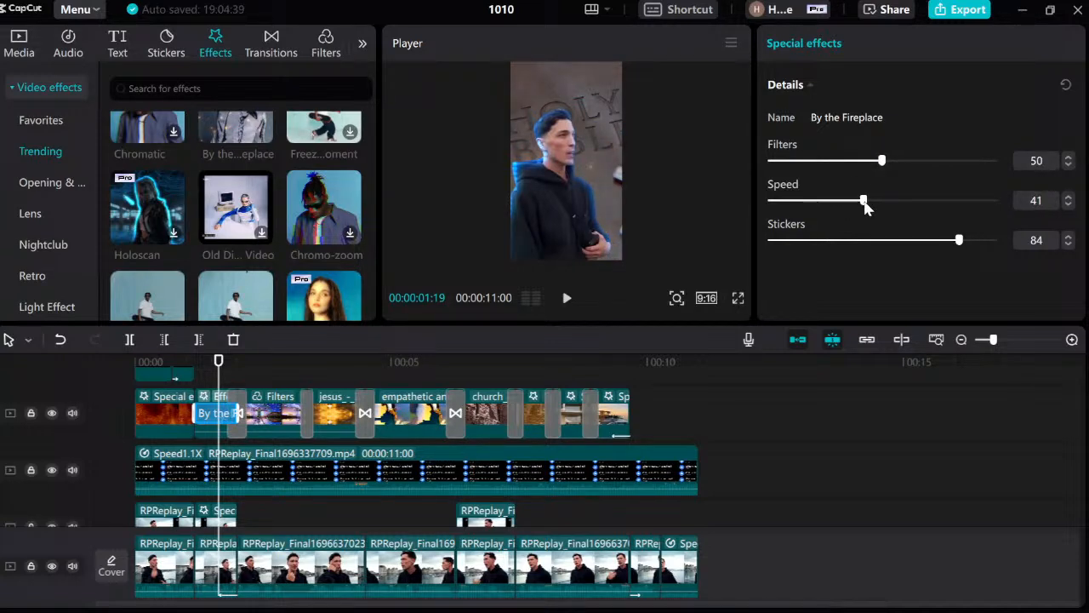
left_click_drag(865, 208, 884, 210)
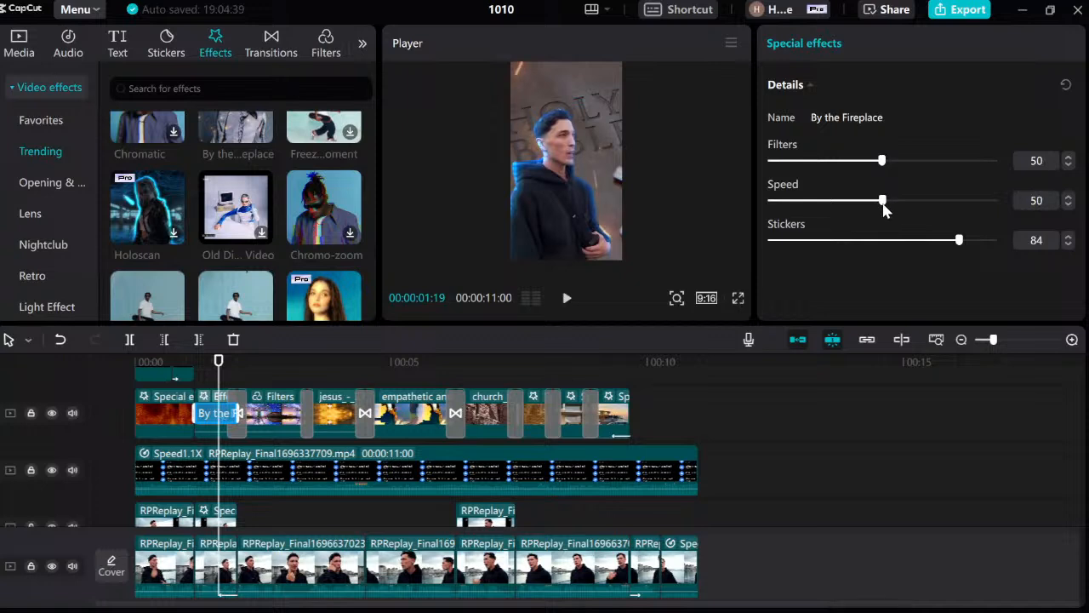
Replay the second overlay background clip from its start to review the adjusted By the Fireplace effect.
left_click(192, 361)
key("space")
key("space")
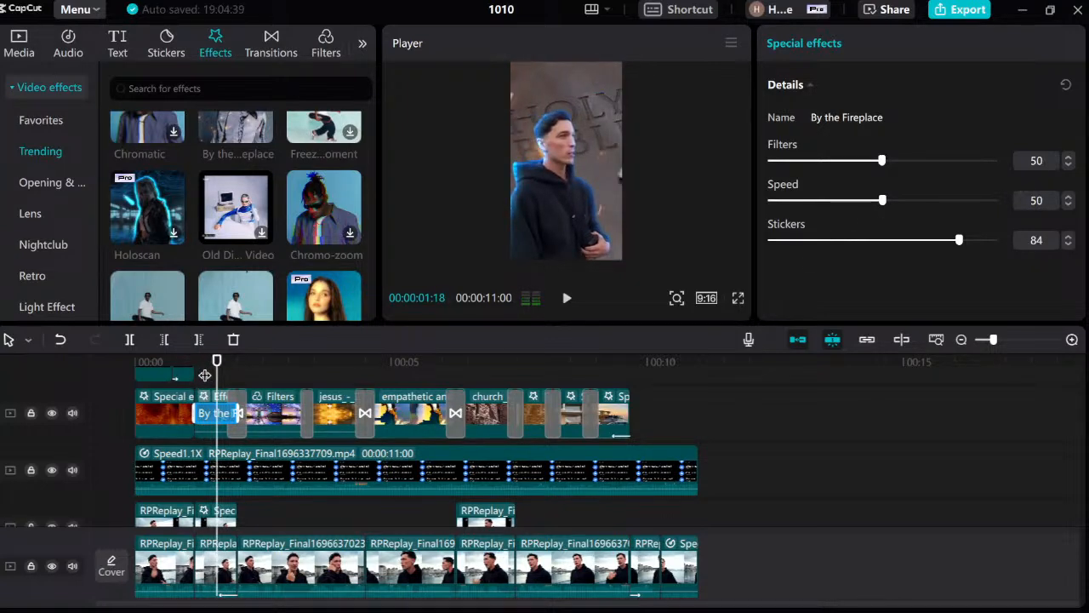
key("space")
left_click_drag(209, 372, 198, 376)
key("space")
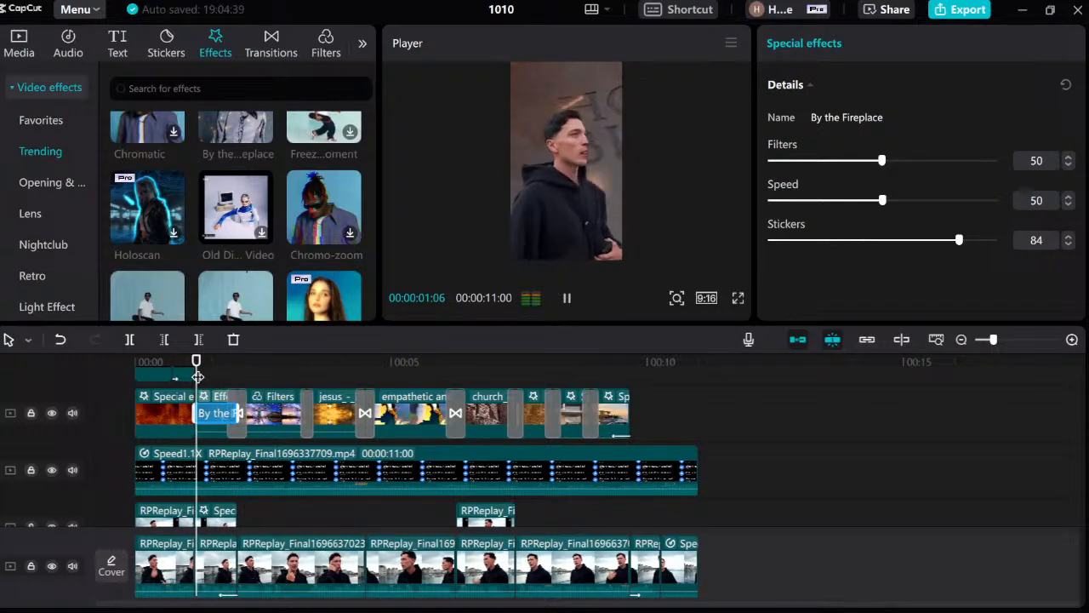
Stop the playback and apply the Lightning Crack effect to the third overlay background clip.
key("space")
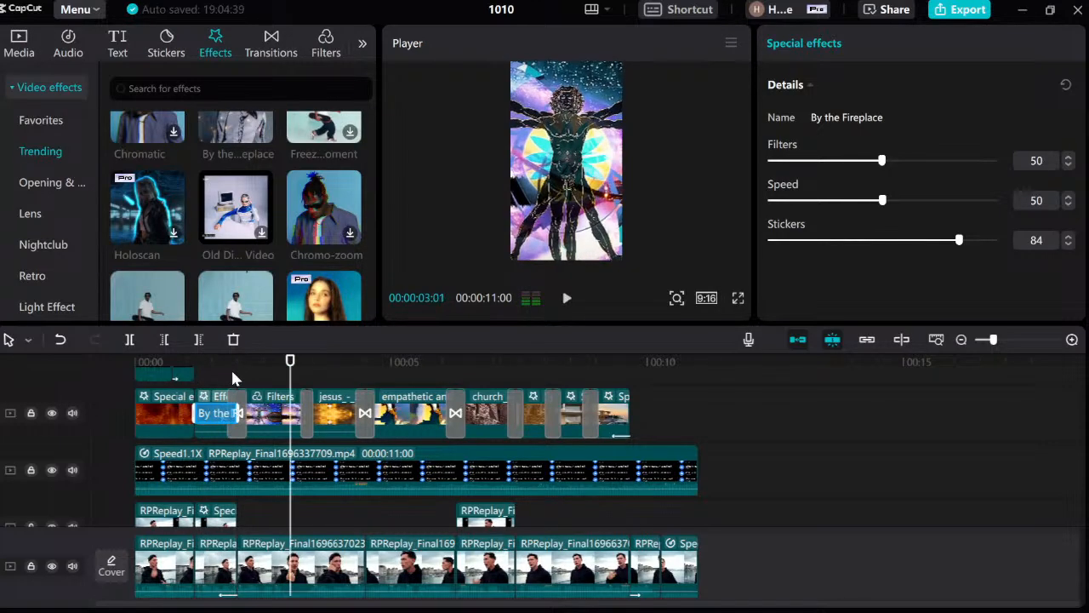
left_click(267, 379)
scroll(247, 241, "down", 3)
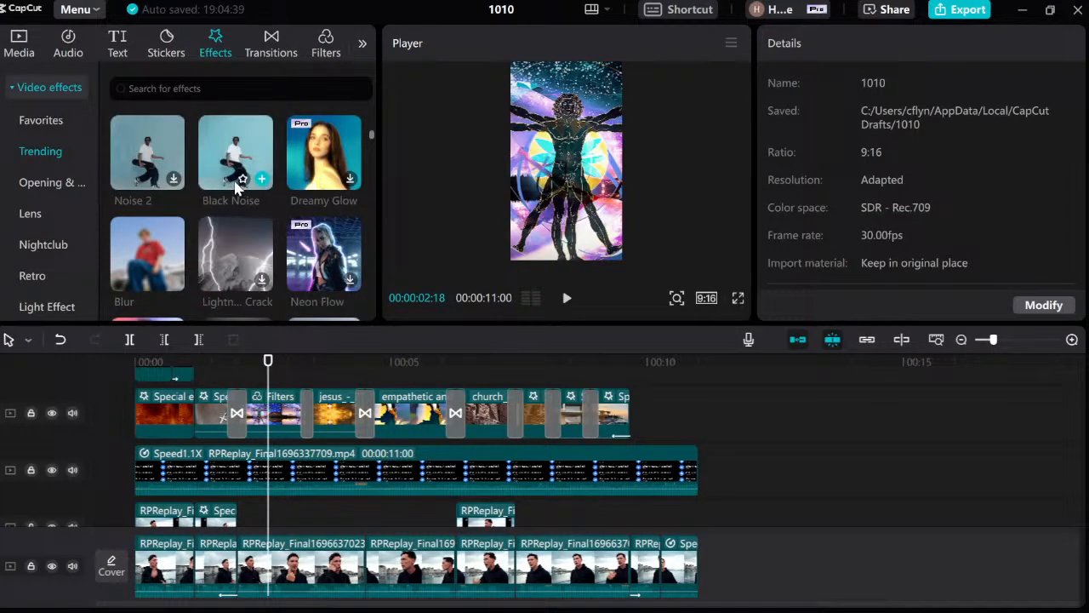
left_click_drag(222, 225, 263, 403)
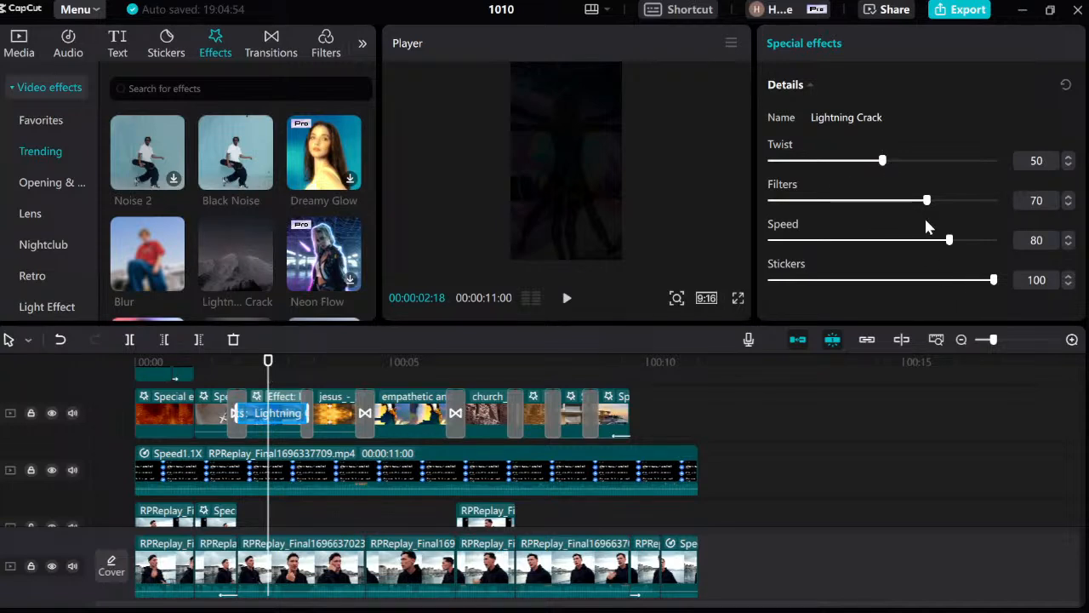
Set the Lightning Crack effect's Filters and Twist to 0 and preview the clip.
left_click_drag(927, 208, 769, 211)
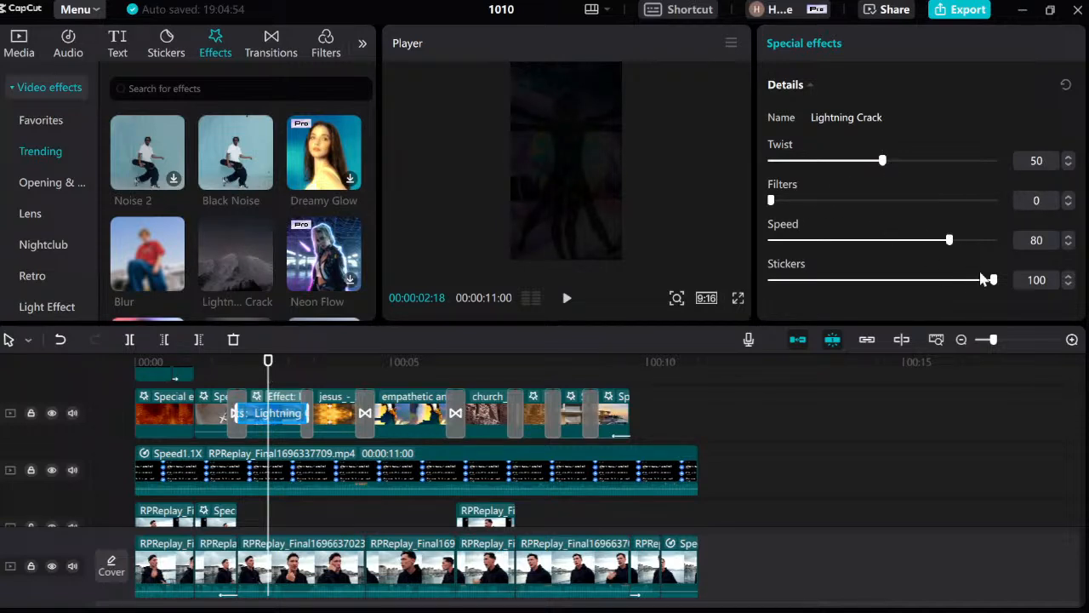
left_click_drag(992, 281, 985, 281)
left_click_drag(882, 160, 712, 163)
left_click(248, 377)
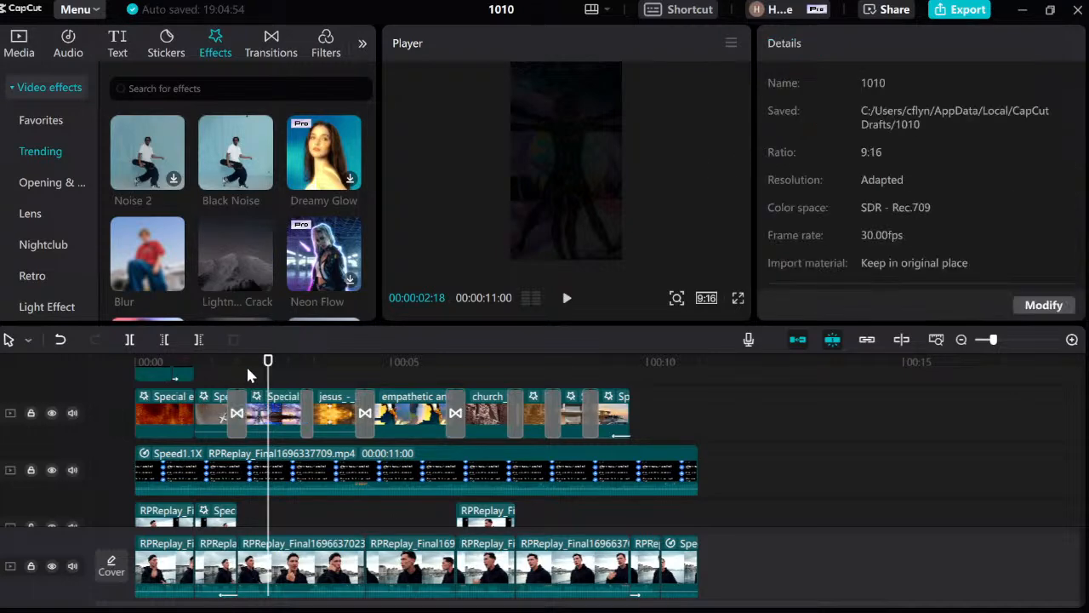
key("space")
key("space")
Replace Lightning Crack on the third overlay background clip with the Neon Flow effect and preview it.
left_click(271, 402)
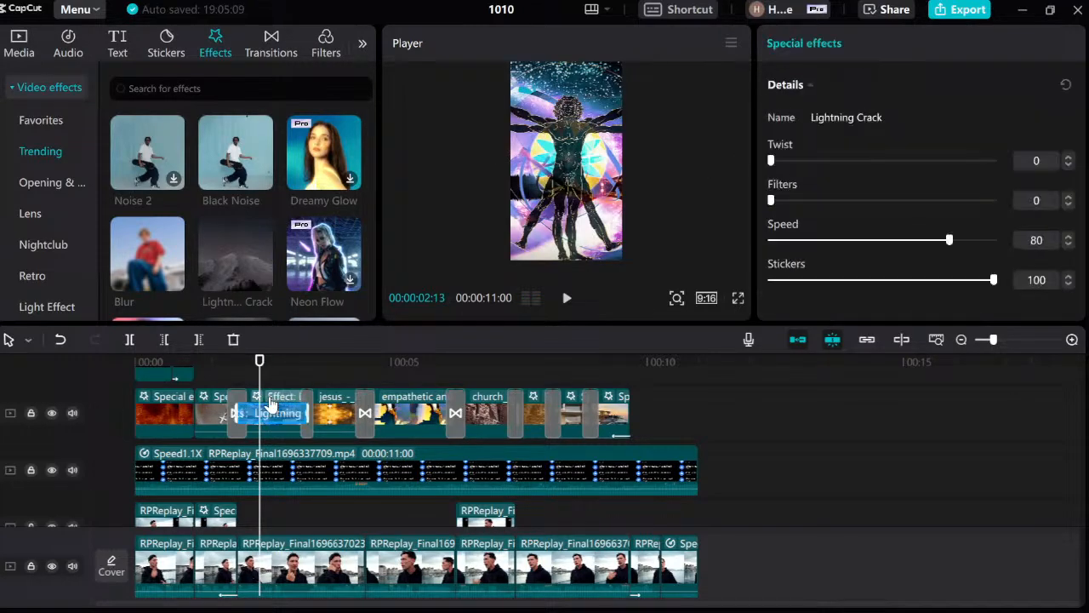
key("Delete")
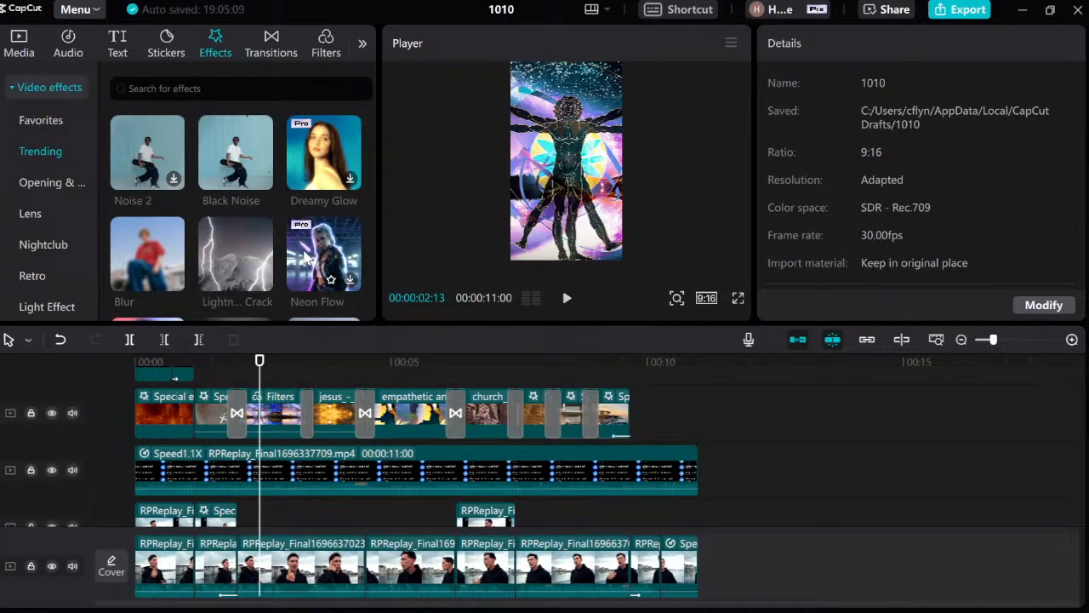
scroll(308, 257, "down", 1)
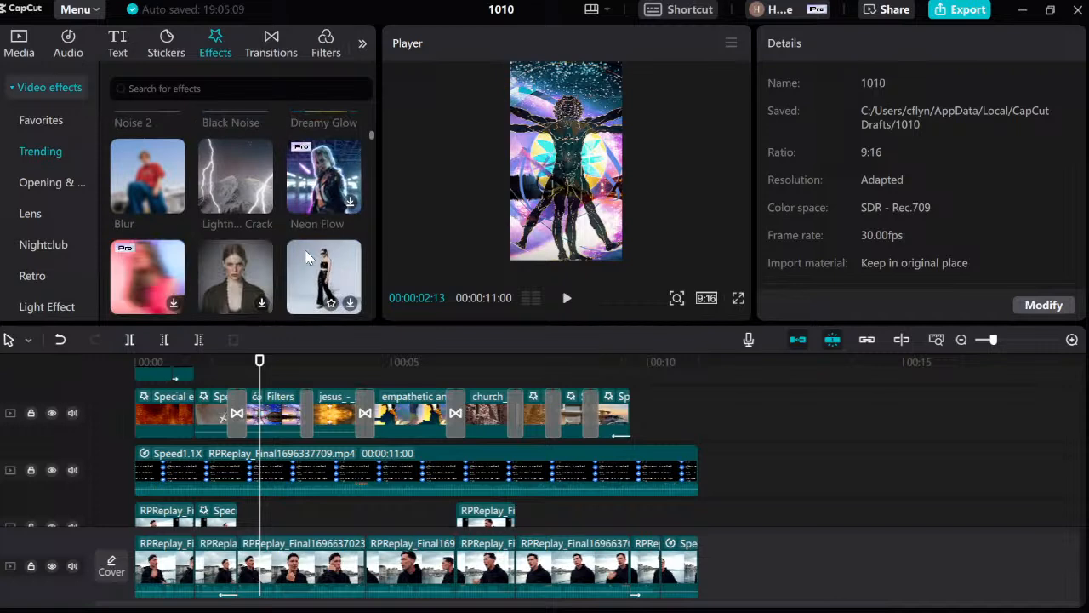
left_click_drag(311, 196, 236, 380)
key("space")
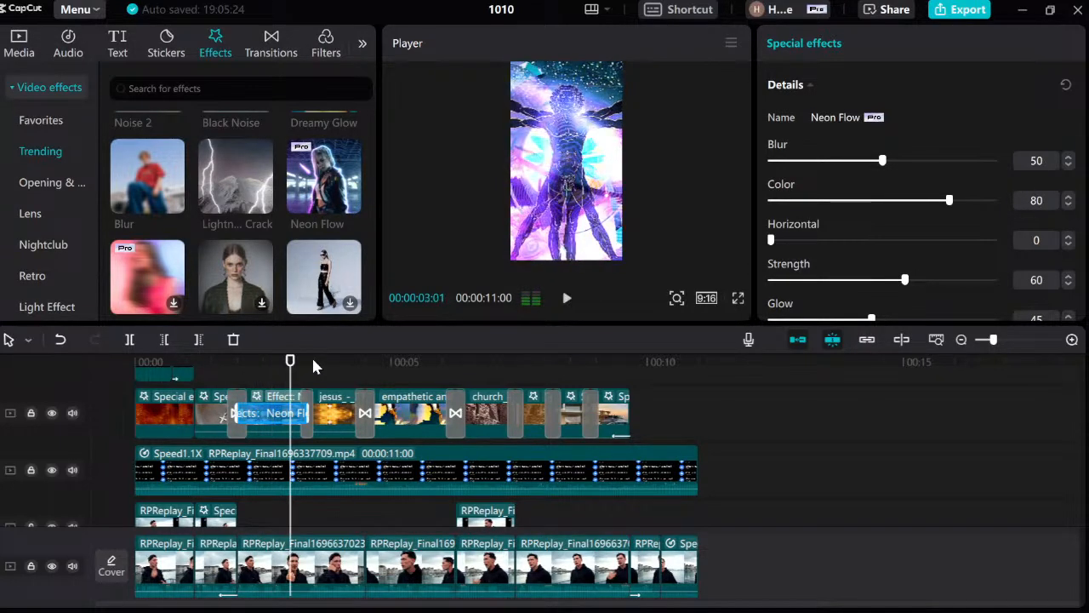
key("space")
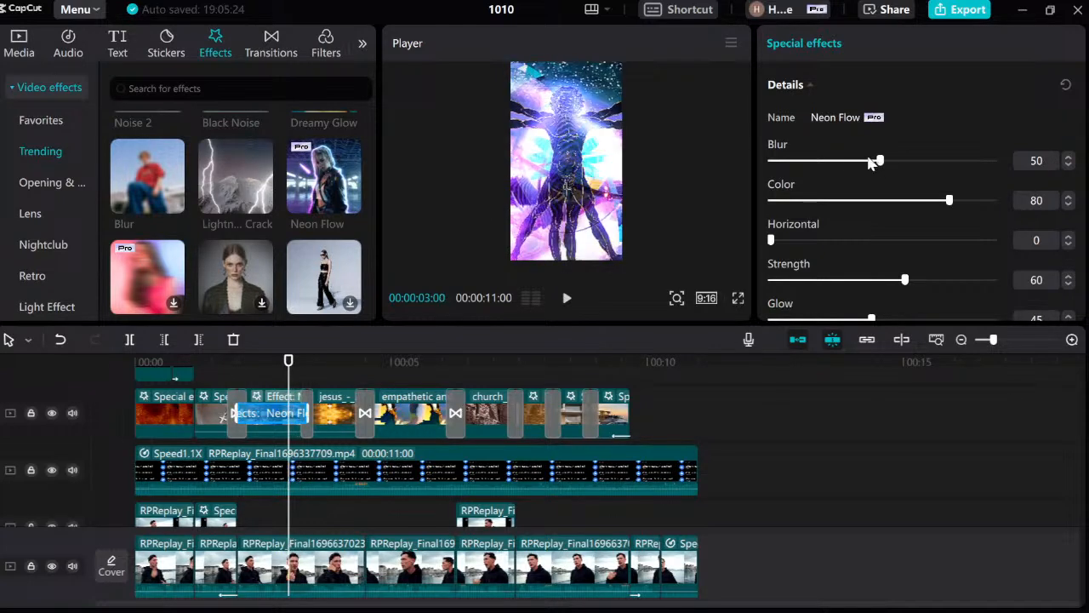
Set the Neon Flow effect's Blur to 0, Glow to 50, Range to 35 and Speed to 13, and replay the clip.
left_click_drag(881, 164, 724, 150)
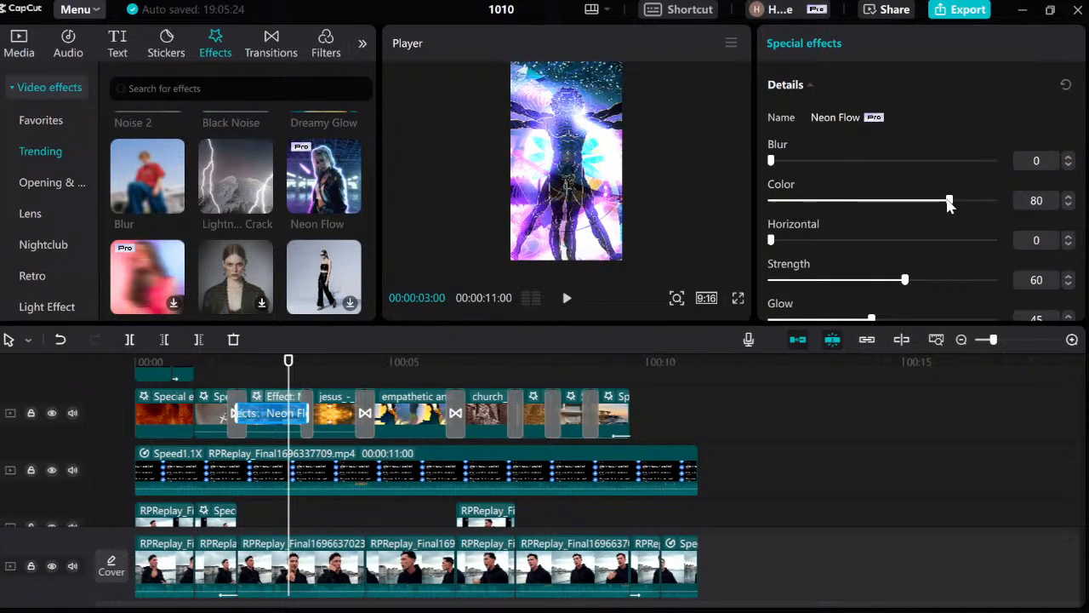
scroll(907, 287, "down", 2)
left_click_drag(870, 257, 849, 275)
scroll(942, 264, "down", 1)
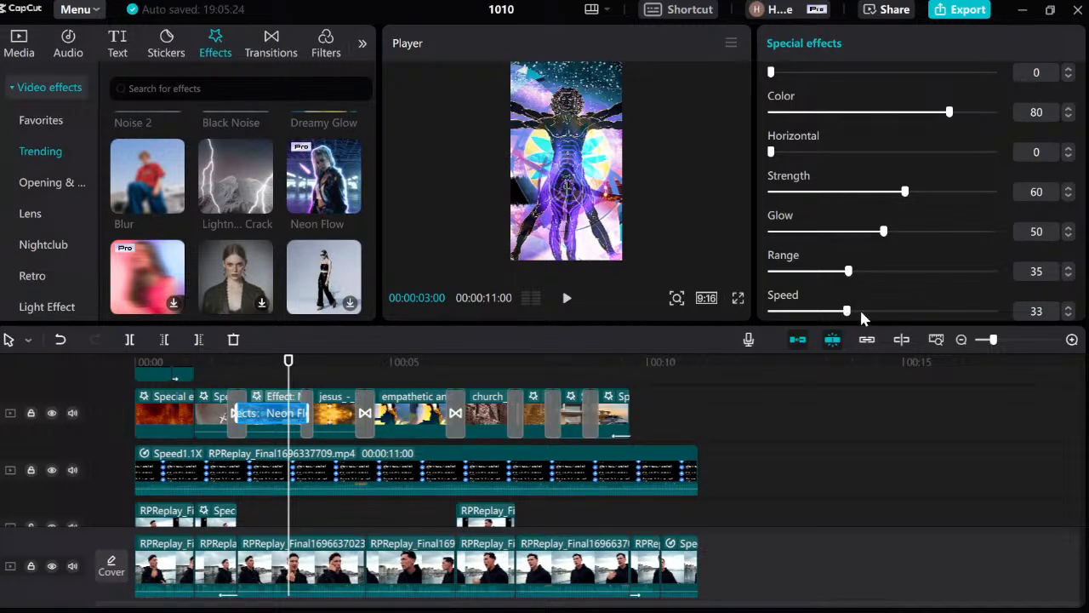
left_click_drag(861, 312, 802, 312)
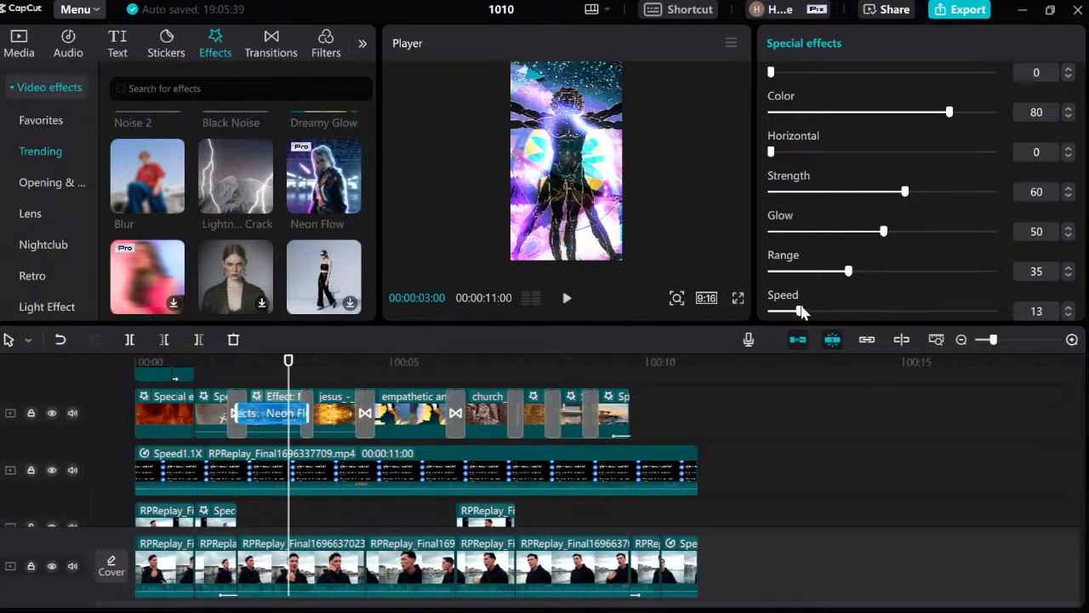
left_click(237, 379)
key("space")
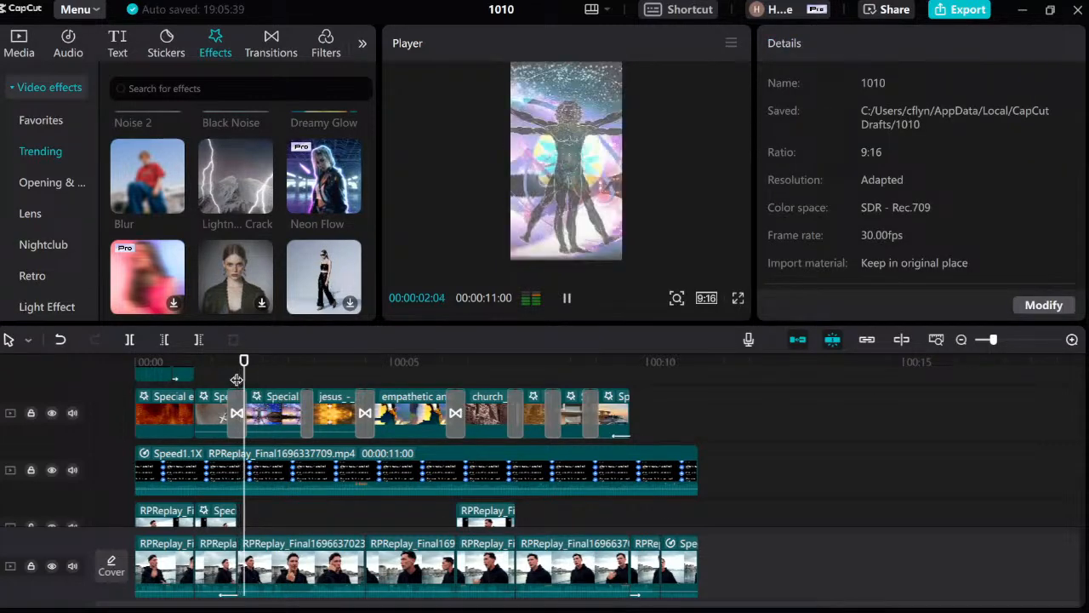
left_click(262, 387)
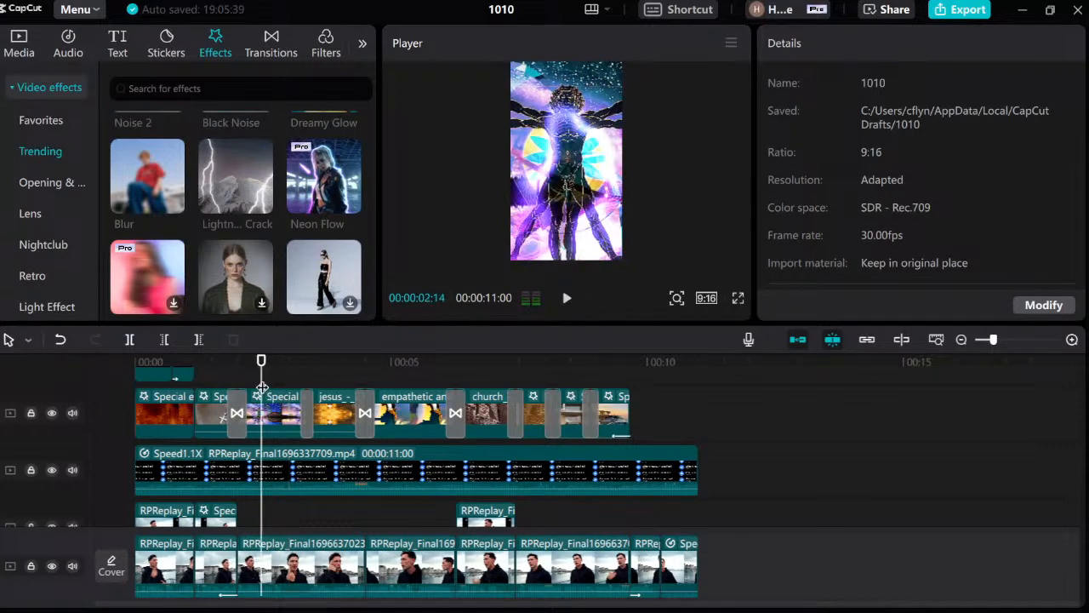
Replace Neon Flow on the third overlay background clip with the Chaos effect from the trending video effects.
left_click_drag(262, 387, 264, 398)
key("Delete")
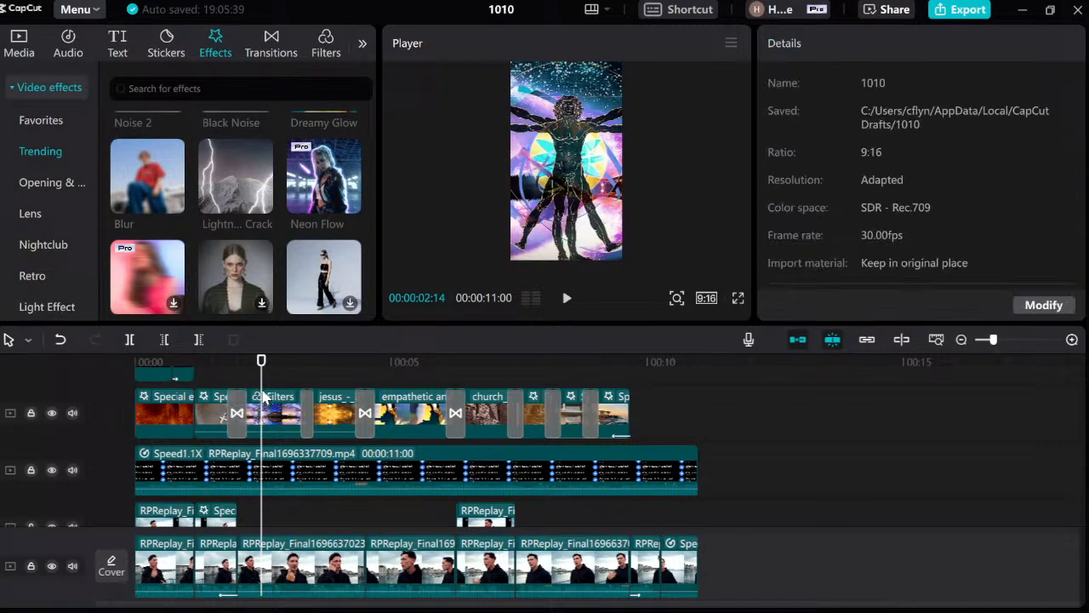
scroll(258, 231, "down", 1)
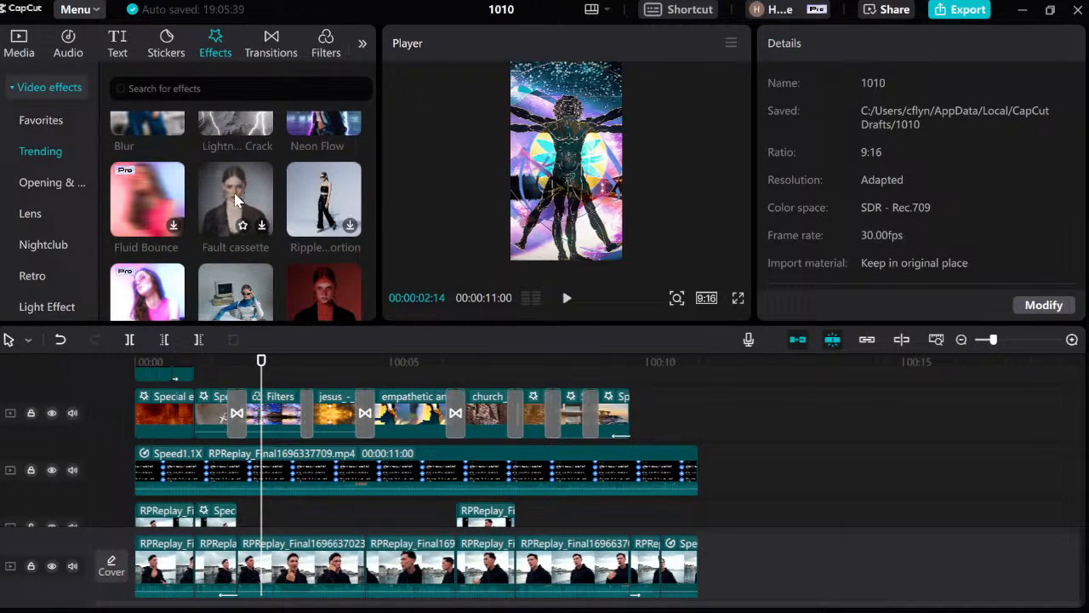
scroll(306, 202, "down", 1)
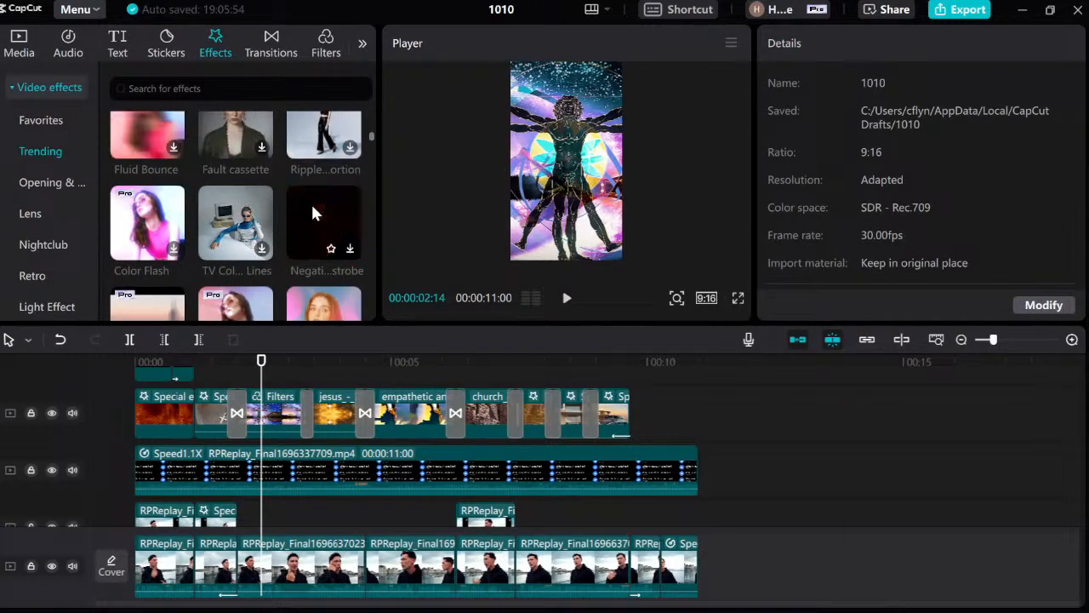
scroll(253, 228, "down", 1)
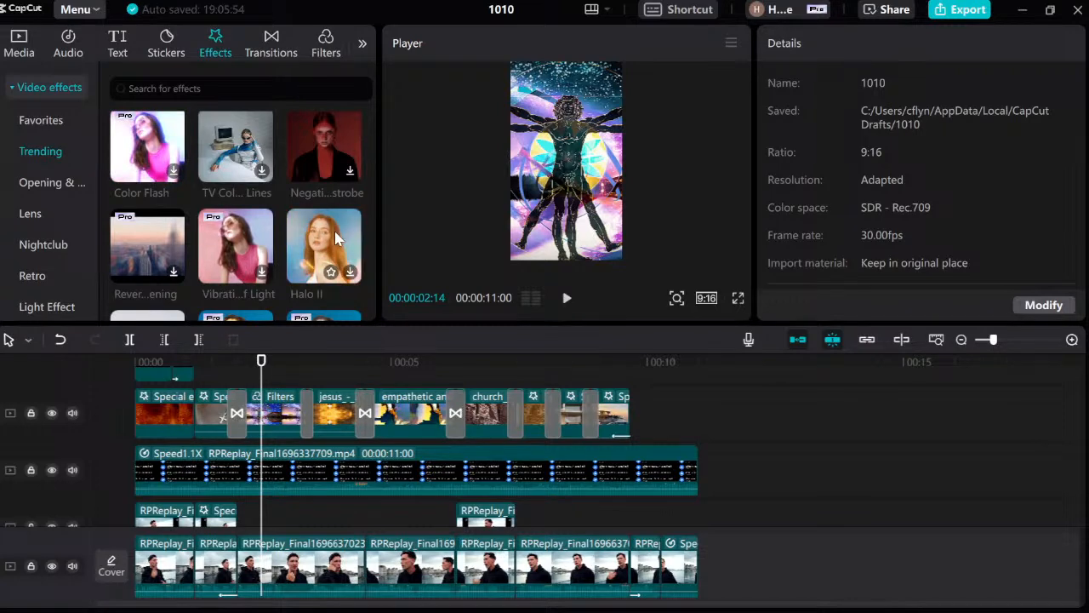
scroll(304, 238, "down", 1)
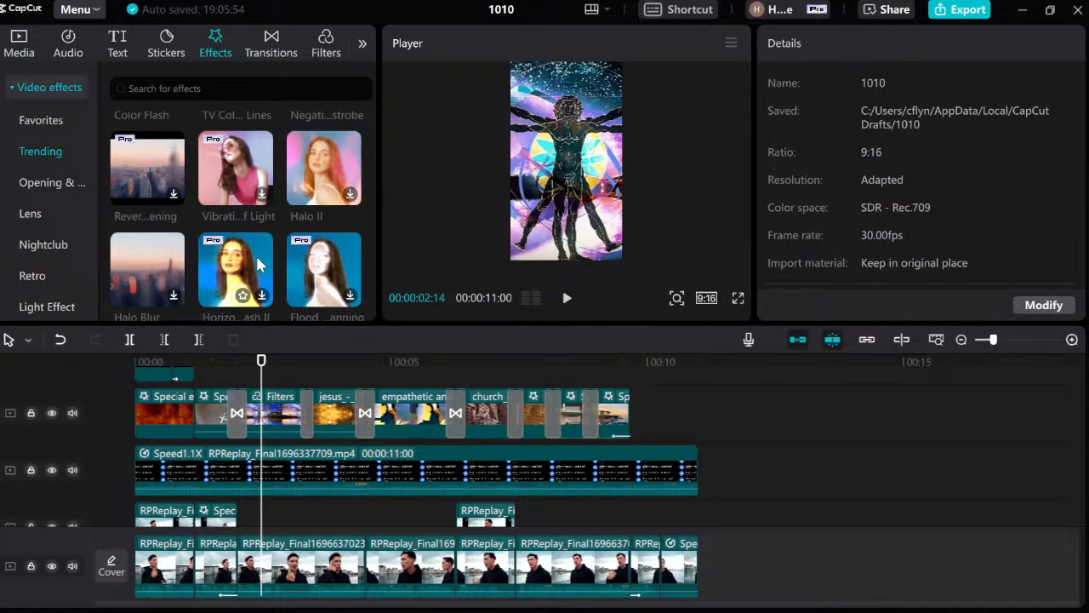
scroll(256, 253, "down", 1)
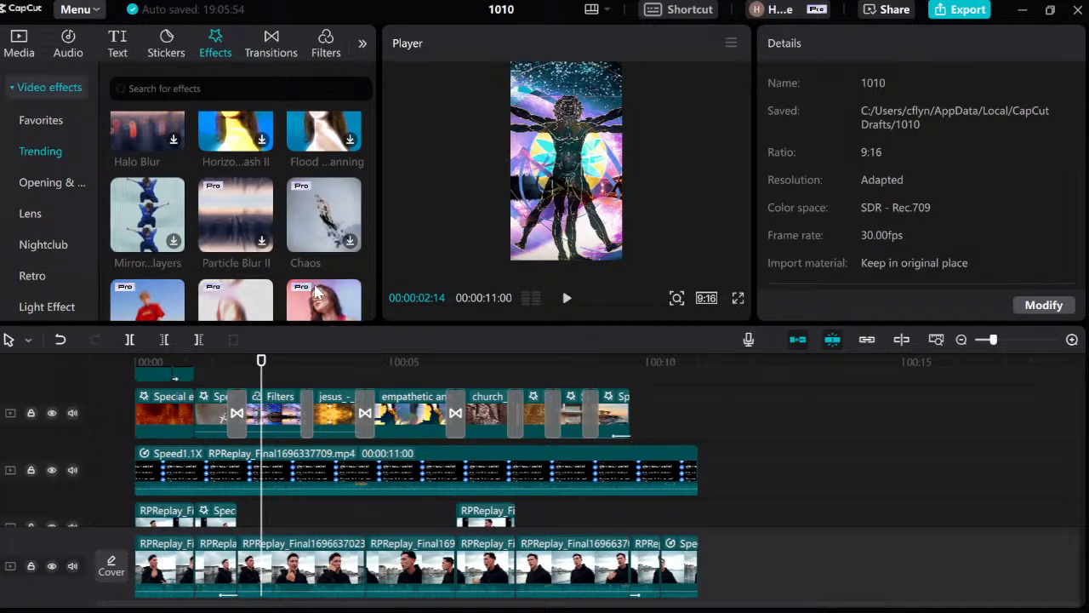
scroll(321, 217, "down", 1)
left_click_drag(315, 161, 272, 407)
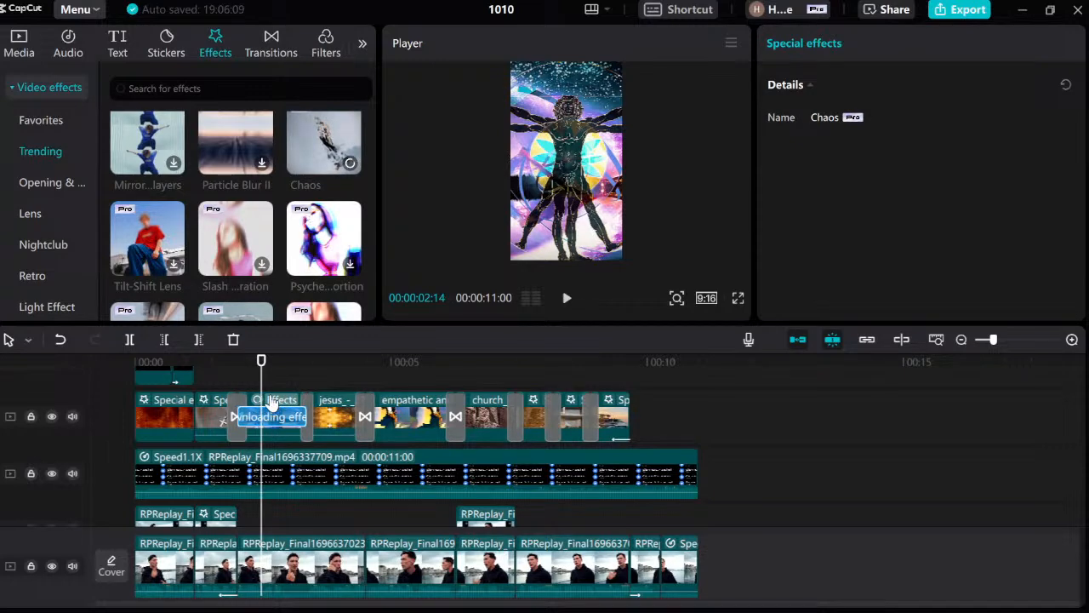
Preview the Chaos effect on the third overlay background clip from 00:00:02:00.
left_click_drag(260, 380, 237, 381)
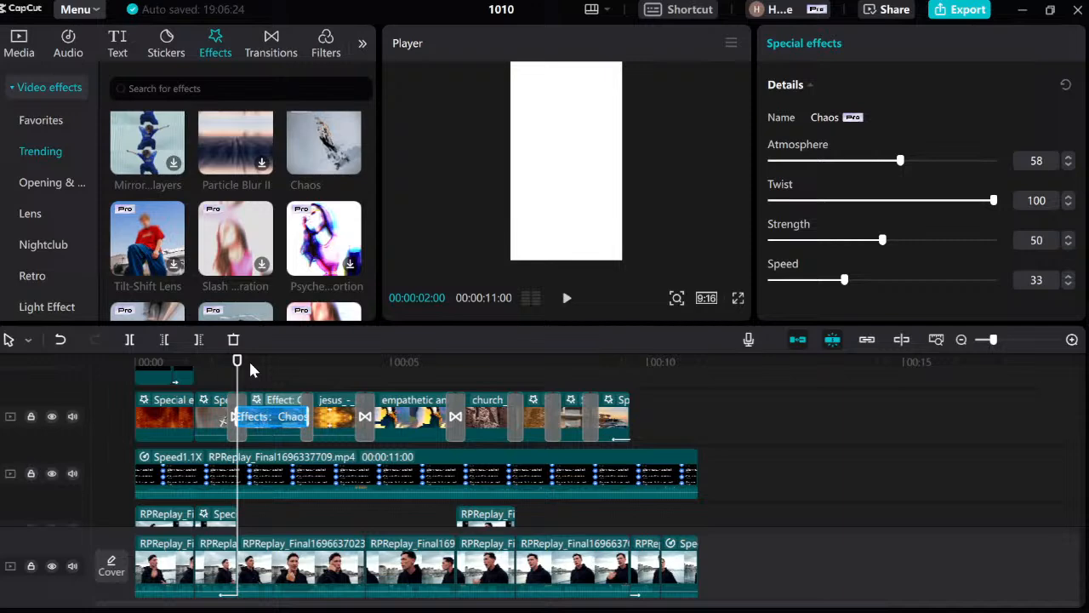
key("space")
key("space")
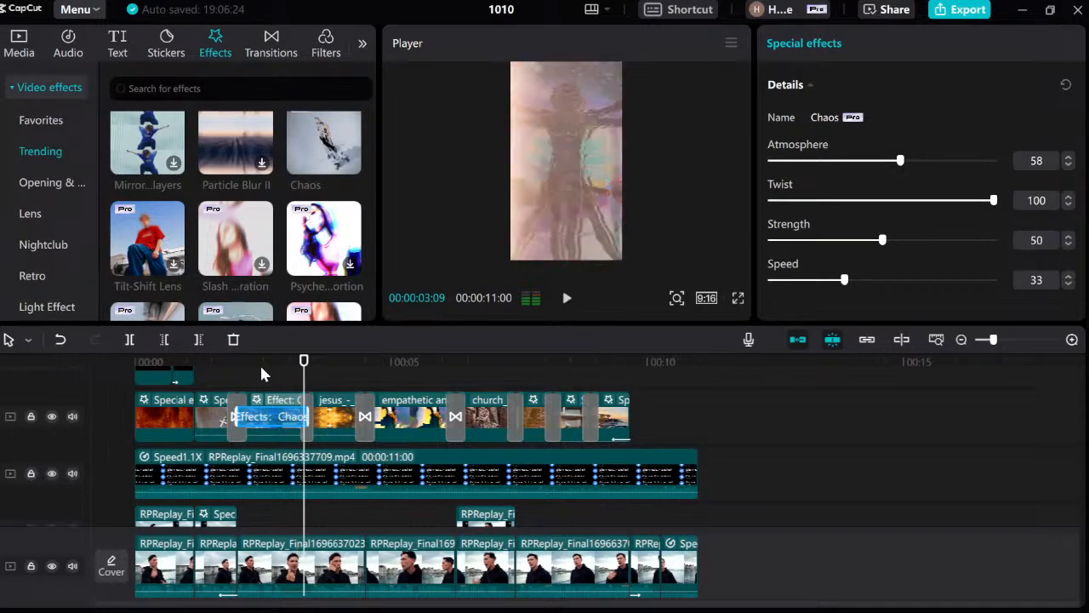
Set the Chaos effect's Speed to 100, Atmosphere to 17 and Twist to 66, and replay the clip.
left_click(258, 366)
left_click(266, 413)
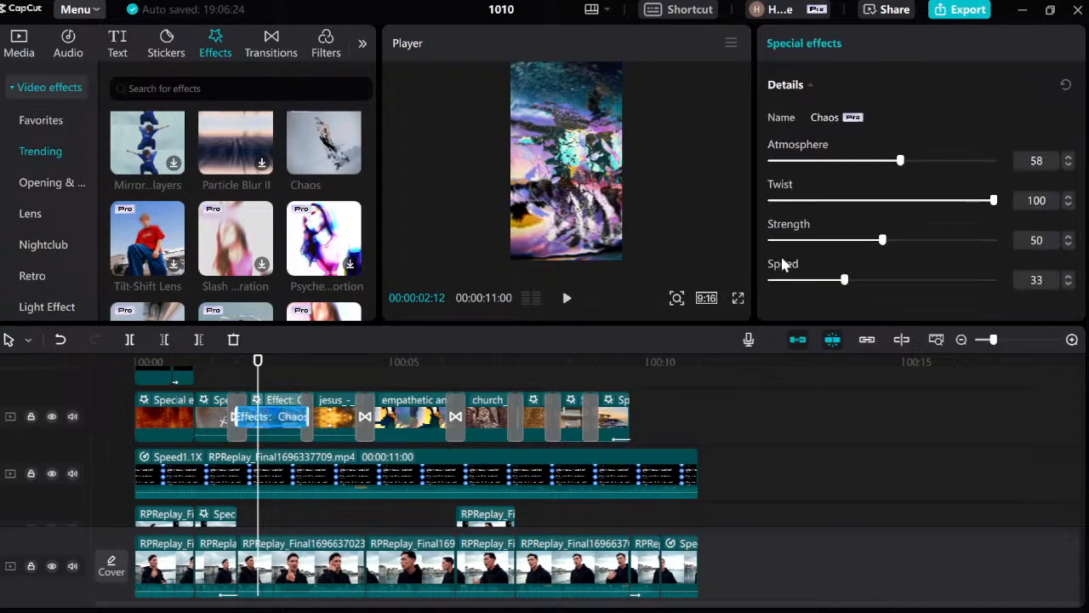
left_click_drag(840, 285, 1012, 286)
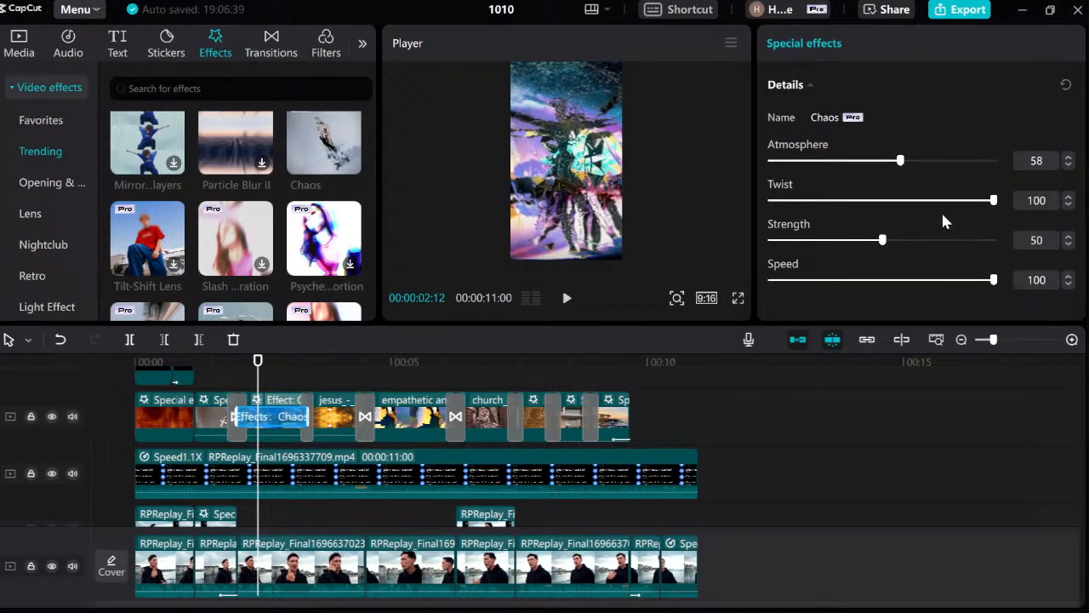
left_click_drag(902, 162, 810, 163)
left_click_drag(997, 206, 924, 208)
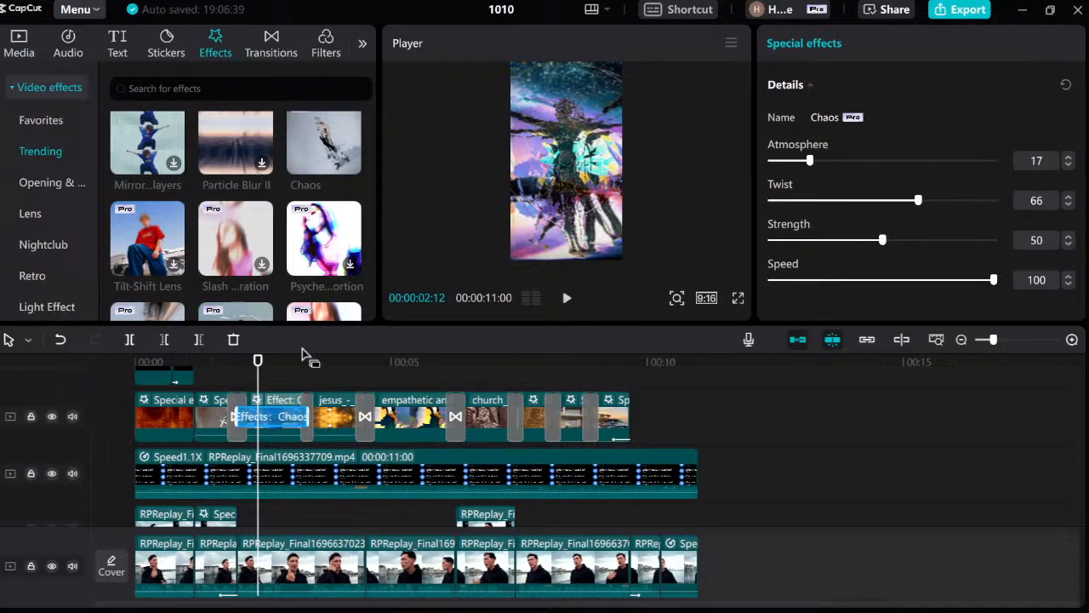
left_click(233, 377)
key("space")
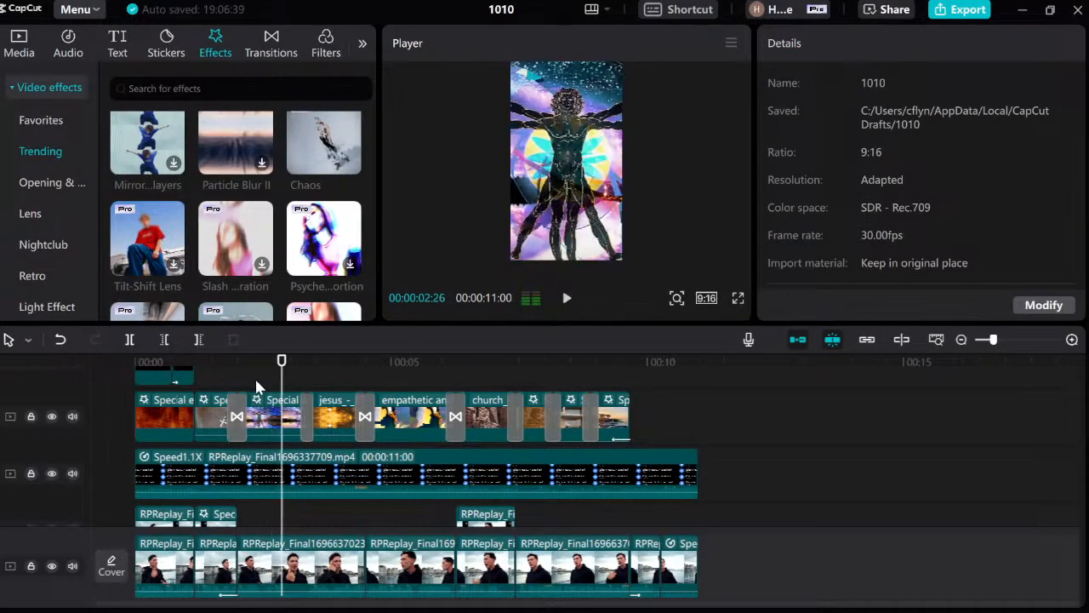
key("space")
Set the Chaos effect's Strength to 20 and Twist to 33 on the third overlay background clip.
left_click(270, 403)
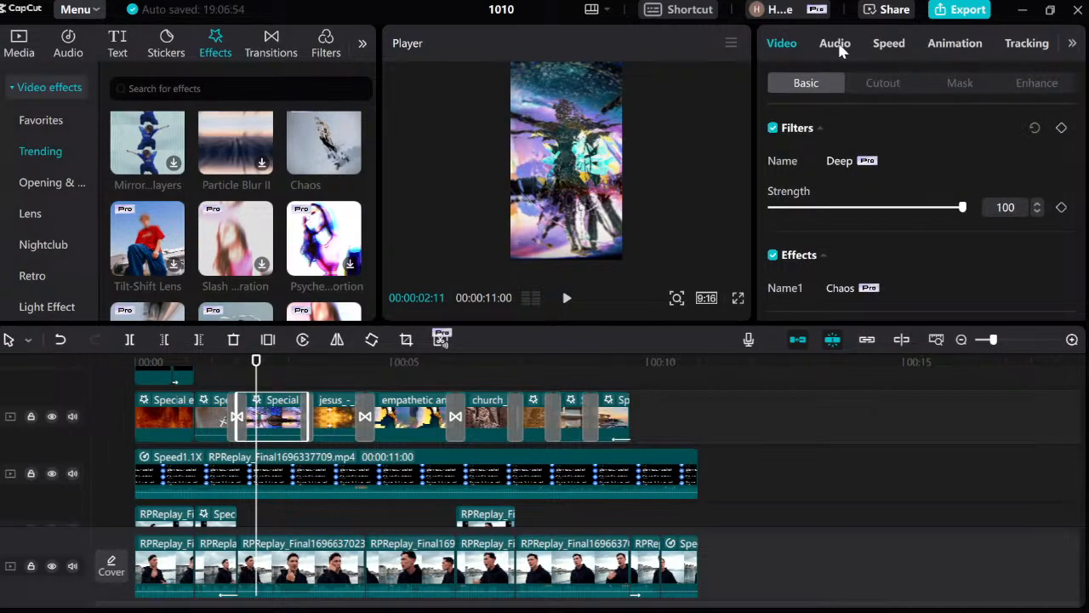
left_click(269, 416)
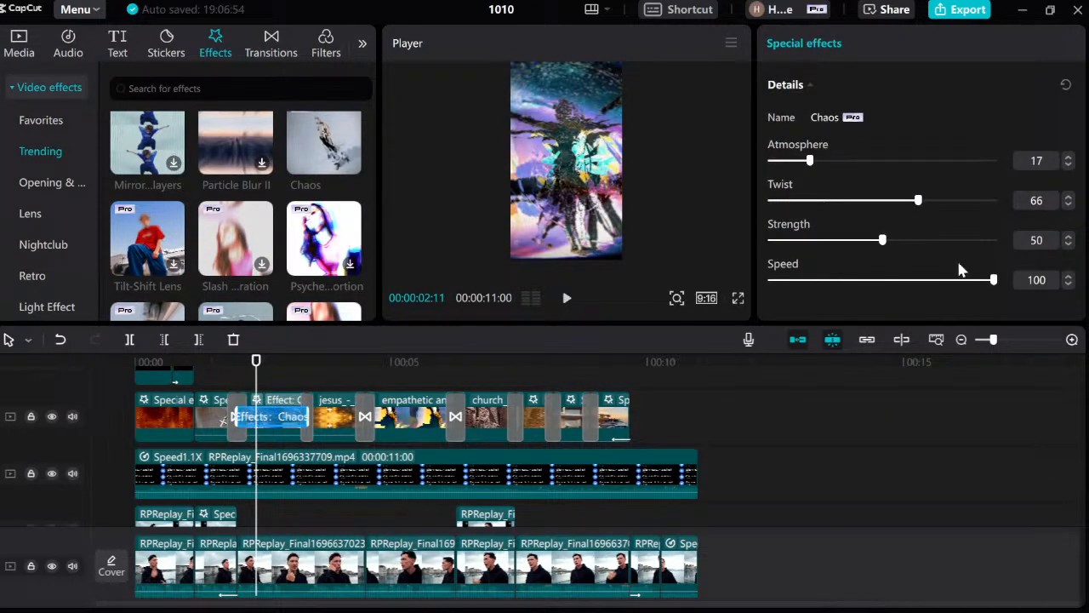
left_click_drag(882, 241, 817, 243)
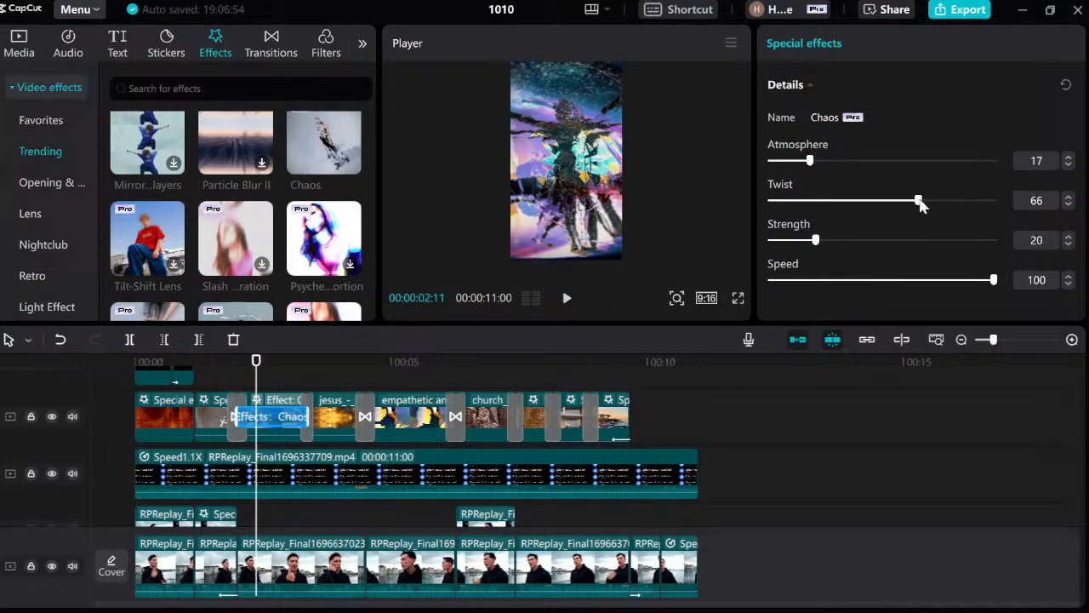
left_click_drag(919, 201, 845, 206)
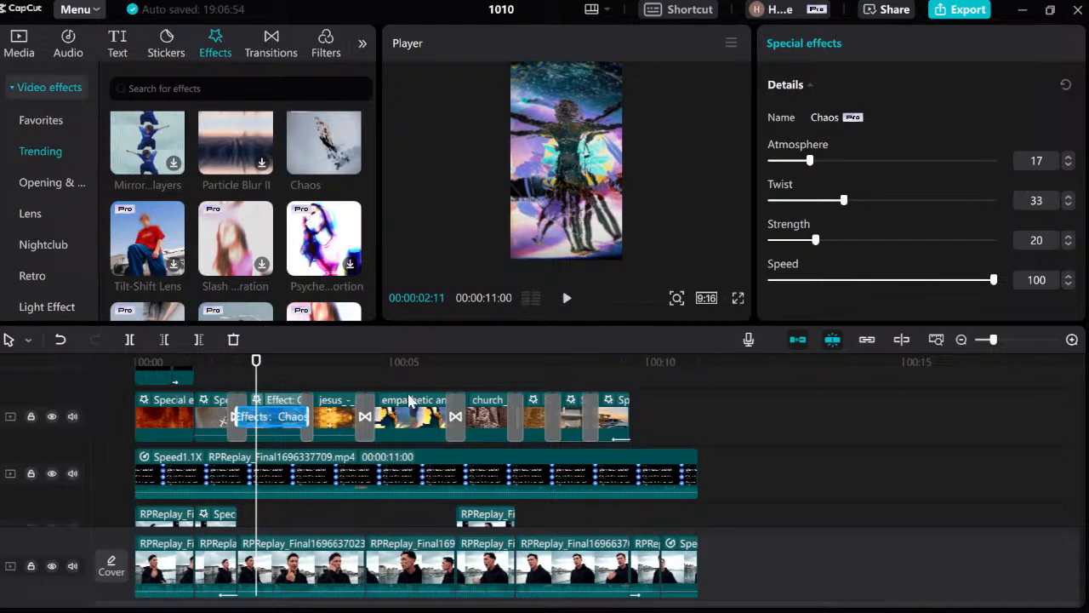
Replay the third overlay background clip and the transition leading into it to review the toned-down Chaos effect.
left_click(234, 376)
key("space")
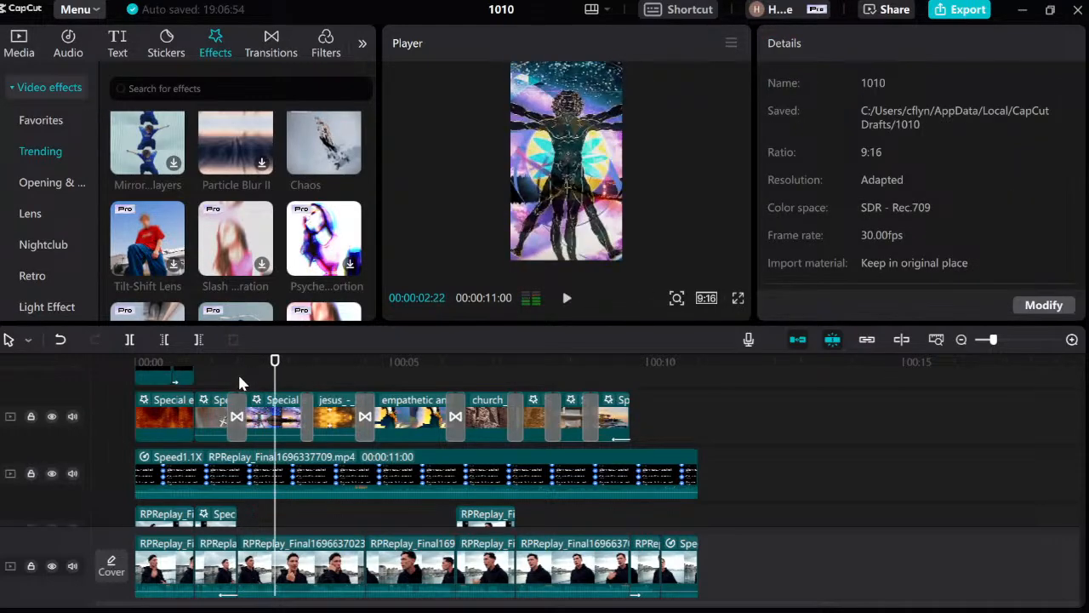
left_click(214, 384)
key("space")
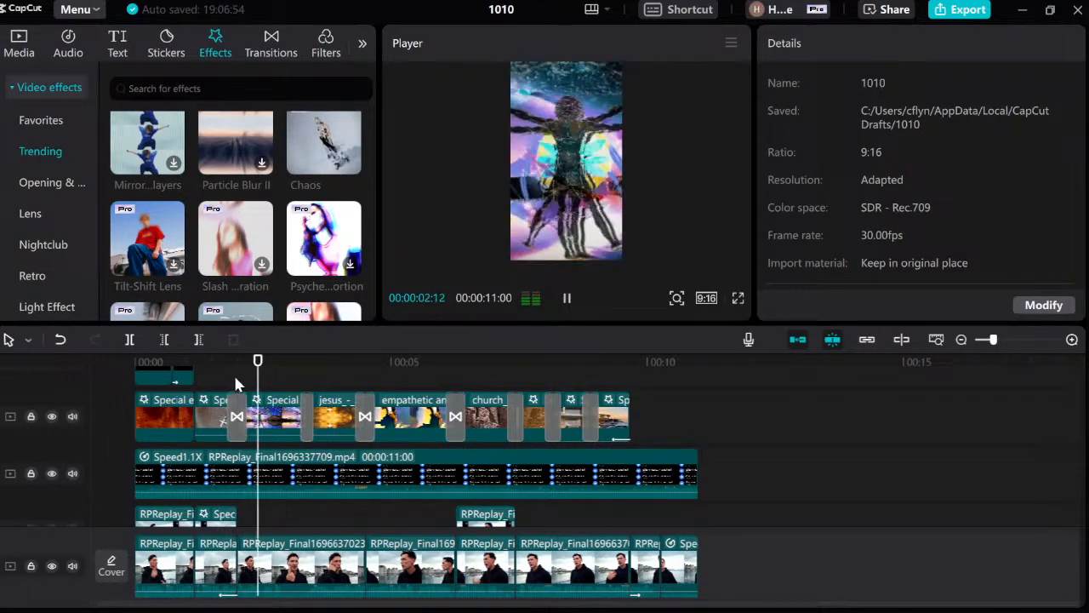
key("space")
left_click(237, 376)
key("space")
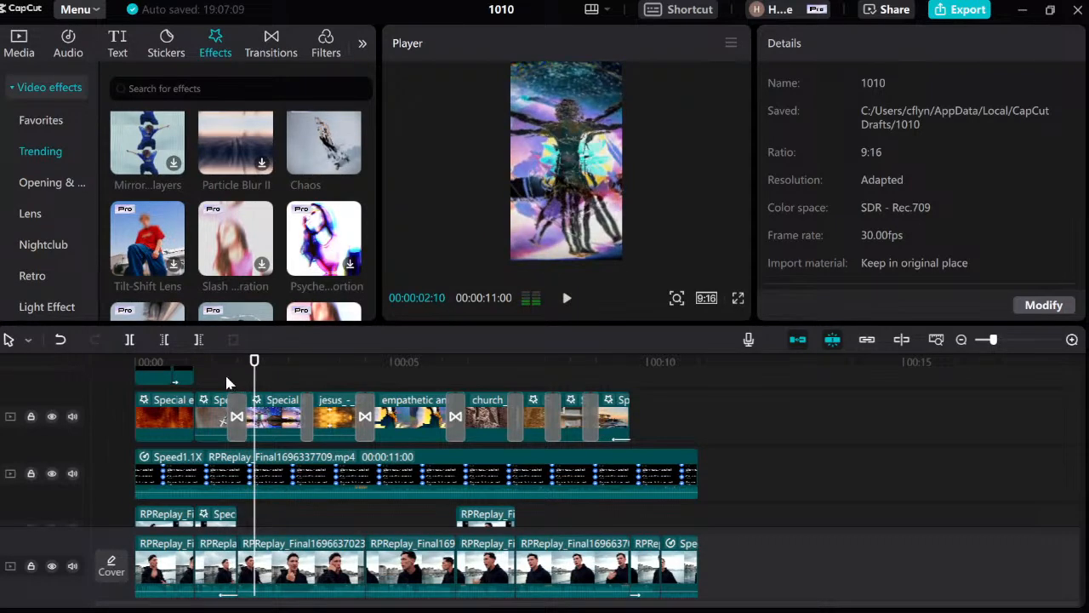
Replay the third overlay background clip and park the playhead at 00:00:03:22 on the fourth one.
left_click(225, 374)
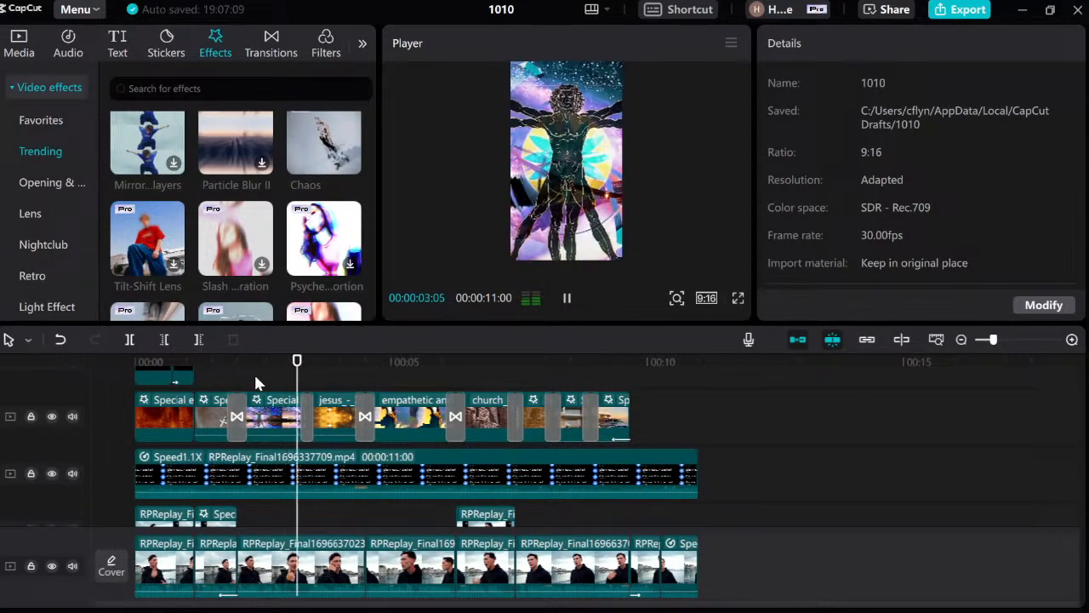
key("space")
left_click_drag(312, 369, 326, 385)
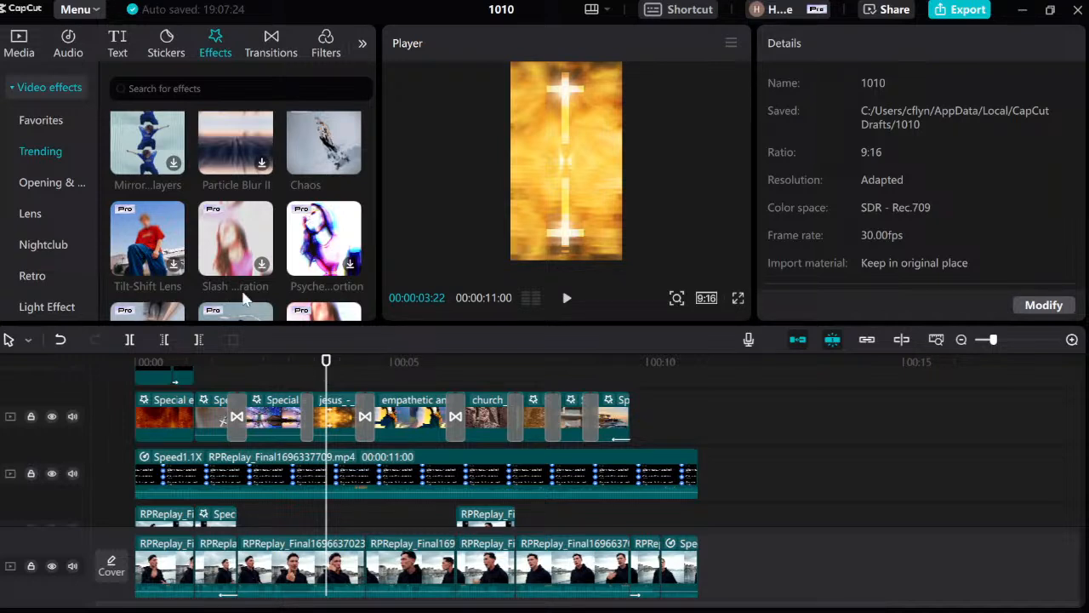
Preview the Tilt-Shift Lens effect on the golden cross clip and browse the remaining trending video effects.
scroll(204, 247, "down", 1)
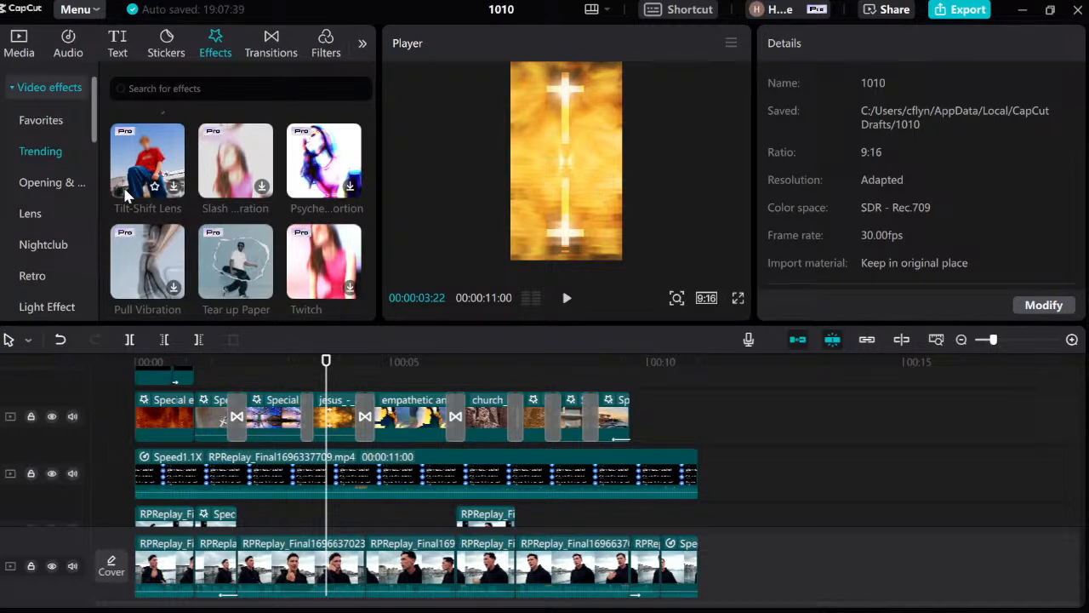
left_click(151, 194)
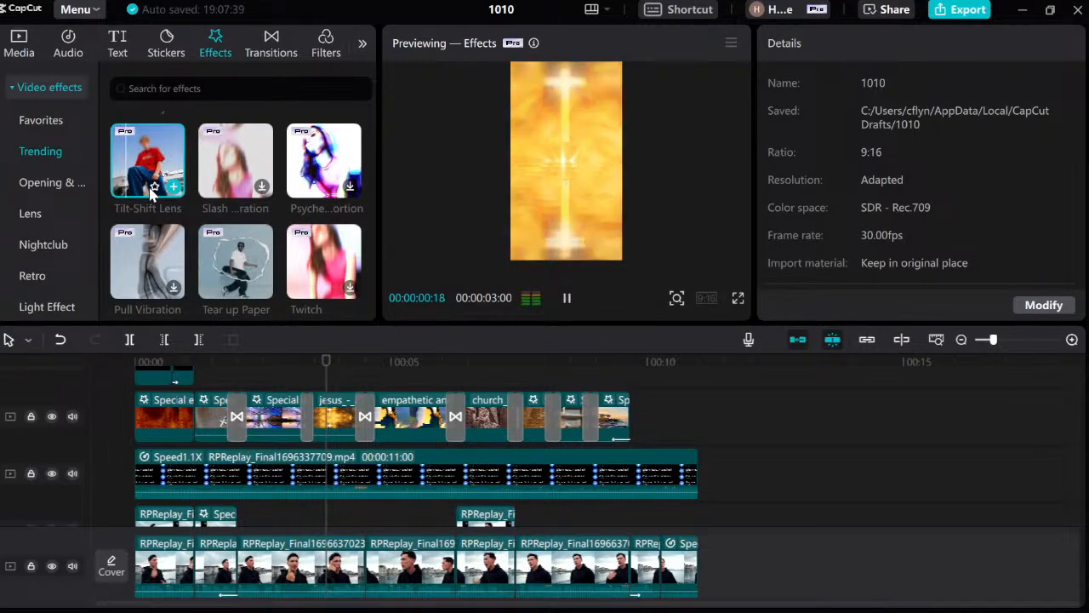
scroll(255, 212, "down", 2)
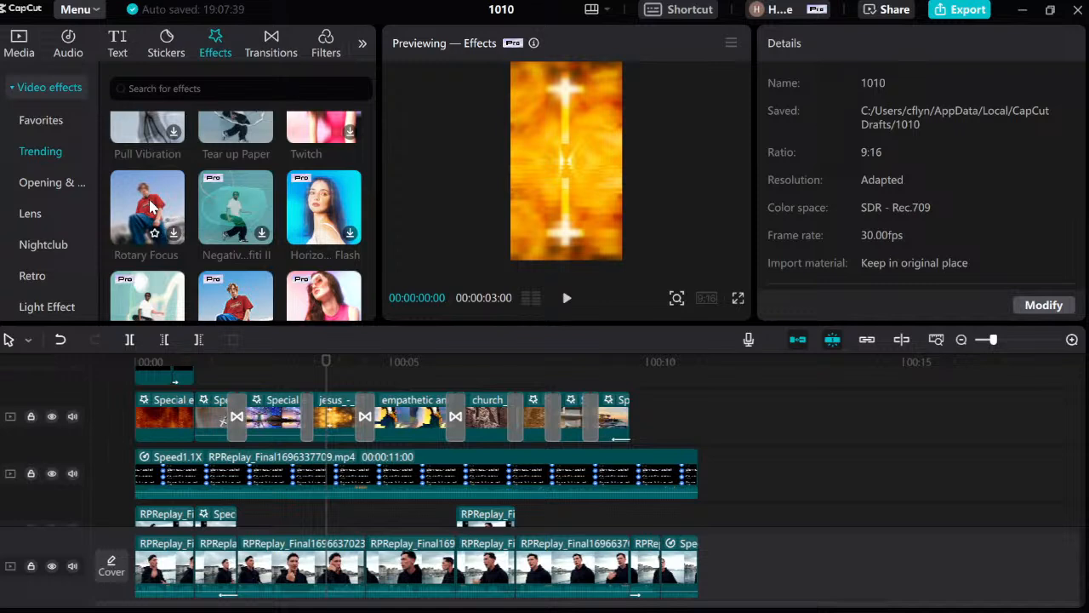
scroll(150, 205, "down", 1)
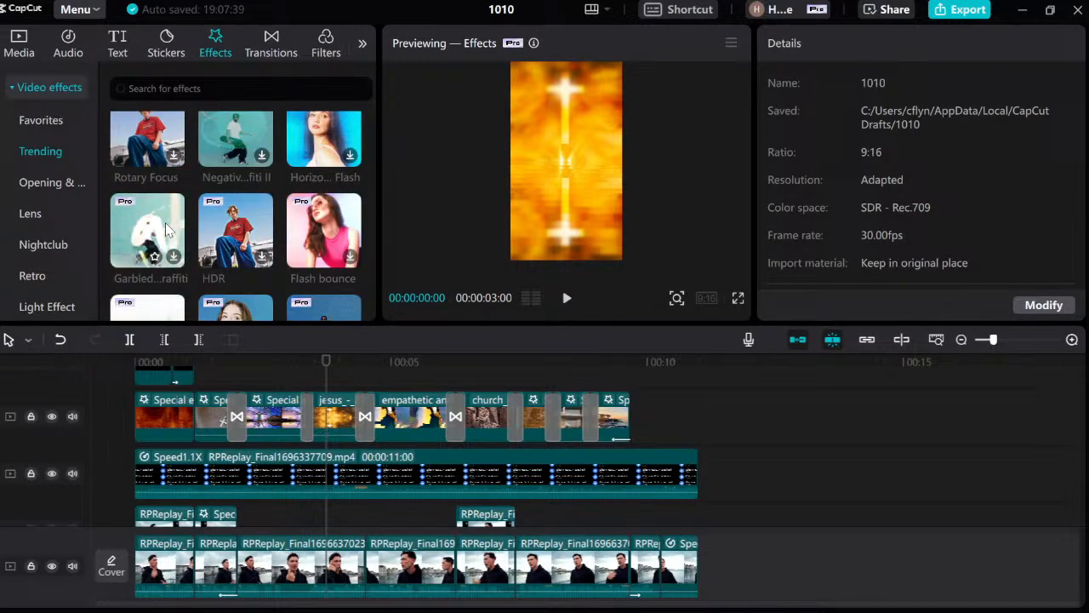
scroll(165, 223, "down", 1)
scroll(217, 259, "down", 4)
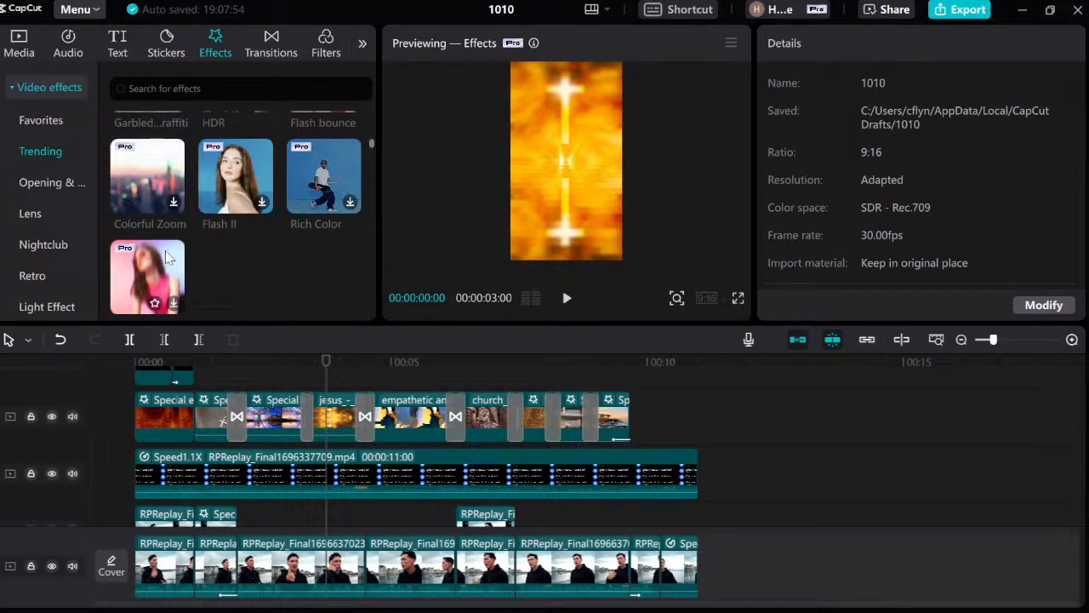
Apply the HDR II lens effect to the golden cross clip, the fourth overlay background clip.
scroll(209, 251, "down", 6)
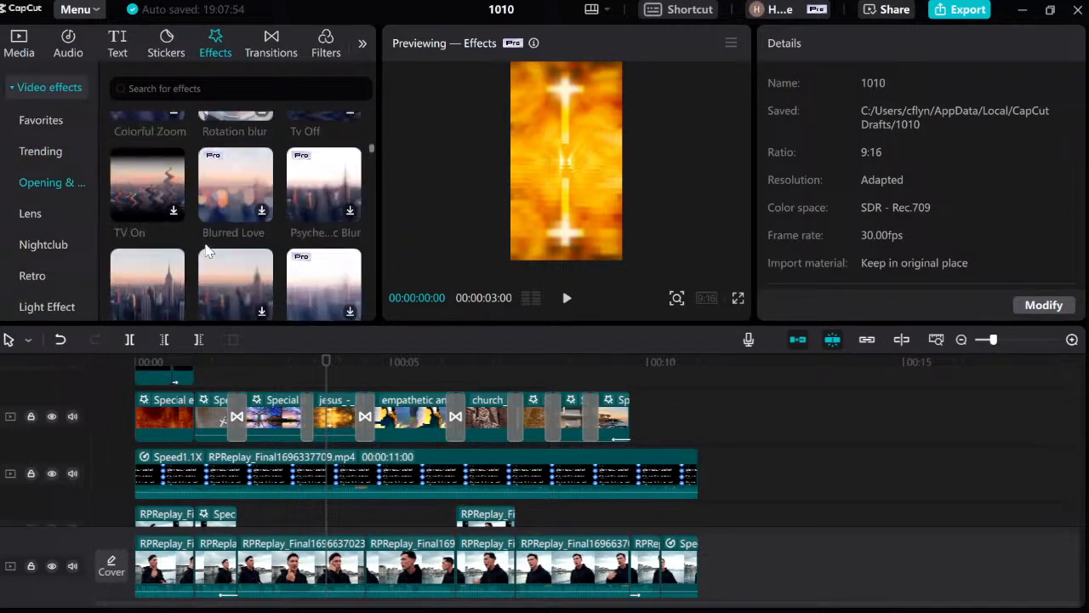
scroll(253, 220, "up", 1)
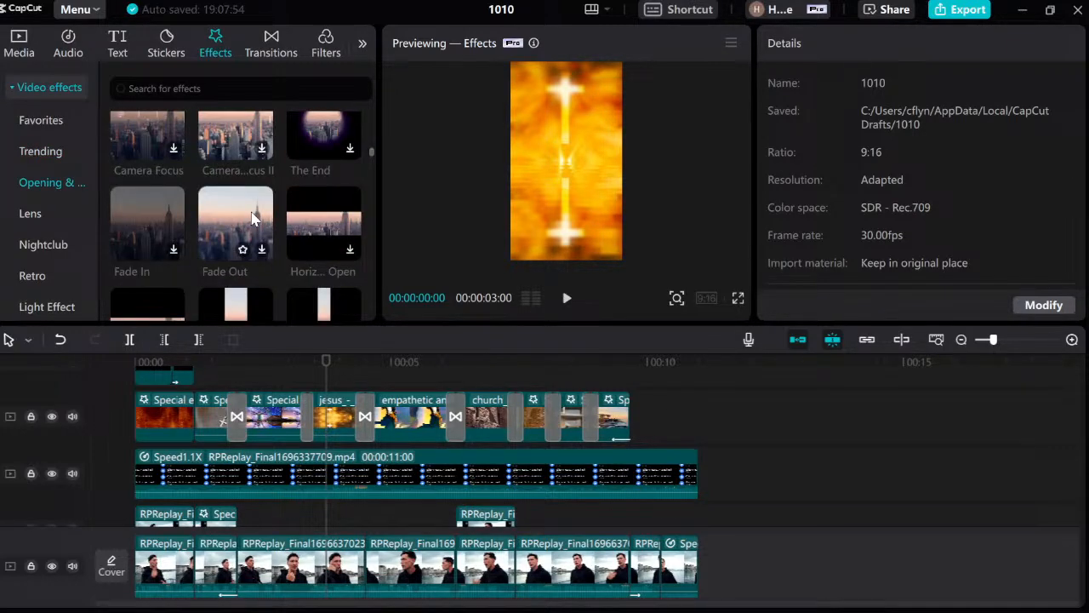
scroll(252, 219, "down", 4)
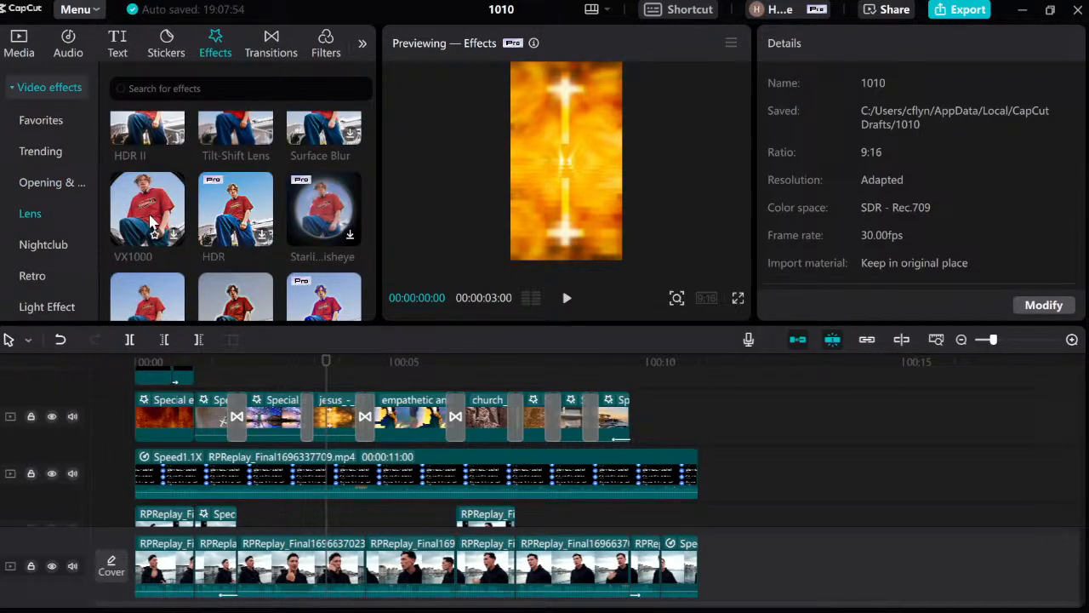
scroll(153, 213, "up", 1)
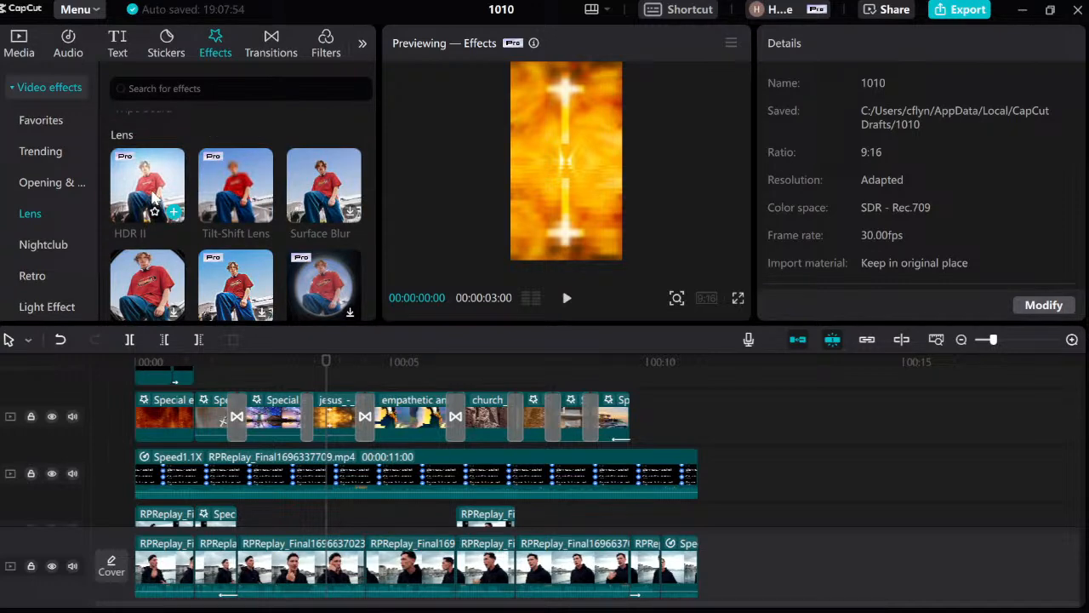
left_click_drag(153, 197, 329, 422)
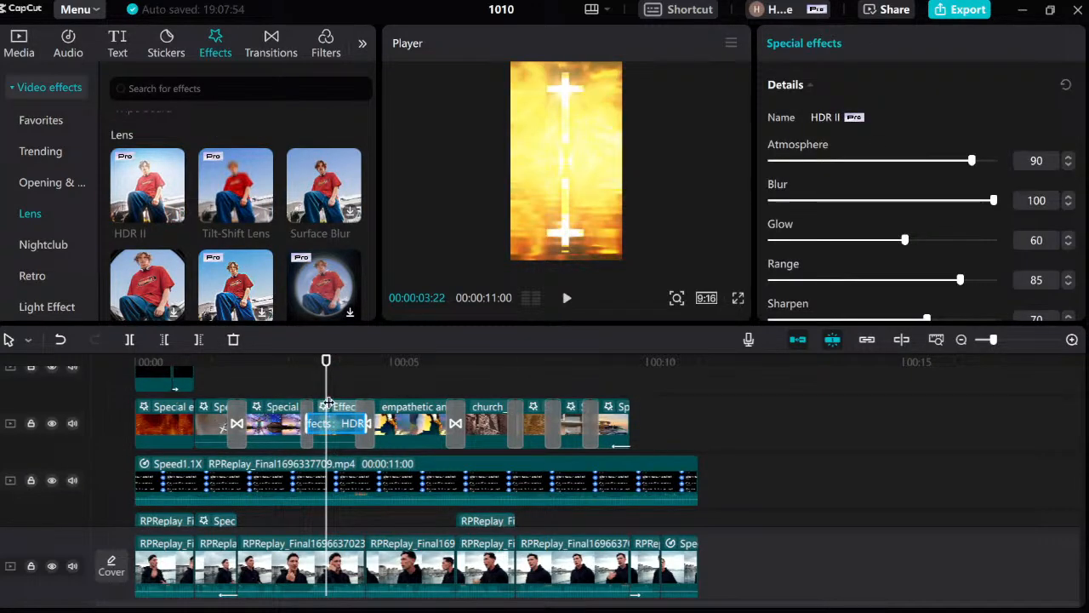
Set the HDR II effect's Blur to 0, Atmosphere to 50, Glow to 30, Range to 50, Sharpen to 10 and Speed to 26.
left_click_drag(994, 200, 771, 201)
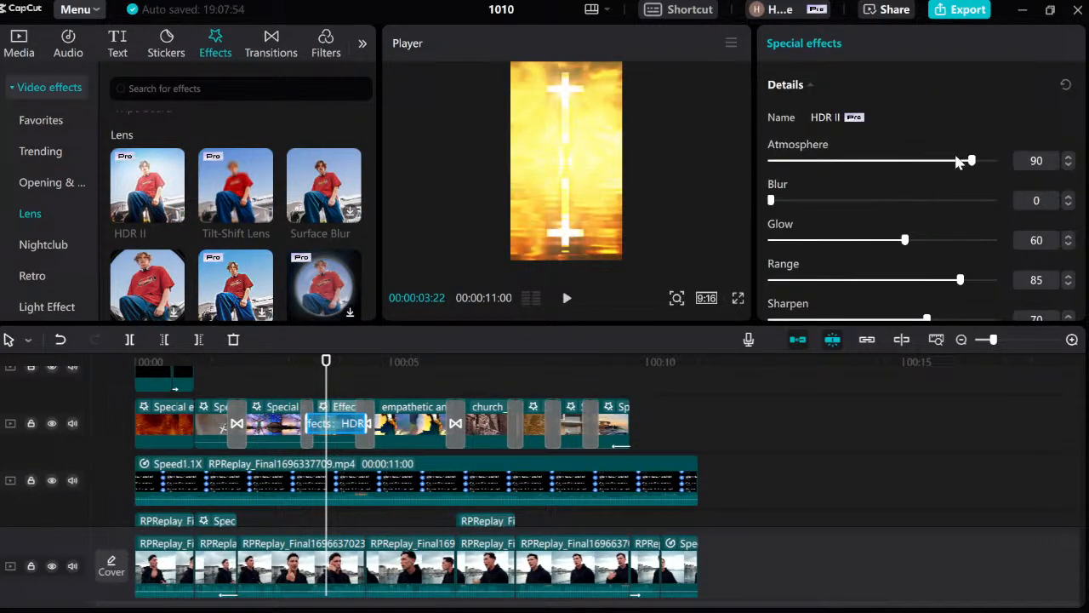
left_click_drag(972, 161, 881, 162)
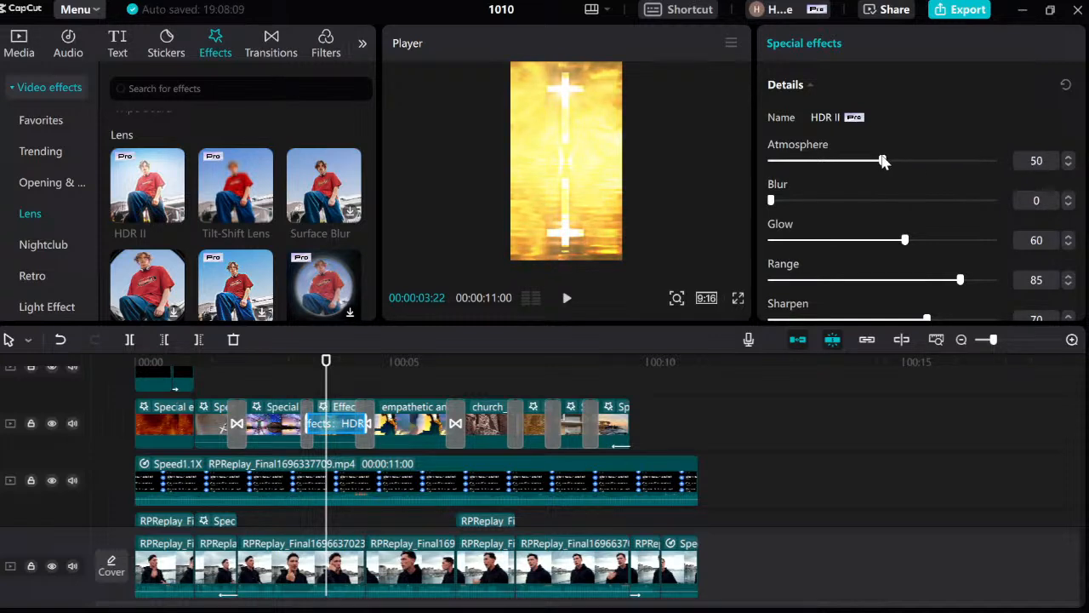
left_click_drag(905, 241, 839, 243)
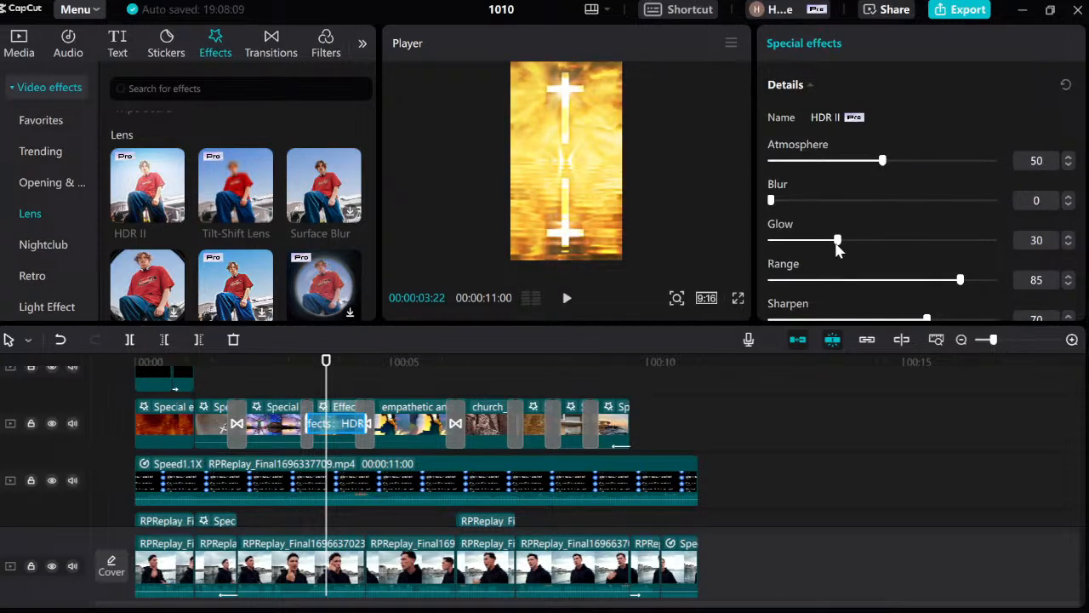
scroll(851, 246, "down", 2)
left_click_drag(959, 218, 887, 217)
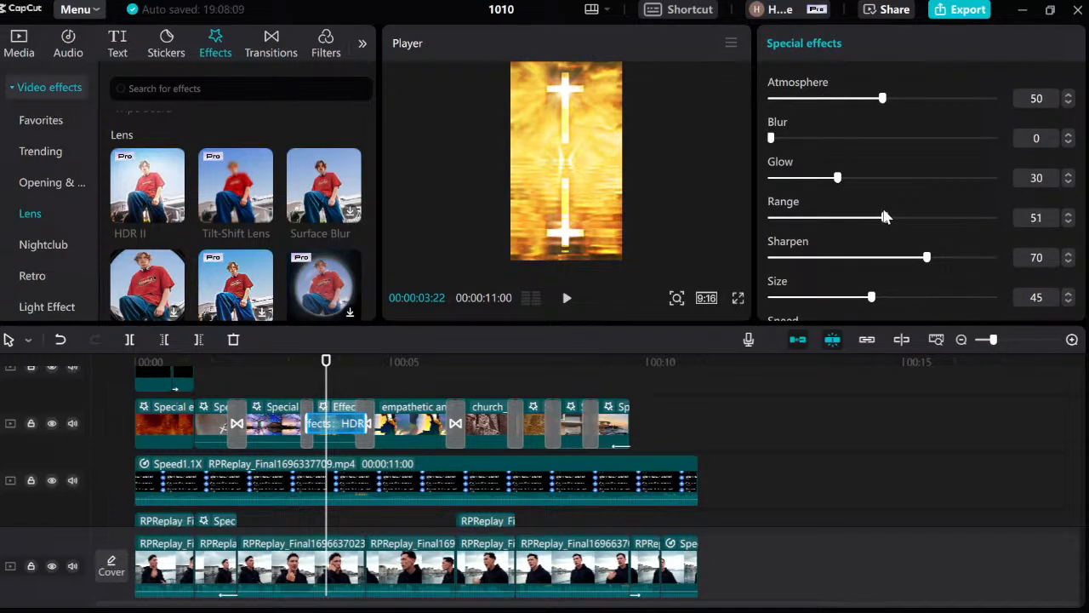
left_click_drag(930, 260, 811, 259)
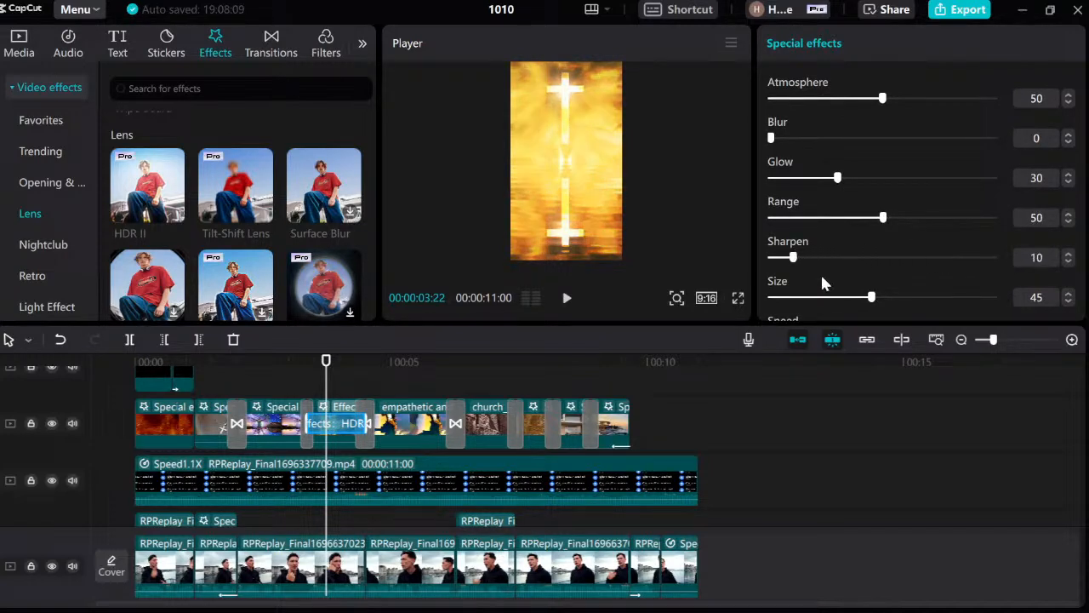
scroll(851, 267, "down", 1)
left_click_drag(804, 311, 830, 313)
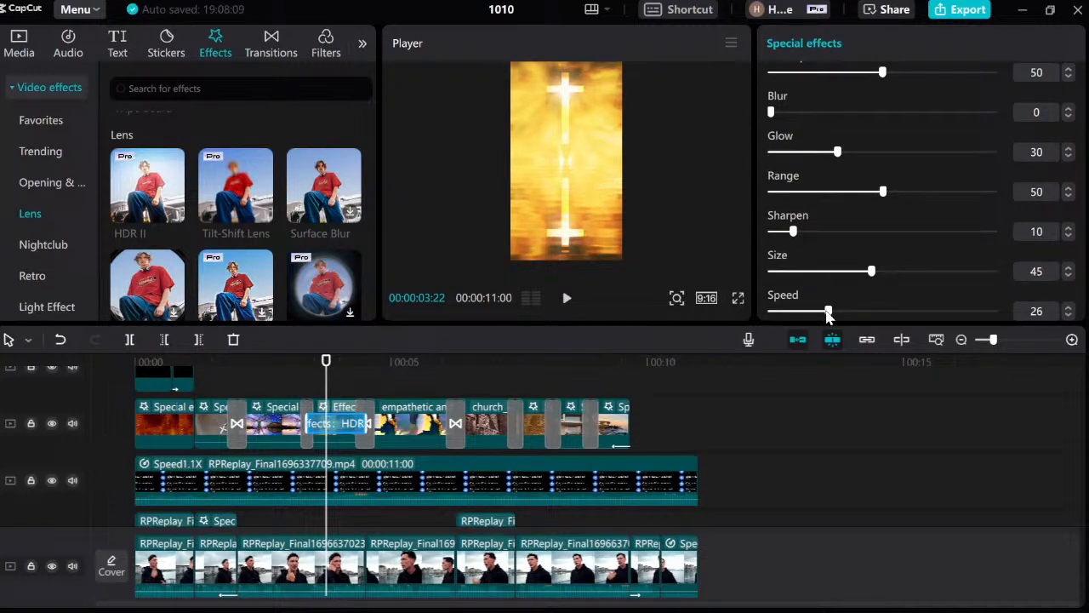
Replay the fourth overlay background clip with HDR II through the transition into the fifth clip.
left_click(307, 380)
key("space")
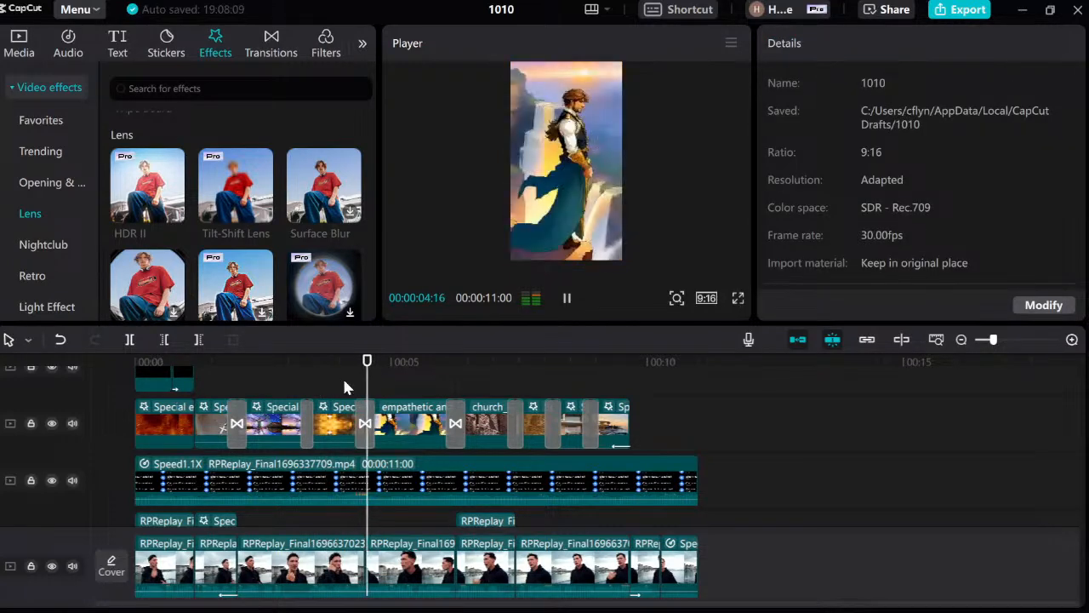
key("space")
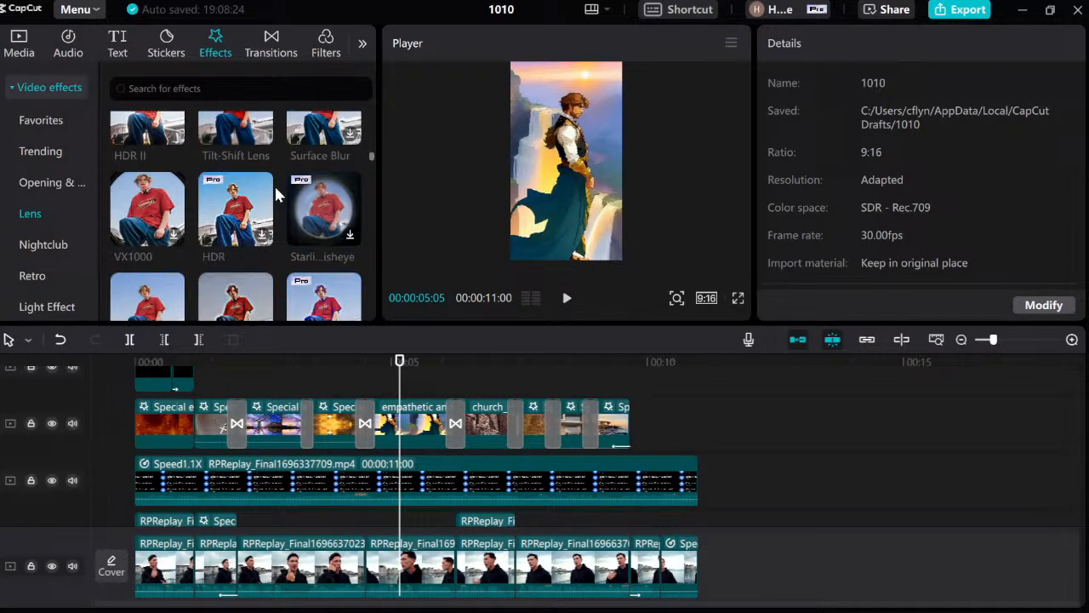
Search the video effects for "glow".
scroll(274, 184, "down", 1)
scroll(274, 184, "down", 1)
left_click(253, 90)
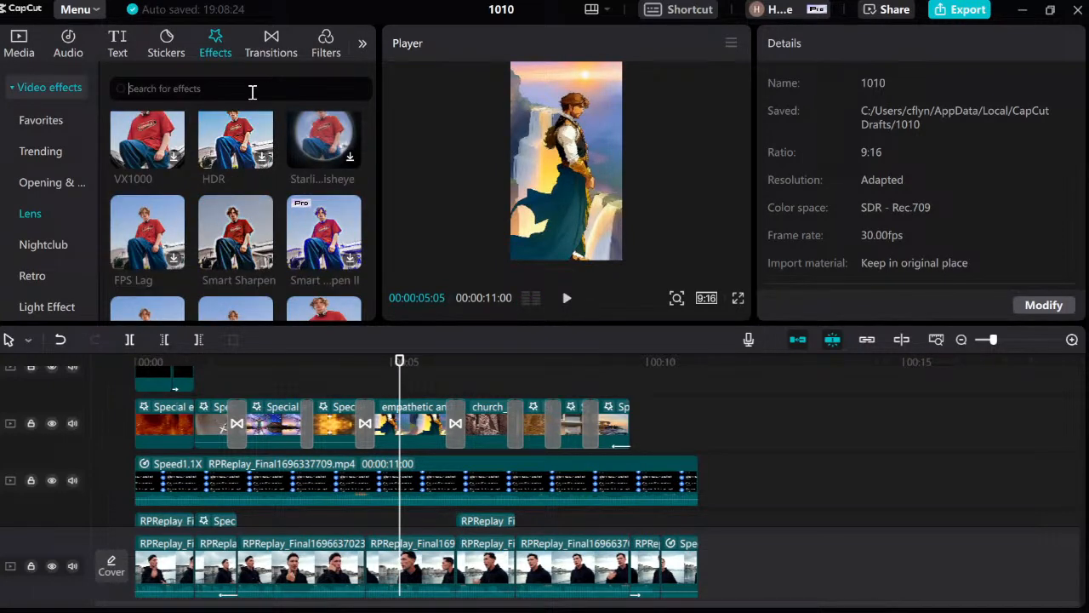
type("glow")
key("Return")
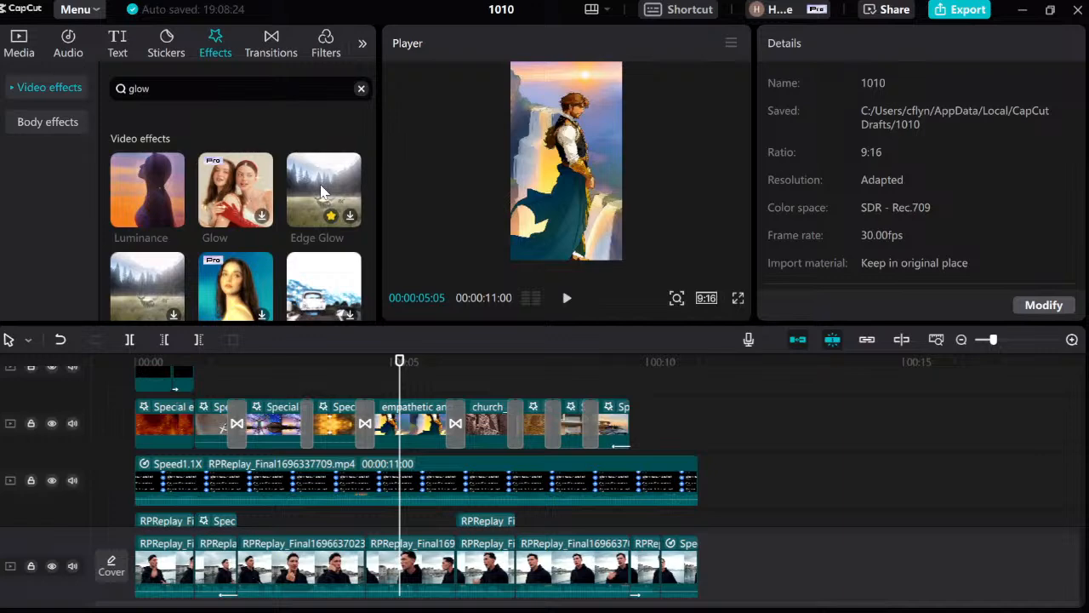
Try the Edge Glow effect on the fifth overlay background clip, the man beside the waterfall.
scroll(322, 192, "down", 2)
scroll(132, 225, "up", 2)
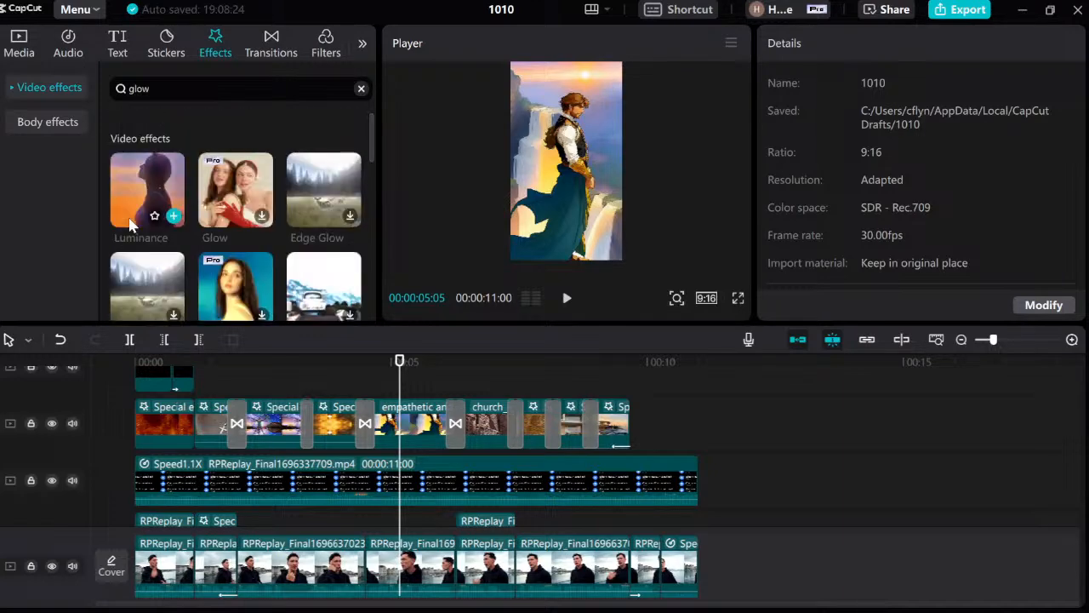
scroll(132, 225, "down", 2)
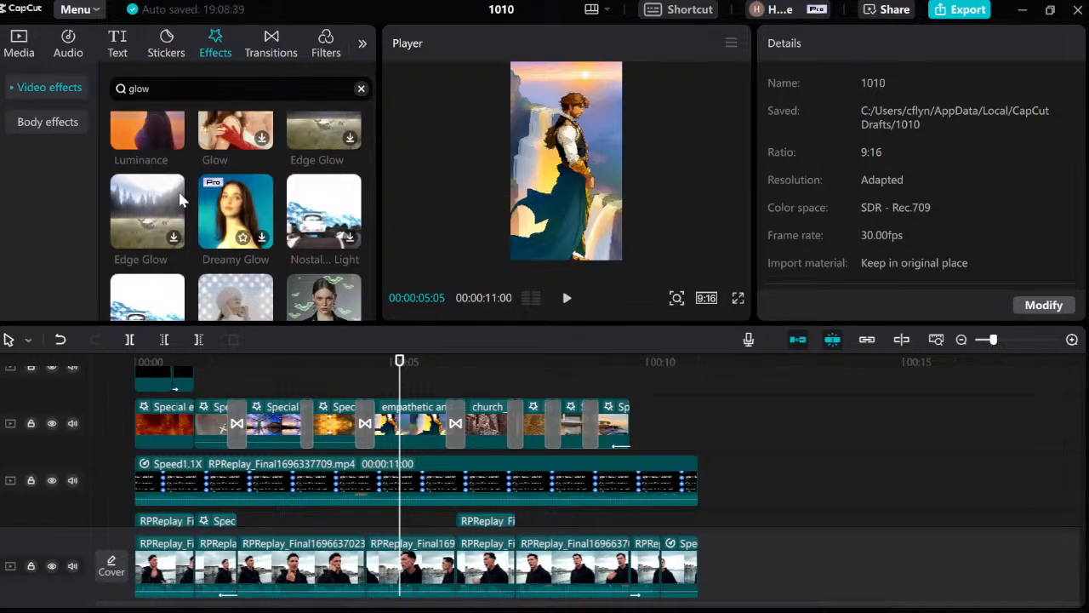
left_click(166, 203)
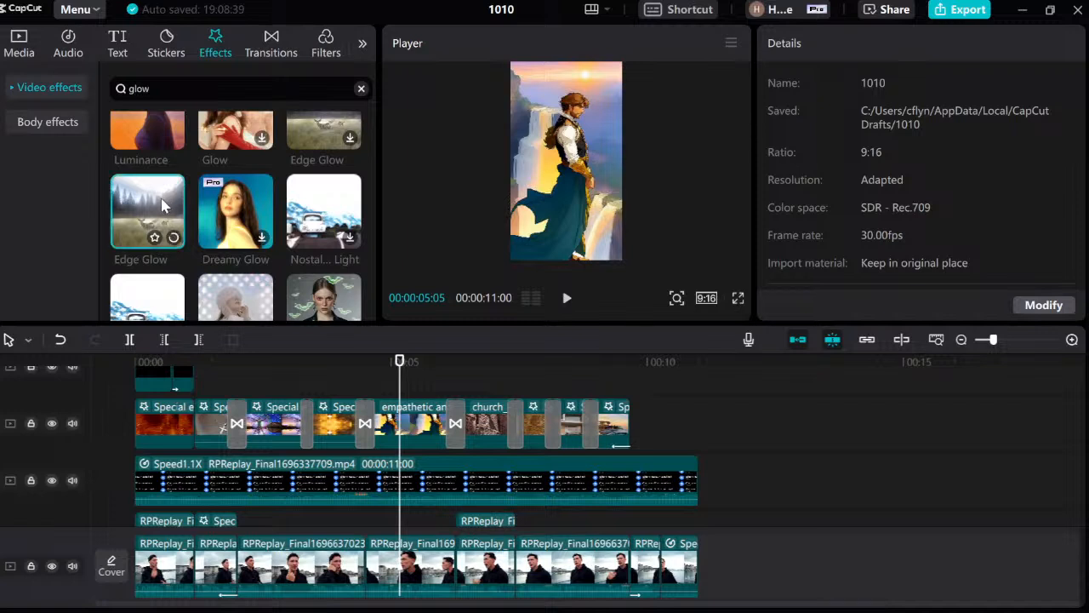
left_click_drag(164, 204, 388, 425)
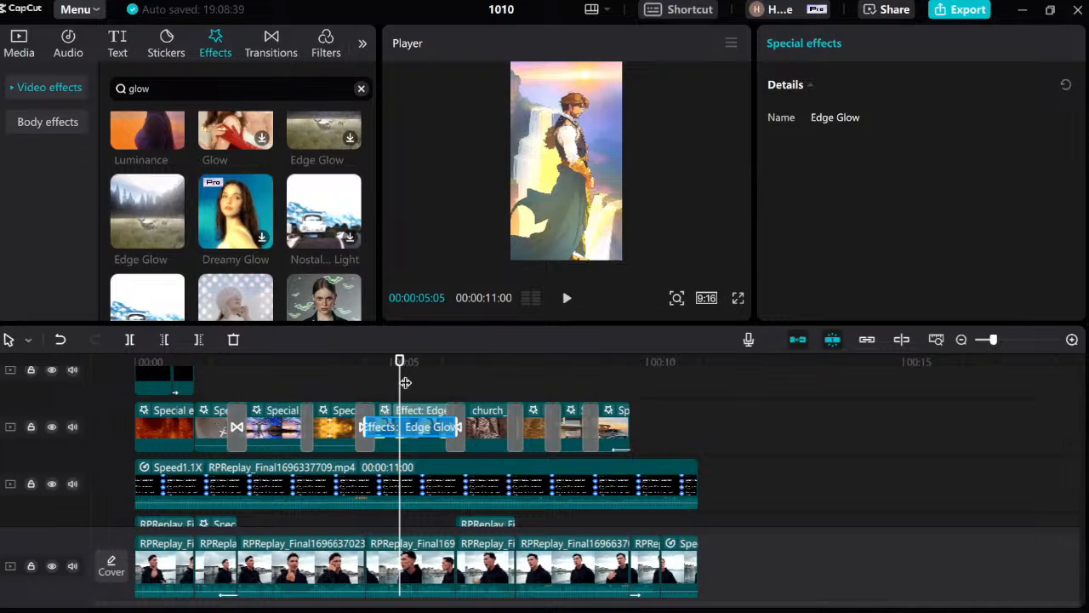
Review Edge Glow at several points of the fifth overlay background clip and remove the effect.
left_click(387, 390)
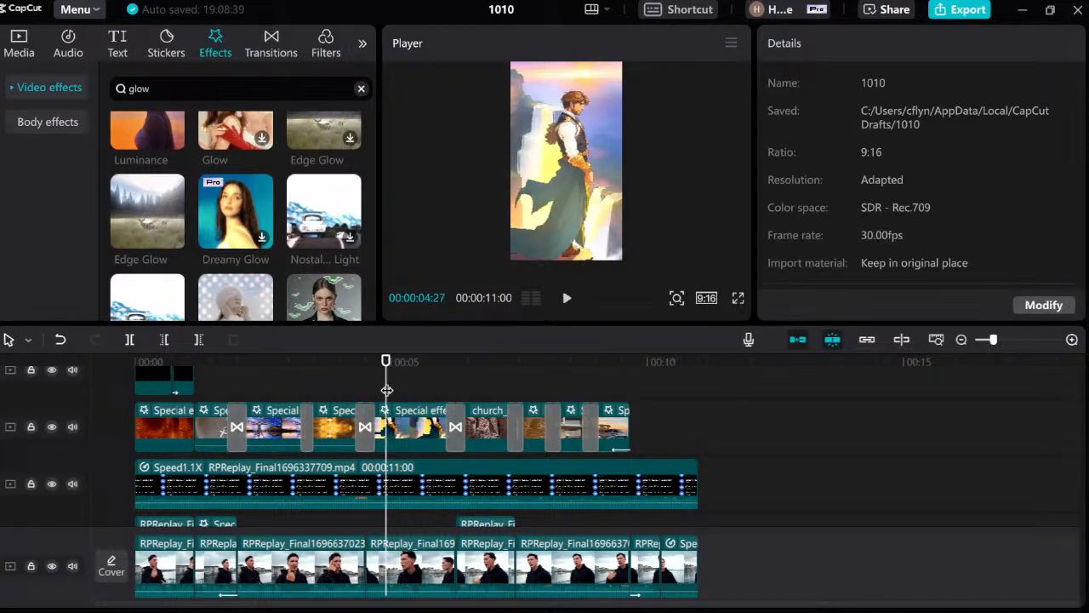
left_click(395, 390)
left_click(396, 415)
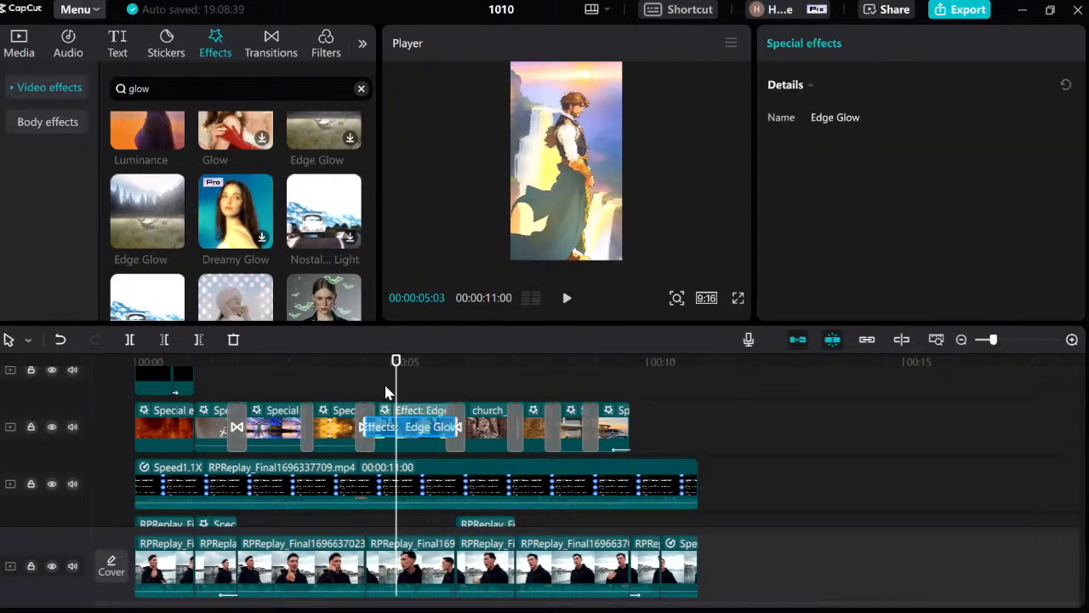
left_click(376, 387)
key("space")
key("space")
left_click(392, 388)
scroll(394, 395, "up", 1)
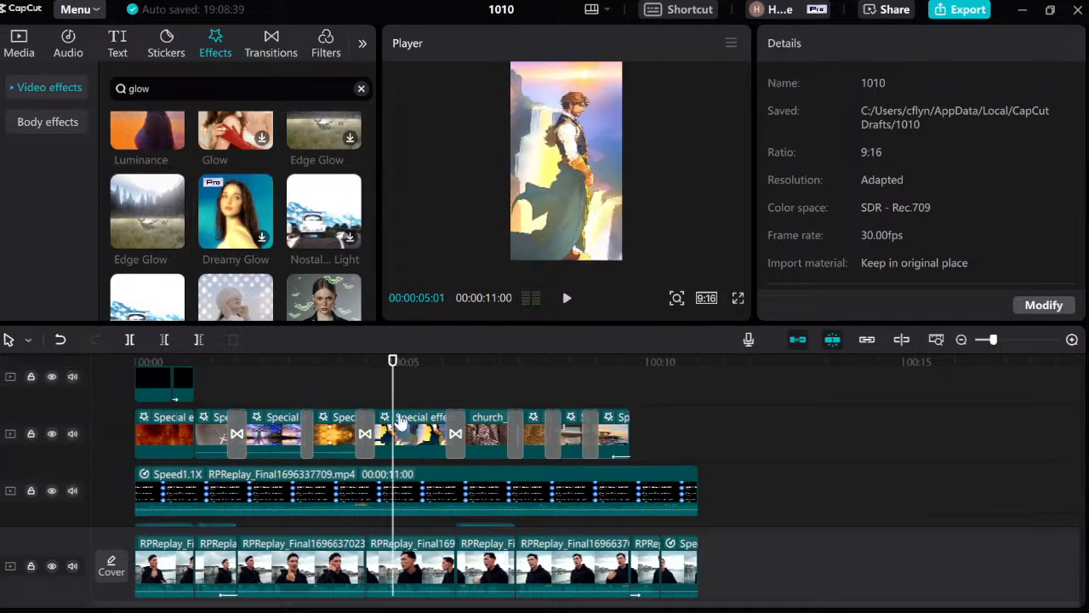
left_click(401, 422)
key("Delete")
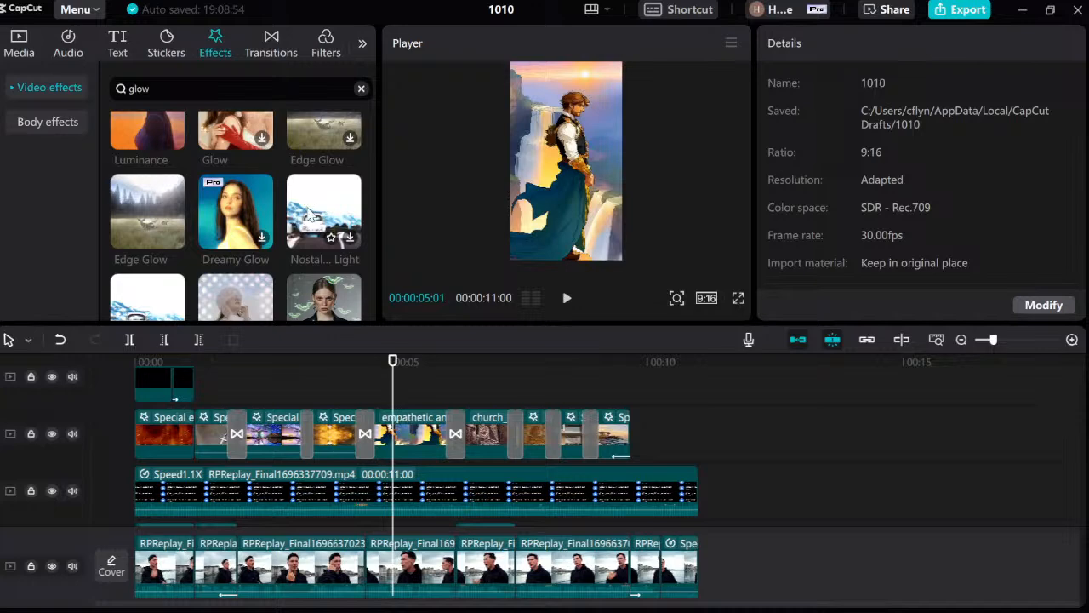
Apply the Gas Flow effect to the fifth overlay background clip with Filters at 50 and Size at 0.
scroll(311, 217, "down", 3)
left_click_drag(251, 247, 390, 433)
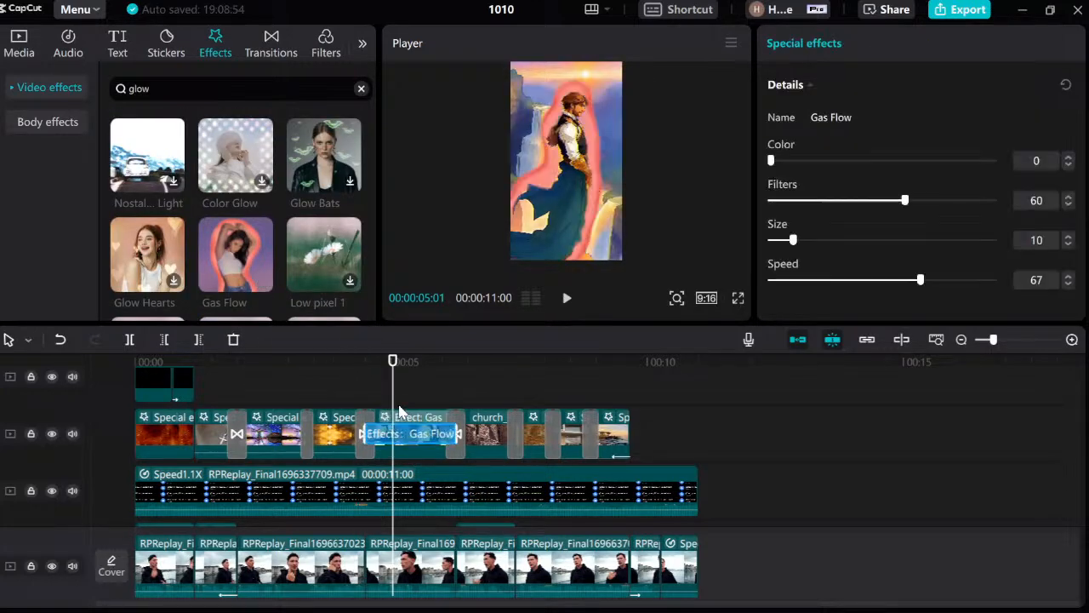
left_click_drag(907, 208, 883, 207)
left_click_drag(802, 240, 761, 247)
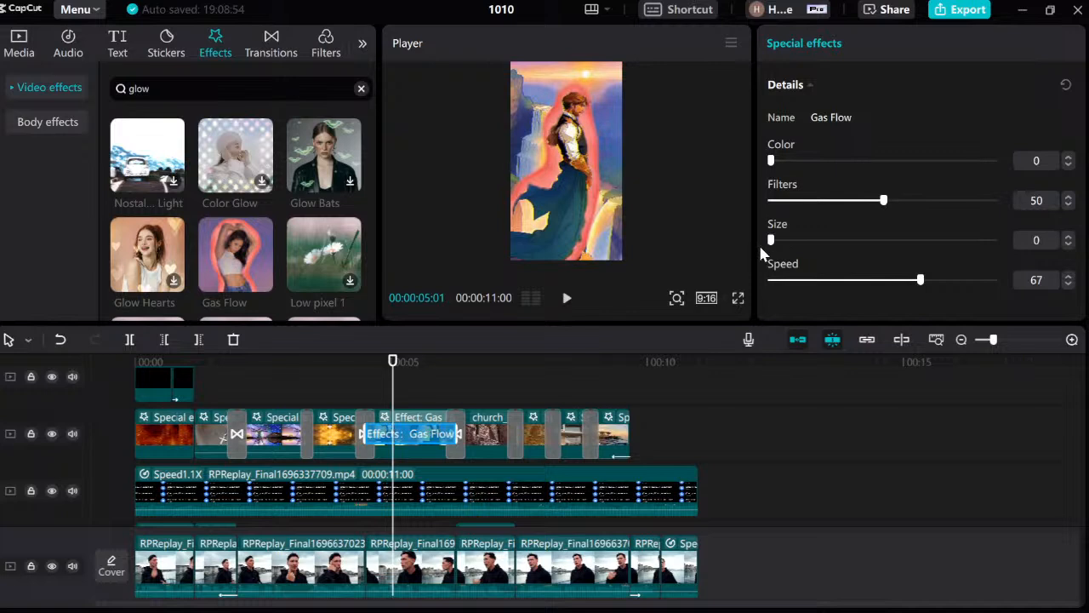
left_click_drag(771, 162, 744, 160)
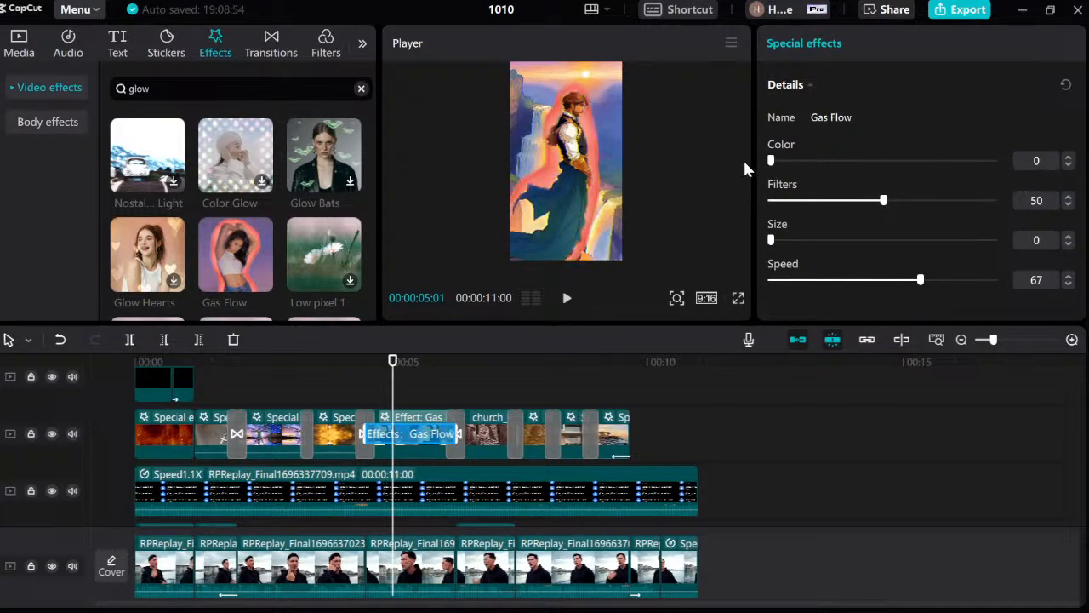
Replay the fifth overlay background clip from 00:00:04:15 to review the Gas Flow effect.
left_click(365, 393)
left_click(399, 429)
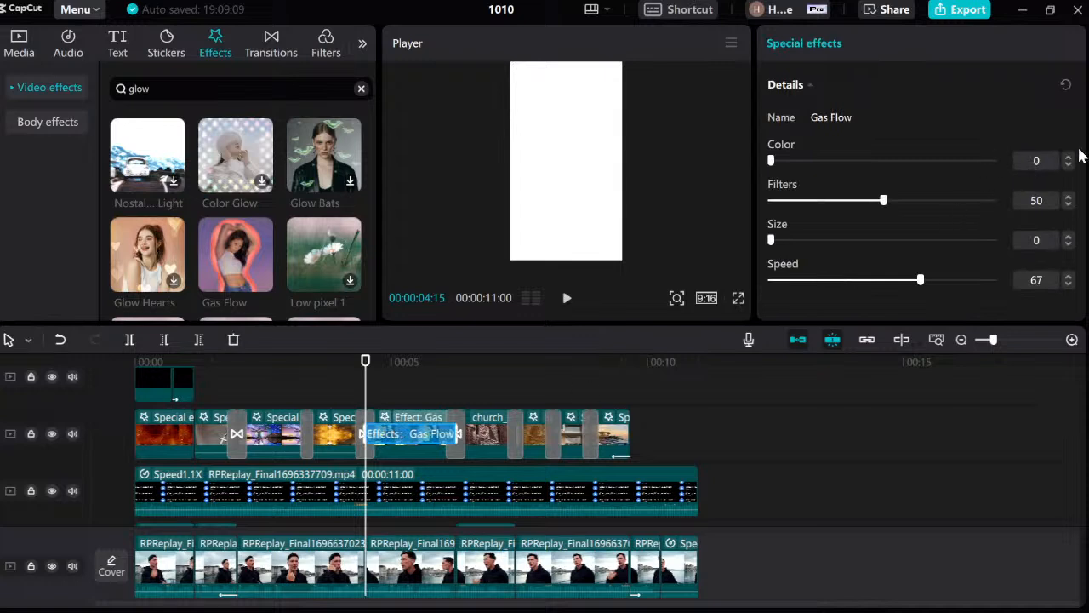
key("space")
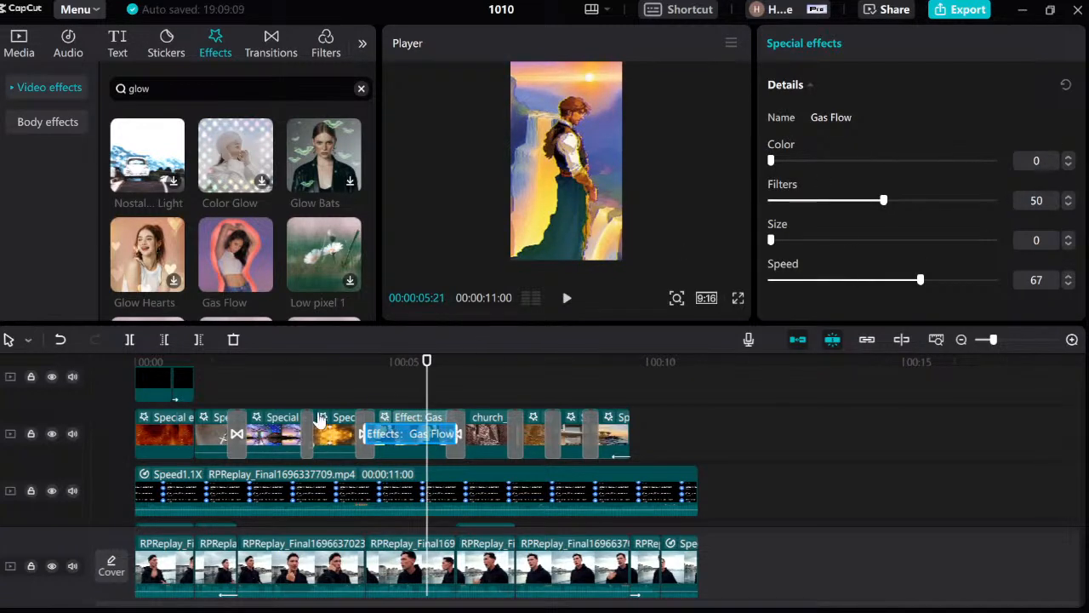
Replay the fifth overlay background clip, lower its Gas Flow effect's Speed to 23, and review the clip again.
left_click(362, 381)
key("space")
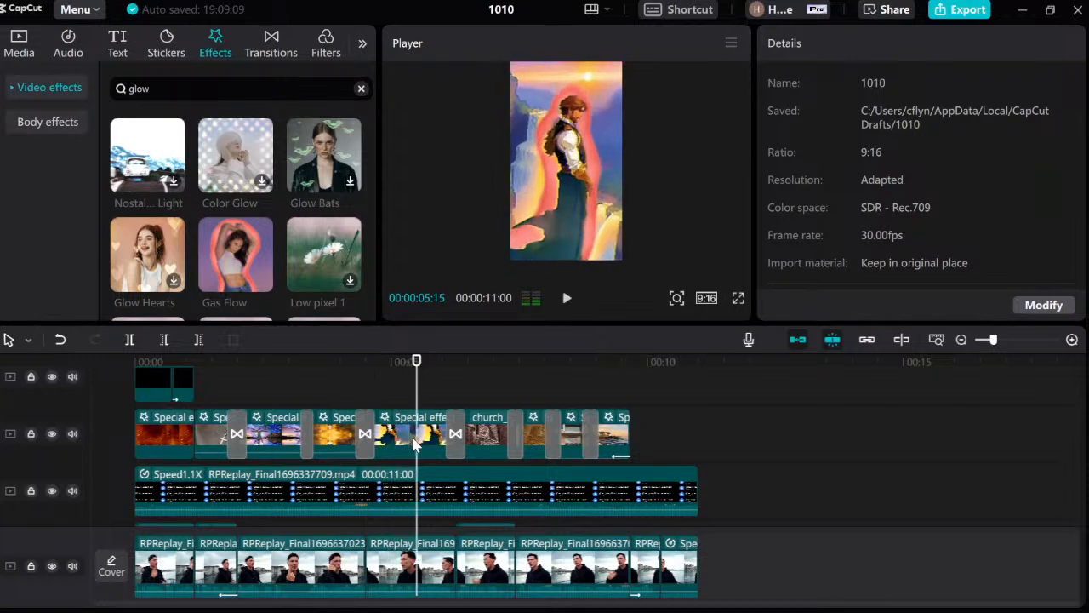
key("space")
left_click(422, 388)
left_click(430, 419)
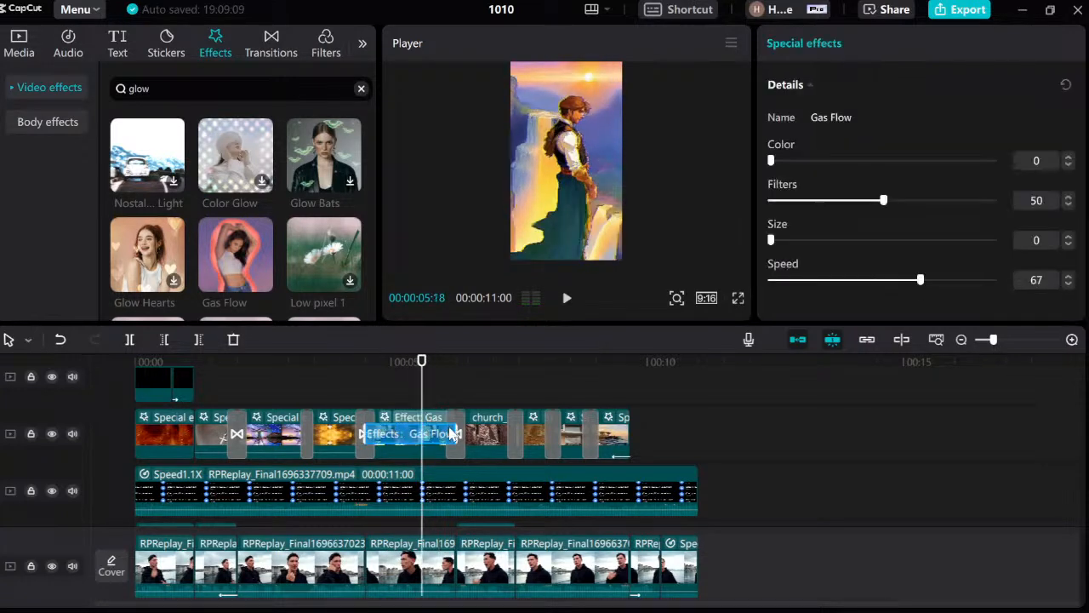
left_click_drag(919, 280, 815, 280)
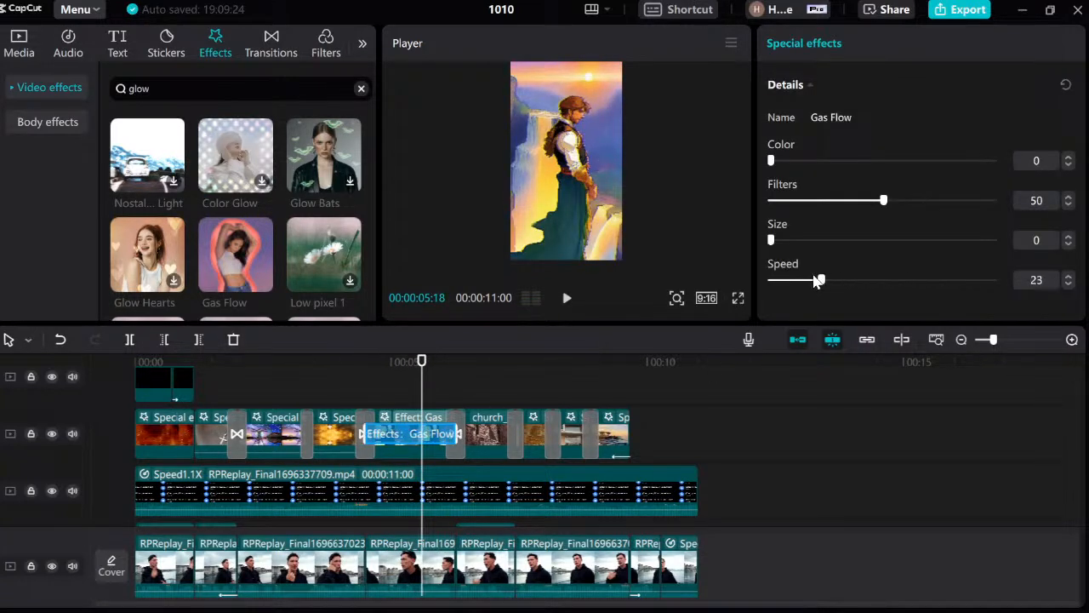
left_click(403, 387)
key("space")
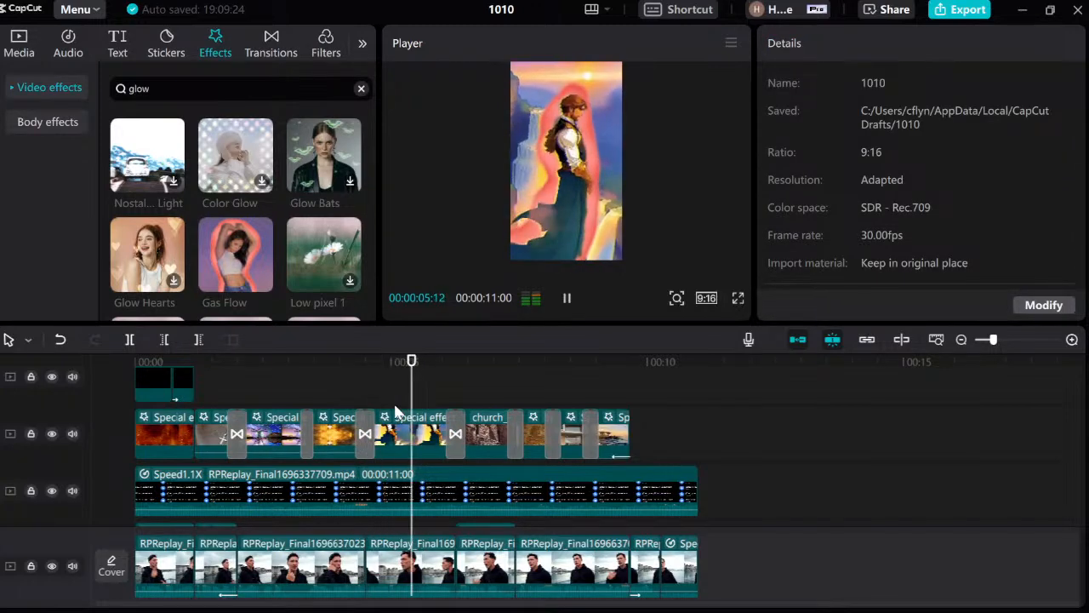
left_click(394, 391)
Try the Luminance effect in place of Gas Flow on the fifth overlay background clip and remove it.
left_click(433, 434)
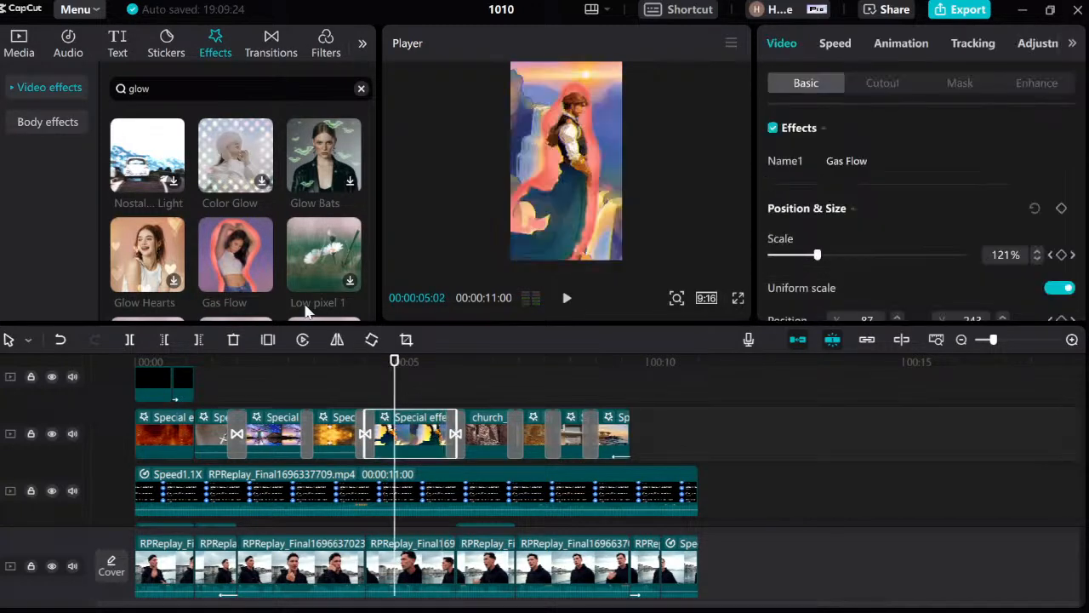
scroll(317, 264, "down", 2)
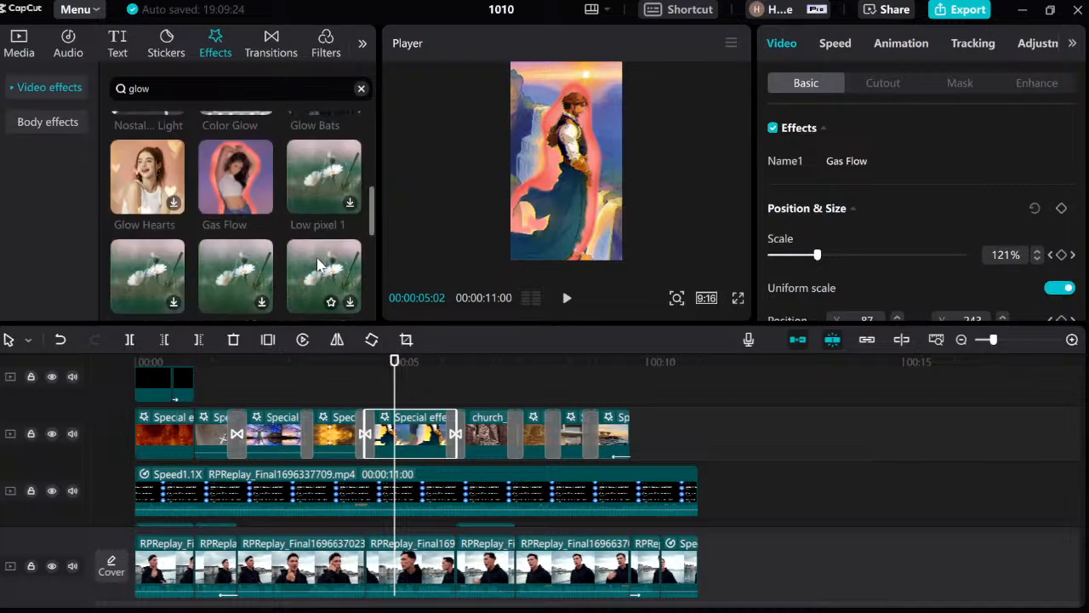
scroll(317, 259, "down", 3)
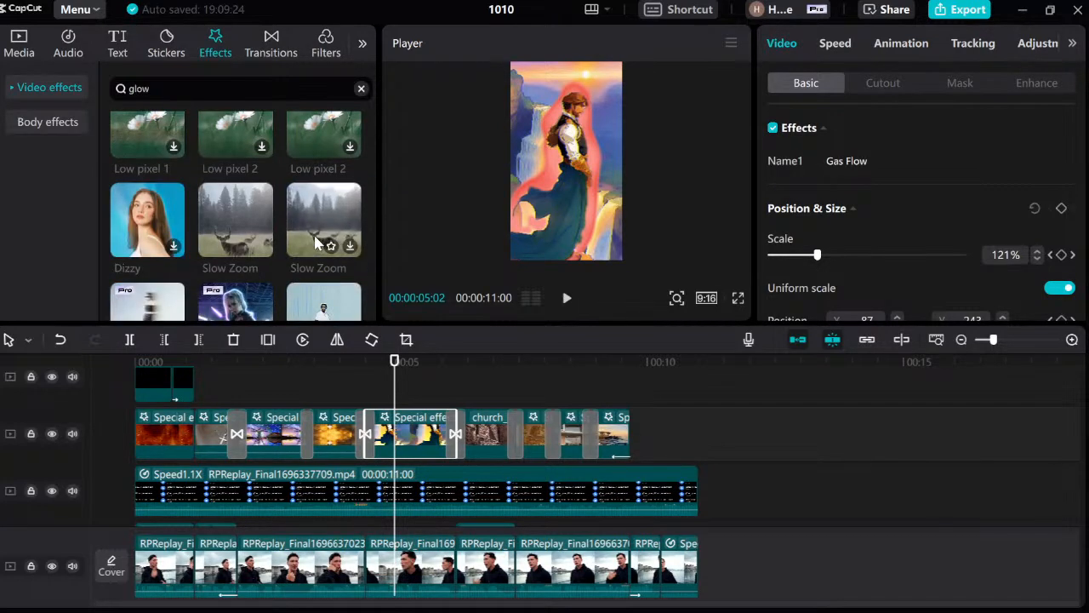
scroll(243, 237, "down", 2)
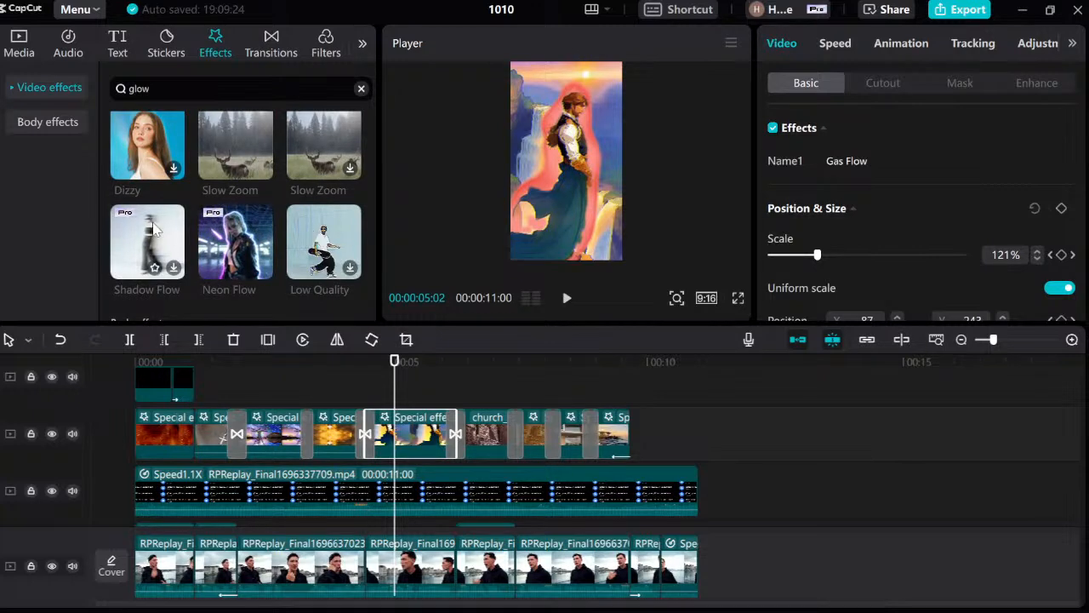
scroll(151, 228, "down", 2)
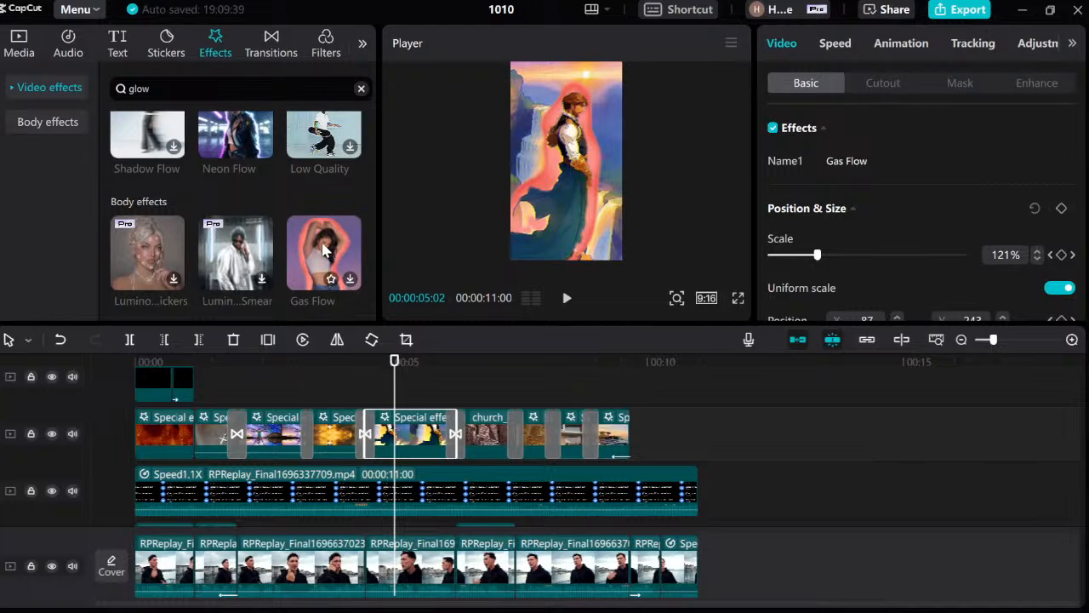
scroll(324, 249, "up", 3)
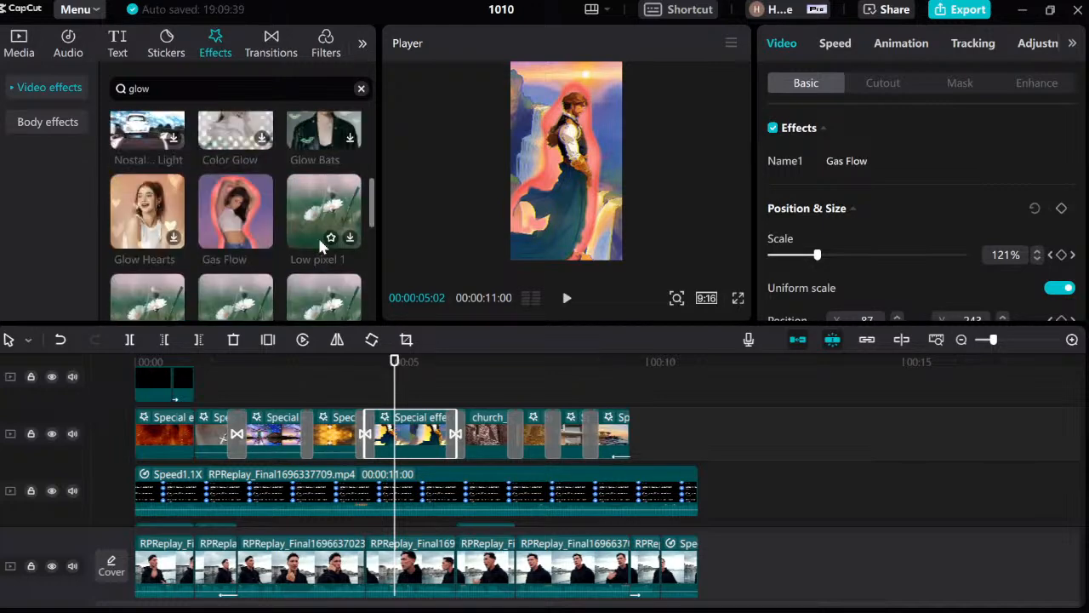
scroll(322, 247, "up", 5)
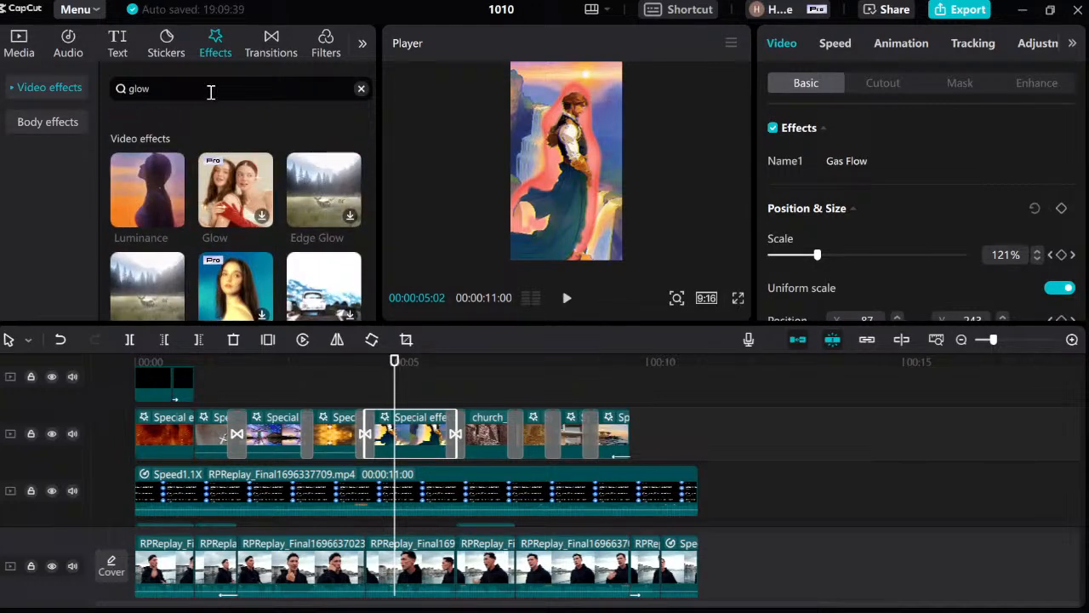
left_click_drag(147, 189, 417, 432)
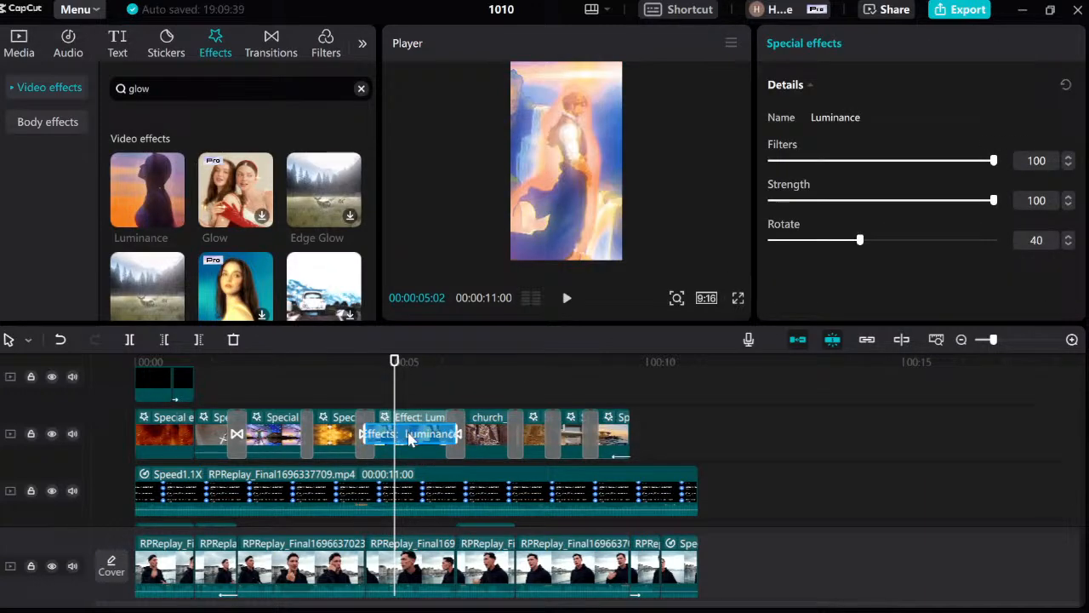
key("Delete")
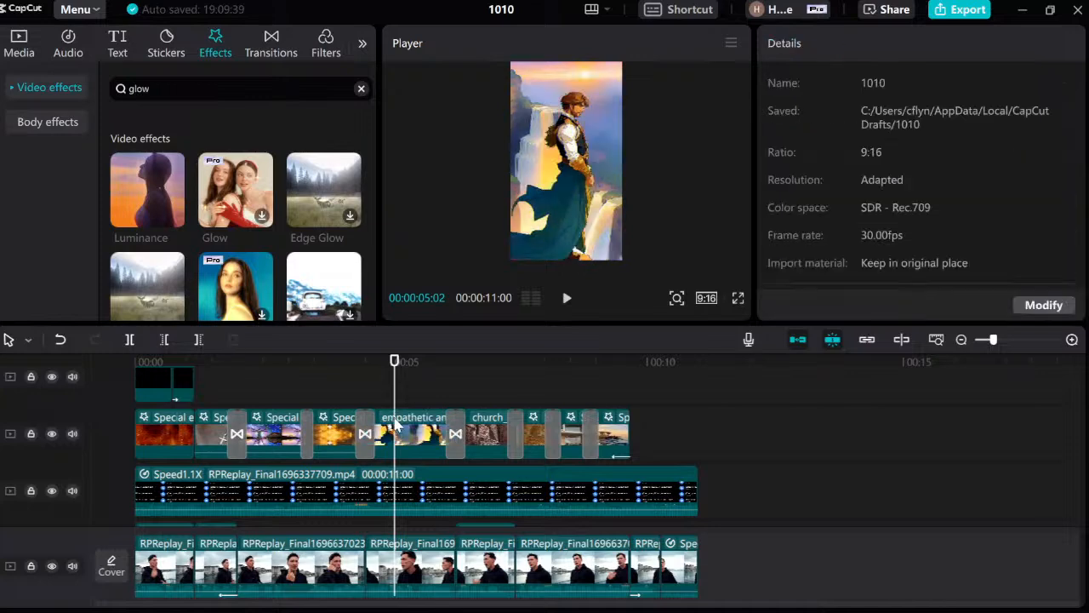
Clear the effect search and try the Particle Dispersion body effect on the fifth overlay background clip.
left_click(263, 90)
key("BackSpace")
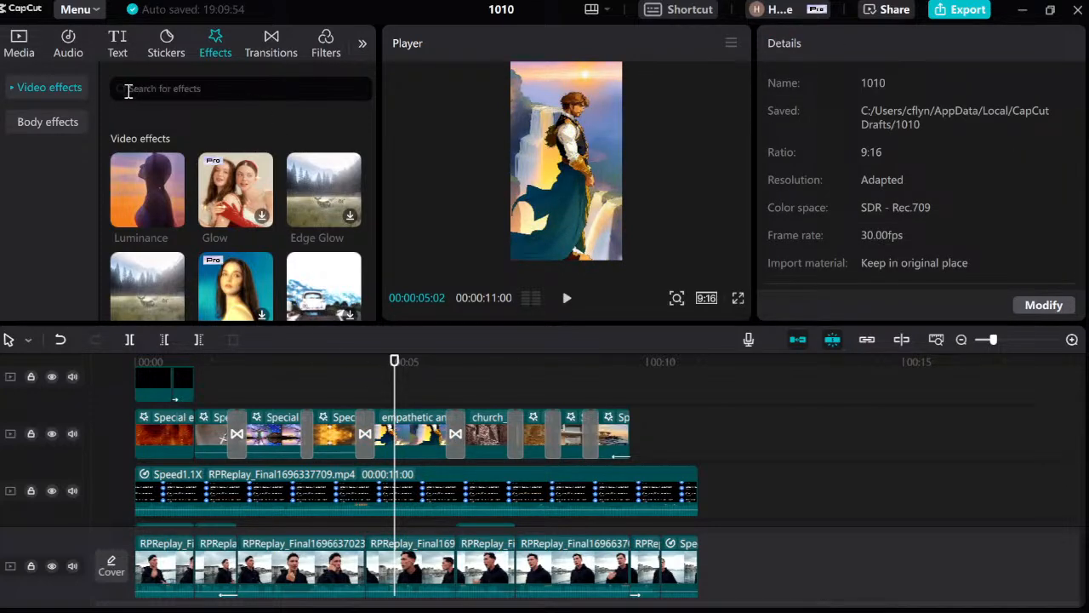
left_click(71, 90)
left_click(72, 90)
left_click(52, 121)
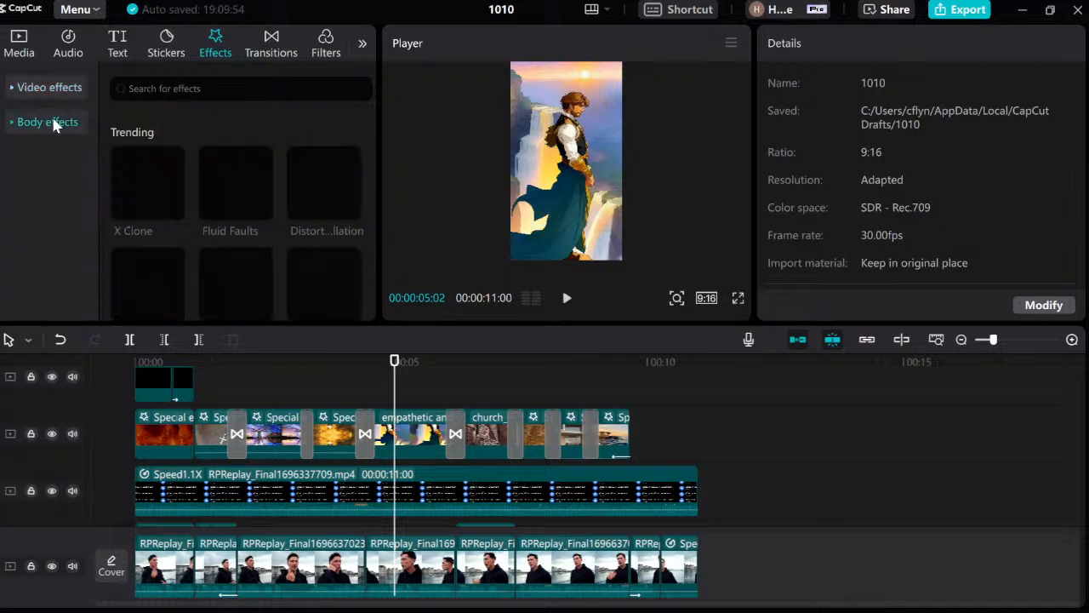
scroll(237, 187, "down", 1)
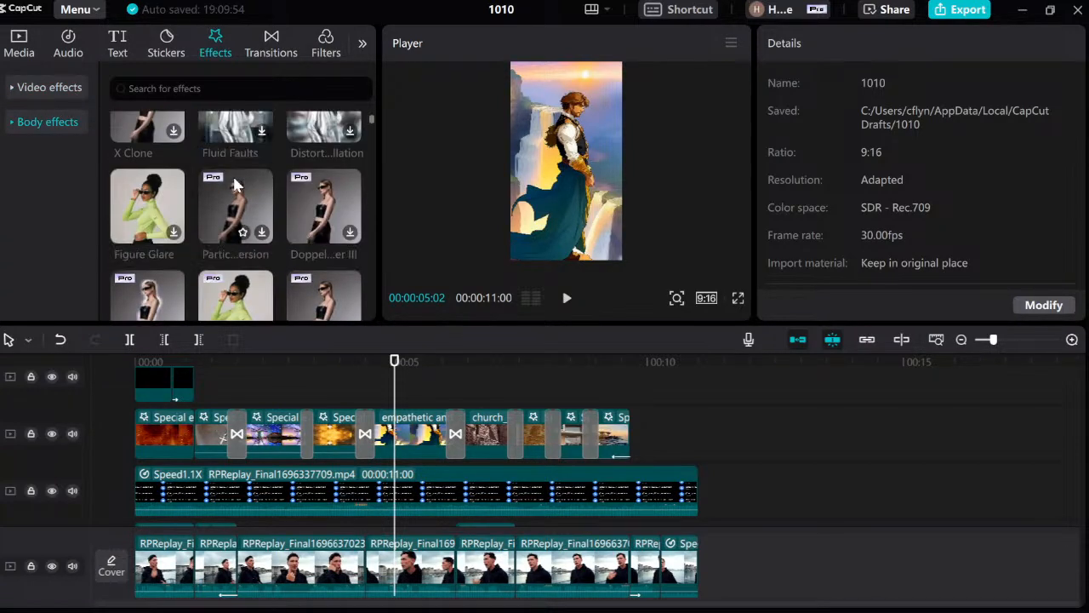
left_click_drag(236, 196, 380, 412)
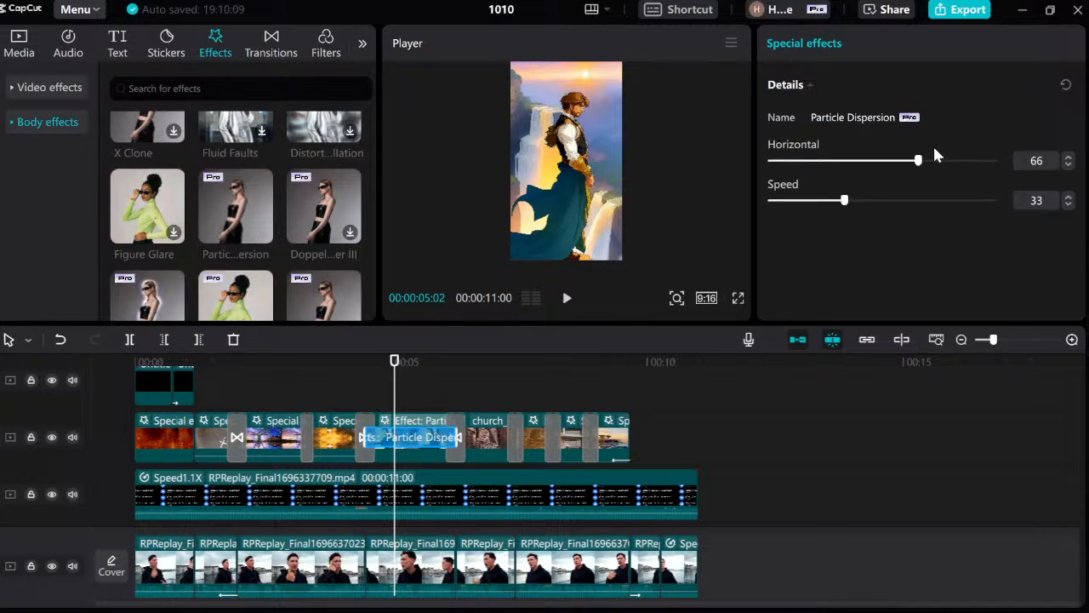
Replay the fifth overlay background clip from 00:00:04:15 to review Particle Dispersion and remove the effect.
left_click(367, 401)
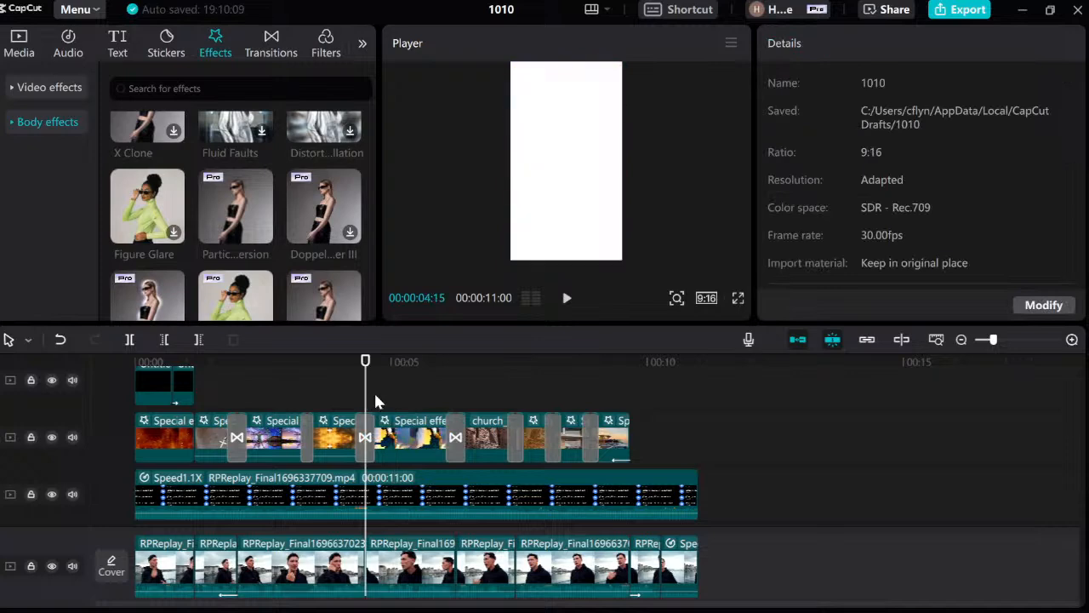
key("space")
key("space")
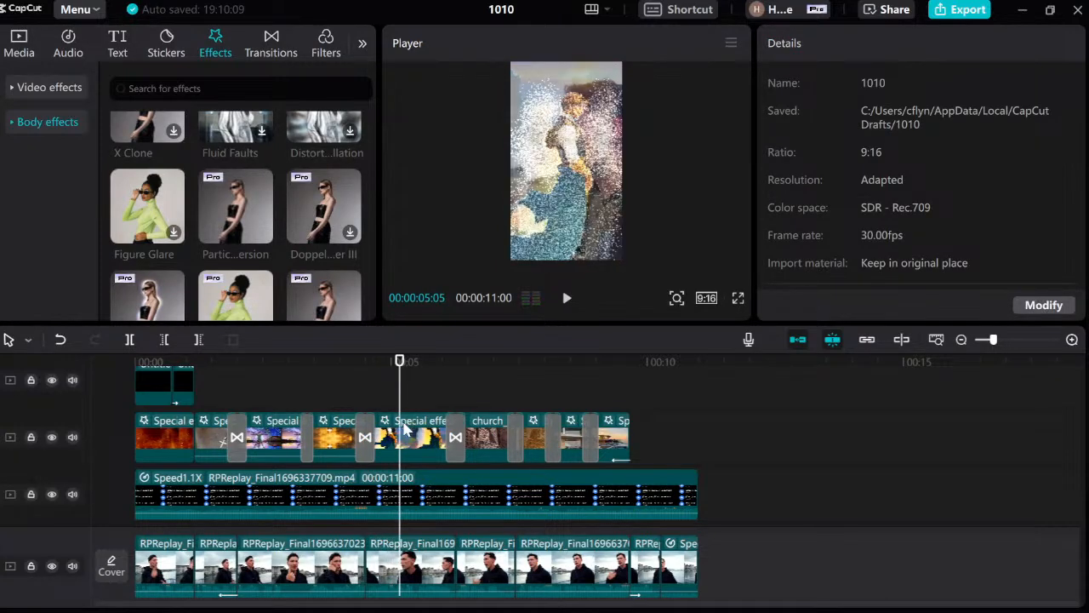
left_click(408, 434)
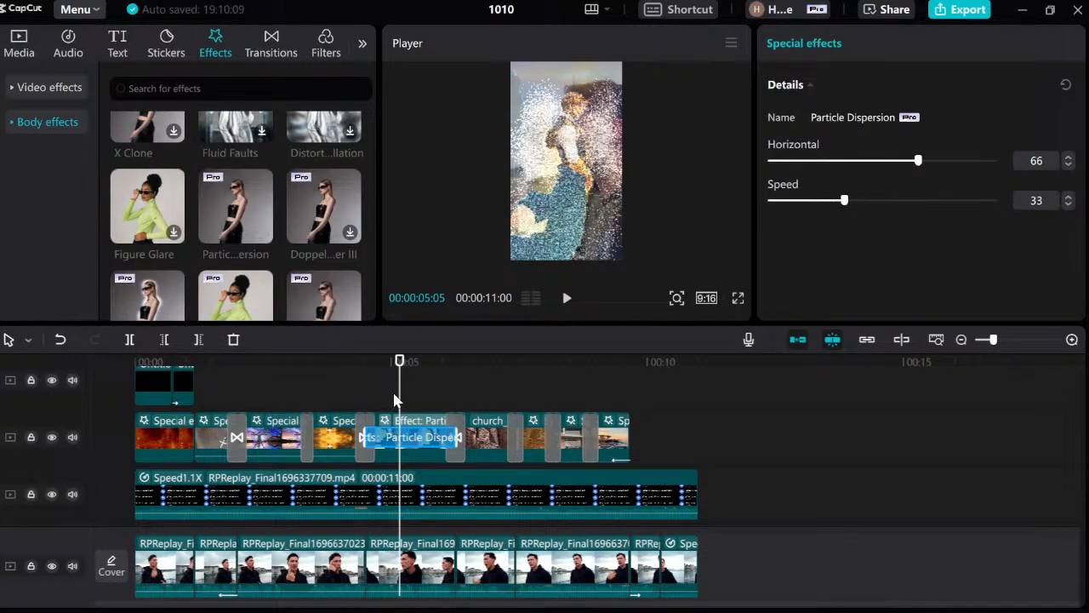
key("Delete")
Try the Electro Border II body effect on the fifth overlay background clip.
scroll(238, 204, "down", 1)
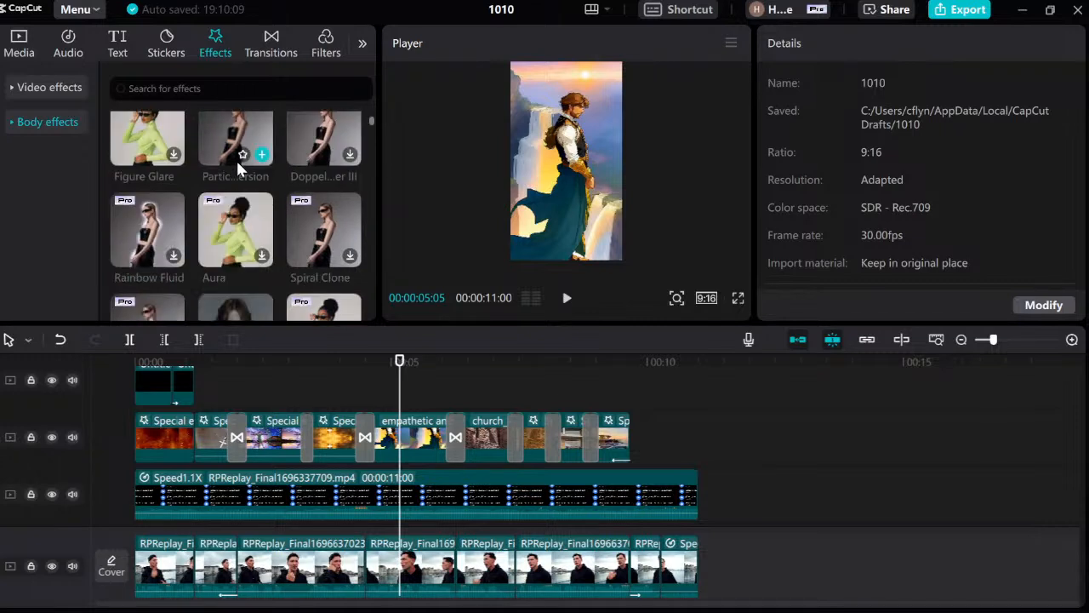
scroll(238, 196, "down", 1)
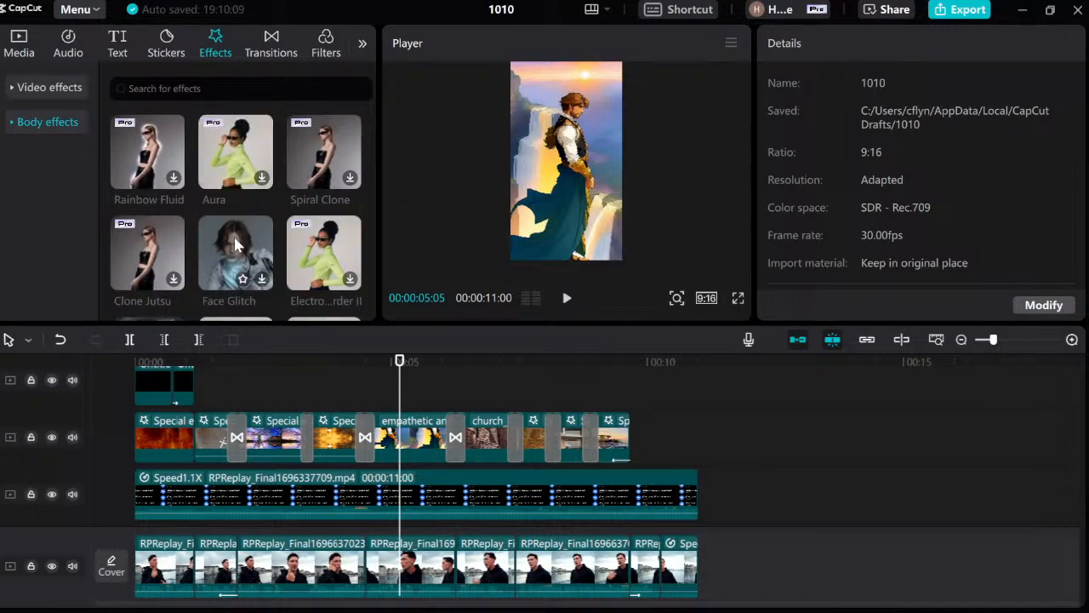
scroll(240, 251, "down", 1)
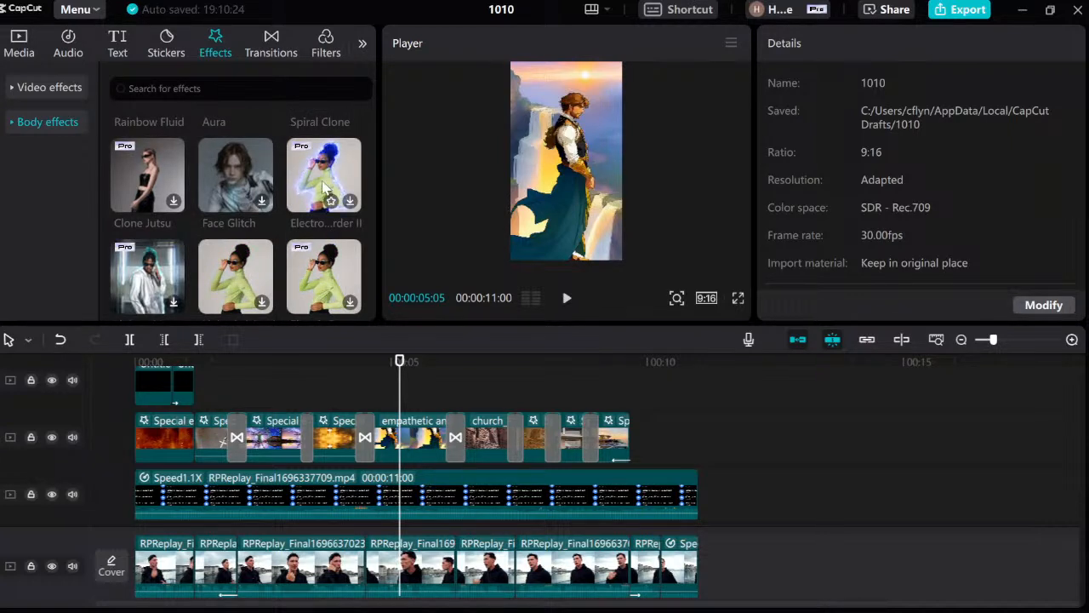
left_click_drag(326, 195, 403, 431)
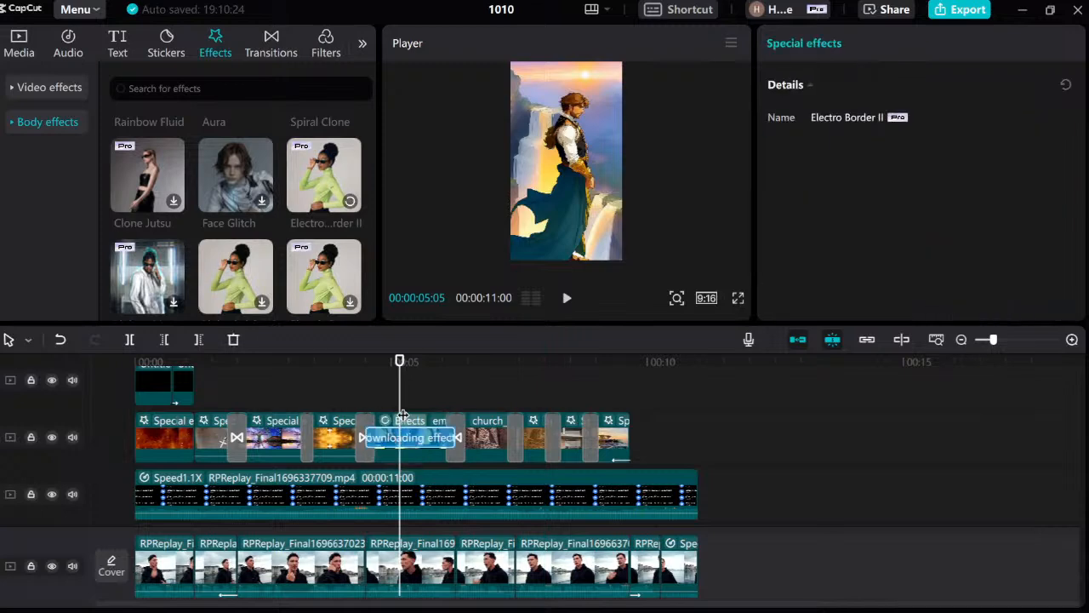
Review Electro Border II from 00:00:04:15 and at several points of the fifth overlay background clip, and remove the effect.
left_click(364, 404)
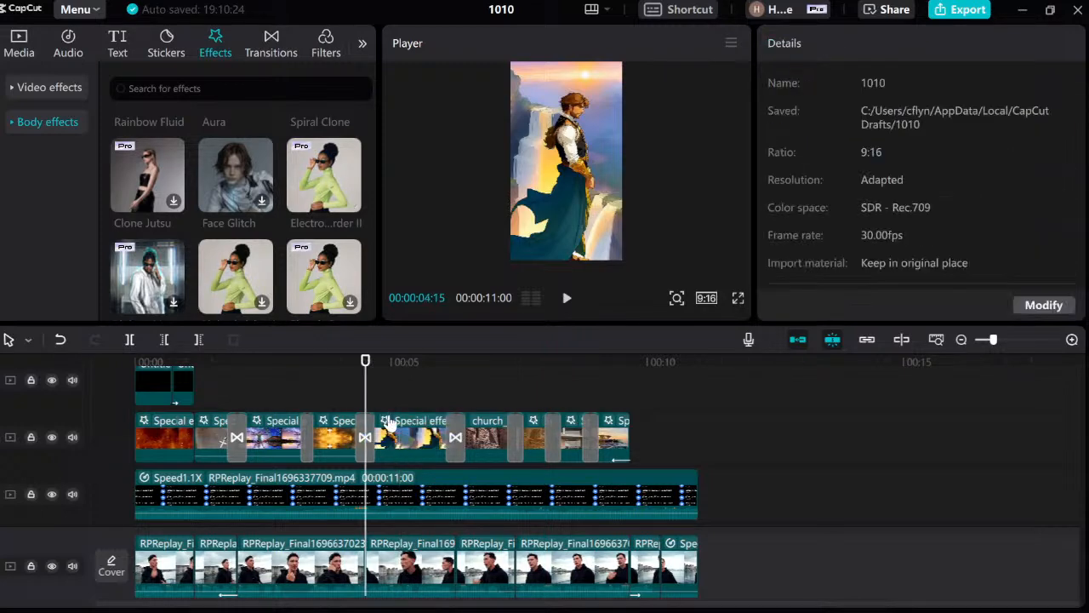
key("space")
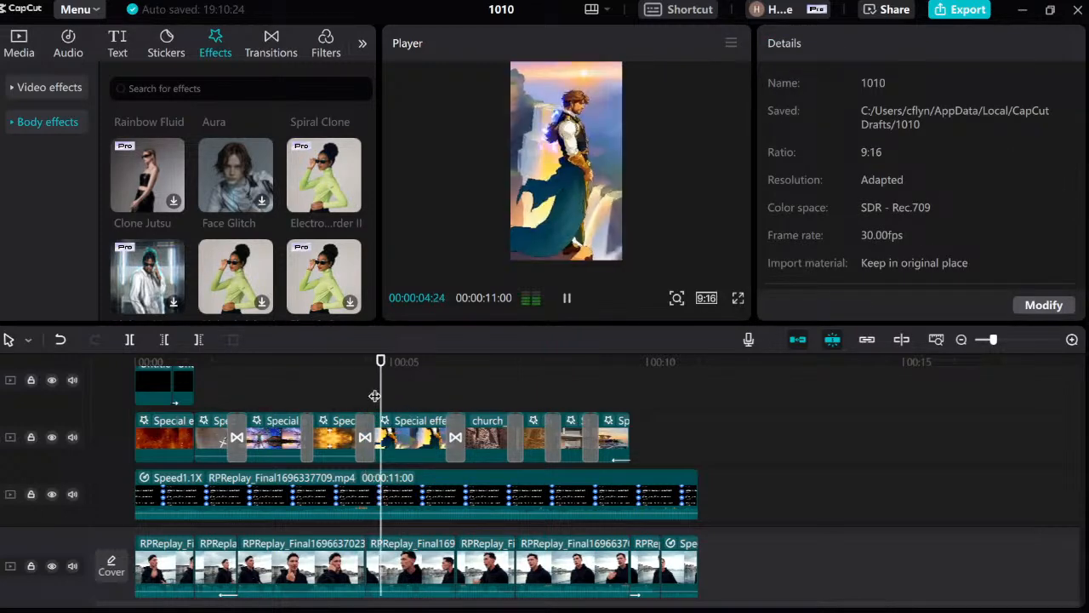
key("space")
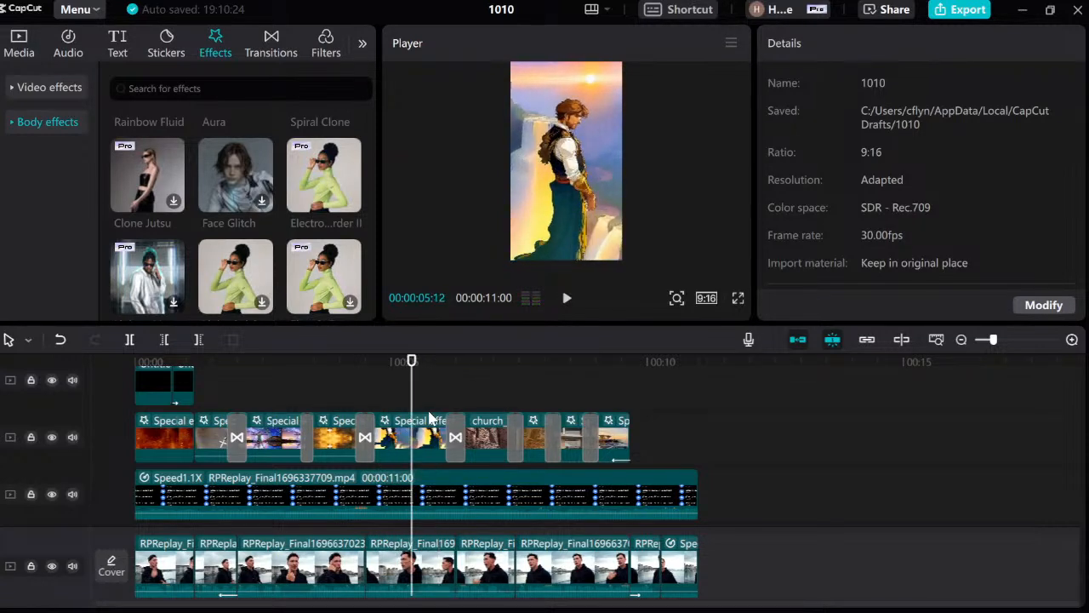
left_click(444, 414)
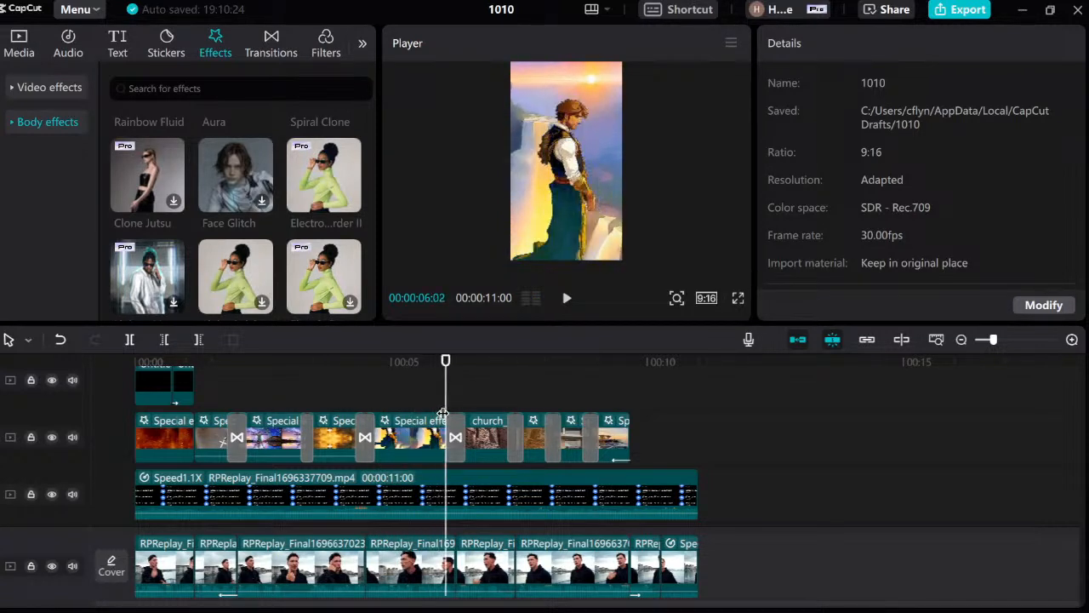
mouse_move(432, 397)
left_mouse_down()
mouse_move(407, 402)
mouse_move(449, 402)
mouse_move(427, 401)
left_mouse_up()
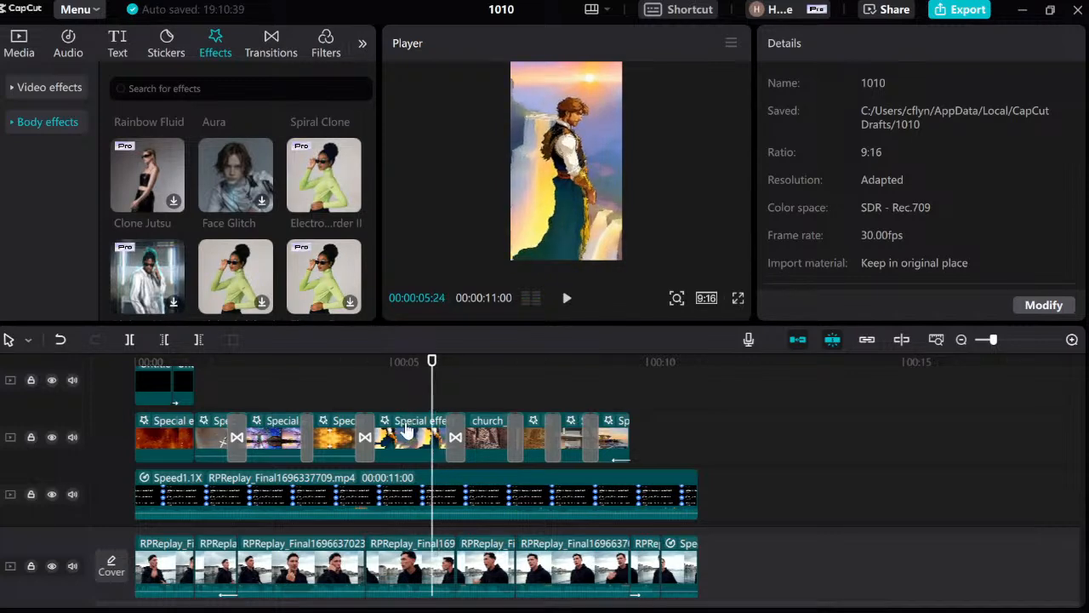
left_click(407, 431)
key("Delete")
Search the video effects for "leak", apply Leak 1 to the fifth overlay background clip, and preview it at 00:00:05:25.
scroll(281, 277, "down", 5)
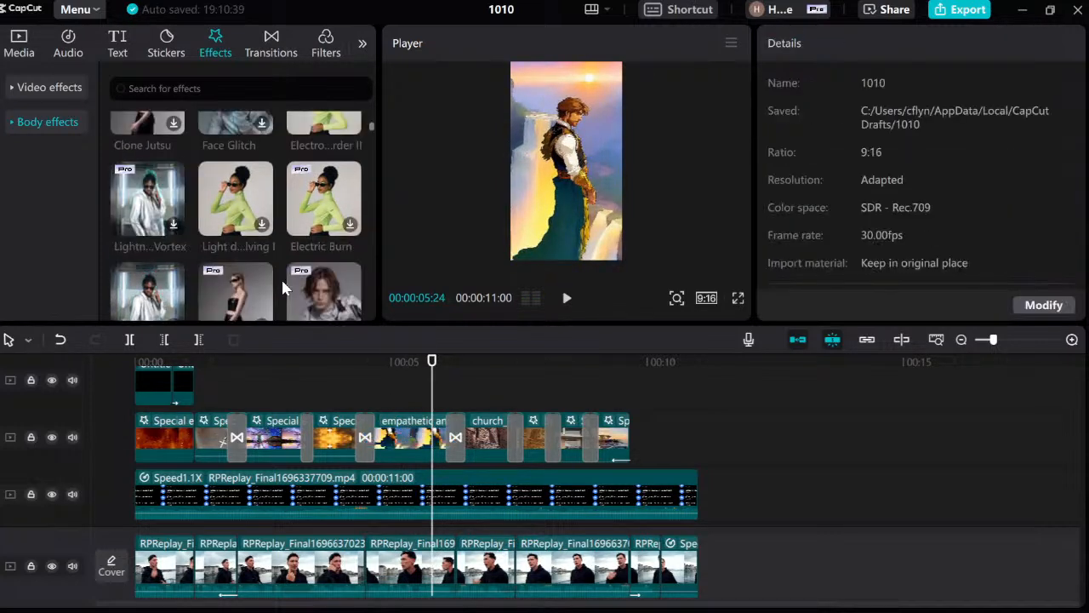
left_click(76, 87)
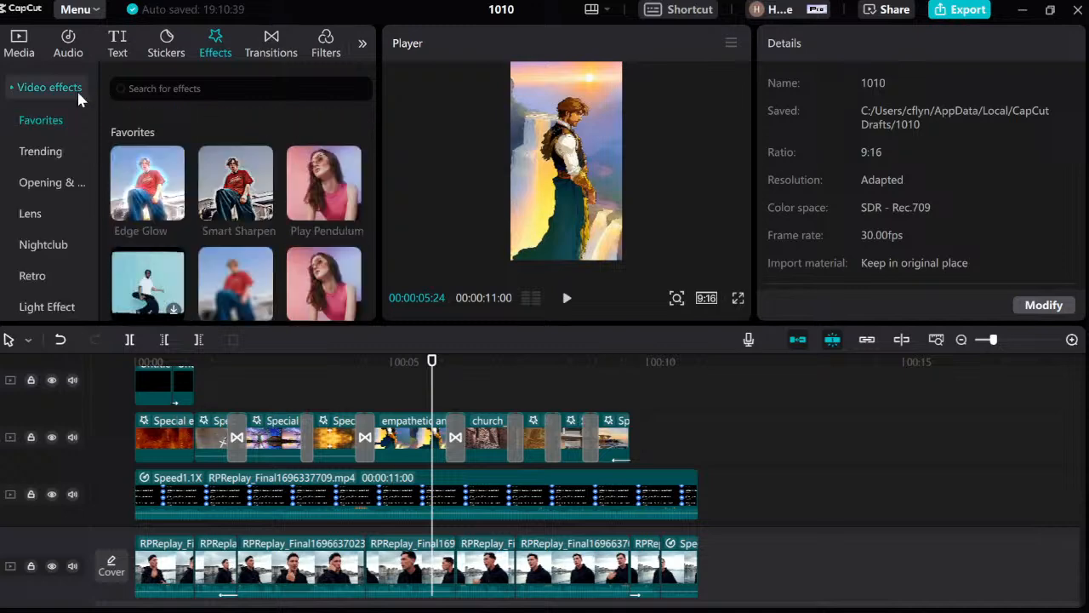
left_click(227, 96)
type("leak")
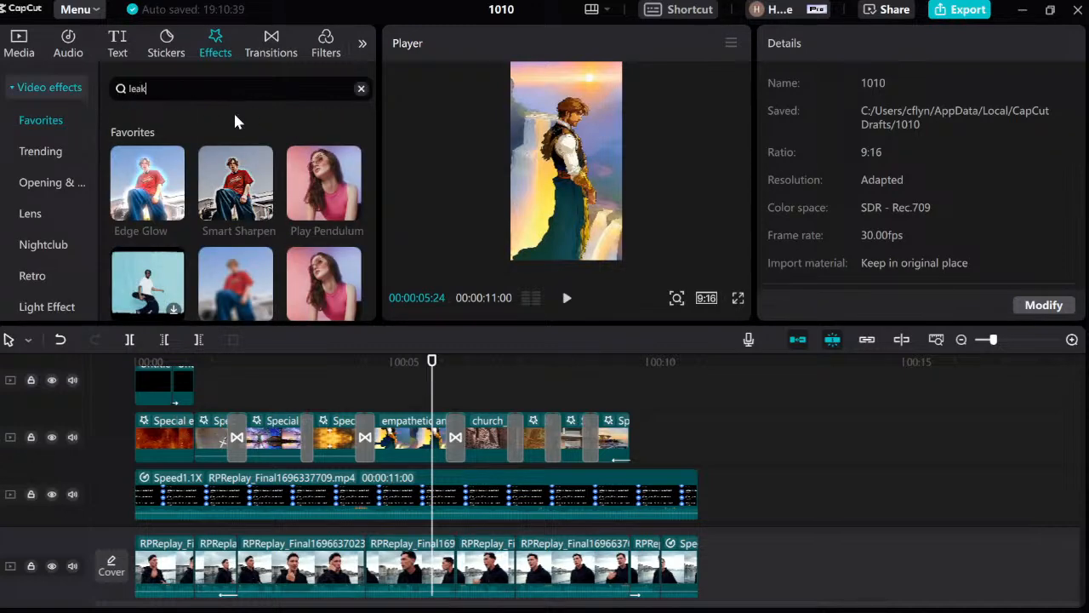
key("Return")
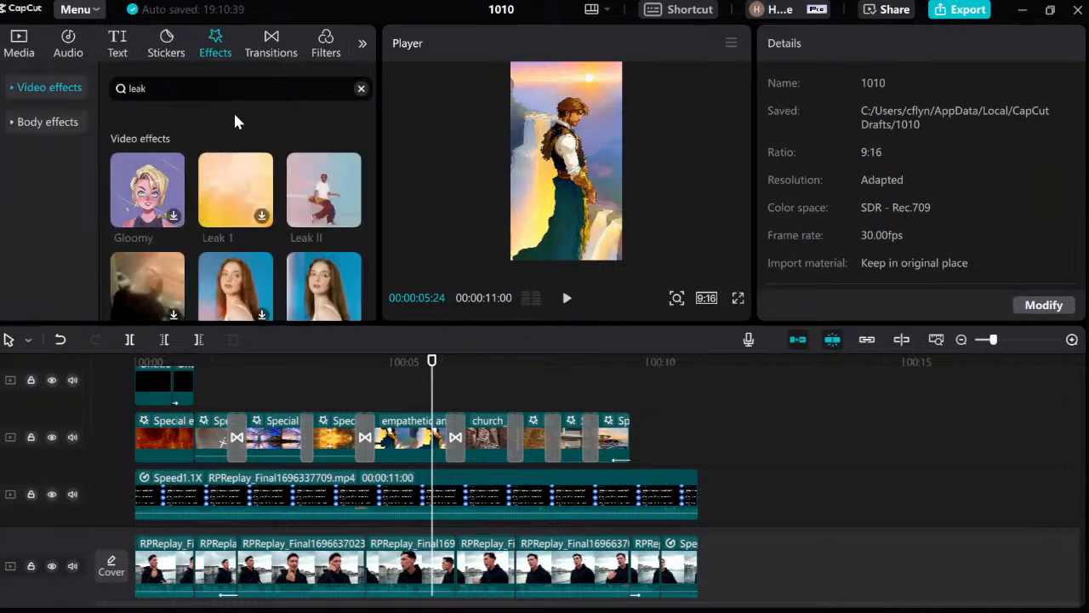
left_click_drag(238, 179, 423, 417)
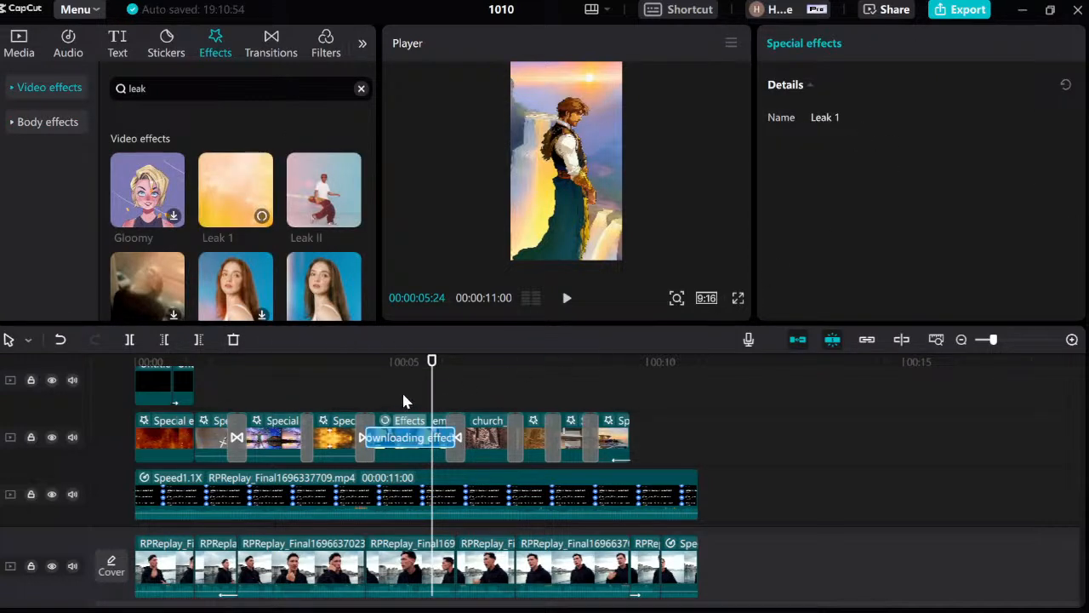
left_click(402, 390)
left_click(433, 400)
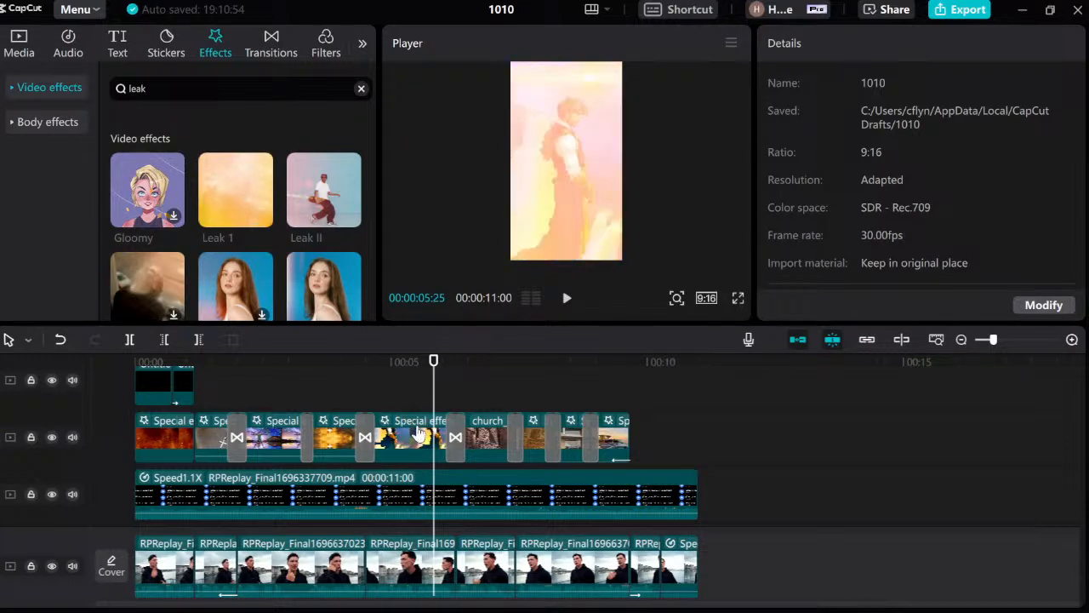
Set the Atmosphere of the Leak 1 effect on the fifth overlay background clip to 66 and play back the result.
left_click(417, 434)
left_click_drag(990, 161, 921, 170)
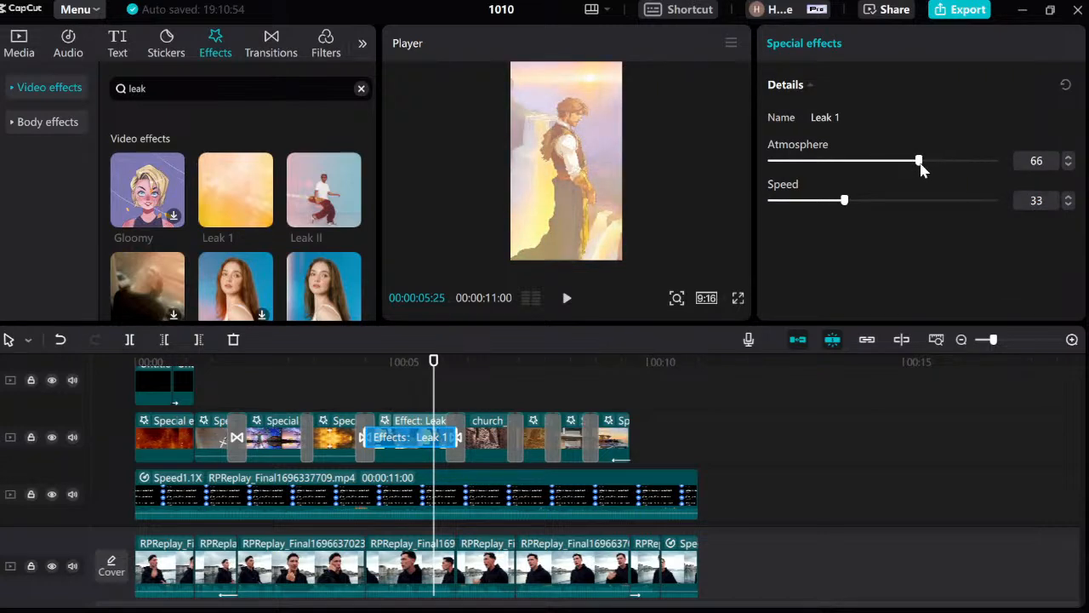
left_click(366, 392)
key("space")
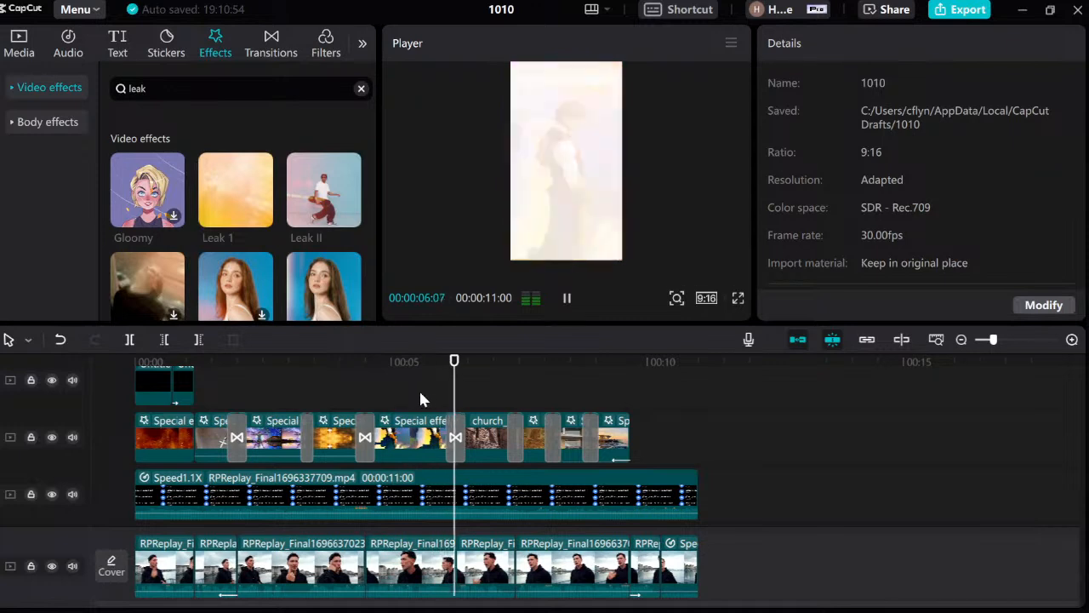
key("space")
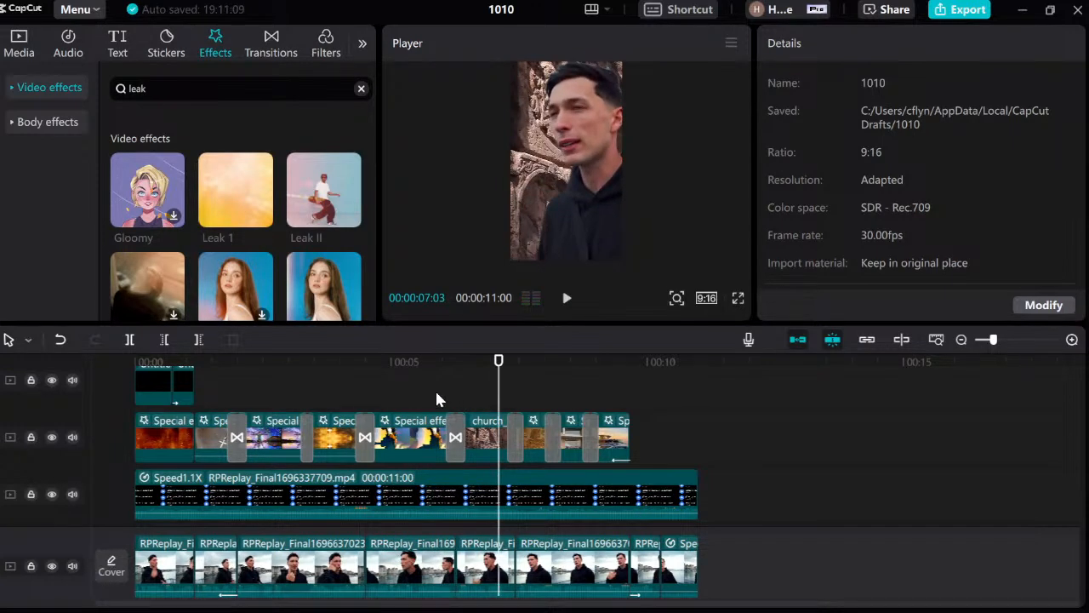
left_click(435, 388)
key("space")
key("space")
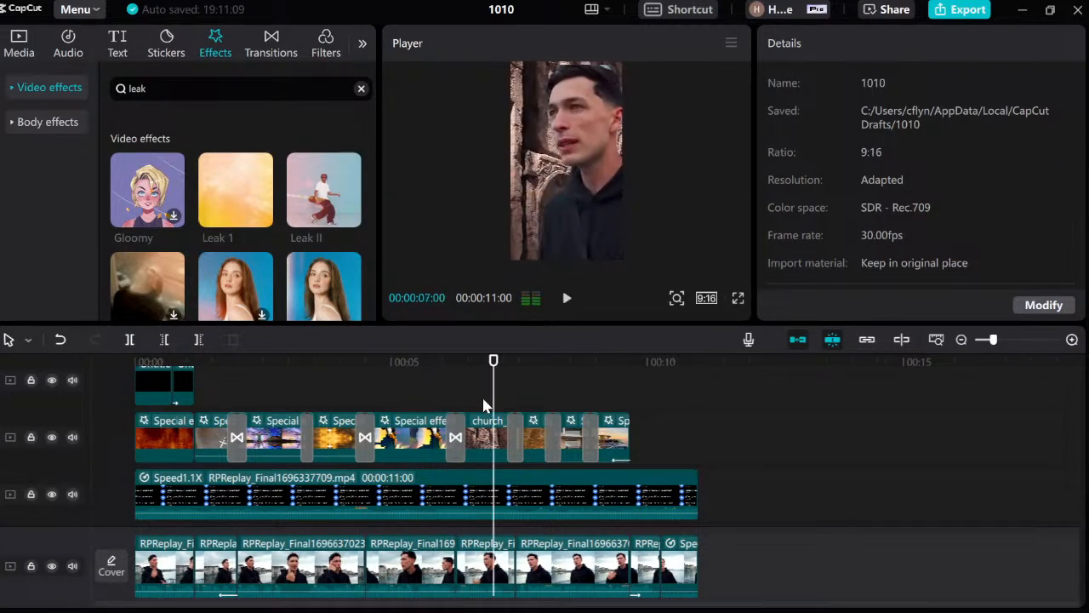
Move the playhead to 00:00:06:24 over the church overlay clip, clear the "leak" search, and return to the video effects categories.
left_click(483, 406)
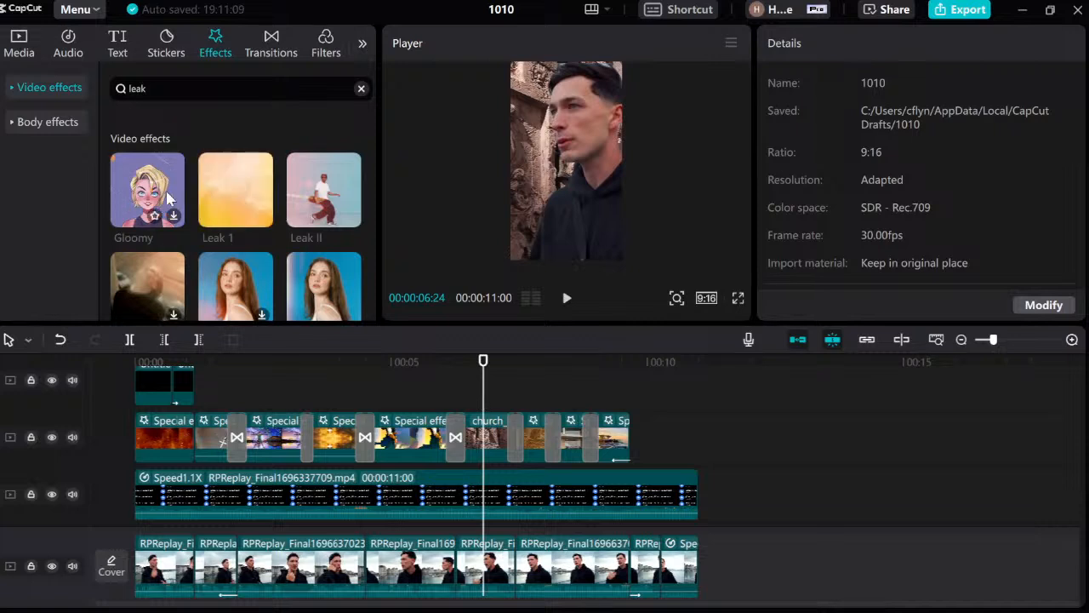
scroll(167, 197, "down", 1)
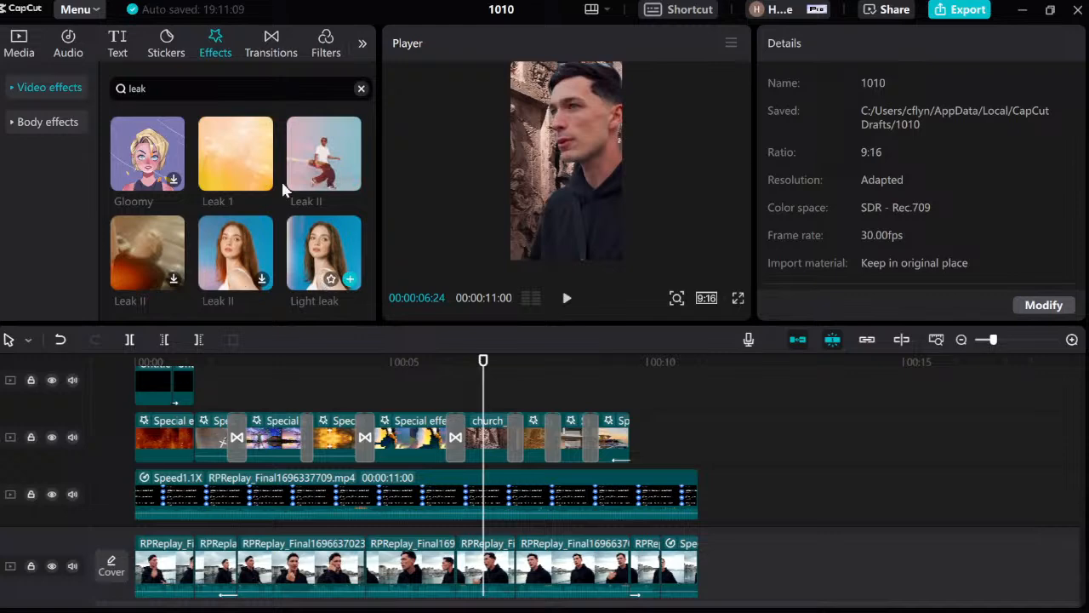
left_click(251, 89)
key("BackSpace")
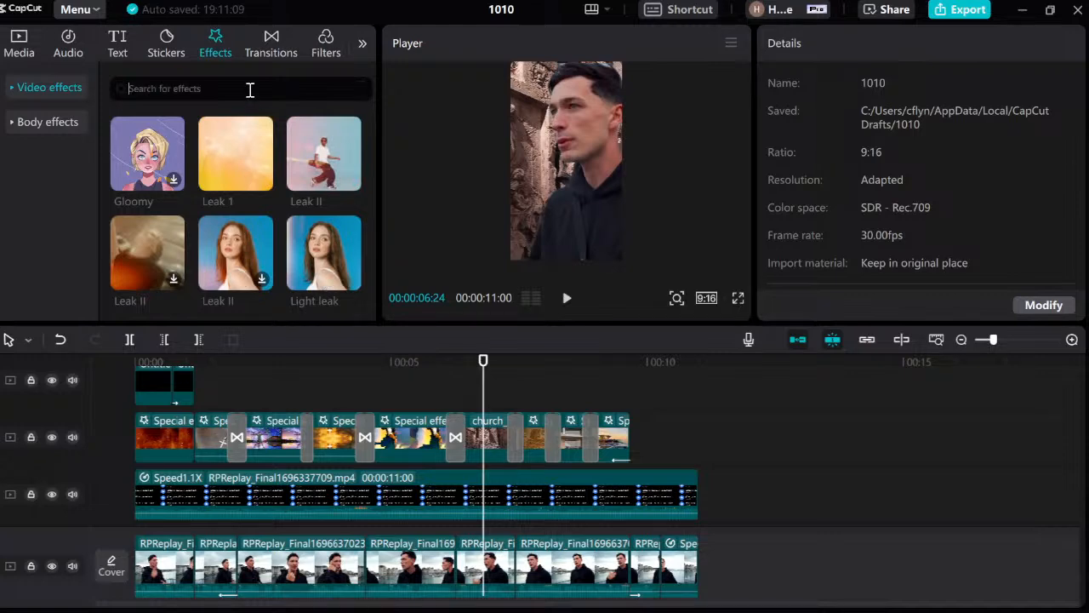
left_click(49, 86)
Browse the Trending, Opening and Lens video effects for an effect suited to the church overlay clip.
scroll(238, 213, "down", 5)
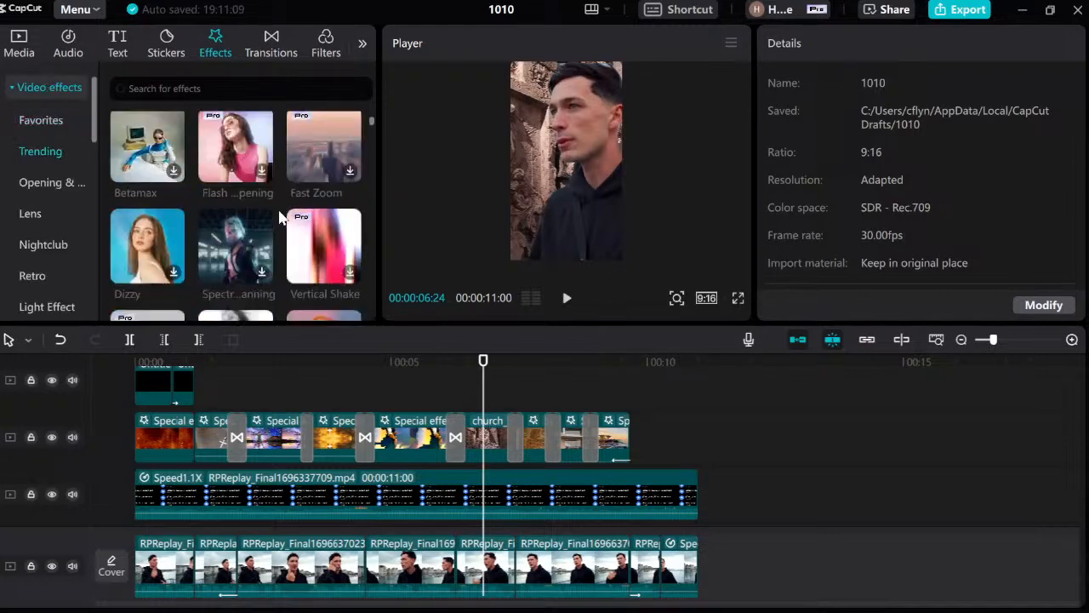
scroll(279, 218, "down", 3)
scroll(279, 213, "down", 10)
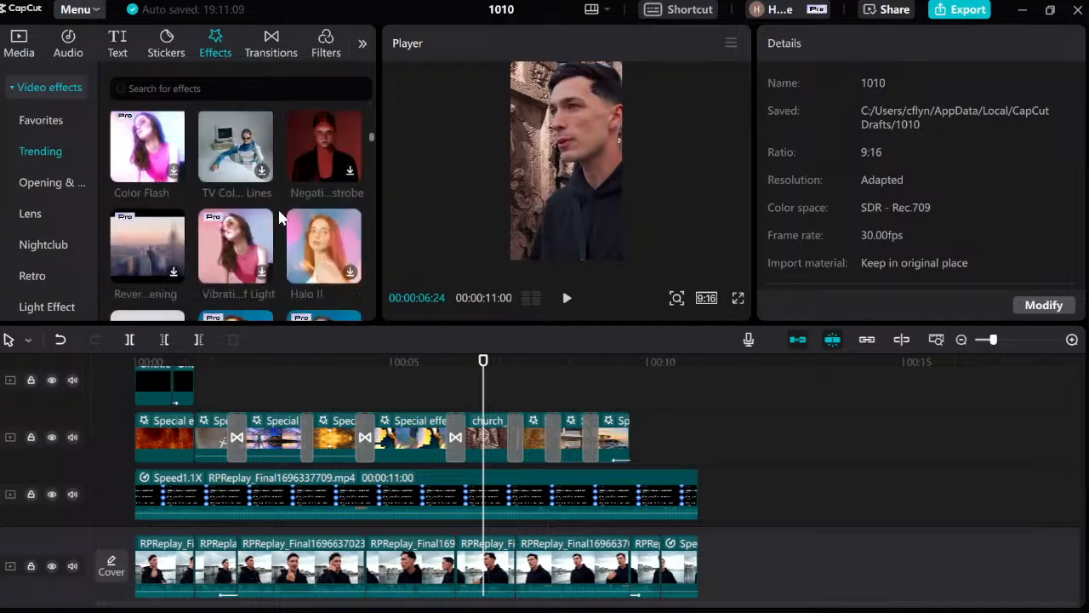
scroll(217, 217, "down", 10)
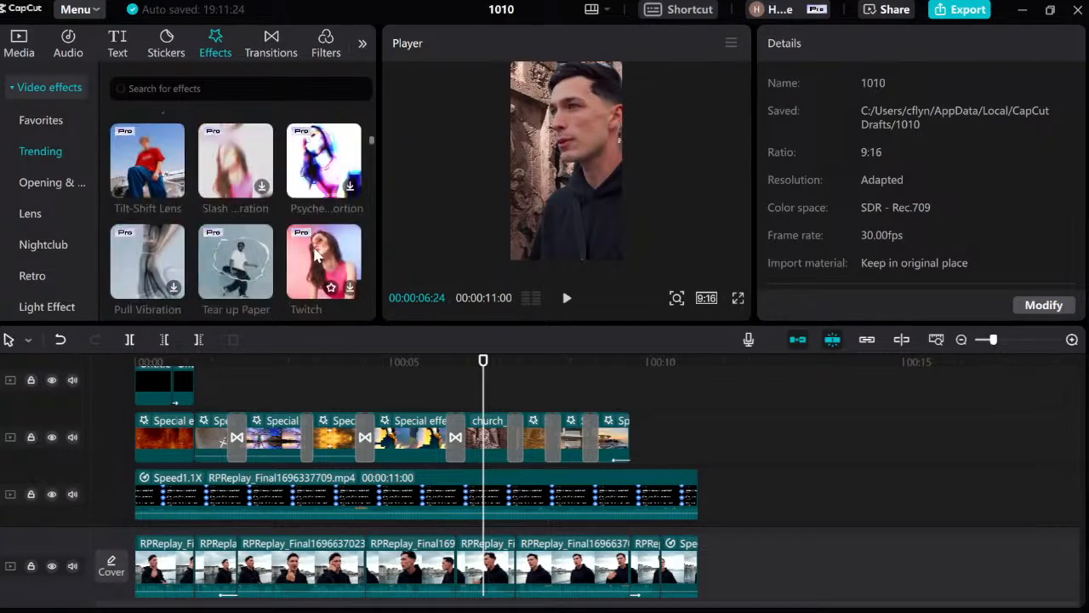
scroll(238, 216, "down", 10)
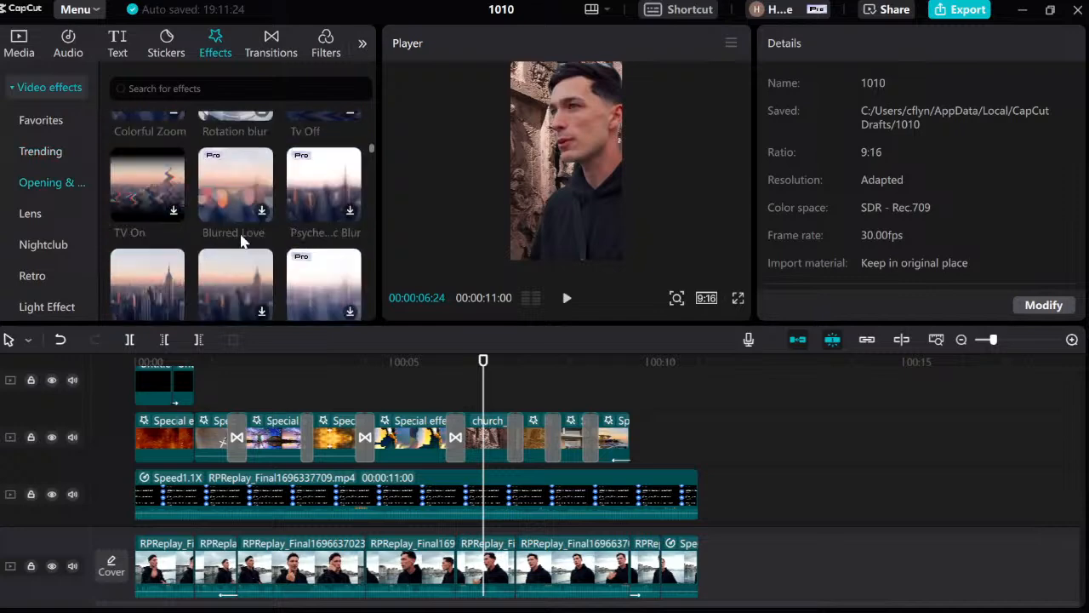
scroll(263, 213, "down", 5)
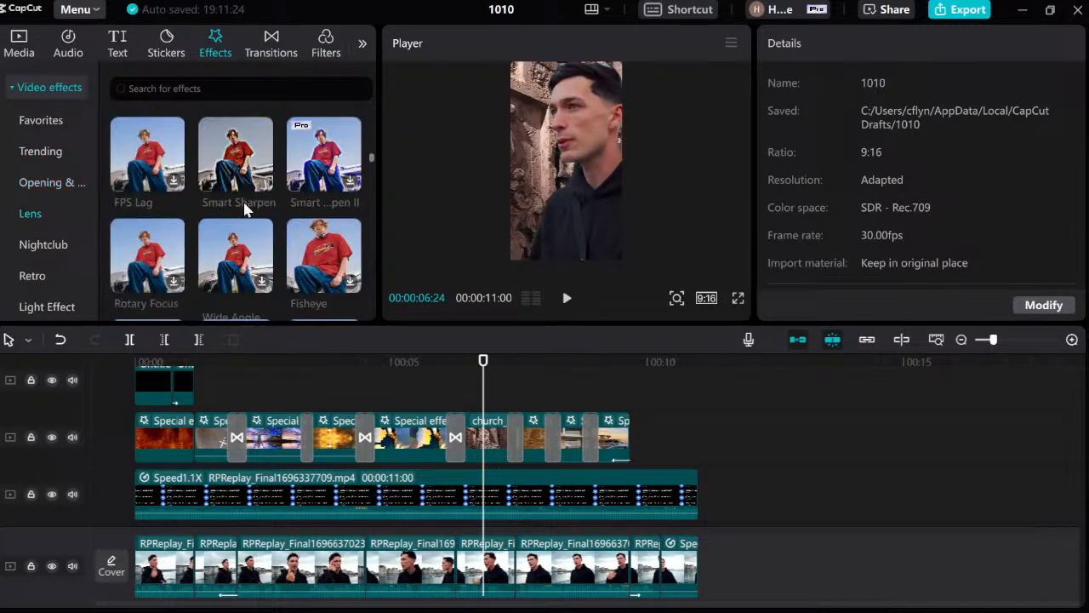
Look through the whole Nightclub video effects collection for an effect suited to the church overlay clip.
scroll(231, 215, "down", 6)
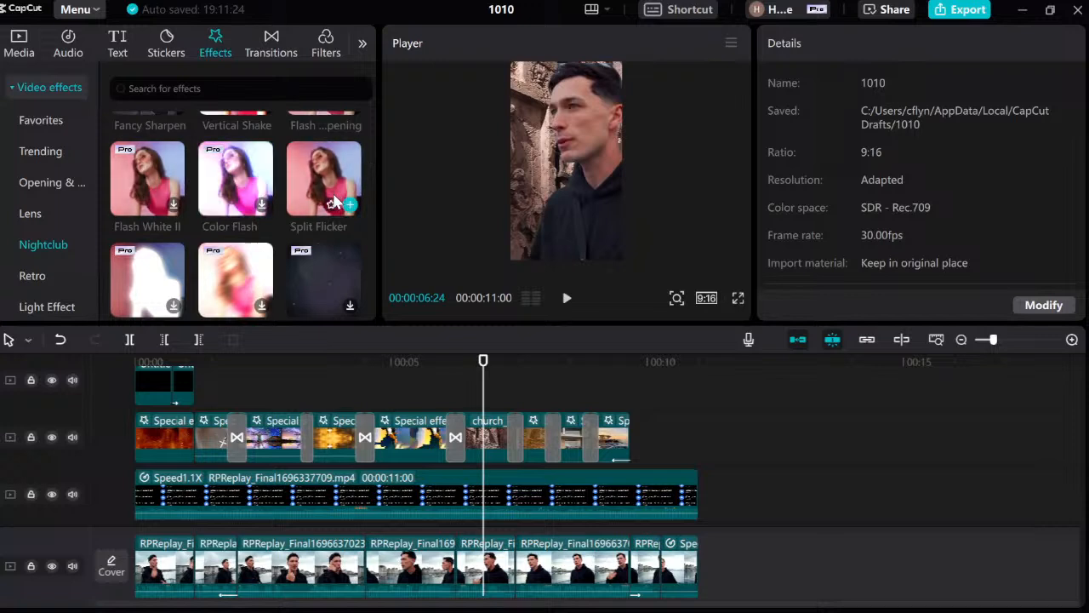
scroll(303, 266, "down", 1)
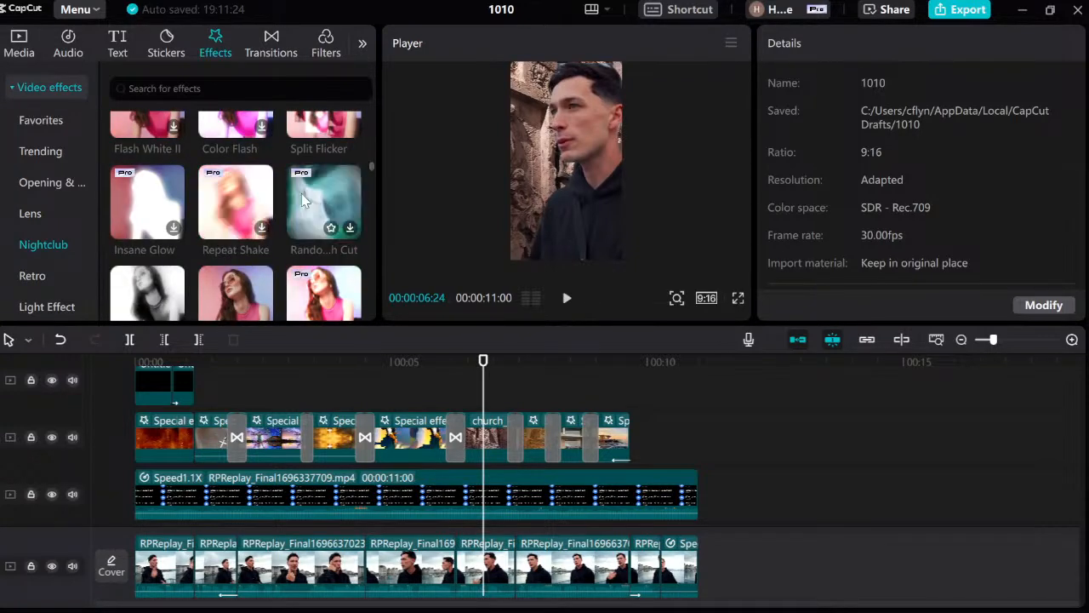
scroll(302, 200, "down", 1)
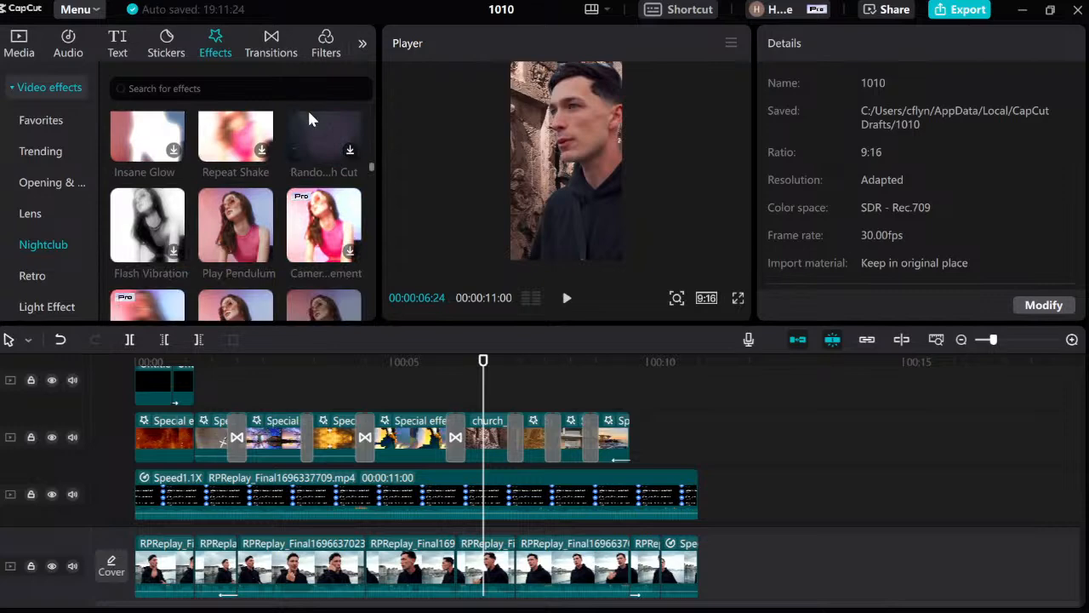
scroll(299, 204, "down", 2)
scroll(298, 213, "down", 1)
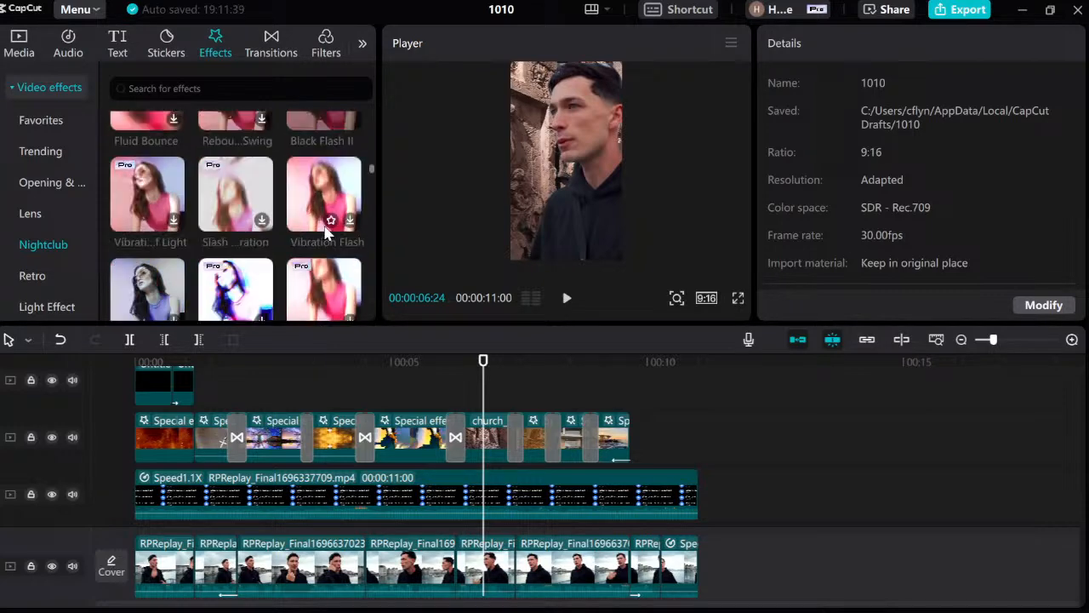
scroll(324, 218, "down", 3)
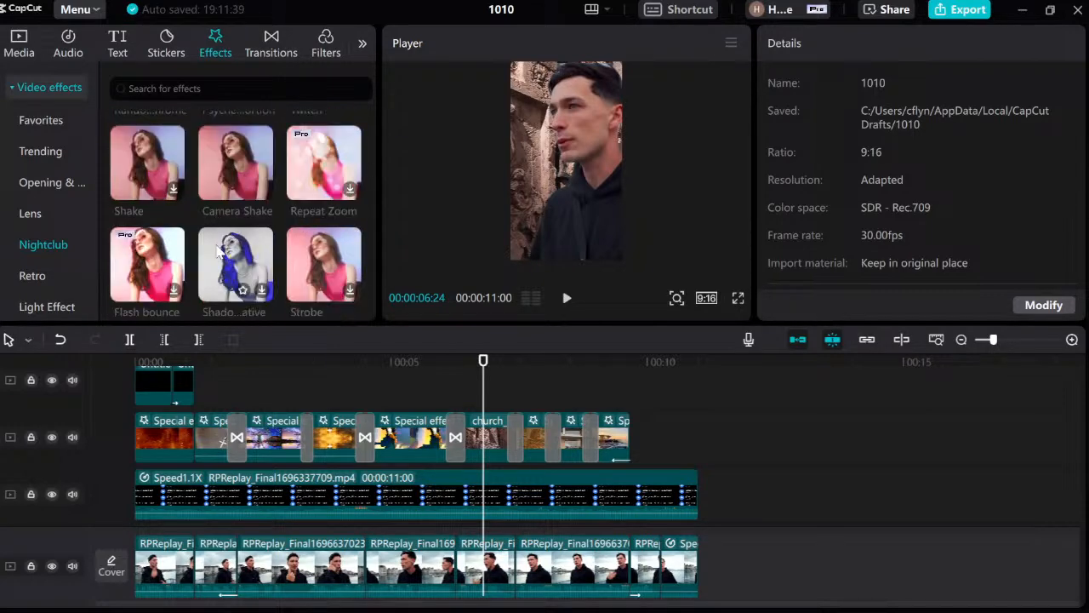
scroll(315, 255, "down", 3)
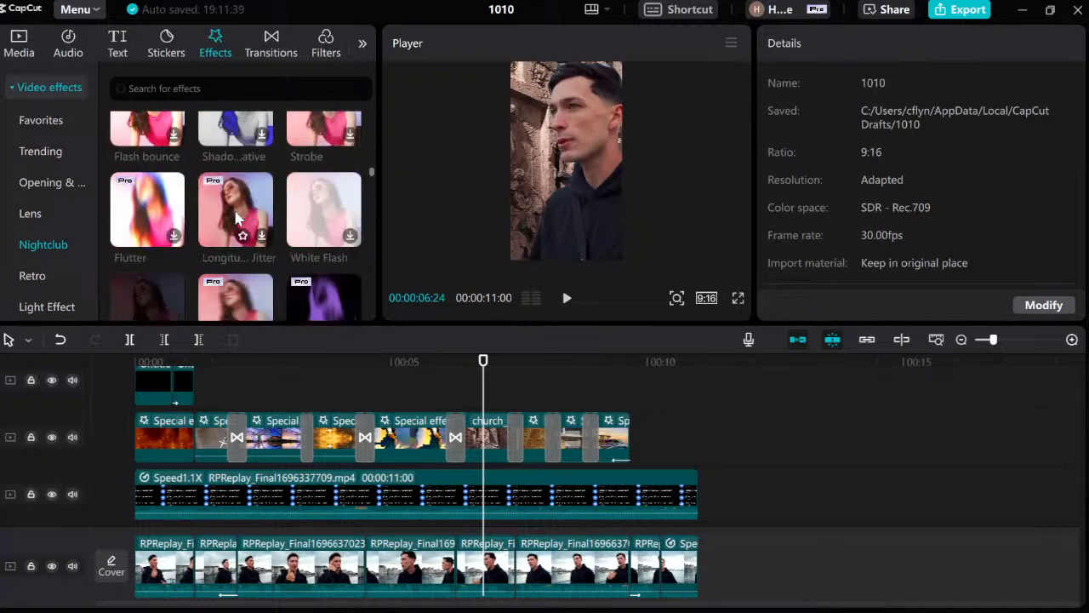
scroll(239, 221, "down", 3)
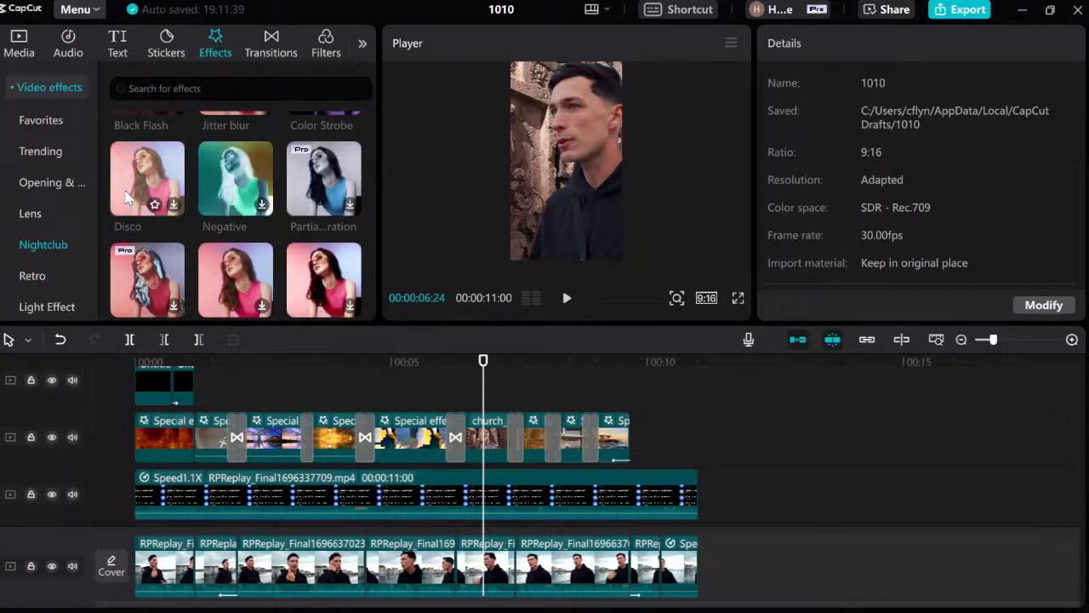
scroll(132, 249, "down", 5)
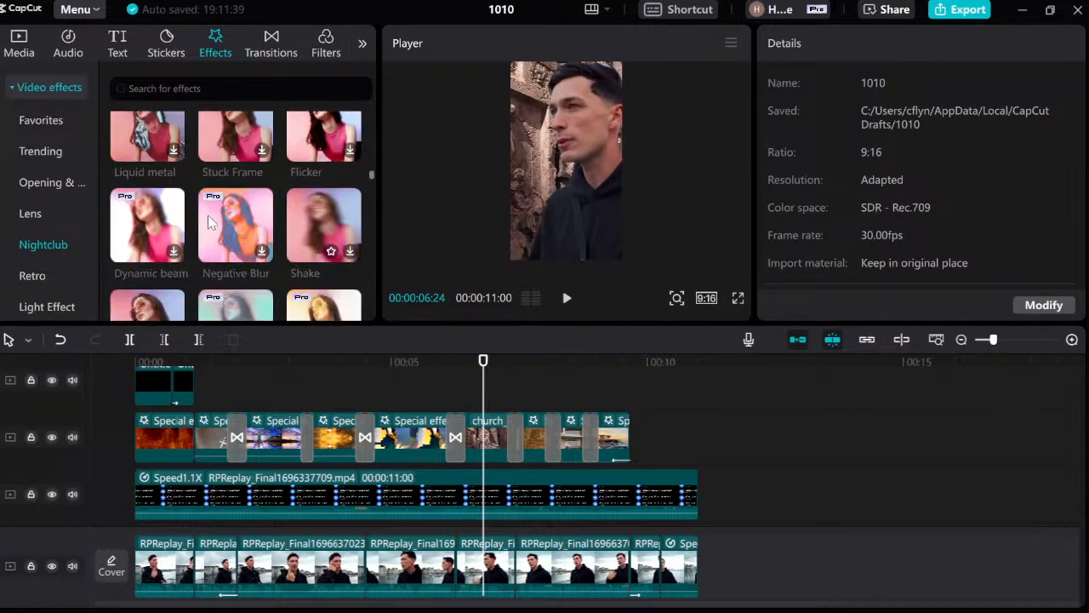
scroll(262, 214, "down", 10)
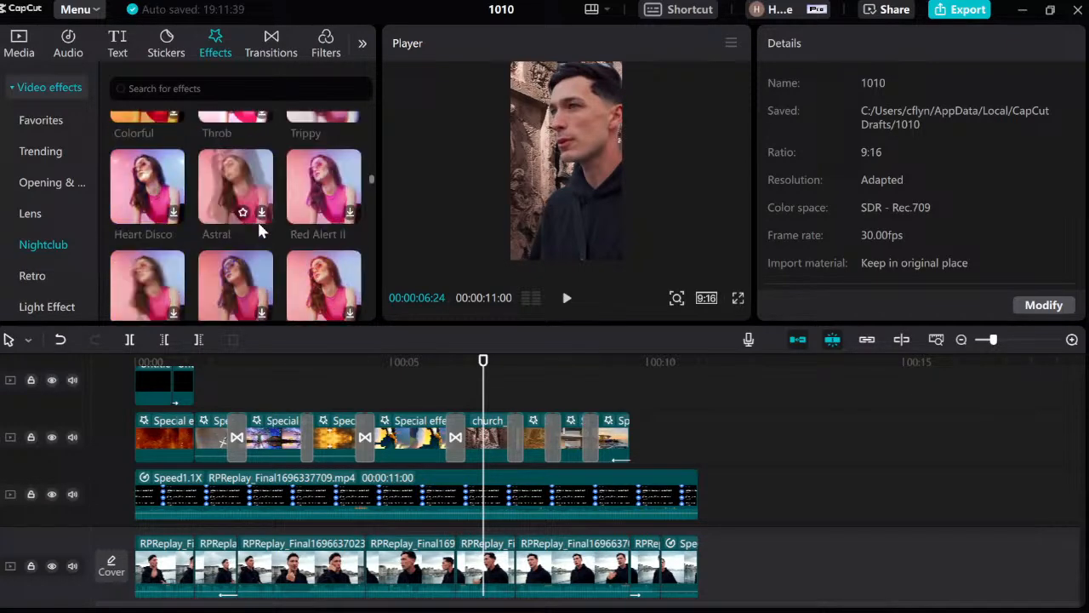
scroll(166, 140, "down", 5)
scroll(154, 174, "up", 4)
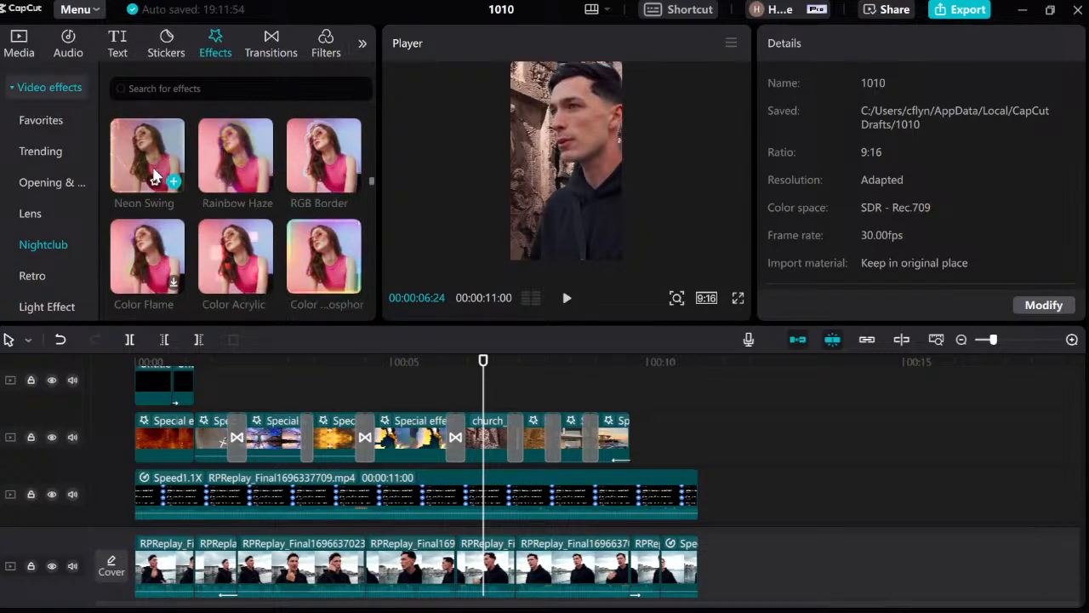
scroll(154, 174, "down", 4)
scroll(154, 177, "up", 4)
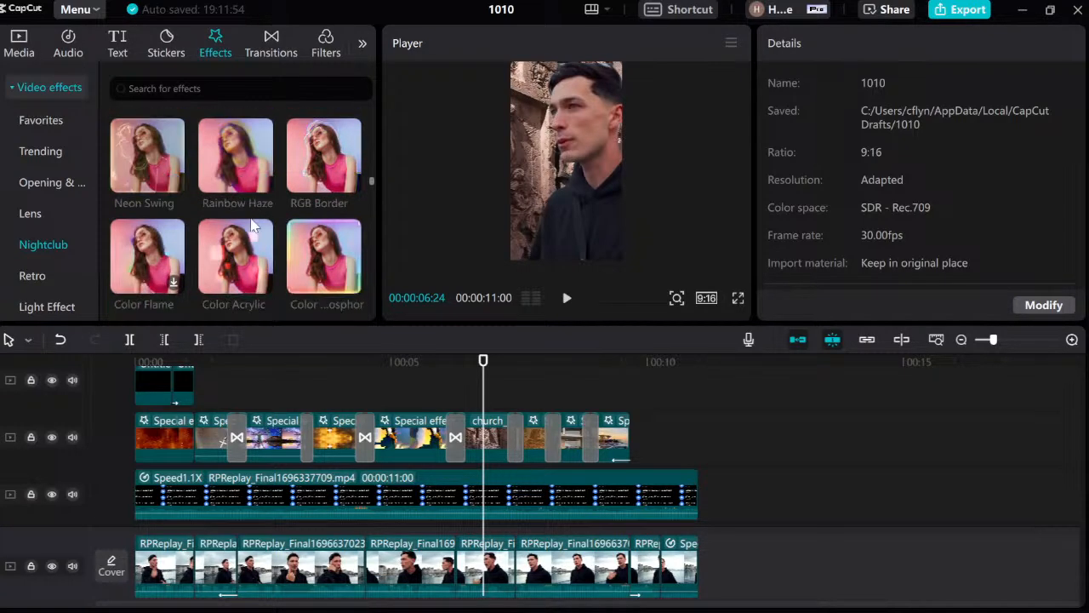
scroll(246, 266, "down", 3)
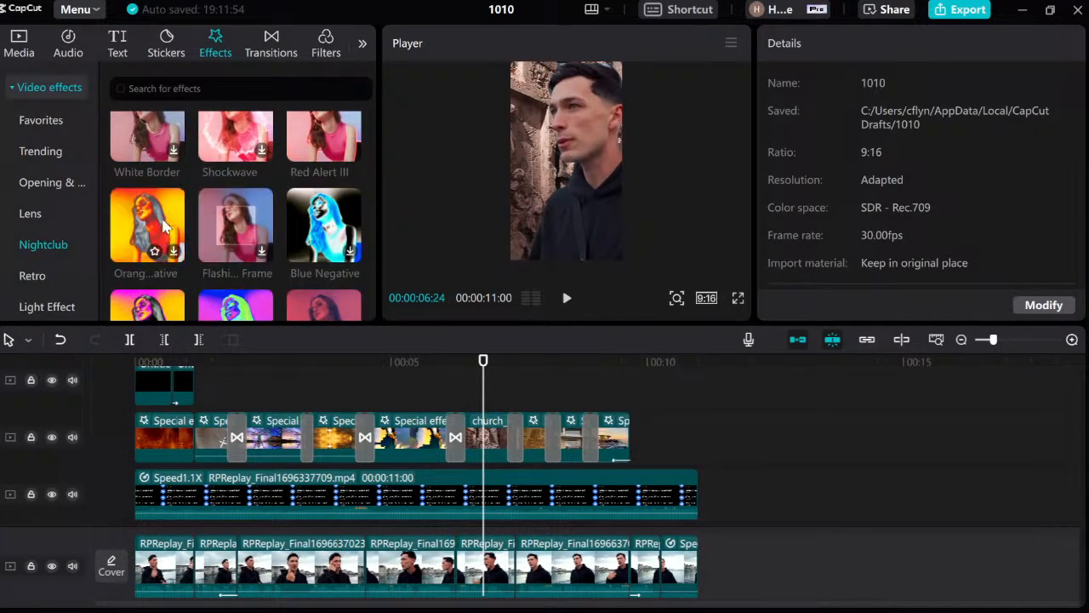
scroll(156, 240, "down", 1)
scroll(157, 241, "down", 2)
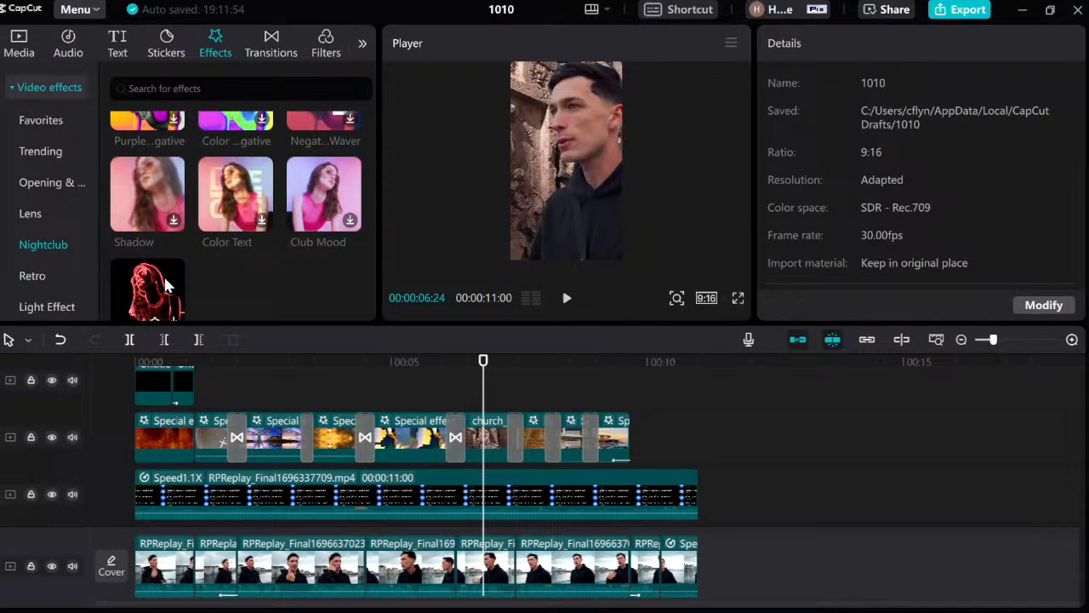
Examine the Retro video effects, including the film and Polaroid styles, as candidates for the church overlay clip.
scroll(323, 205, "down", 2)
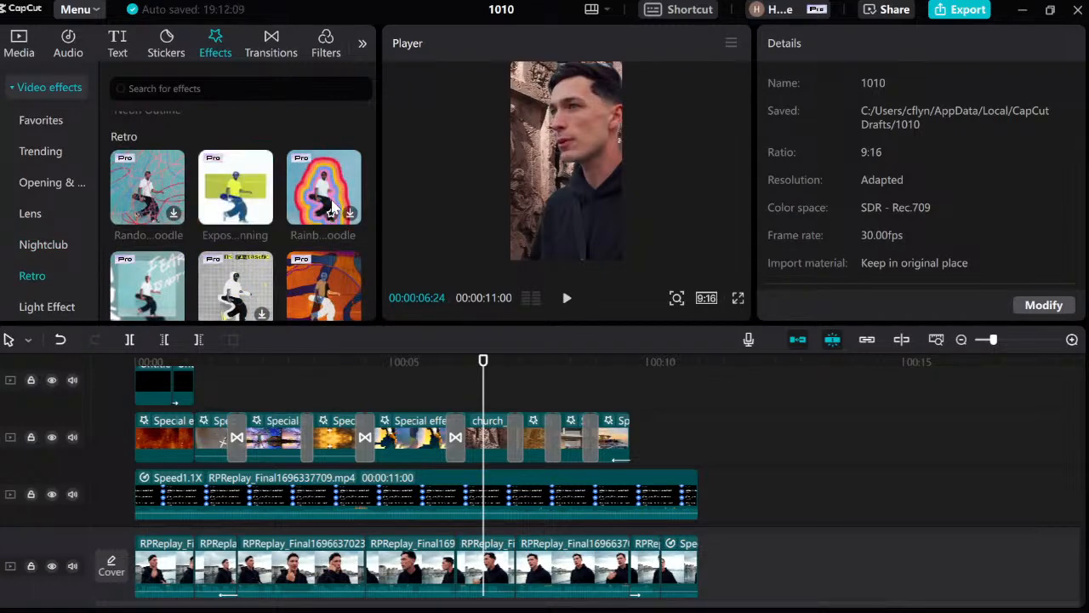
scroll(211, 213, "down", 1)
scroll(213, 214, "down", 3)
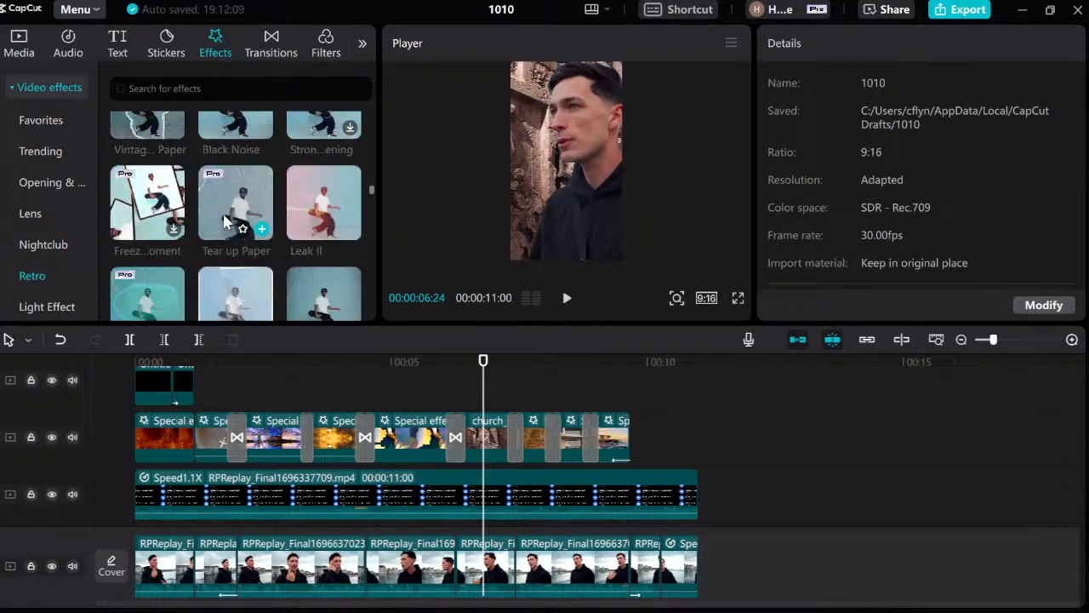
scroll(226, 222, "down", 2)
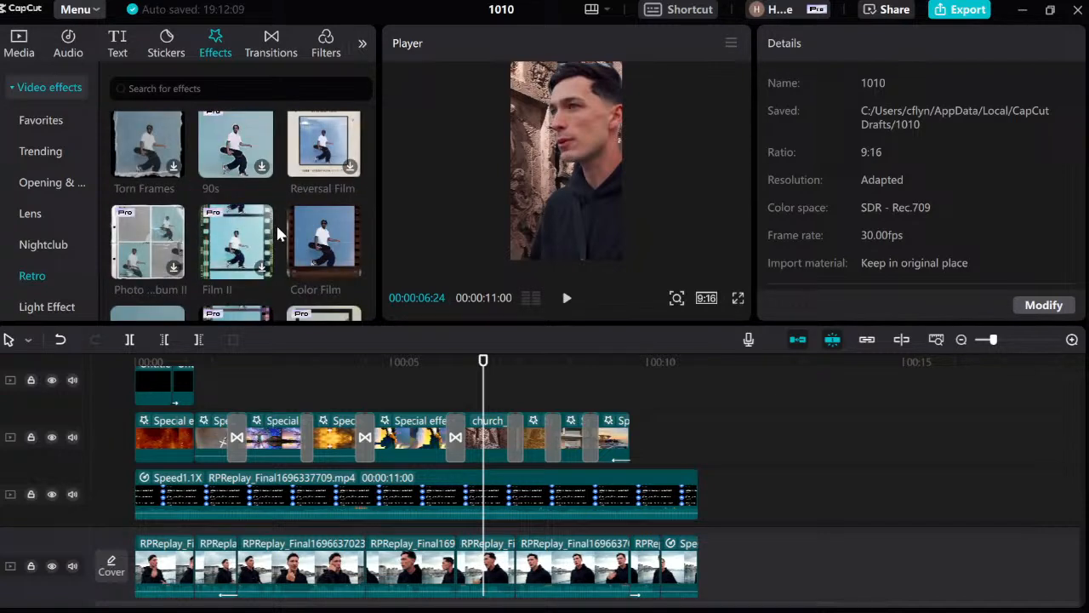
mouse_move(321, 240)
mouse_move(312, 162)
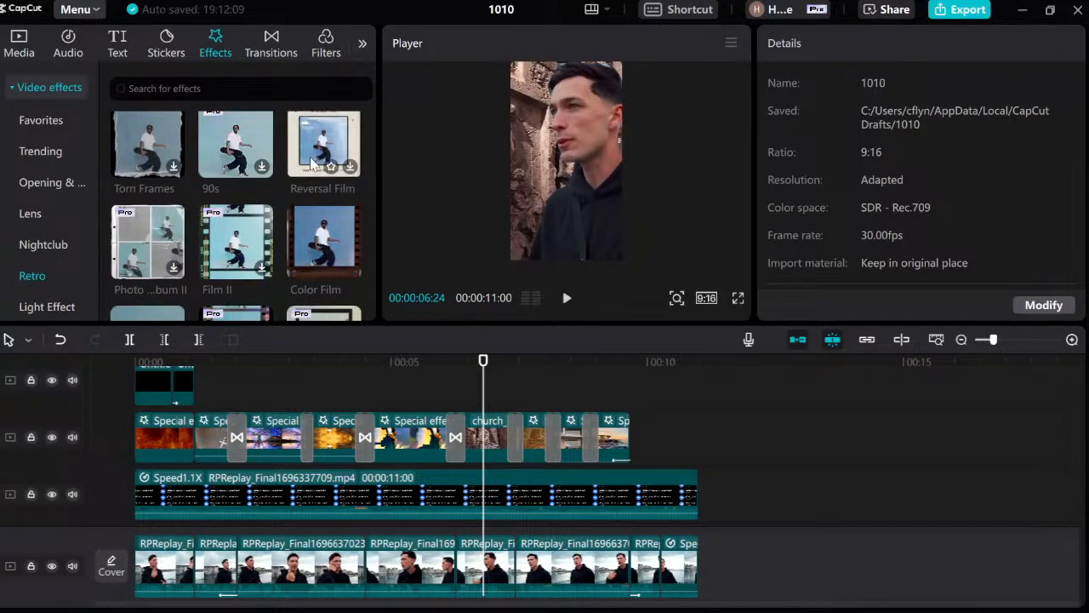
scroll(312, 162, "down", 2)
mouse_move(228, 185)
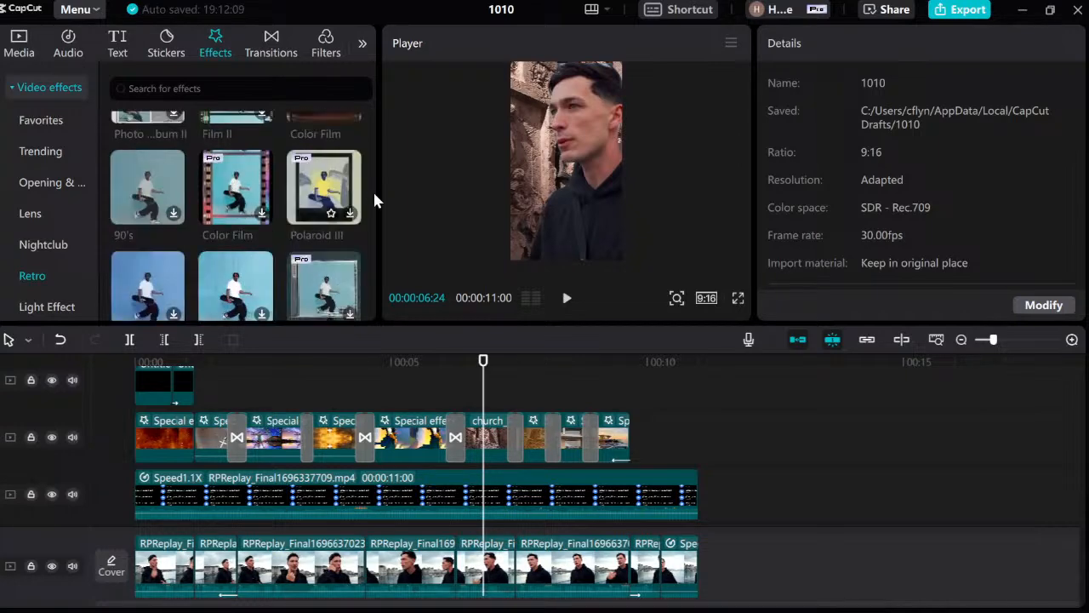
scroll(156, 208, "down", 4)
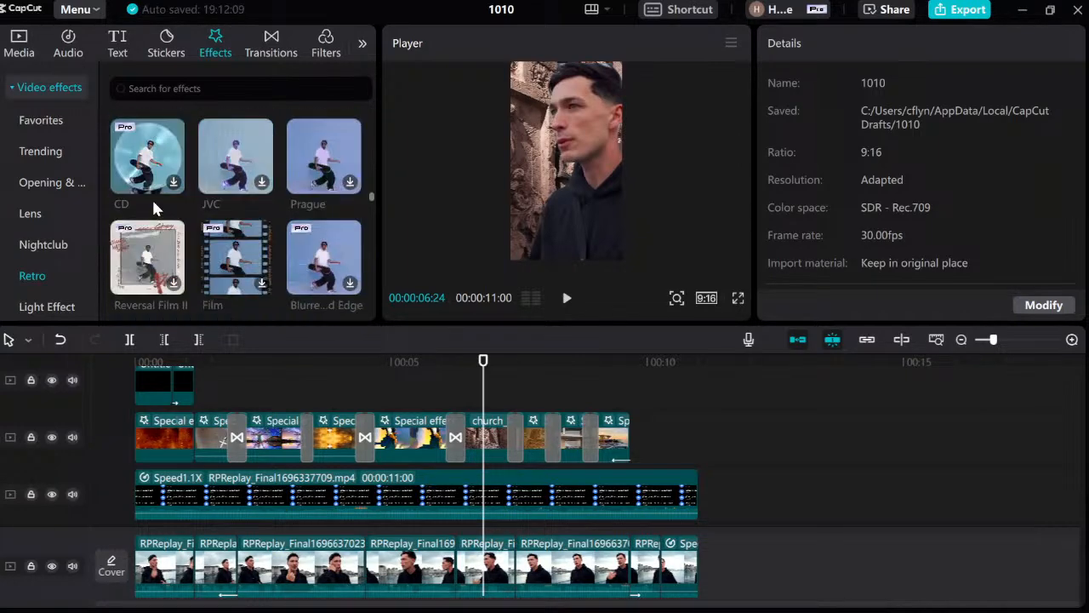
Find the Rainbow Prism effect among the Light Effect video effects and apply it to the church overlay clip.
scroll(155, 207, "down", 8)
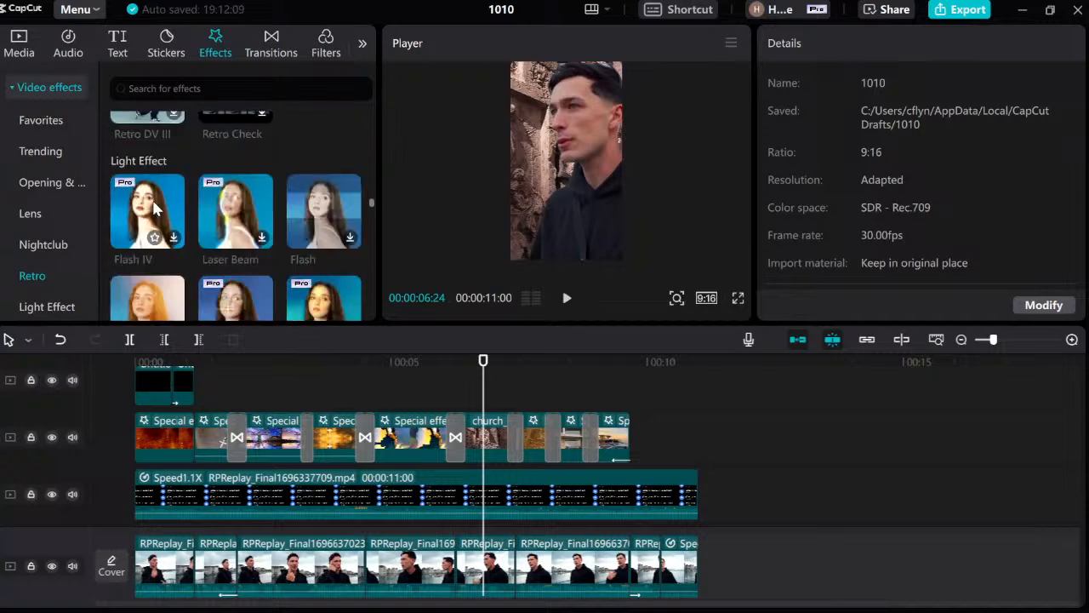
scroll(212, 221, "down", 2)
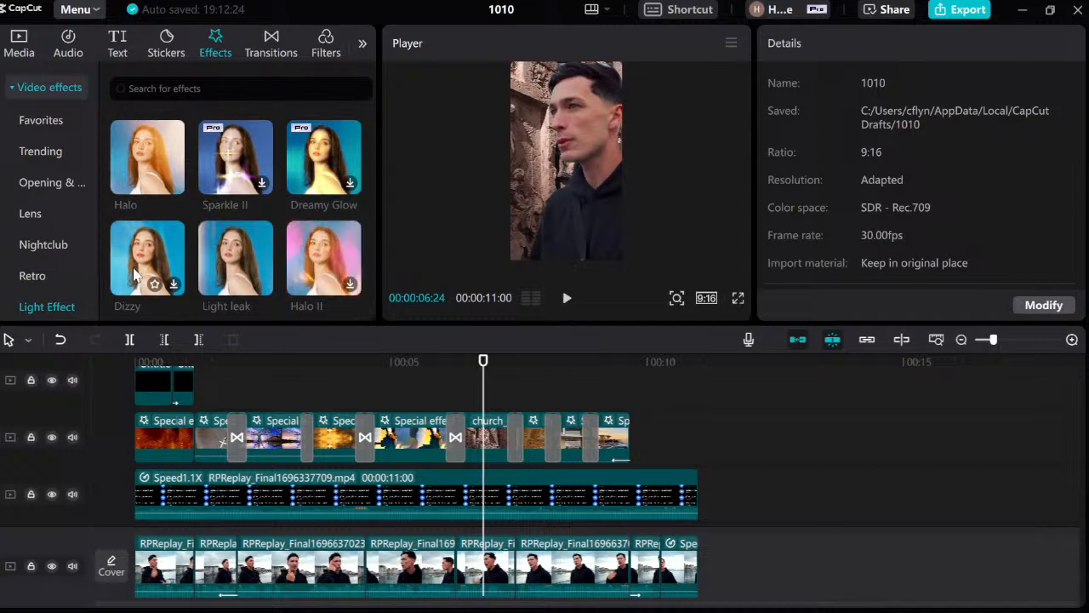
scroll(133, 274, "down", 2)
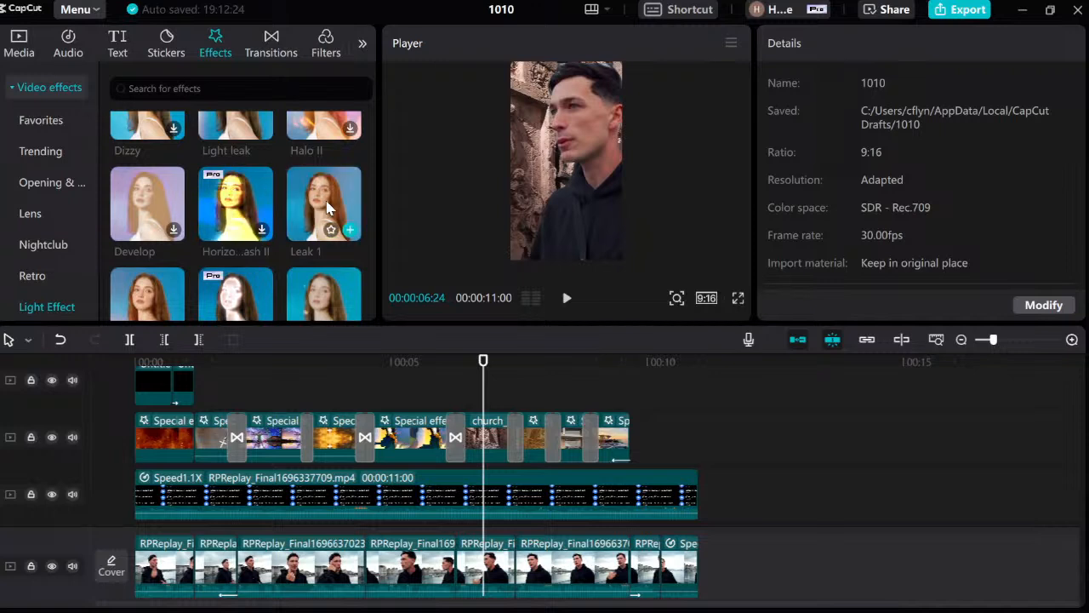
scroll(323, 219, "down", 1)
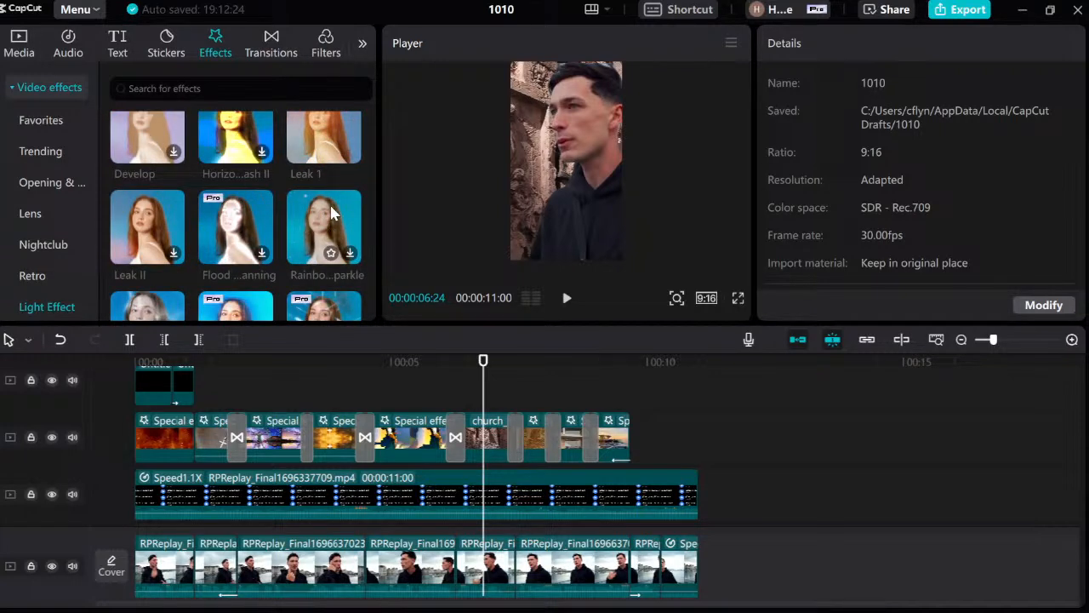
scroll(315, 217, "down", 1)
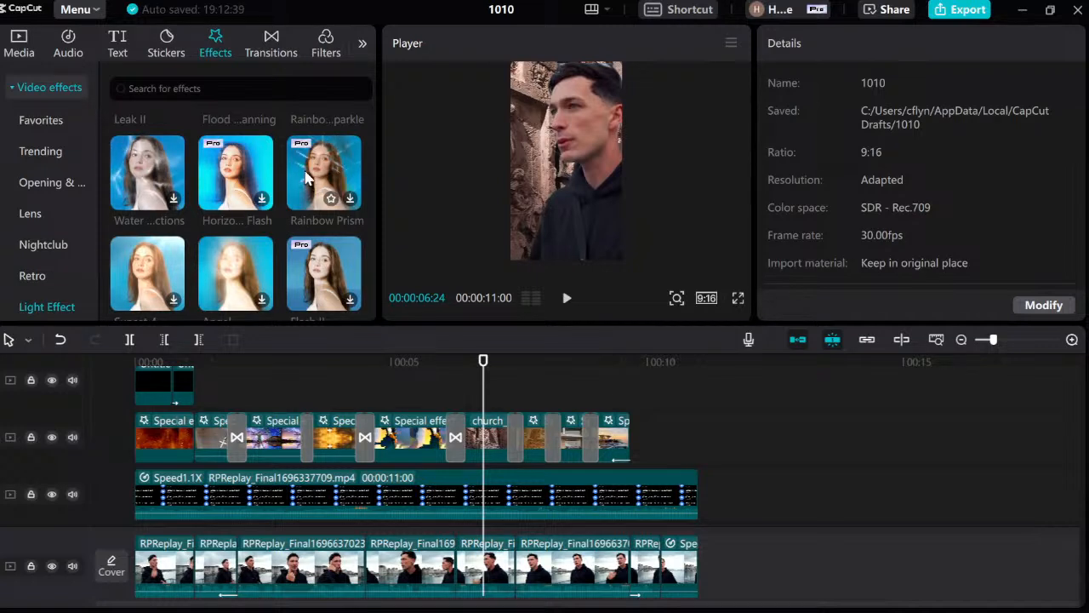
left_click_drag(307, 177, 477, 438)
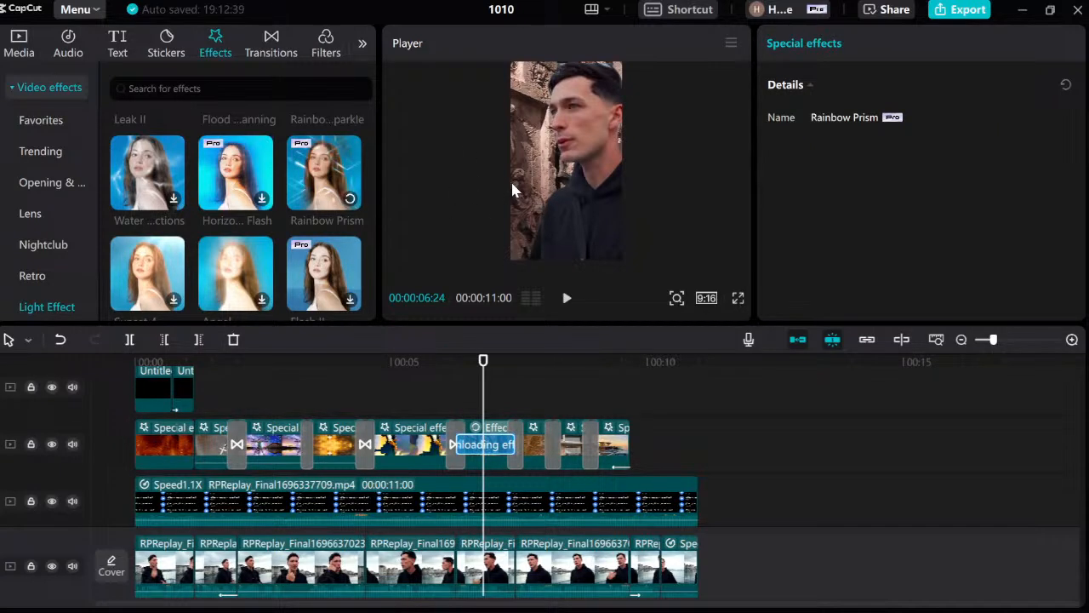
Preview the church clip, then set Rainbow Prism to Strength 20, Glow 0, Range 66, Speed 50 and Texture about 55.
left_click(471, 393)
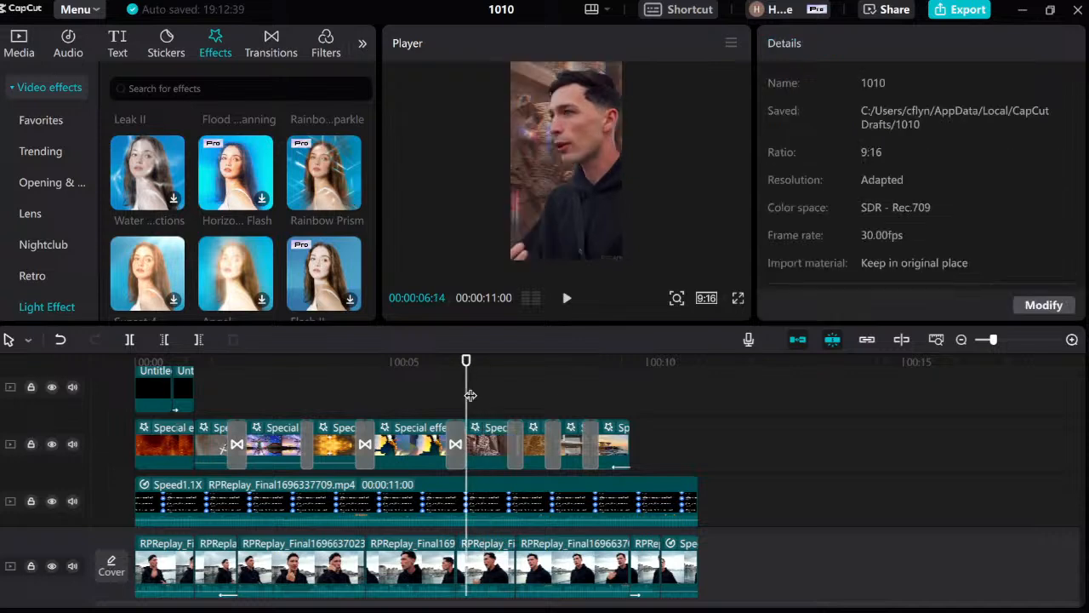
key("space")
key("space")
left_click(485, 436)
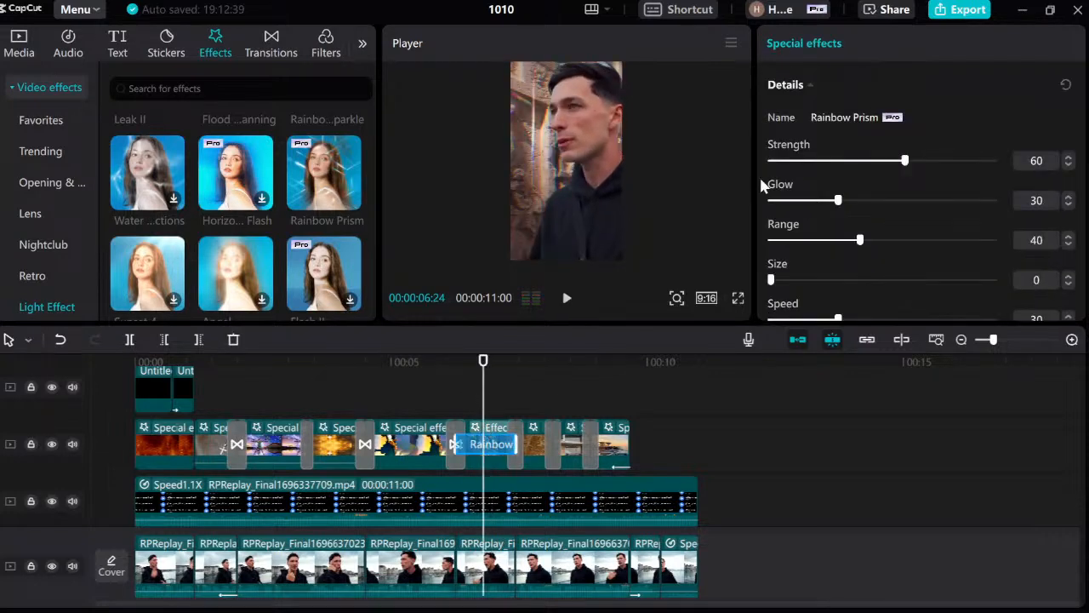
scroll(852, 270, "down", 1)
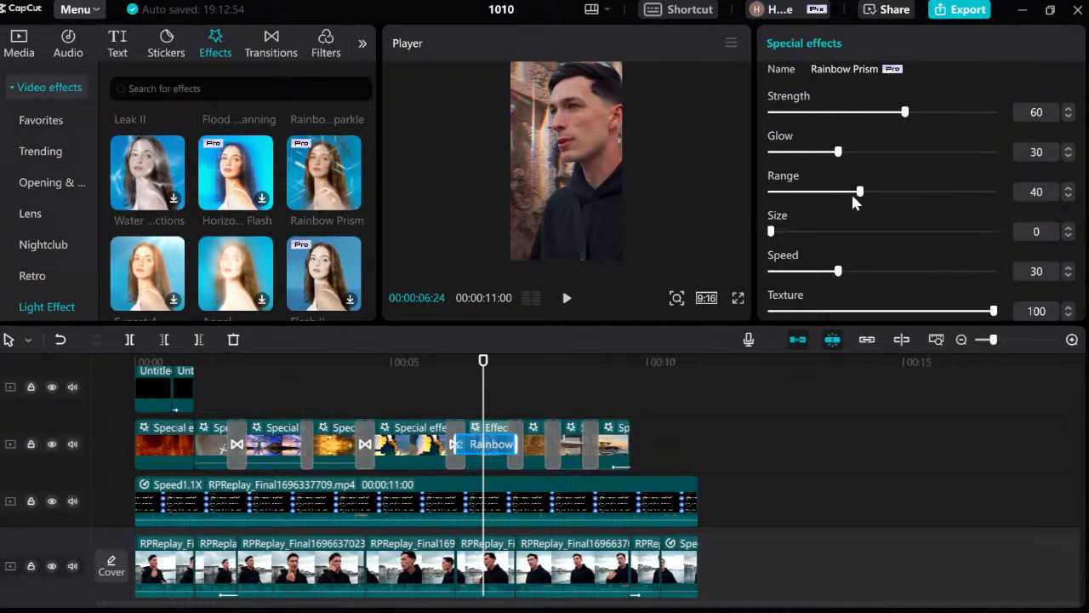
left_click_drag(981, 197, 914, 193)
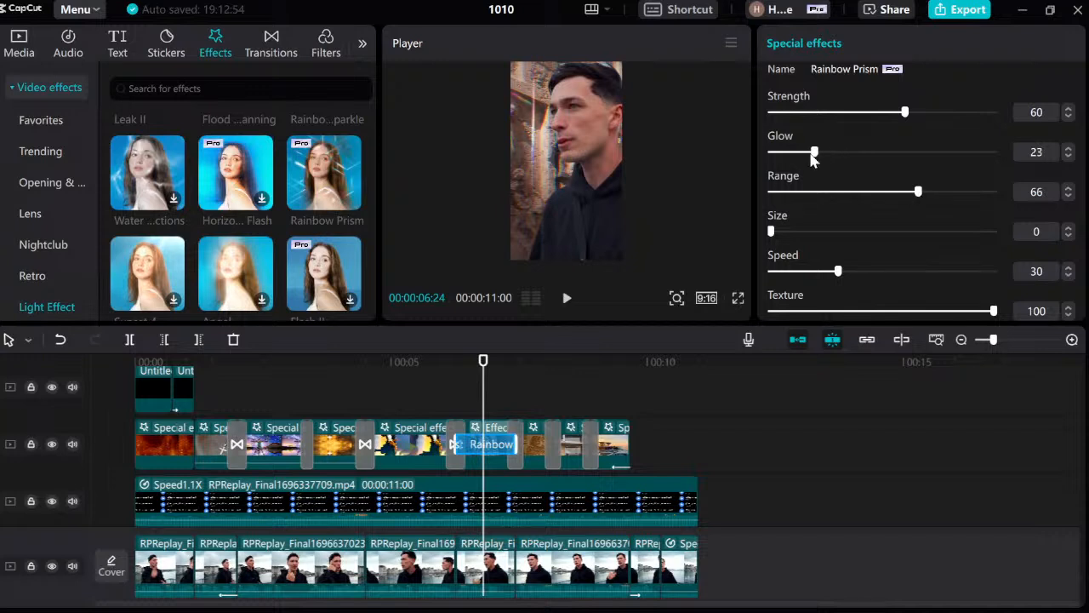
left_click_drag(783, 153, 759, 164)
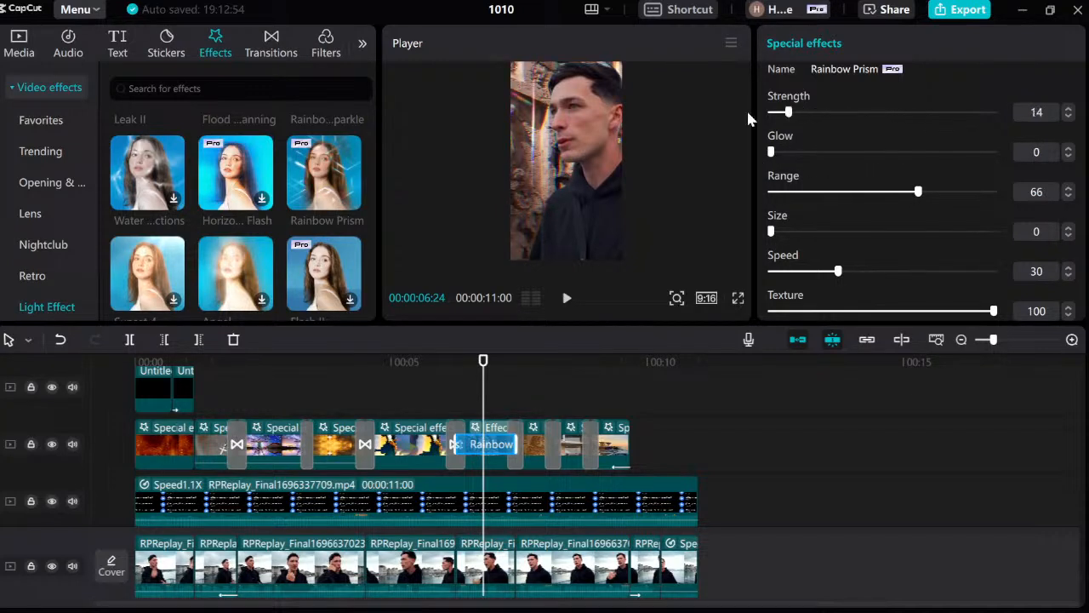
left_click_drag(787, 112, 846, 115)
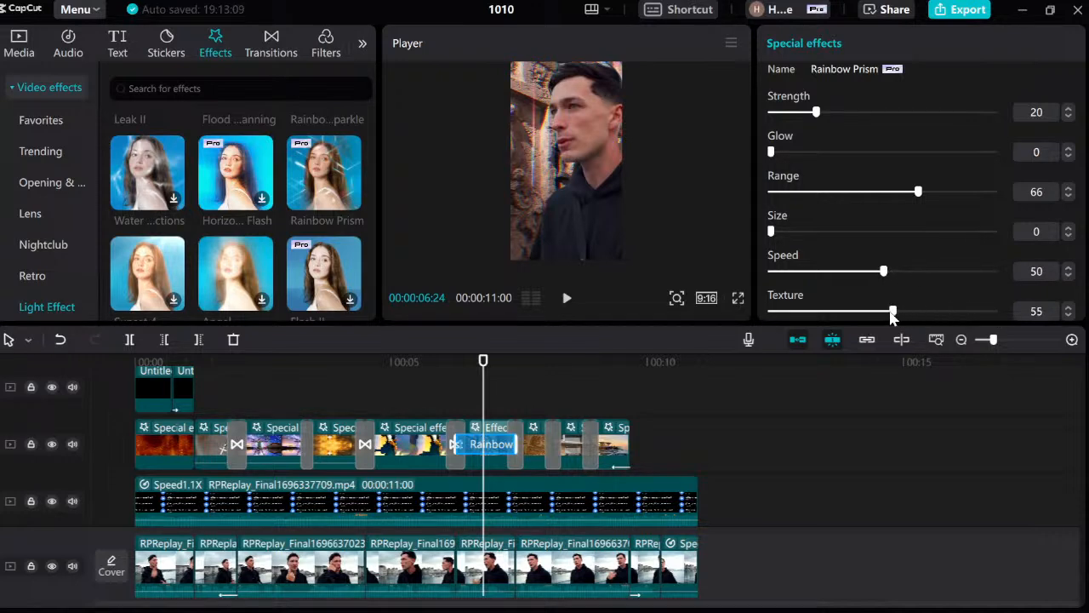
Play the video from just before the church overlay clip through to the end to review the tuned effect.
left_click(427, 413)
key("space")
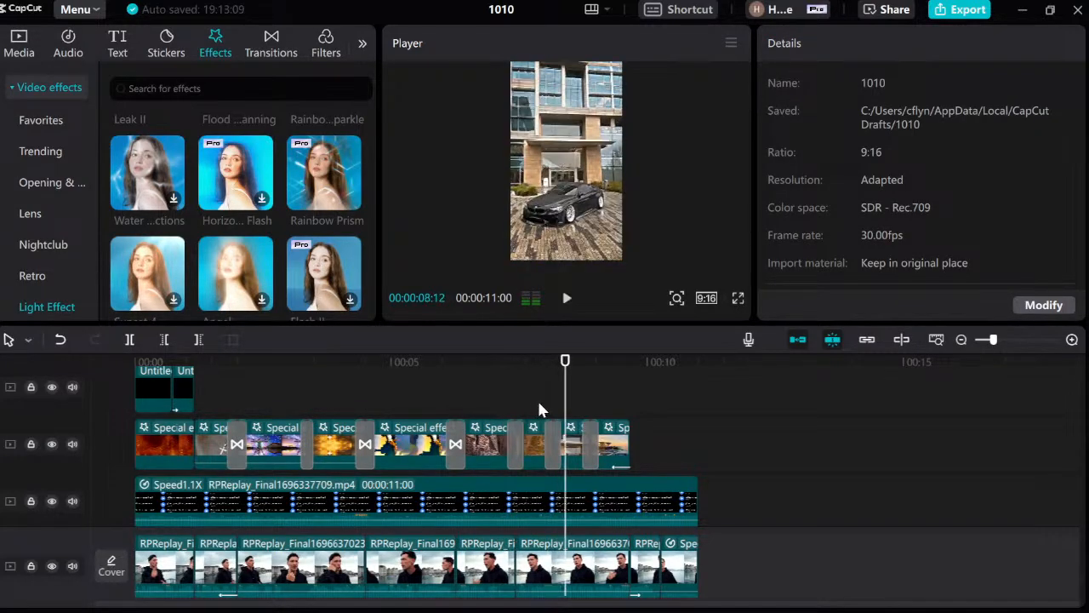
left_click(509, 392)
key("space")
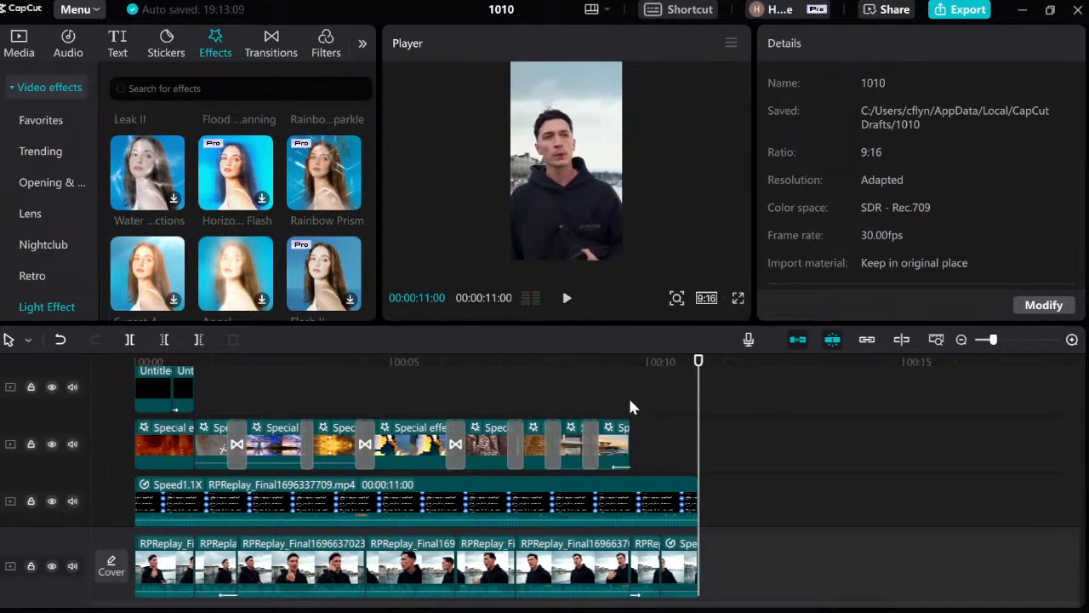
Play the video from the beginning and recheck the Holy Bible section around 00:00:01:18 along with its following transition.
left_click_drag(628, 395, 104, 341)
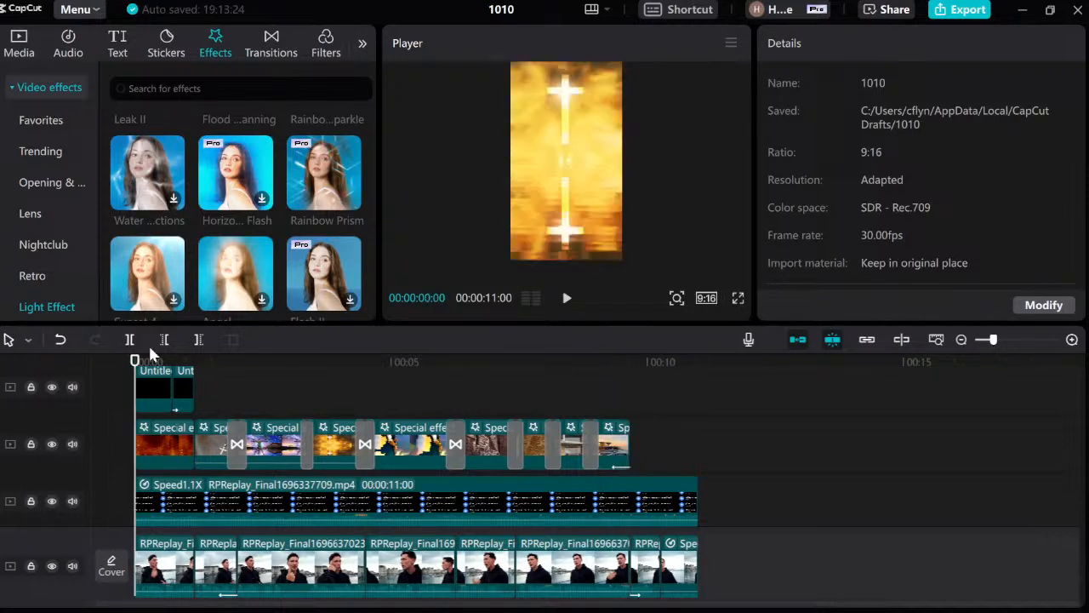
key("space")
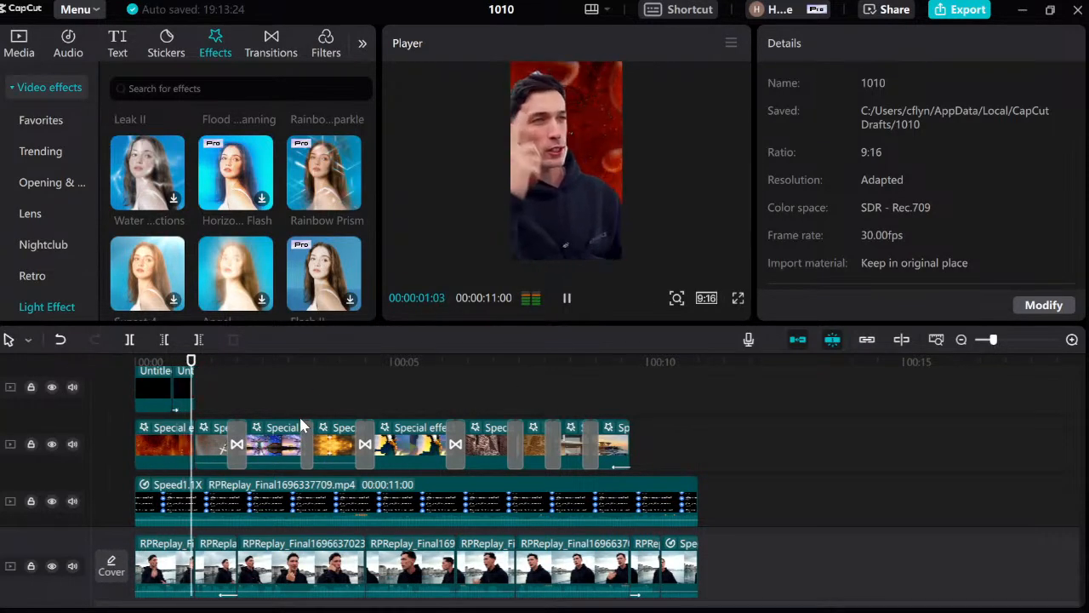
key("space")
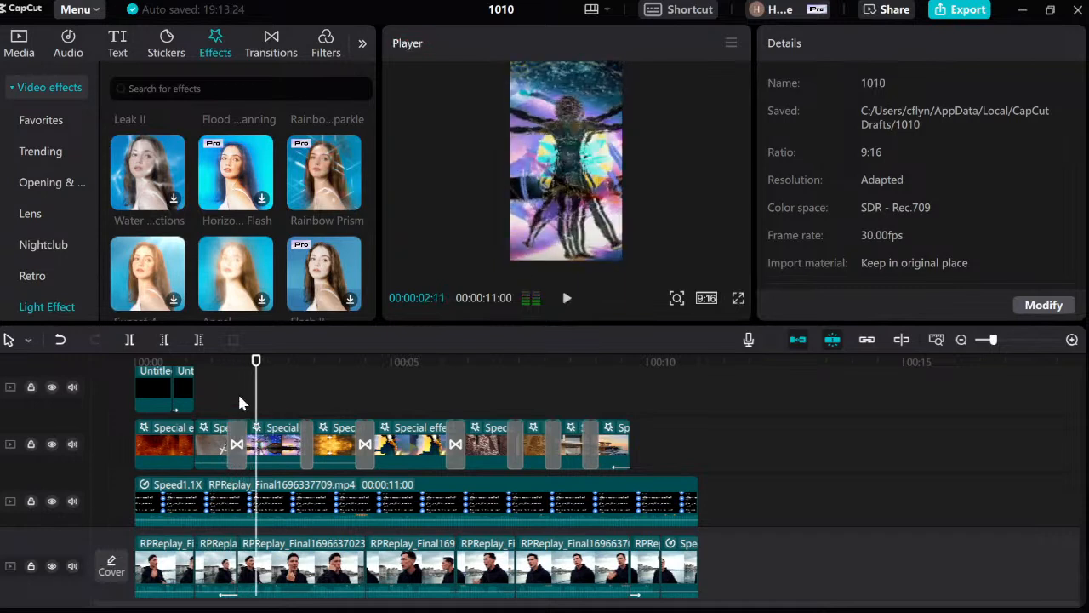
left_click(220, 403)
left_click_drag(217, 404, 224, 409)
left_click(218, 399)
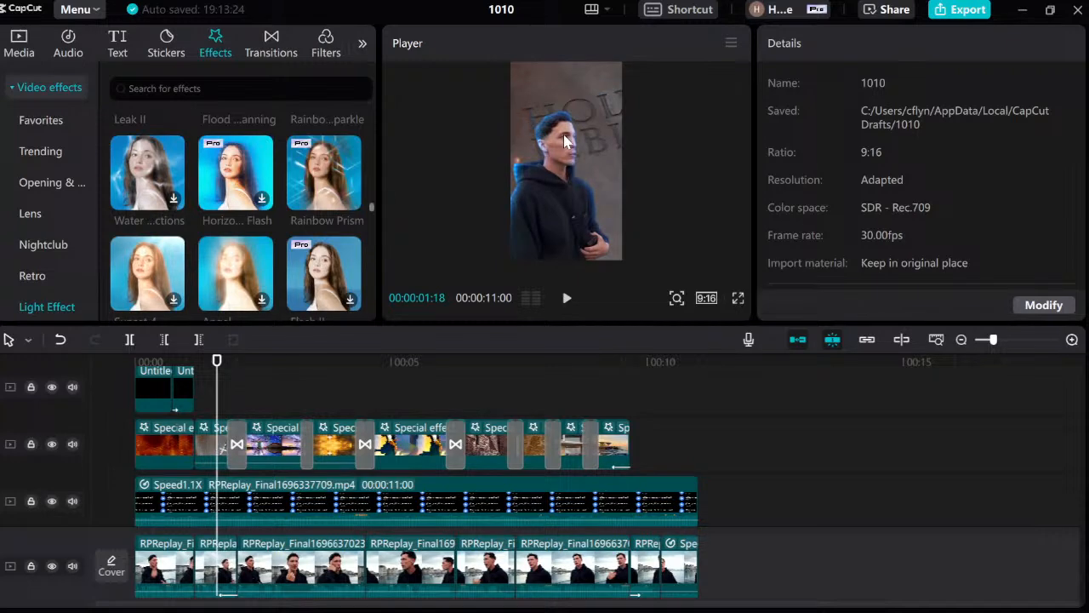
key("space")
key("space")
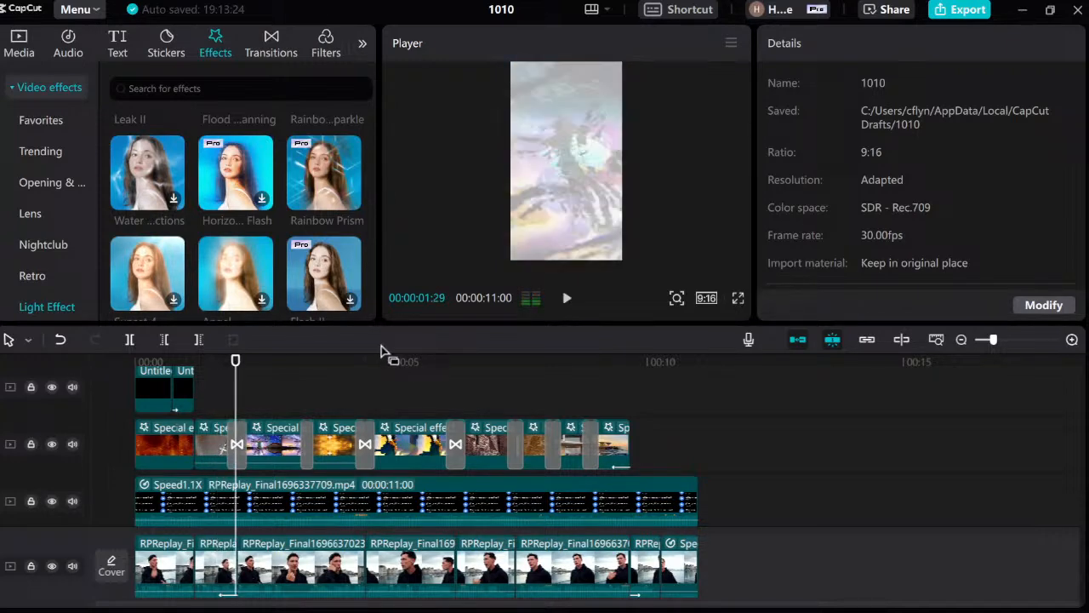
key("Up")
key("Up")
key("space")
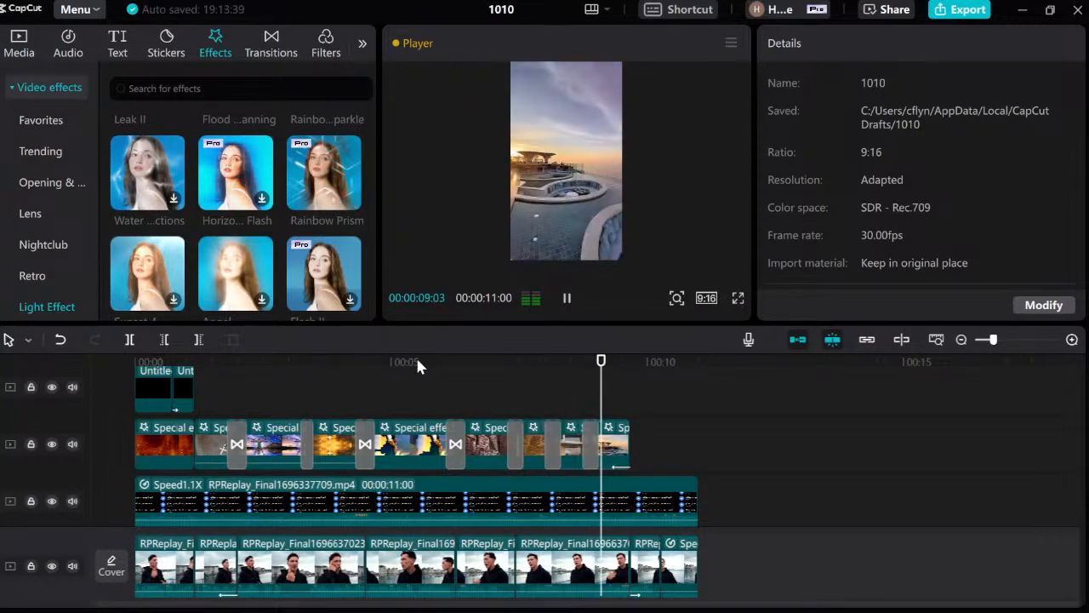
Inspect the transition leading into the church overlay clip around 00:00:06:00 and the speaker cutout clips beneath it.
left_click(416, 402)
scroll(416, 402, "down", 2)
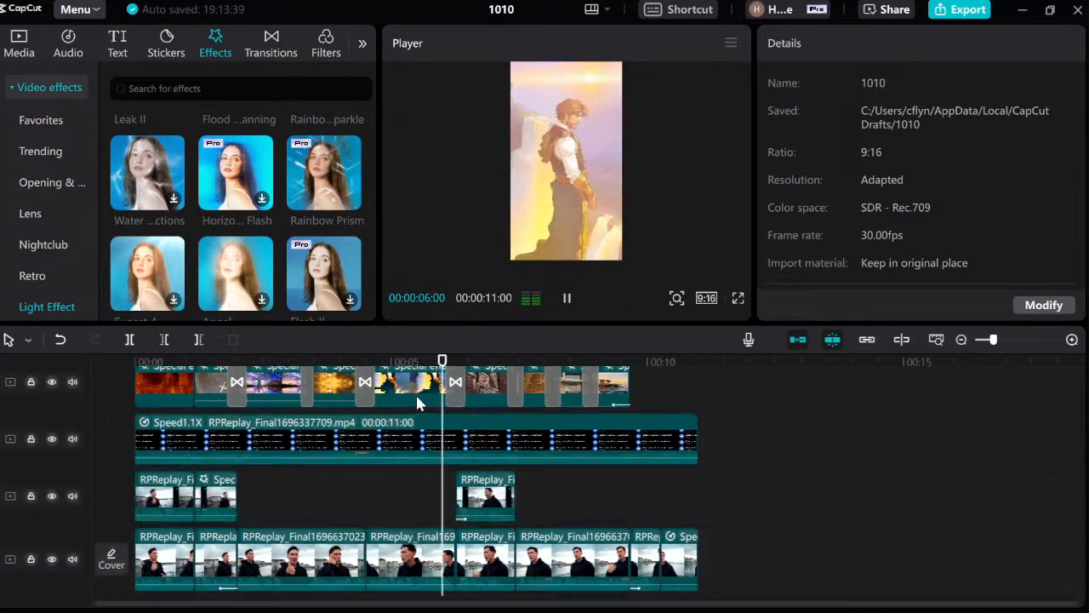
left_click(446, 485)
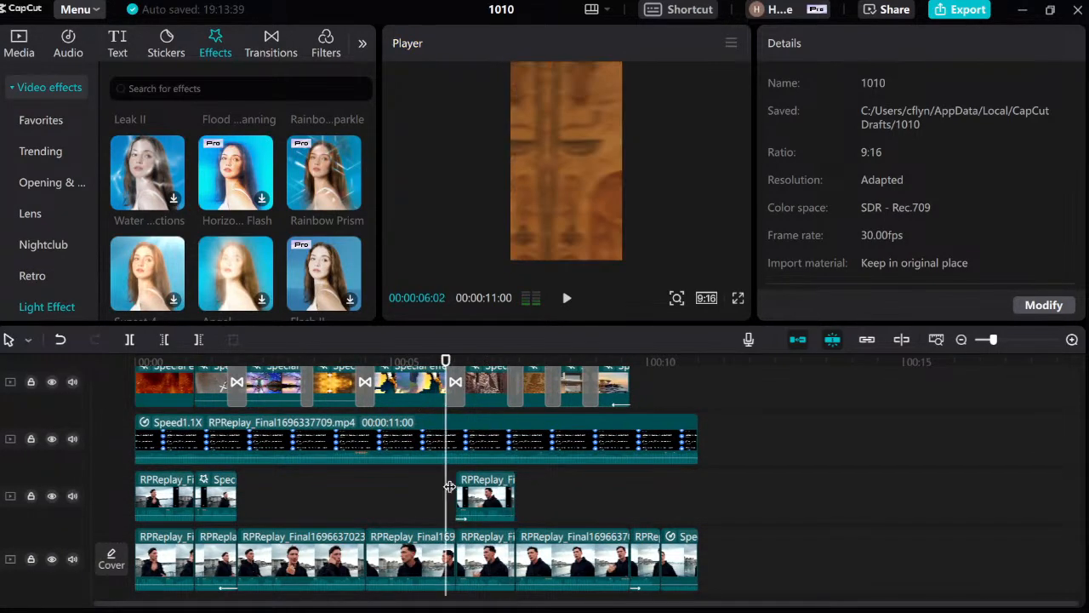
left_click(429, 493)
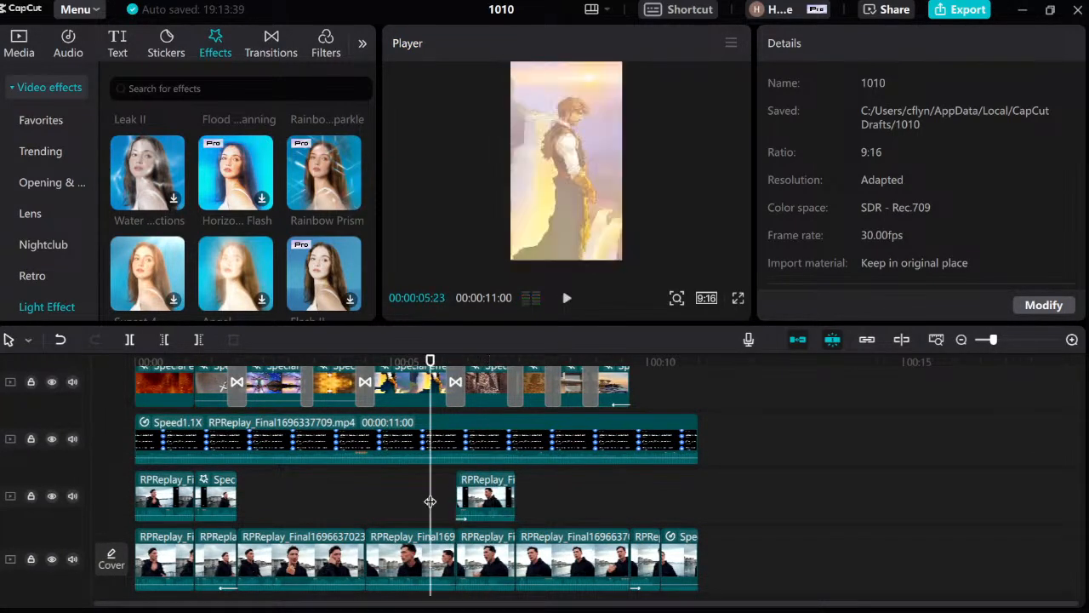
left_click(422, 501)
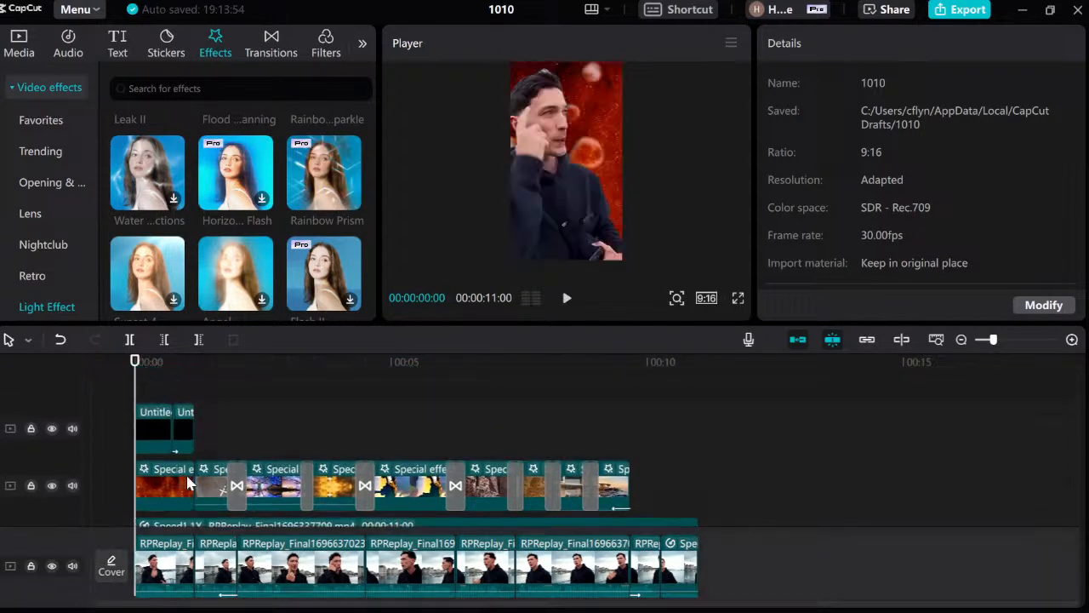
Generate English auto captions from the video's speech.
left_click(189, 479)
key("Delete")
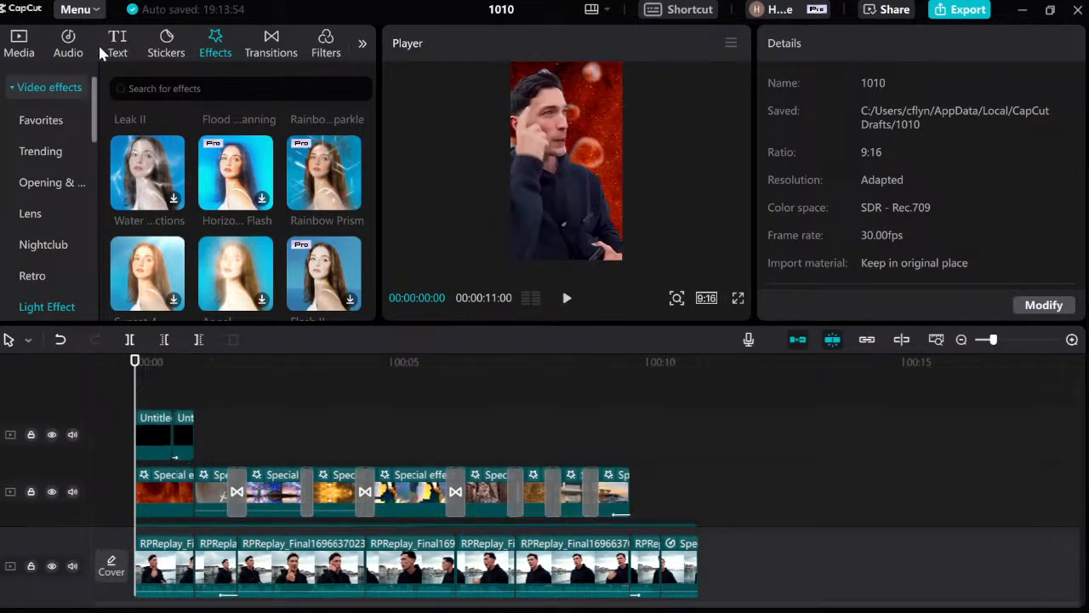
left_click(123, 45)
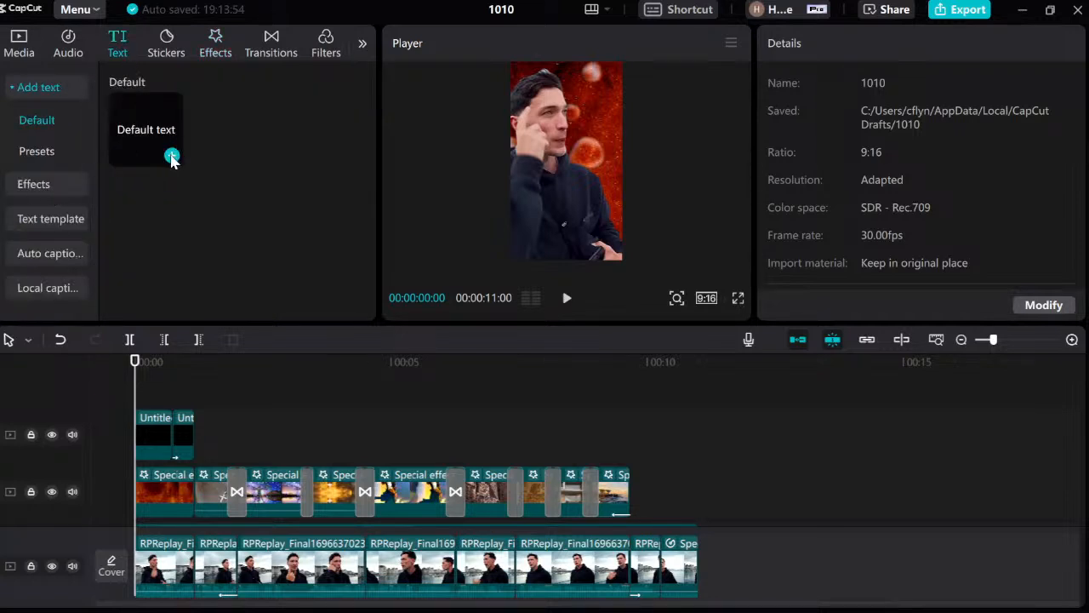
left_click(49, 252)
left_click(223, 285)
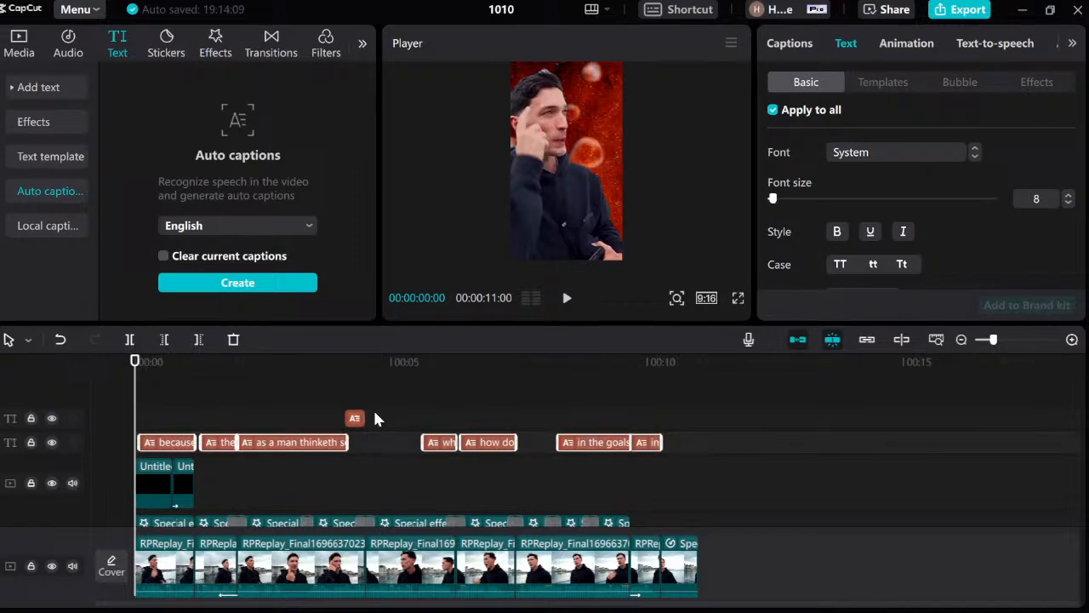
Extend the start of the "because it all starts here" caption to the beginning of the timeline and preview it.
left_click(152, 433)
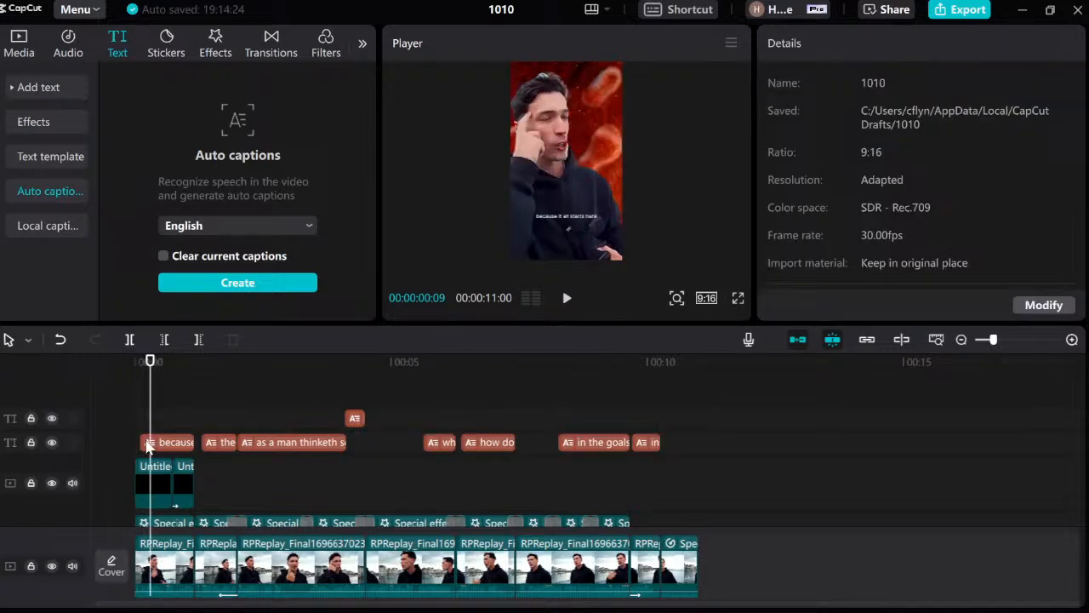
left_click(149, 444)
left_click(136, 432)
key("space")
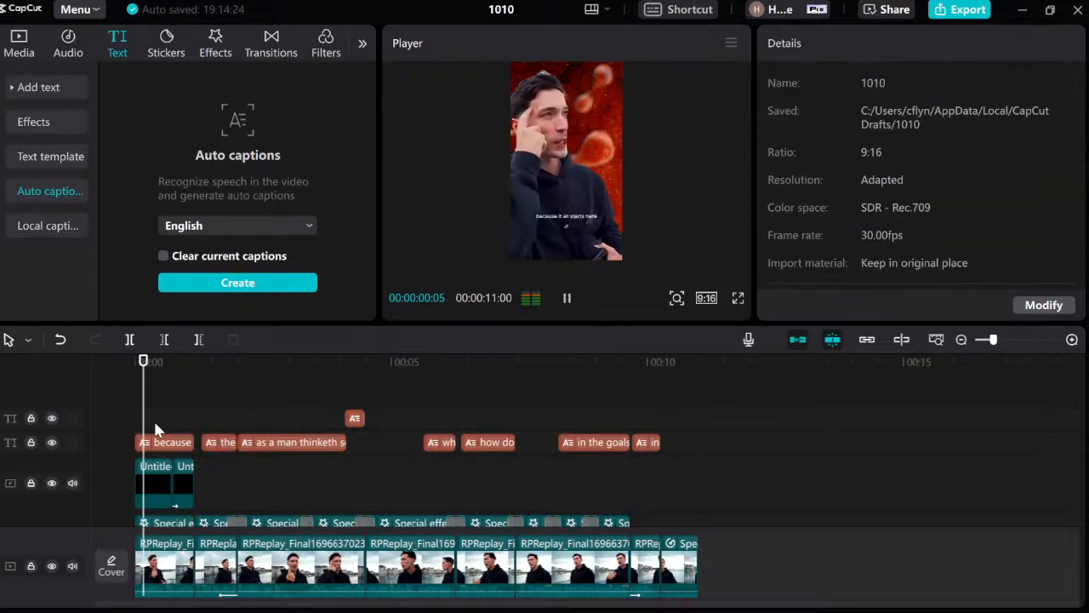
Play the video from 00:00:01:05 through the second caption to check its wording and timing against the speech.
left_click(207, 428)
left_click(195, 428)
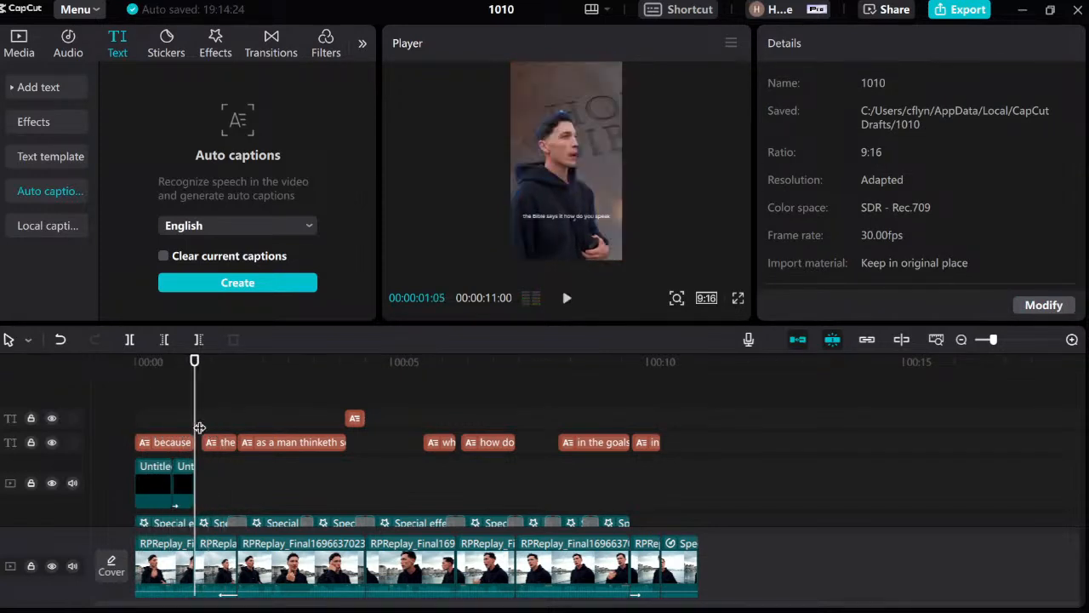
key("space")
left_click(234, 432)
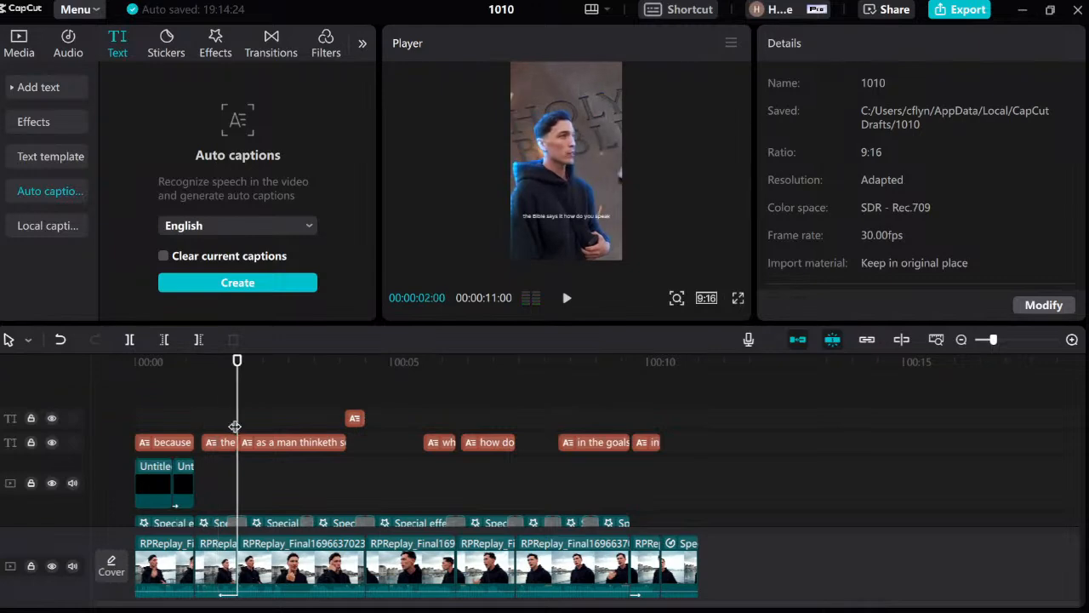
key("space")
left_click(234, 431)
Delete the first two captions, "because it all starts here" and "the Bible says it how do you speak".
left_click(228, 442)
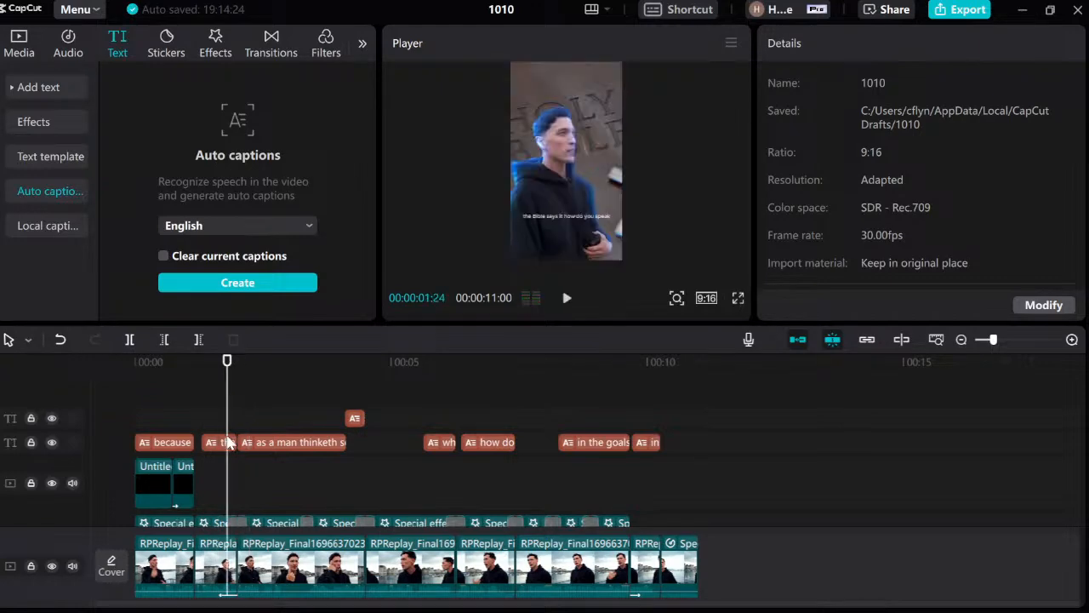
key("Delete")
left_click(179, 442)
key("Delete")
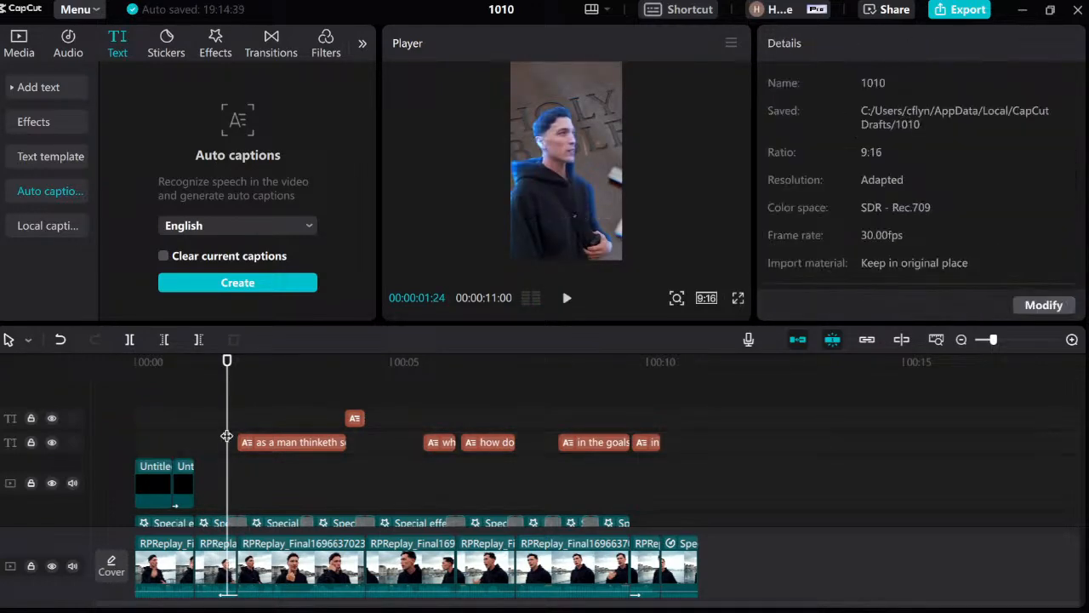
Play the video from about 00:00:02 past the start of "how do you speak to who you are" to check caption timing against the speech.
left_click(236, 422)
key("space")
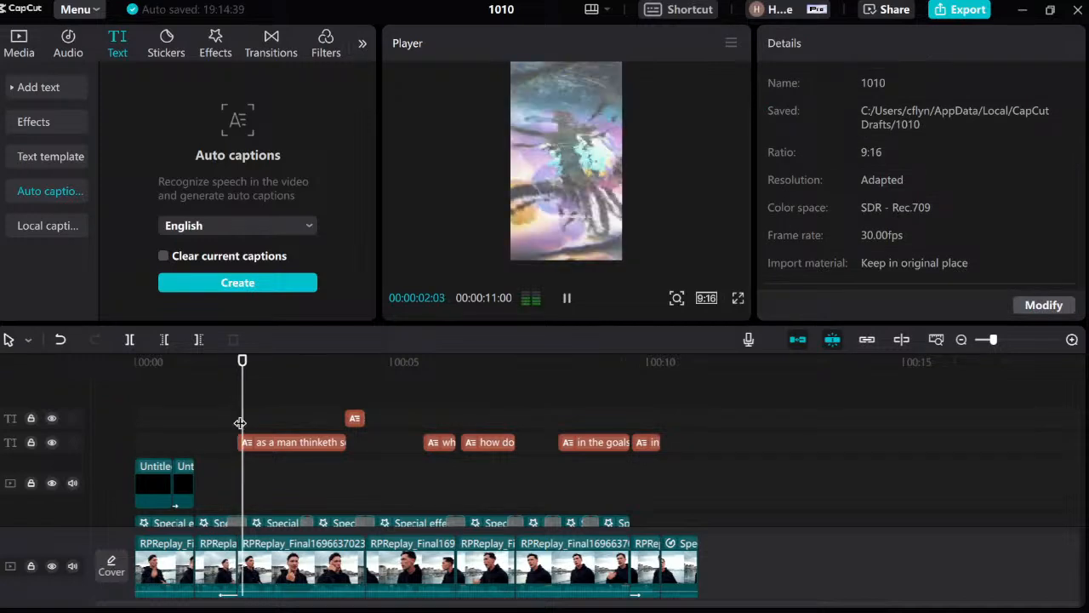
left_click(292, 441)
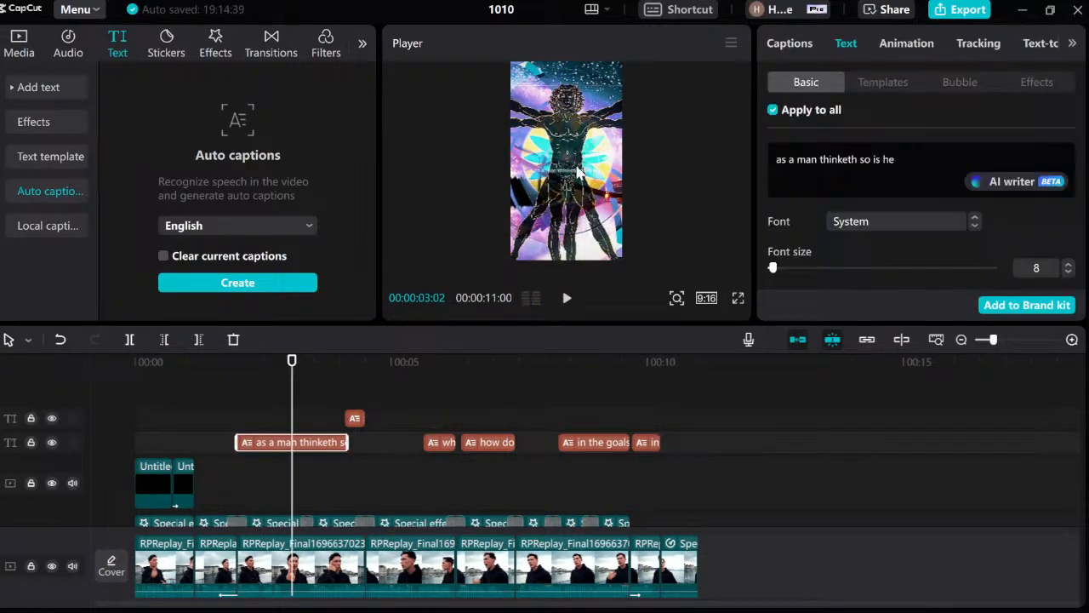
left_click(340, 412)
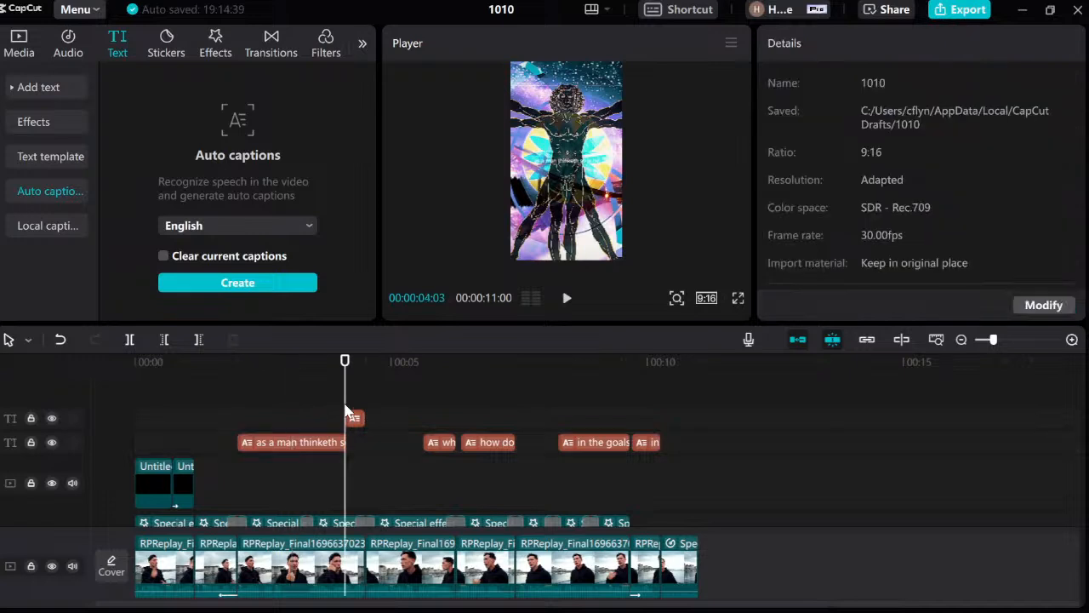
key("space")
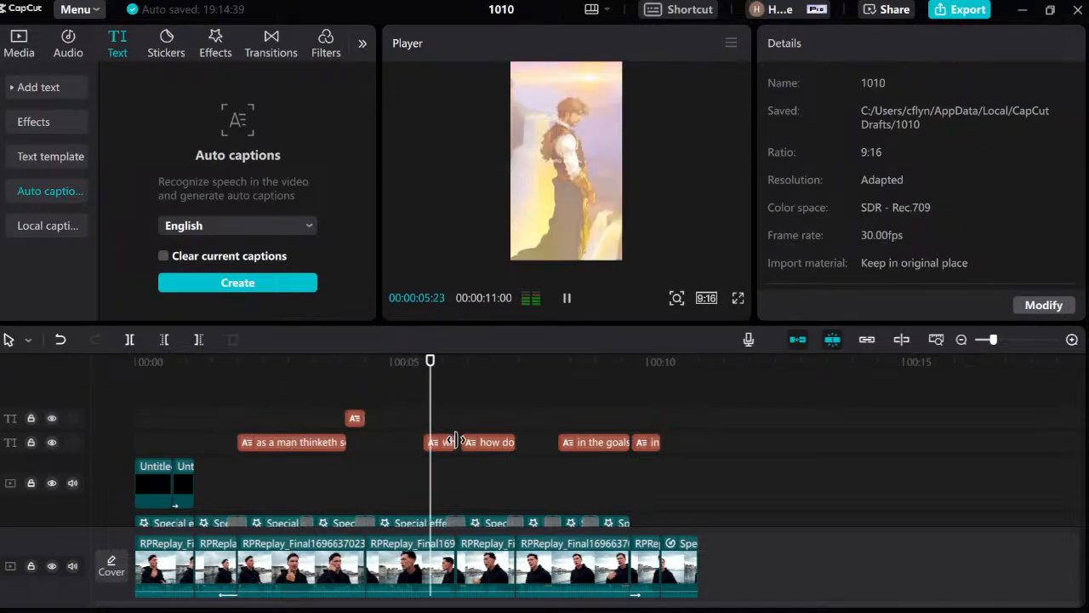
key("space")
left_click(465, 465)
key("space")
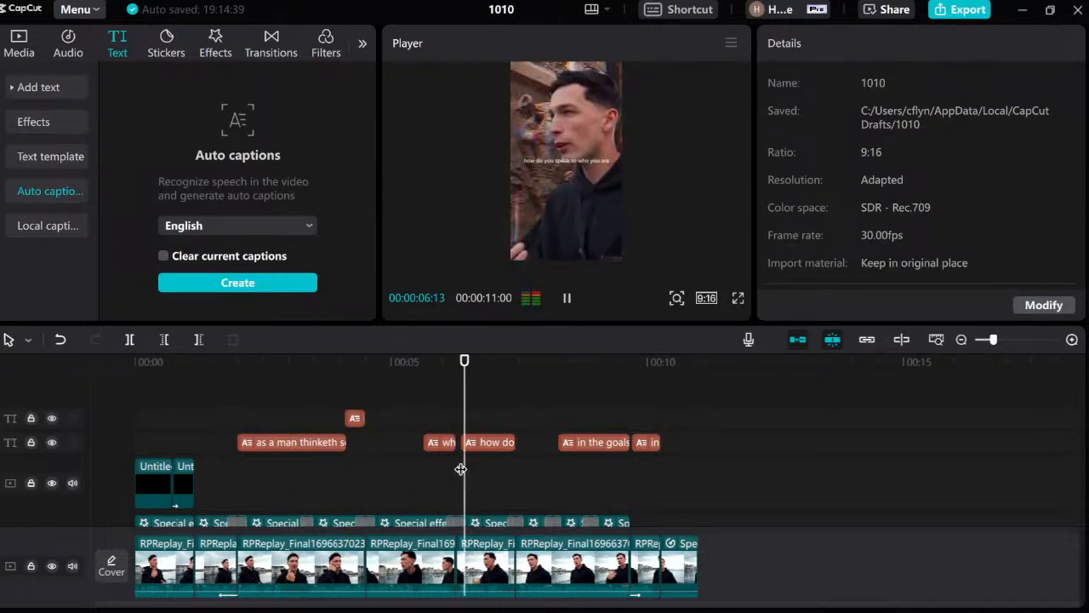
key("space")
Extend the start of the "how do you speak to who you are" caption back to the end of the preceding caption.
left_click(462, 438)
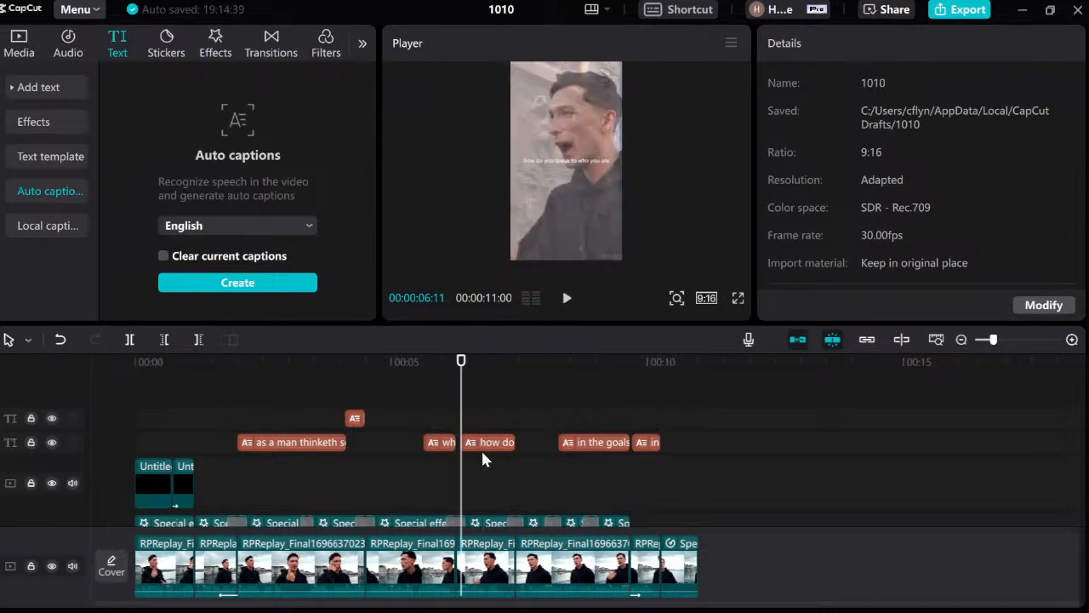
left_click(482, 459)
left_click(472, 442)
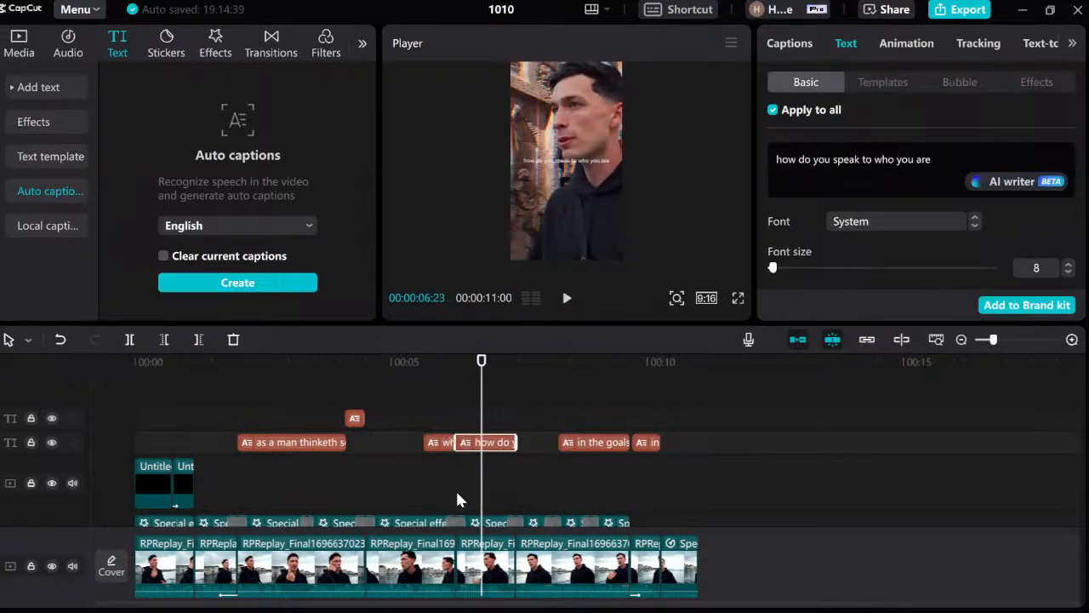
Play the remaining captions to near the end of the video, then return to the beginning to review the opening.
left_click(457, 500)
key("space")
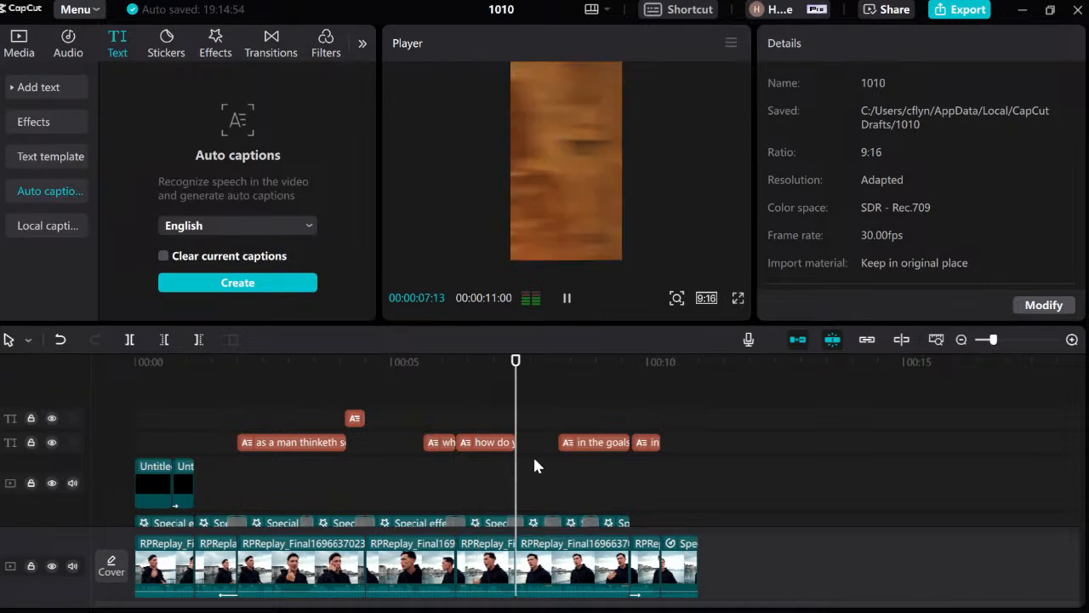
key("space")
left_click(558, 463)
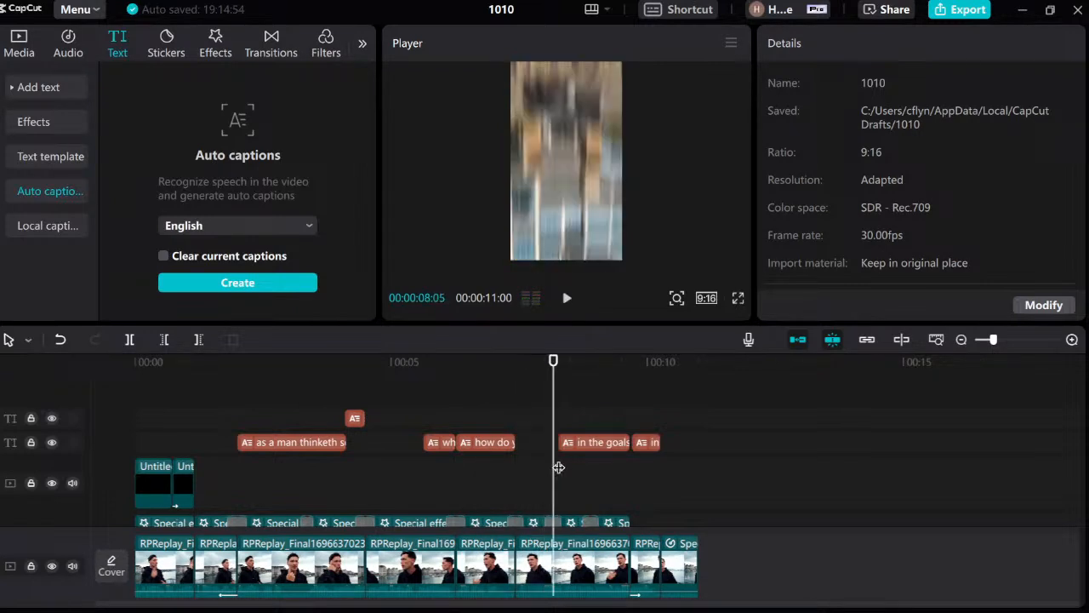
key("space")
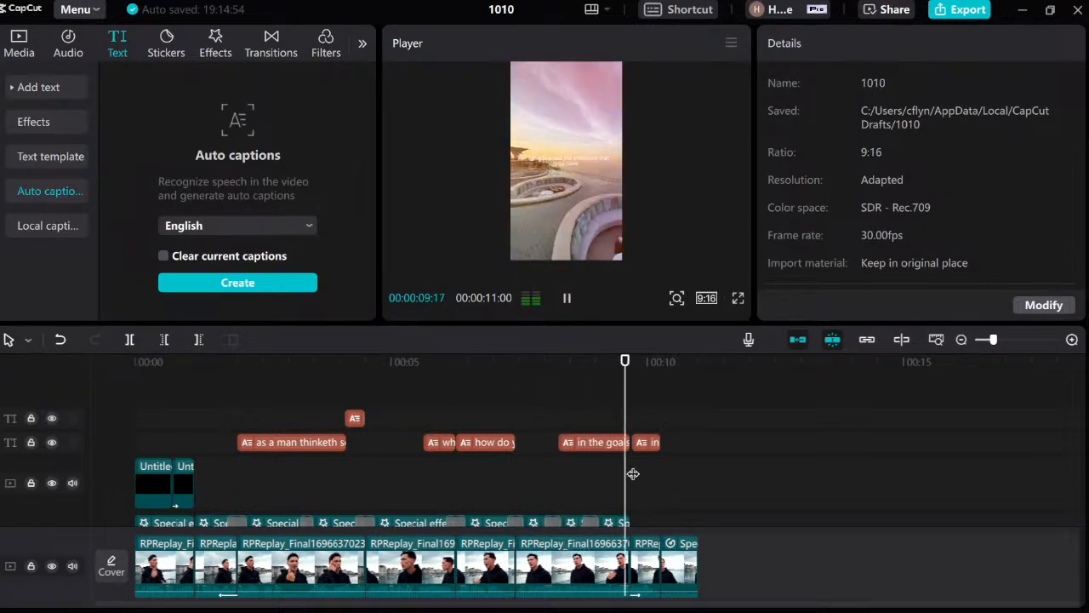
key("space")
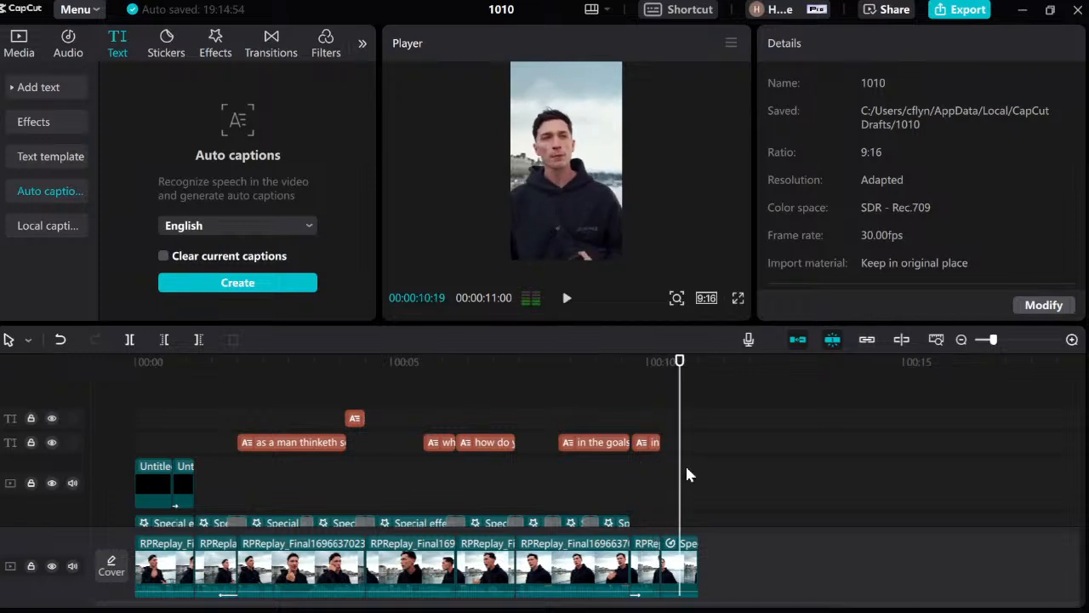
key("Home")
key("space")
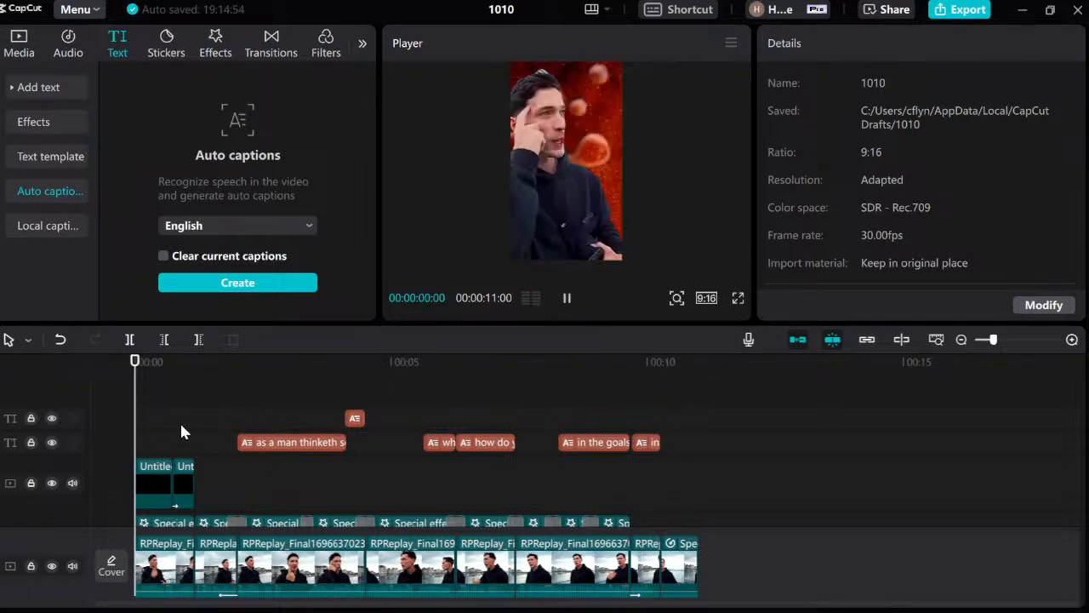
key("space")
Add a white glow to all the remaining captions, with intensity 20 and range 30.
left_click(279, 418)
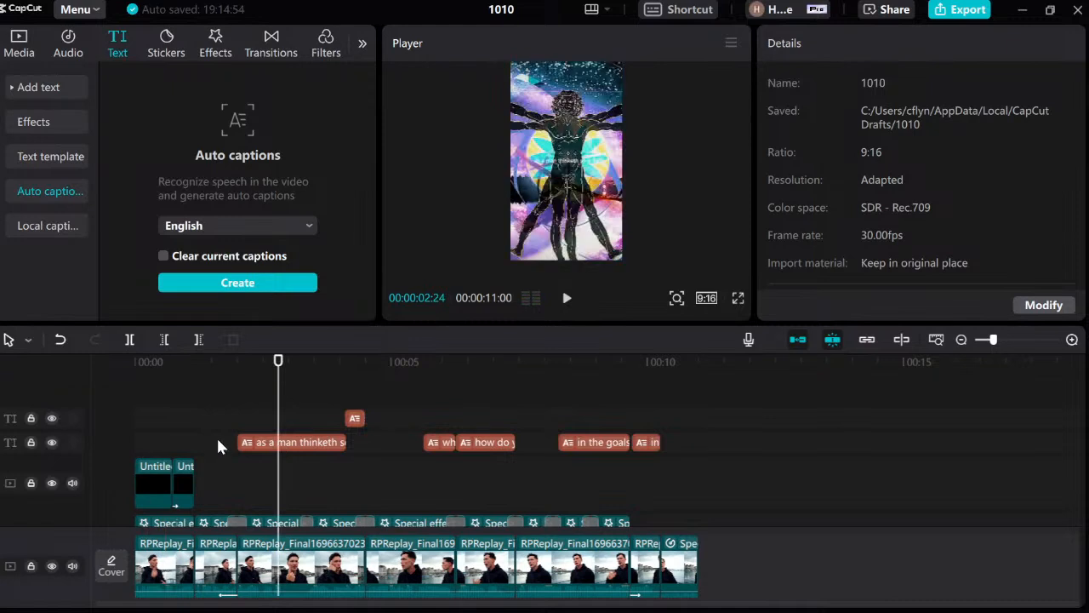
left_click_drag(217, 441, 671, 417)
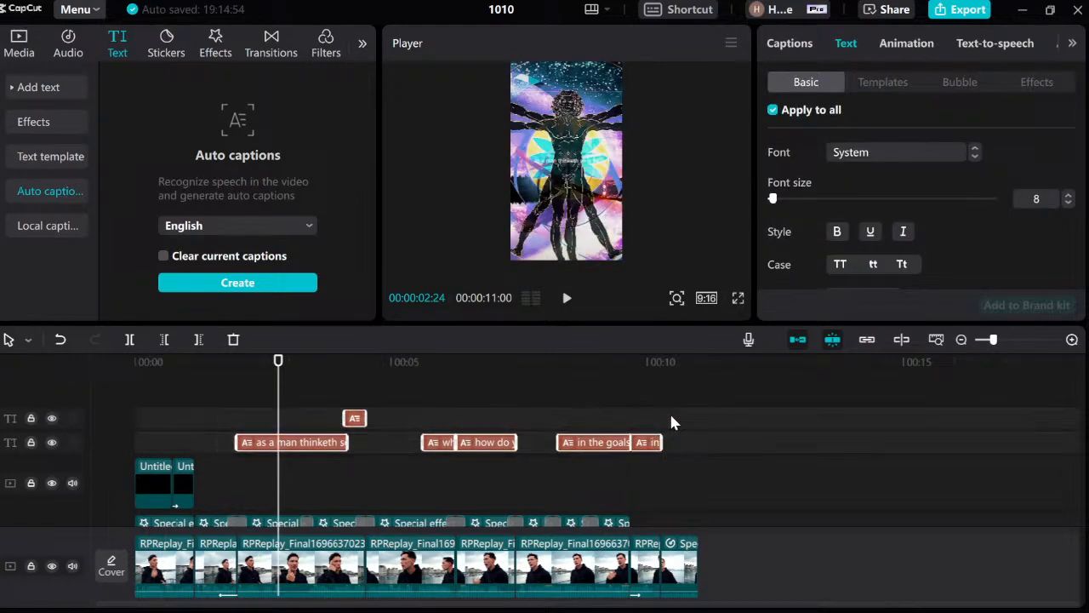
scroll(882, 161, "down", 5)
scroll(882, 223, "down", 10)
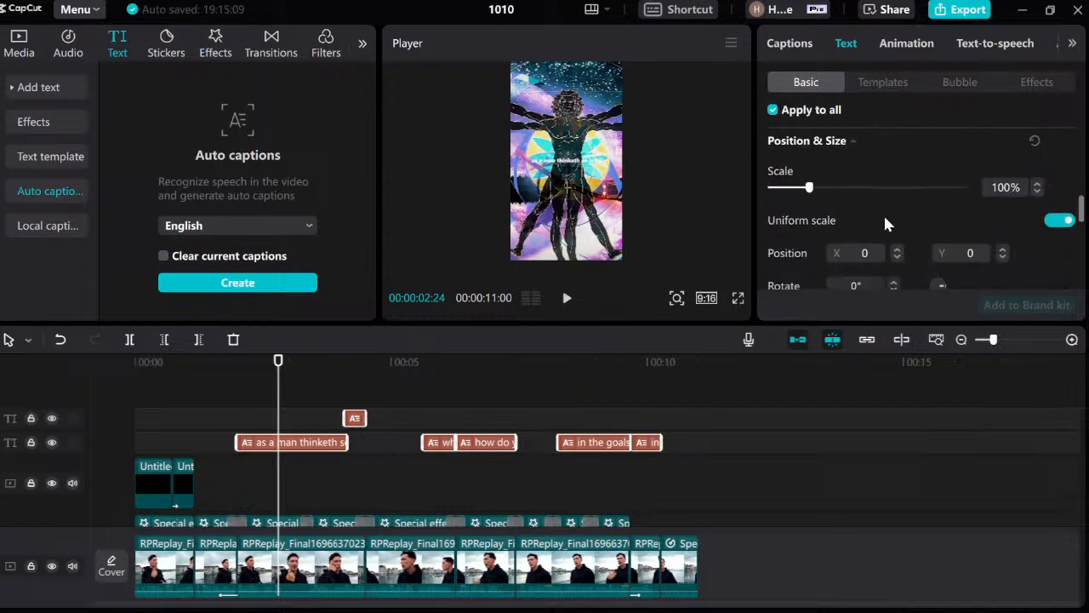
left_click(773, 156)
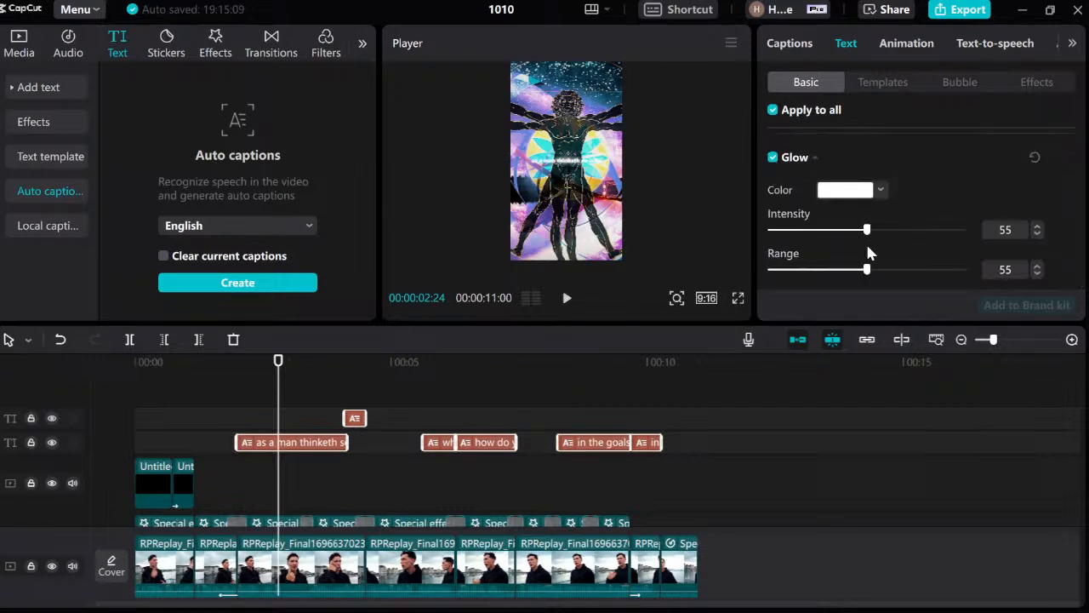
left_click_drag(866, 229, 796, 232)
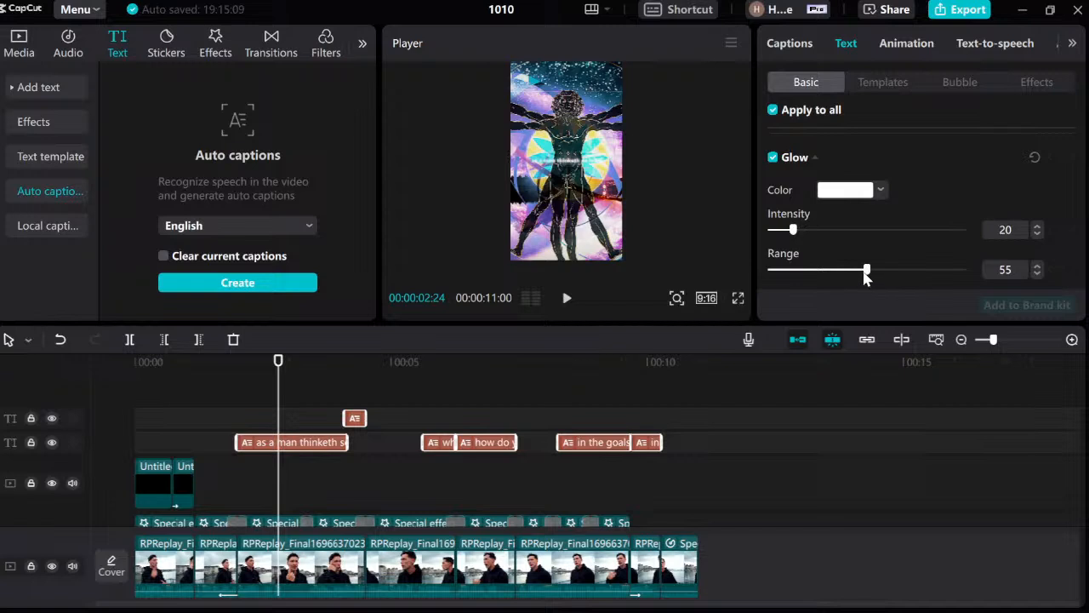
left_click_drag(866, 272, 815, 272)
scroll(855, 226, "down", 2)
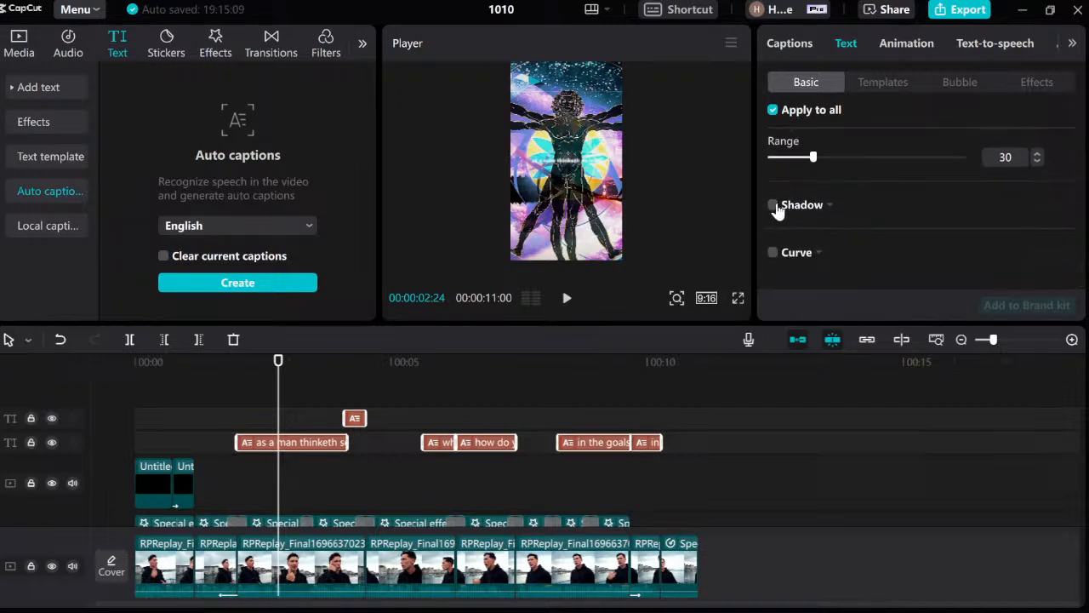
Add a black shadow to all the captions, with opacity at 100% and blurriness reduced to its minimum.
left_click(773, 205)
left_click_drag(918, 277, 961, 277)
scroll(855, 263, "down", 1)
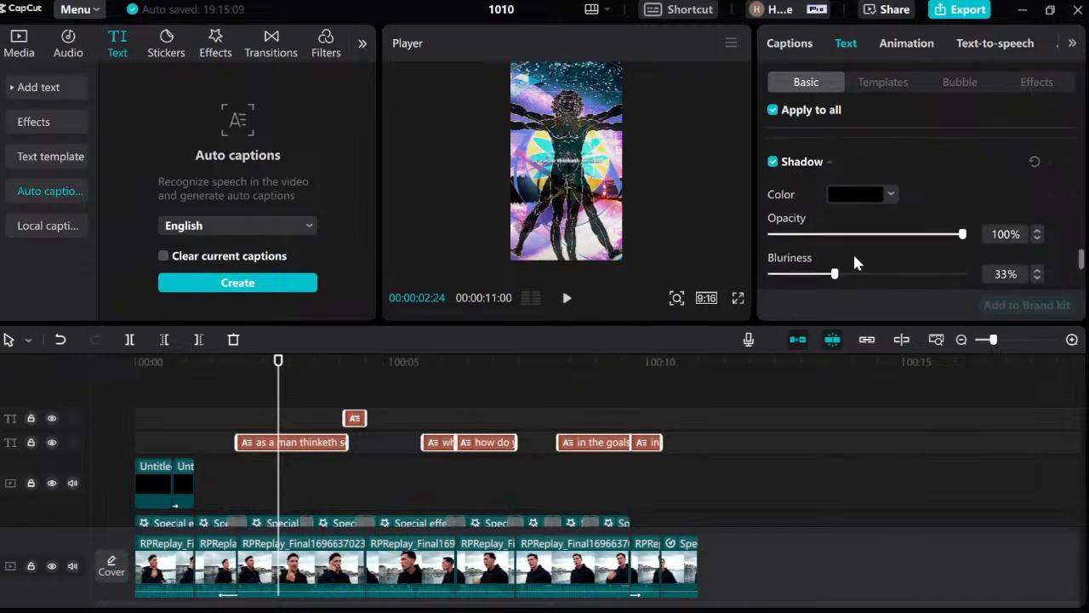
left_click_drag(834, 274, 767, 273)
Preview the styled captions and replay the uncaptioned opening from the beginning to check its spoken words.
left_click(265, 394)
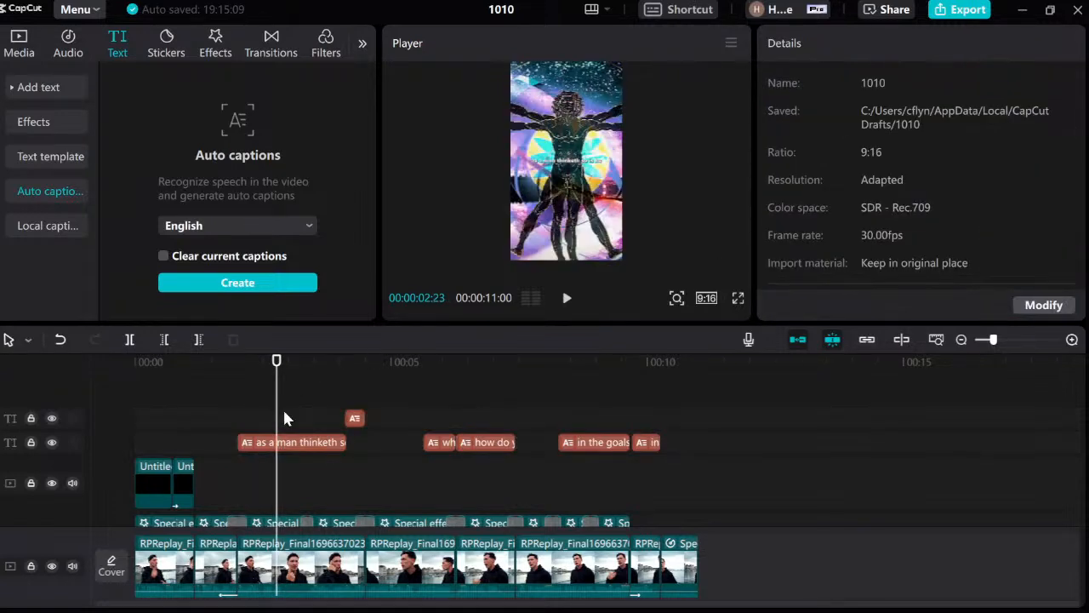
key("space")
left_click(266, 412)
left_click_drag(265, 413, 113, 405)
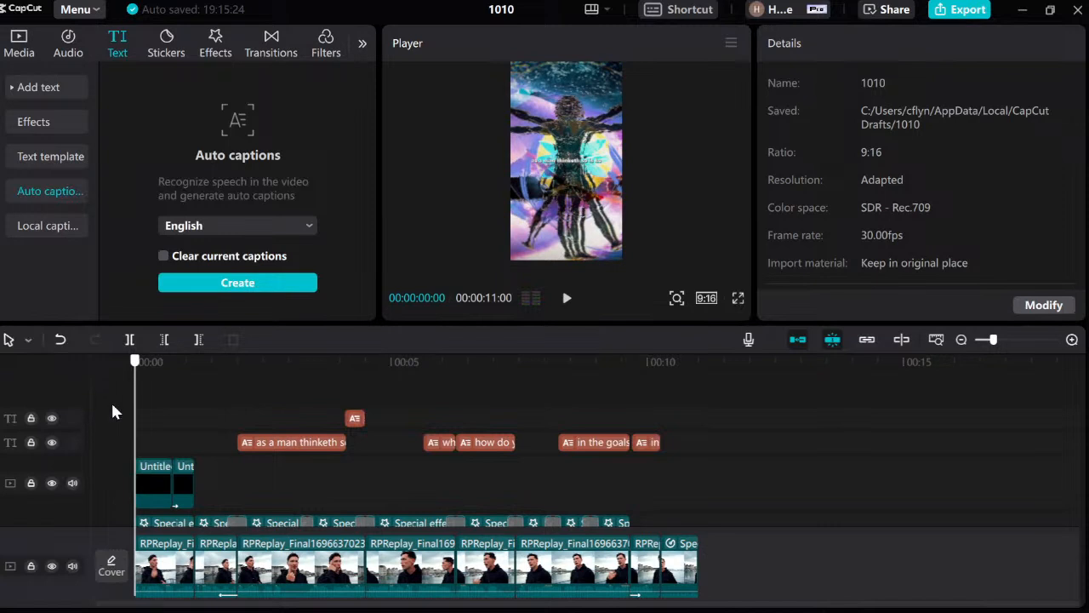
key("space")
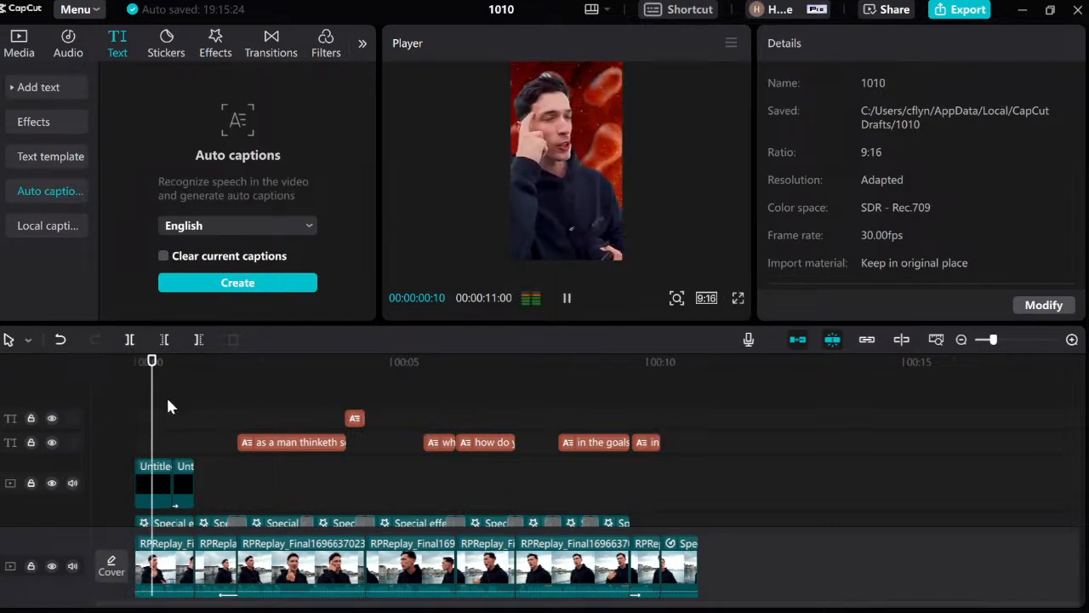
key("space")
left_click_drag(172, 409, 132, 417)
key("space")
key("space")
Add a default text at the start of the timeline reading "BECAUSE IT / ALL STARTS / HERE" on three lines.
left_click(79, 93)
left_click(172, 156)
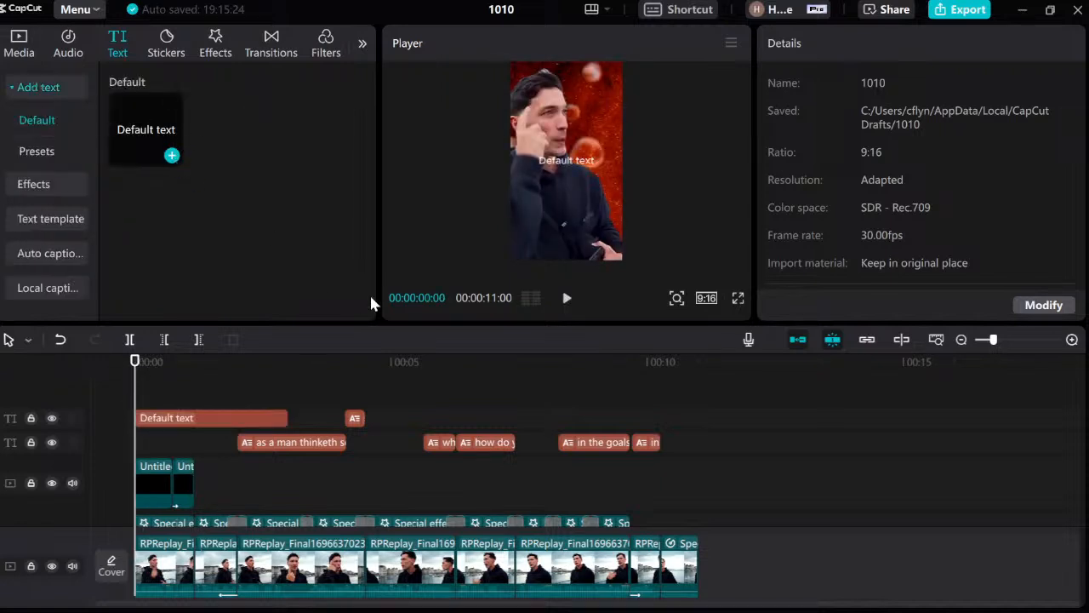
left_click_drag(831, 116, 770, 119)
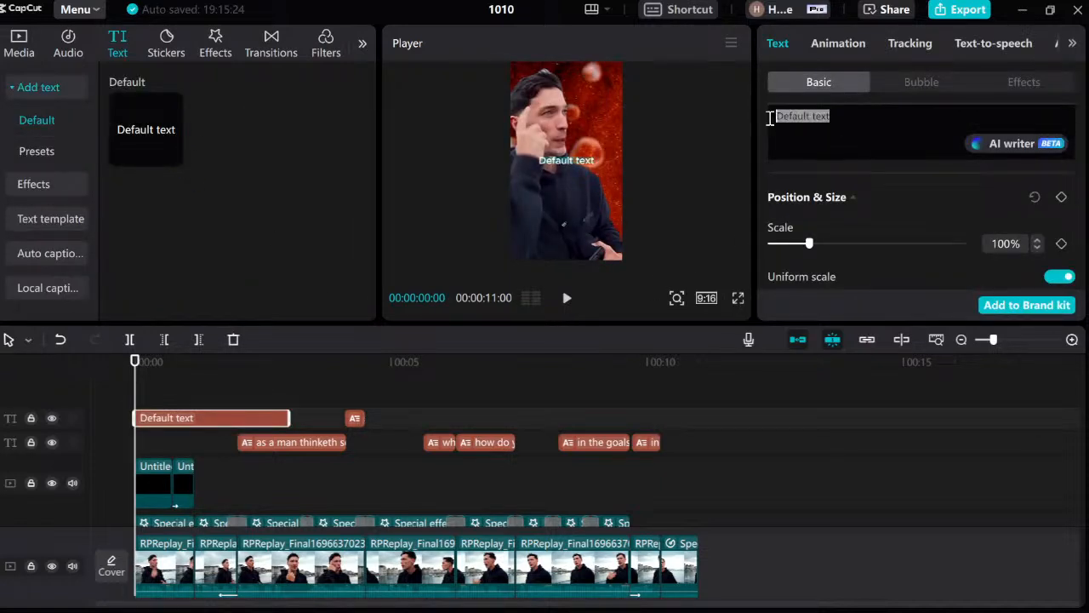
key("BackSpace")
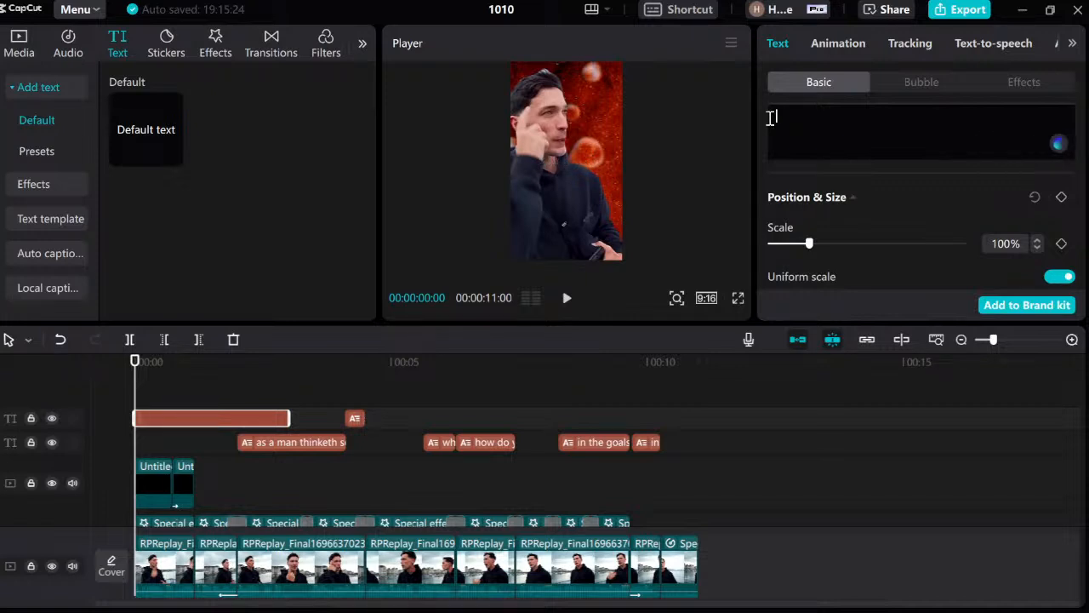
type("BECAUSE")
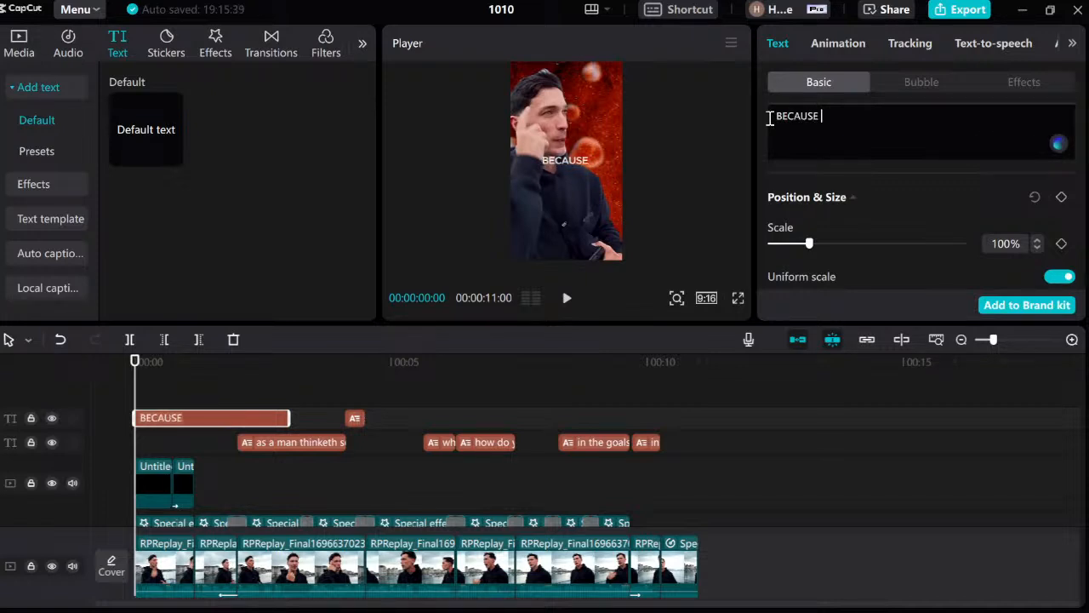
type(" IT")
key("Return")
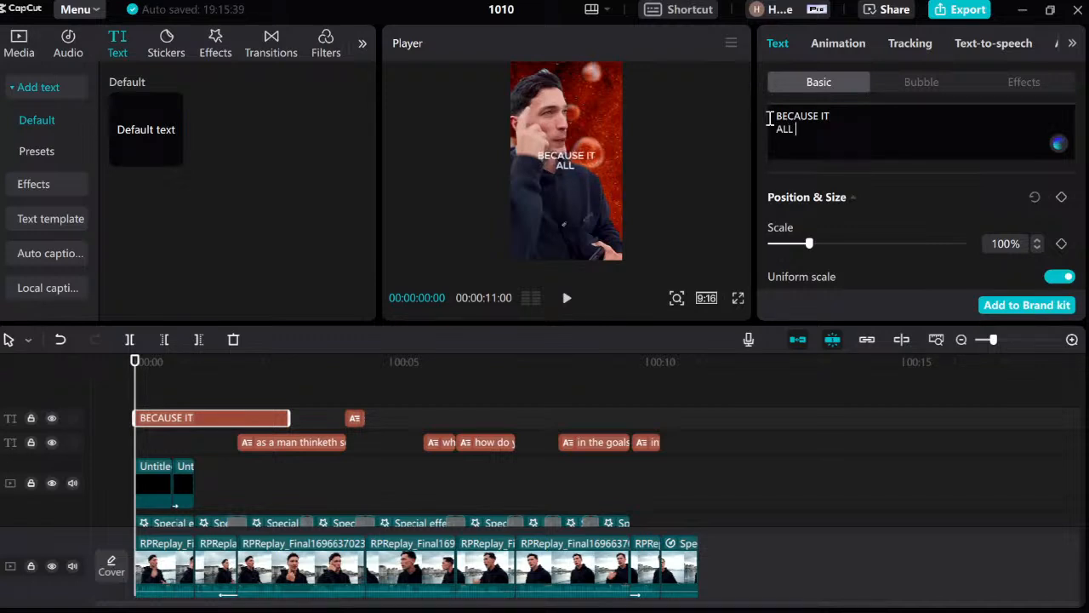
type("ALL STARTS")
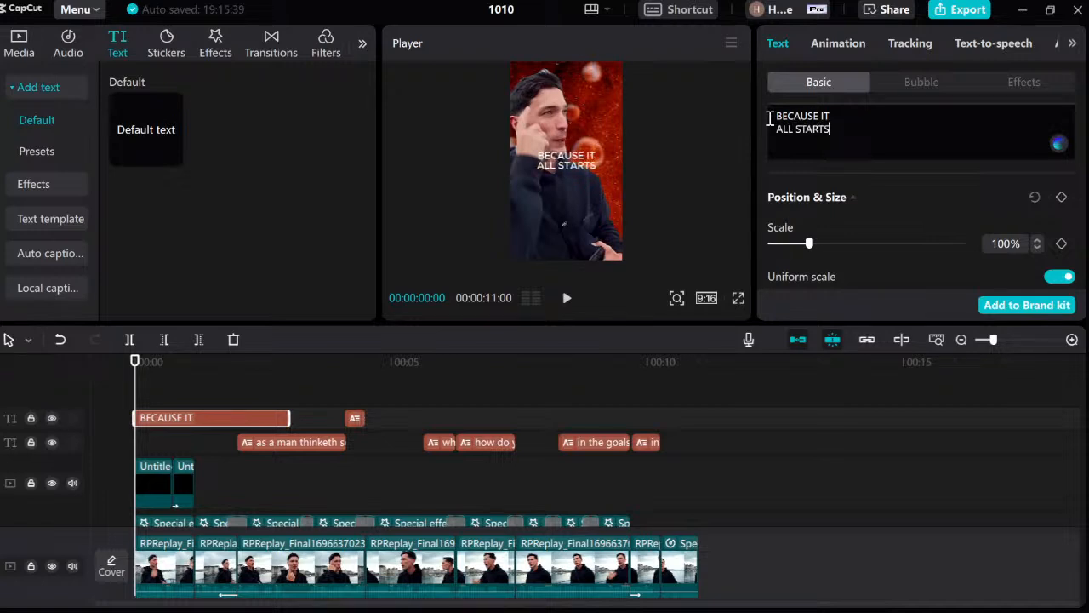
key("Return")
type("HERE")
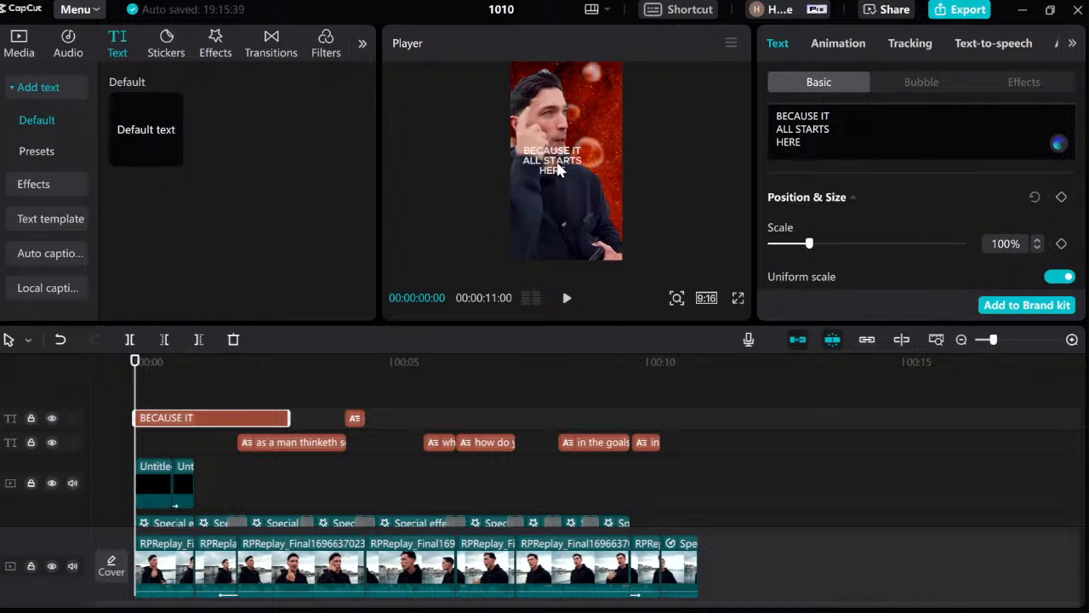
Set the opening text's font to Segoe UI Black and give it a black shadow with 100% opacity.
scroll(942, 218, "up", 10)
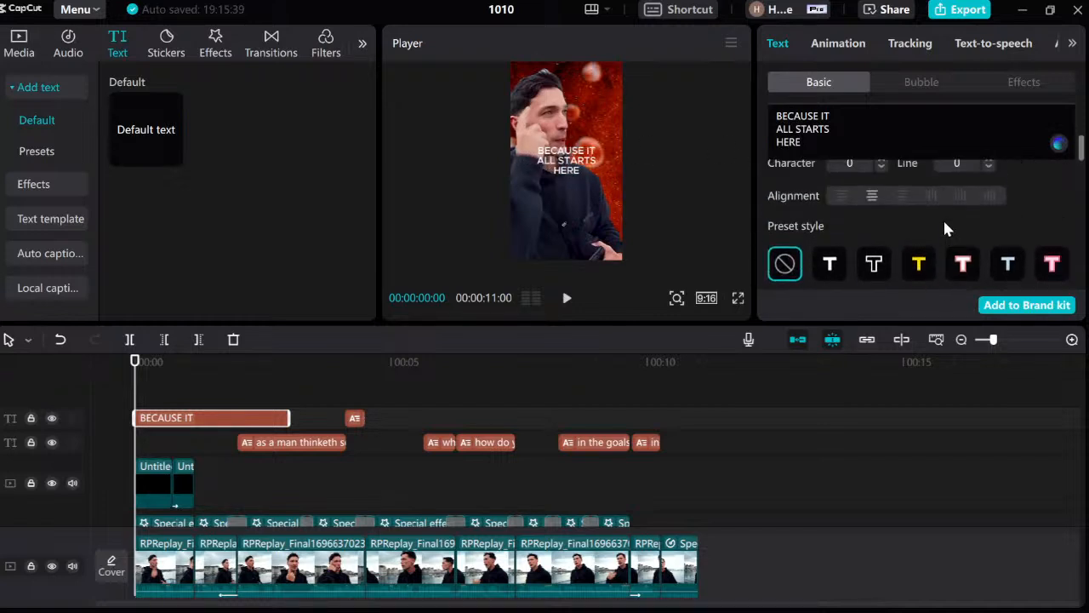
scroll(894, 187, "up", 2)
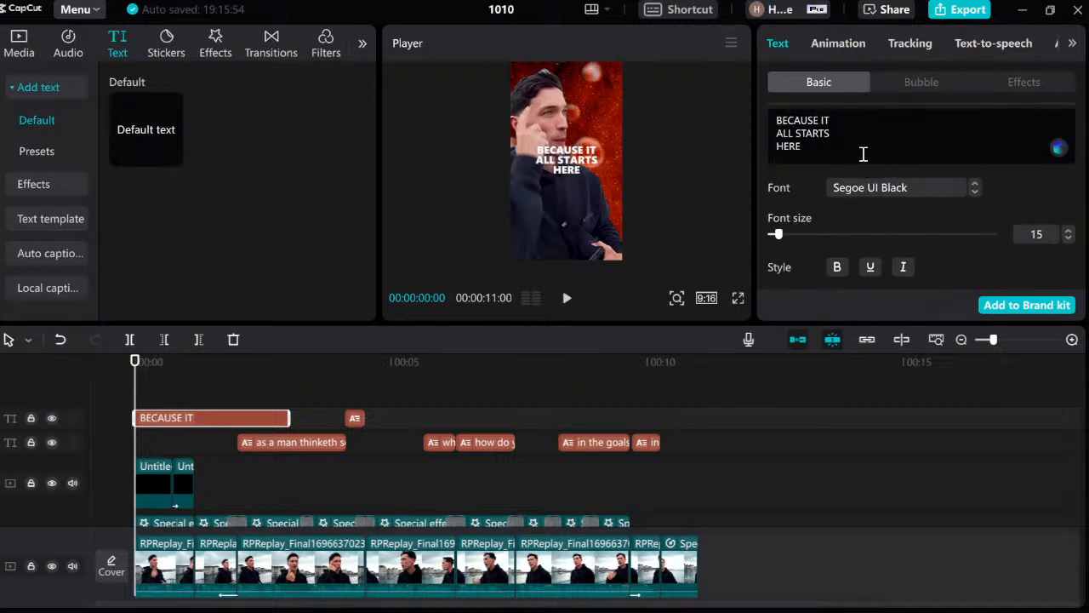
scroll(932, 198, "down", 10)
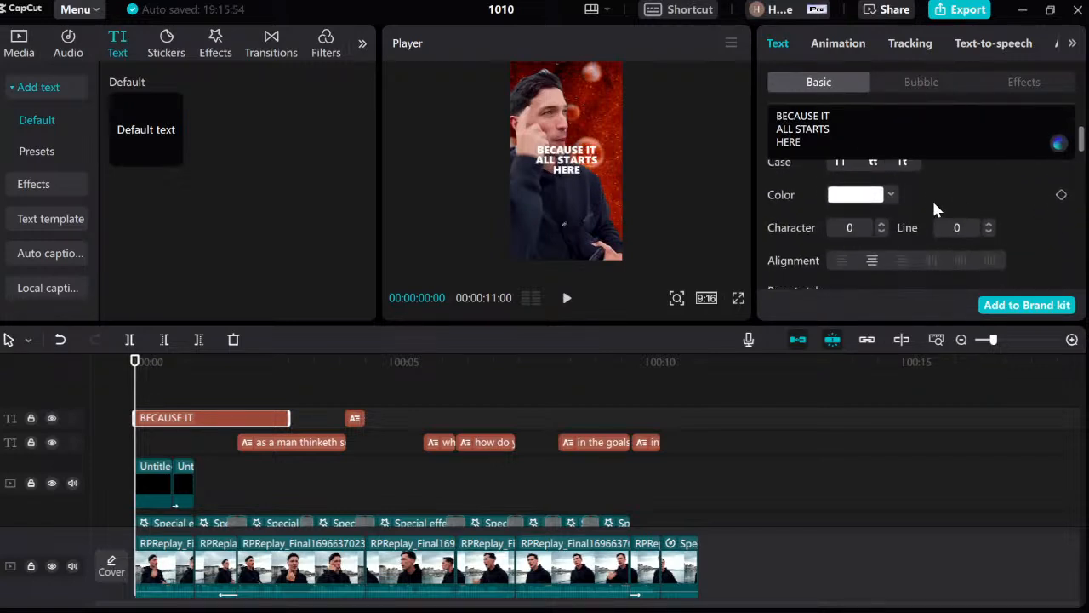
scroll(858, 219, "down", 5)
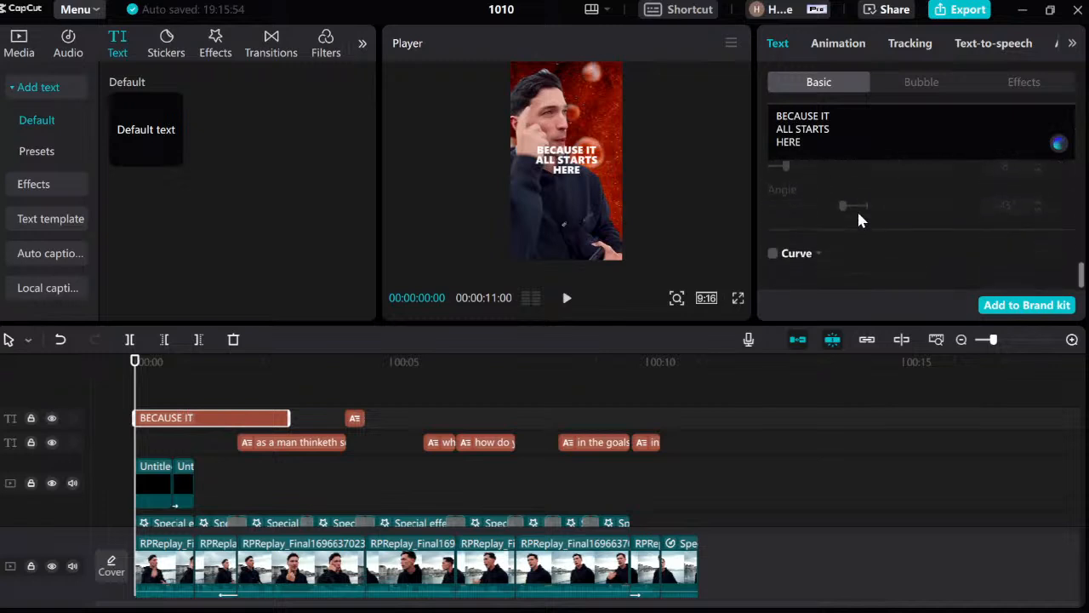
scroll(791, 238, "up", 4)
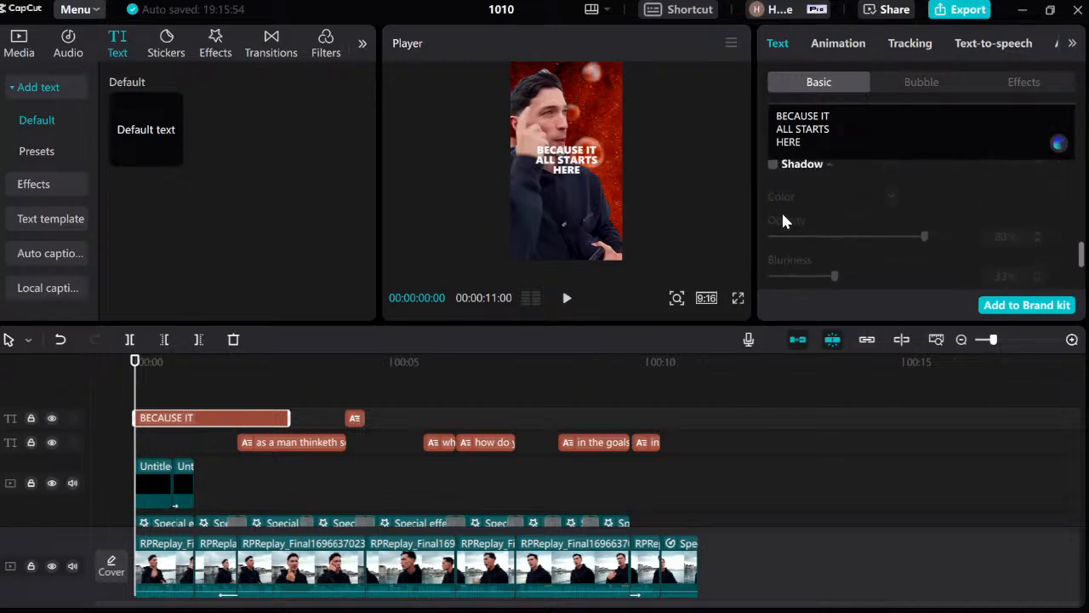
scroll(965, 264, "down", 3)
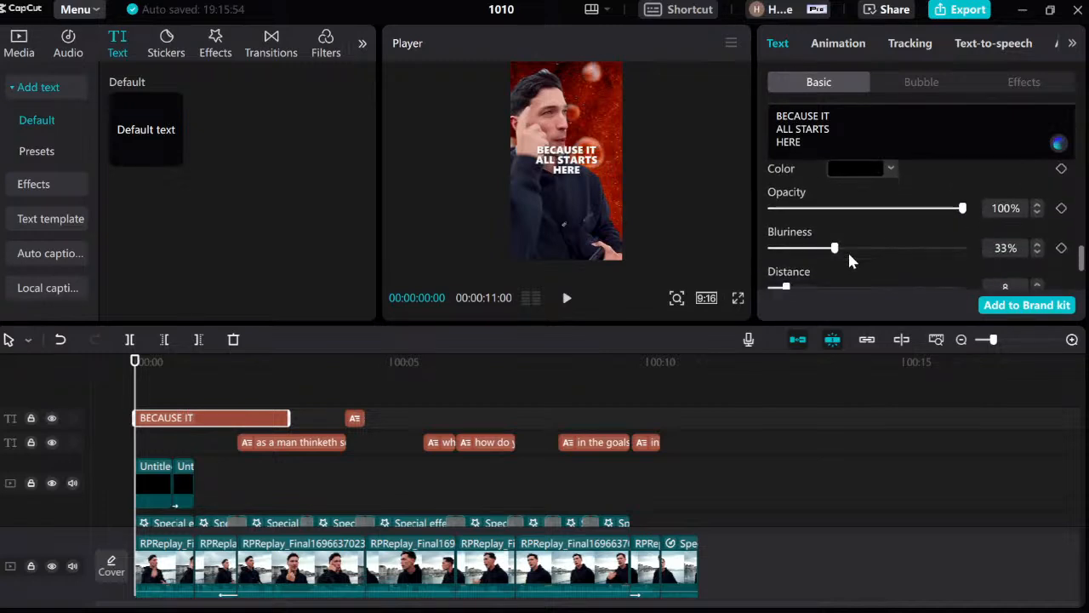
Add a white glow to the opening text, with intensity 20 and range 30.
scroll(852, 236, "up", 5)
scroll(851, 234, "up", 3)
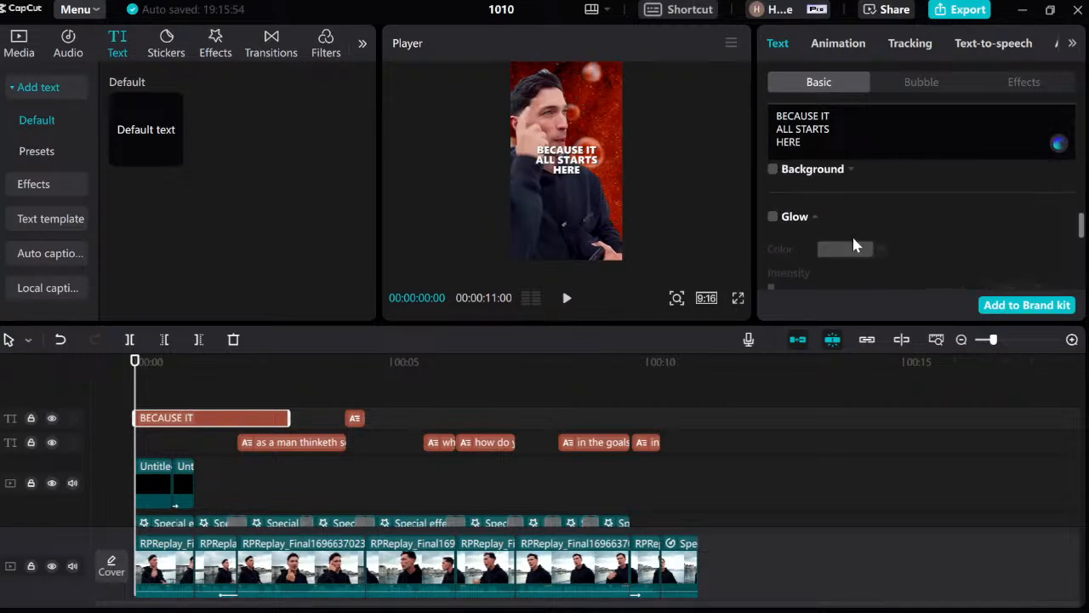
left_click(771, 253)
left_click_drag(865, 266, 814, 243)
scroll(812, 264, "down", 1)
left_click(808, 242)
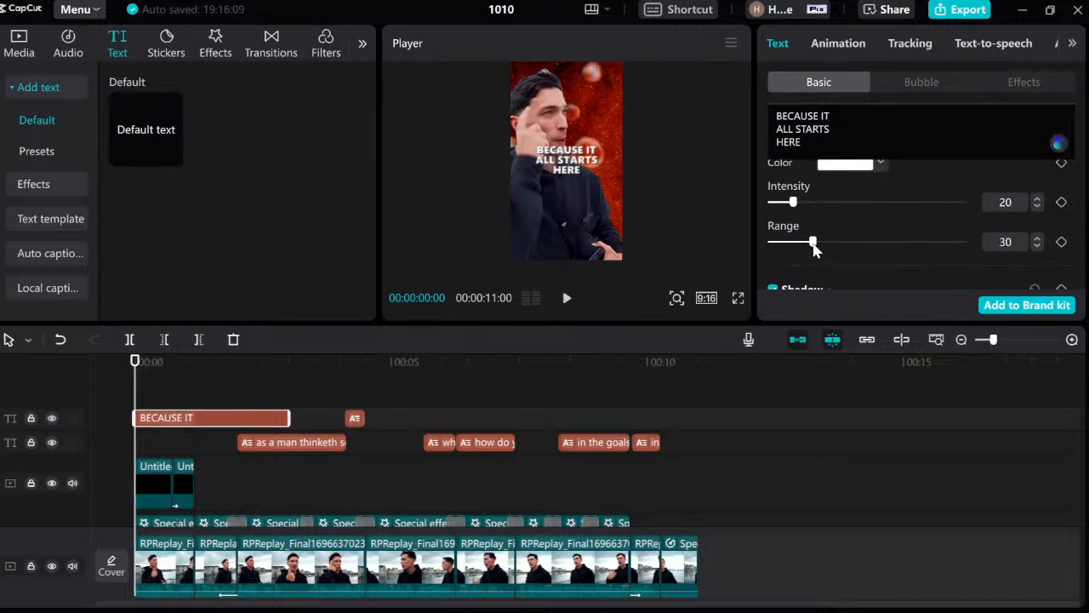
Change the opening text's fill color to yellow.
scroll(876, 247, "up", 10)
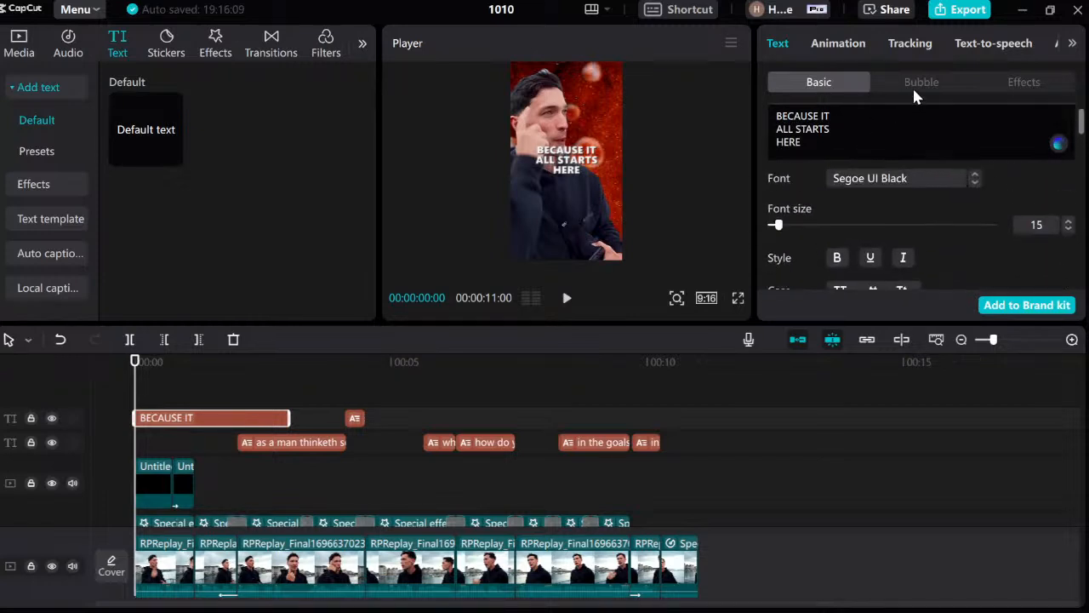
scroll(849, 184, "down", 3)
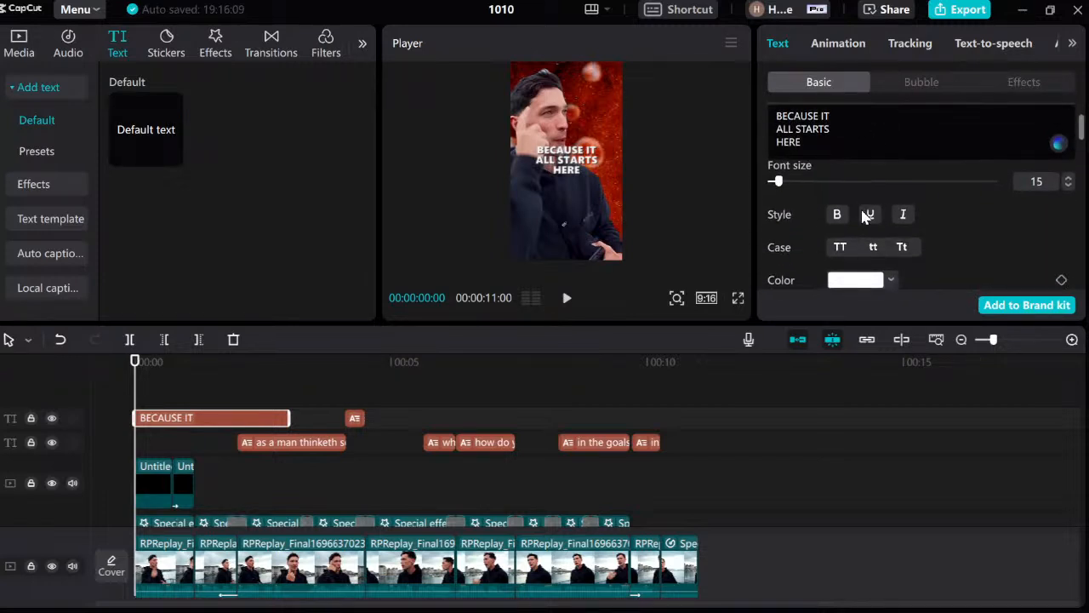
left_click(882, 222)
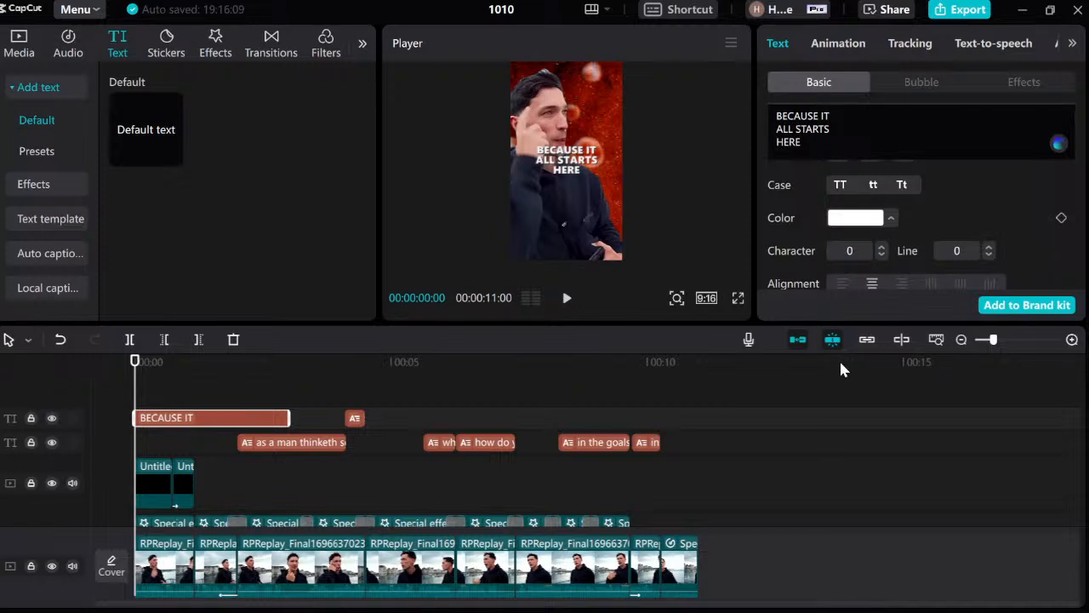
left_click(959, 247)
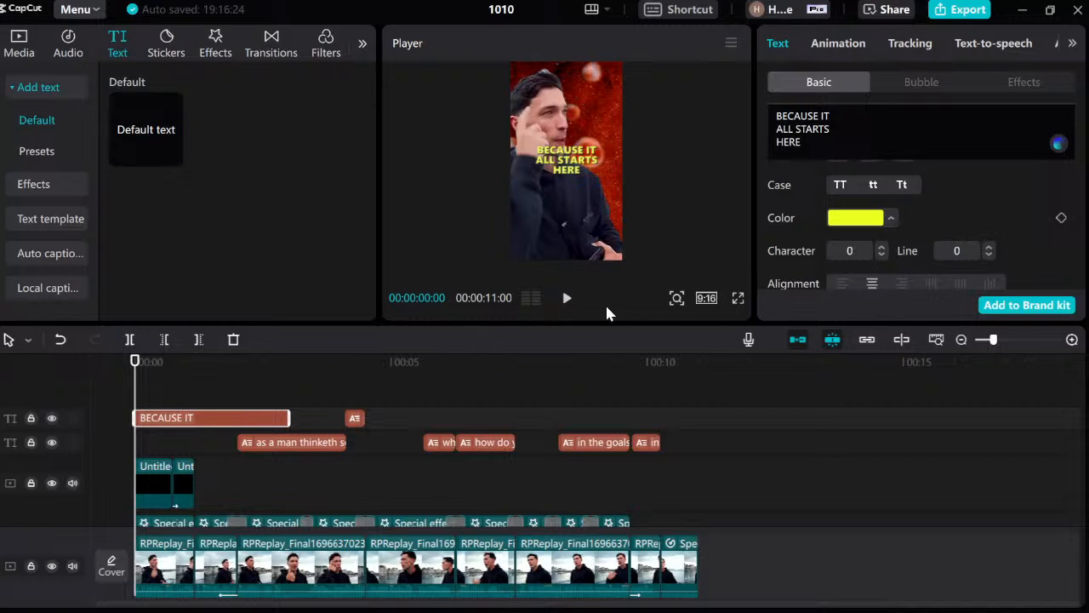
Try the Type 2 entrance animation, settle on Type 1 lasting 0.6 s, and move the opening text slightly lower in the frame.
scroll(990, 211, "up", 4)
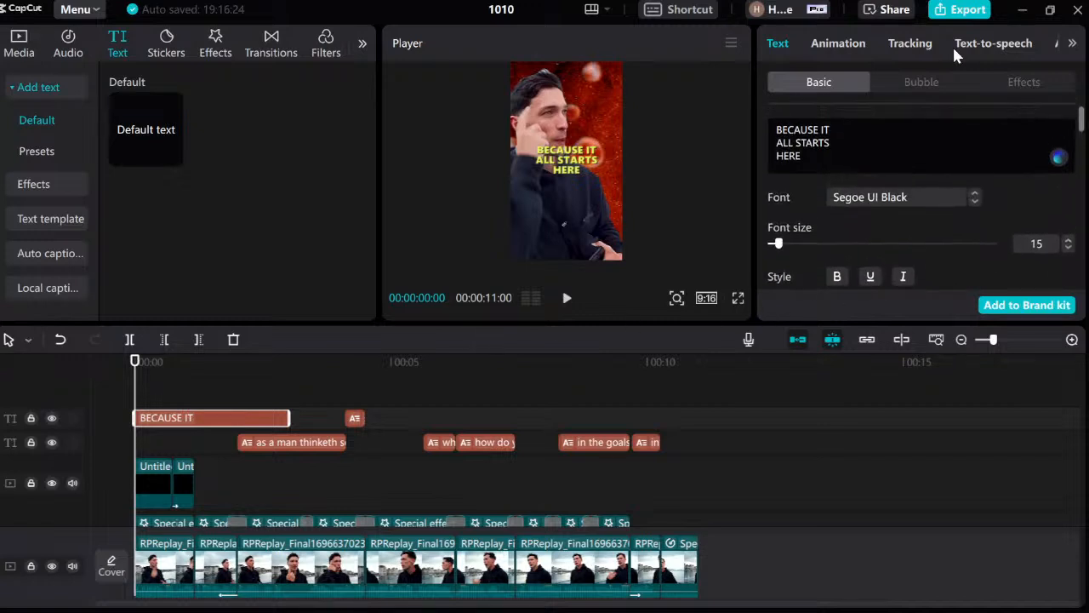
left_click(855, 51)
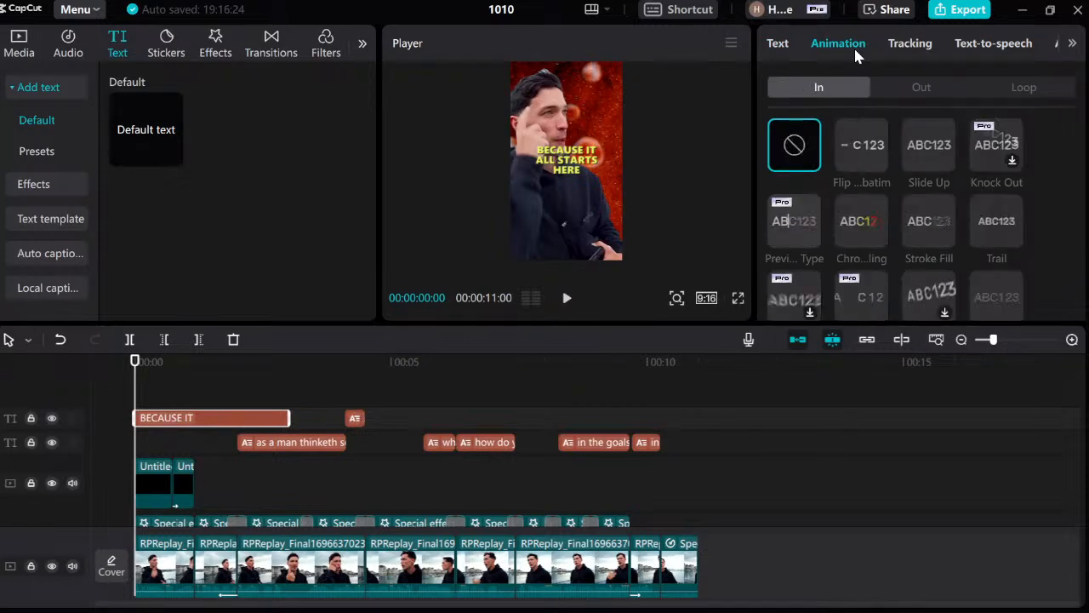
scroll(875, 156, "down", 3)
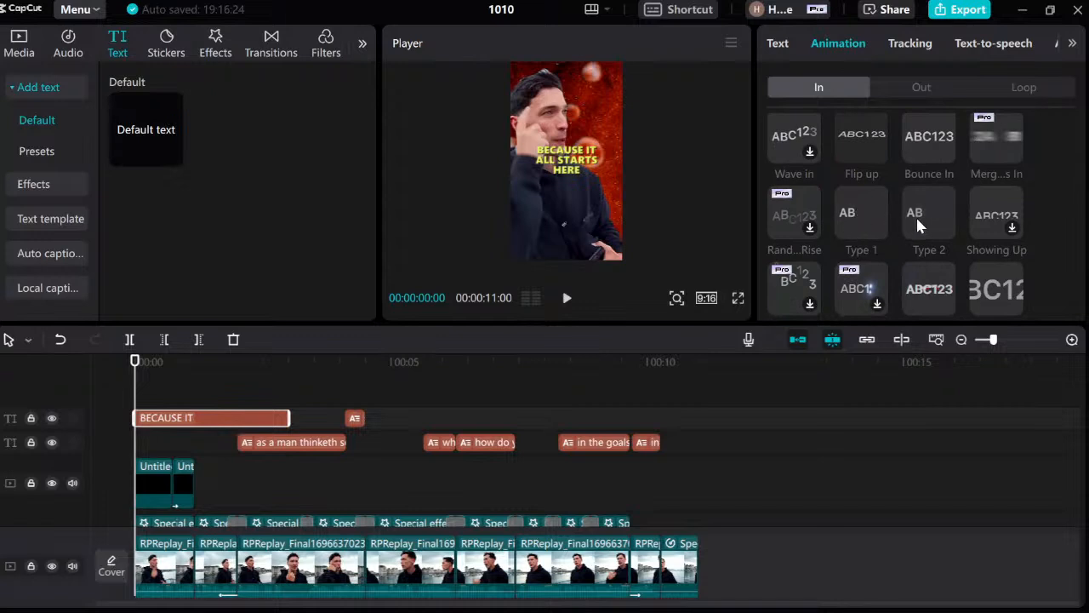
left_click(917, 217)
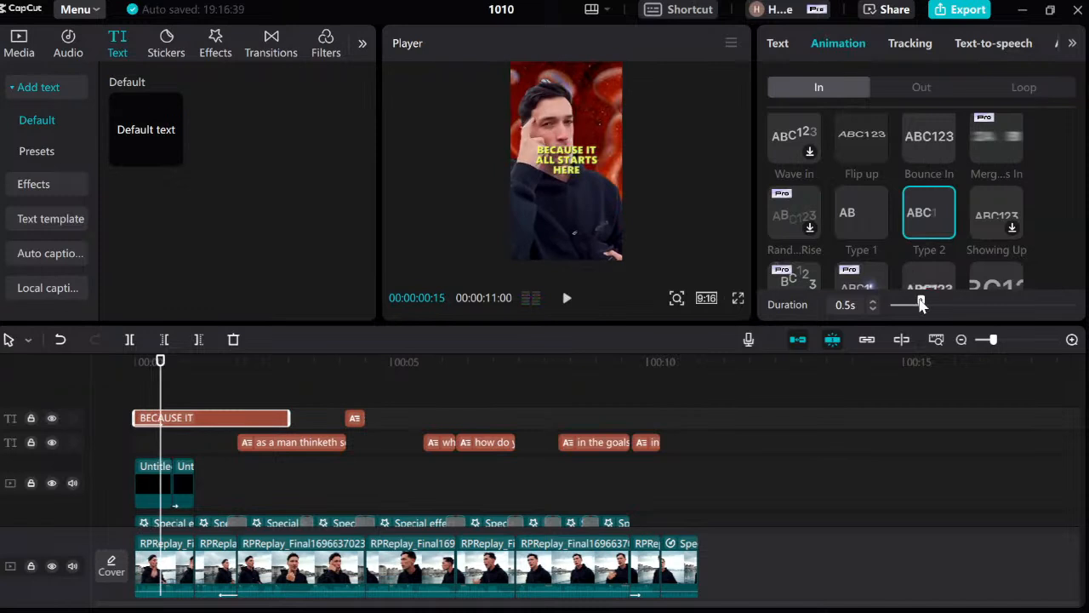
left_click_drag(921, 304, 939, 303)
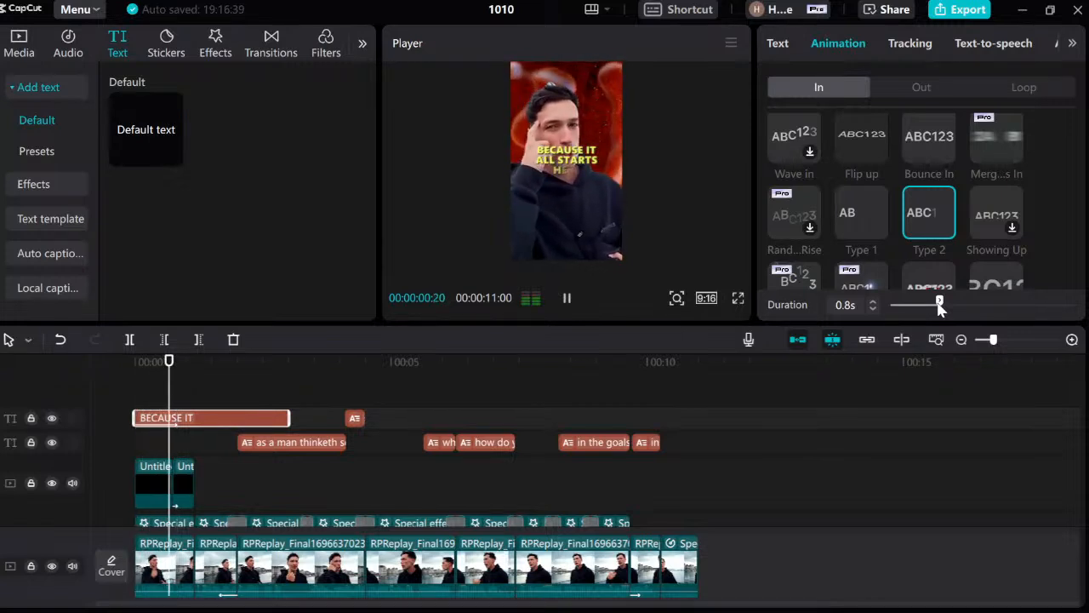
left_click(852, 209)
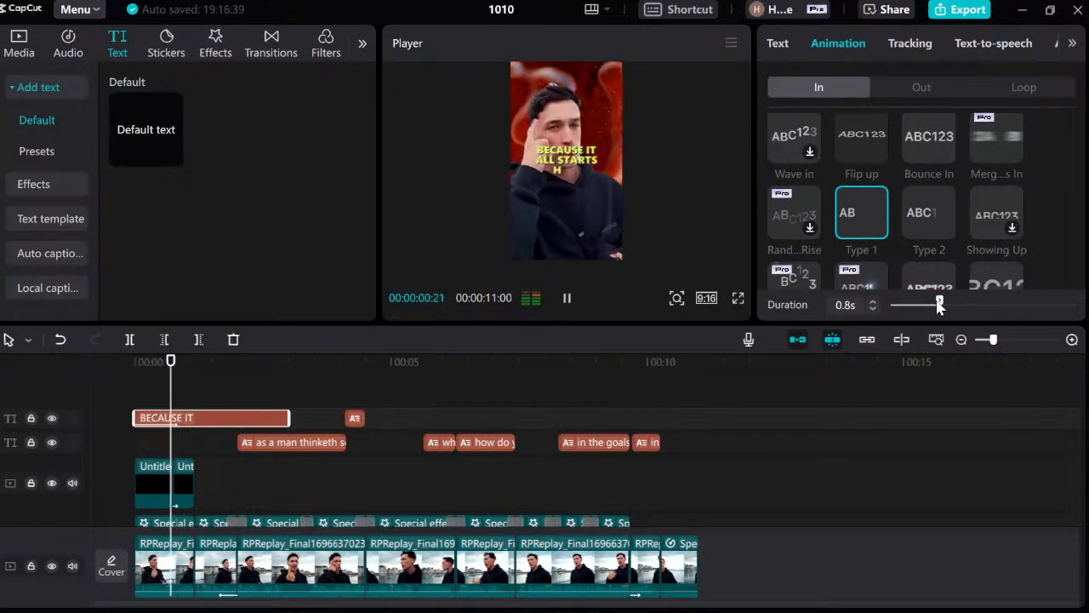
left_click_drag(939, 306, 930, 305)
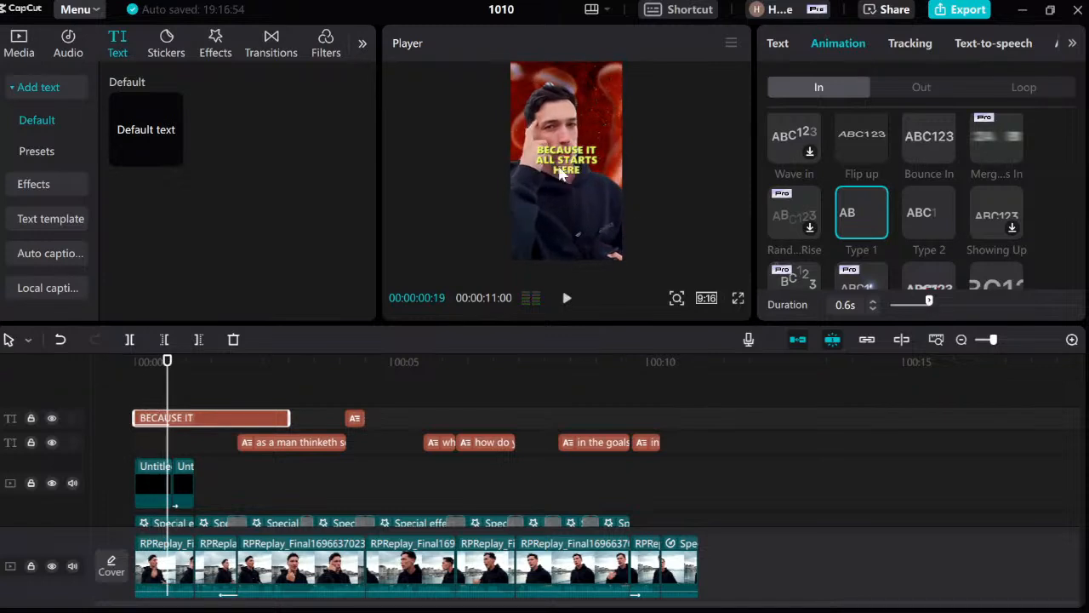
Play the video from the start to check the timing of the animated opening text.
left_click(141, 403)
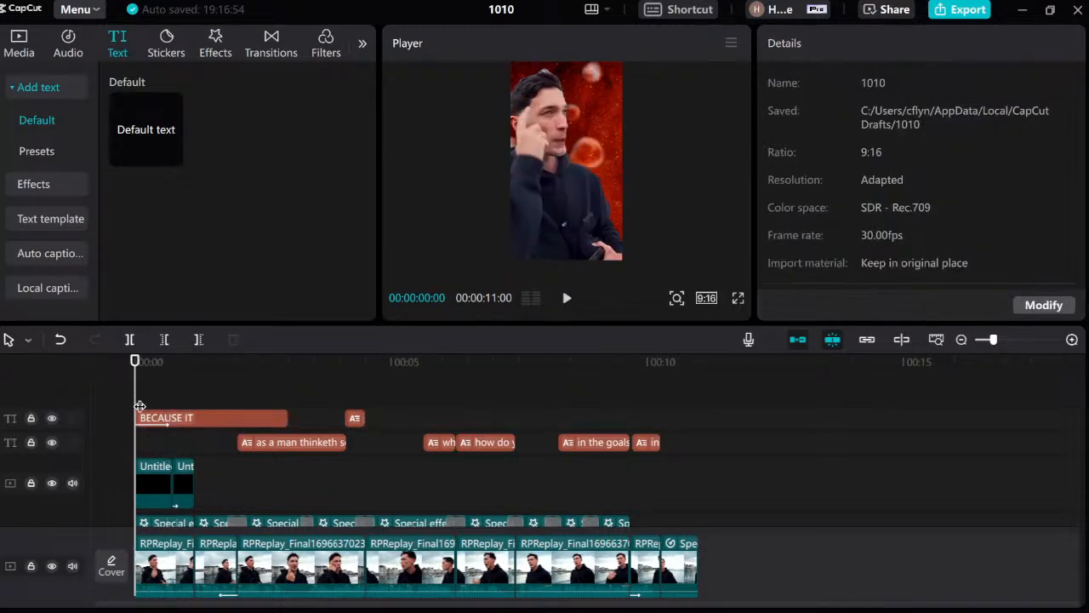
key("space")
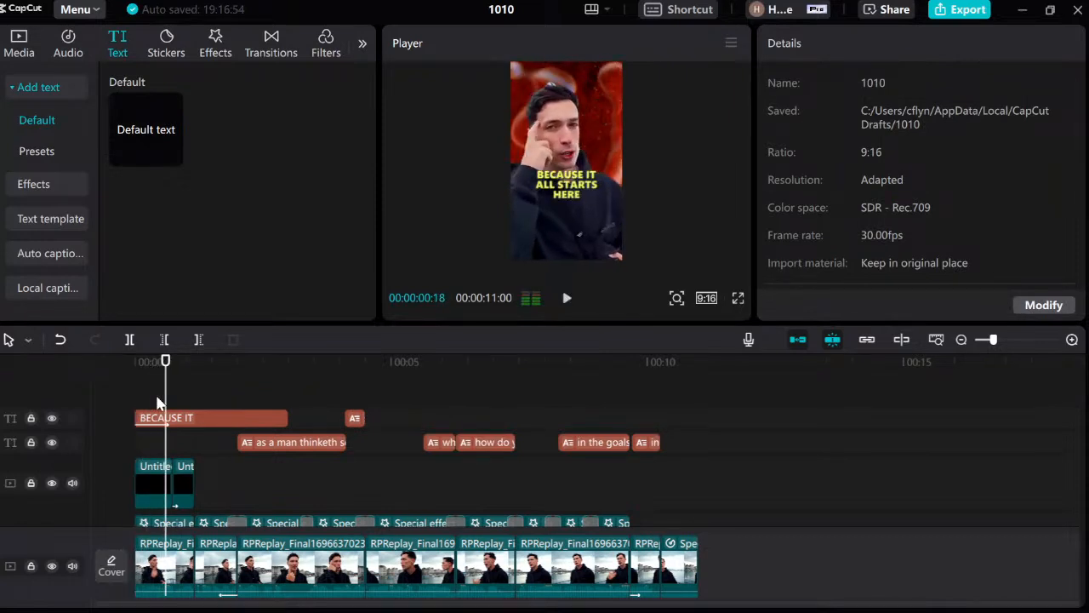
key("space")
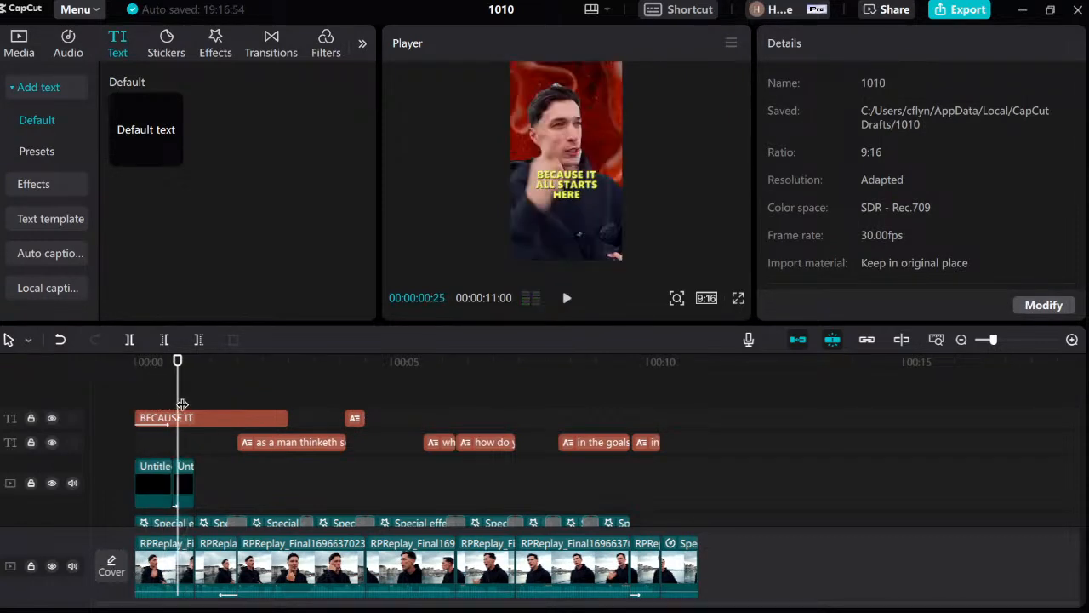
Split the opening text at 00:00:01:05, where the second video clip begins, and delete the part after it.
left_click(190, 405)
left_click(201, 417)
key("ctrl+b")
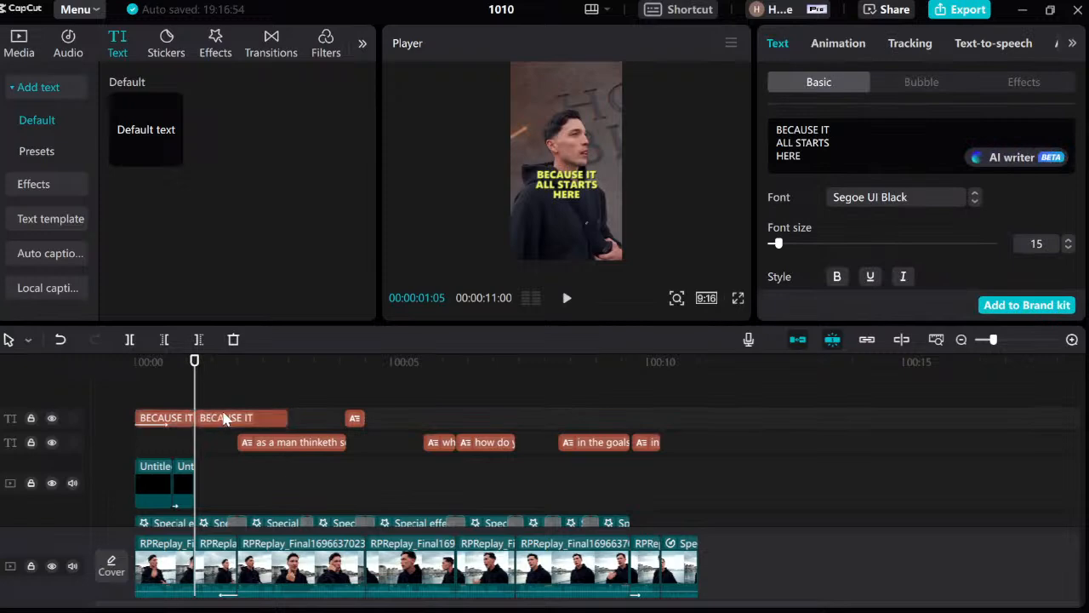
key("Delete")
Duplicate the opening text directly after itself and trim the copy to end at 00:00:02:00, where the next caption starts.
left_click(153, 419)
right_click(160, 418)
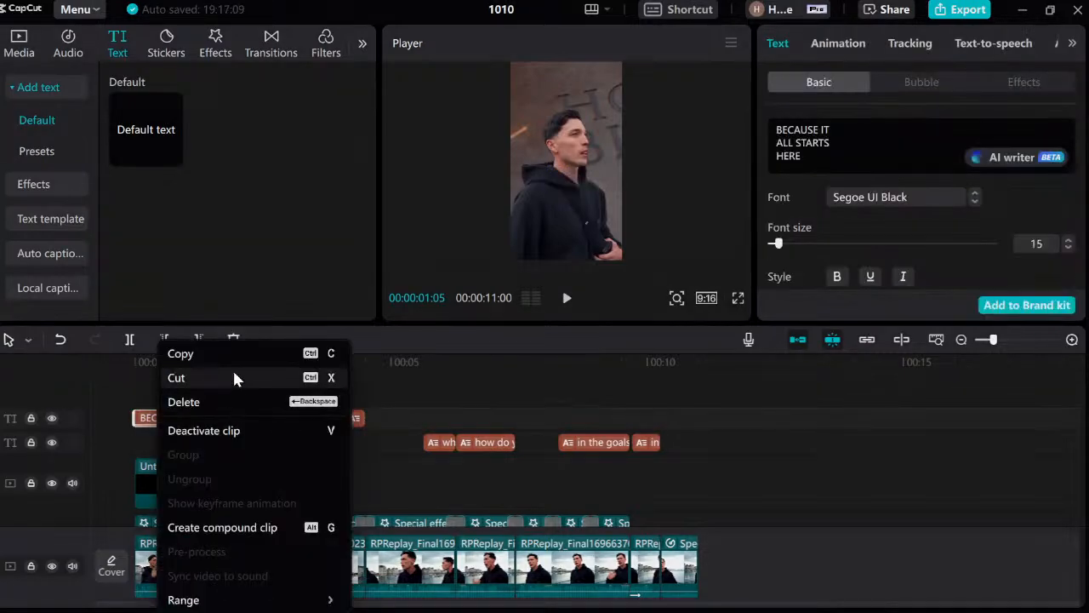
left_click(232, 354)
right_click(220, 417)
left_click(244, 429)
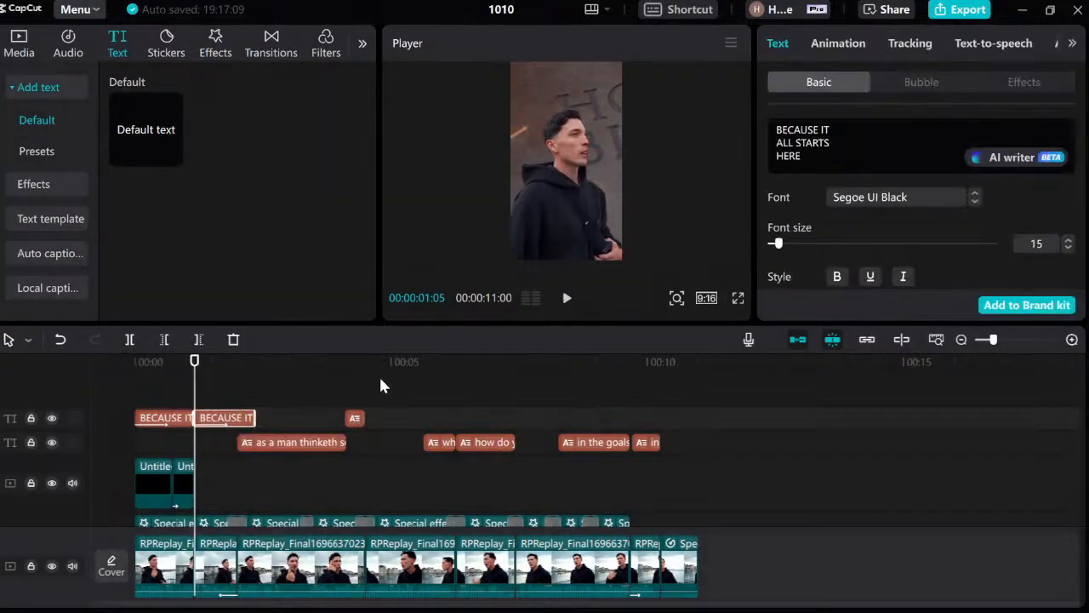
left_click_drag(253, 417, 238, 417)
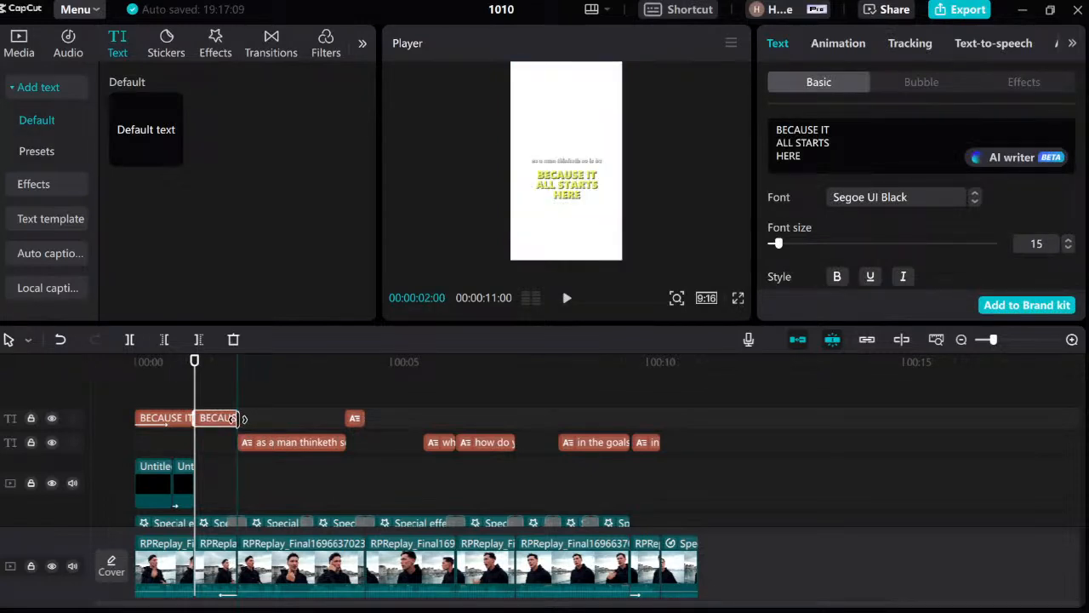
Replace the copied text's wording with "THE BIBLE / SAYS IT" on two lines.
left_click_drag(847, 148, 753, 108)
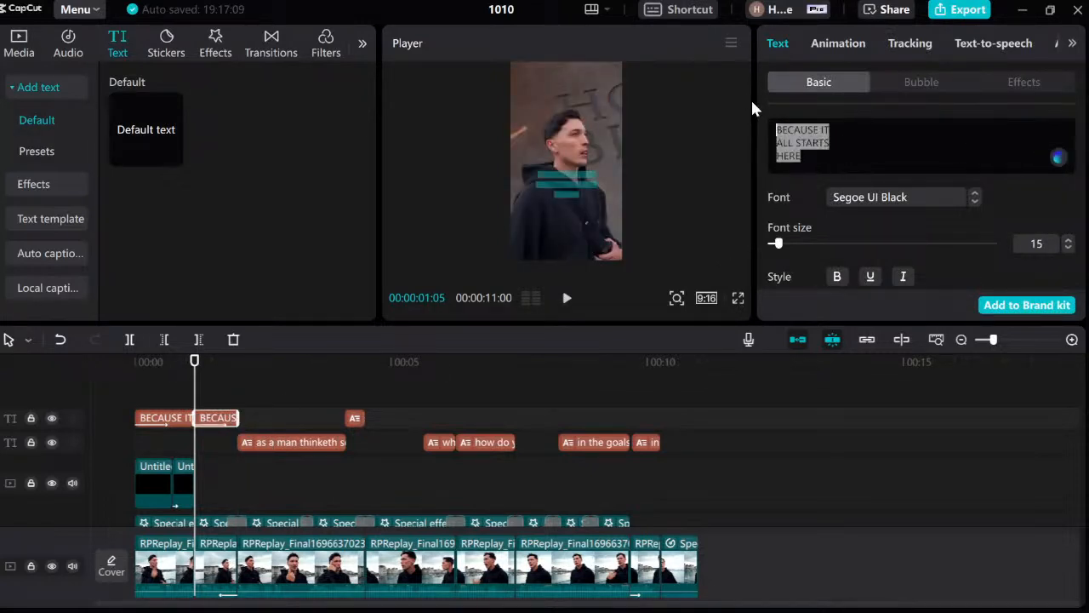
type("THE BIBLE")
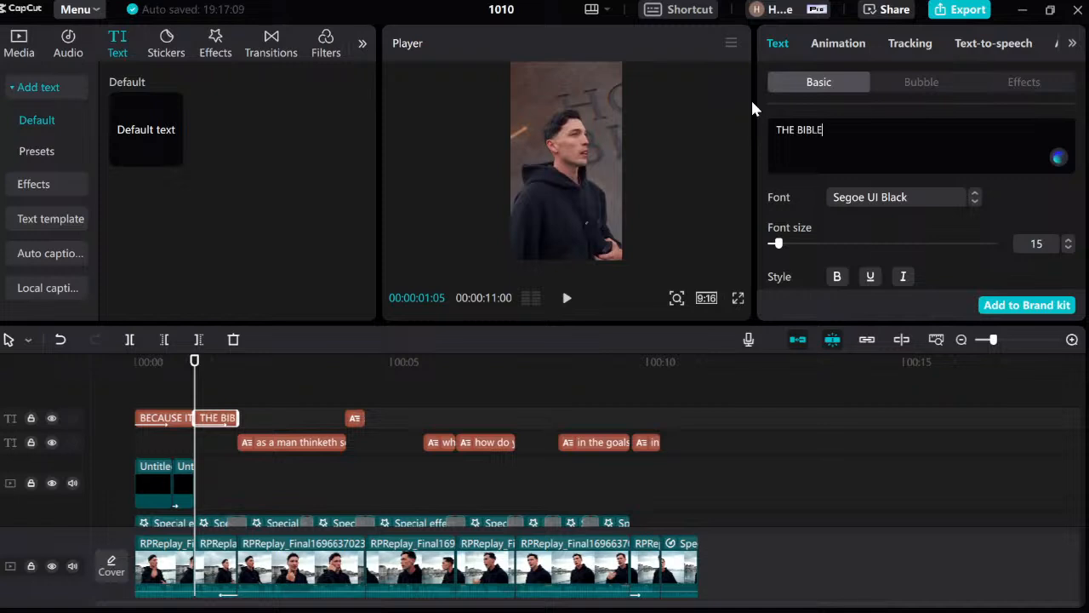
key("Return")
type("SAYS IT")
Replay the second text's section up to the next caption to check its typing animation against the spoken words.
key("space")
key("space")
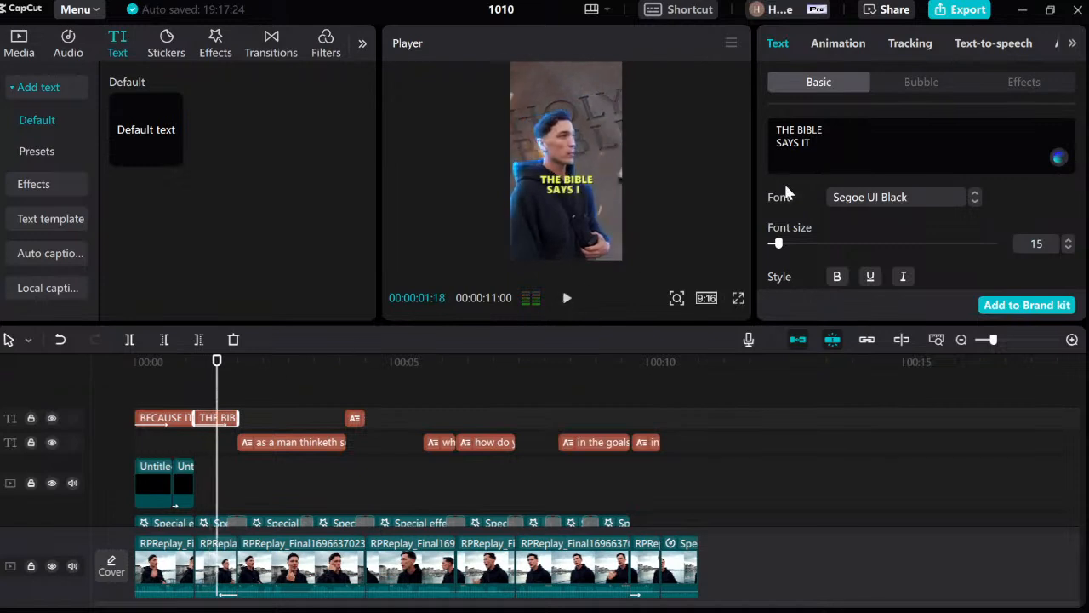
key("space")
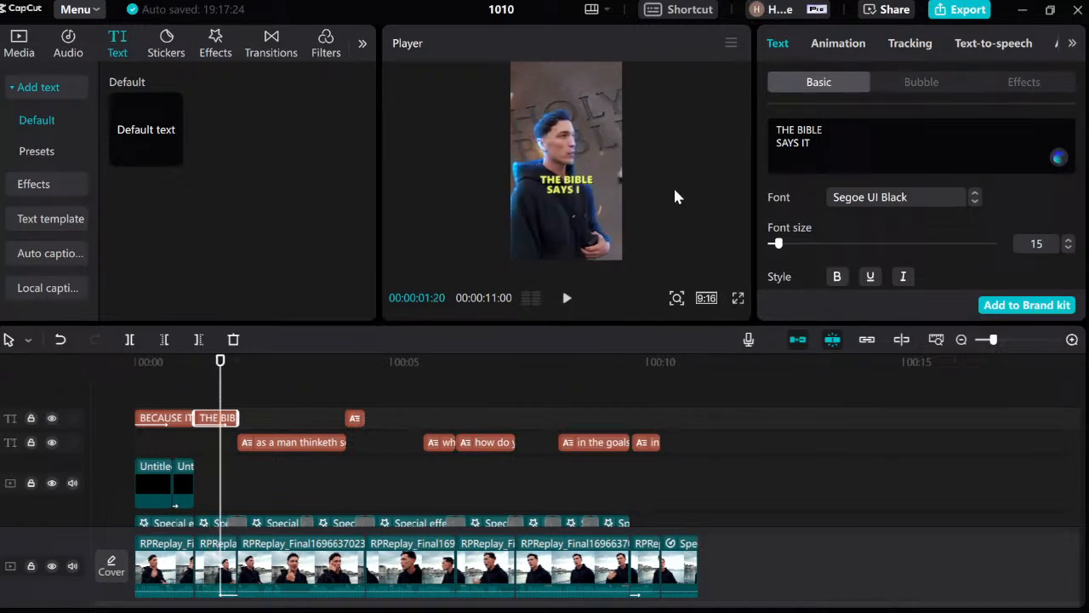
key("space")
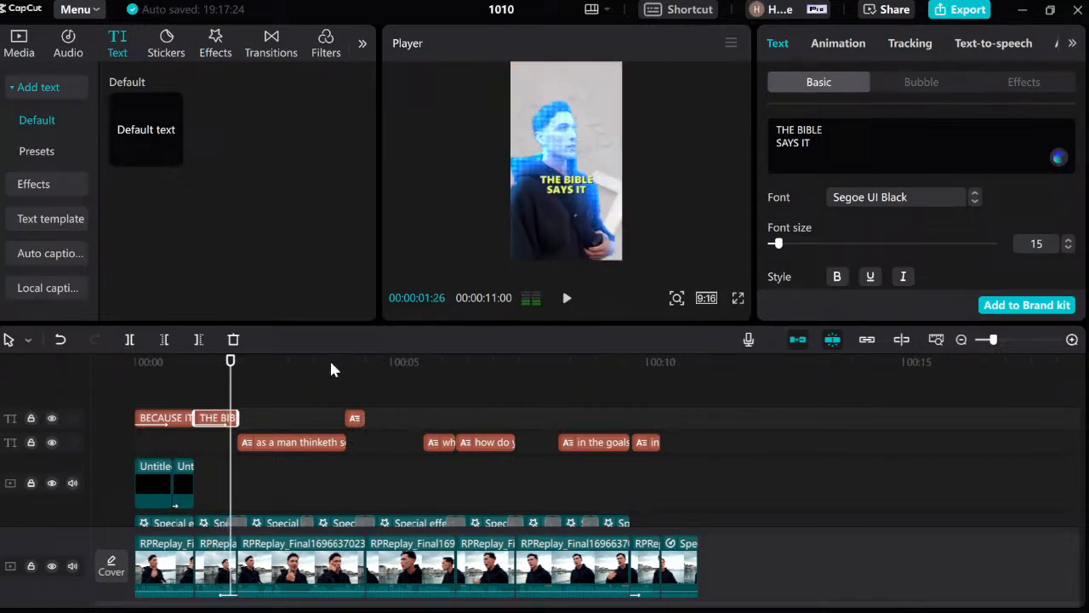
left_click(230, 361)
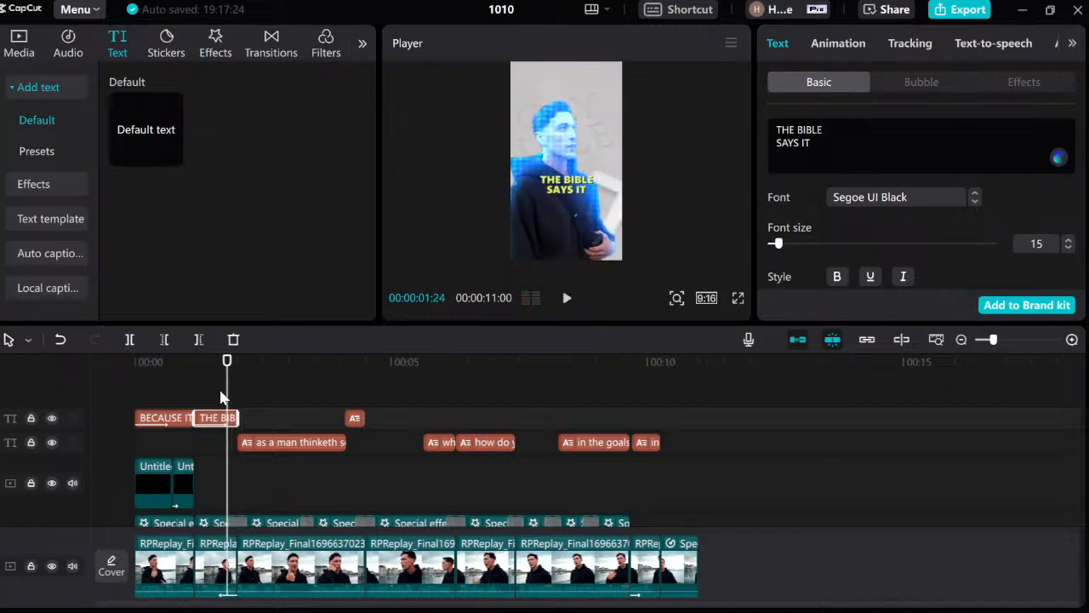
left_click(210, 399)
key("space")
key("space")
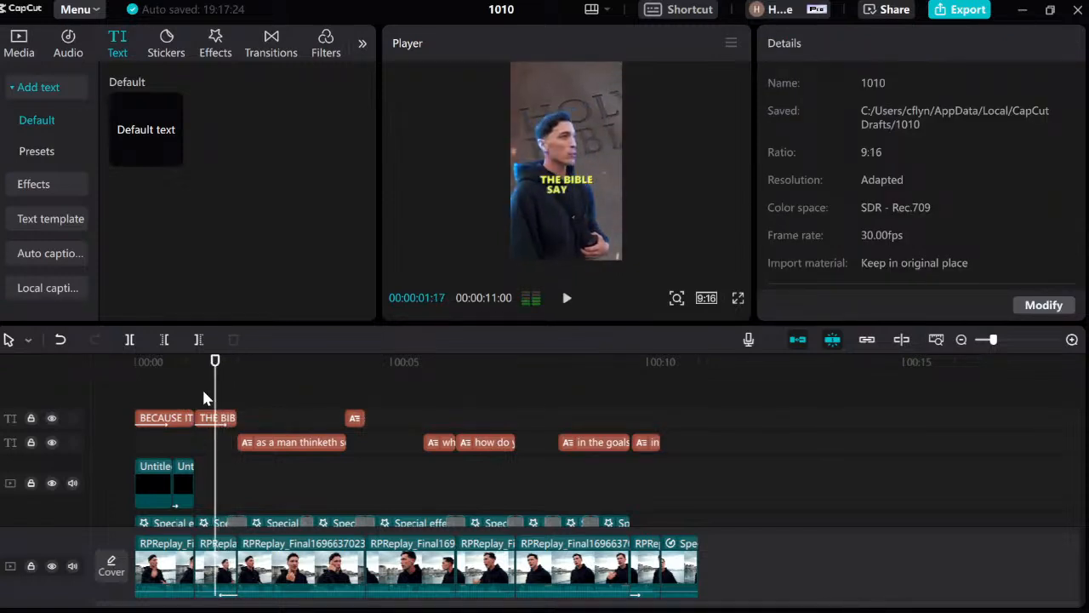
left_click(201, 387)
key("space")
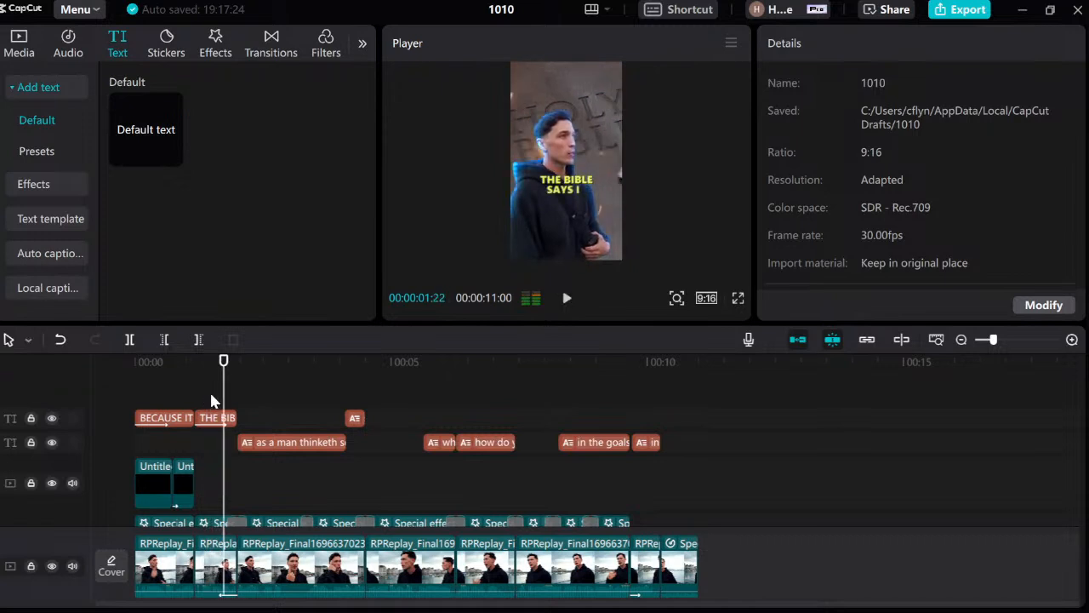
left_click(233, 403)
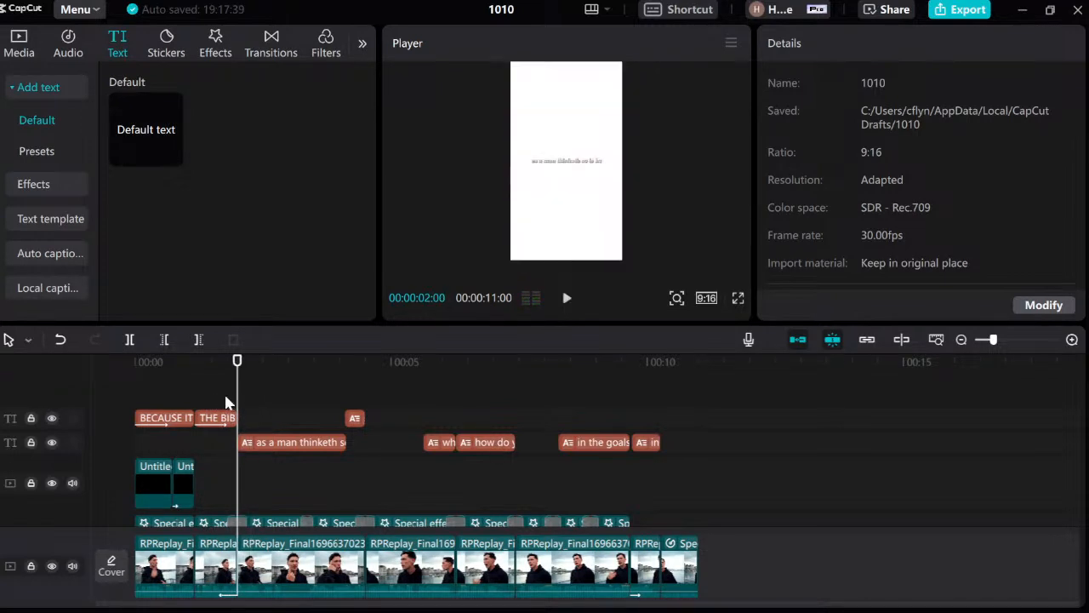
Replay and scrub through the opening "BECAUSE IT ALL STARTS HERE" text to check its typing animation against the speech.
left_click(137, 400)
key("space")
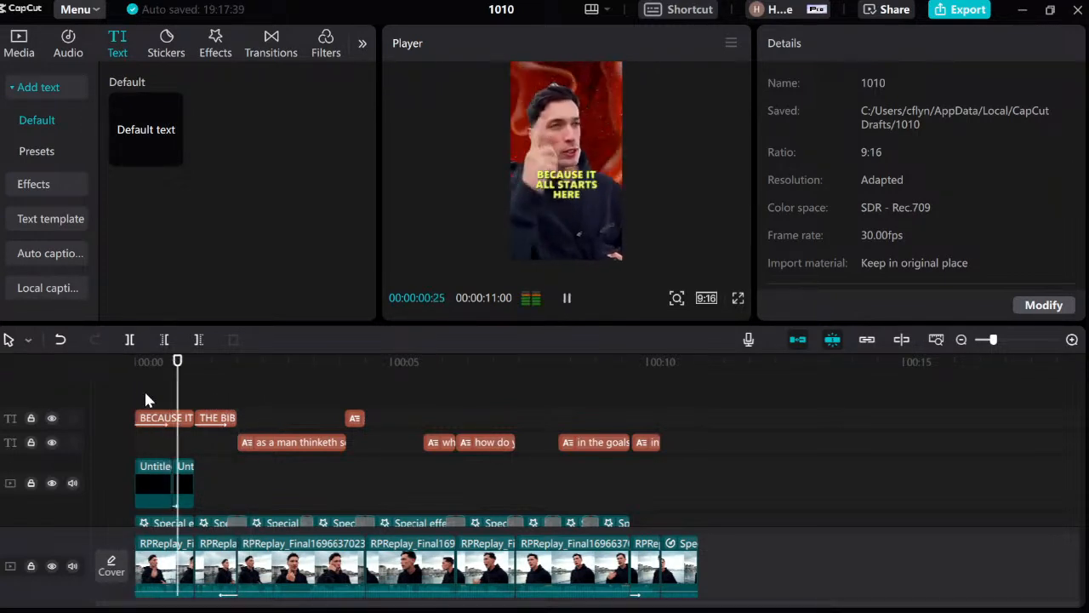
left_click(173, 401)
left_click(176, 401)
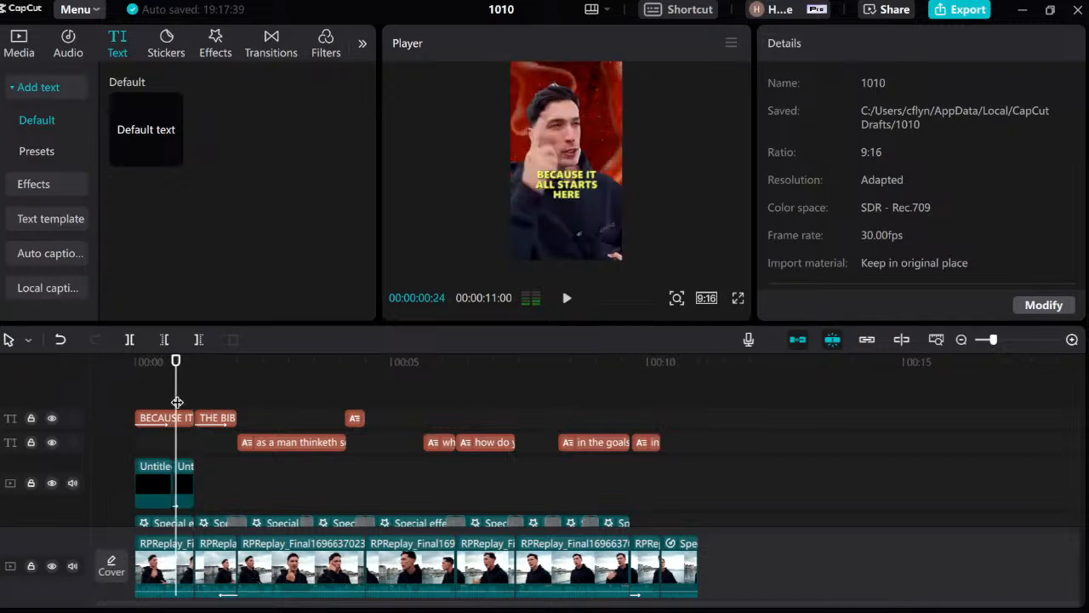
left_click(172, 402)
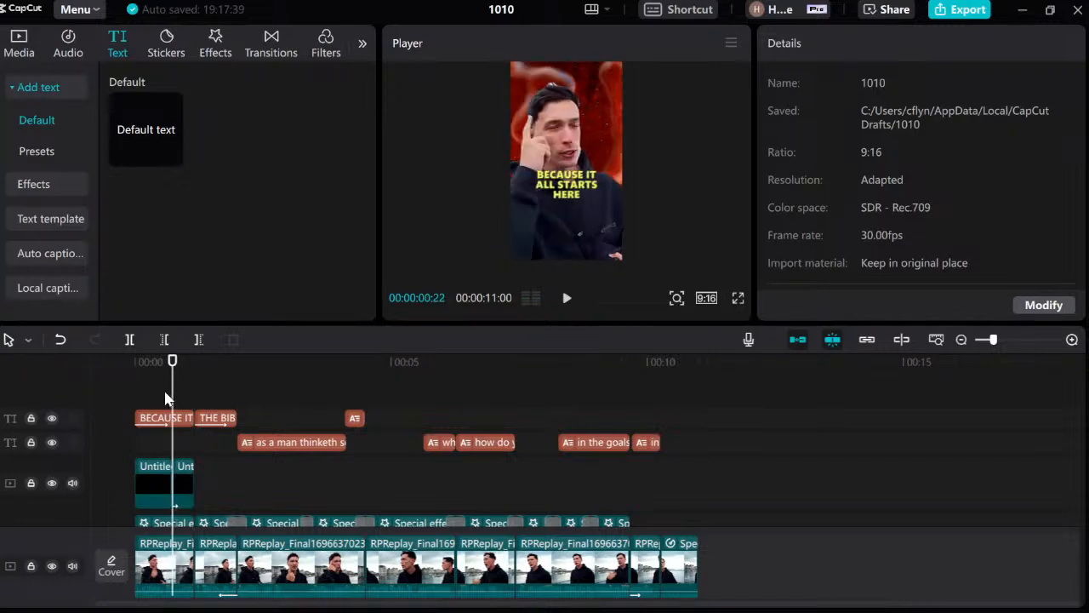
left_click(168, 401)
key("space")
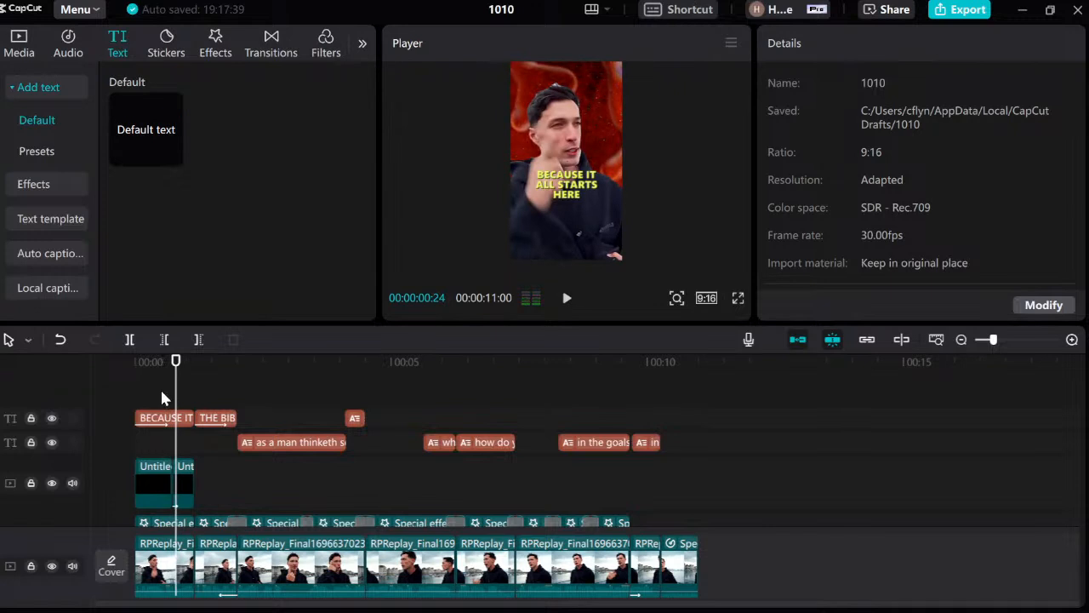
left_click(161, 396)
left_click(157, 399)
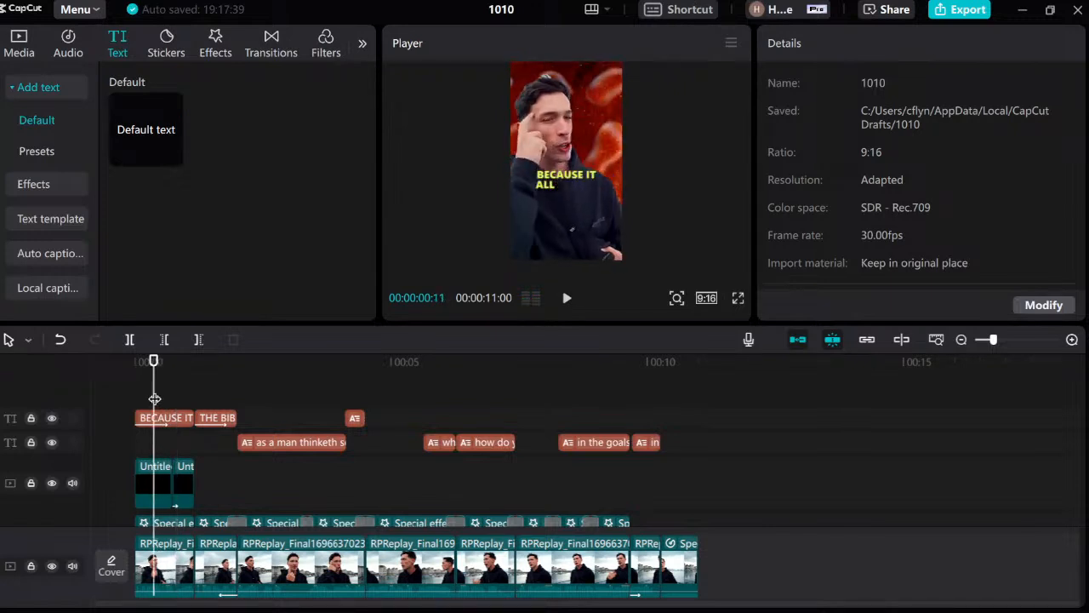
left_click(155, 399)
key("space")
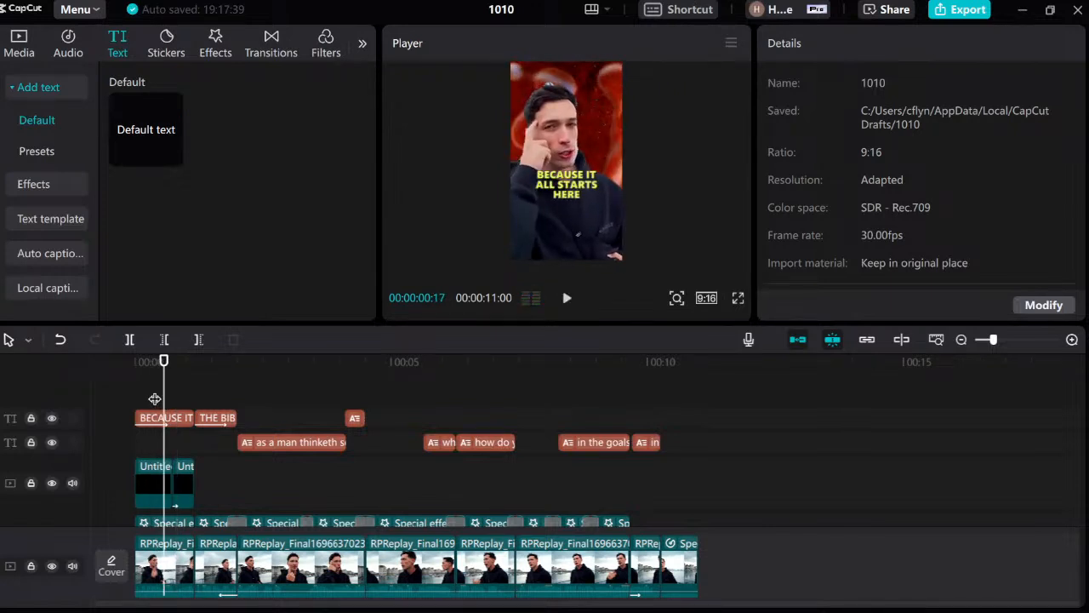
Play across the change from the opening text to "THE BIBLE SAYS IT", stopping where the first caption starts at 00:00:02:00.
left_click(202, 387)
left_click(194, 397)
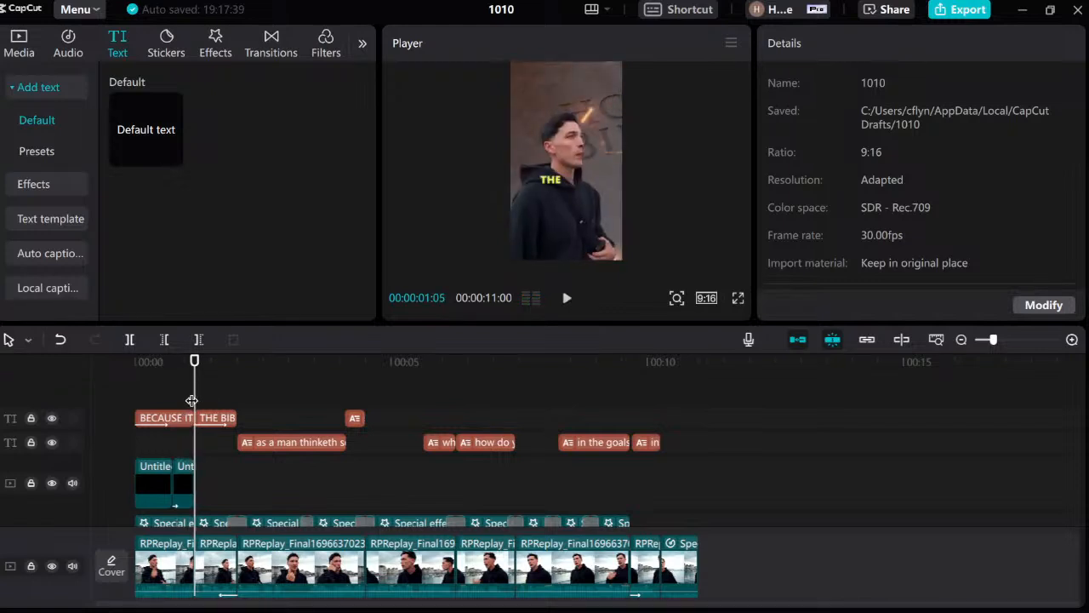
key("space")
key("space")
left_click(173, 397)
key("space")
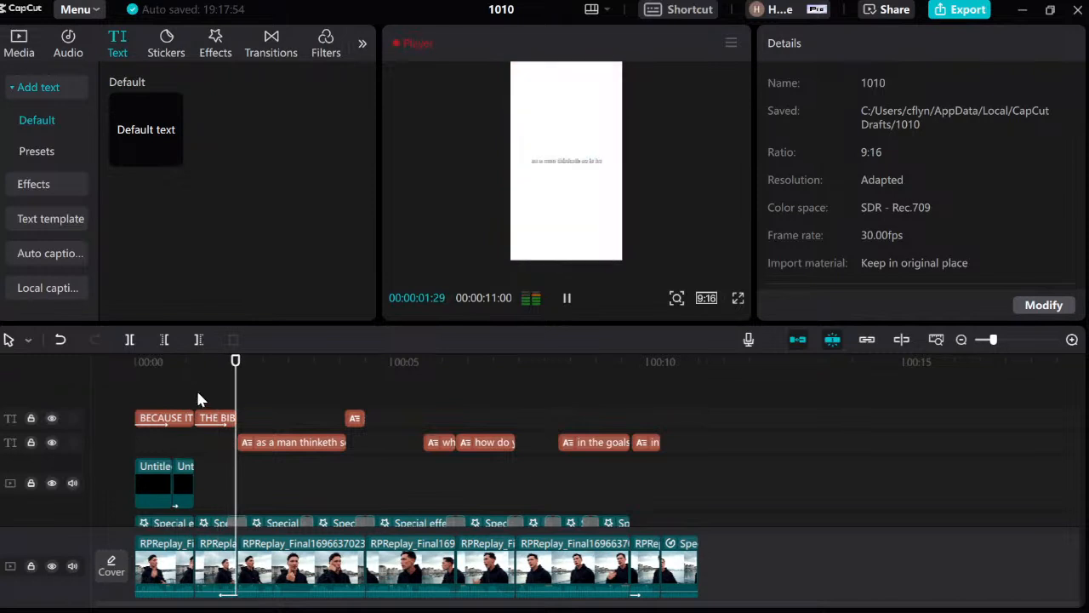
key("space")
left_click(238, 407)
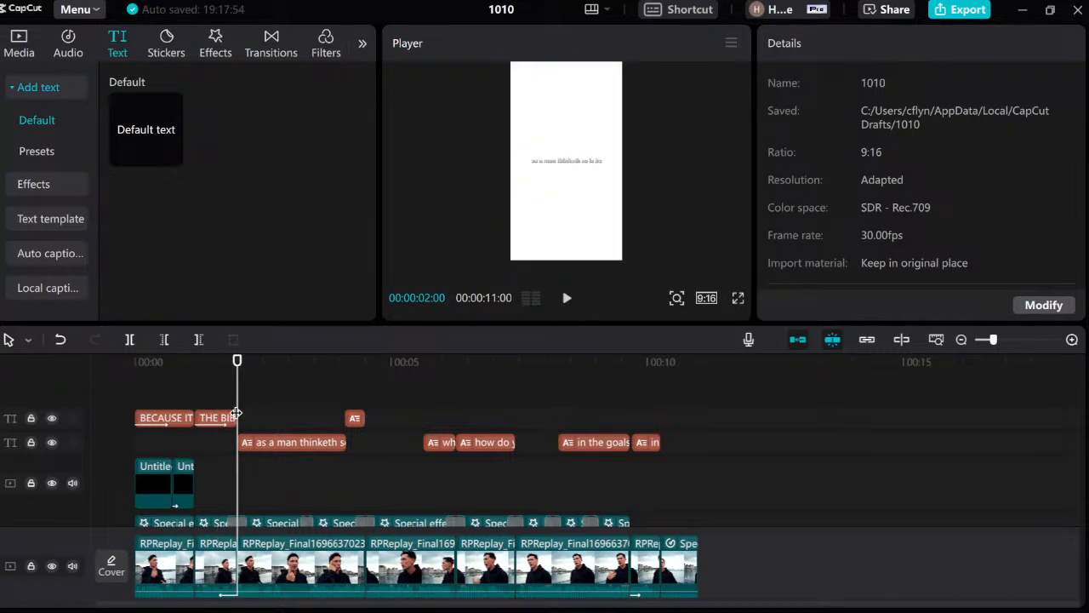
Apply the Bounce Out caption animation to the caption "as a man thinketh so is he".
left_click(289, 443)
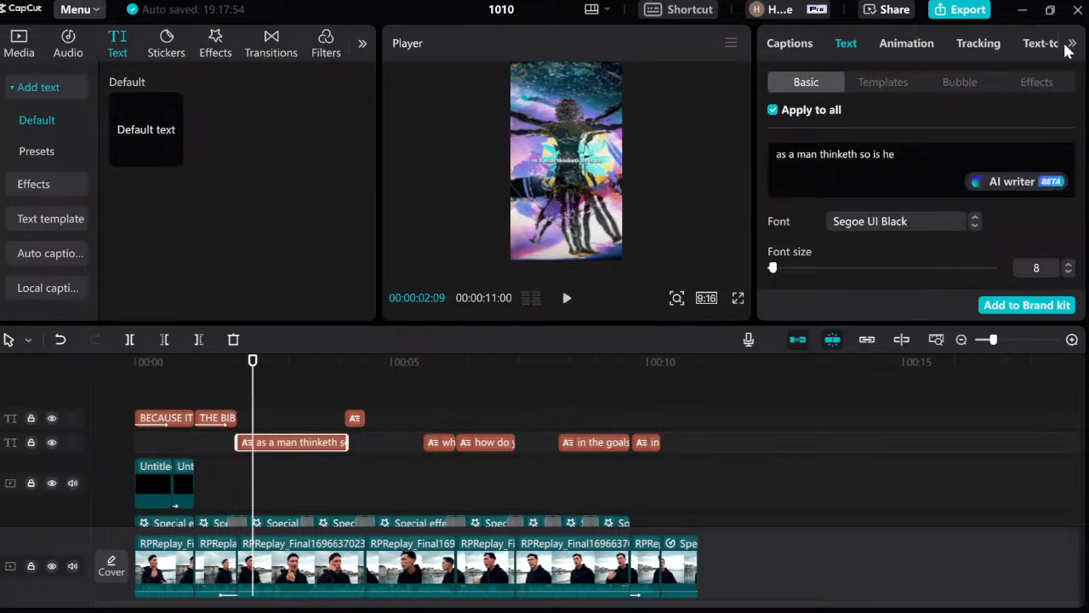
left_click(1071, 44)
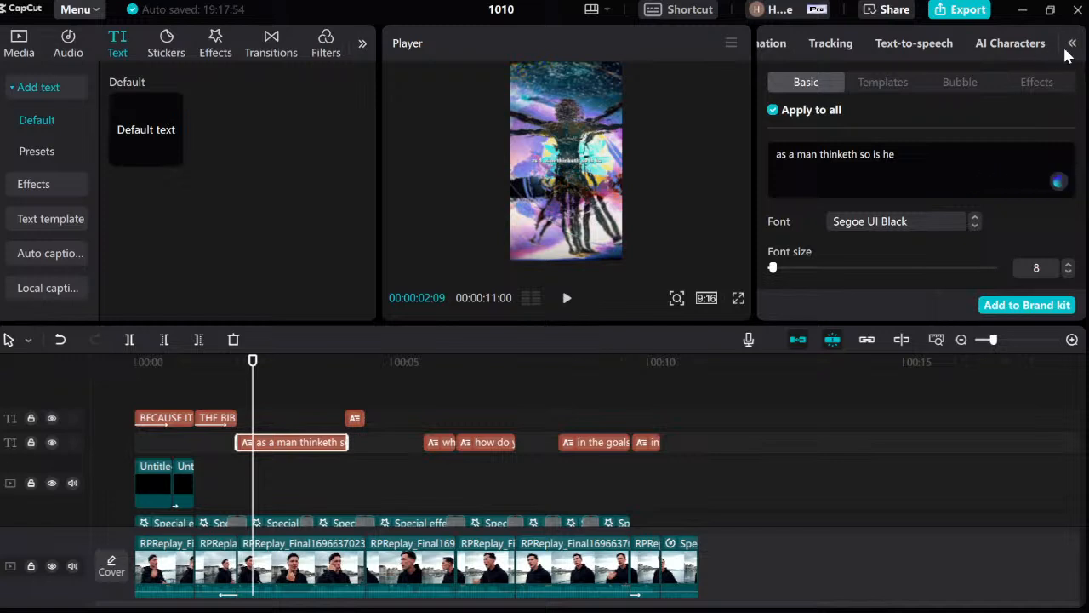
left_click(1072, 43)
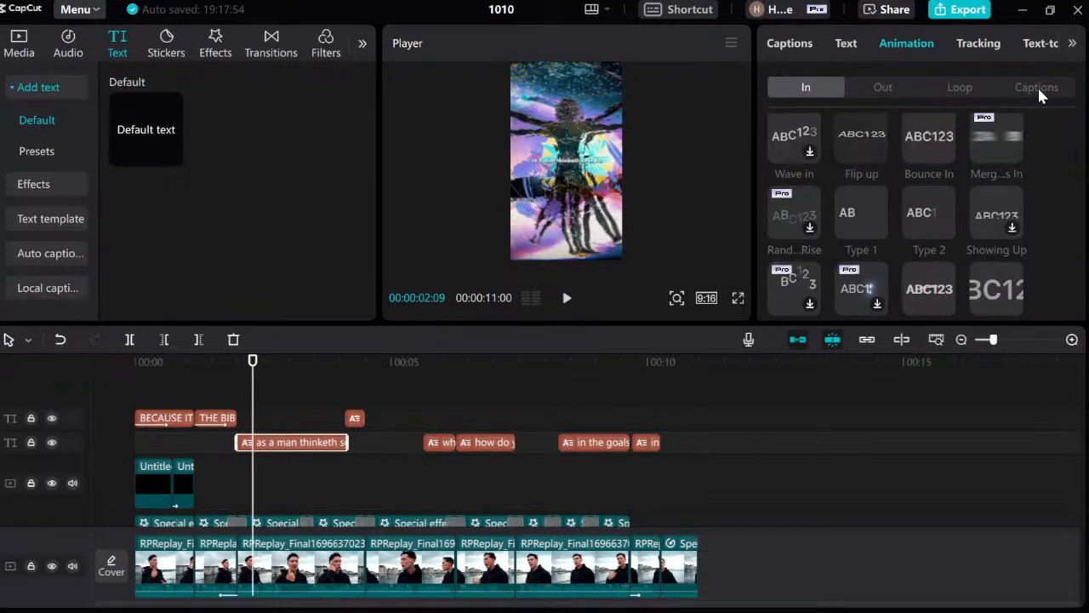
left_click(1037, 87)
scroll(910, 255, "down", 5)
left_click(868, 271)
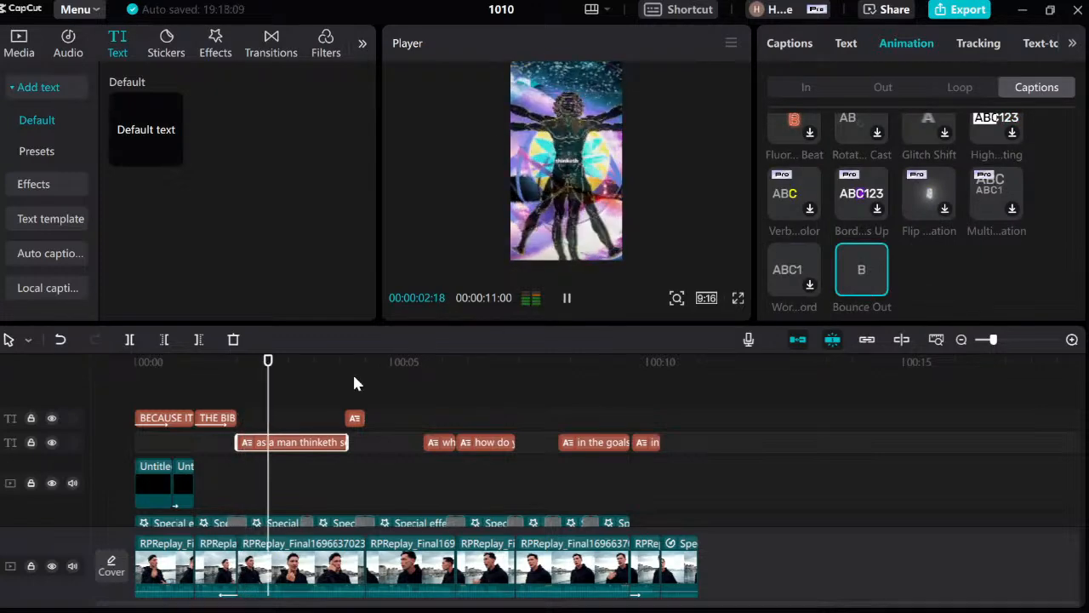
Set the font size of all captions to 13 and replay "as a man thinketh so is he" to check it.
left_click(789, 42)
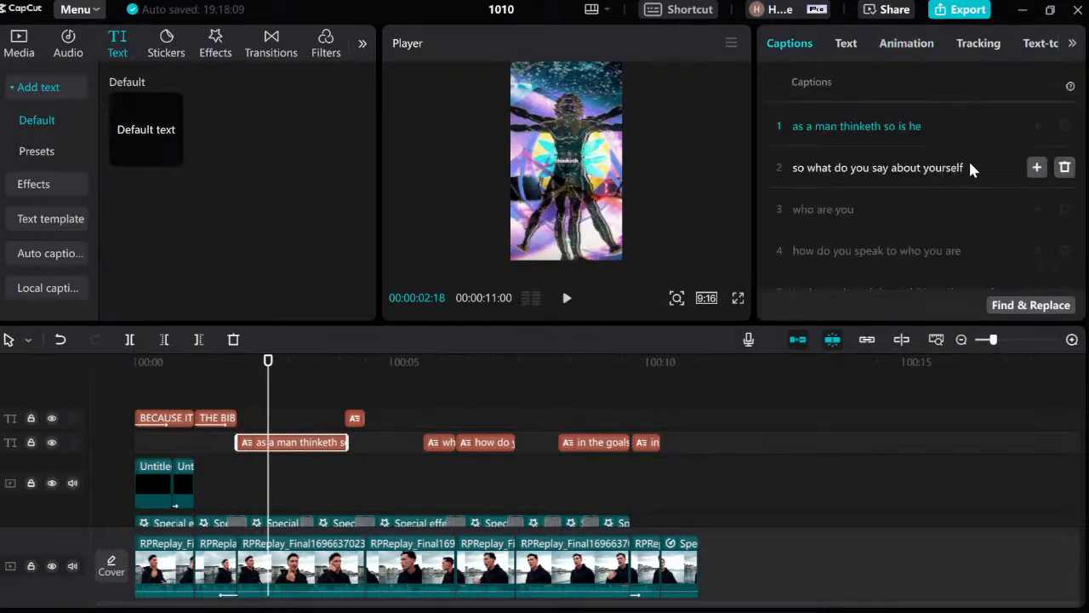
left_click(843, 45)
scroll(1003, 209, "down", 1)
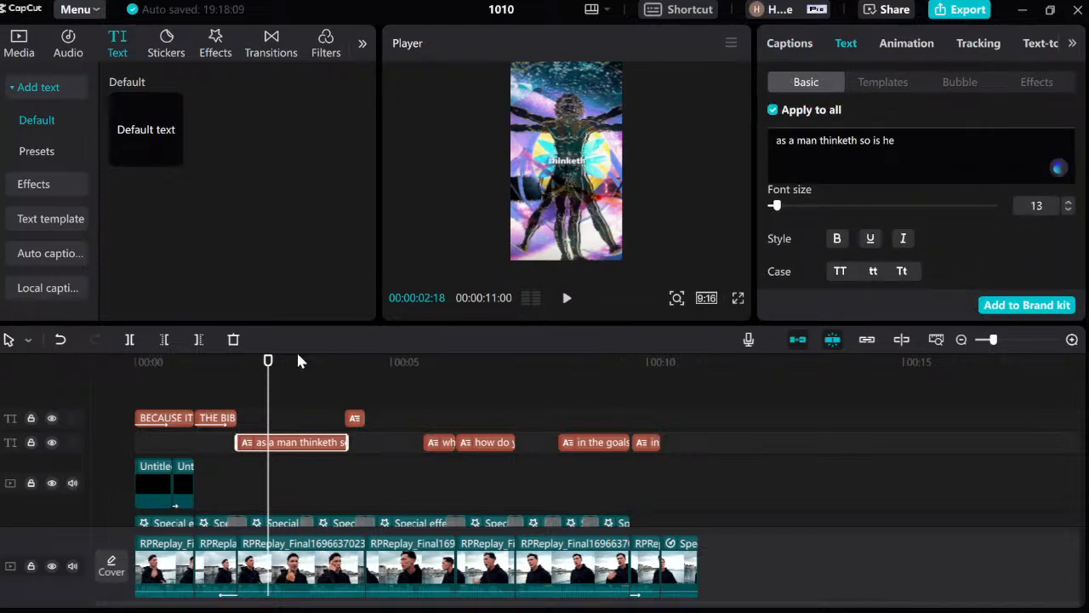
left_click(264, 377)
key("space")
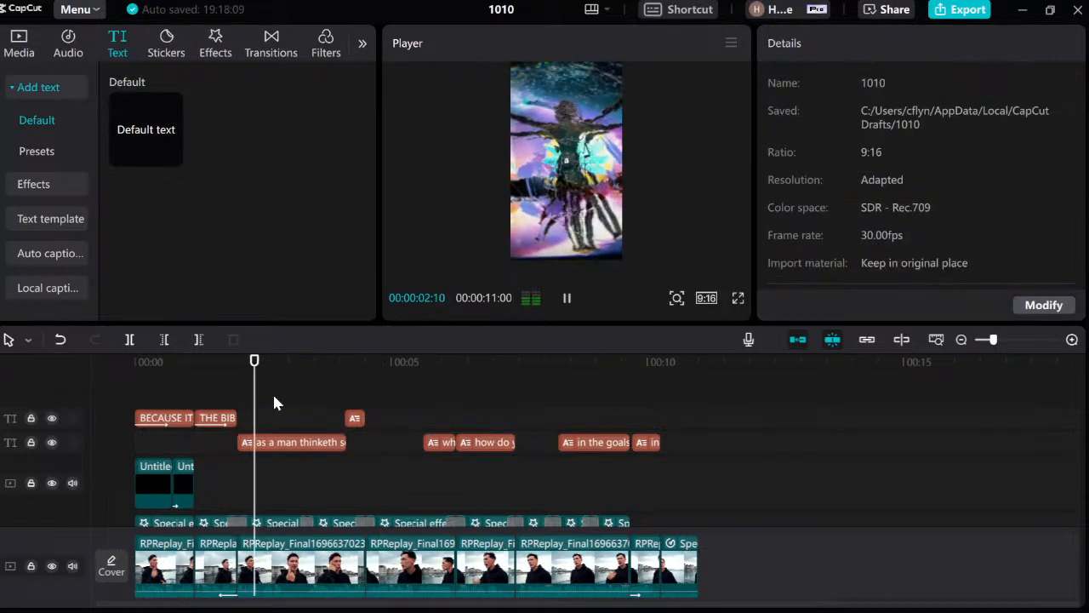
key("space")
Color the word "thinketh" yellow in the caption "as a man thinketh so is he" and select the words "so is he".
left_click(271, 441)
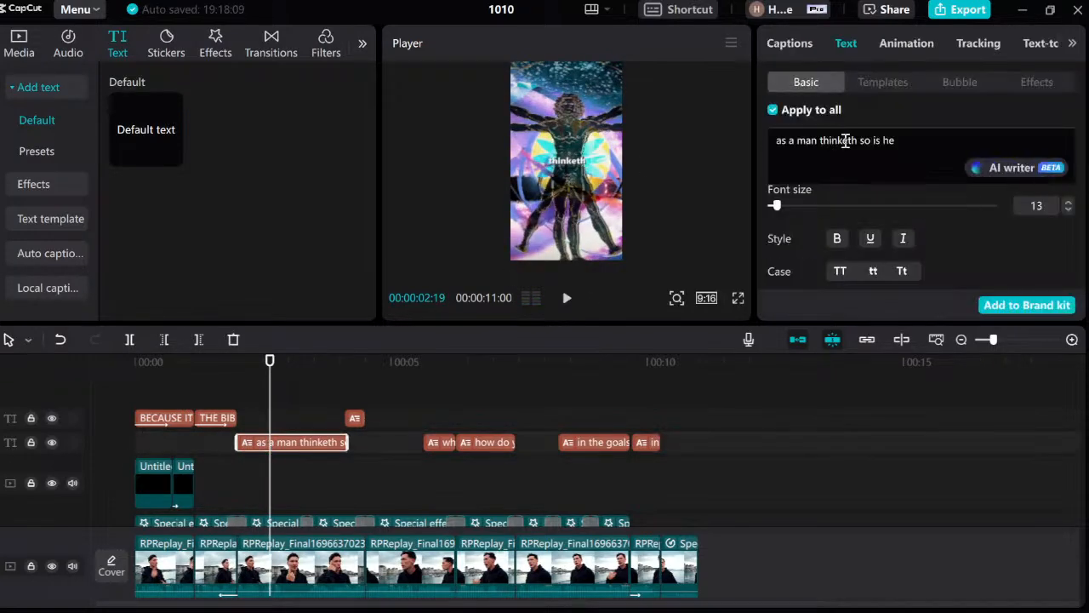
double_click(844, 141)
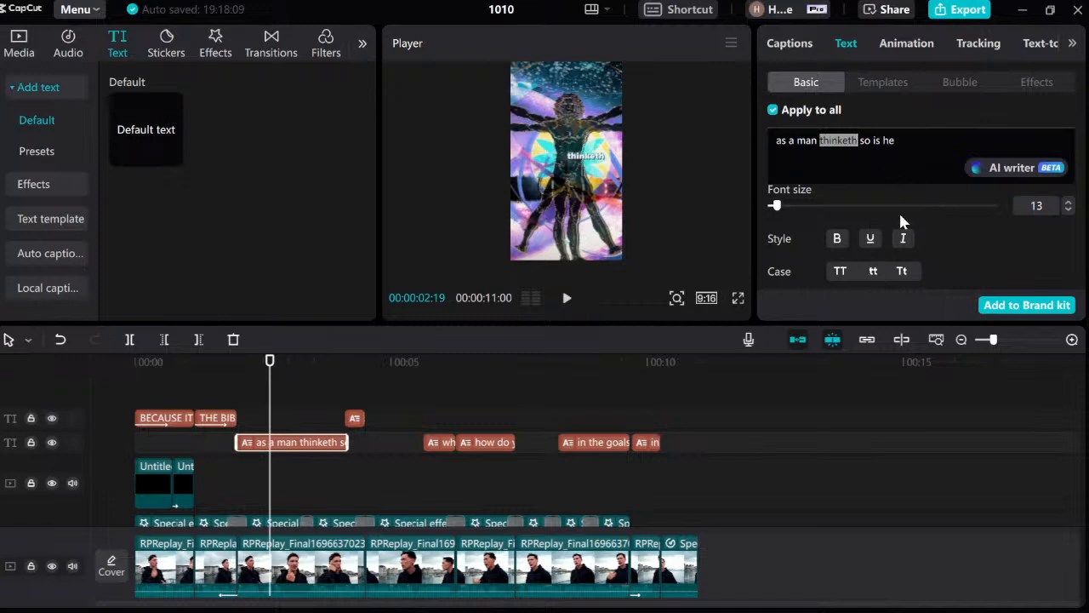
scroll(902, 221, "down", 2)
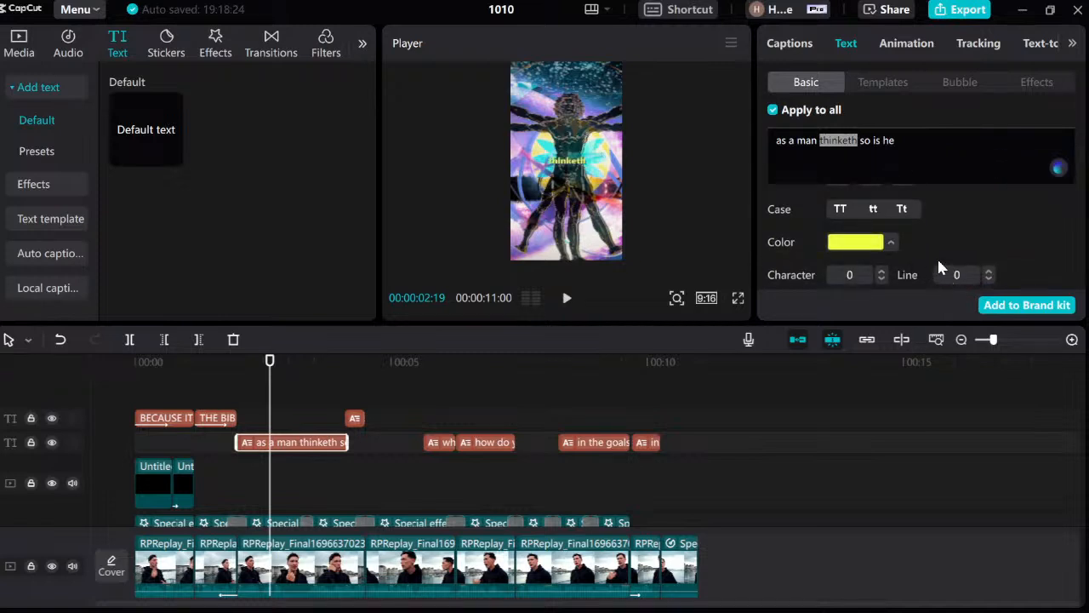
left_click_drag(920, 141, 860, 140)
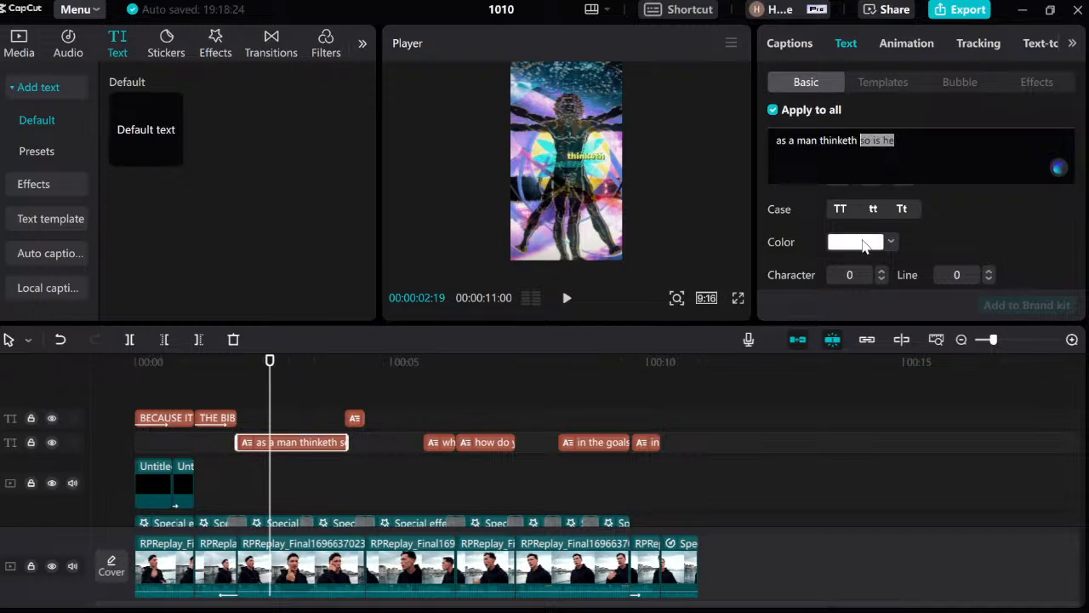
Replay the caption "as a man thinketh so is he" to check its highlighted wording and animation.
left_click(269, 412)
key("space")
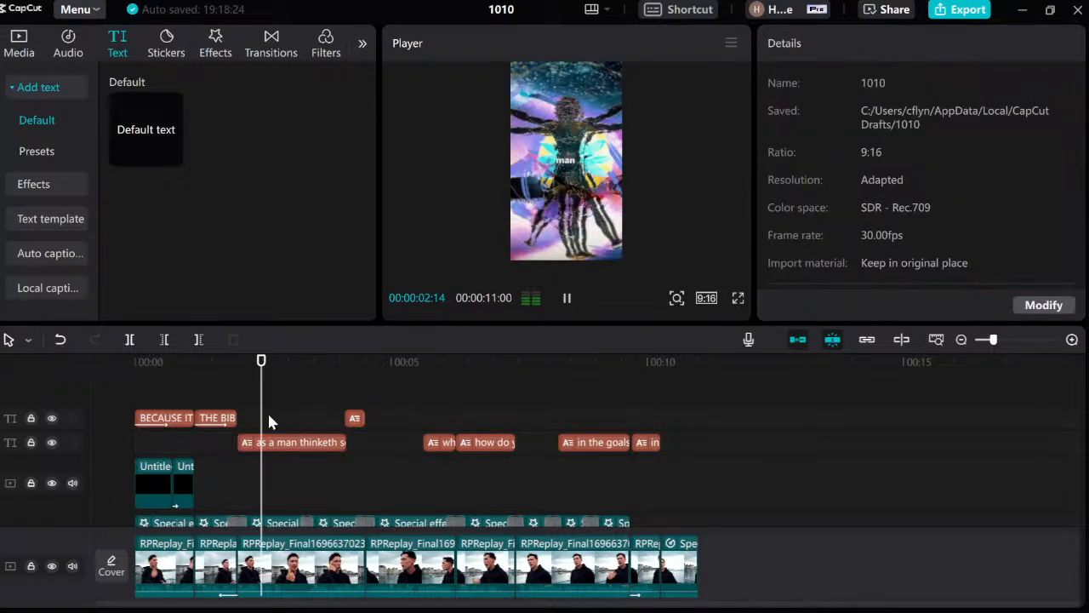
key("space")
Select the caption "so what do you say about yourself" and play it from its start at 00:00:04:03 to check its timing.
left_click(344, 416)
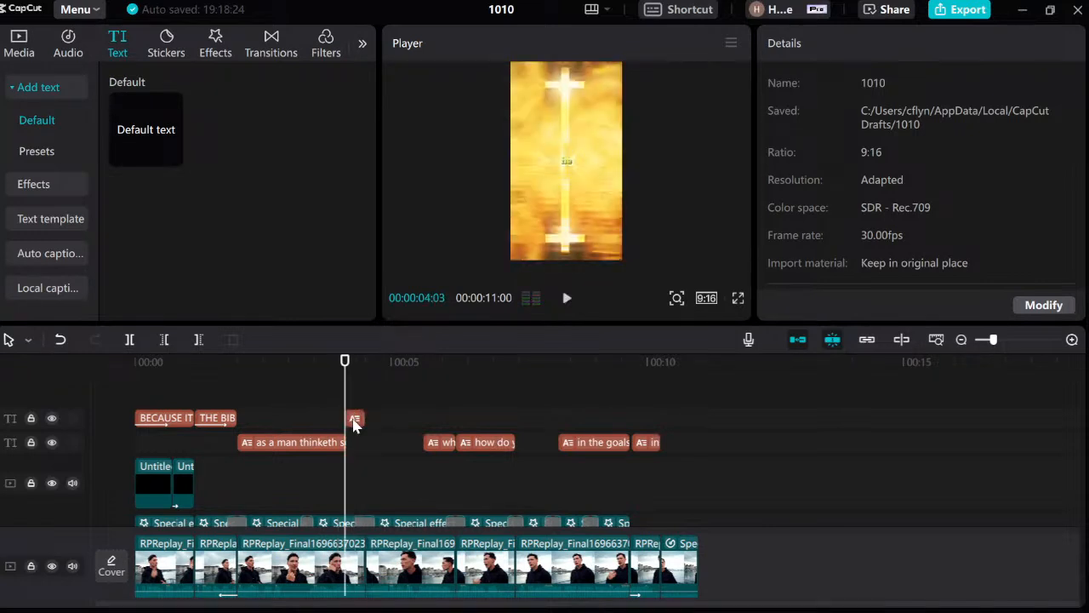
left_click(354, 421)
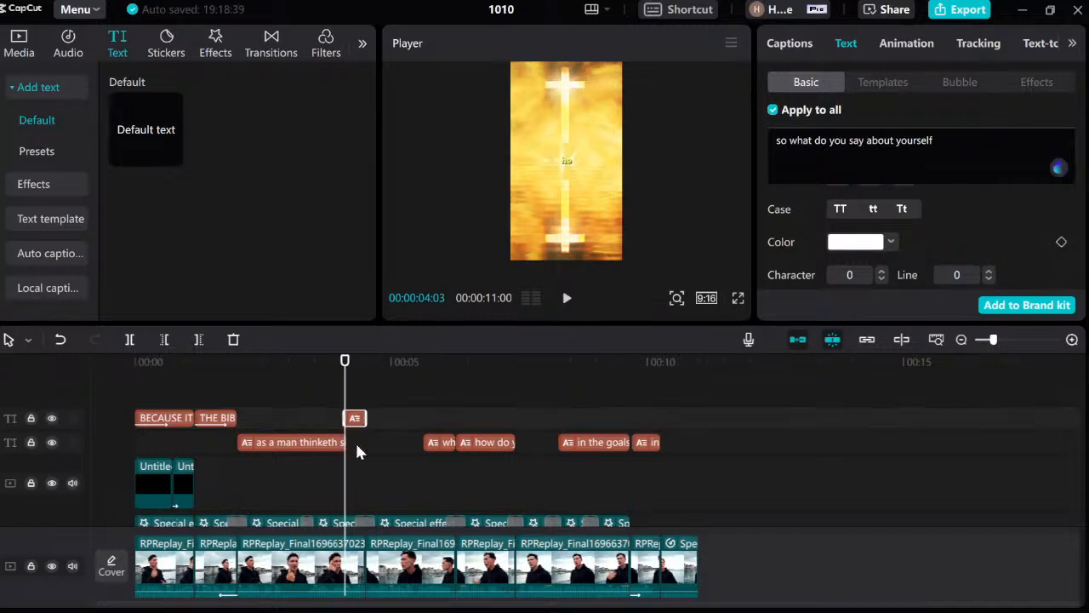
key("space")
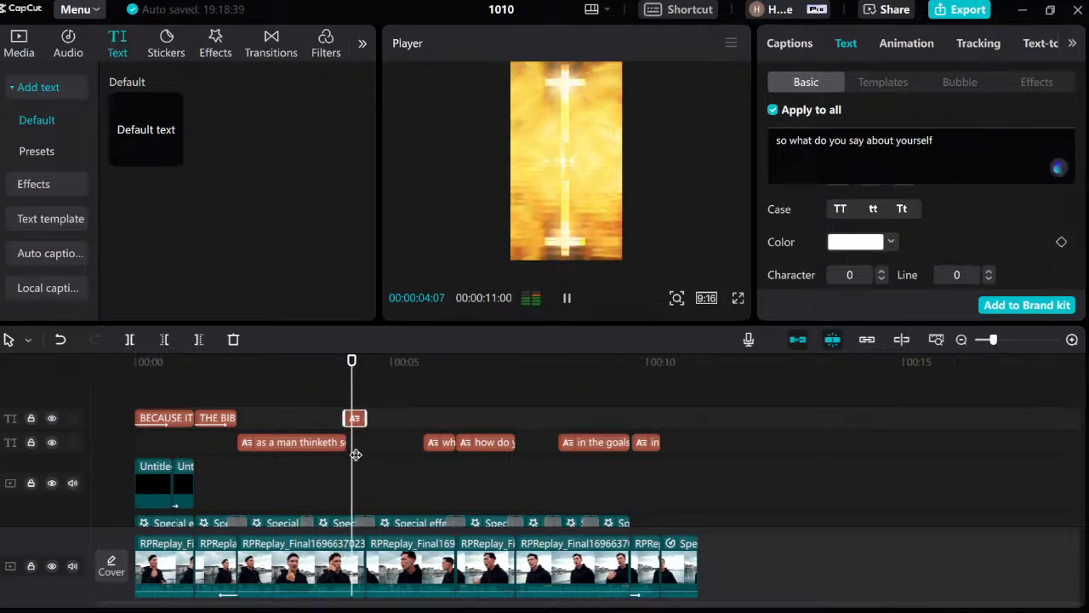
Duplicate the "so what do you say about yourself" caption and fit the copy on the lower caption track directly before "who are you".
right_click(361, 419)
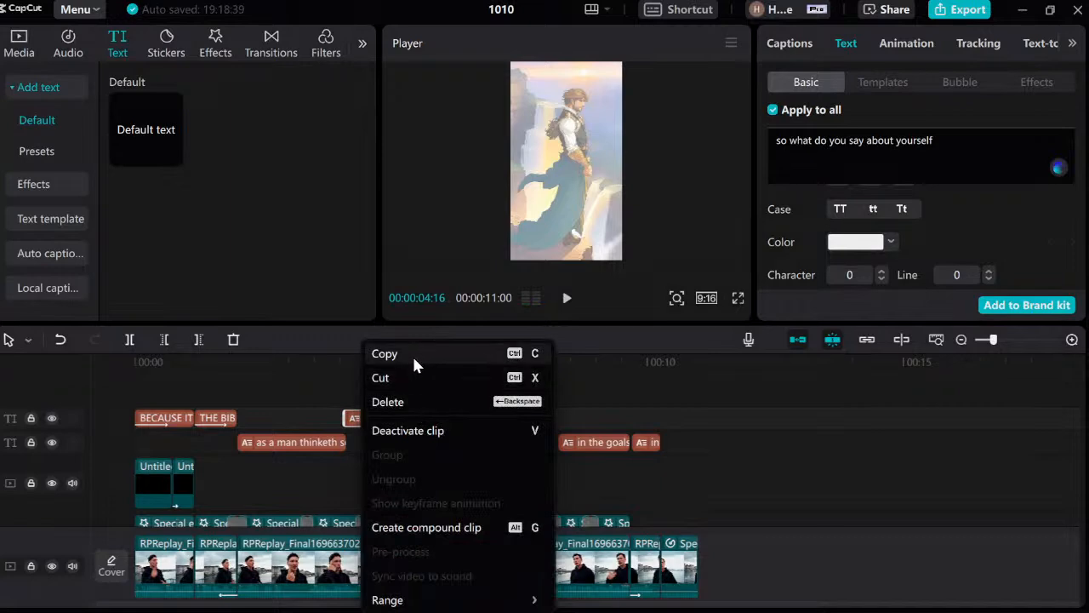
left_click(412, 354)
right_click(381, 418)
left_click(376, 437)
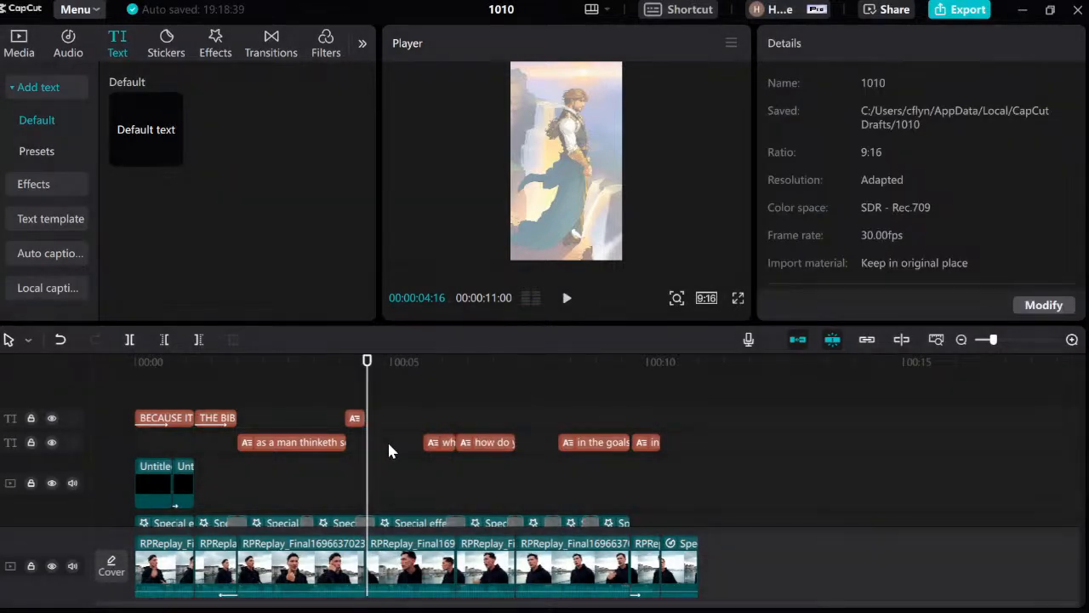
right_click(388, 442)
left_click(413, 459)
left_click(377, 418)
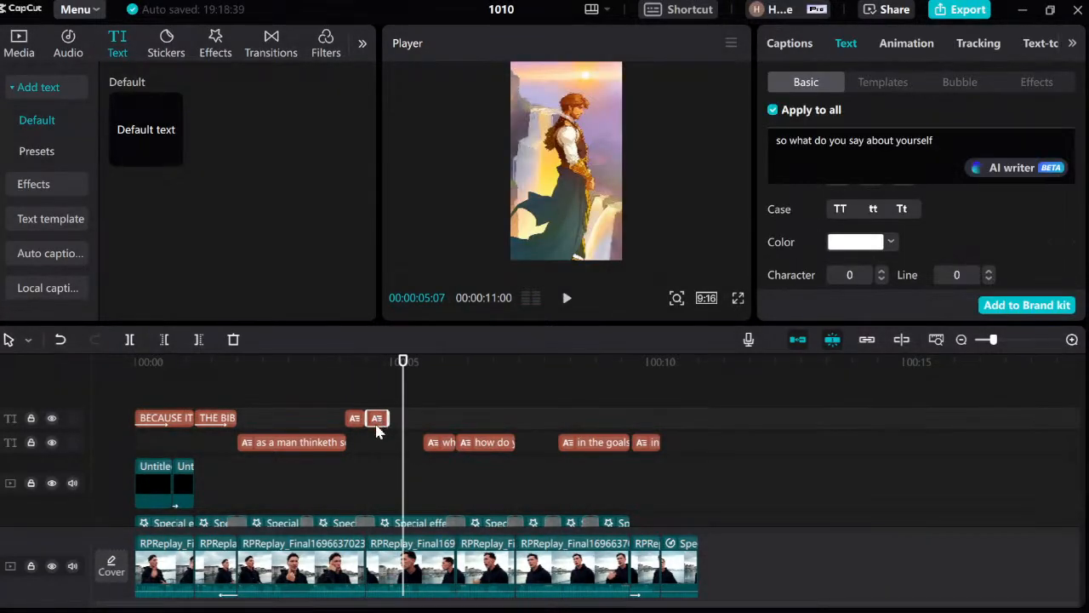
left_click_drag(377, 417, 423, 441)
left_click(440, 441)
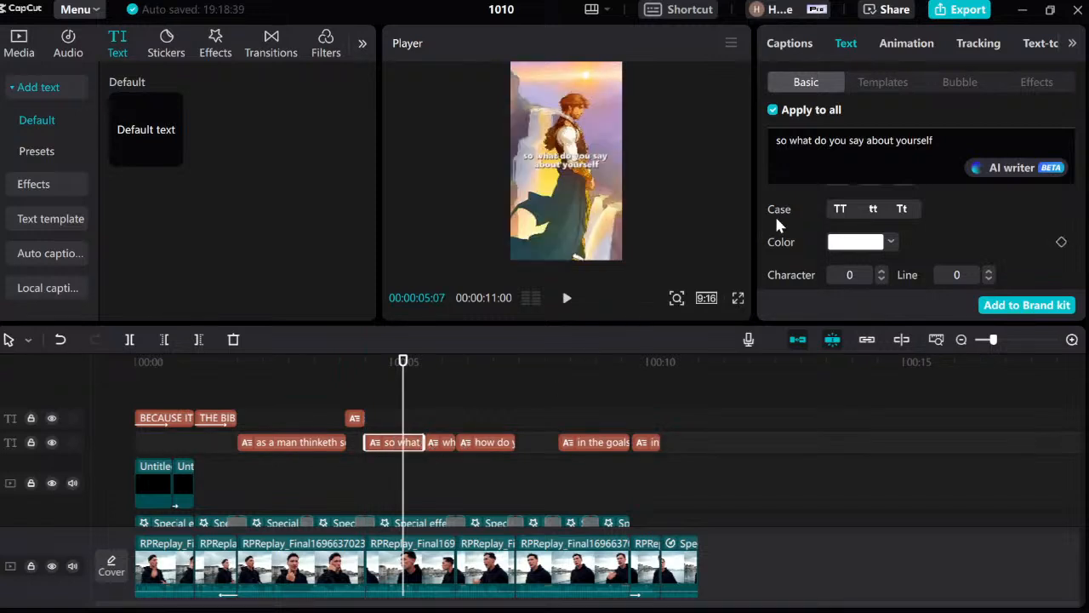
Remove "so what" from the duplicated caption, leaving the text "do you say about yourself".
left_click(395, 442)
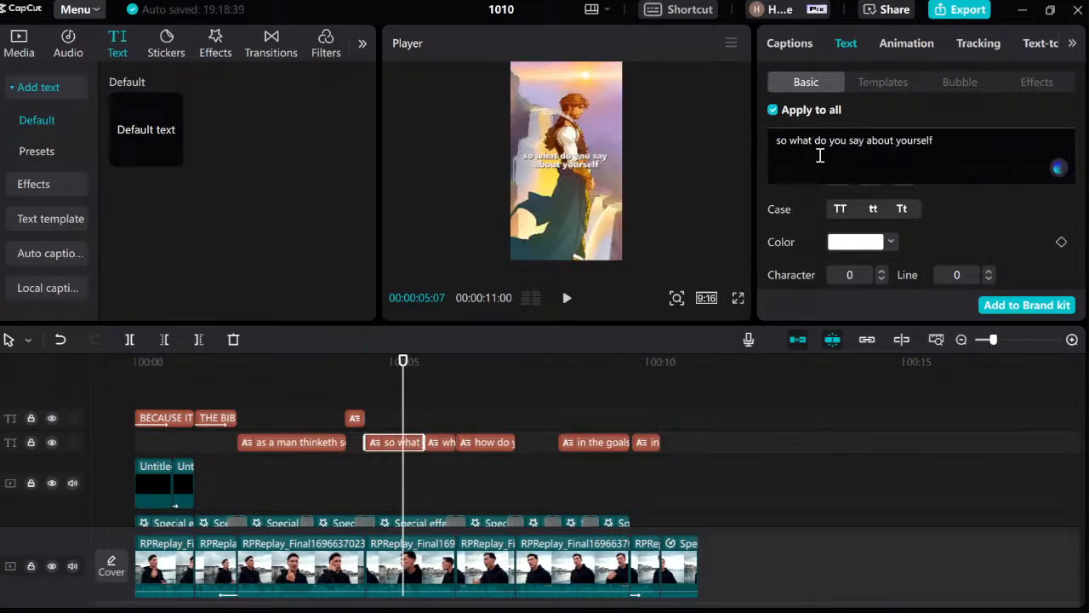
left_click(822, 163)
key("BackSpace")
key("BackSpace")
key("BackSpace")
key("BackSpace")
key("BackSpace")
key("BackSpace")
key("BackSpace")
key("BackSpace")
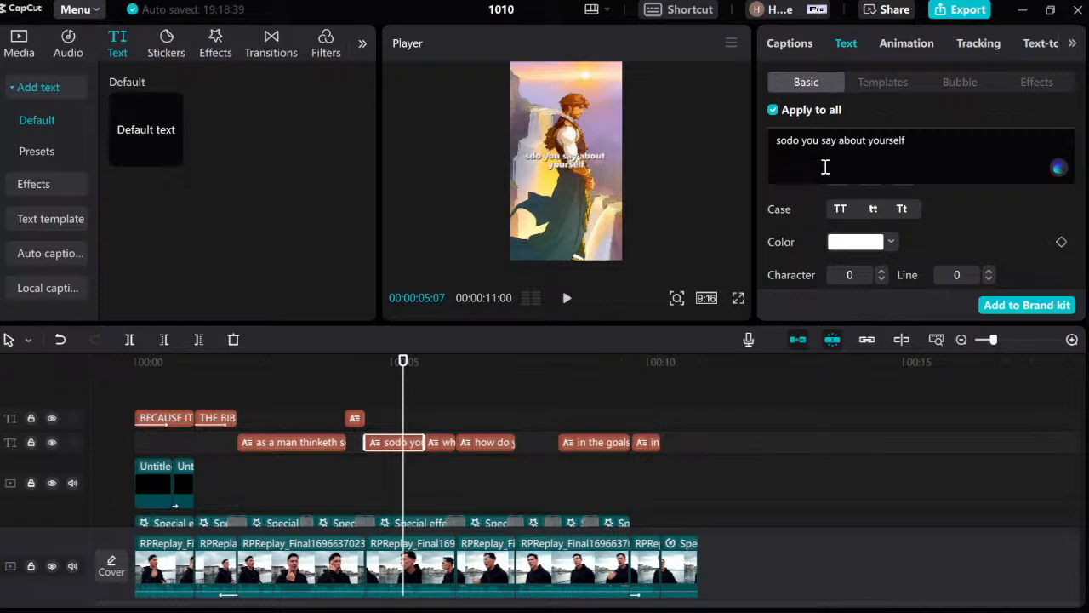
key("ctrl+z")
right_click(357, 441)
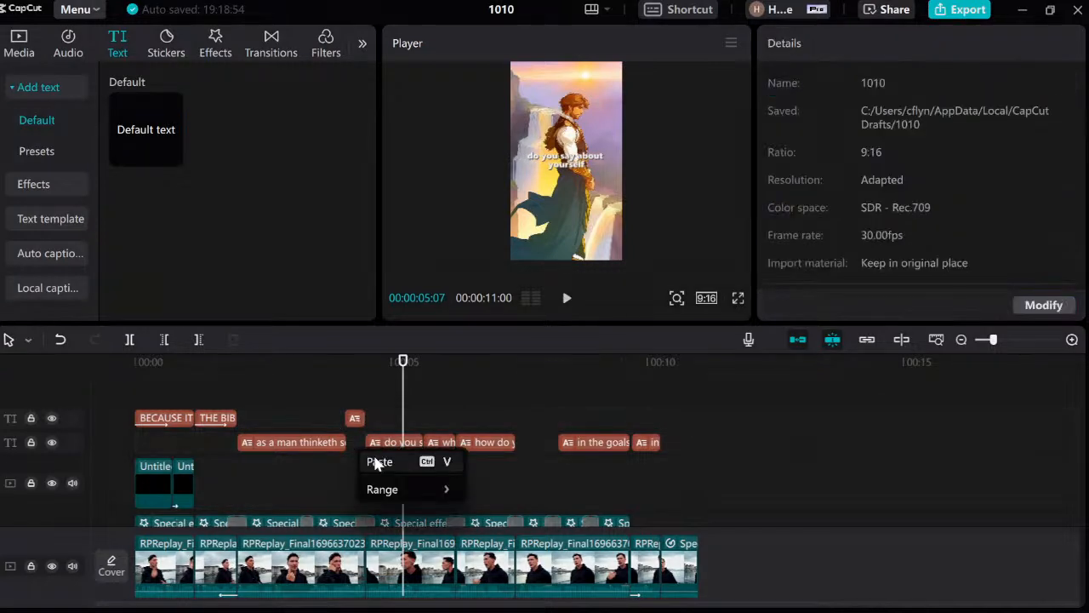
left_click(384, 459)
left_click_drag(417, 426, 360, 451)
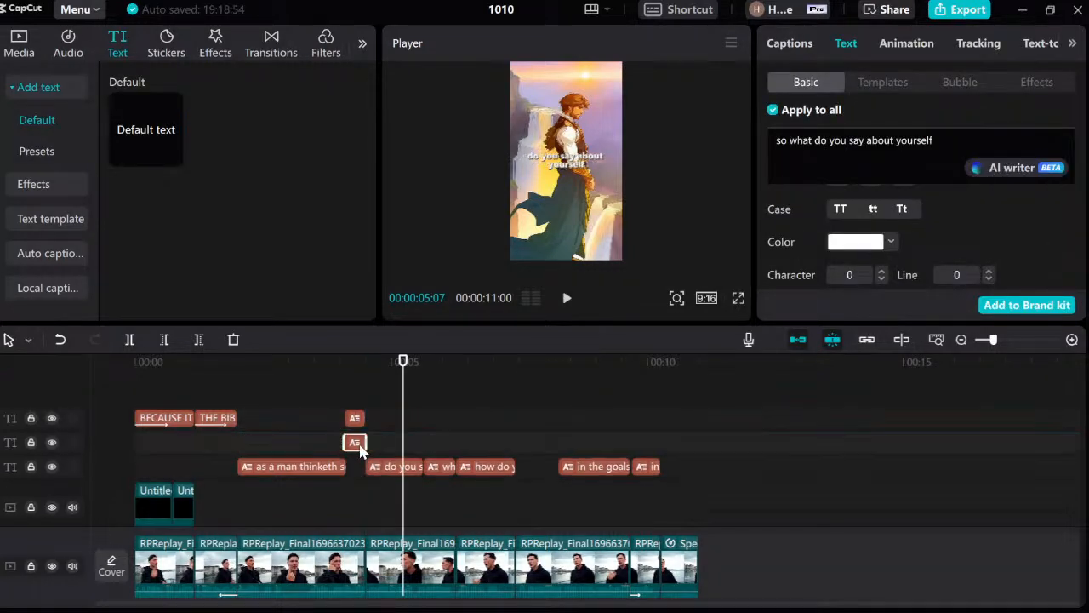
key("ctrl+z")
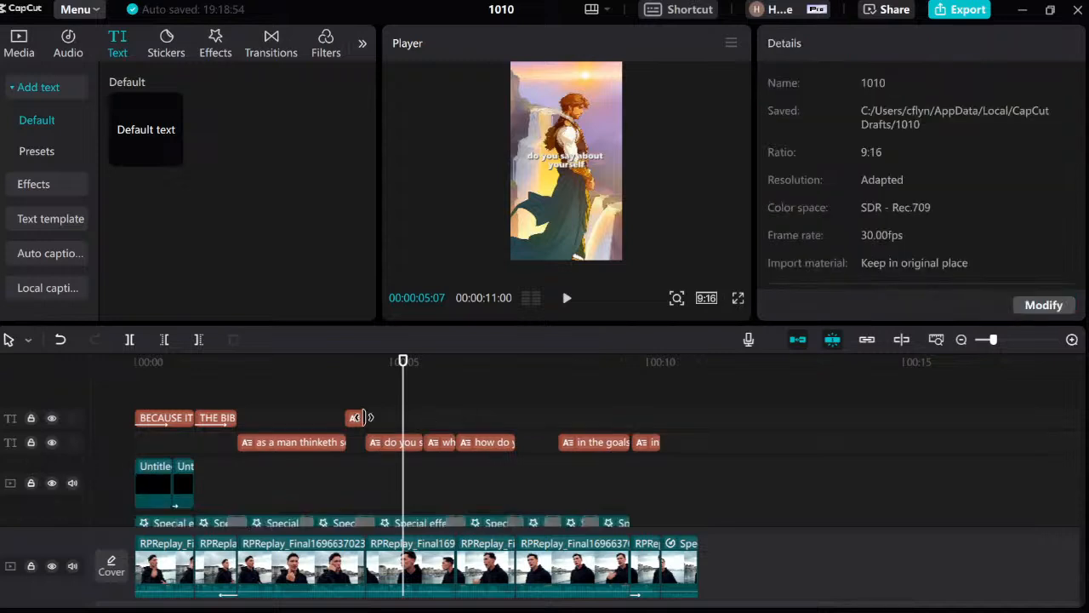
Shorten the original short caption's text to "so what" and play back the transition into the following caption.
left_click_drag(841, 135, 808, 145)
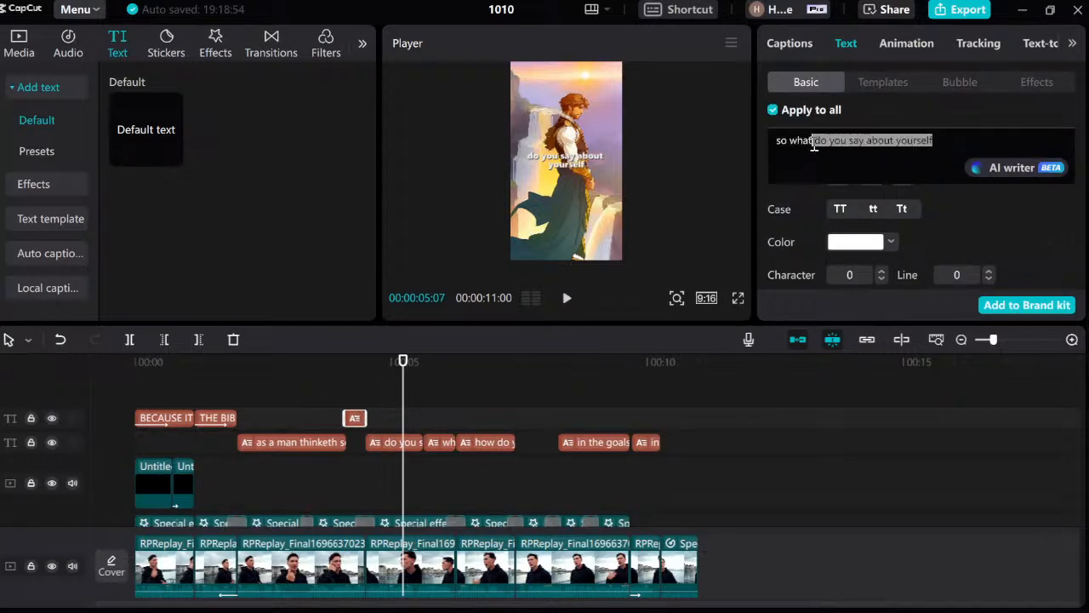
key("BackSpace")
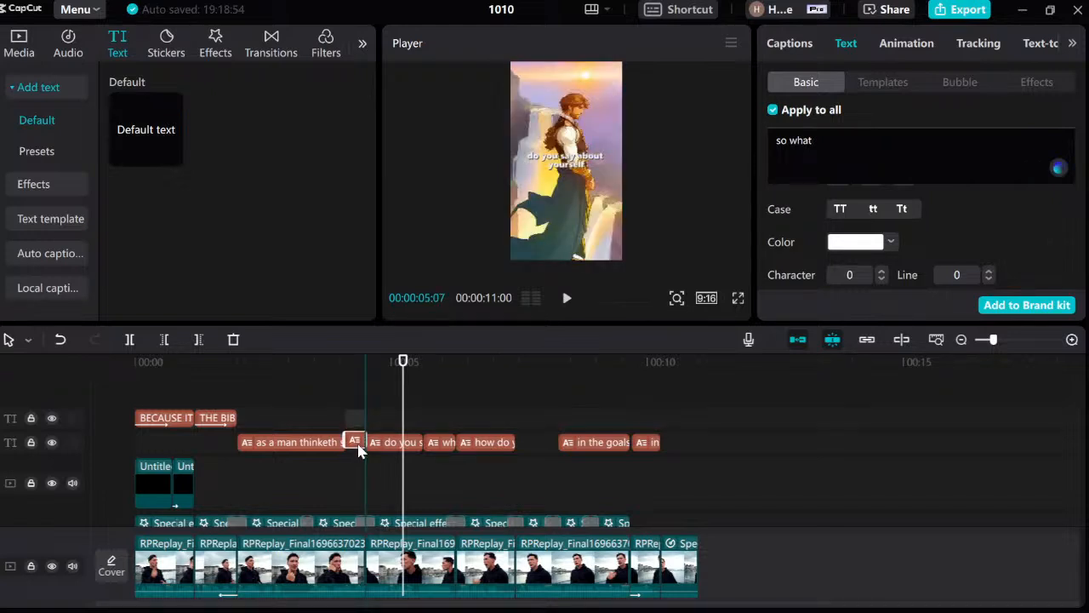
left_click(347, 400)
key("space")
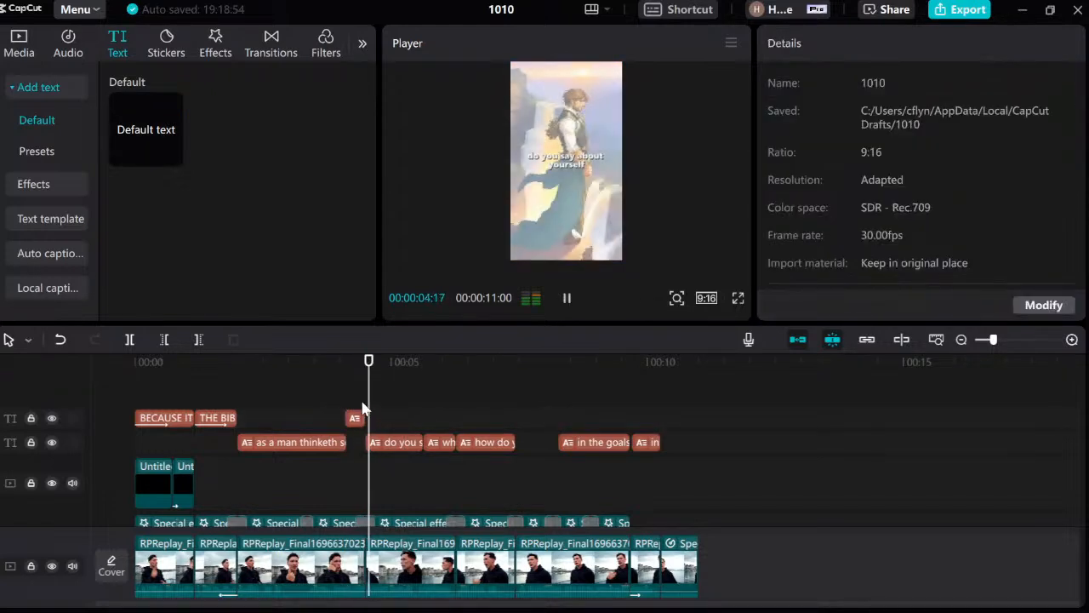
left_click(372, 423)
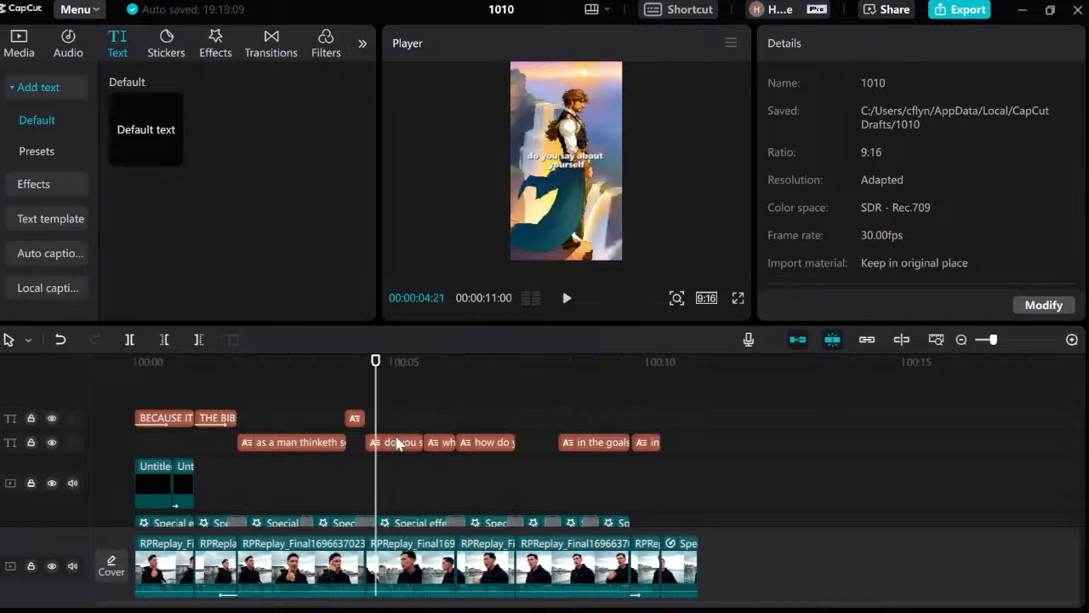
Apply the Bounce Out caption animation to the "do you say about yourself" and "so what" captions.
left_click(397, 444)
left_click(910, 44)
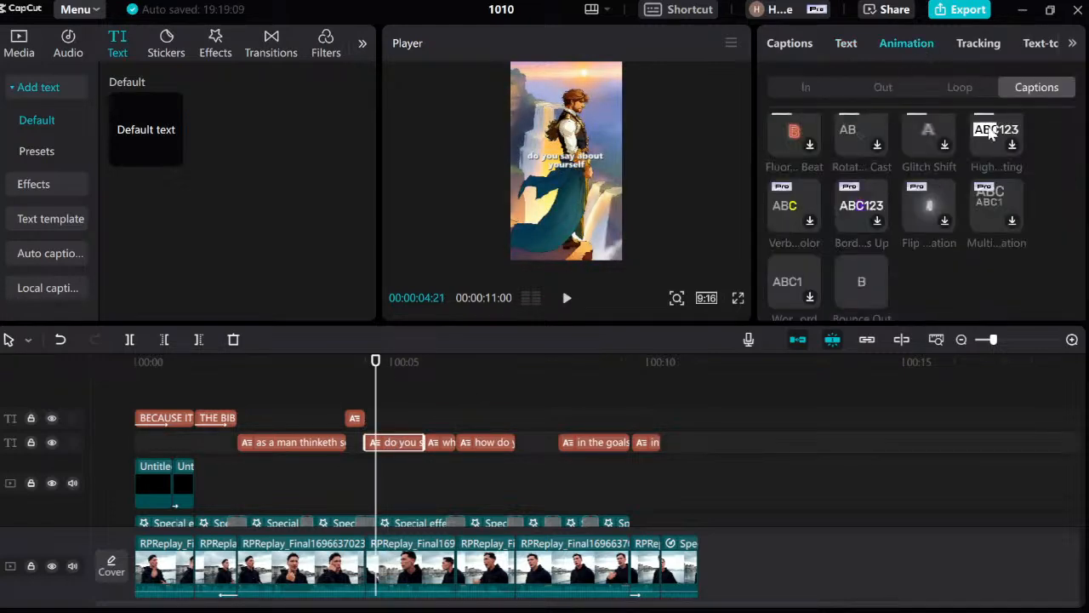
left_click(871, 286)
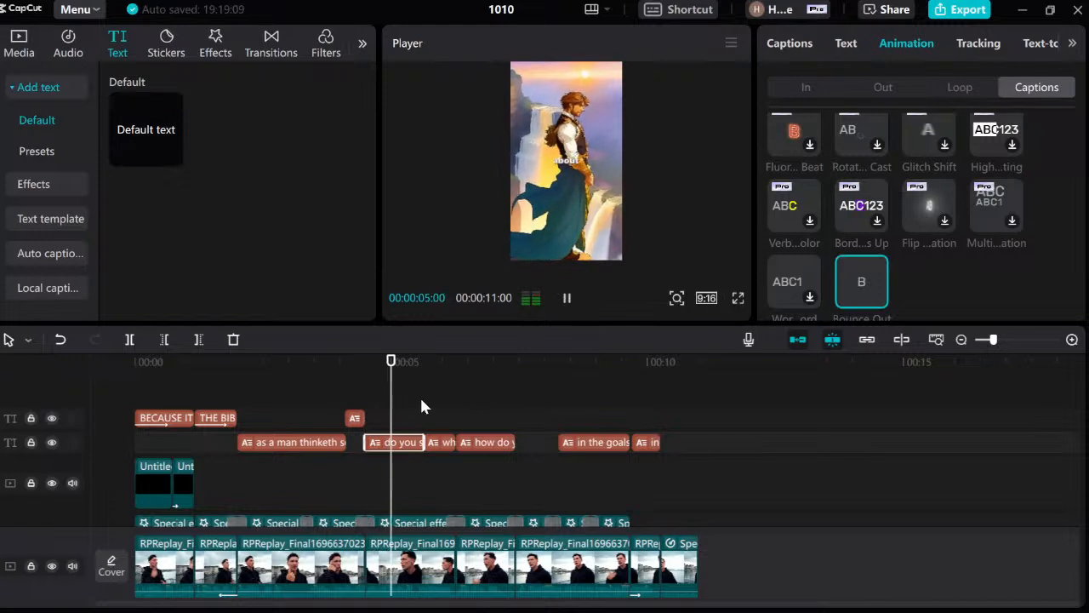
left_click(343, 396)
left_click(354, 418)
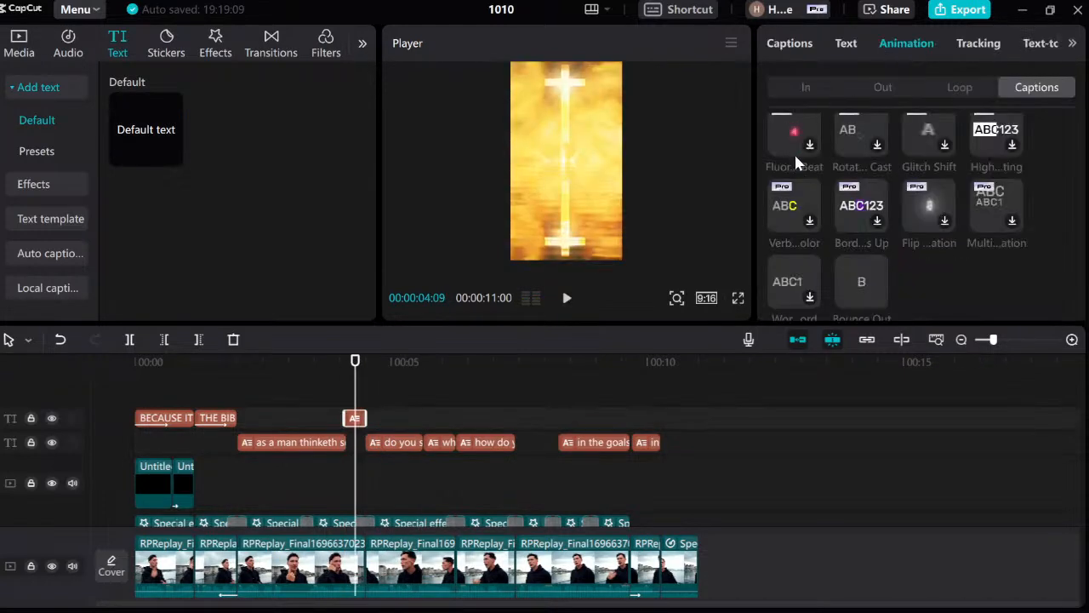
left_click(859, 283)
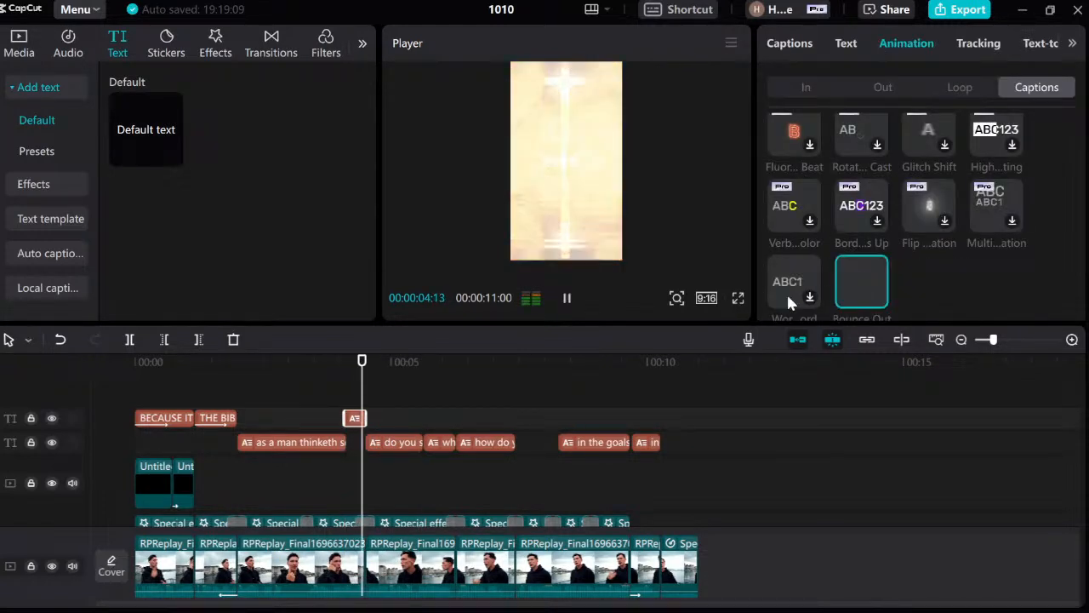
left_click(386, 394)
Set the text colour of the "do you say about yourself" and "who are you" captions to yellow and preview them.
left_click(400, 444)
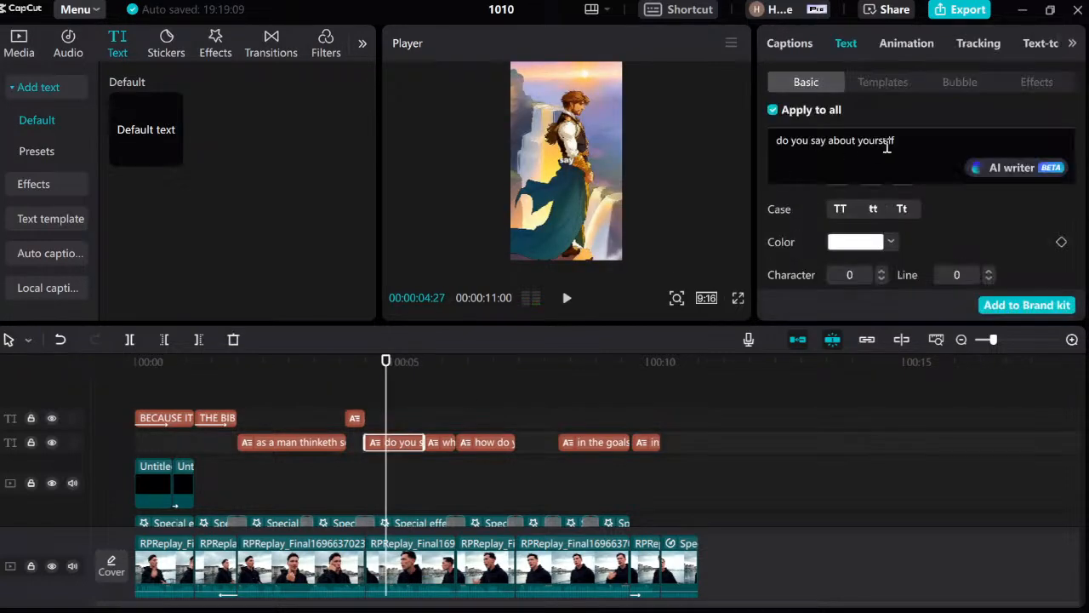
left_click(827, 143, "shift")
left_click(939, 258)
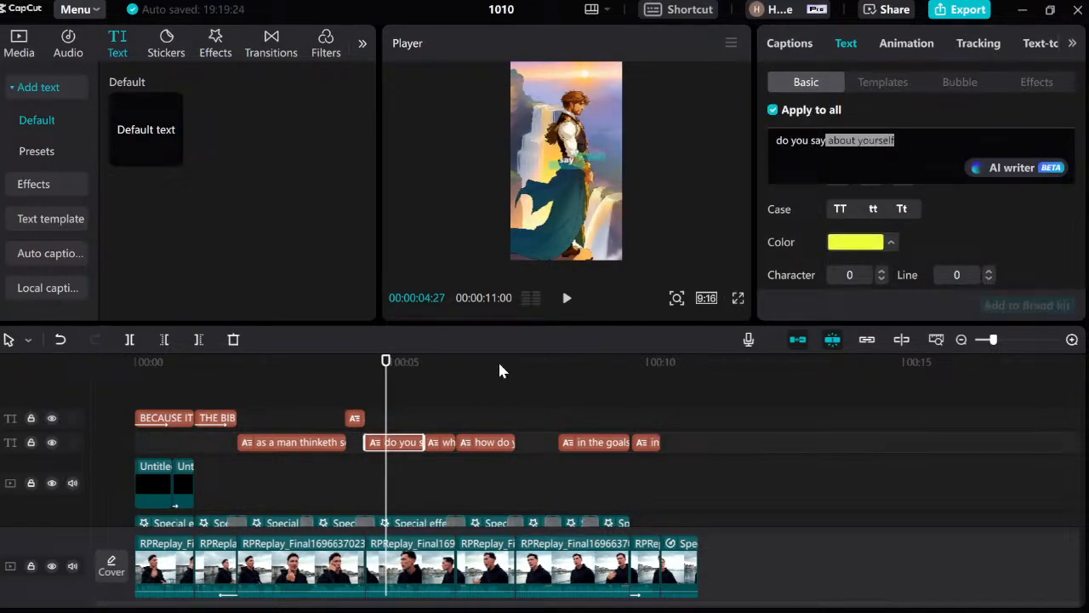
left_click(455, 392)
left_click(434, 443)
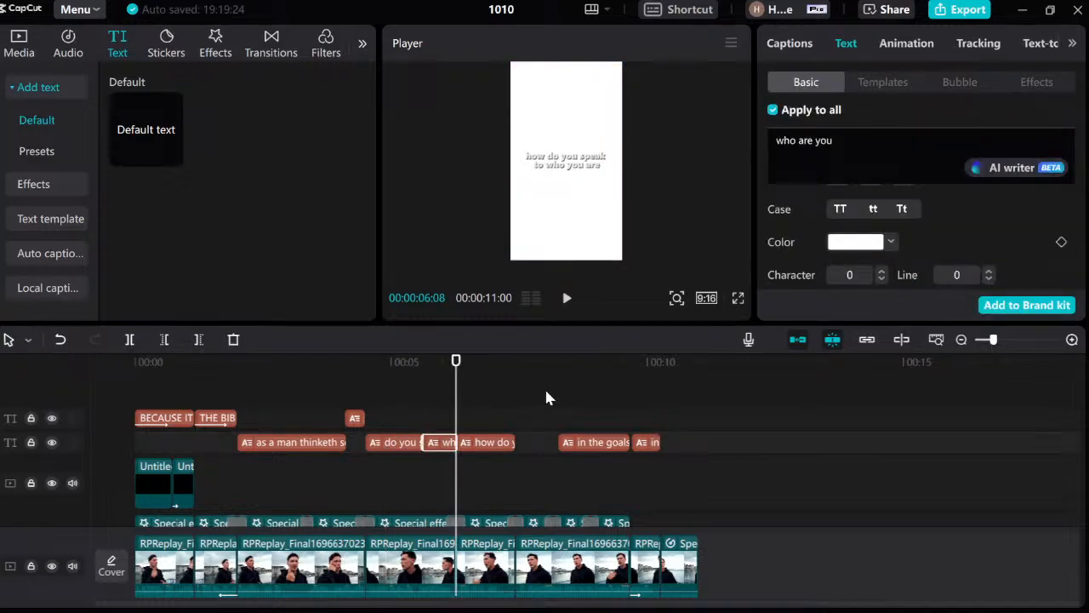
left_click(940, 266)
key("space")
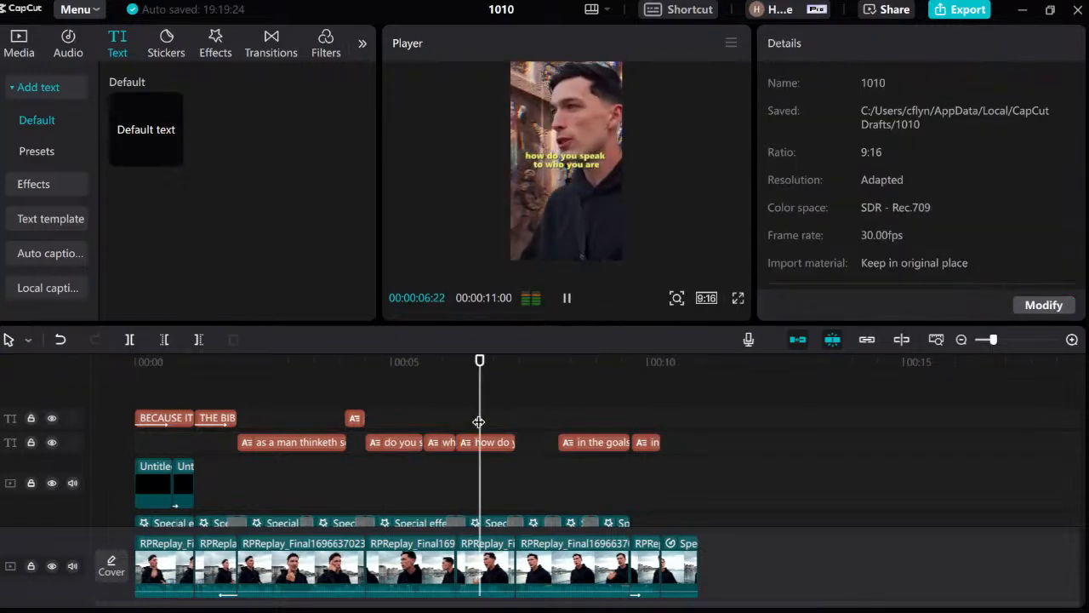
key("space")
Apply the Bounce Out caption animation to the "how do you speak to who you are" caption and play it back.
left_click(490, 442)
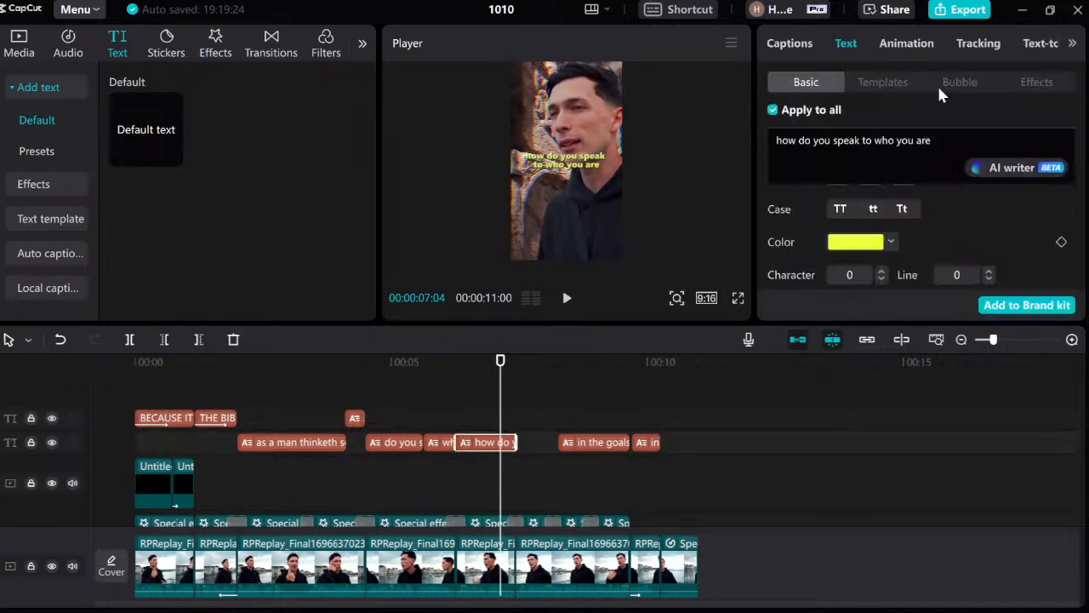
left_click(934, 50)
left_click(861, 281)
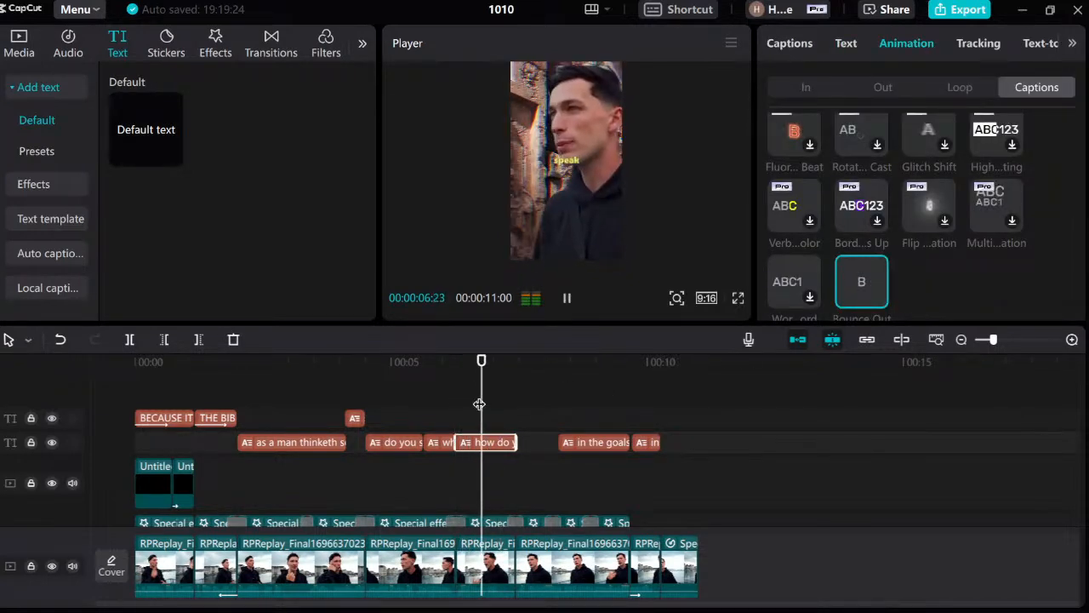
left_click(506, 417)
key("space")
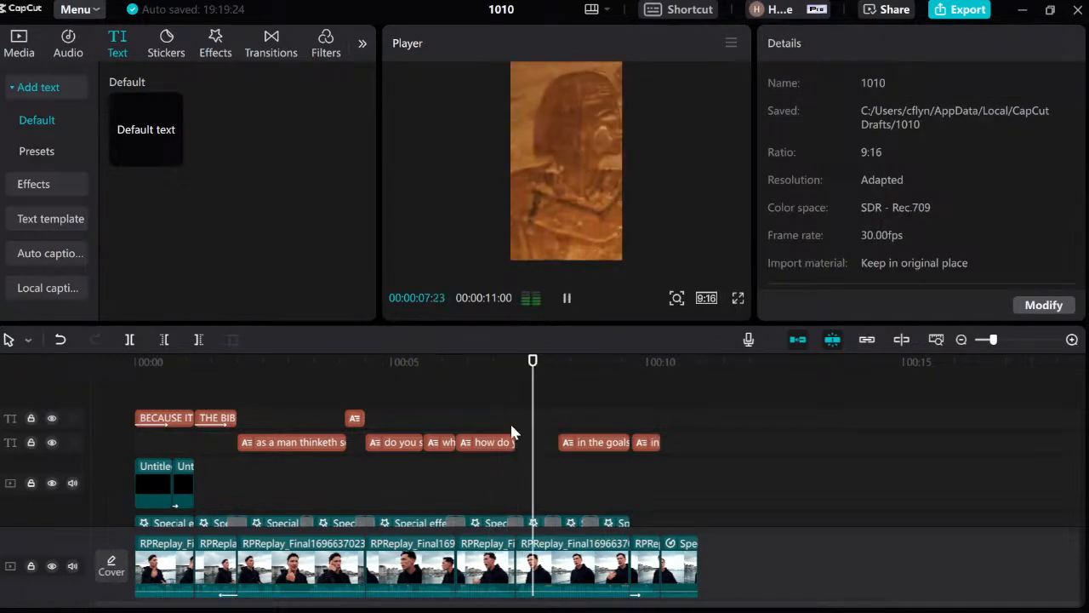
key("space")
Duplicate the "how do you speak to who you are" caption and fit the copy into the gap before the "in the goals" caption.
right_click(504, 443)
left_click(542, 356)
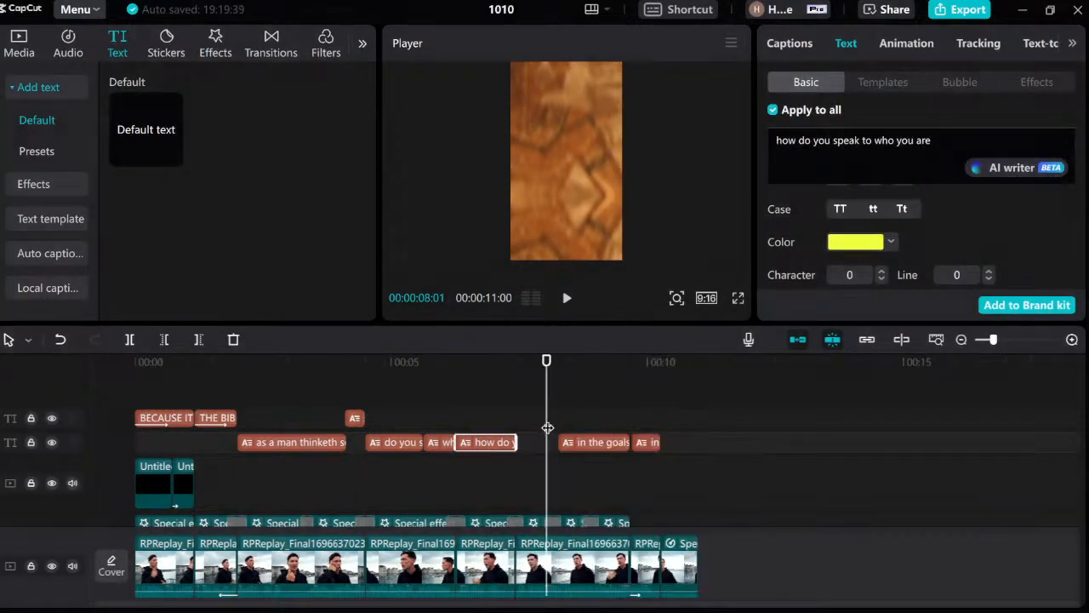
right_click(541, 444)
left_click(553, 447)
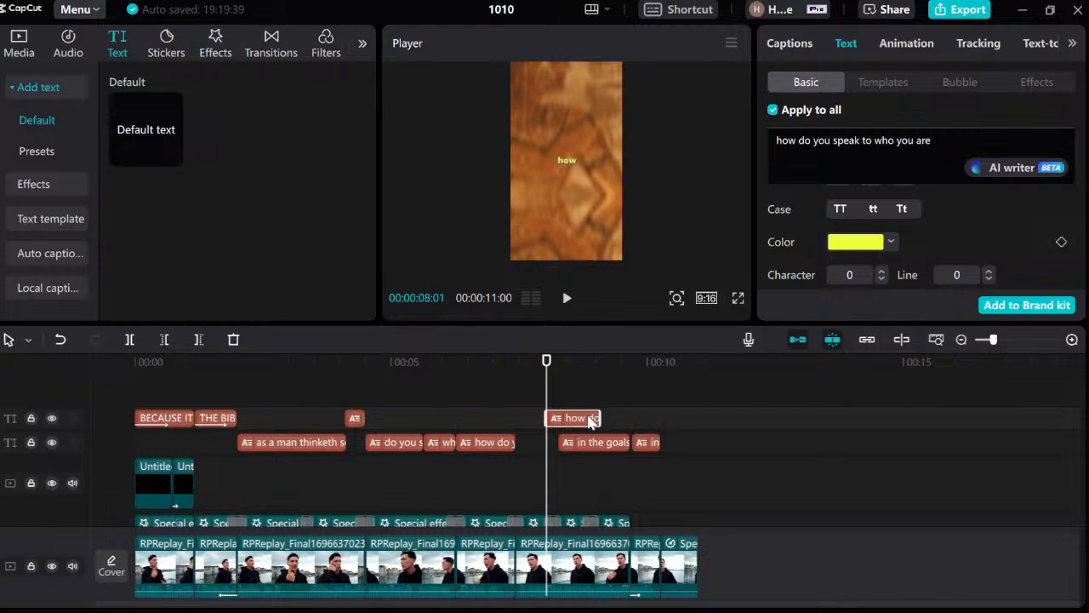
left_click_drag(591, 419, 543, 441)
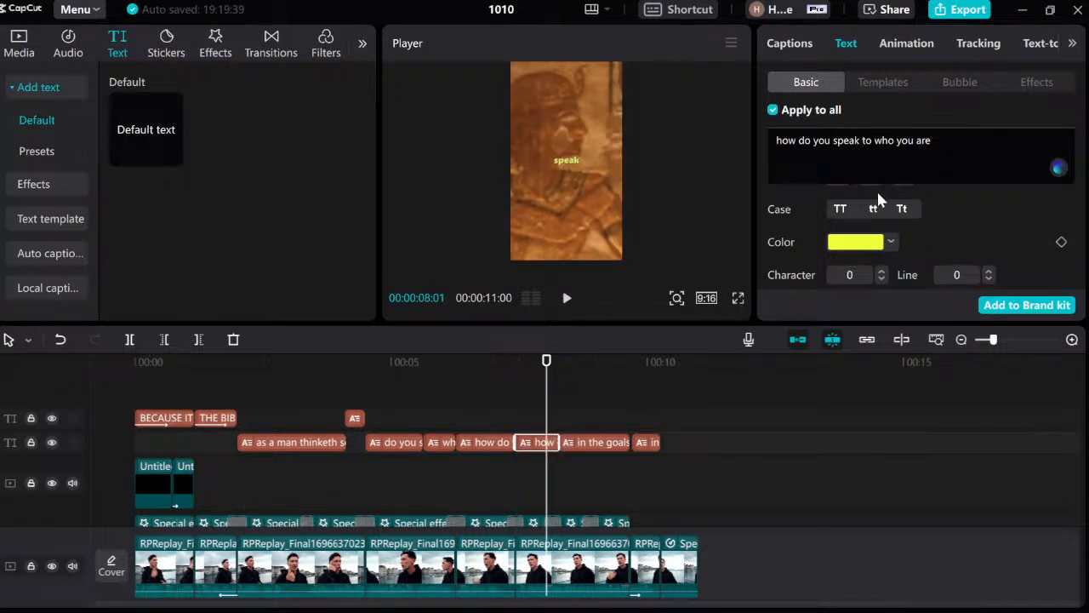
Delete "how do you speak" from the duplicated caption, leaving the text "to who you are".
key("BackSpace")
key("BackSpace")
key("BackSpace")
key("BackSpace")
key("BackSpace")
key("BackSpace")
key("BackSpace")
key("BackSpace")
key("BackSpace")
key("BackSpace")
key("BackSpace")
key("BackSpace")
key("BackSpace")
key("BackSpace")
key("BackSpace")
key("BackSpace")
key("BackSpace")
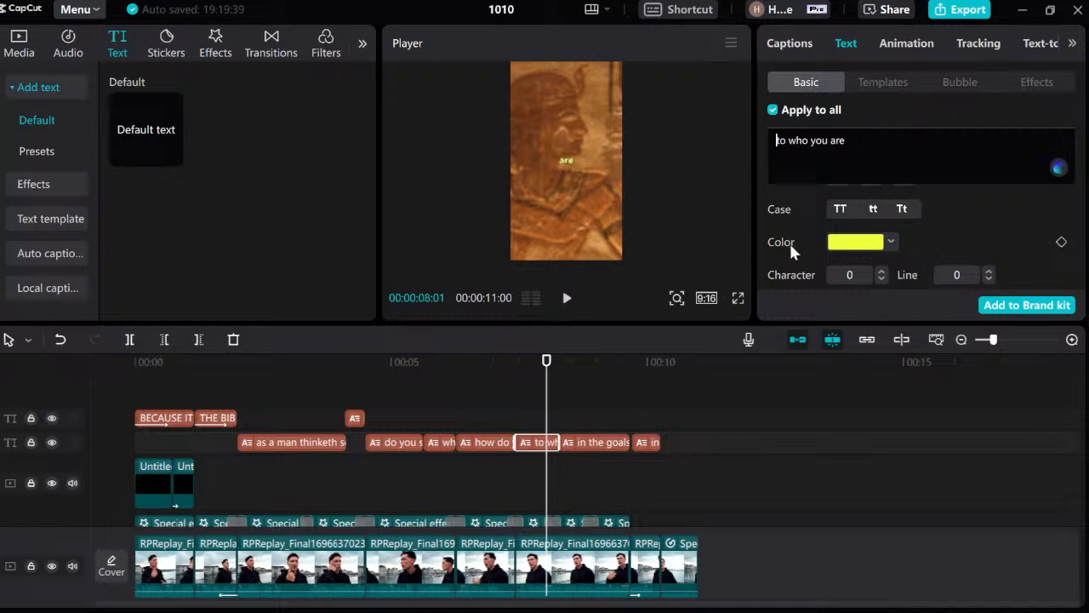
left_click(492, 446)
left_click(536, 431)
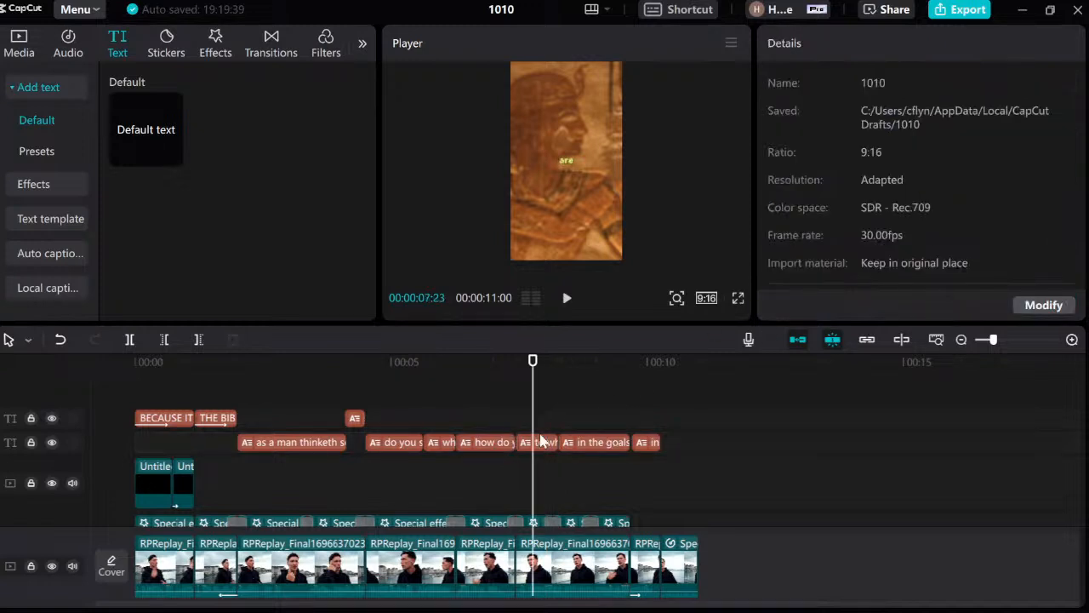
Set the "do you say about yourself" caption to white and, with Apply to all off, the "as a man thinketh so is he" caption to yellow.
left_click(394, 412)
left_click(395, 444)
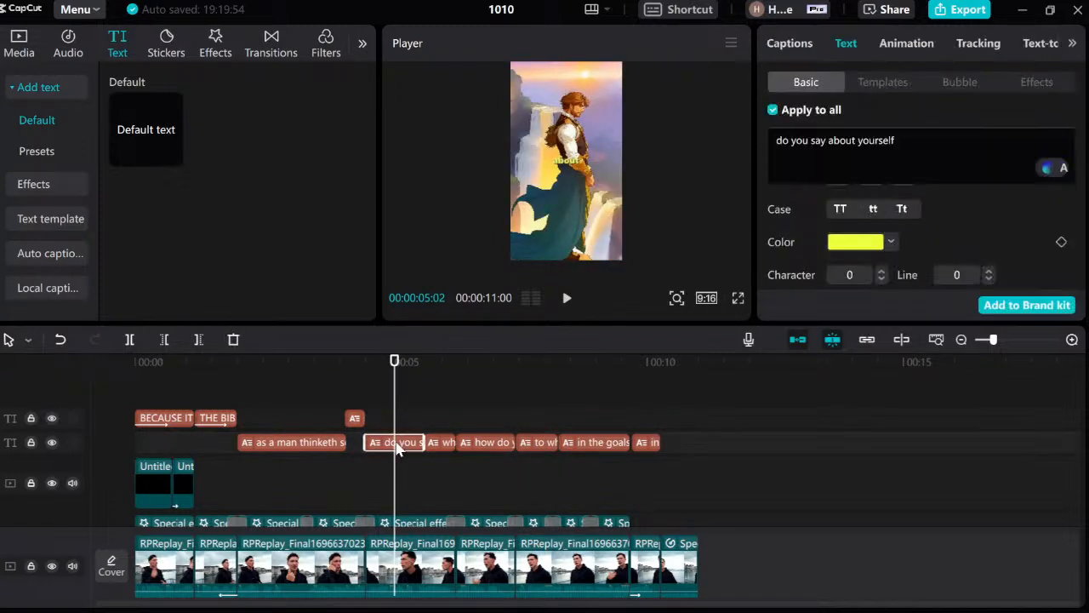
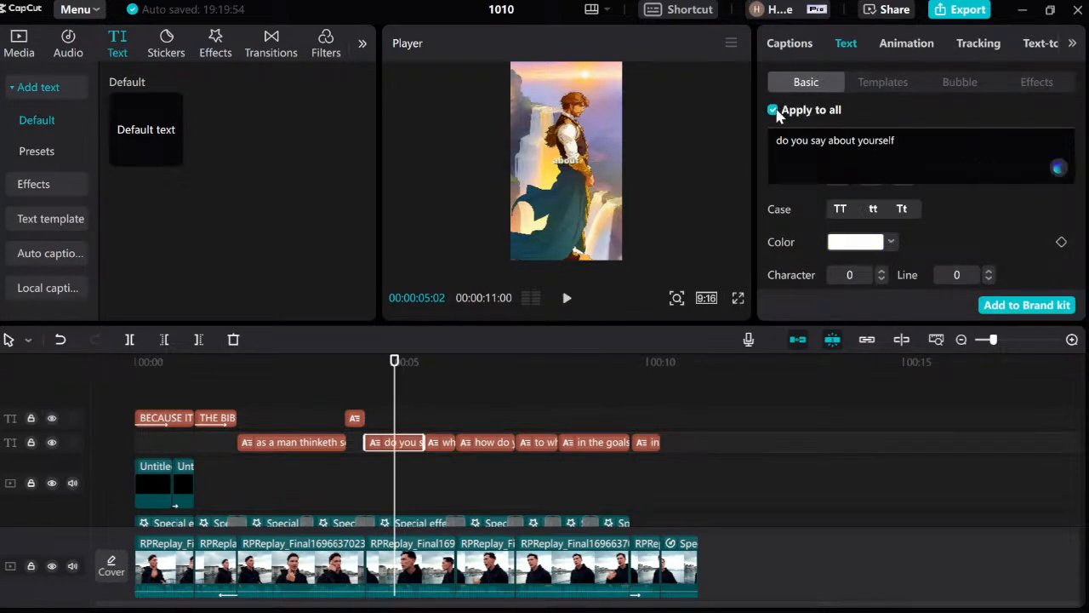
left_click(272, 407)
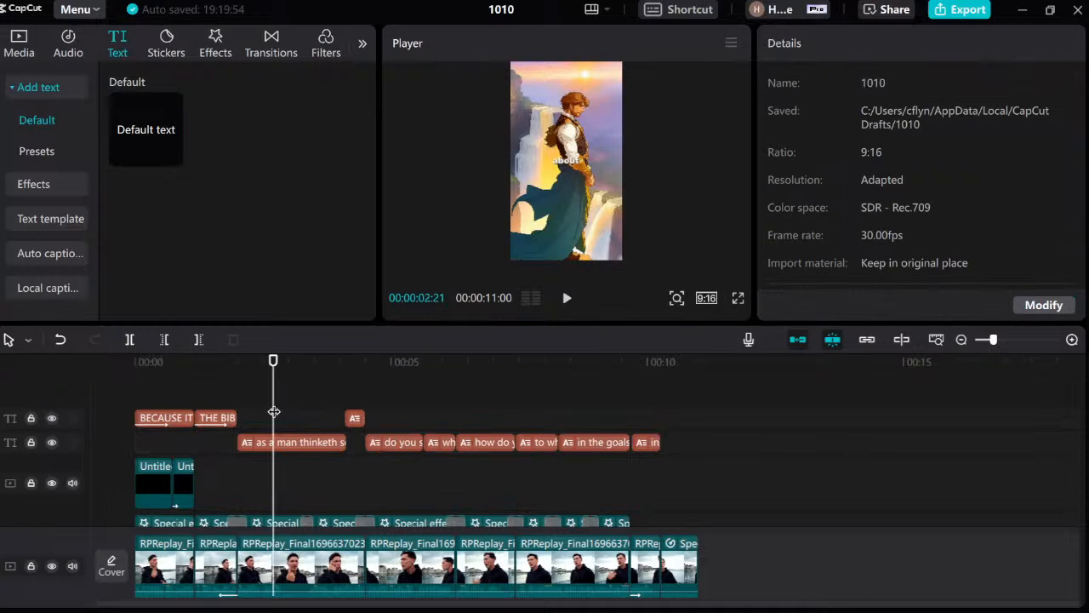
left_click(297, 449)
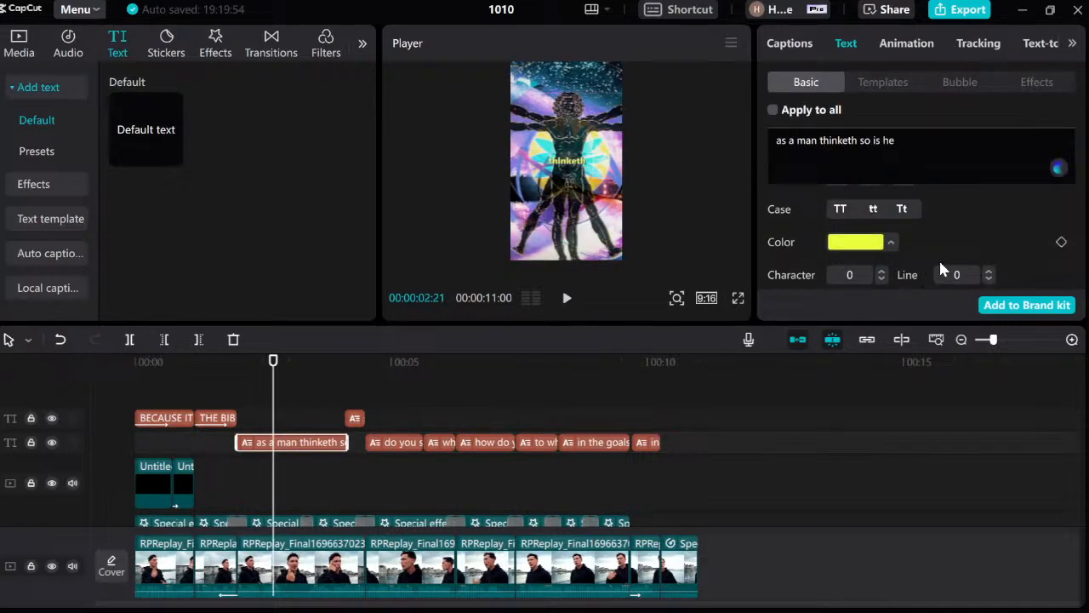
Colour the words "SAYS IT" white in the "THE BIBLE SAYS IT" caption.
left_click(221, 398)
key("space")
left_click(208, 394)
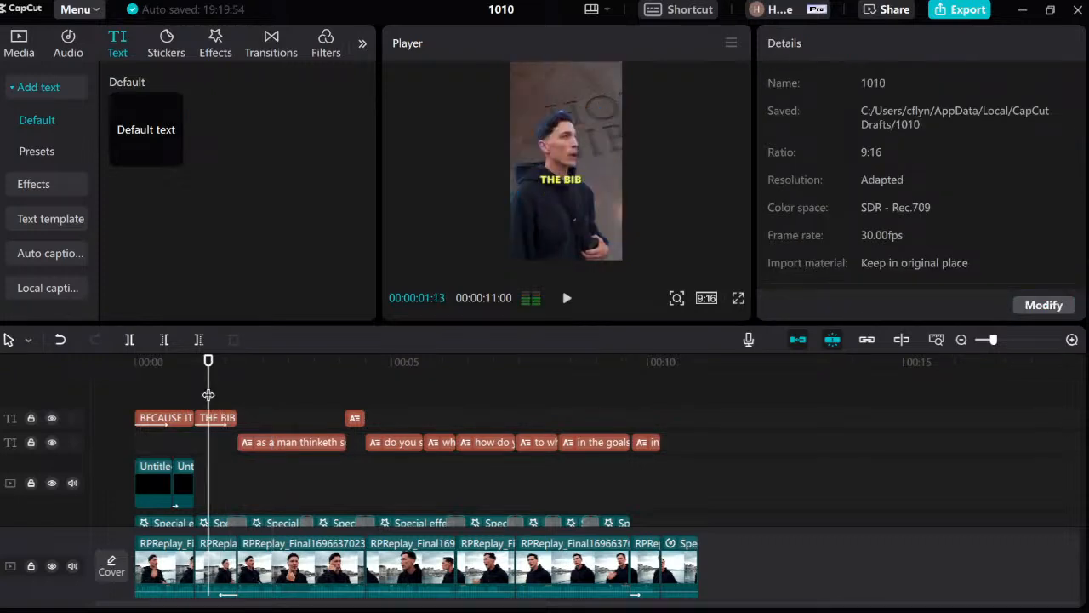
left_click(220, 398)
left_click(224, 416)
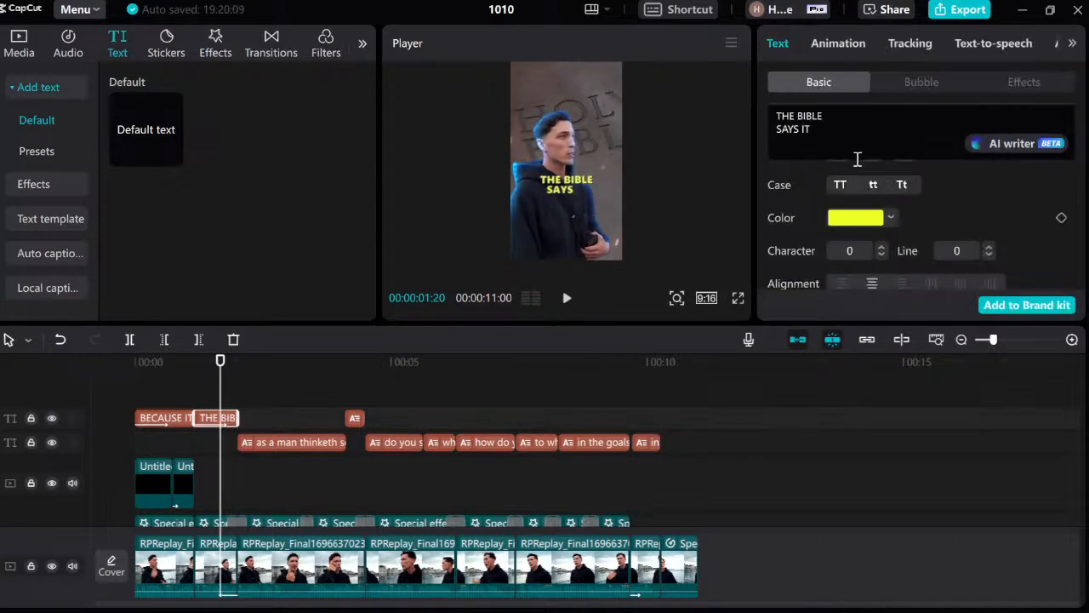
left_click_drag(781, 133, 776, 130)
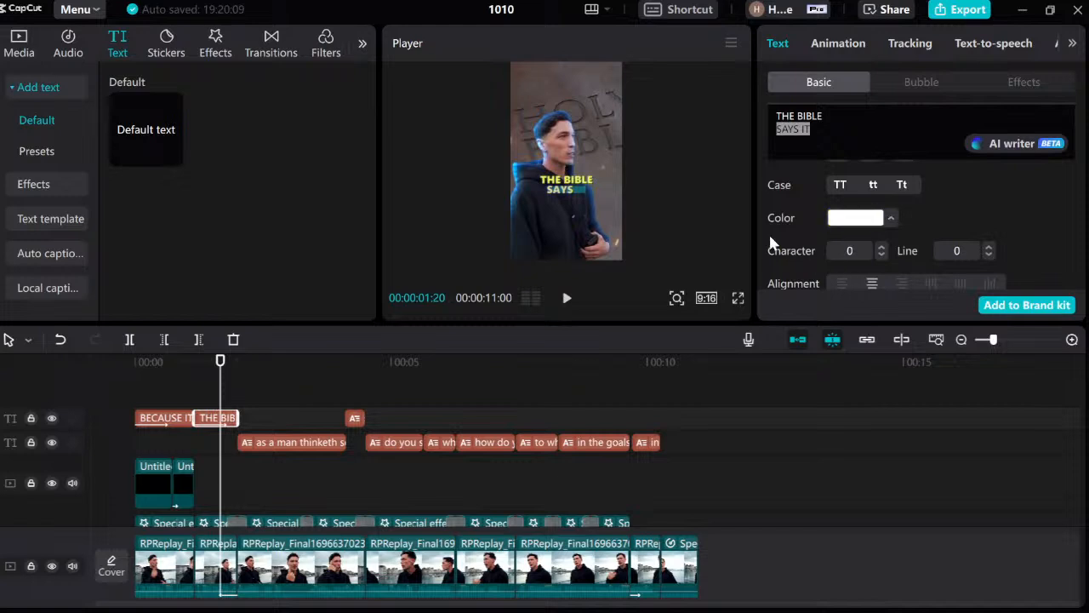
Recolour the words "BECAUSE IT" in the "BECAUSE IT ALL STARTS HERE" caption and play back the opening captions.
left_click(178, 389)
left_click_drag(177, 389, 155, 399)
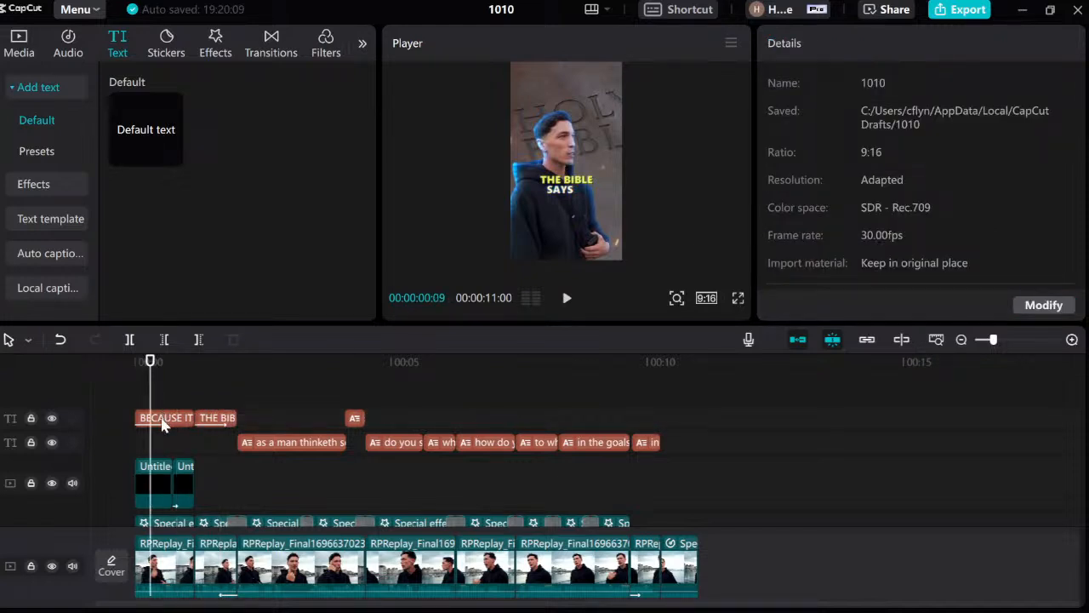
left_click(163, 421)
left_click_drag(830, 116, 777, 113)
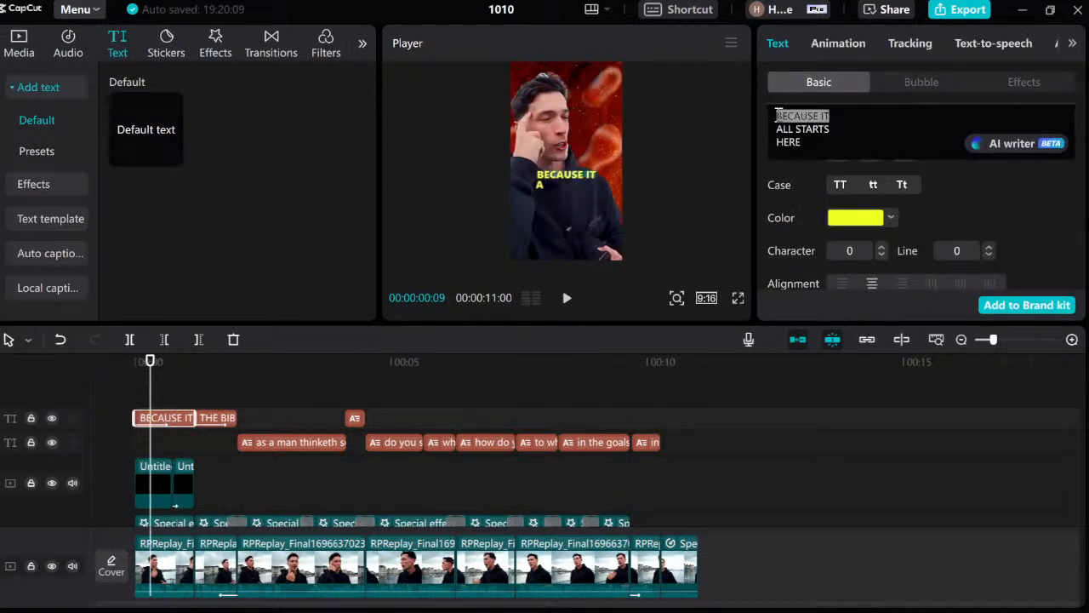
left_click(142, 400)
key("space")
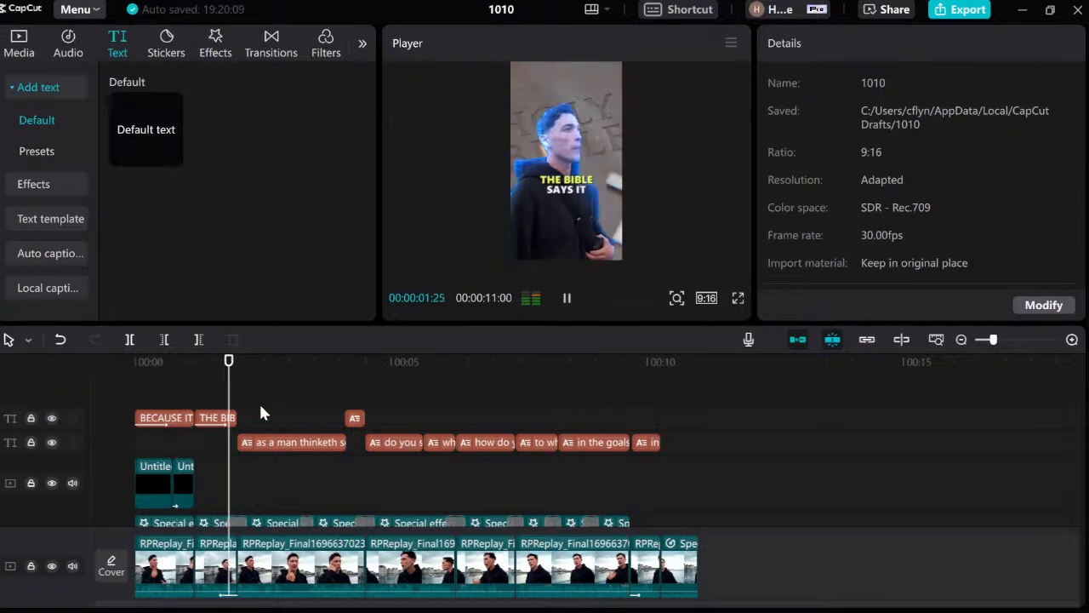
Colour "about yourself" yellow in the "do you say about yourself" caption and recolour the "who are you" caption.
left_click(371, 396)
left_click(345, 400)
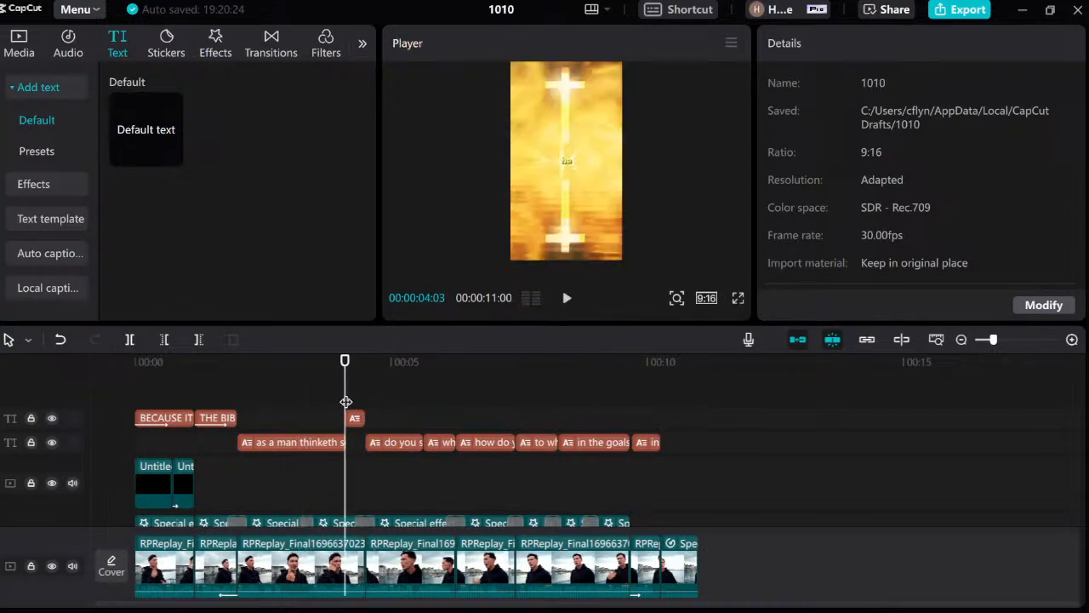
key("space")
key("space")
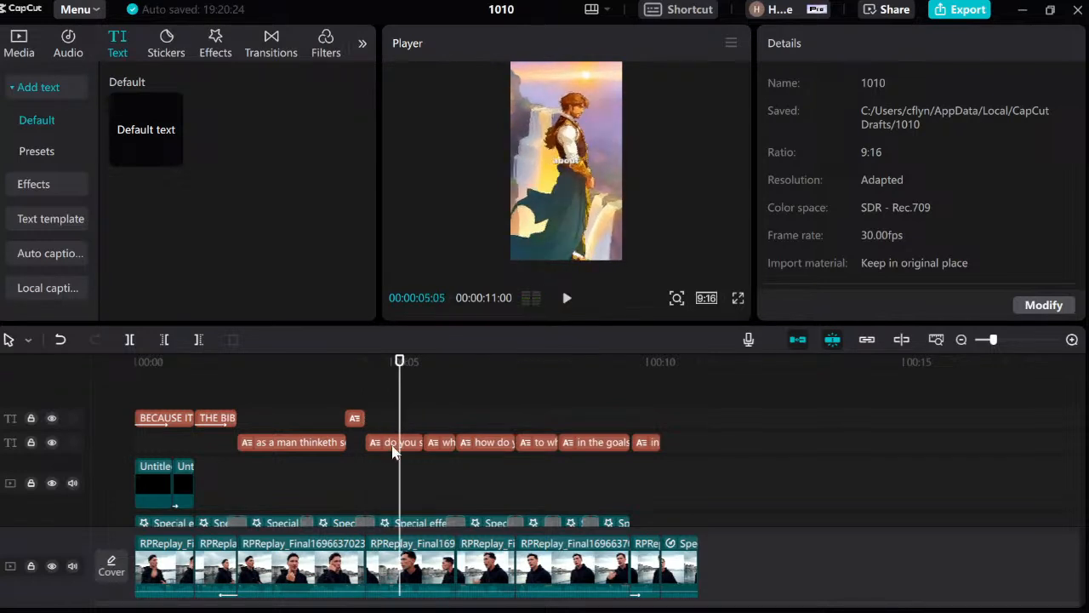
left_click(394, 444)
left_click(830, 146, "shift")
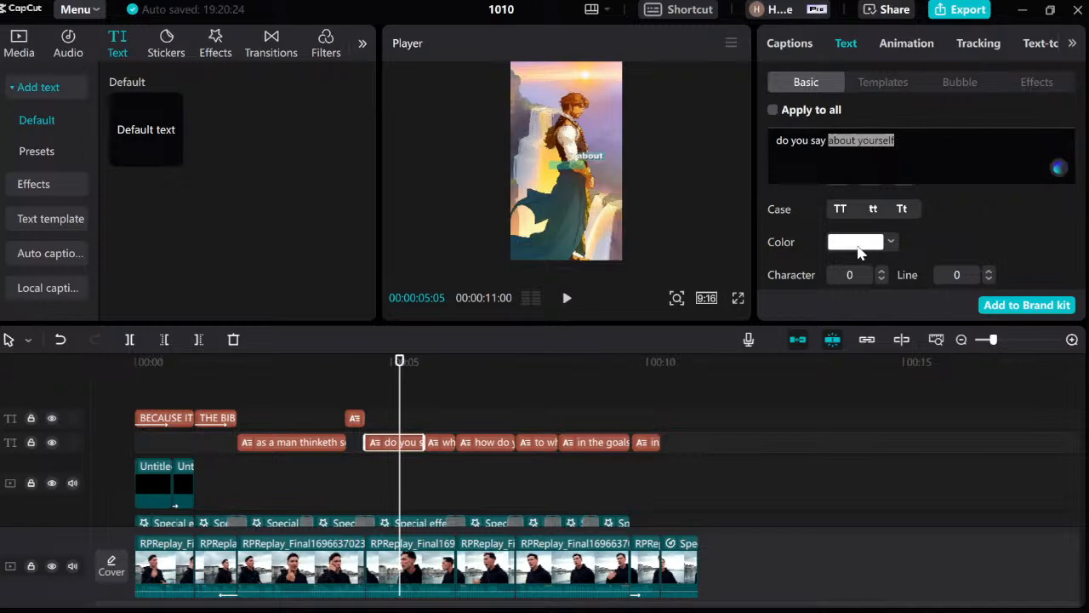
left_click(432, 401)
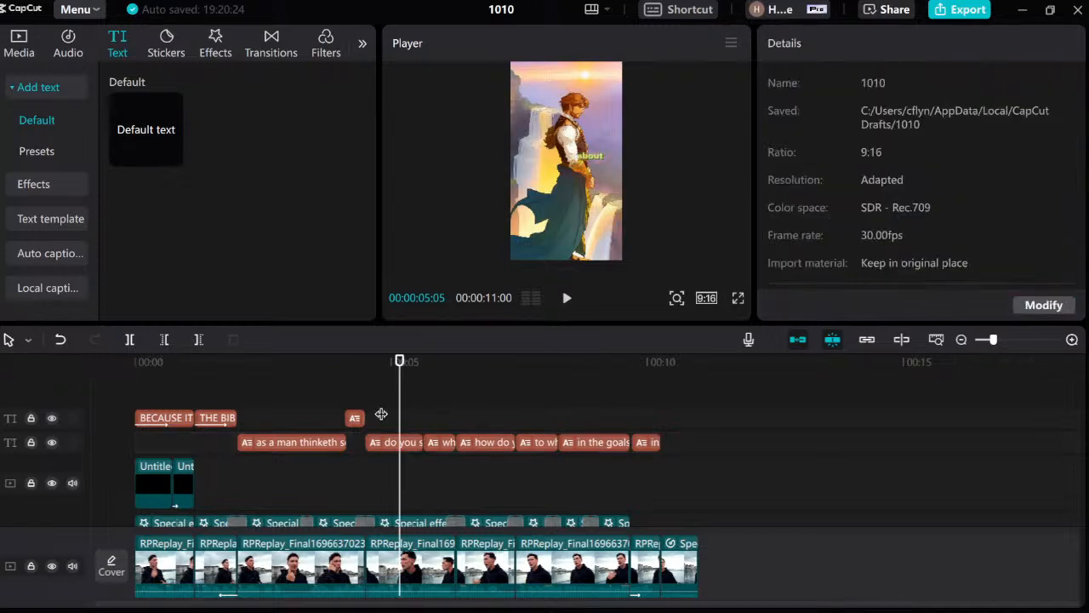
left_click_drag(399, 397, 439, 397)
left_click(450, 444)
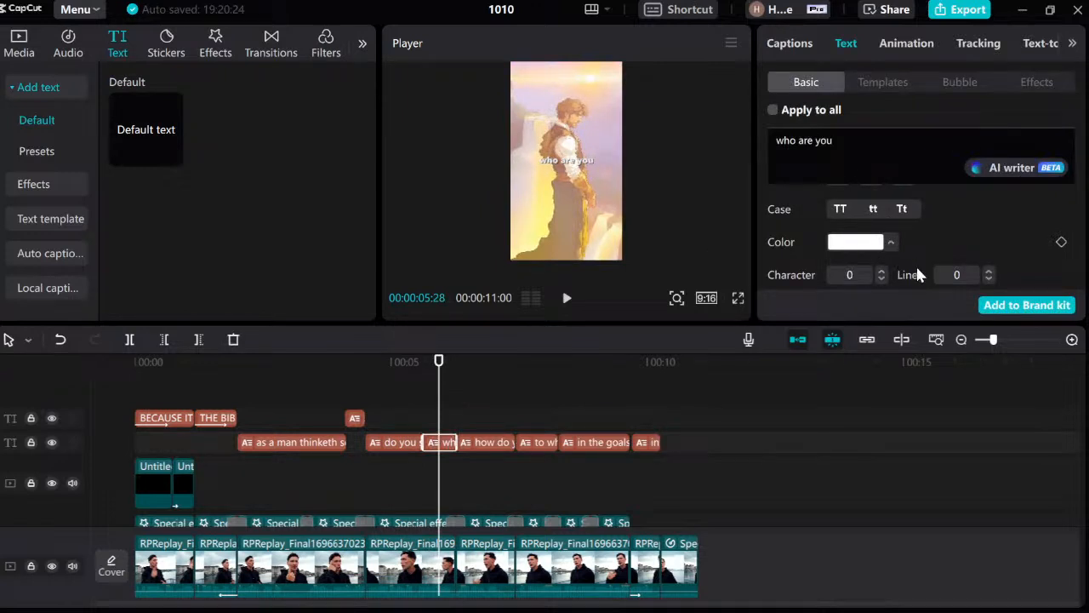
Cut the "how do you speak to who you are" caption down to "how do you speak" and recolour it.
left_click_drag(452, 394, 479, 399)
left_click(490, 442)
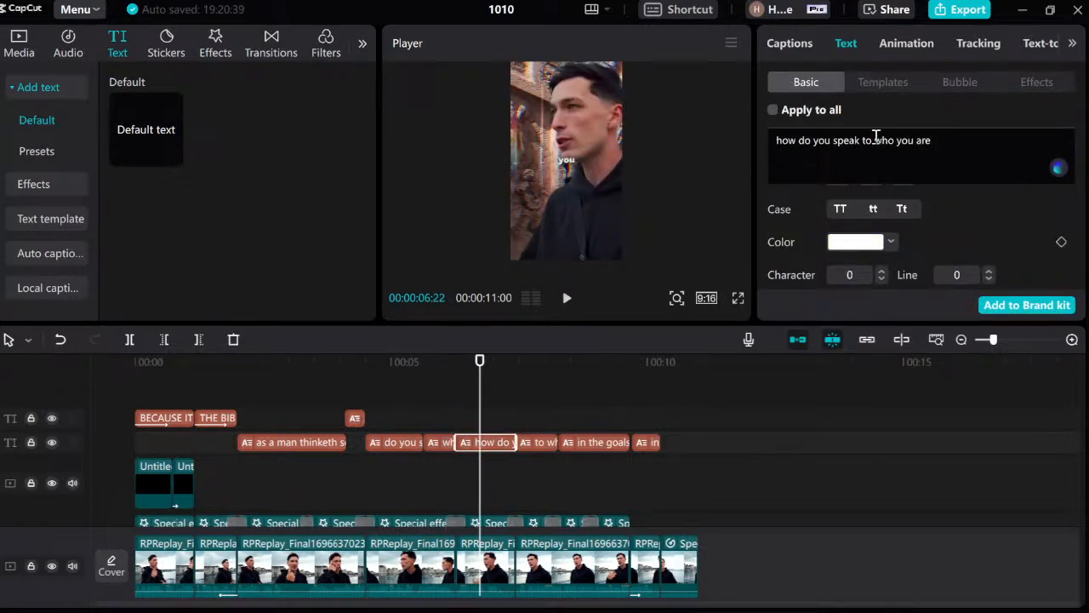
left_click_drag(946, 140, 866, 148)
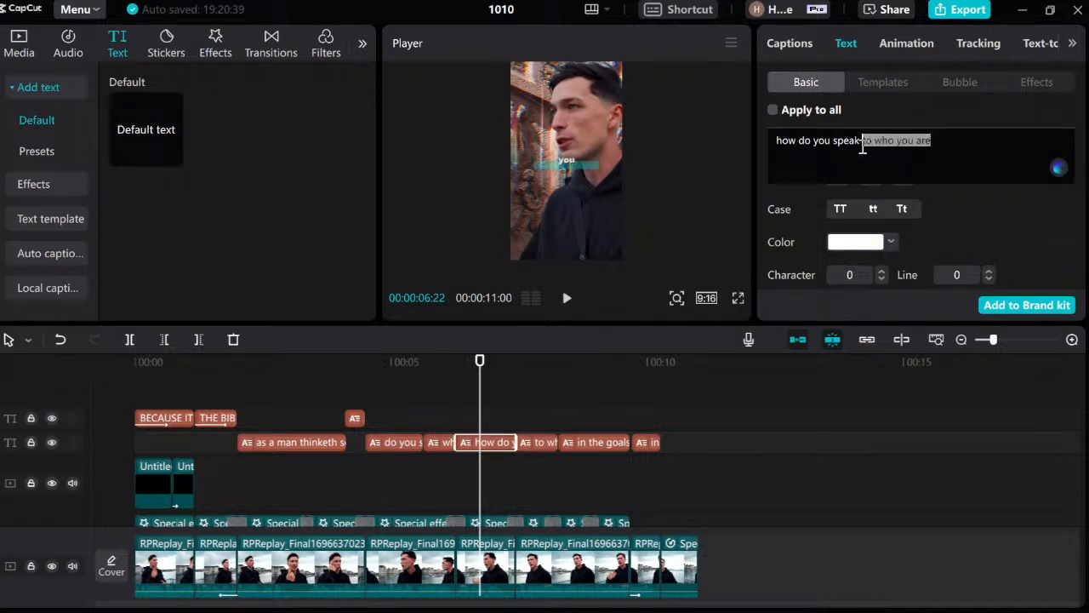
key("BackSpace")
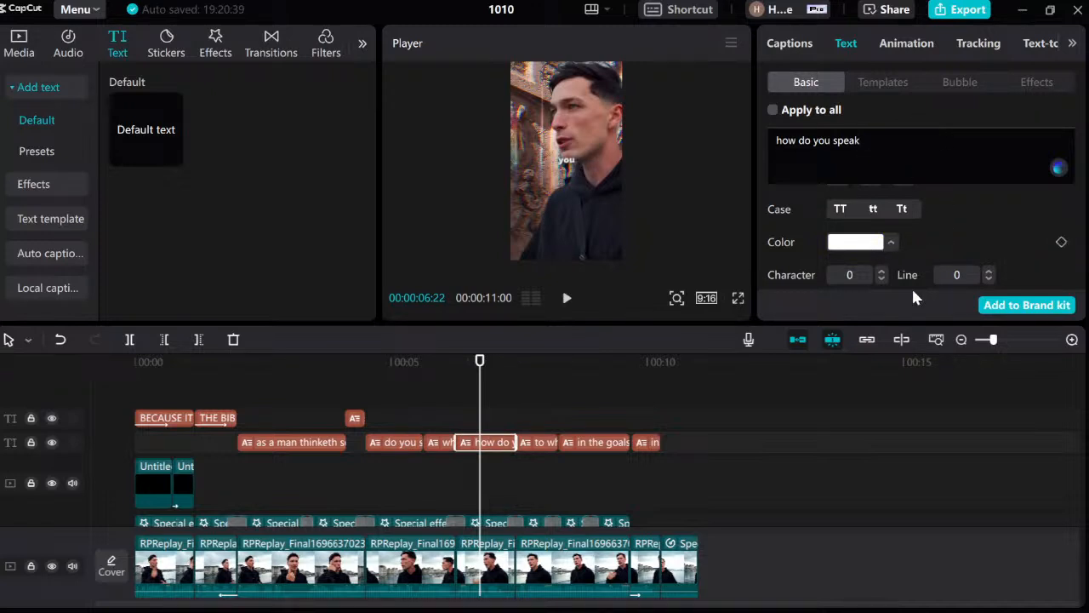
Replace the first word of the "in the goals and the ambitions that you have" caption with "and".
left_click(519, 427)
left_click(533, 432)
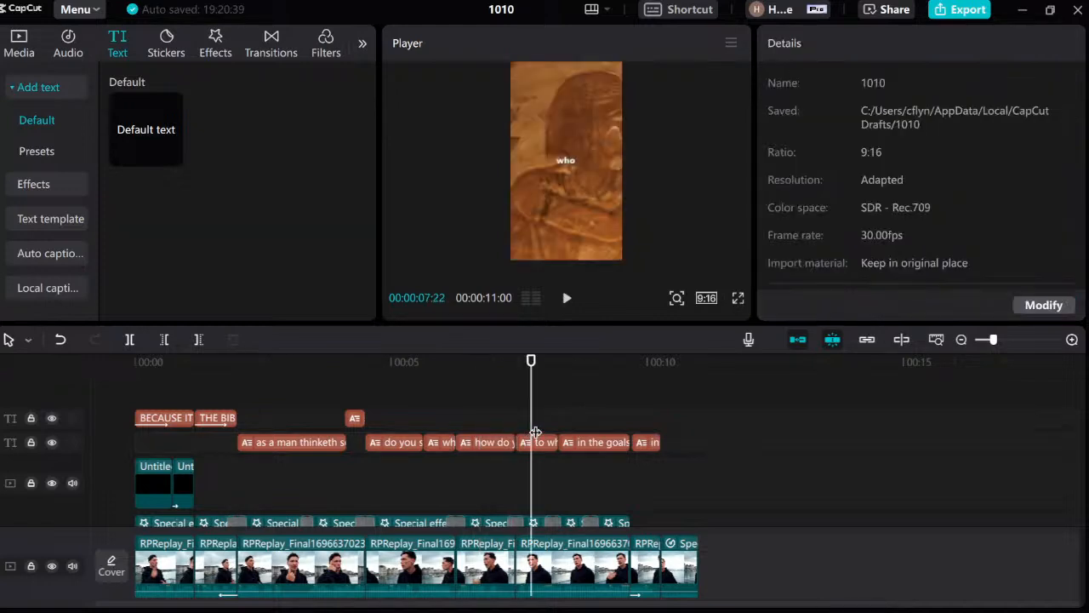
key("space")
key("space")
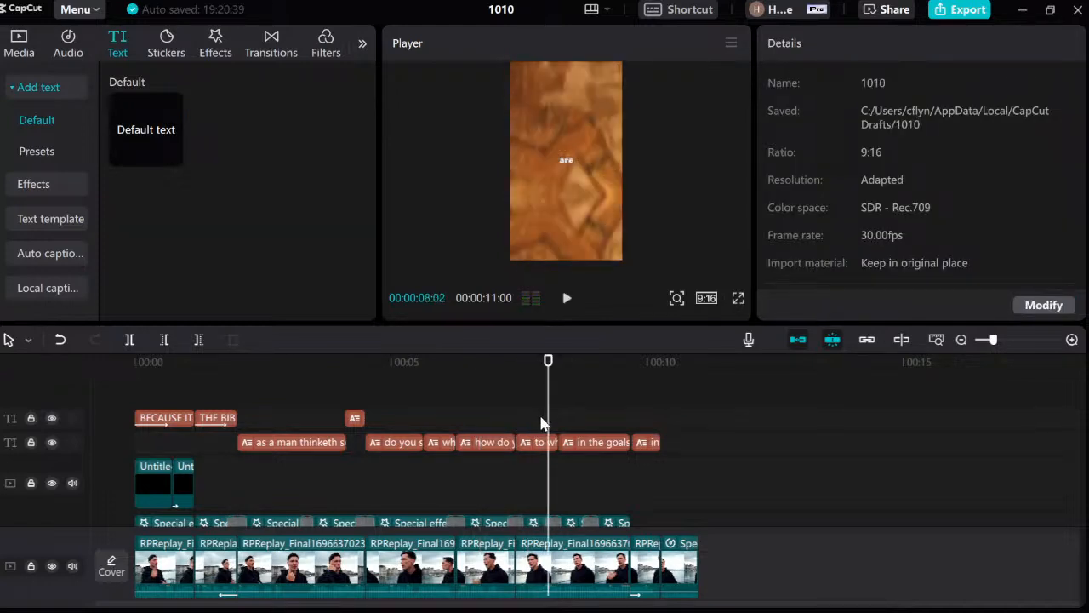
mouse_move(541, 423)
left_mouse_down()
mouse_move(564, 425)
mouse_move(554, 426)
left_mouse_up()
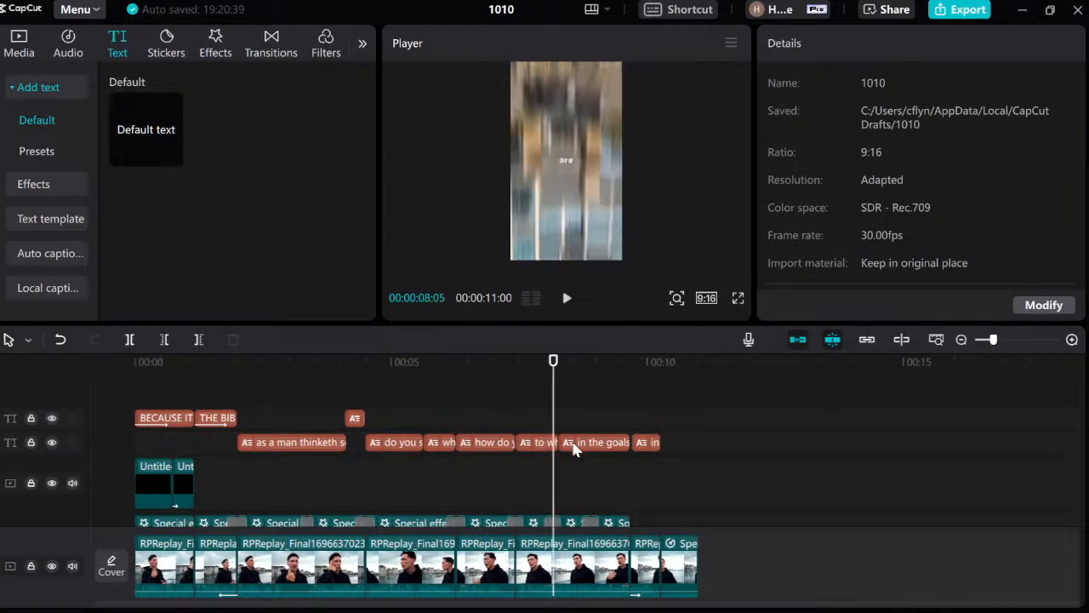
left_click(573, 444)
key("BackSpace")
key("BackSpace")
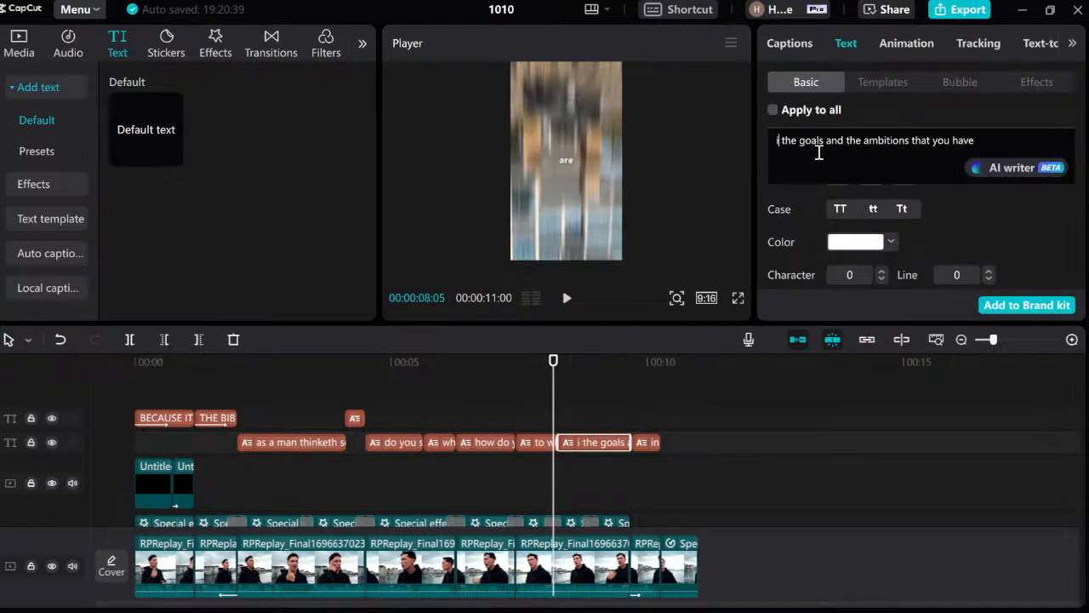
type("AND")
key("BackSpace")
key("BackSpace")
key("BackSpace")
type("and")
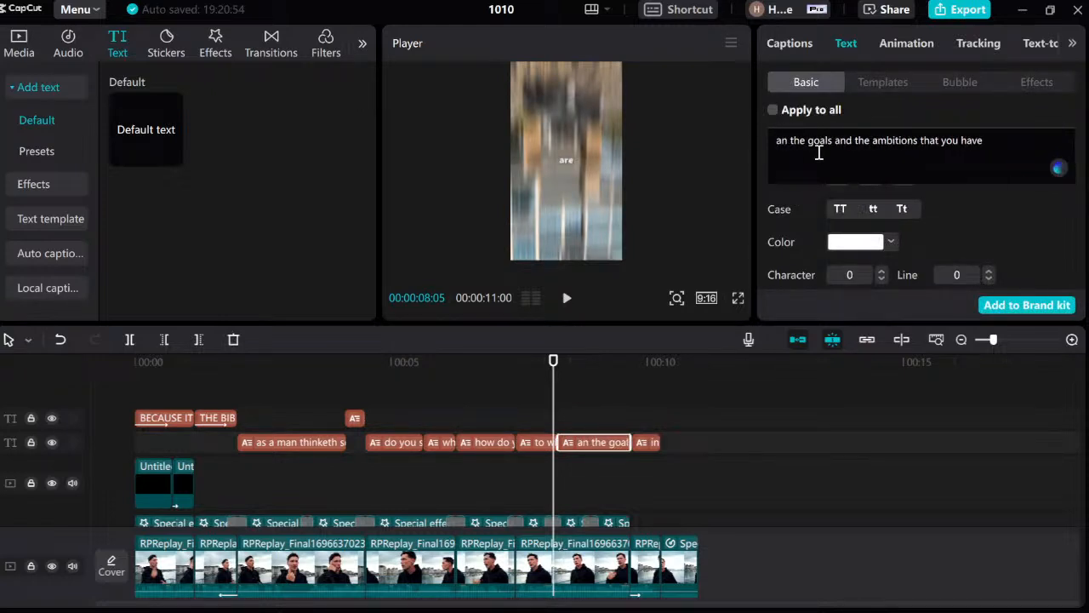
Colour the words "the goals and the ambitions" yellow within their caption and play it back.
left_click_drag(805, 142, 925, 144)
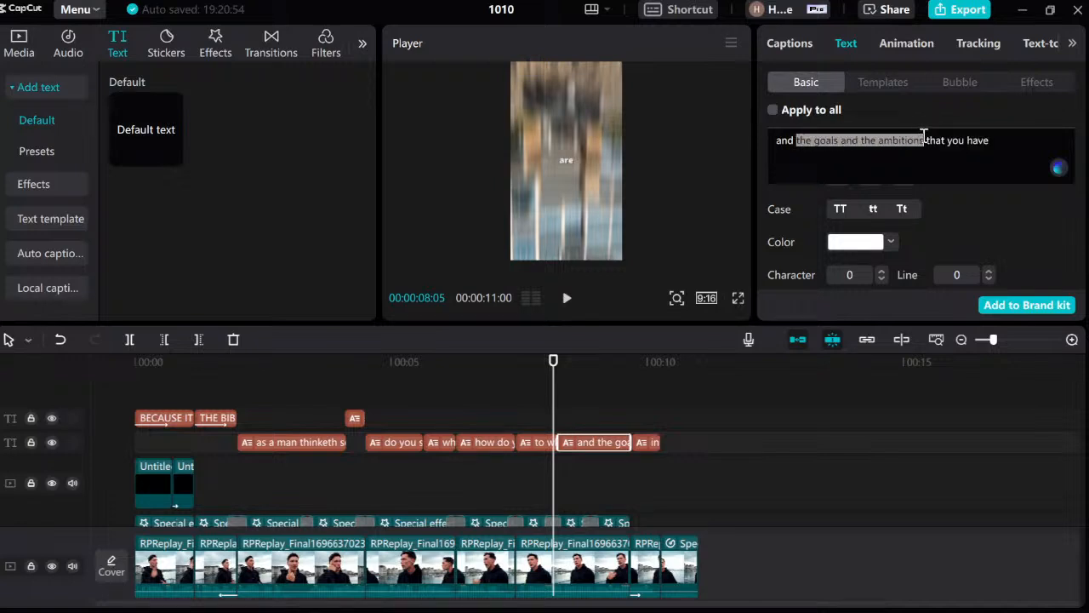
left_click(539, 401)
key("space")
key("space")
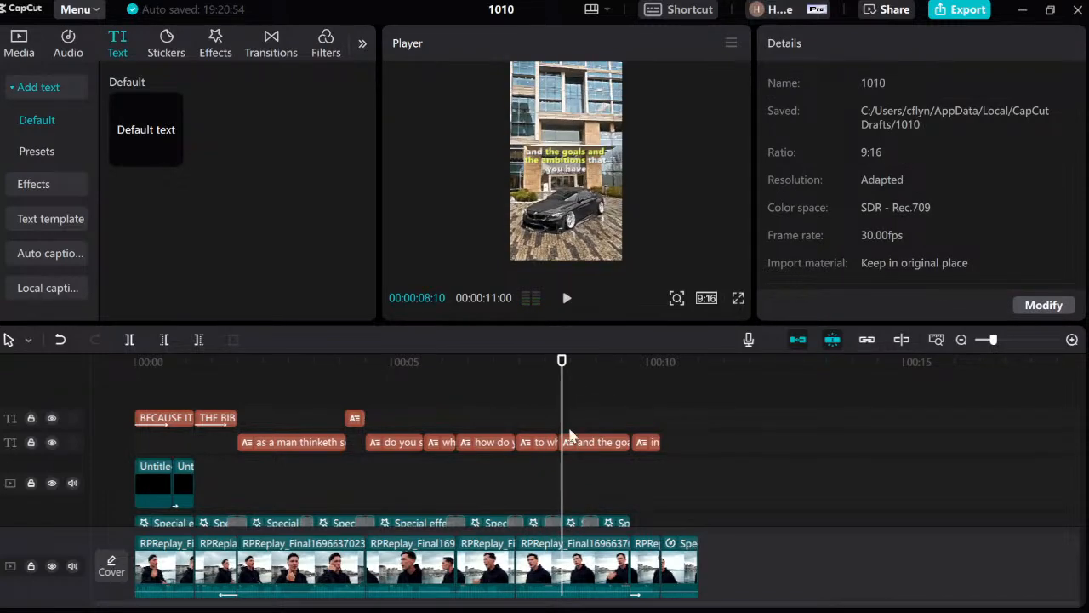
Apply the Bounce Out caption animation to the "and the goals and the ambitions that you have" caption and play it back.
left_click(585, 447)
left_click(906, 44)
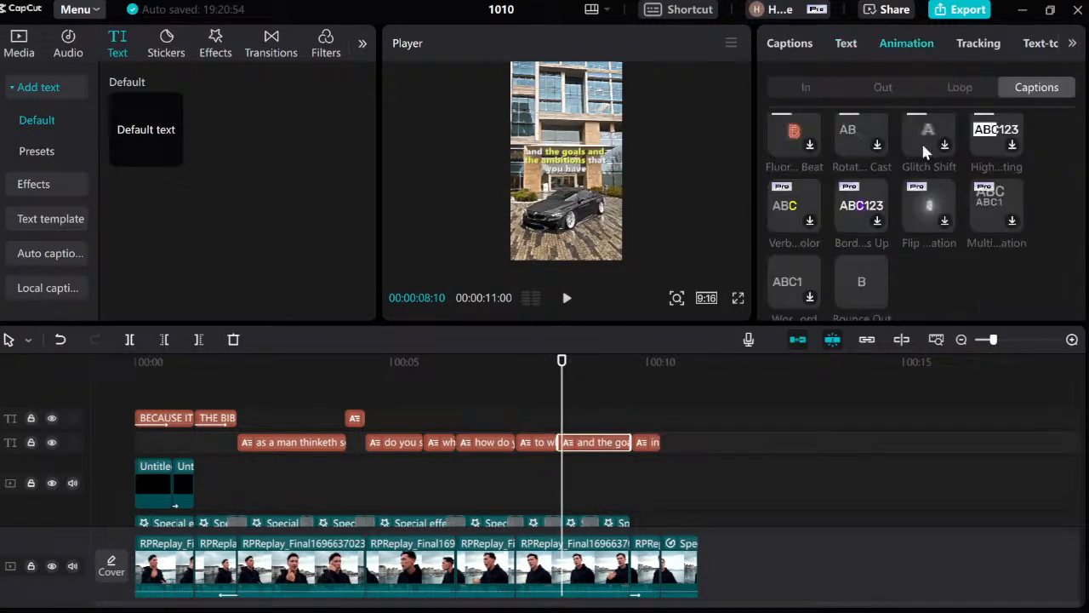
left_click(882, 274)
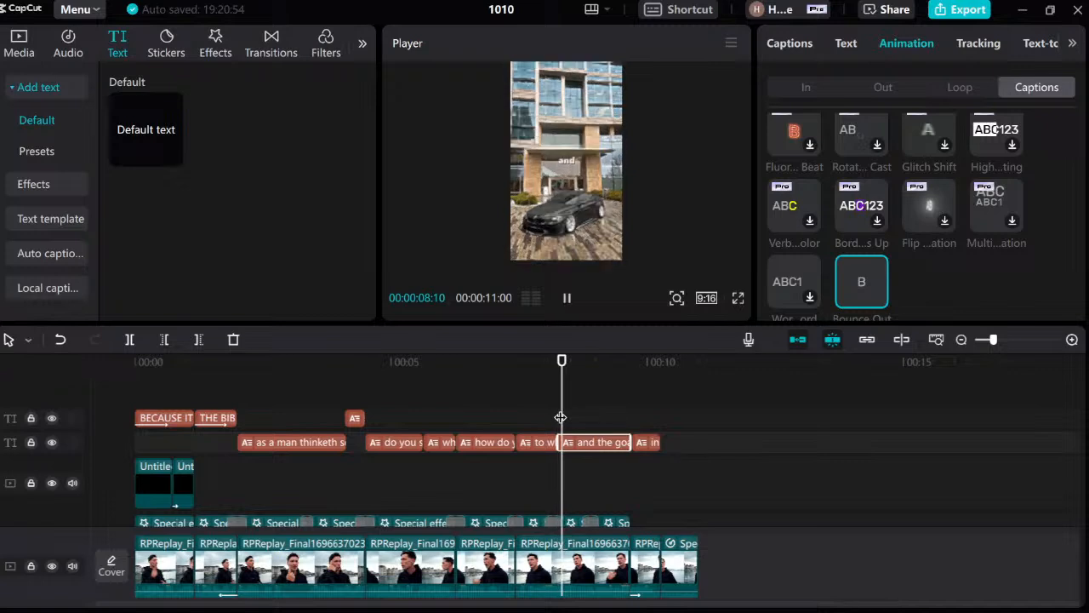
left_click(521, 417)
key("space")
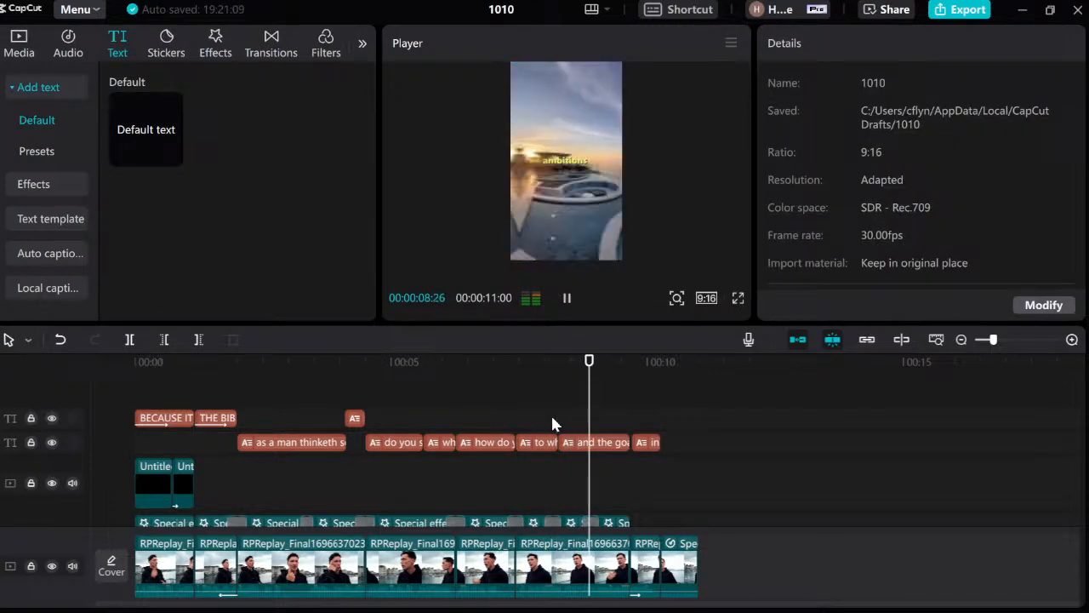
key("space")
Extend the "in your life" caption to the end of the last video clip and colour it yellow.
left_click(628, 430)
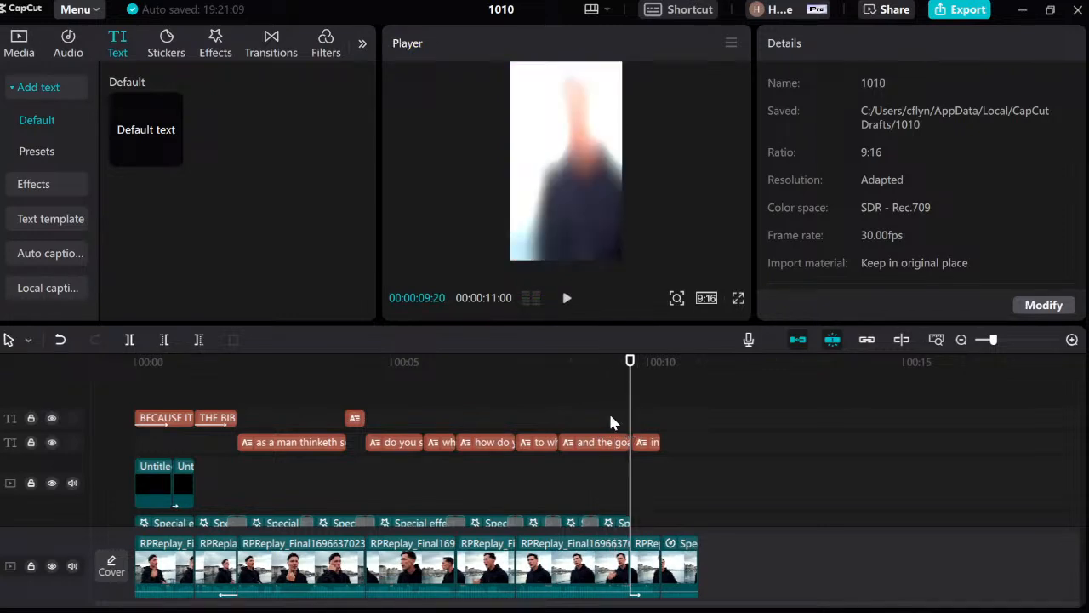
left_click(638, 441)
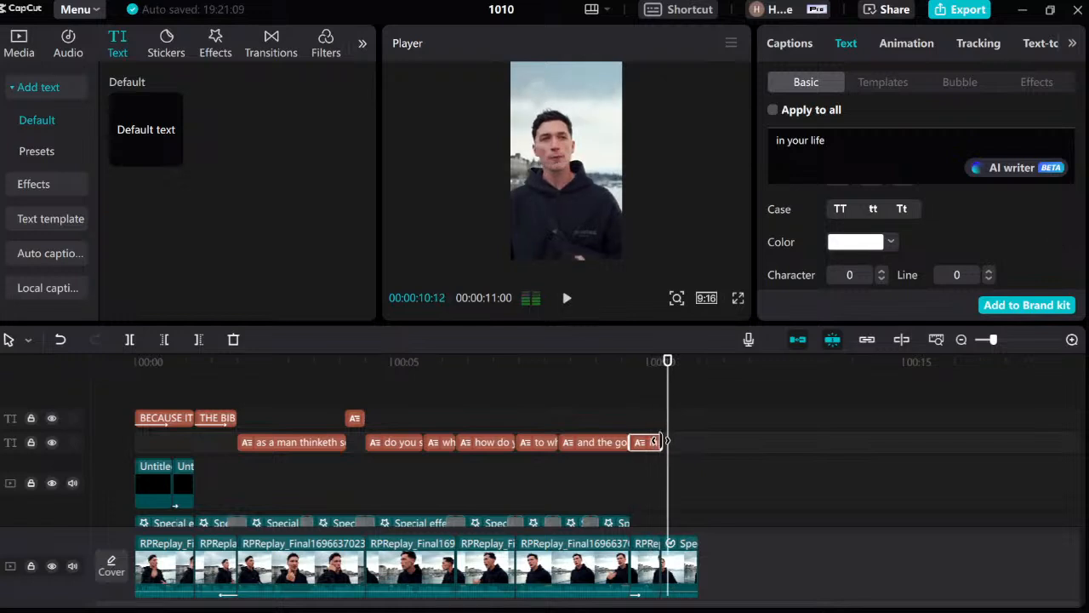
left_click_drag(662, 442, 700, 442)
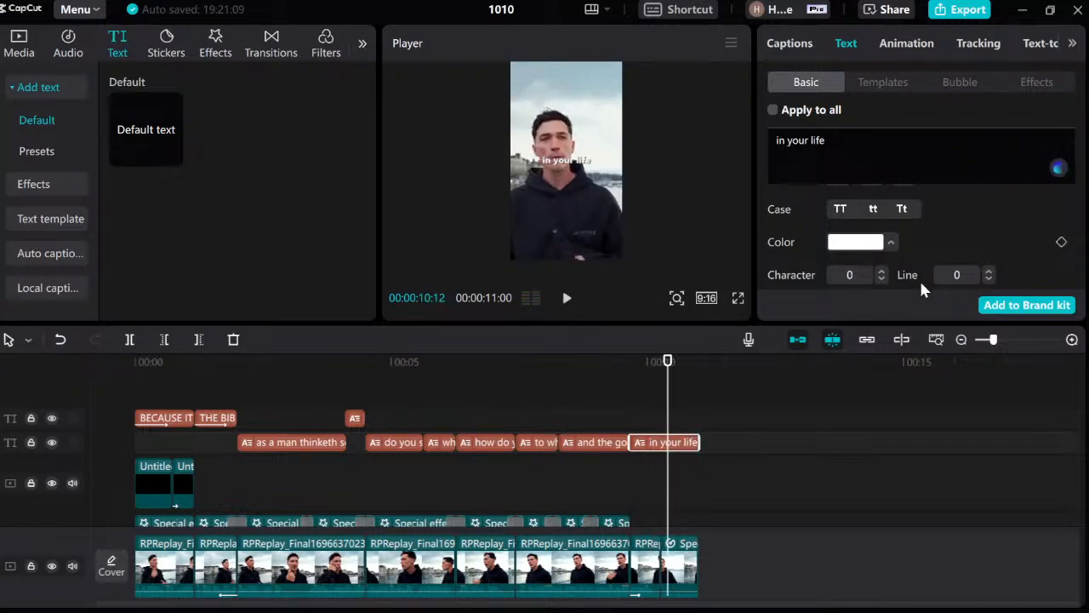
left_click(632, 411)
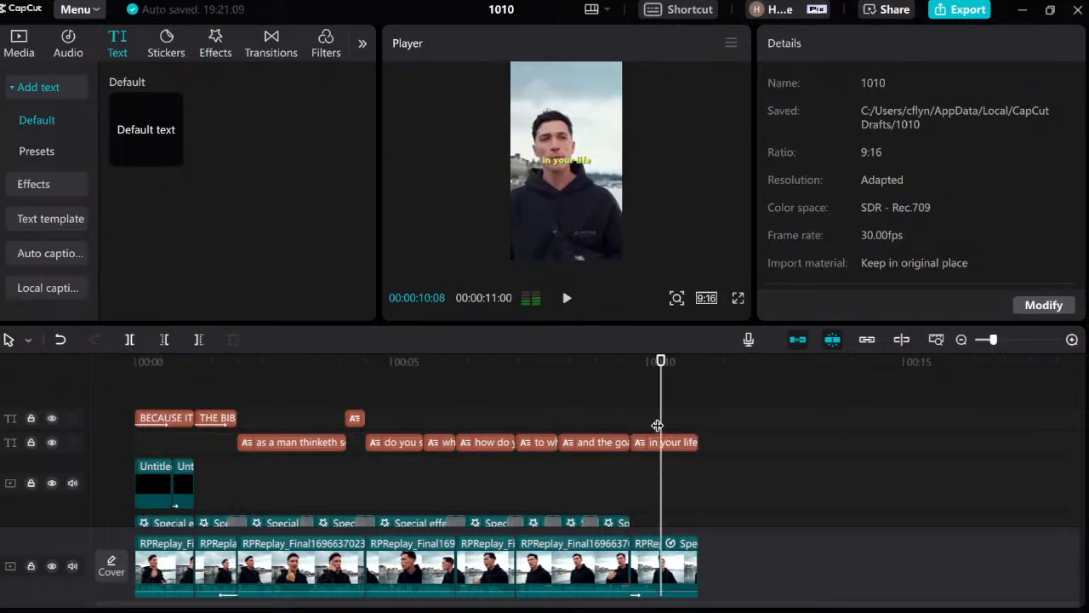
Apply the Bounce Out caption animation to the "in your life" caption and play it back.
left_click(644, 442)
left_click(924, 47)
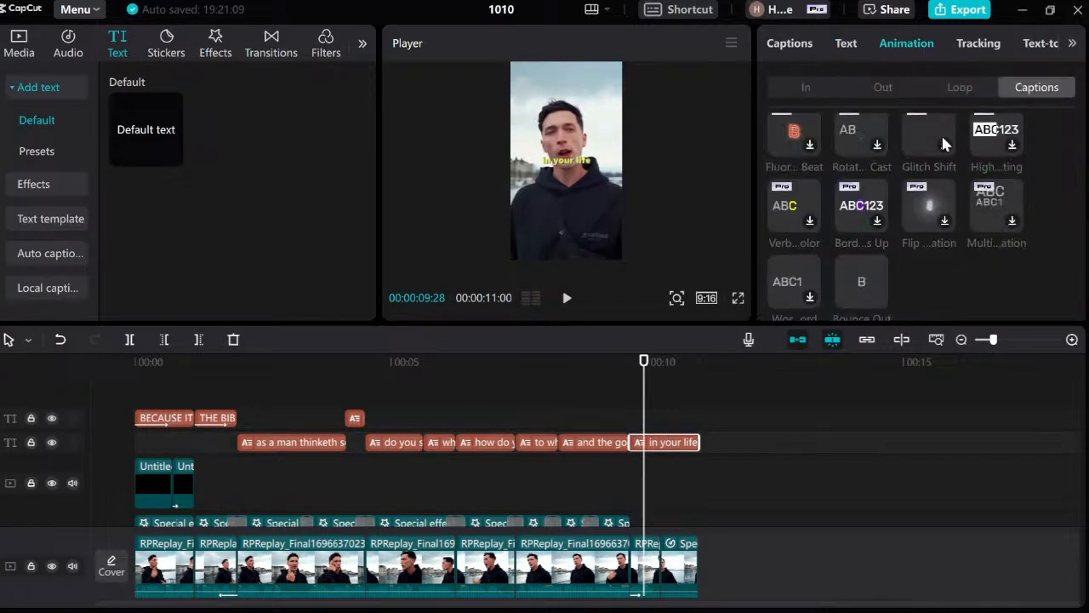
left_click(633, 400)
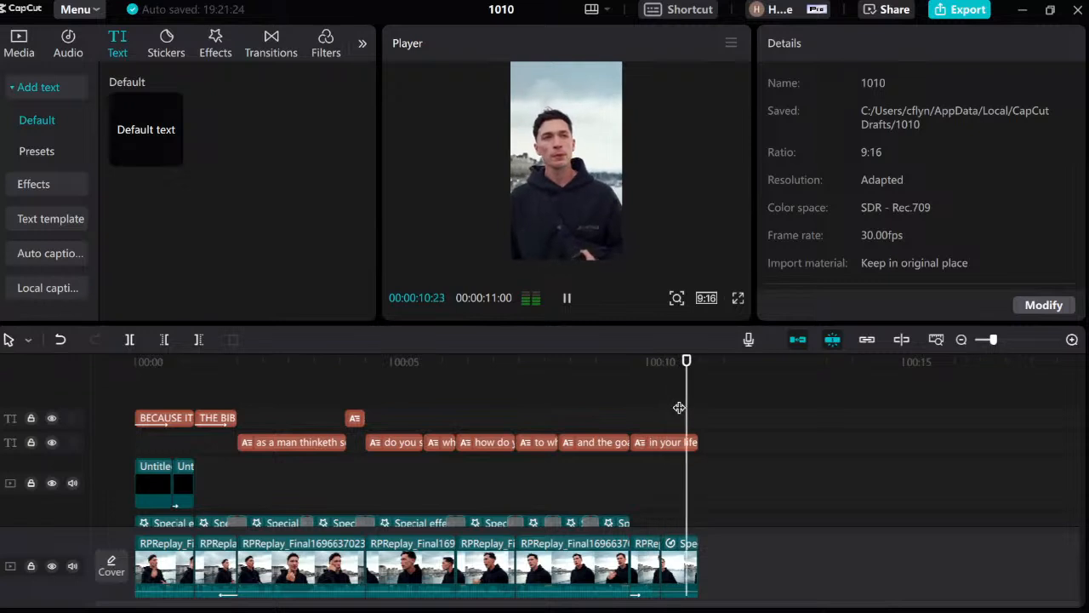
key("space")
left_click(640, 403)
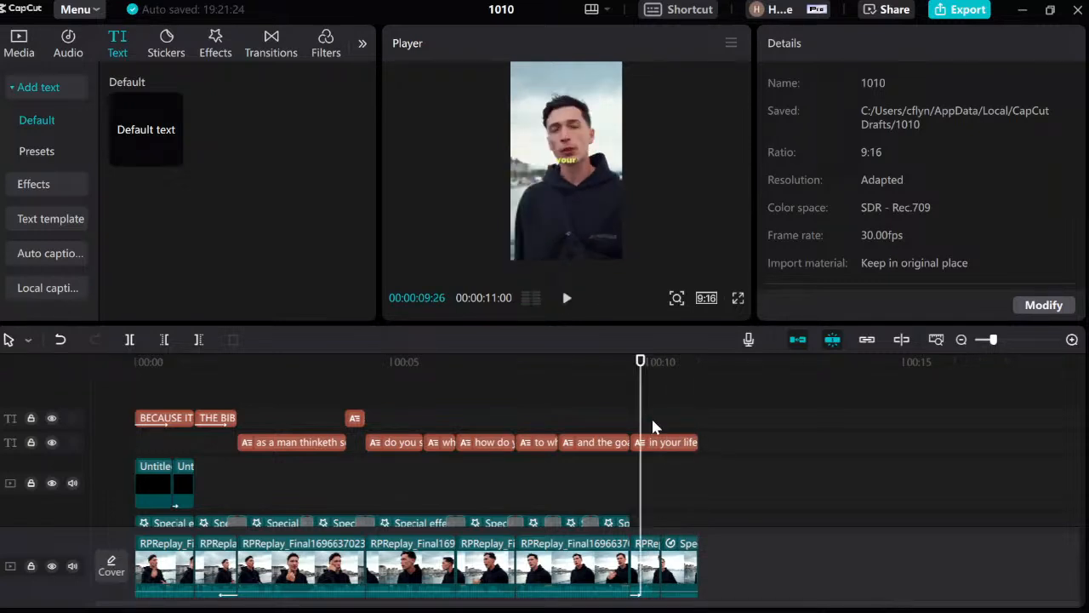
key("space")
key("space")
Shorten the "in your life" caption so it ends where the last video clip begins, and play it back.
left_click(691, 442)
left_click_drag(691, 441, 660, 442)
left_click(633, 430)
key("space")
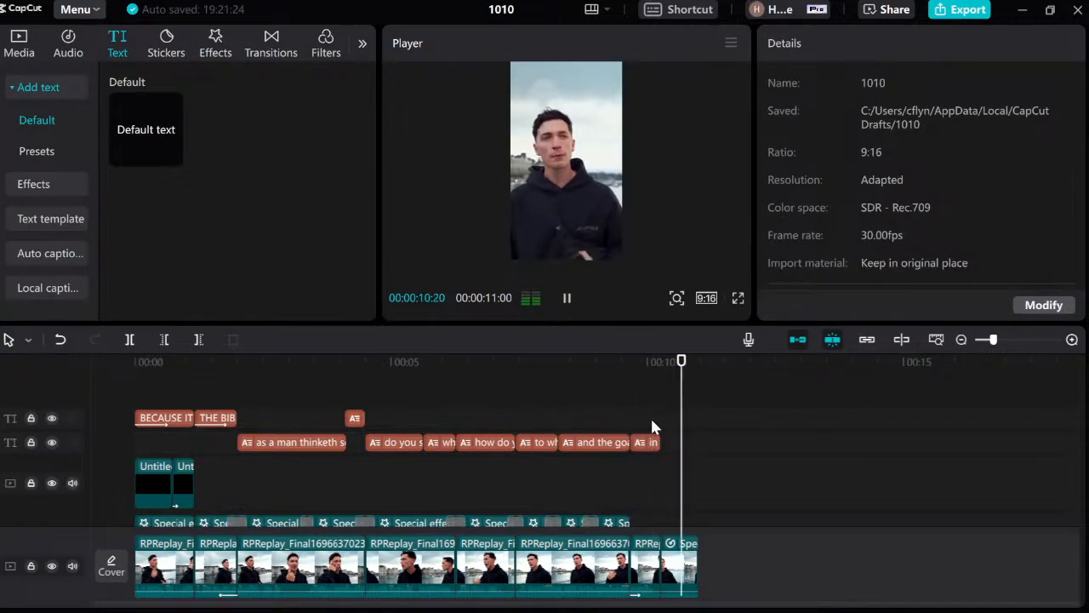
Add scale and position keyframes at the start of the last video clip.
left_click(661, 485)
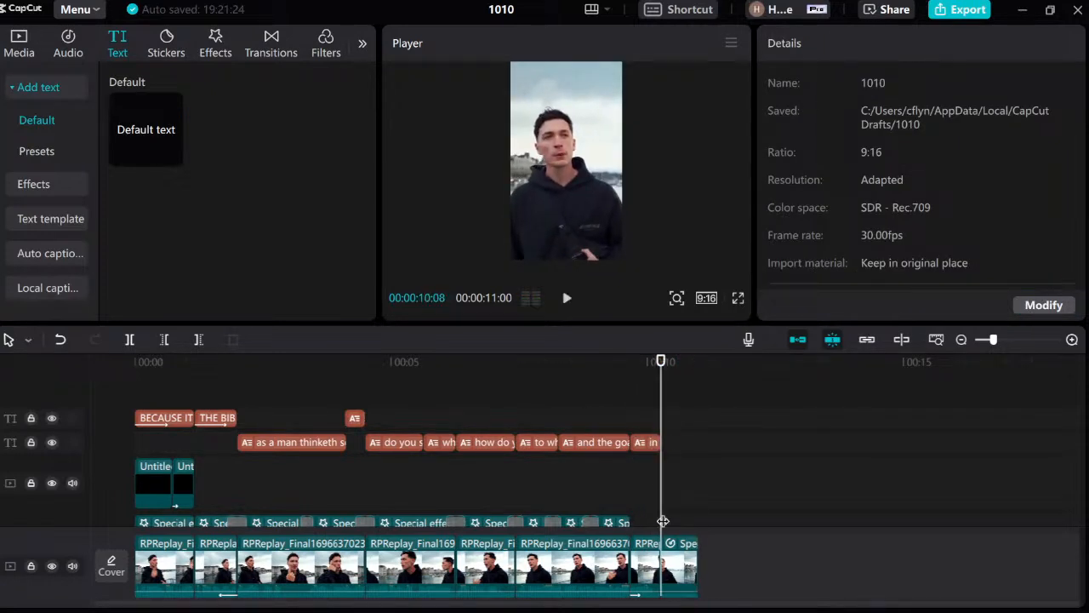
left_click(684, 561)
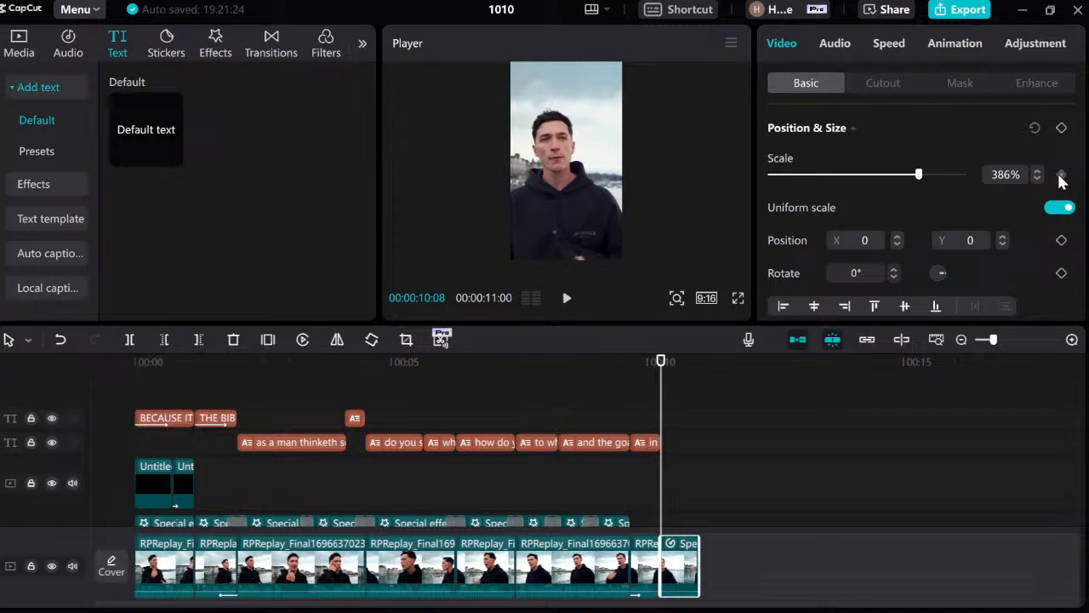
left_click(1061, 175)
left_click(1061, 240)
Set the last video clip's scale to 500% on its final frame and play back the zoom.
left_click(698, 521)
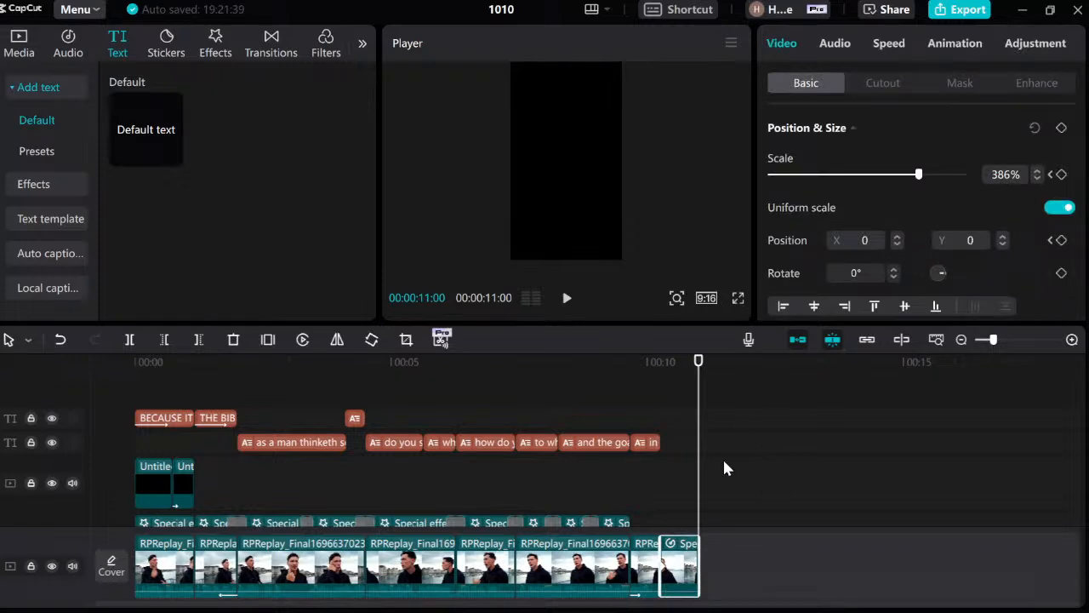
key("Left")
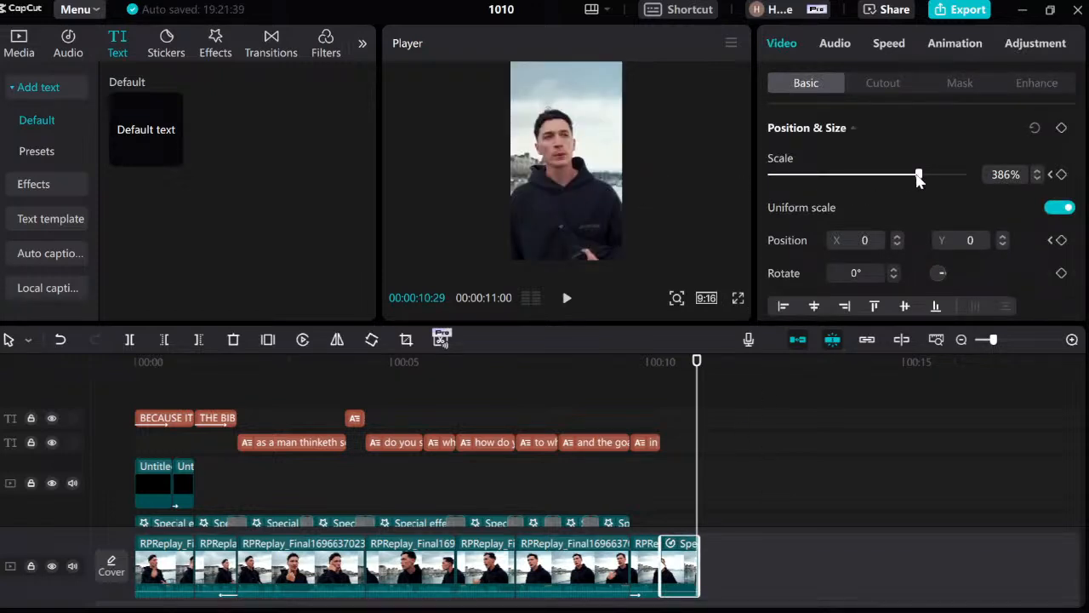
left_click_drag(918, 175, 975, 175)
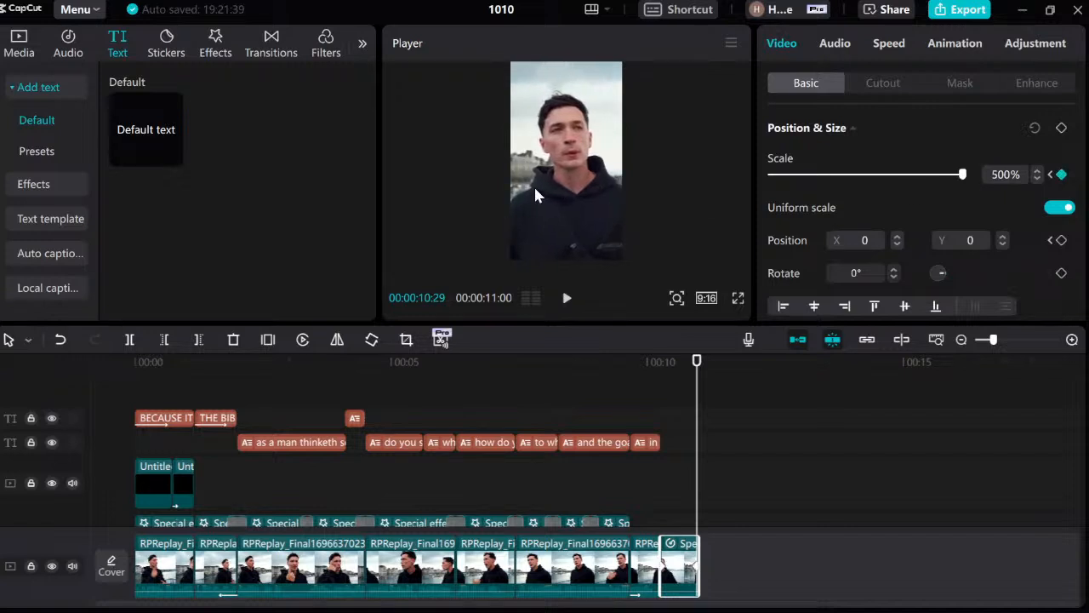
left_click_drag(667, 419, 660, 426)
key("space")
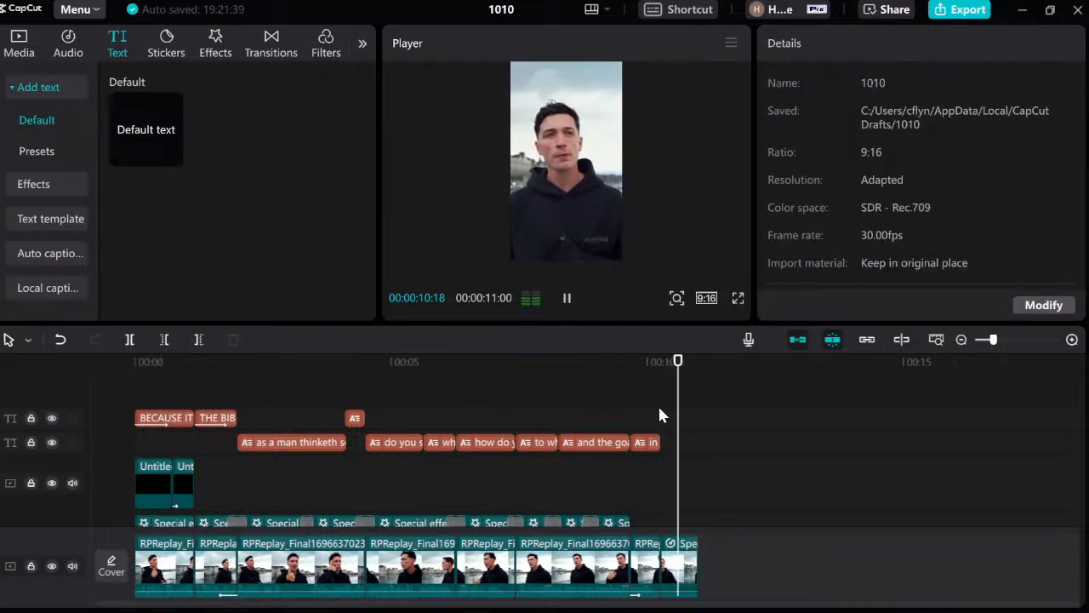
Play back the video's ending, then its opening up to the "do you say about yourself" caption, checking captions and effects.
left_click(612, 409)
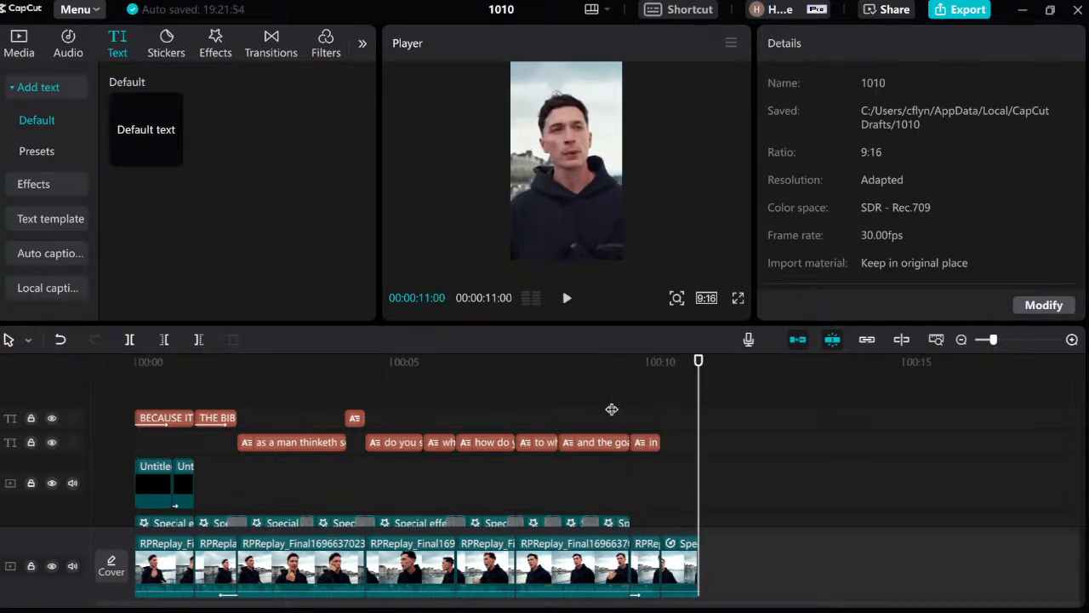
left_click(636, 397)
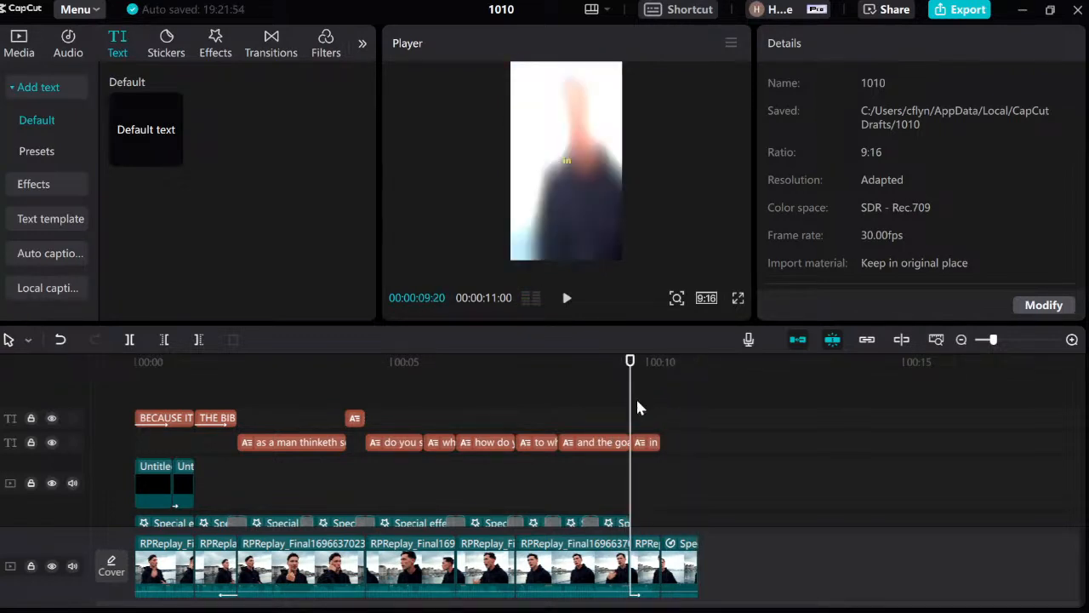
key("space")
key("space")
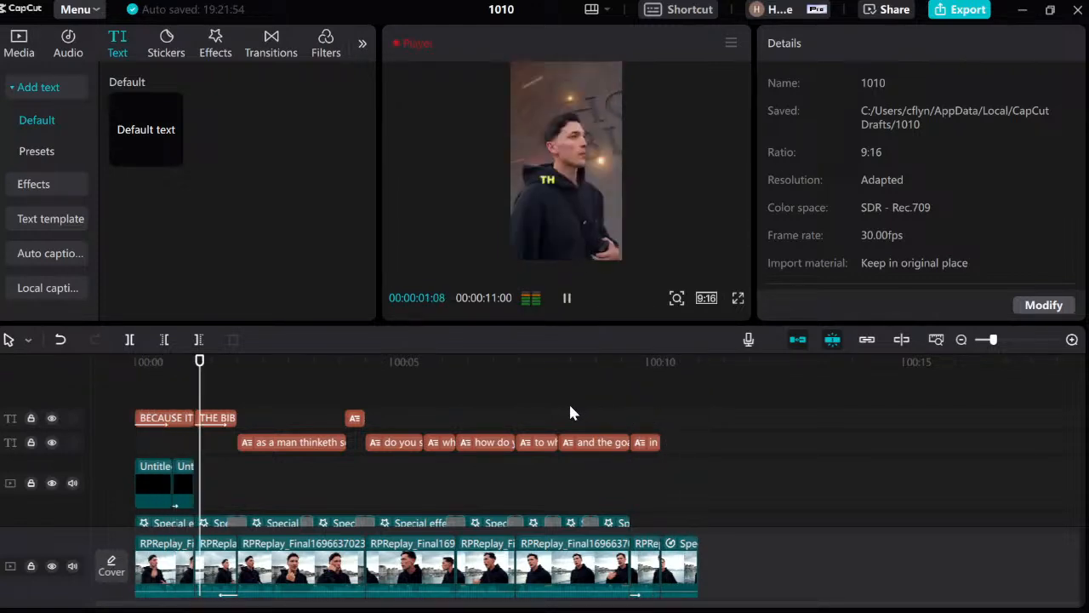
key("space")
left_click(160, 391)
key("space")
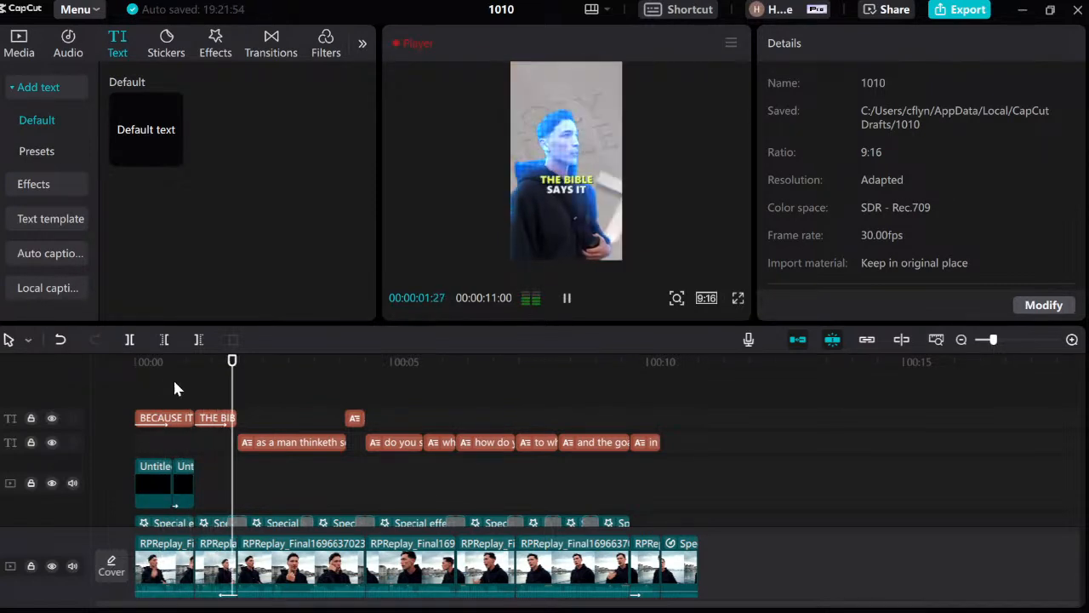
key("space")
left_click(235, 402)
key("space")
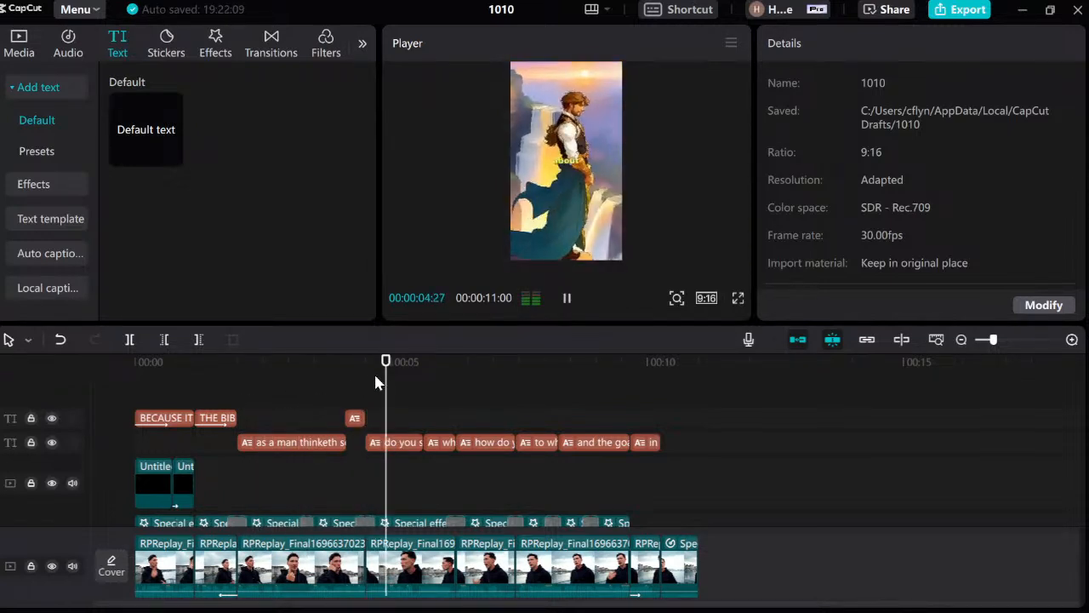
left_click(339, 404)
Replace the "so what" caption with a pasted caption placed between the "as a man thinketh" and "do you say about yourself" captions.
left_click(356, 417)
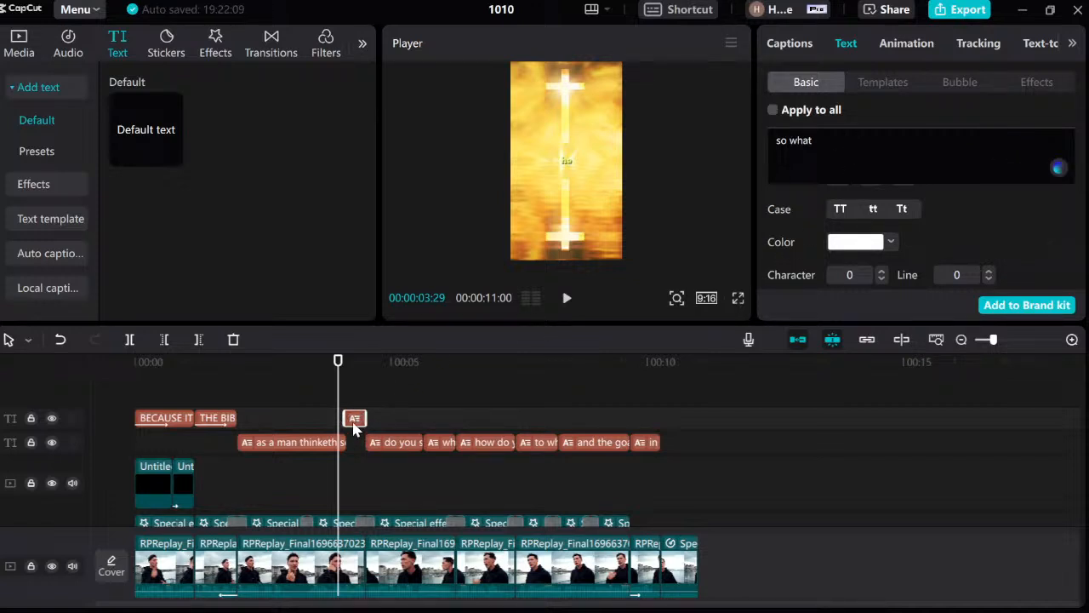
key("Delete")
right_click(346, 462)
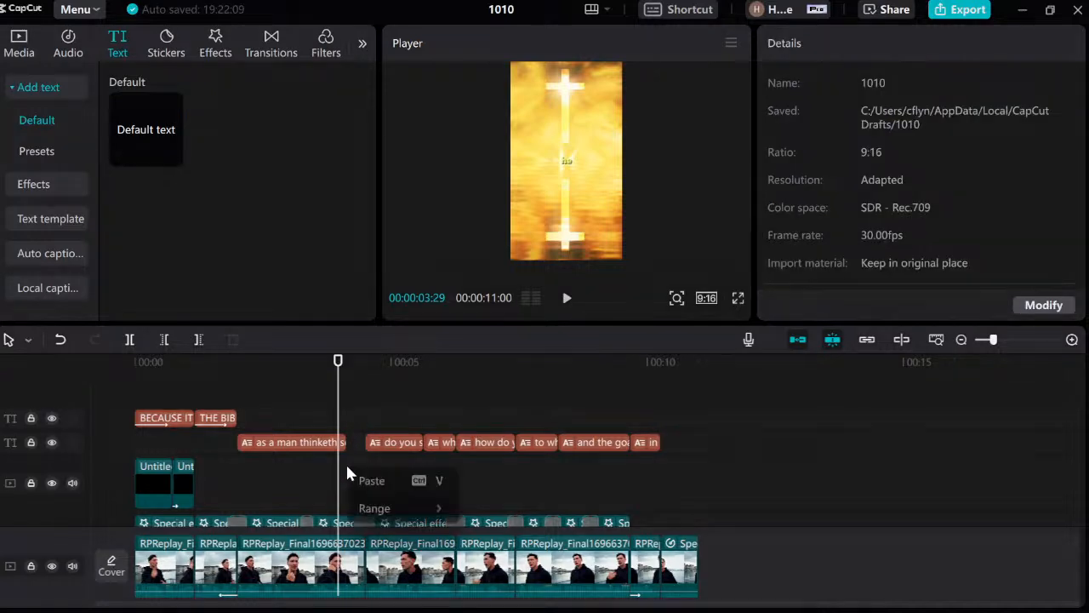
left_click(362, 478)
left_click_drag(397, 417, 372, 441)
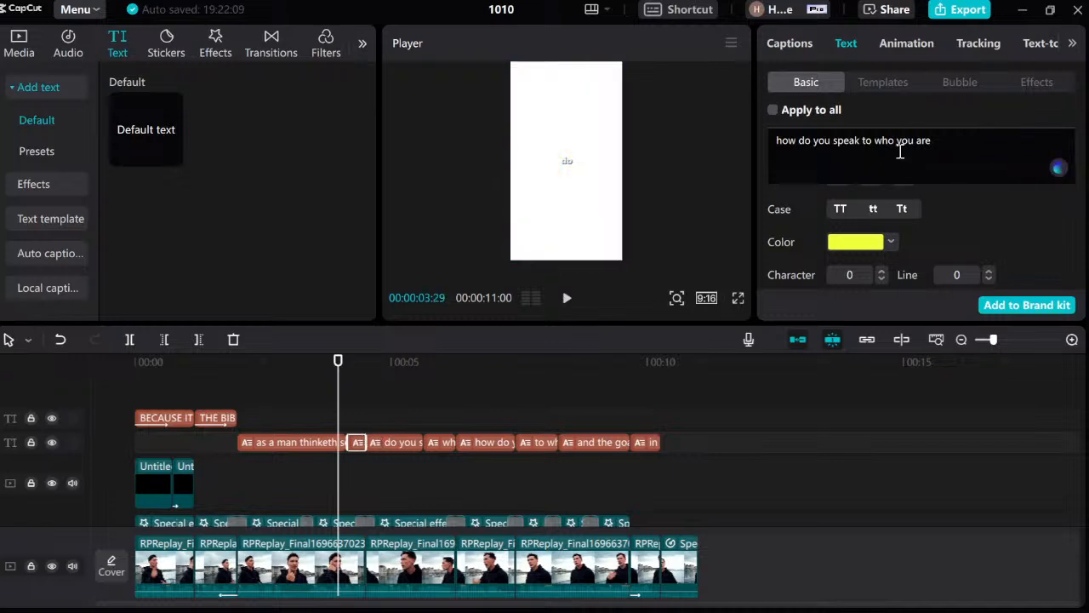
Change the pasted caption's text to "so what" and play it back.
left_click_drag(943, 139, 750, 134)
key("BackSpace")
type("so w")
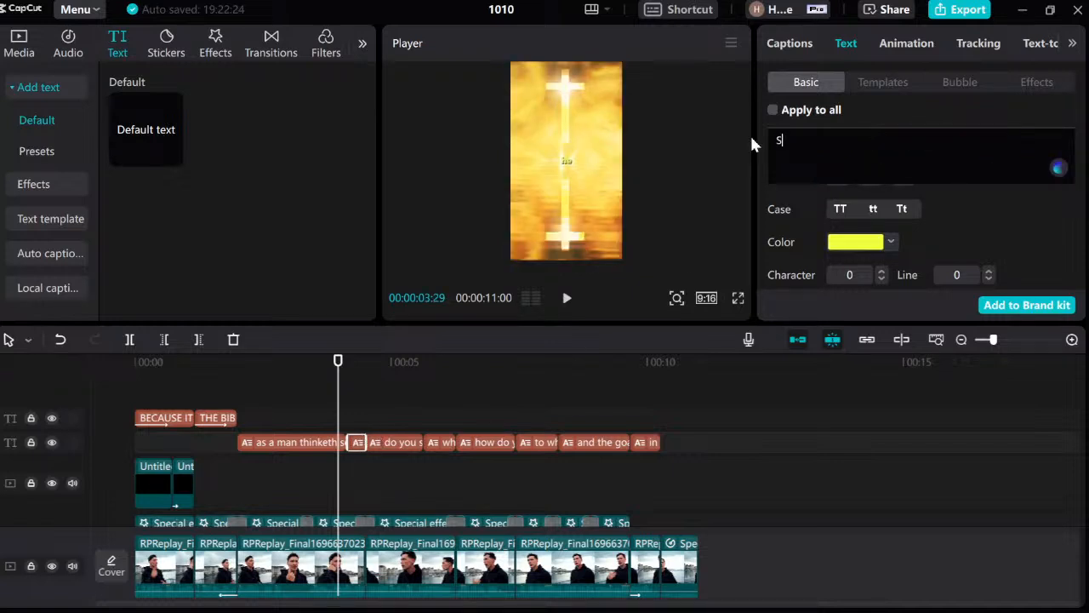
type("hat")
left_click(320, 410)
left_click(356, 442)
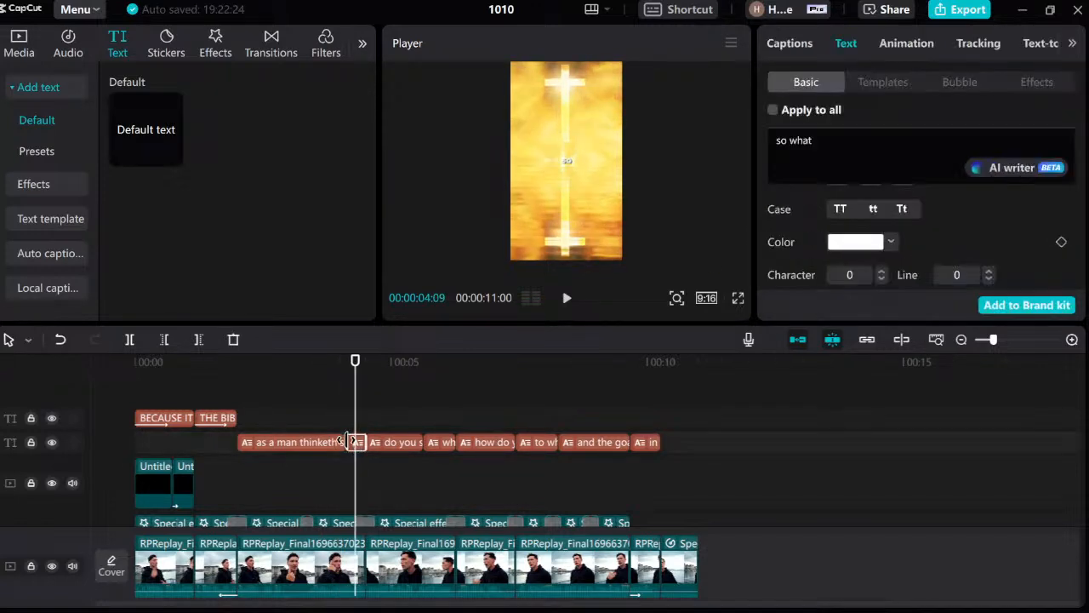
left_click(338, 421)
key("space")
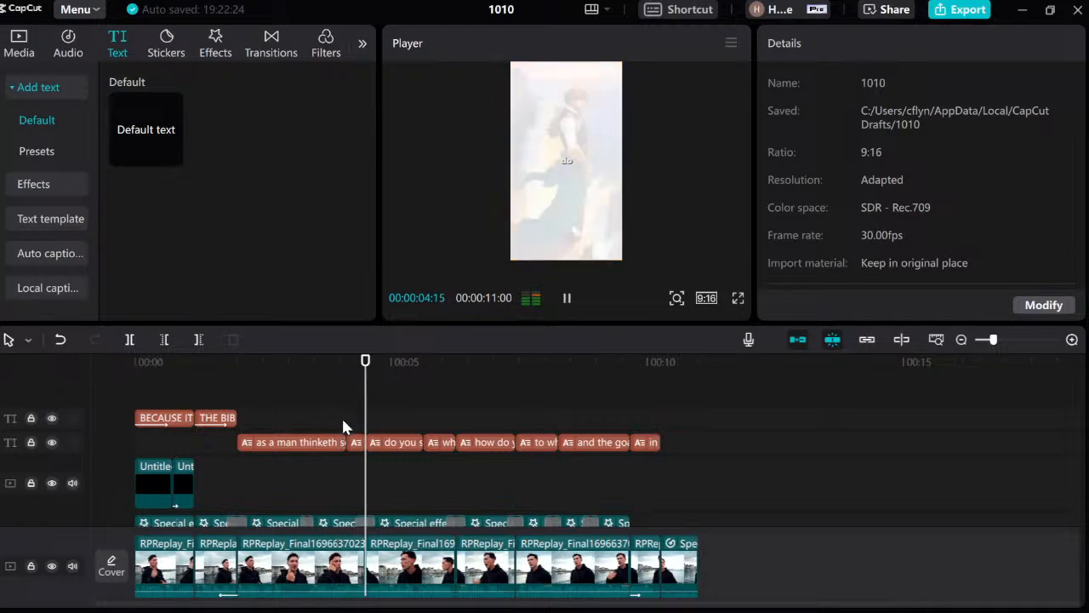
Trim the end of the "do you say about yourself" caption by one frame, extend the start of "who are you" to meet it, and play it back.
left_click(392, 422)
left_click(392, 421)
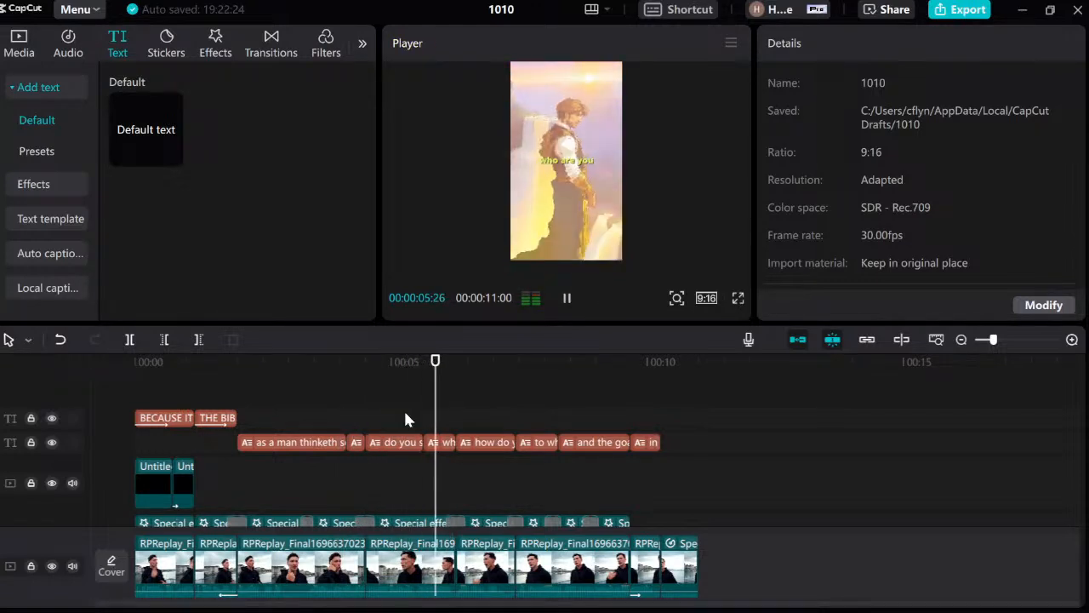
key("space")
left_click(424, 421)
key("space")
key("space")
left_click(424, 421)
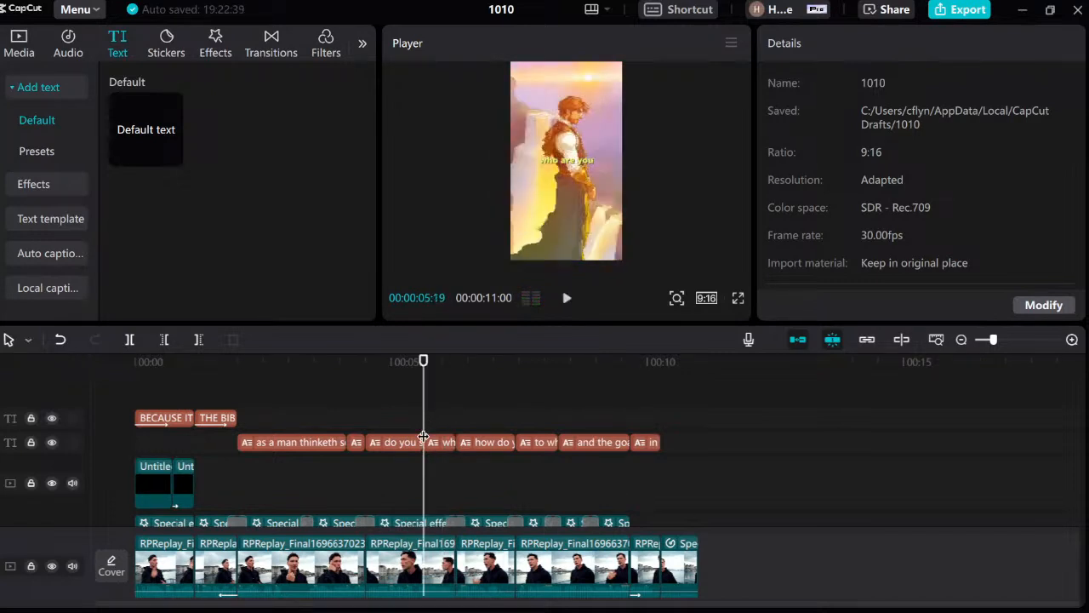
left_click(419, 442)
key("Left")
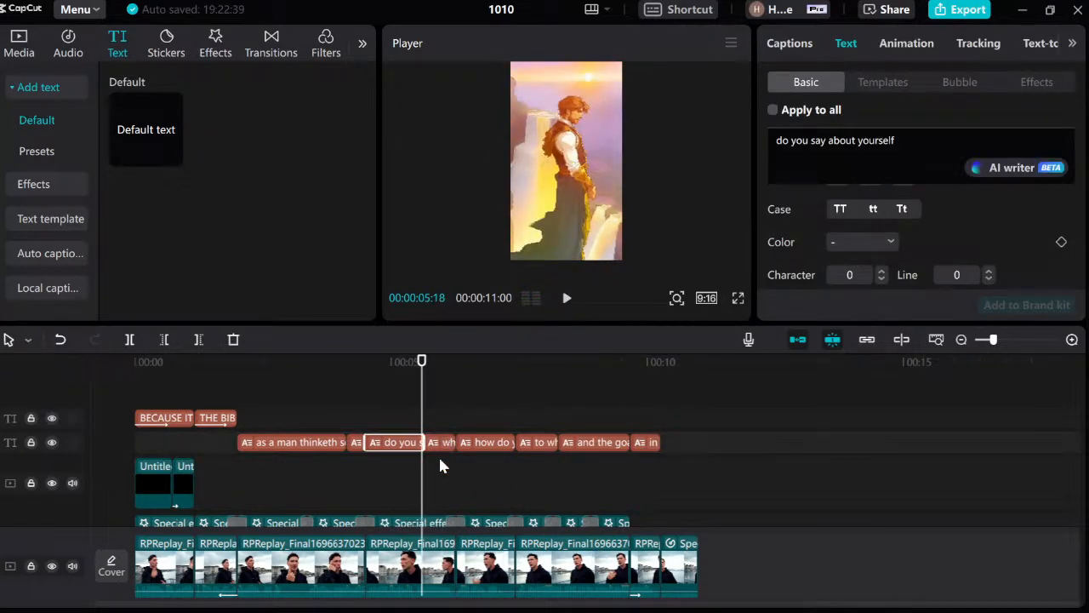
left_click(430, 442)
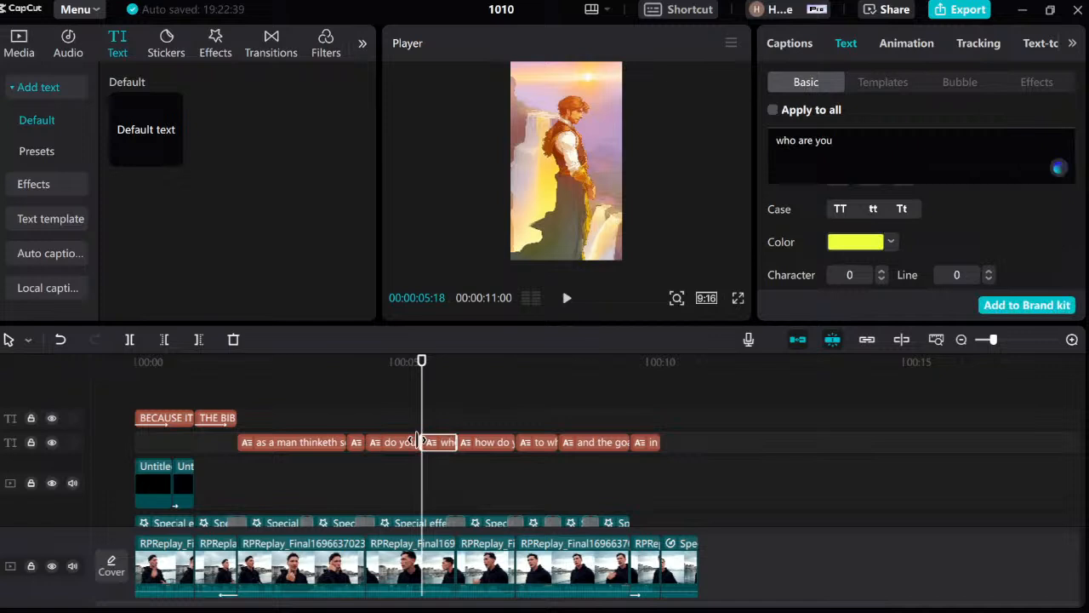
left_click(415, 427)
key("space")
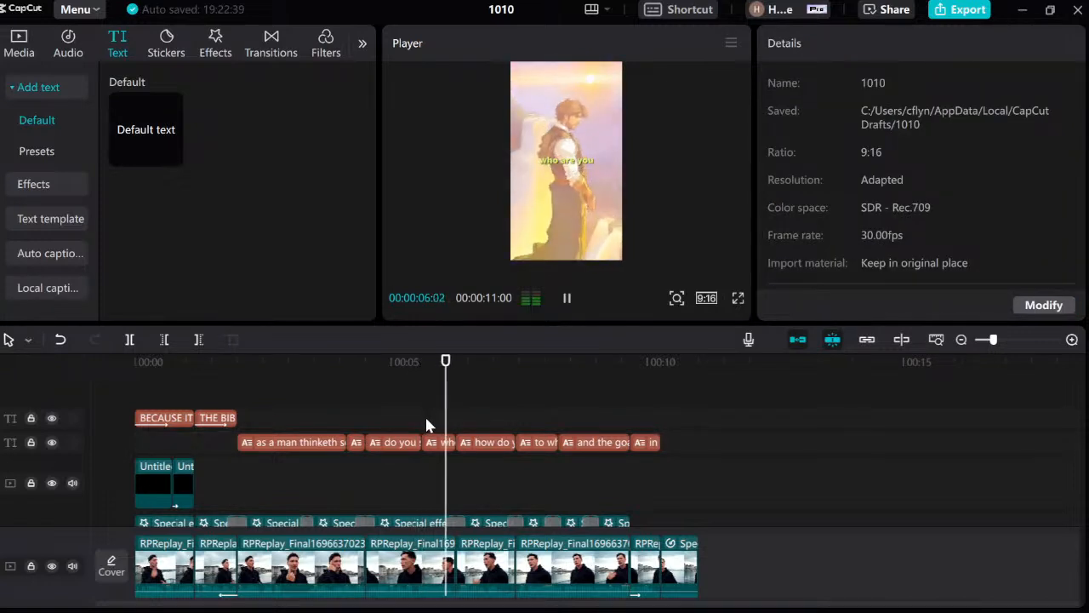
key("space")
Play back the "so what" caption and check its caption animation setting.
left_click(399, 413)
left_click(375, 413)
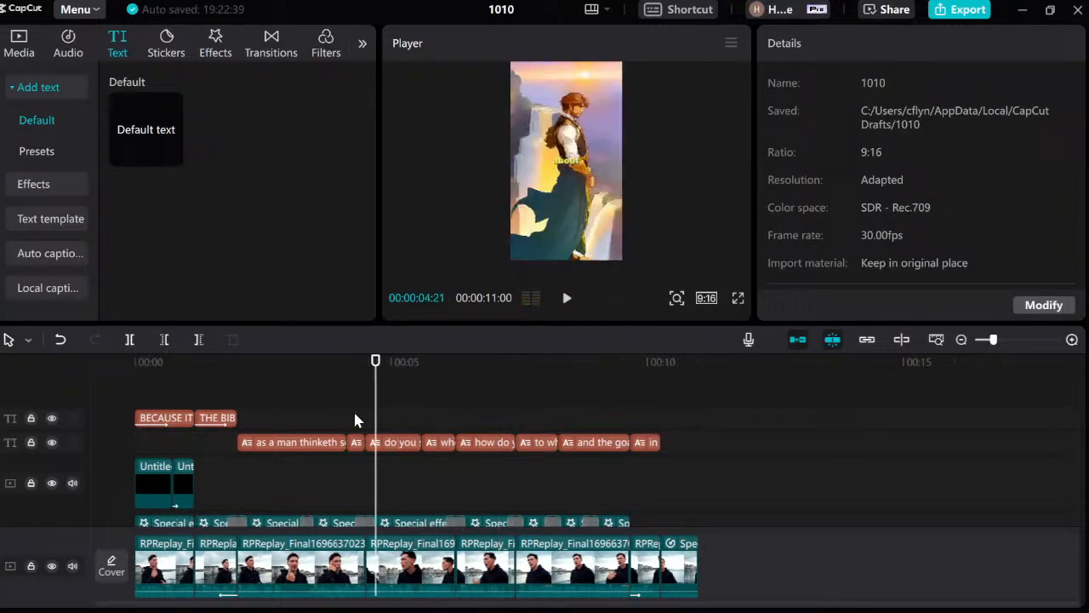
left_click(347, 413)
left_click(327, 412)
key("space")
key("space")
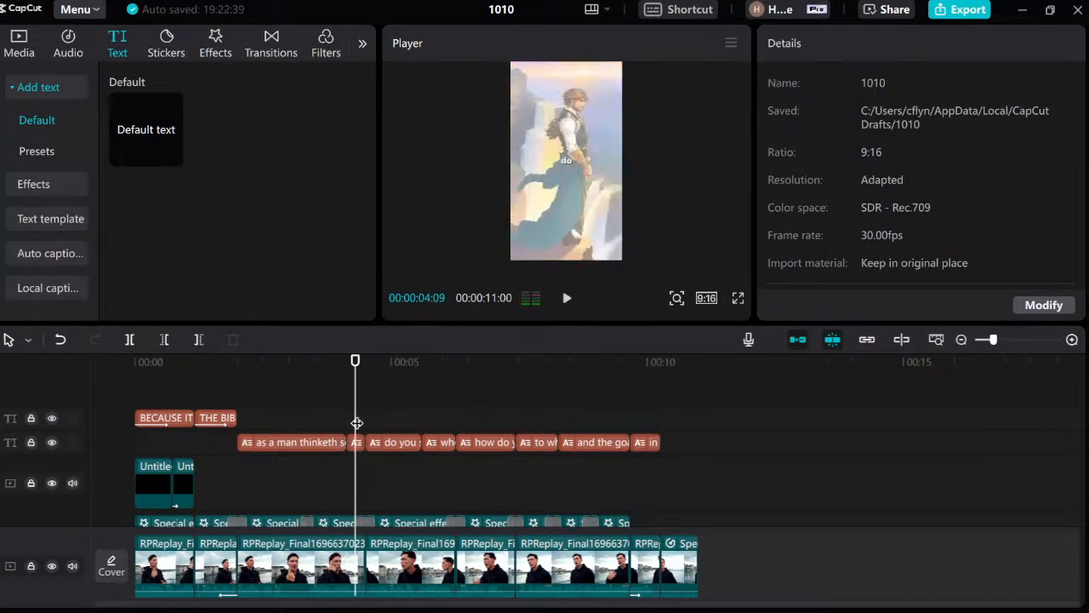
left_click(356, 441)
left_click(894, 47)
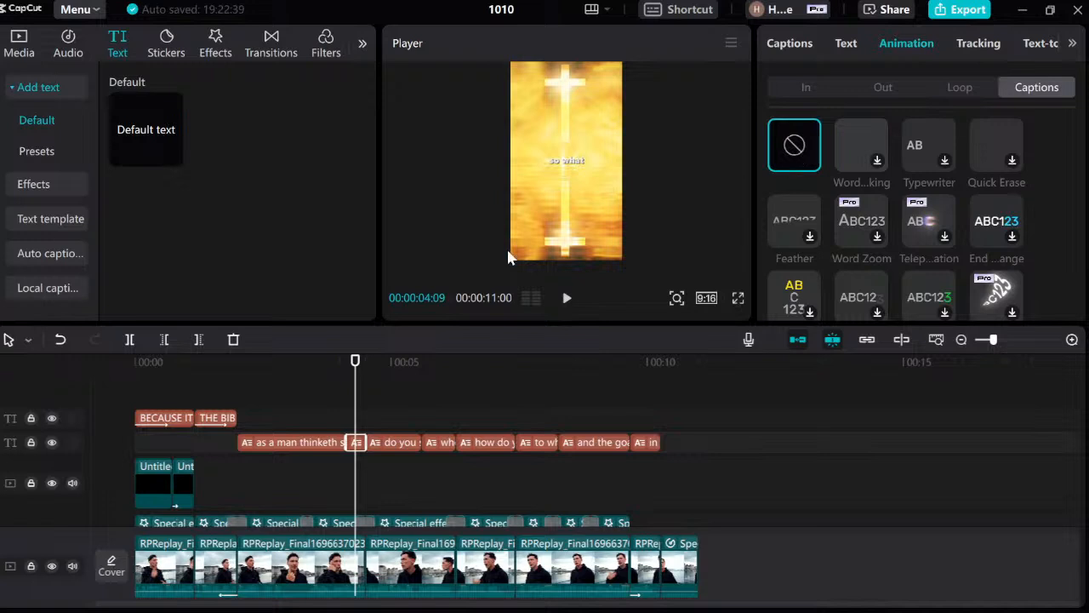
left_click(322, 400)
Play back the middle captions and break the "to who you are" caption into two lines after "who".
left_click(296, 423)
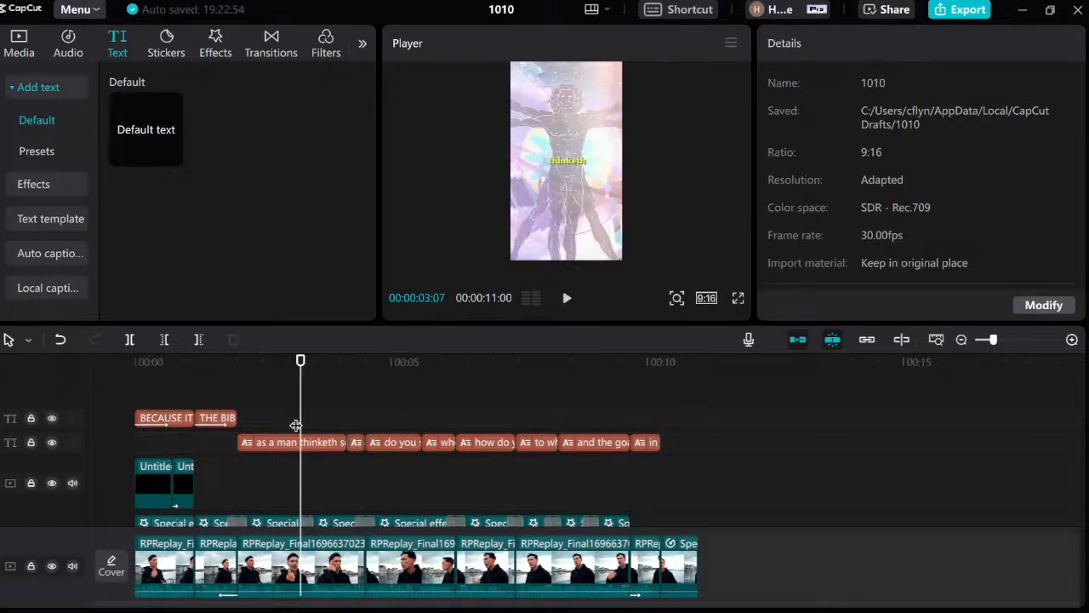
key("space")
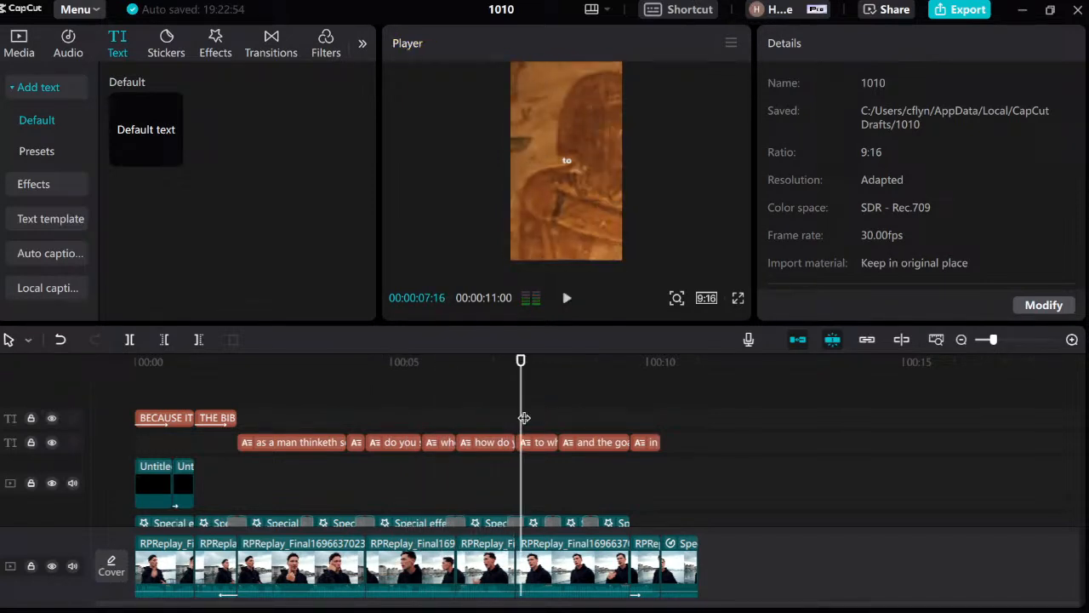
left_click(519, 419)
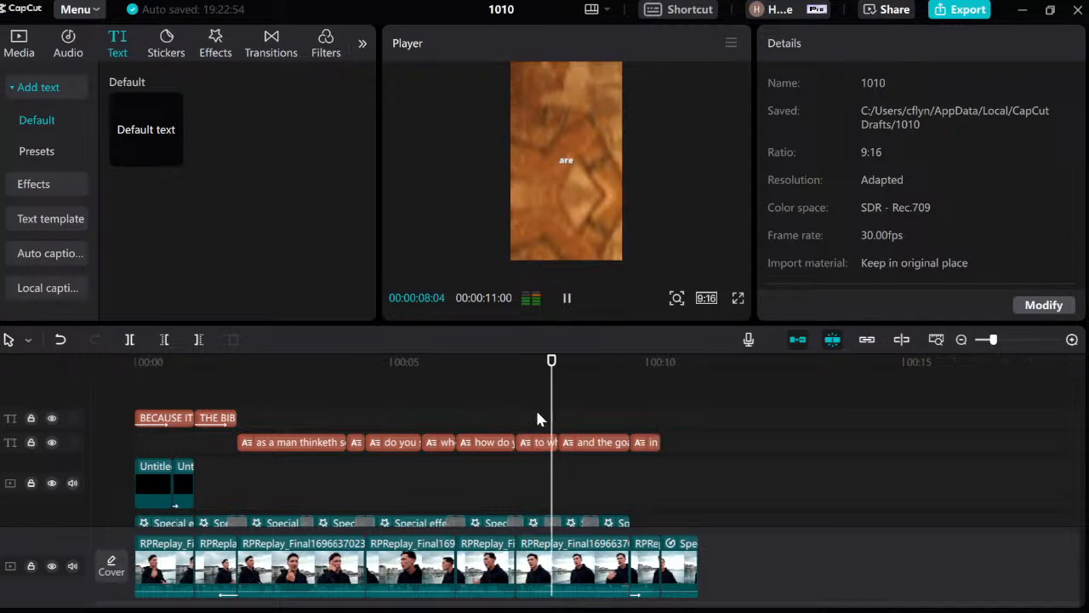
left_click(545, 415)
key("space")
left_click(546, 442)
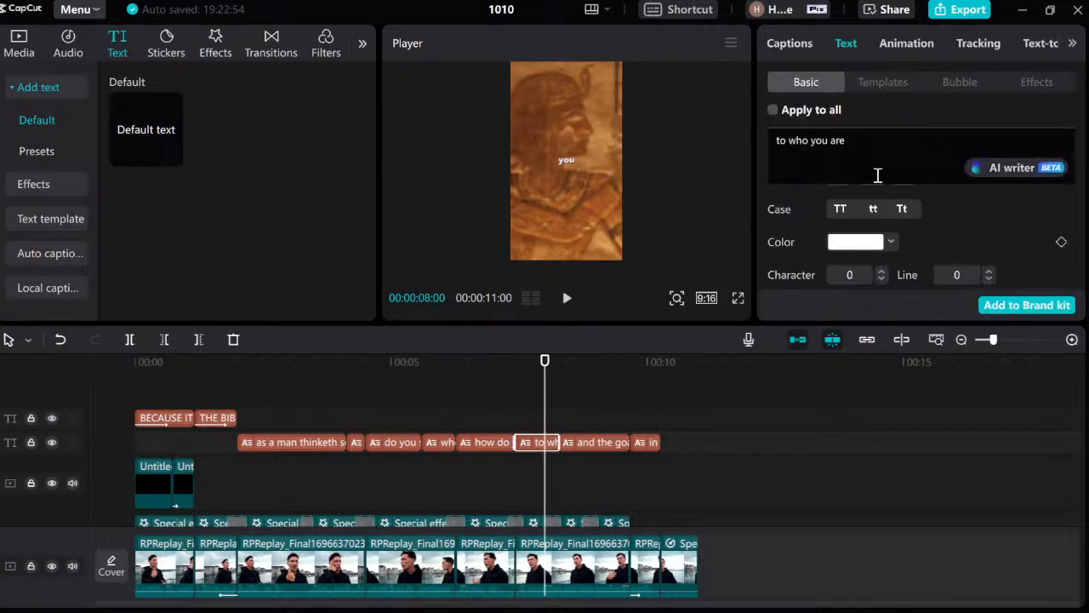
left_click(810, 141)
key("Return")
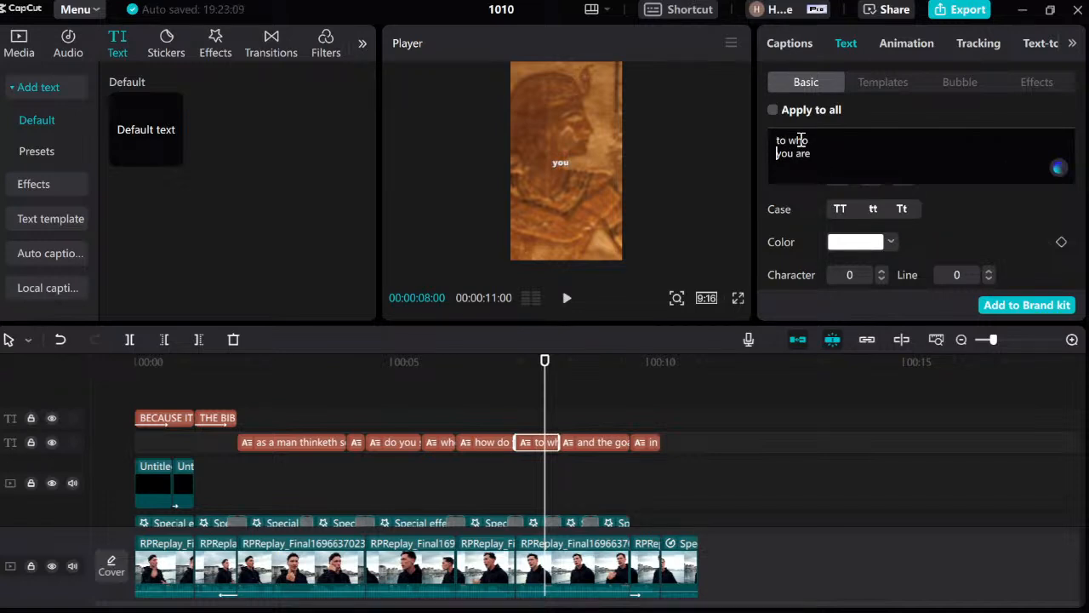
Apply the Type 2 entrance animation to the "to who you are" caption and play back through the closing clip.
left_click(907, 41)
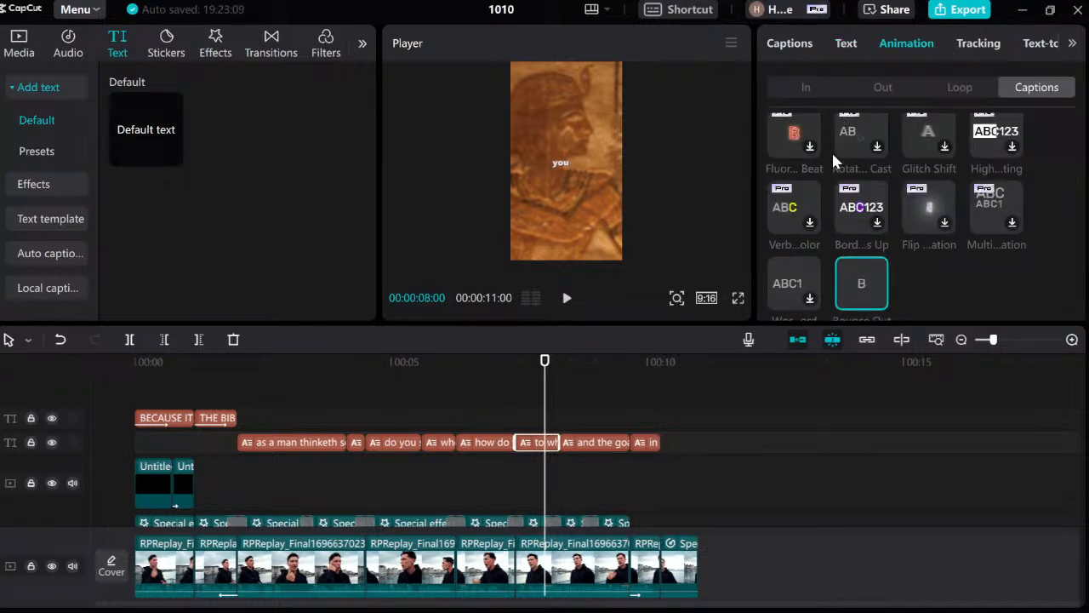
scroll(816, 144, "up", 2)
left_click(805, 87)
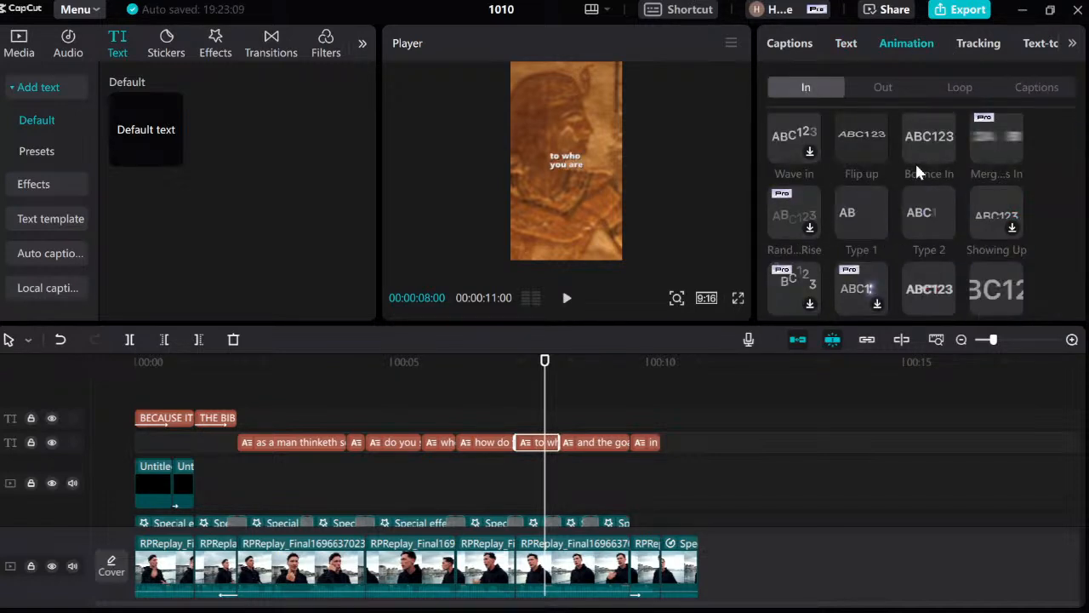
left_click(926, 211)
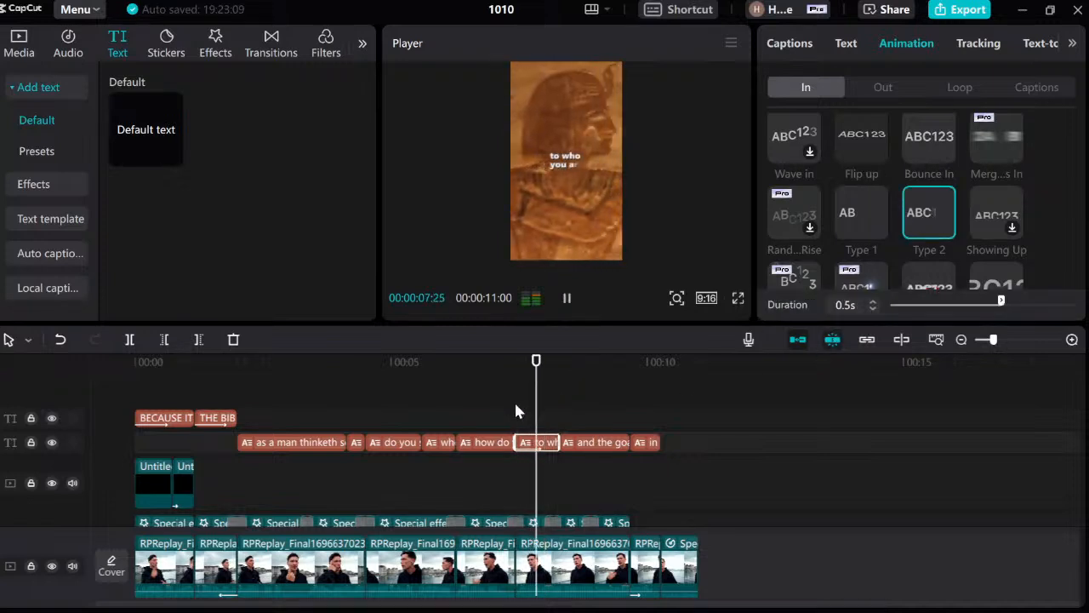
left_click(514, 400)
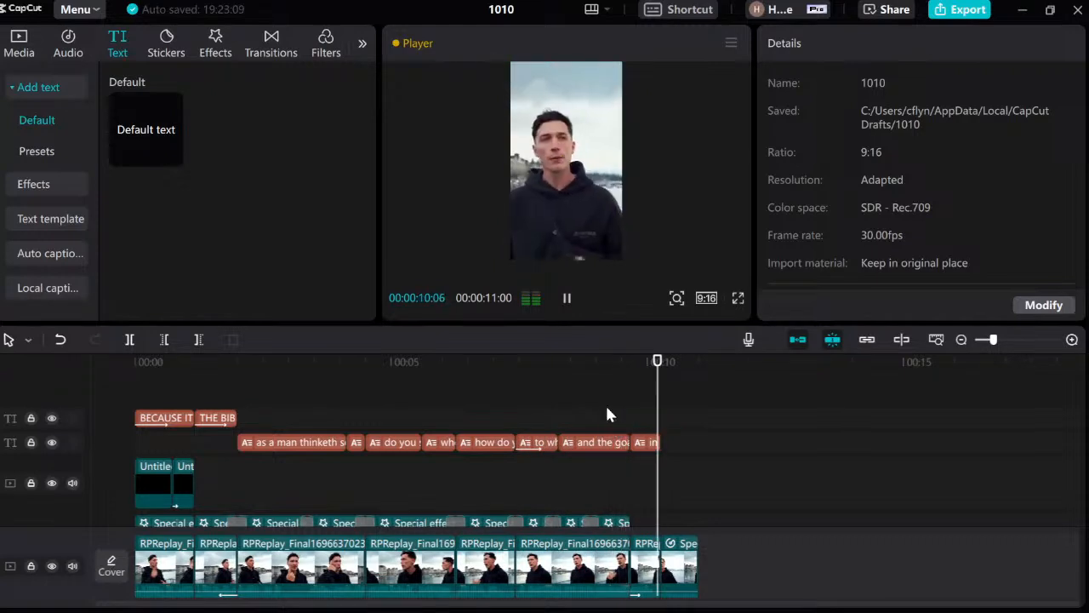
left_click_drag(282, 381, 686, 409)
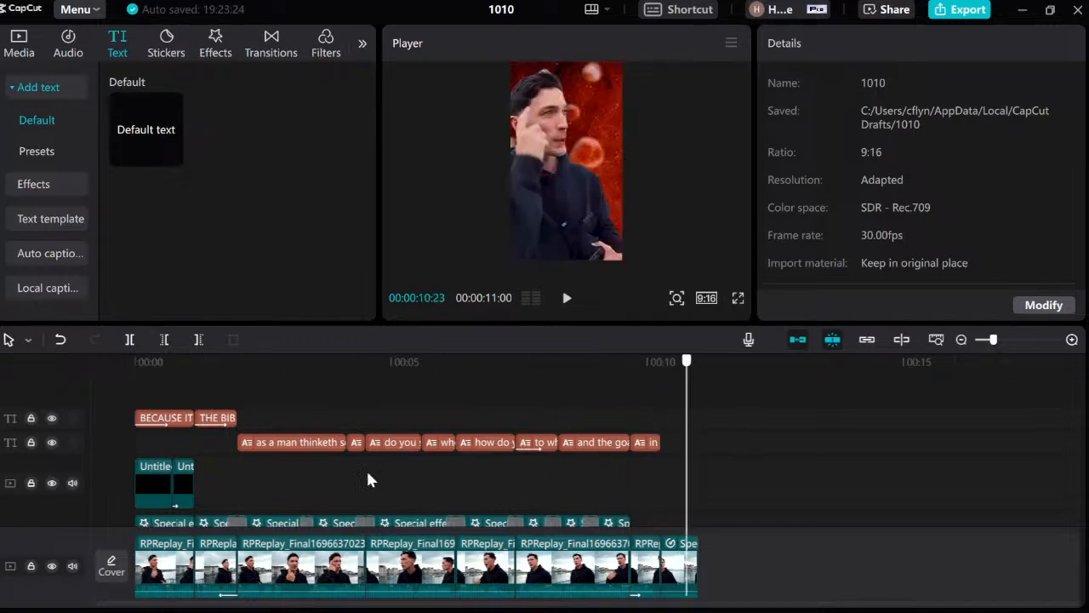
Return to the start of the timeline, browse the imported sound effects and briefly play back the opening.
left_click_drag(369, 481, 134, 451)
scroll(299, 441, "down", 5)
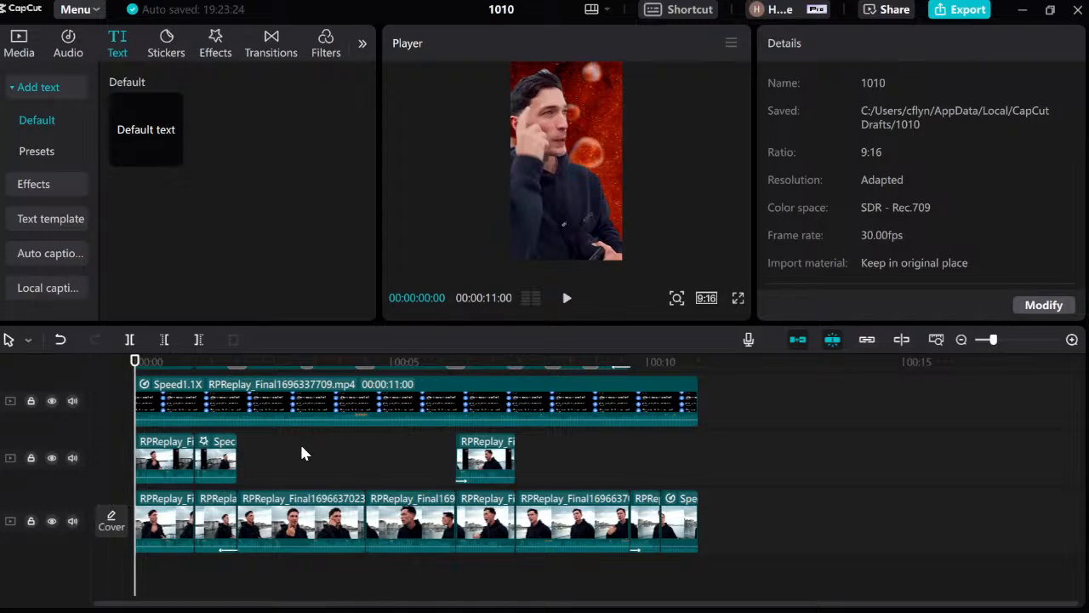
scroll(298, 450, "up", 5)
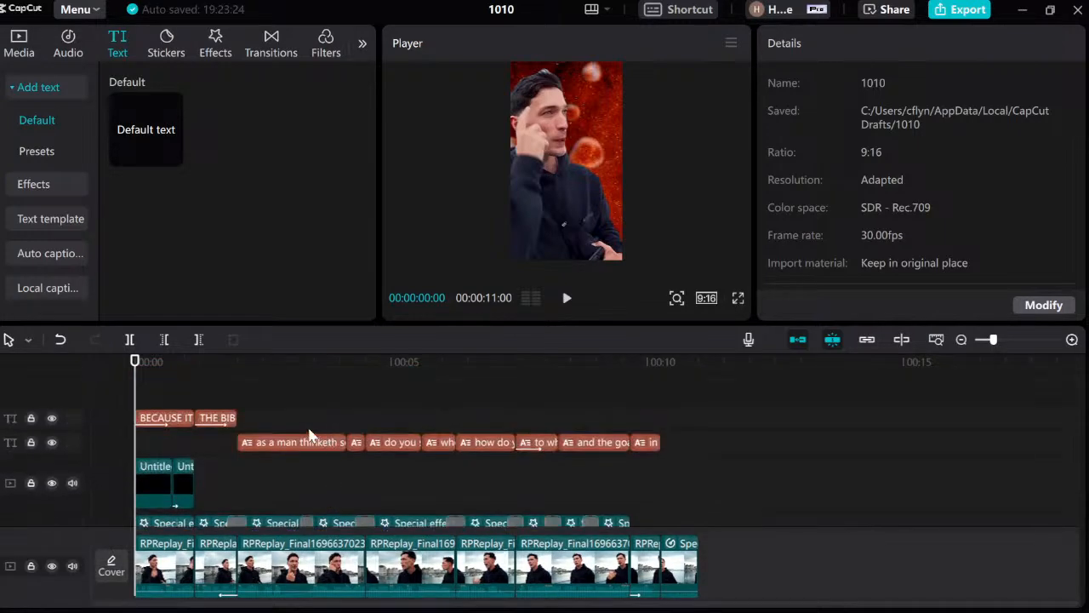
left_click(19, 41)
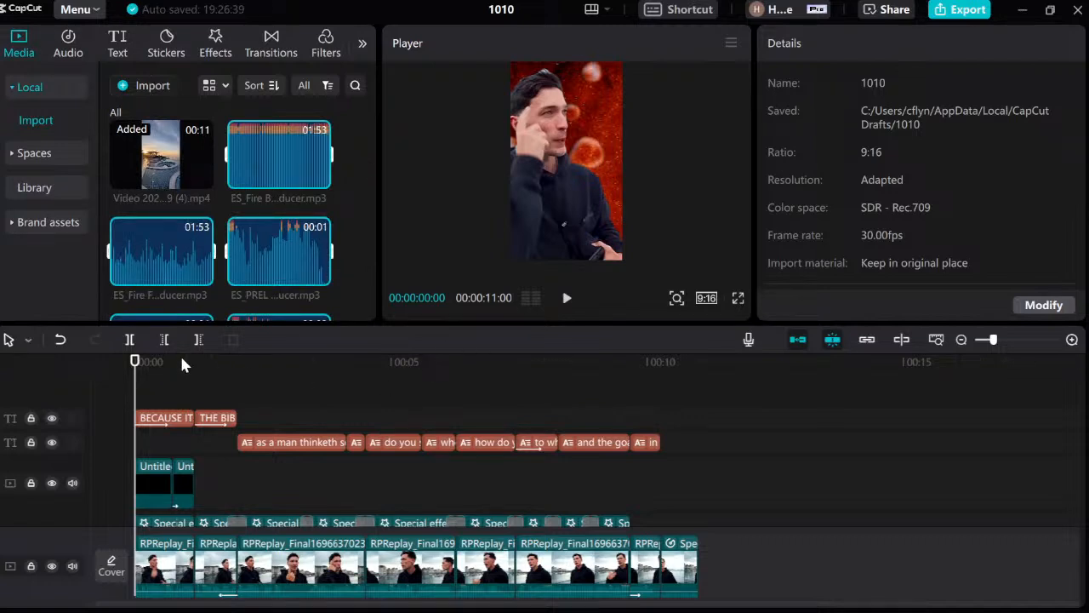
scroll(205, 170, "down", 5)
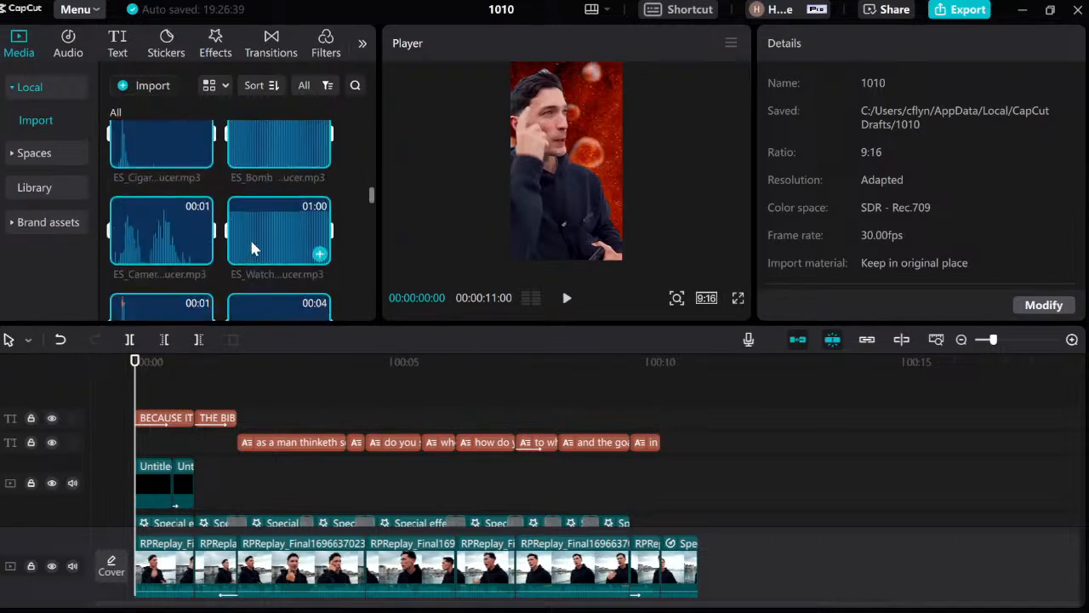
scroll(251, 246, "down", 5)
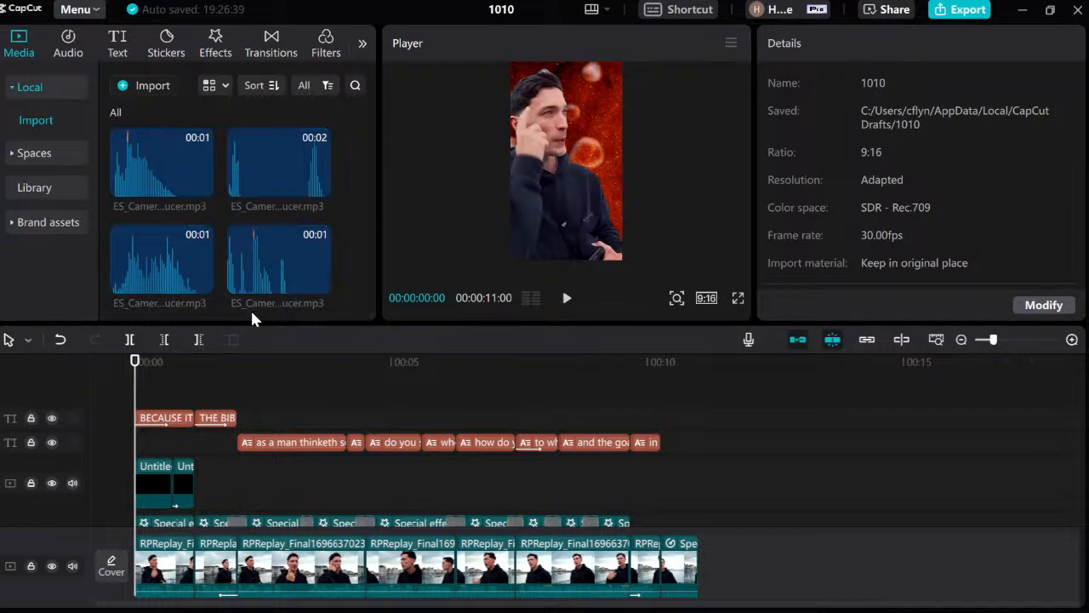
key("space")
key("space")
left_click_drag(145, 390, 128, 389)
Find the ES_Computer Type 6 typing sound among the imported media and place it on an audio track at the start of the timeline.
scroll(252, 180, "down", 5)
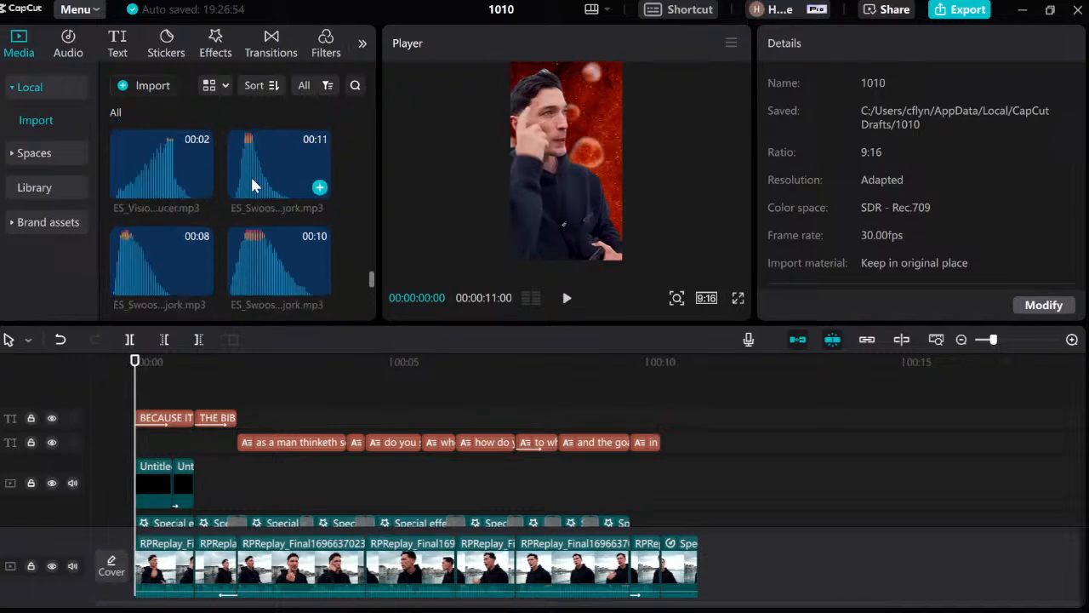
scroll(257, 189, "down", 5)
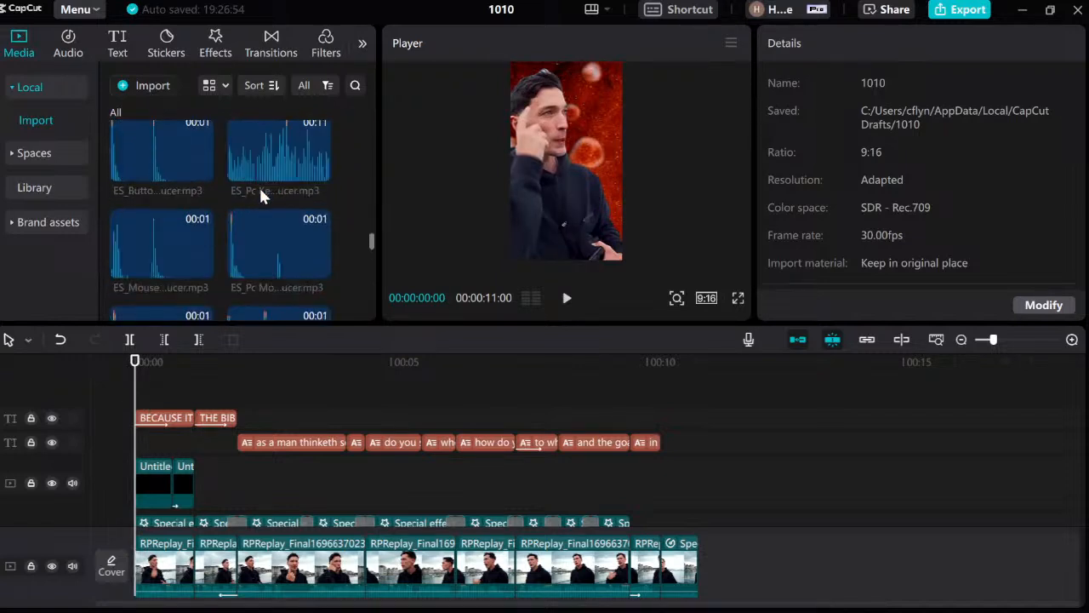
scroll(258, 188, "up", 2)
left_click(277, 221)
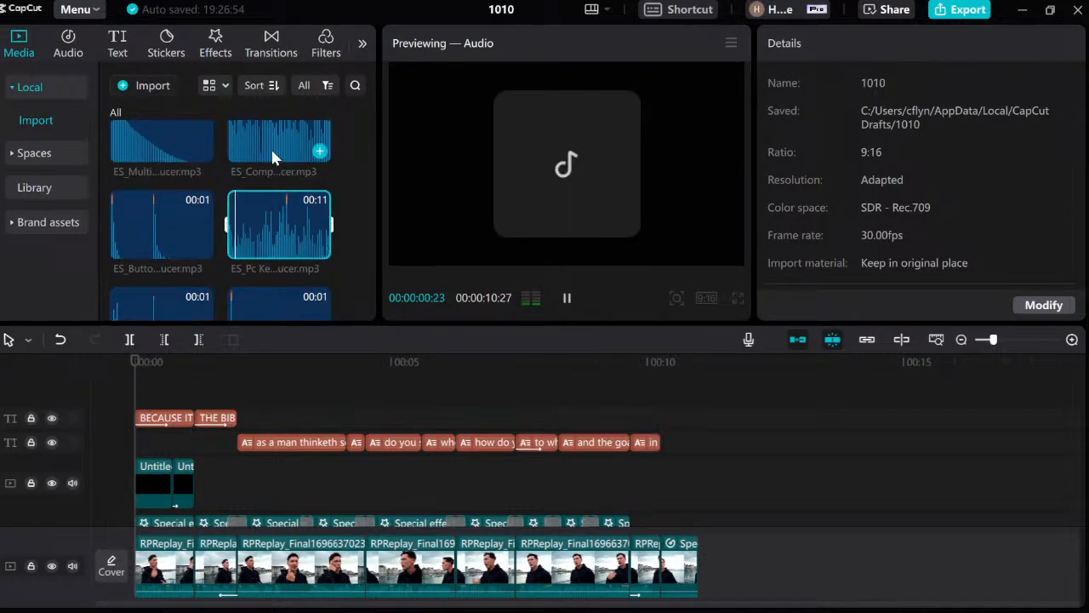
left_click_drag(272, 156, 230, 383)
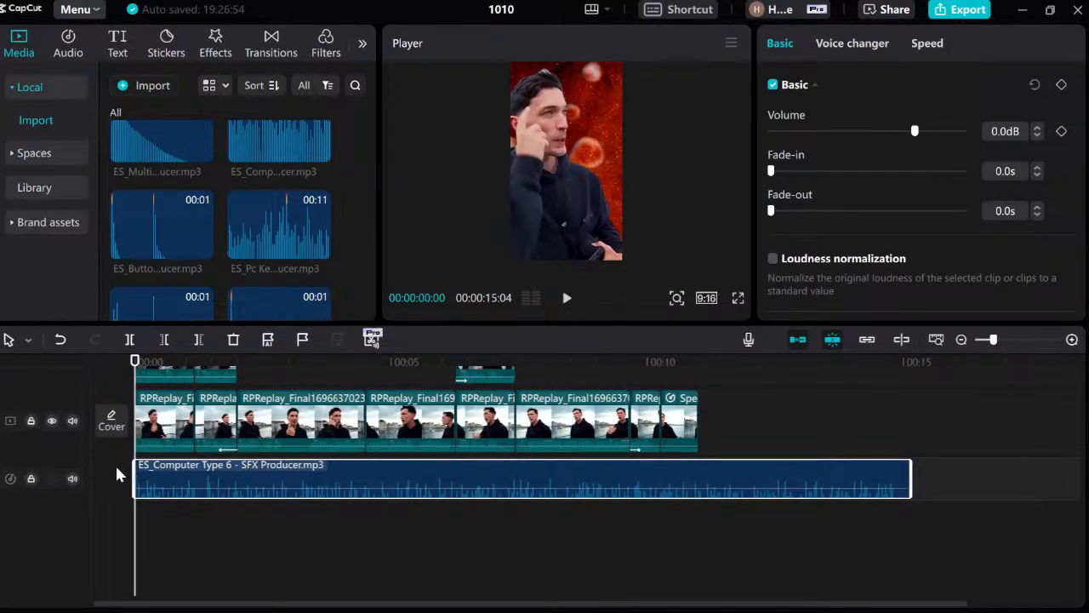
Play back the opening caption and trim off the typing sound after 00:00:00:21.
key("space")
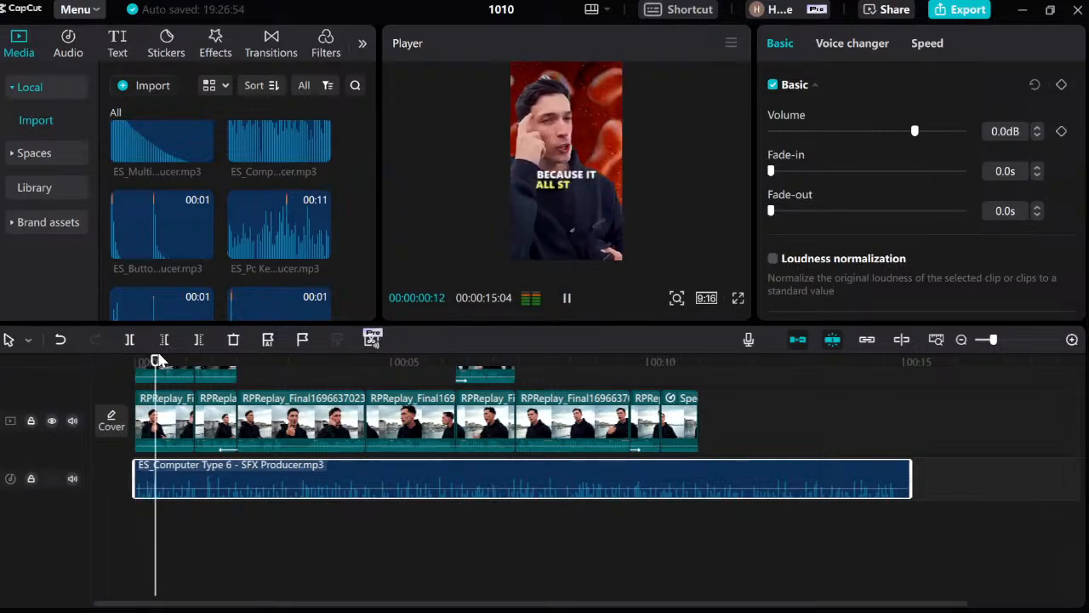
key("space")
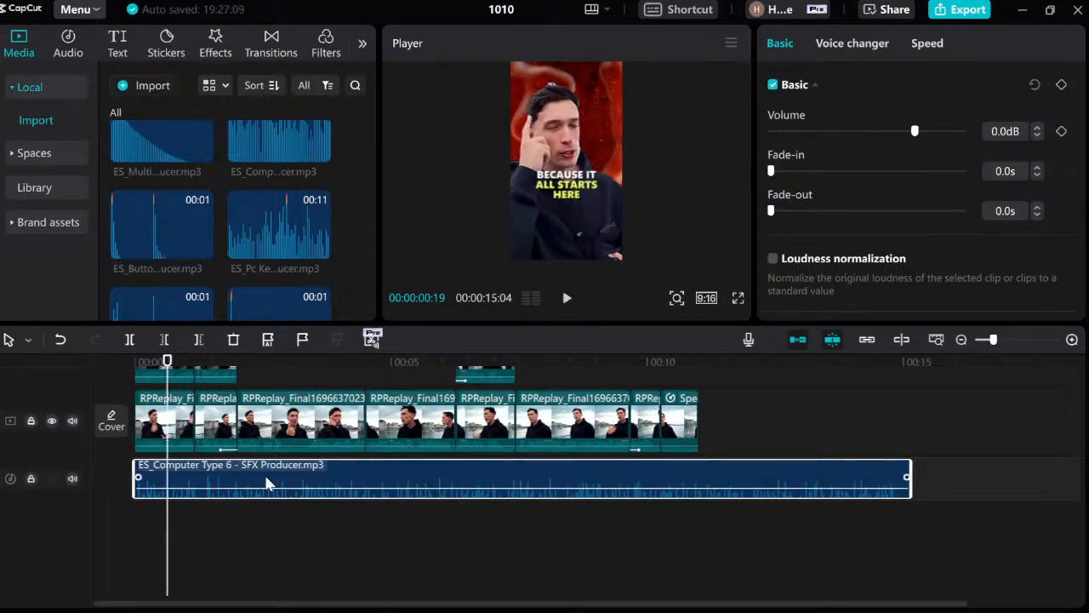
scroll(255, 474, "up", 5)
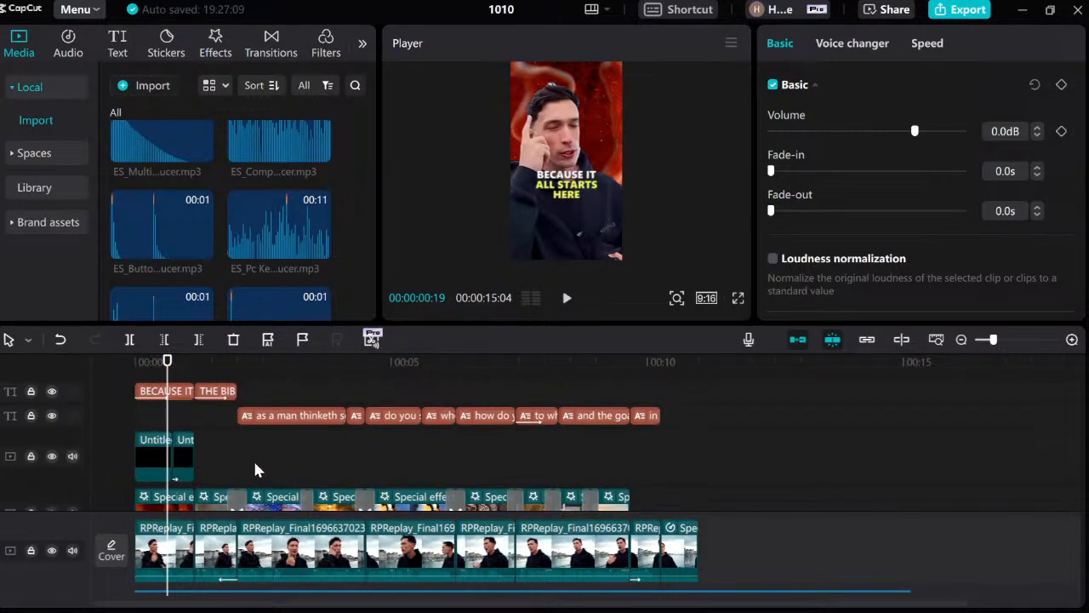
scroll(258, 473, "down", 5)
key("Right")
key("Right")
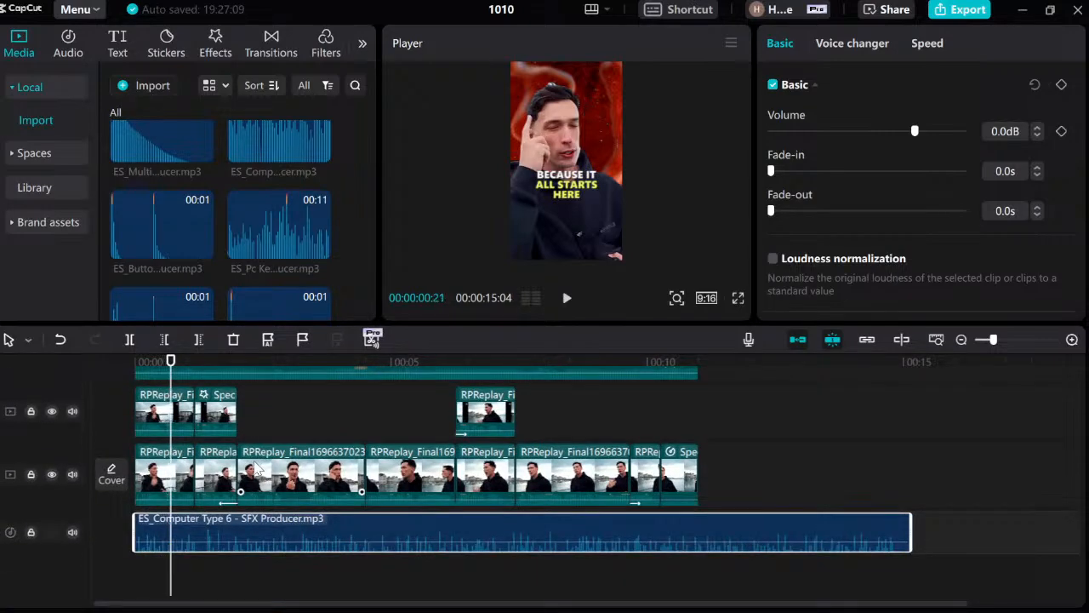
key("w")
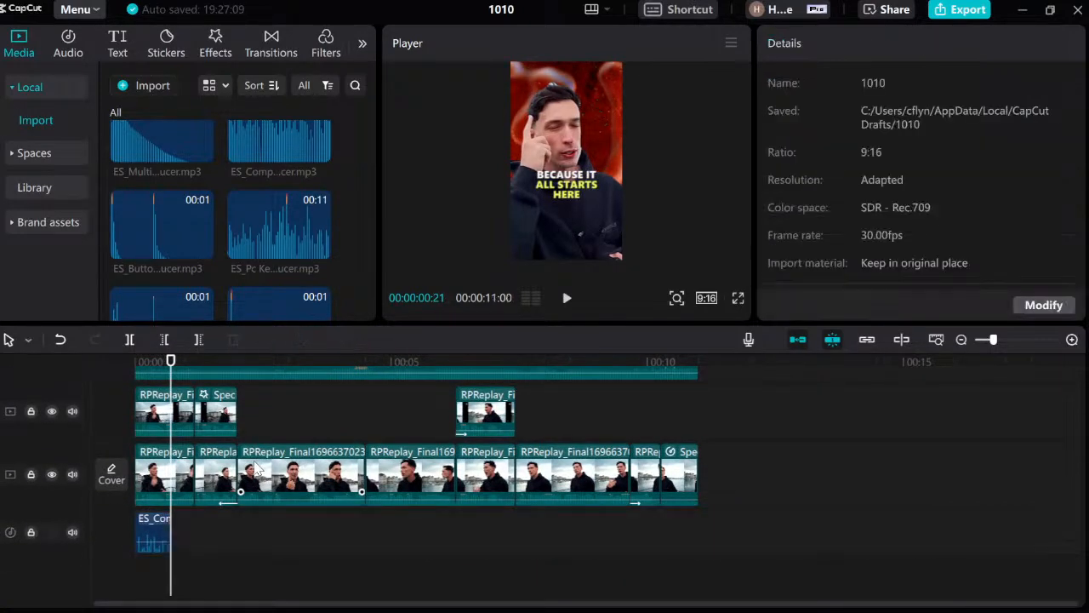
Paste a copy of the trimmed typing sound at 00:00:01:05 under the "THE BIBLE" caption and play it back.
left_click(182, 534)
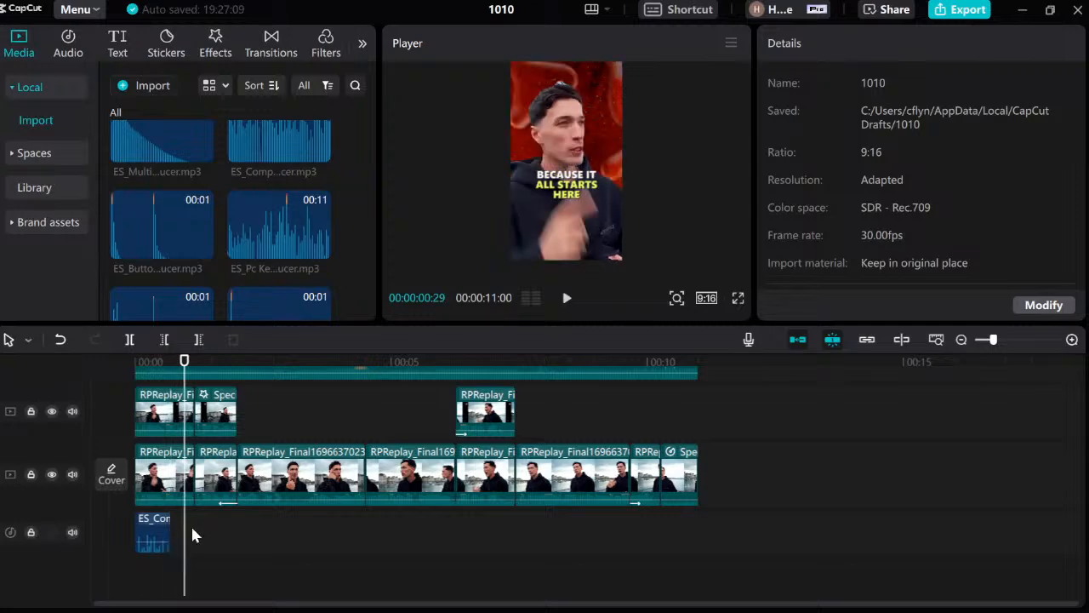
left_click(192, 535)
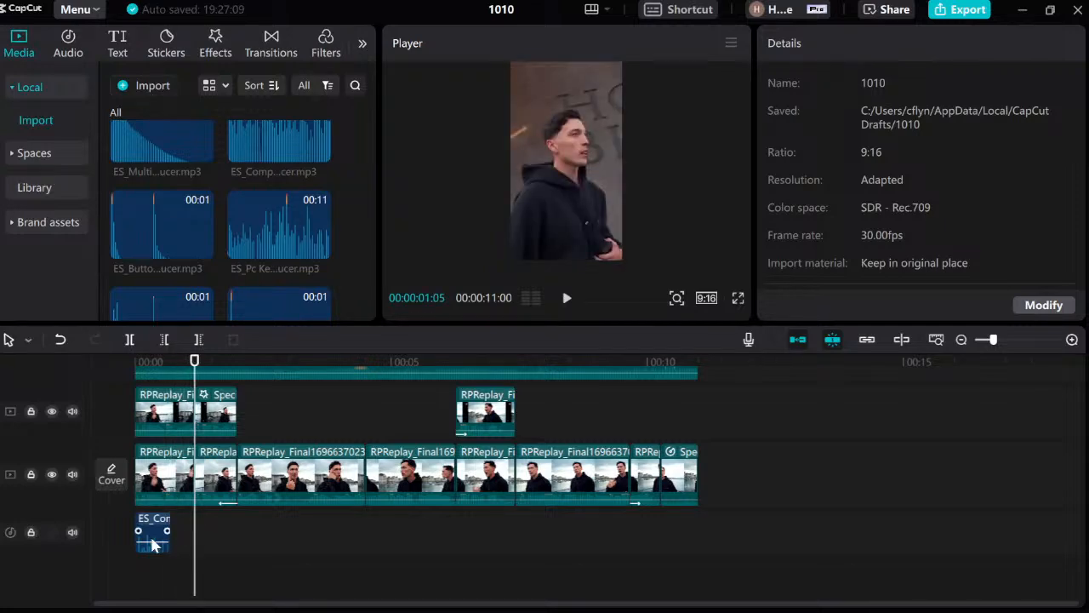
left_click(153, 538)
right_click(208, 531)
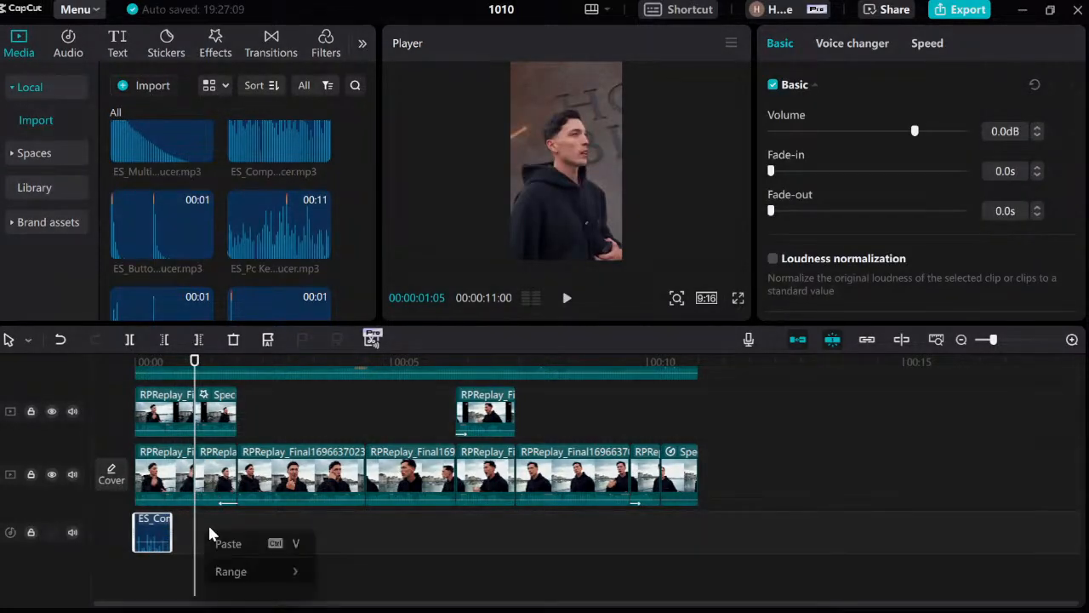
left_click(222, 543)
key("space")
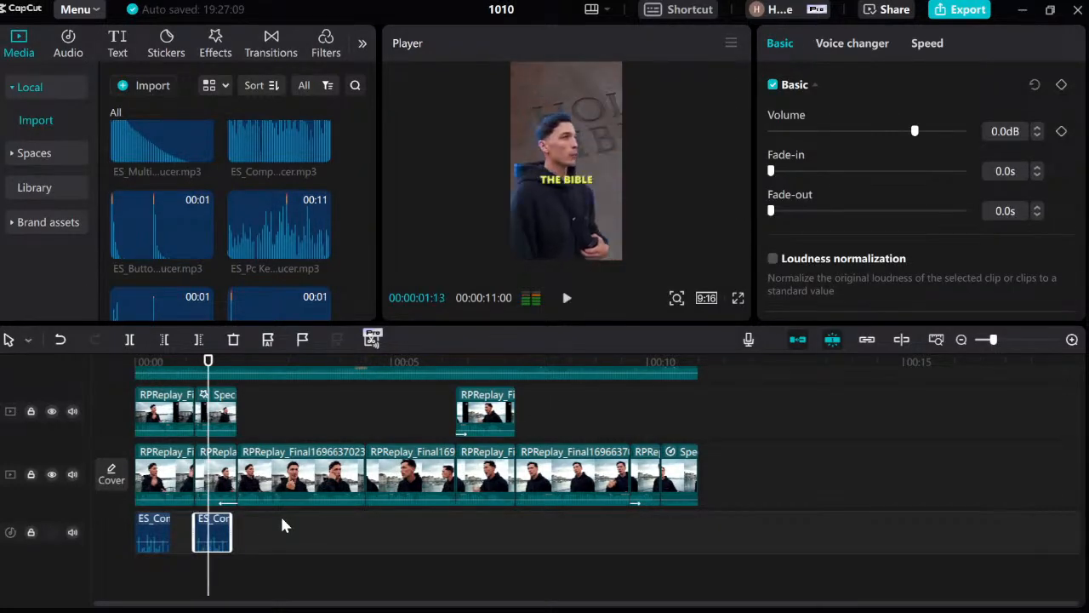
key("space")
left_click(214, 570)
key("space")
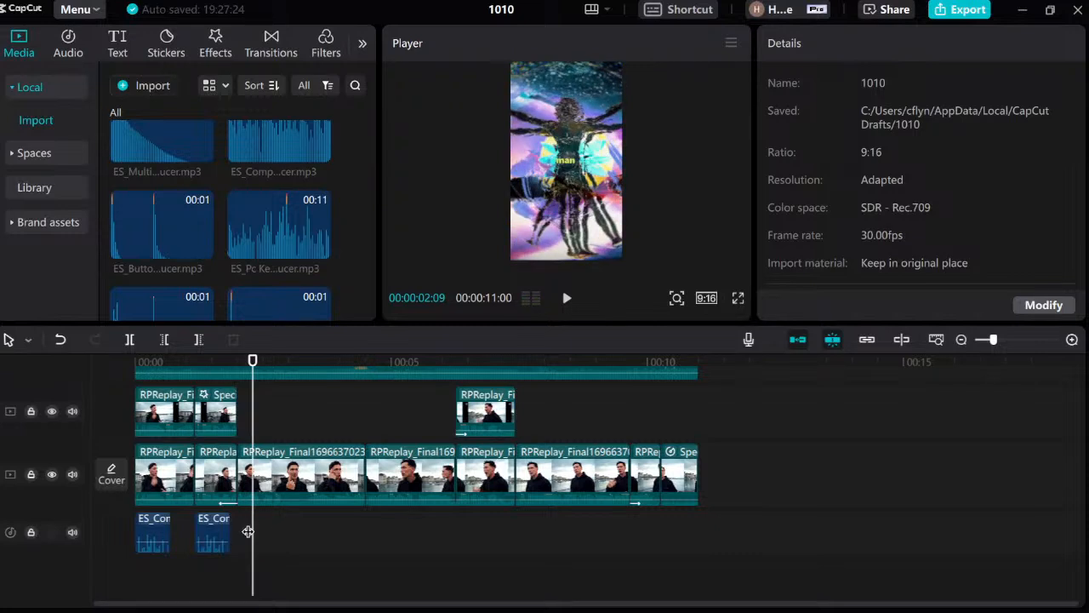
Trim the imported double whoosh sound to its first whoosh and place it on a second audio track across the cut at 00:00:01:05.
left_click_drag(237, 527, 192, 536)
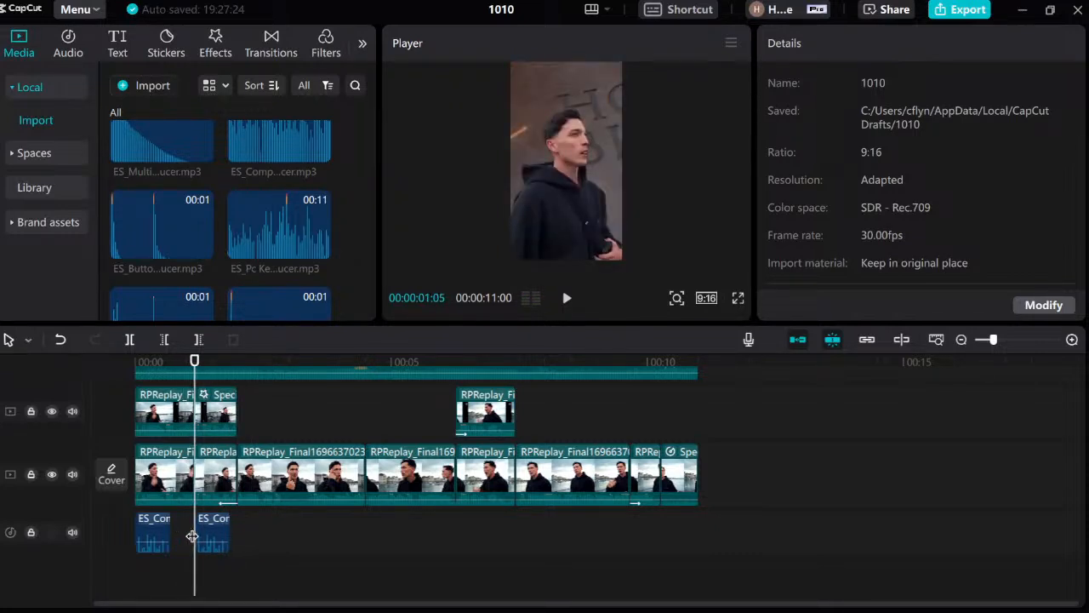
scroll(200, 212, "down", 5)
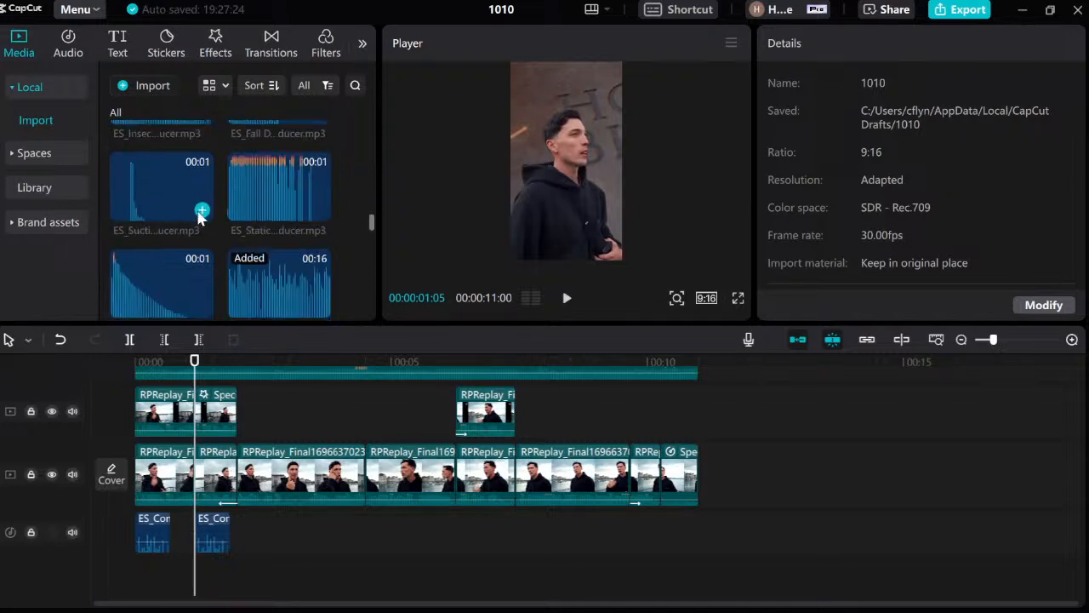
scroll(179, 209, "down", 6)
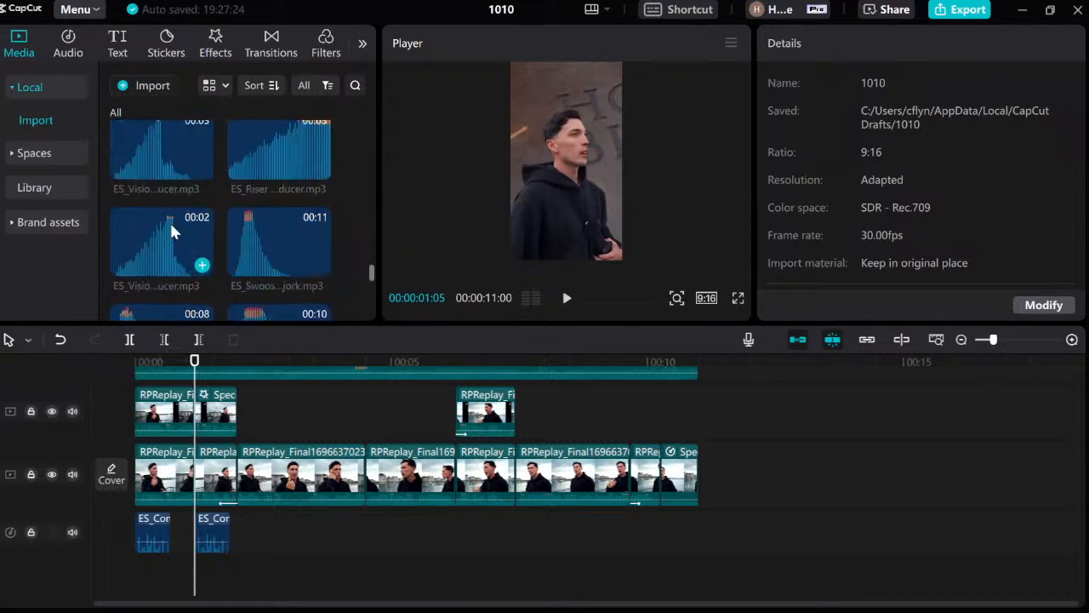
scroll(157, 217, "down", 2)
left_click(160, 215)
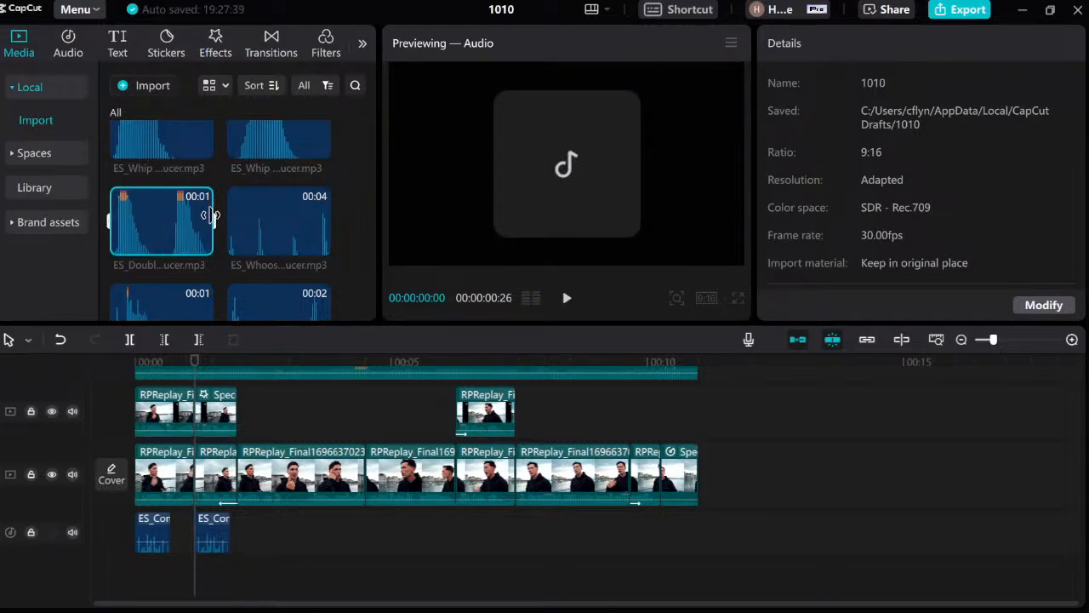
left_click_drag(213, 223, 191, 573)
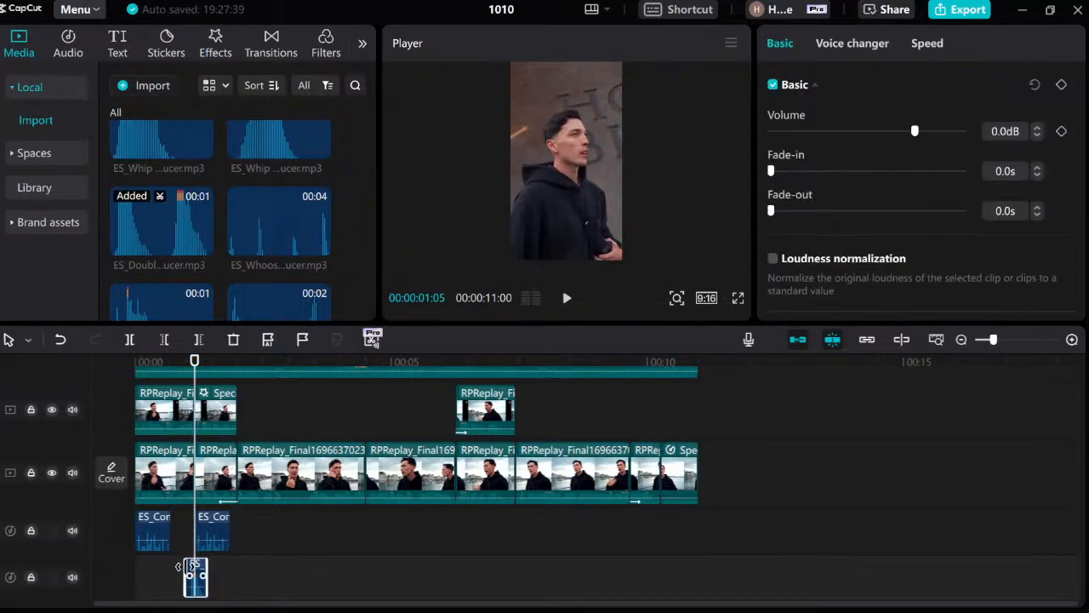
Play back the whoosh and nudge its clip to start at about 00:00:01:02, just before the cut.
left_click(187, 546)
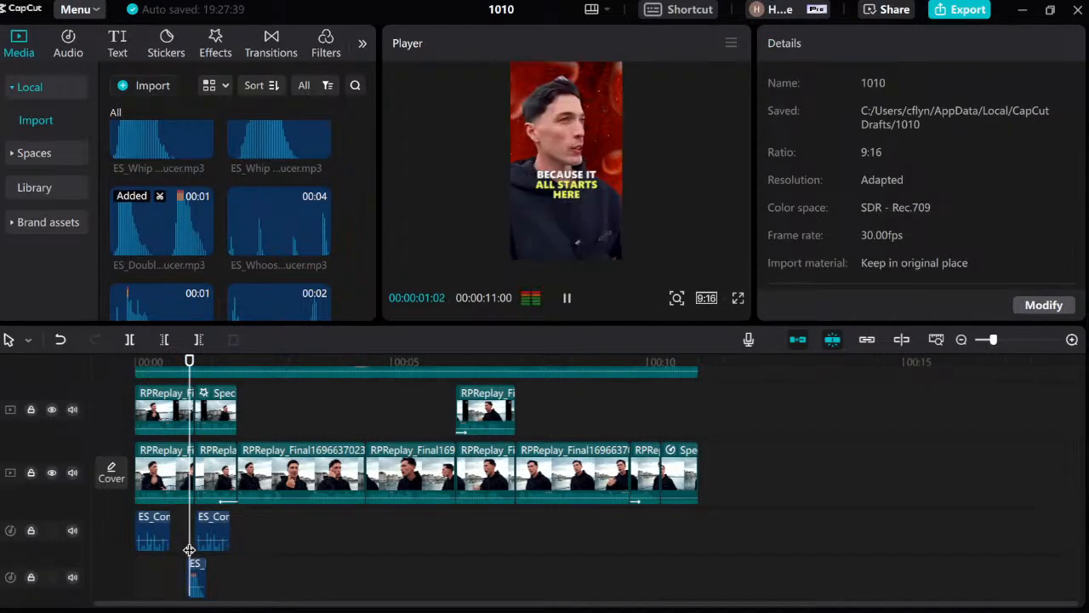
scroll(191, 548, "down", 1)
left_click(186, 532)
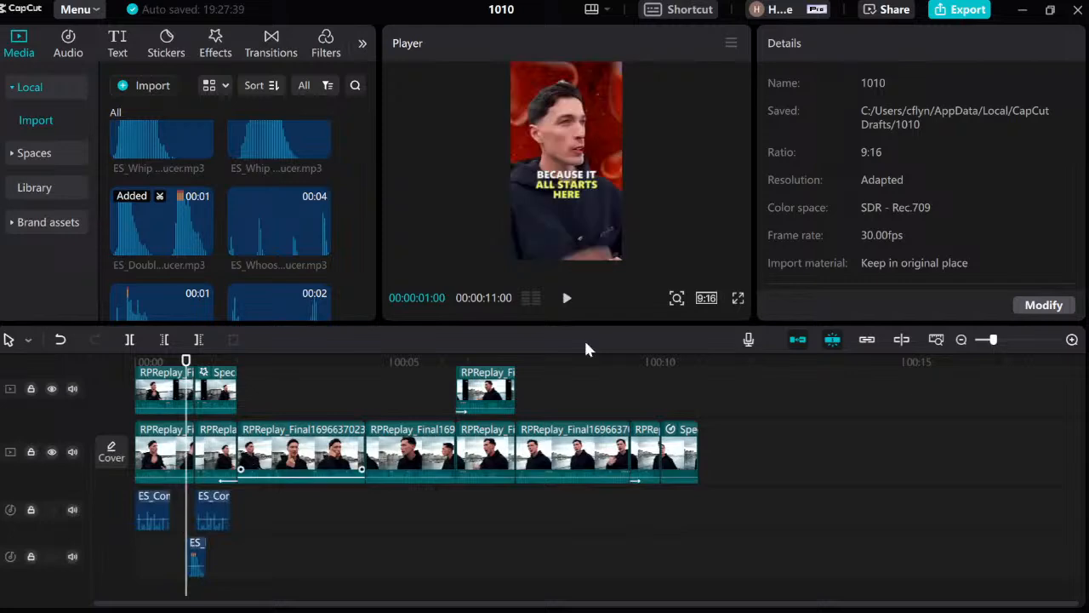
left_click(1070, 339)
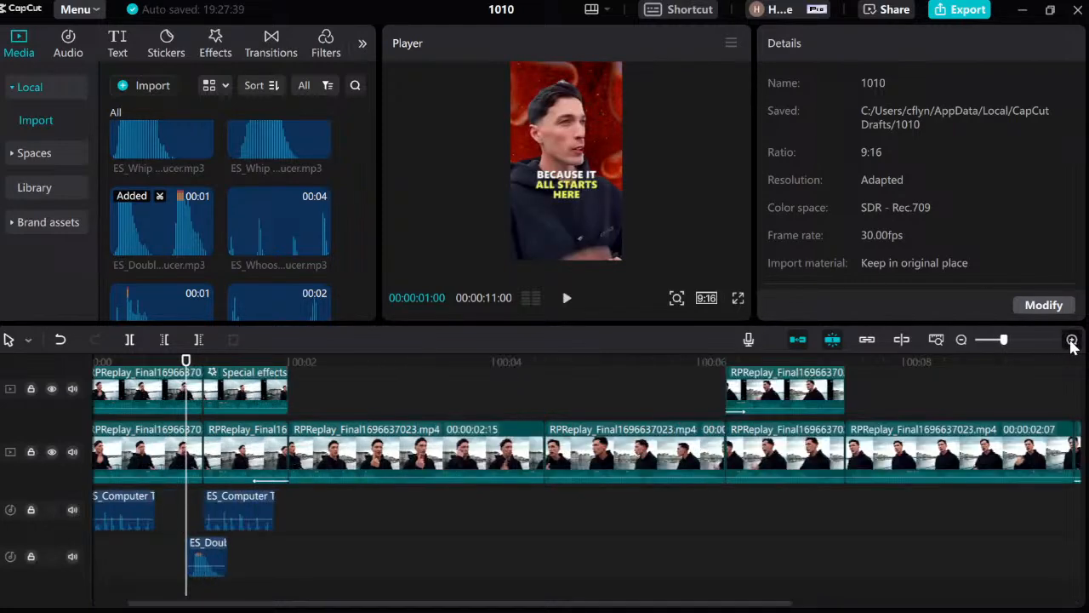
scroll(241, 495, "up", 1)
left_click_drag(212, 545, 225, 557)
Play the cut into the "THE BIBLE" caption several times to check the whoosh timing and loudness.
key("space")
left_click(219, 530)
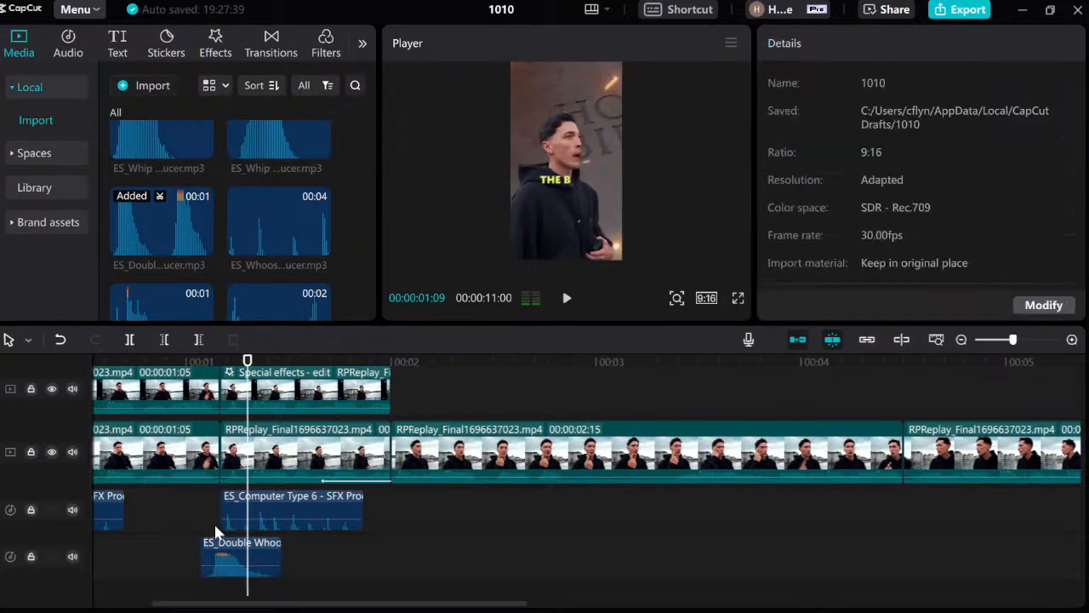
left_click(215, 535)
key("space")
left_click(215, 534)
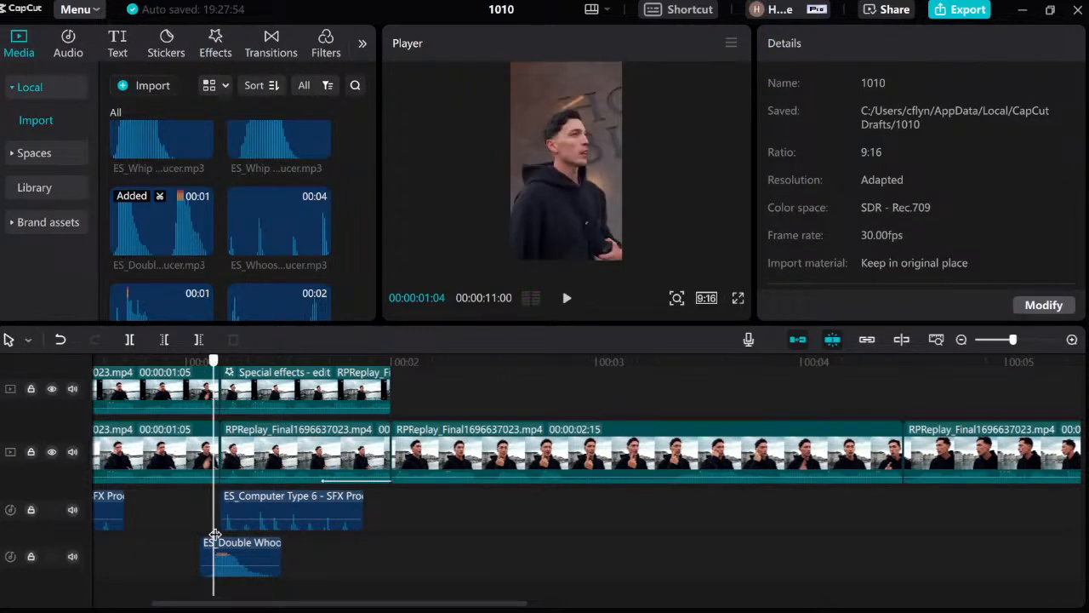
key("space")
key("space")
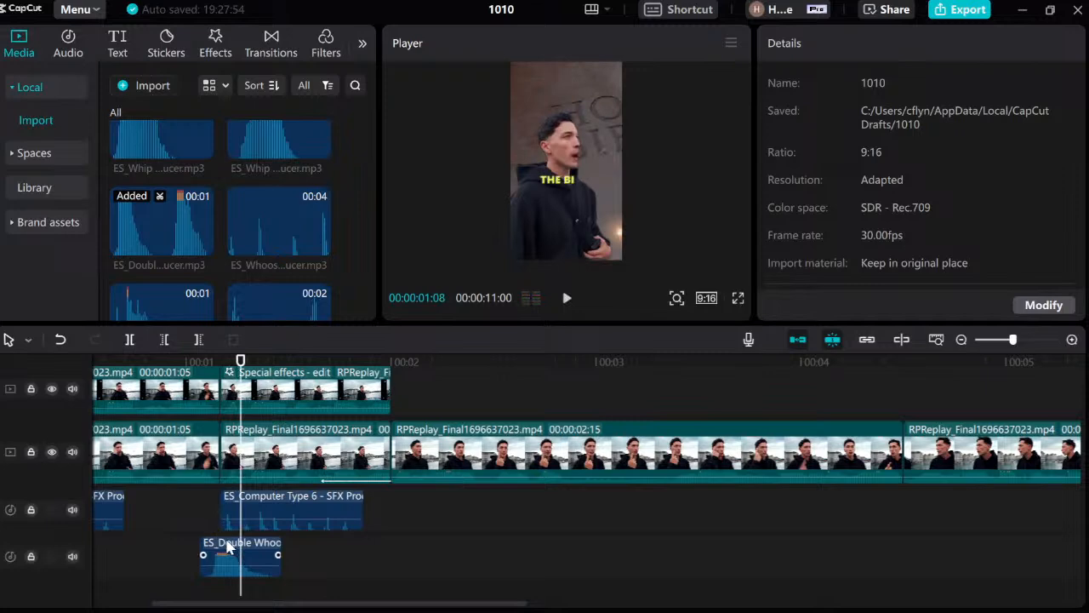
Lower the whoosh sound's volume to -11.4 dB and play back the cut.
left_click(228, 546)
left_click_drag(915, 131, 887, 133)
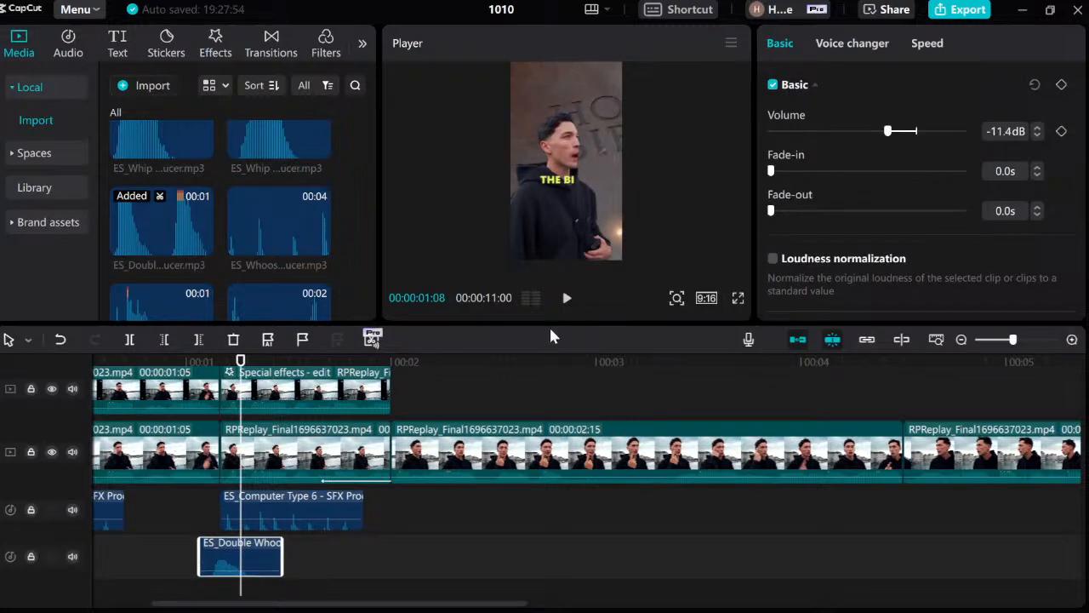
left_click(196, 516)
key("space")
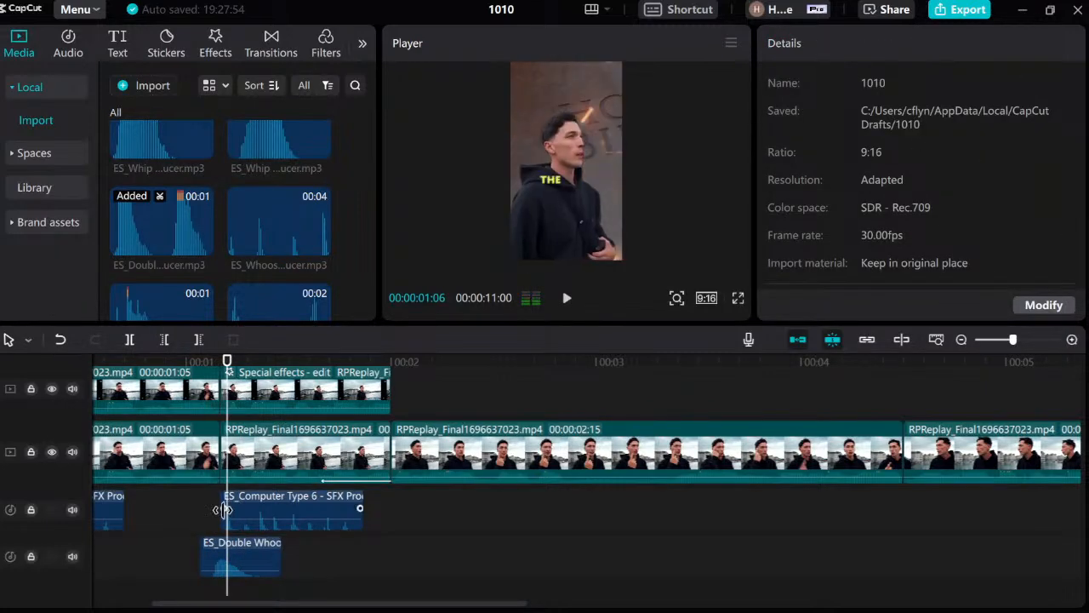
key("space")
Raise the whoosh sound's volume slightly from -11.4 dB and play back through the "THE BIBLE SAYS IT" caption.
left_click(214, 557)
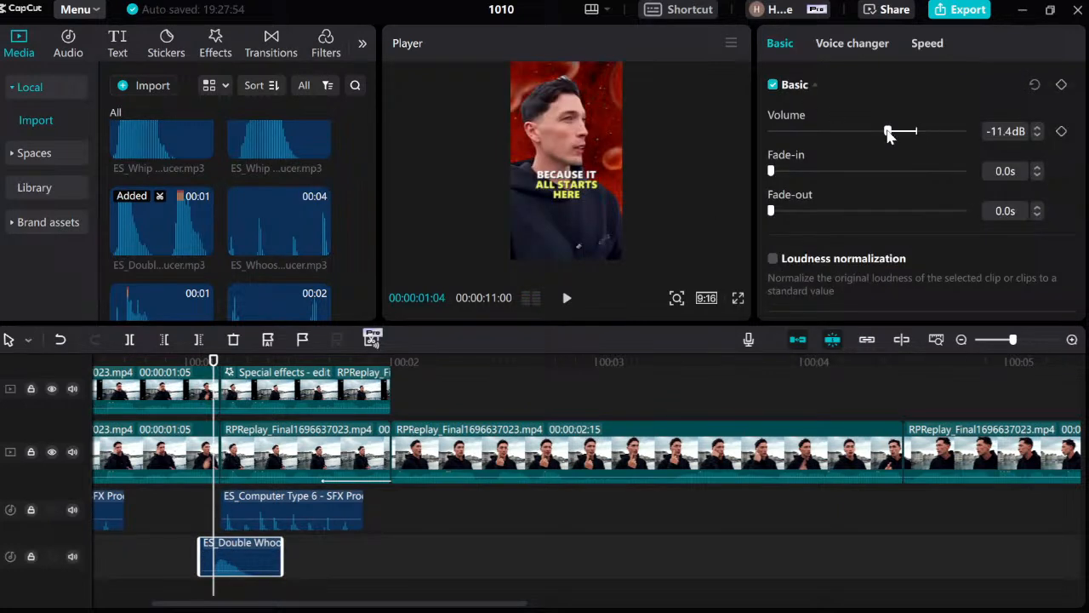
left_click_drag(887, 133, 893, 132)
left_click(197, 538)
key("space")
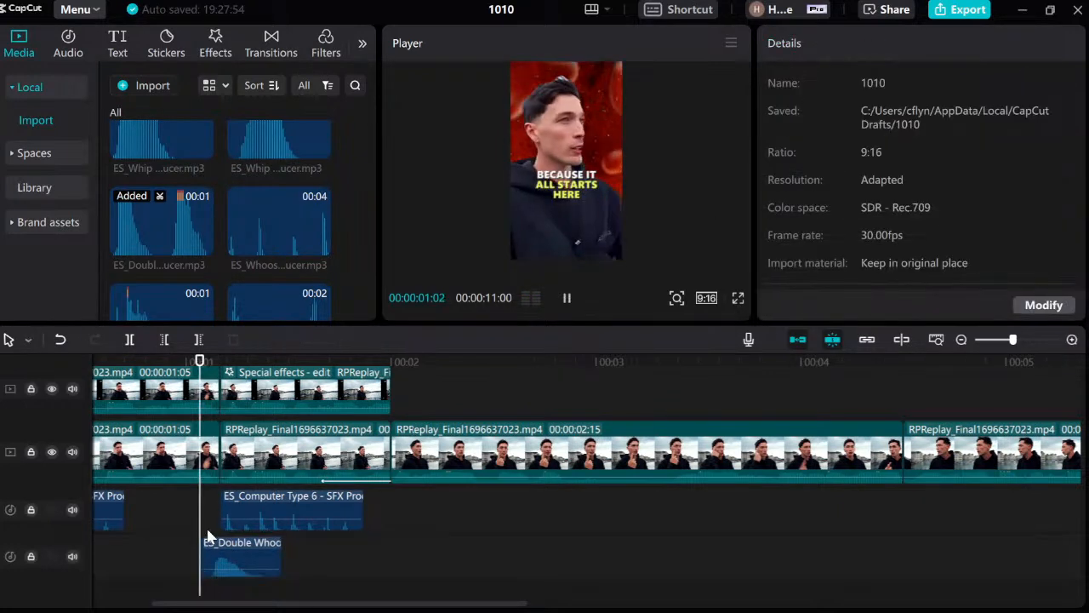
left_click(366, 545)
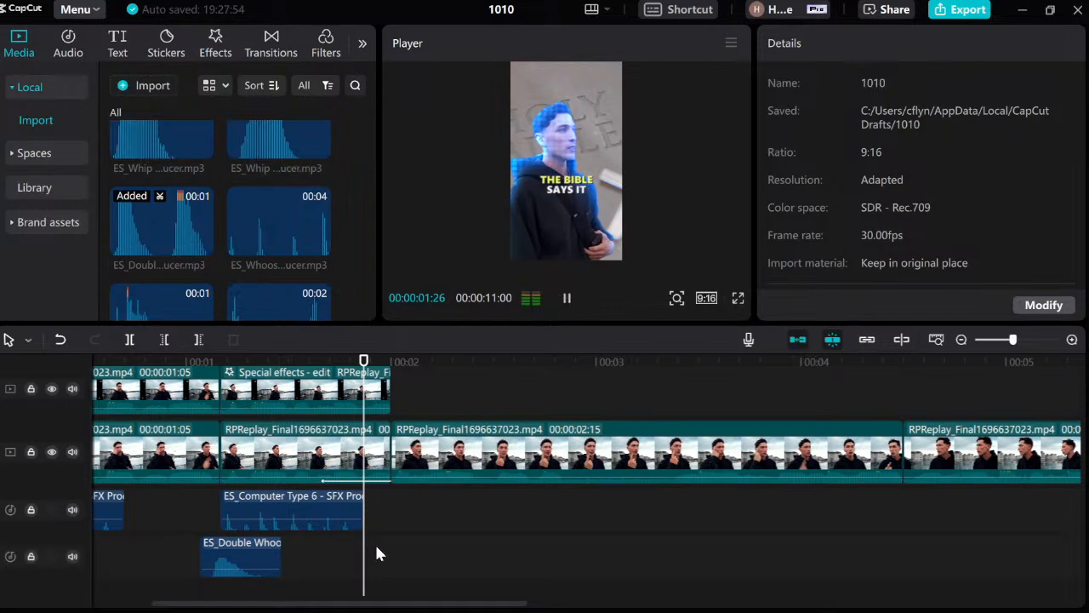
Audition a whoosh sound and add the one-second ES_Camera Flash effect to the sound-effects track at about 00:00:01:28.
left_click(371, 539)
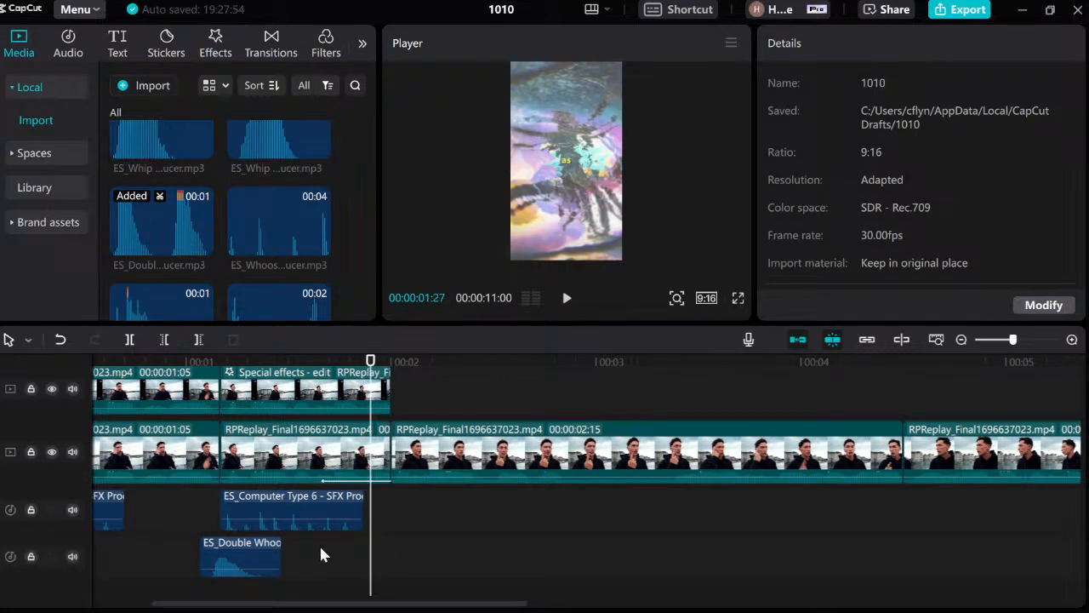
left_click(376, 537)
left_click(269, 223)
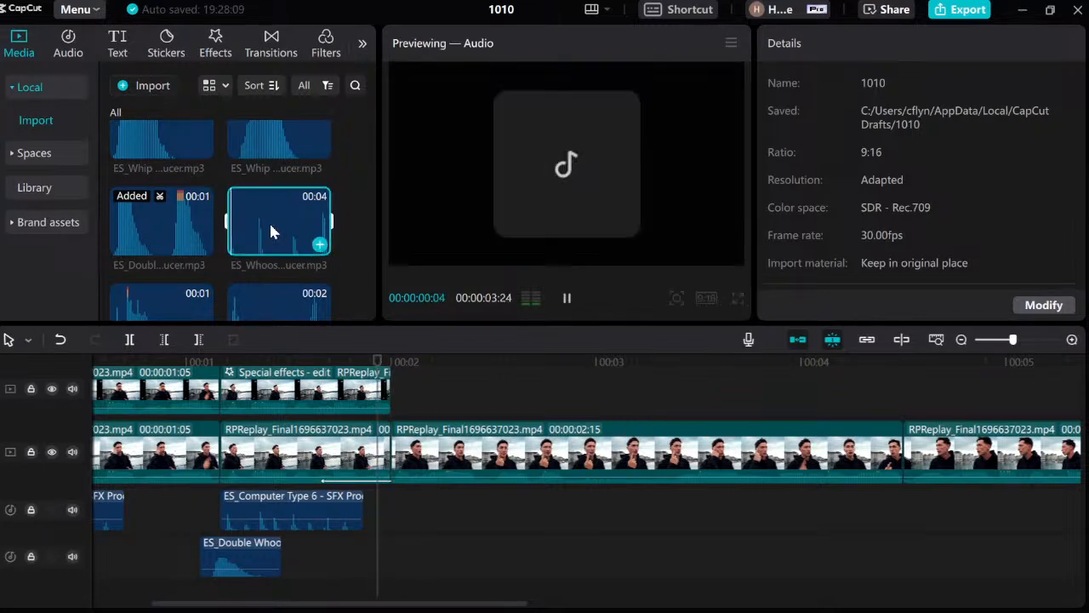
scroll(196, 170, "down", 5)
scroll(191, 176, "down", 5)
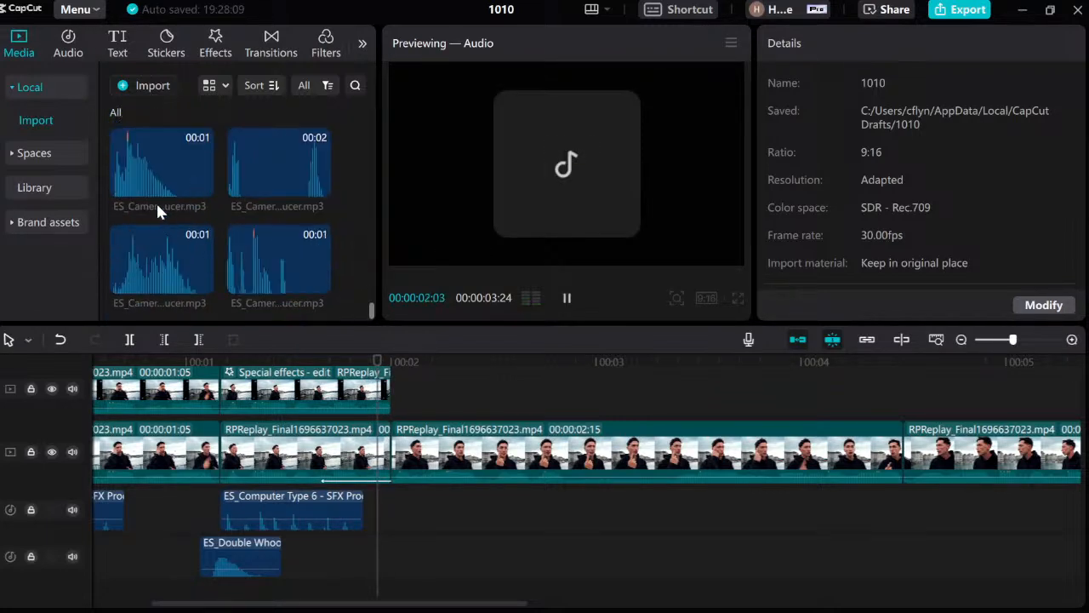
left_click(154, 175)
left_click_drag(154, 175, 418, 504)
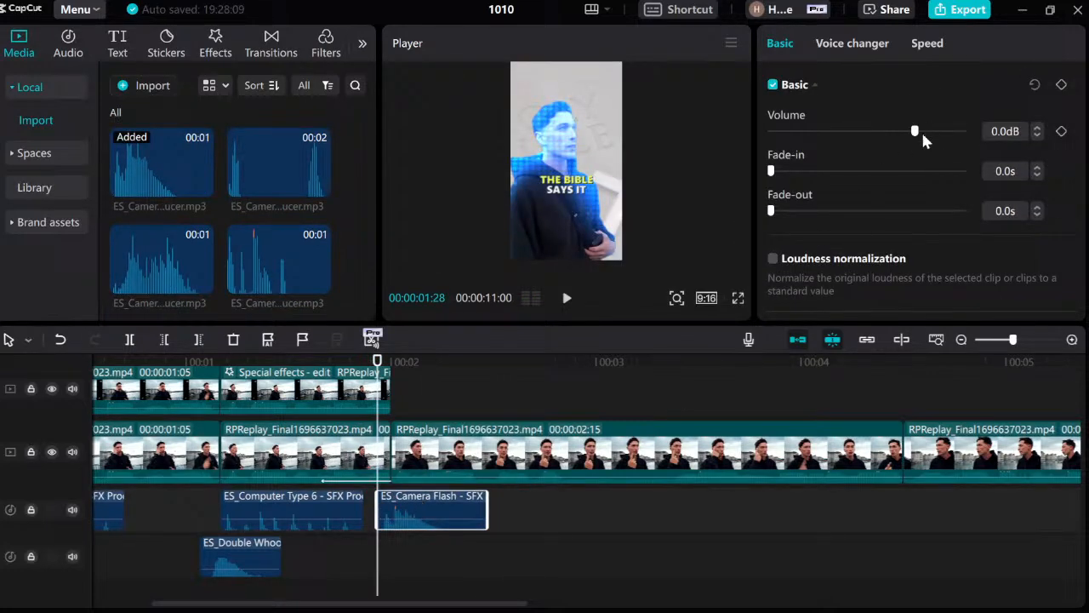
Lower the camera flash sound's volume to -8.2 dB and play back the transition.
left_click_drag(915, 131, 895, 137)
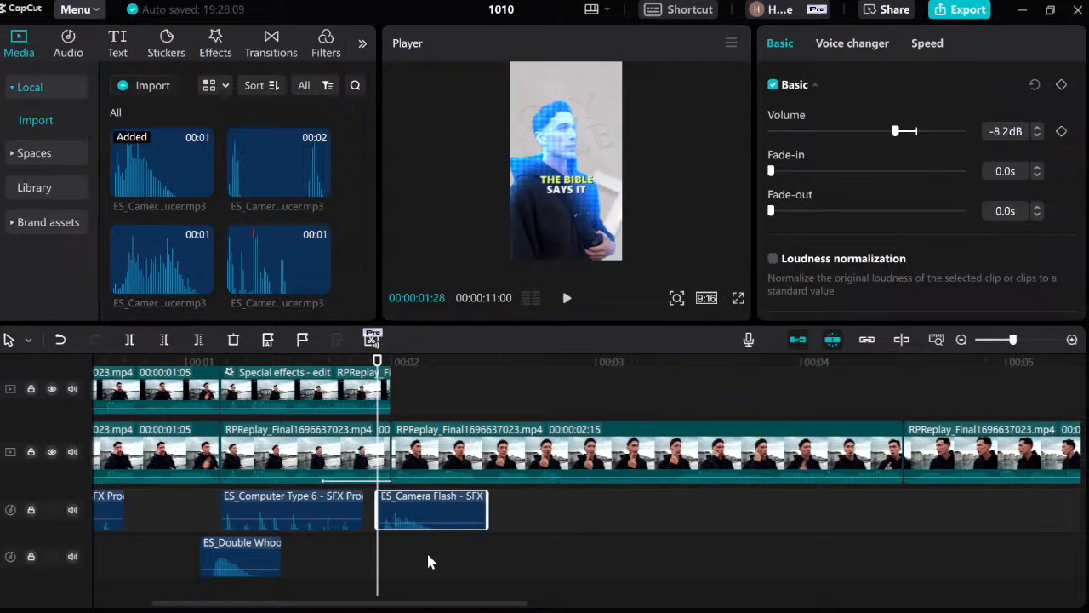
left_click(392, 558)
left_click(376, 559)
key("space")
left_click(377, 560)
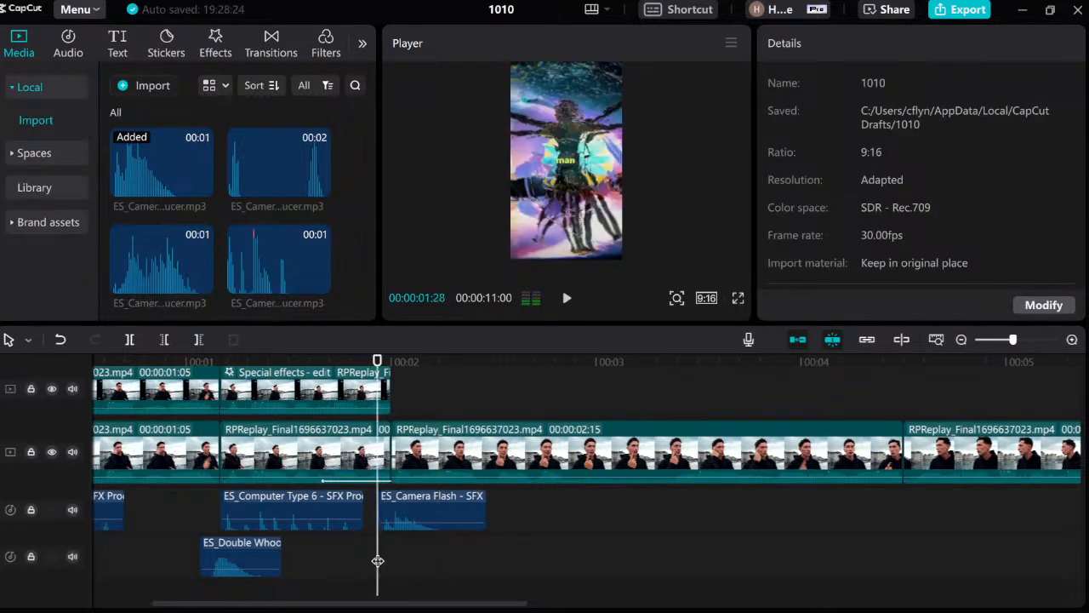
Set the camera flash sound's volume to -5.6 dB and replay the transition from about 00:00:01:28.
left_click(408, 508)
left_click_drag(913, 133, 907, 132)
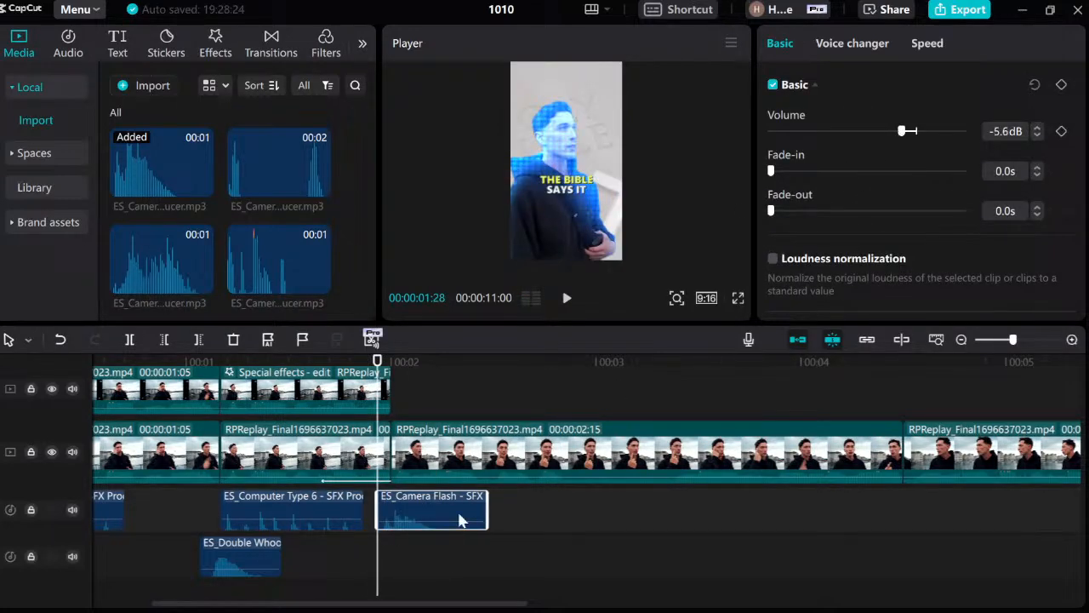
left_click(380, 559)
key("space")
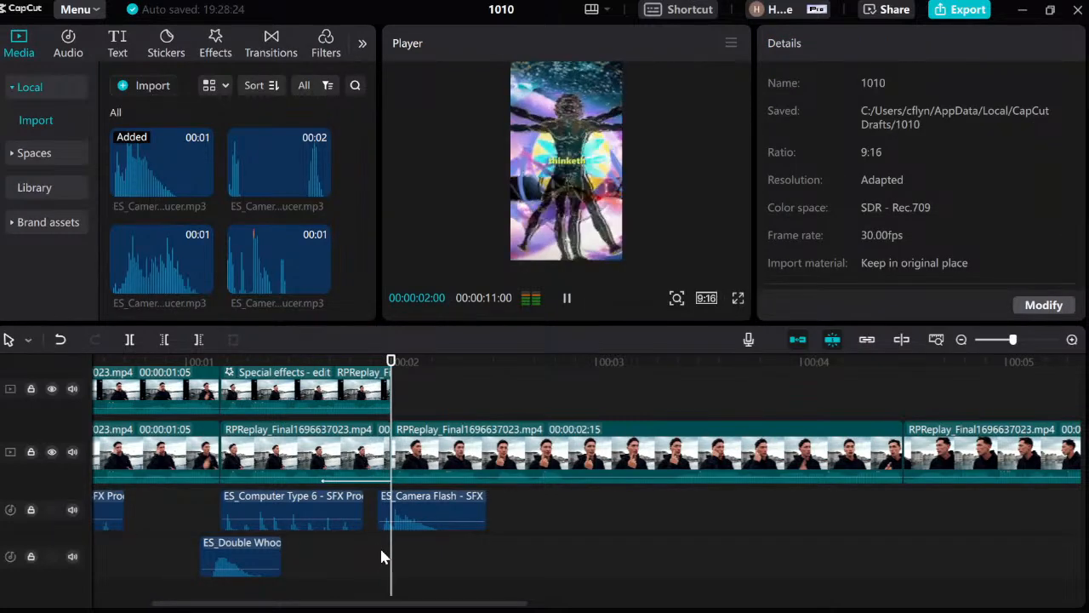
left_click(376, 551)
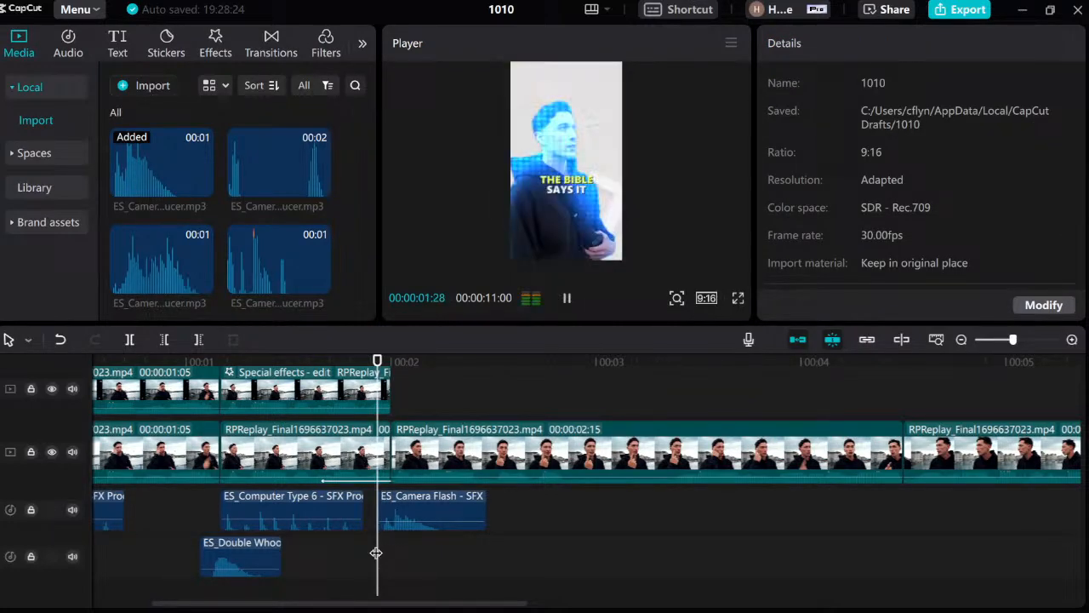
key("space")
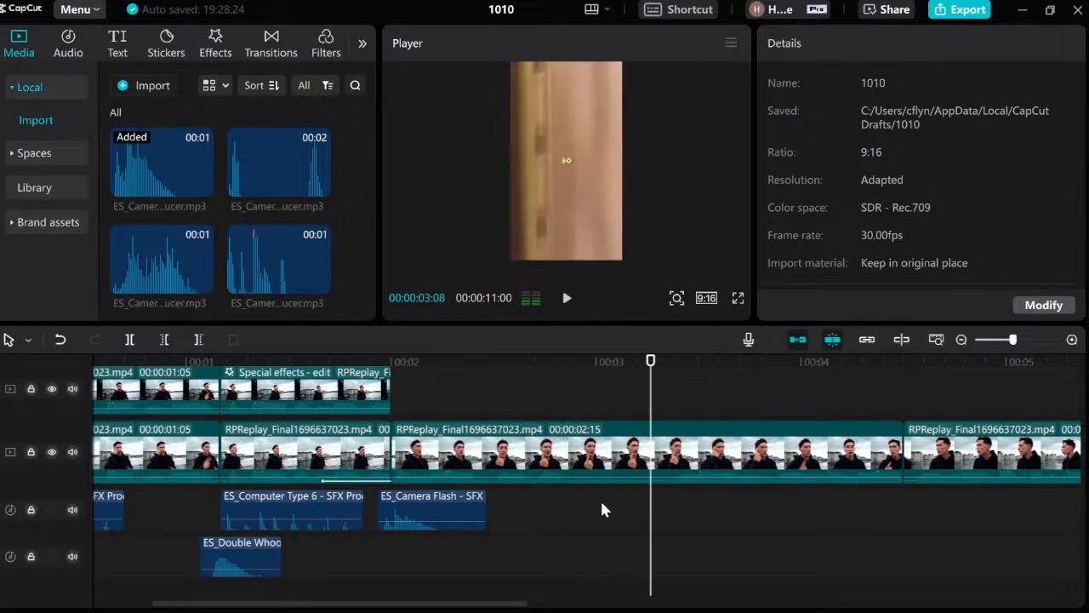
Locate the transition near 00:00:03:06 and browse the imported swoosh sounds for a match.
left_click_drag(652, 513, 634, 515)
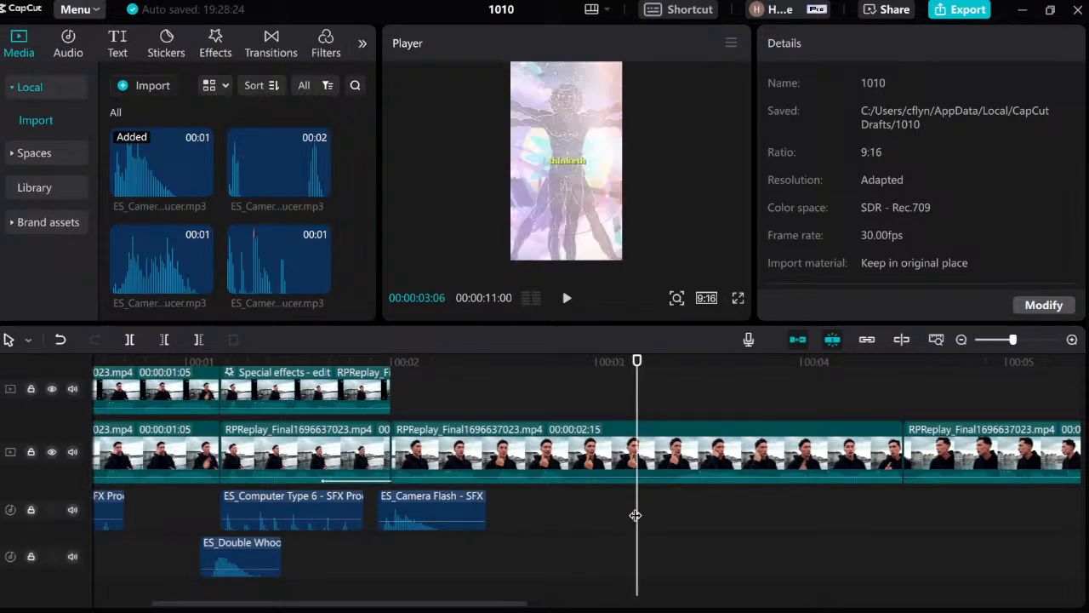
scroll(204, 245, "down", 3)
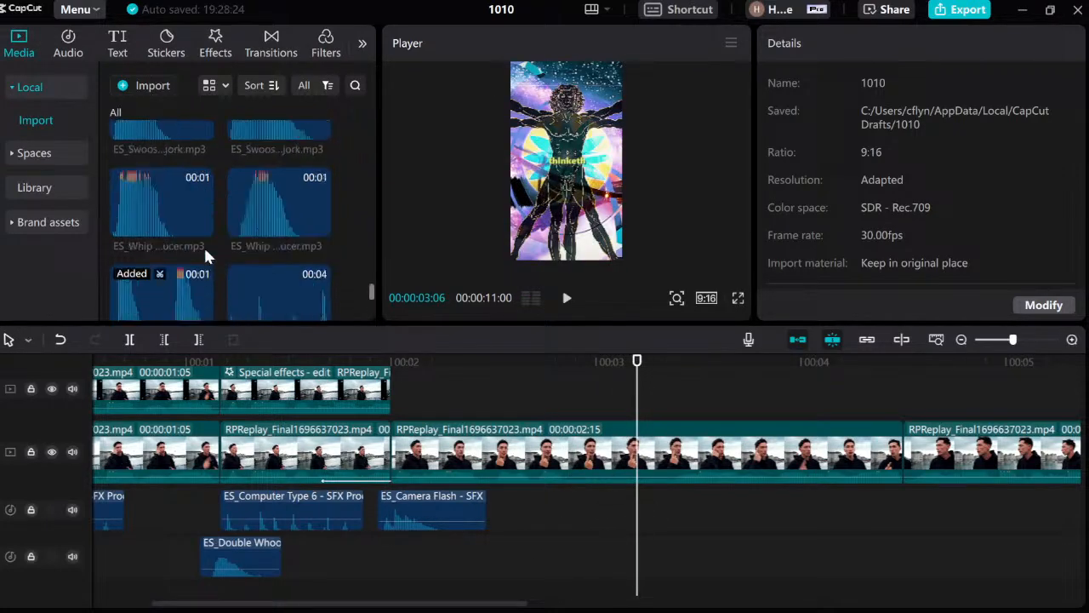
scroll(203, 245, "down", 2)
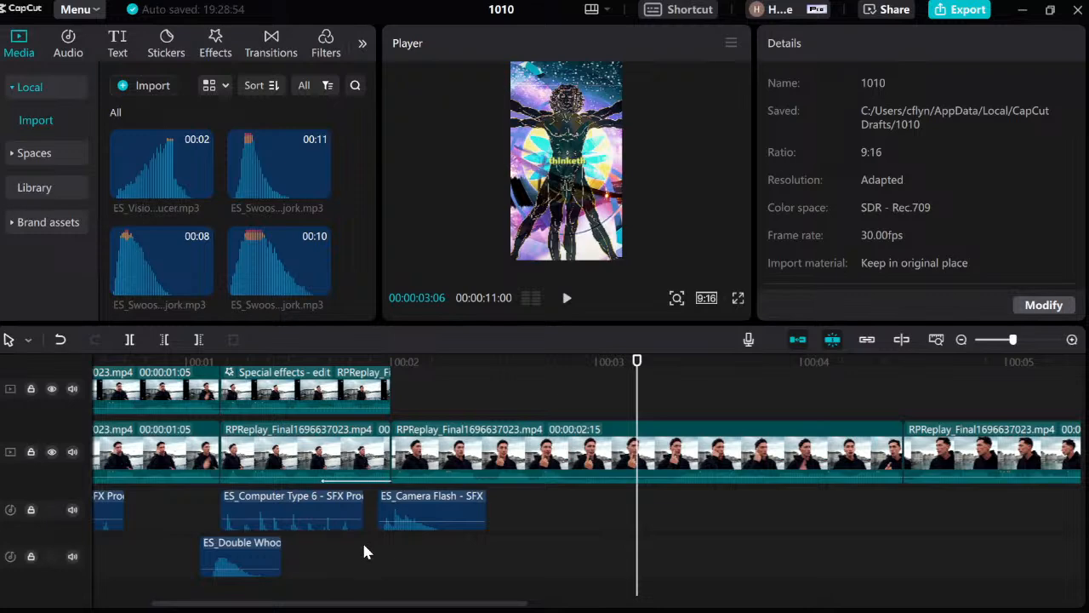
scroll(681, 393, "up", 3)
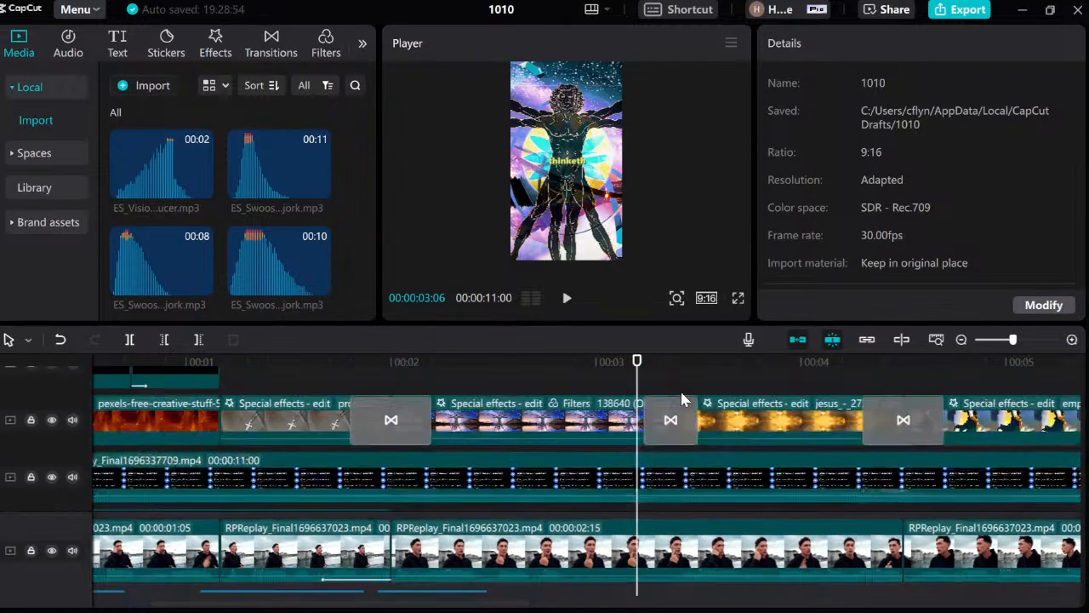
scroll(680, 397, "down", 4)
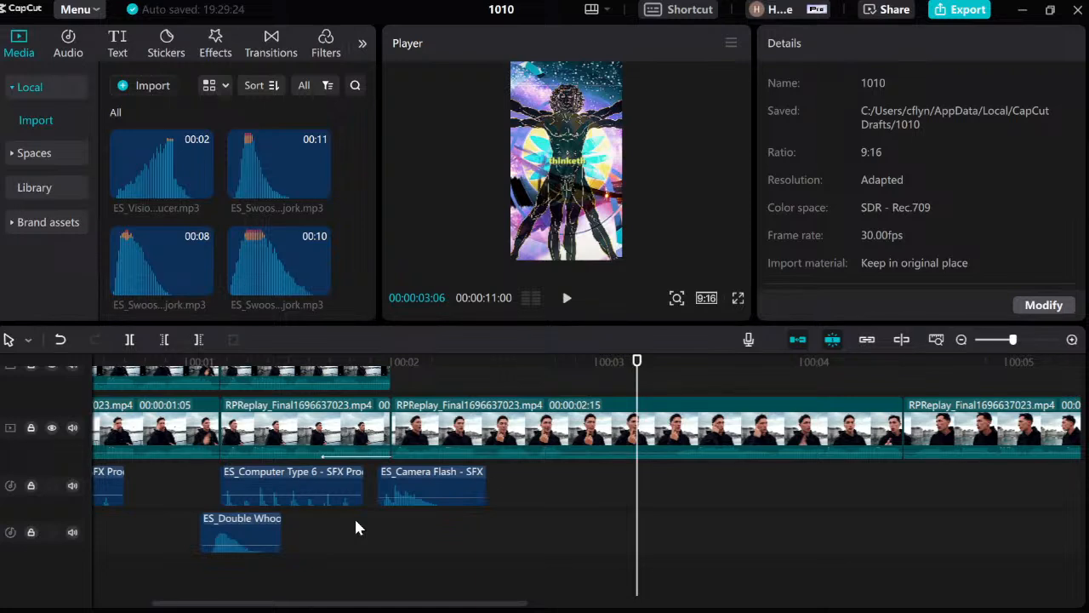
Shift the camera flash clip slightly earlier to start at about 00:00:01:27 and play back through the transition.
left_click_drag(356, 527, 324, 535)
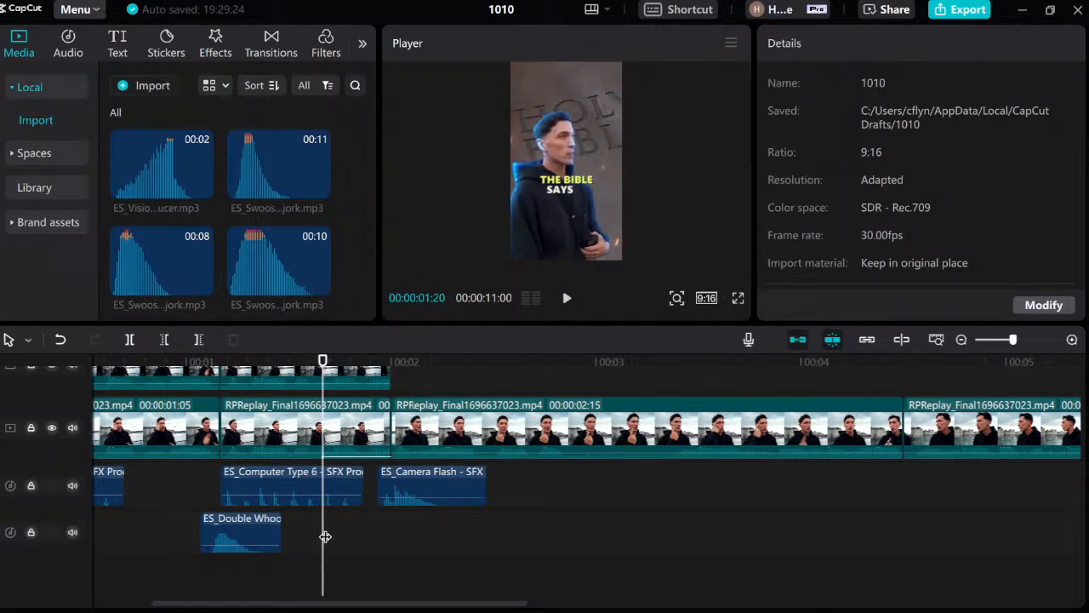
left_click_drag(355, 554, 356, 527)
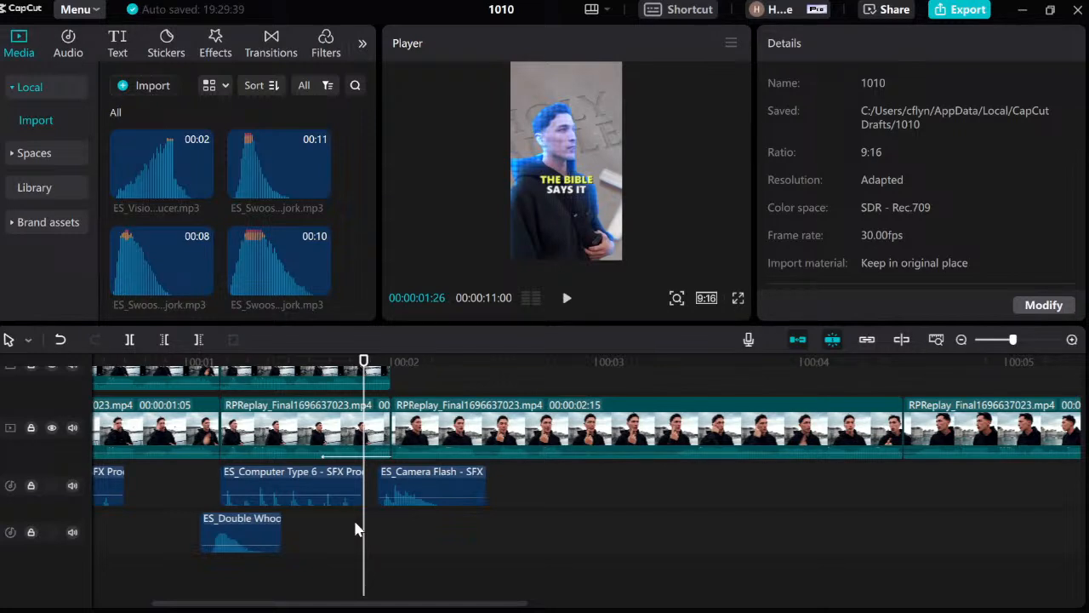
left_click_drag(356, 527, 394, 524)
left_click(393, 471)
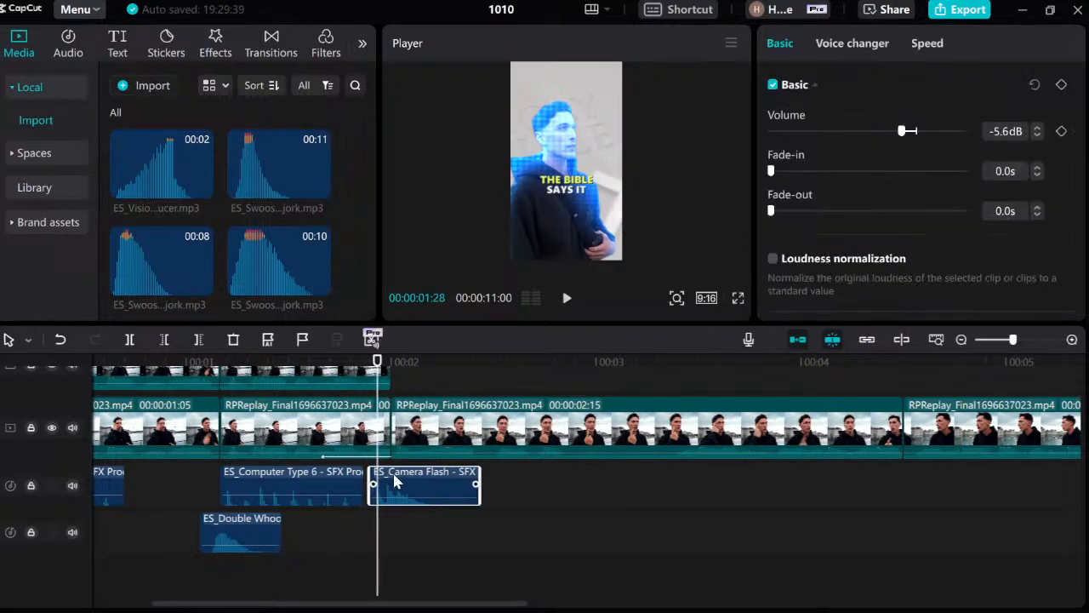
left_click_drag(392, 470, 385, 470)
left_click(369, 536)
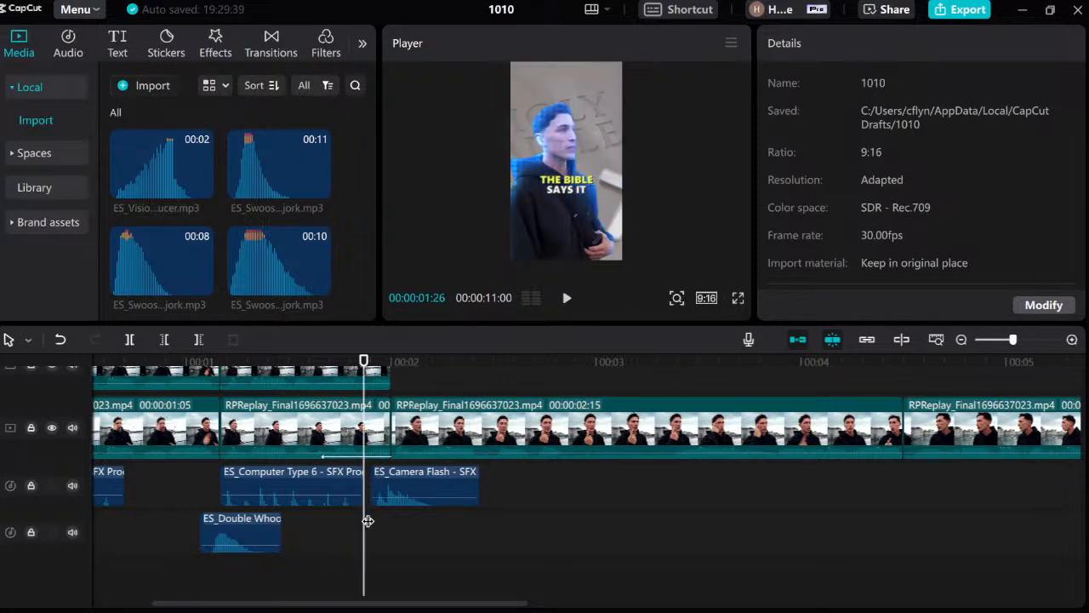
key("space")
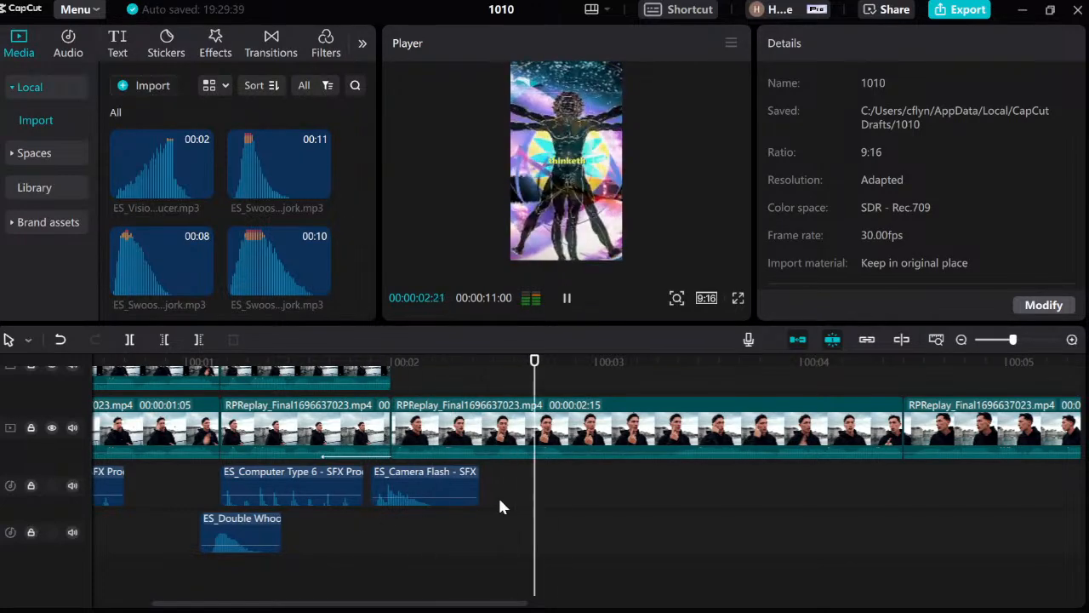
key("space")
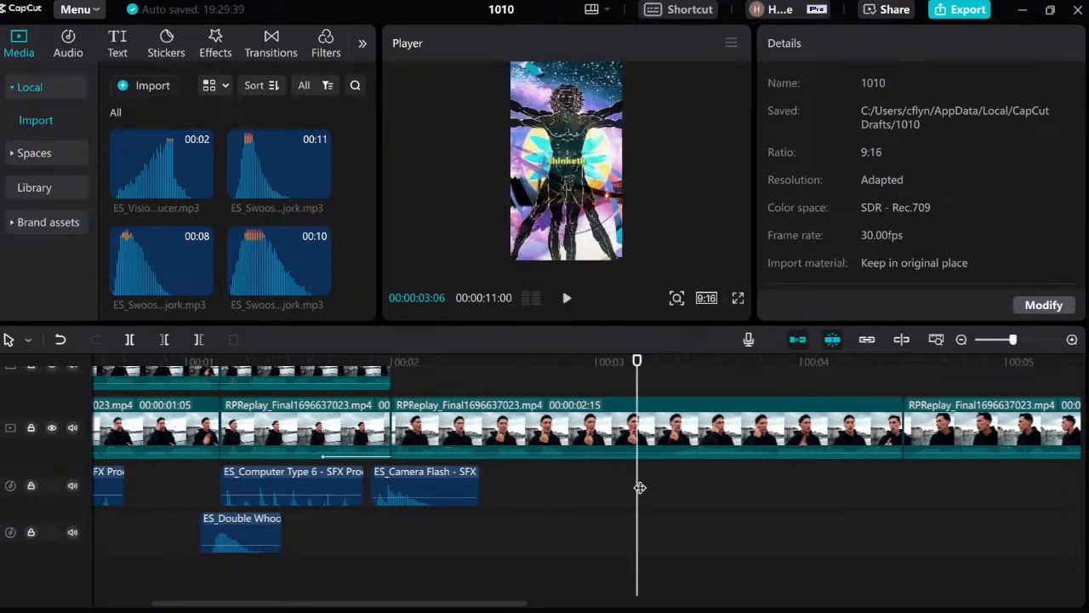
Add ES_Swoosh 06 Short to the lower sound-effects track, starting at about 00:00:01:14 so its peak meets the transition near 00:00:03:07.
scroll(254, 216, "down", 2)
scroll(253, 208, "up", 2)
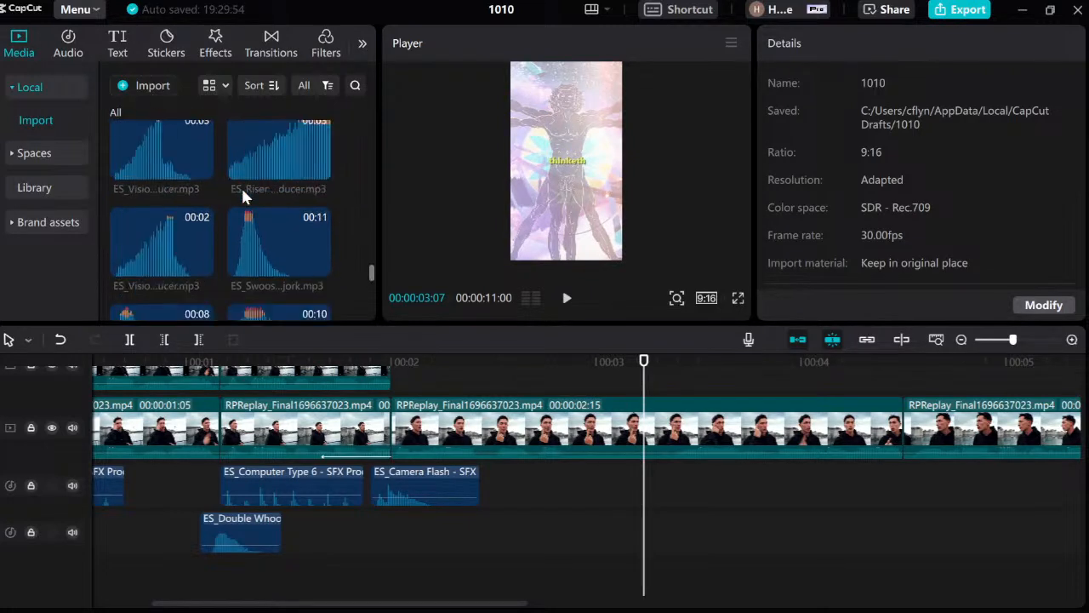
left_click(261, 188)
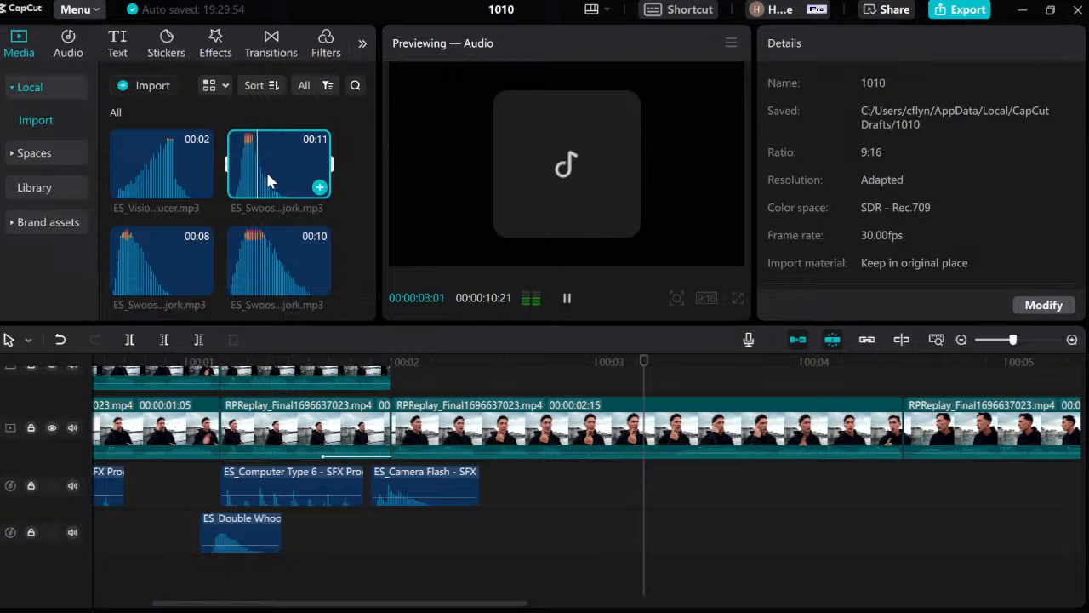
left_click_drag(260, 161, 397, 547)
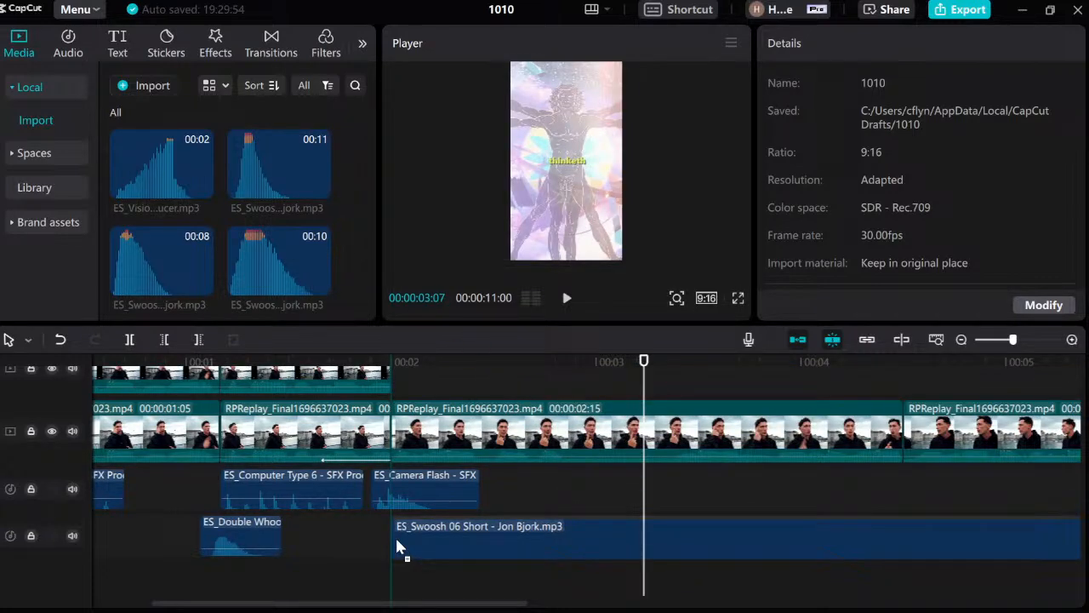
left_click_drag(397, 547, 393, 541)
left_click_drag(815, 528, 709, 534)
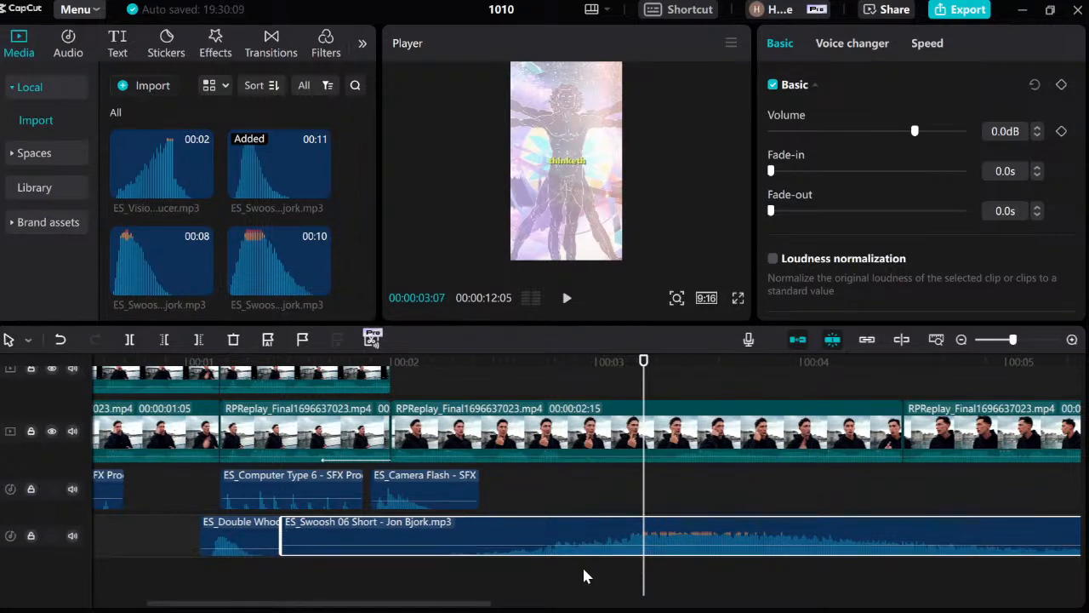
Play back from about 00:00:02:18 to check the swoosh's timing and loudness.
mouse_move(503, 575)
left_mouse_down()
mouse_move(529, 579)
mouse_move(501, 578)
mouse_move(513, 582)
left_mouse_up()
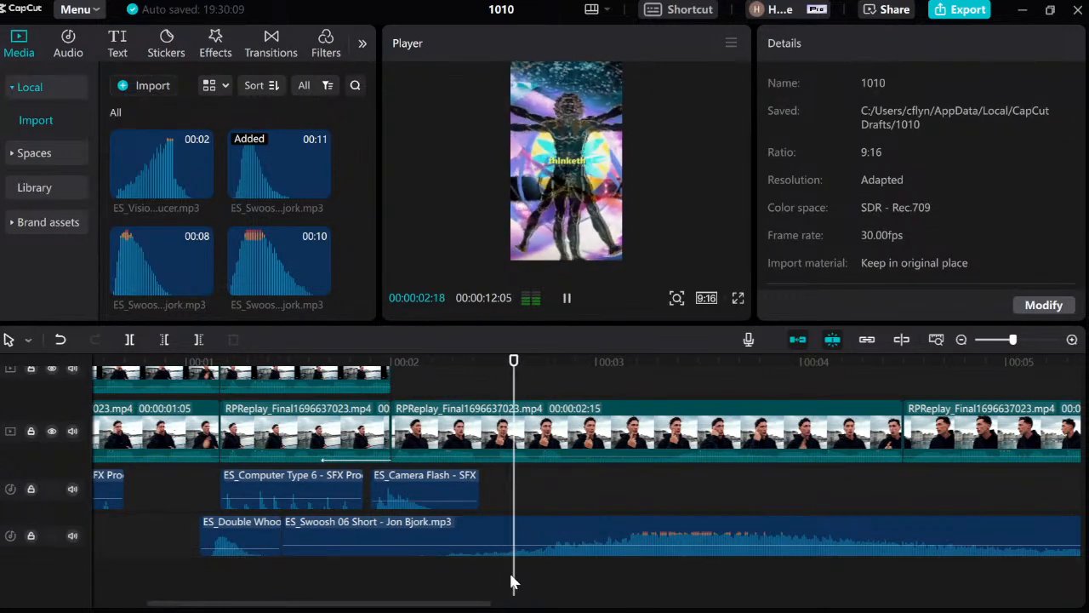
key("space")
left_click(616, 563)
Lower the swoosh sound's volume to -5.1 dB and play back through the "thinketh" transition.
left_click(681, 543)
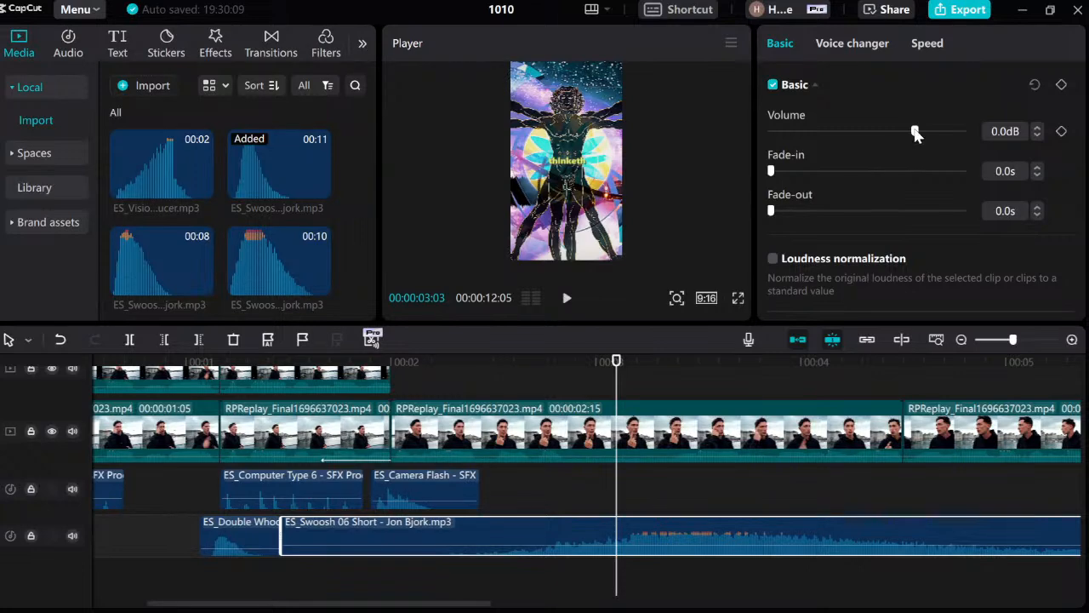
left_click_drag(915, 133, 903, 134)
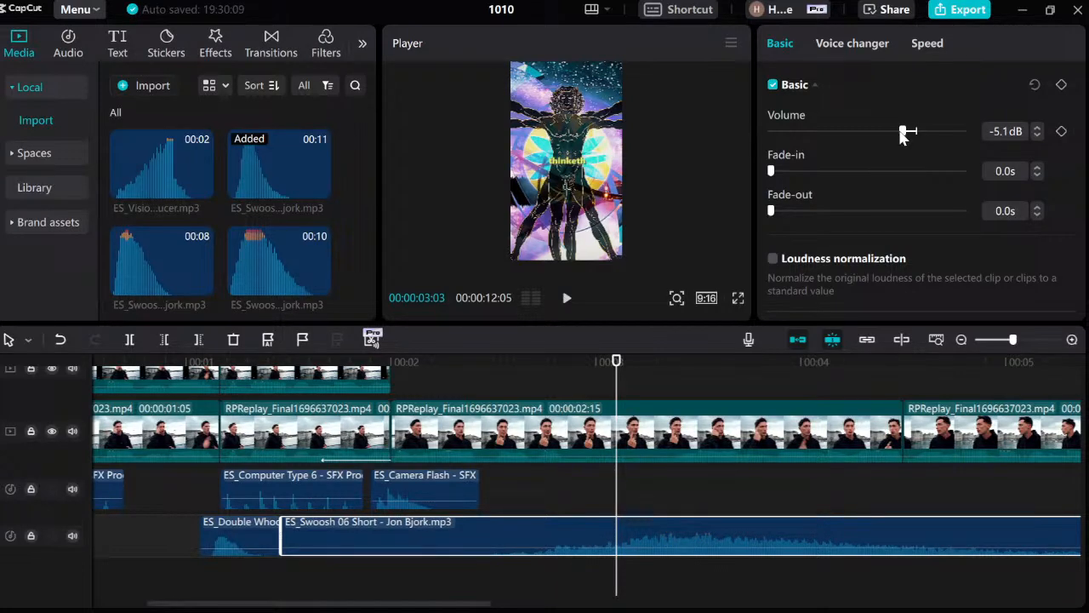
left_click(494, 584)
key("space")
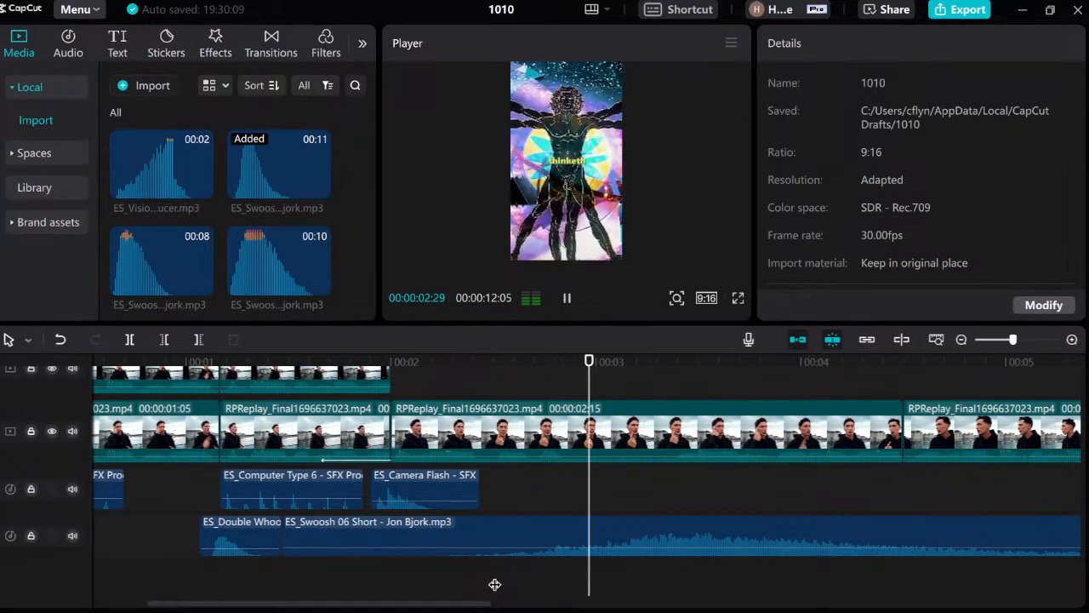
key("space")
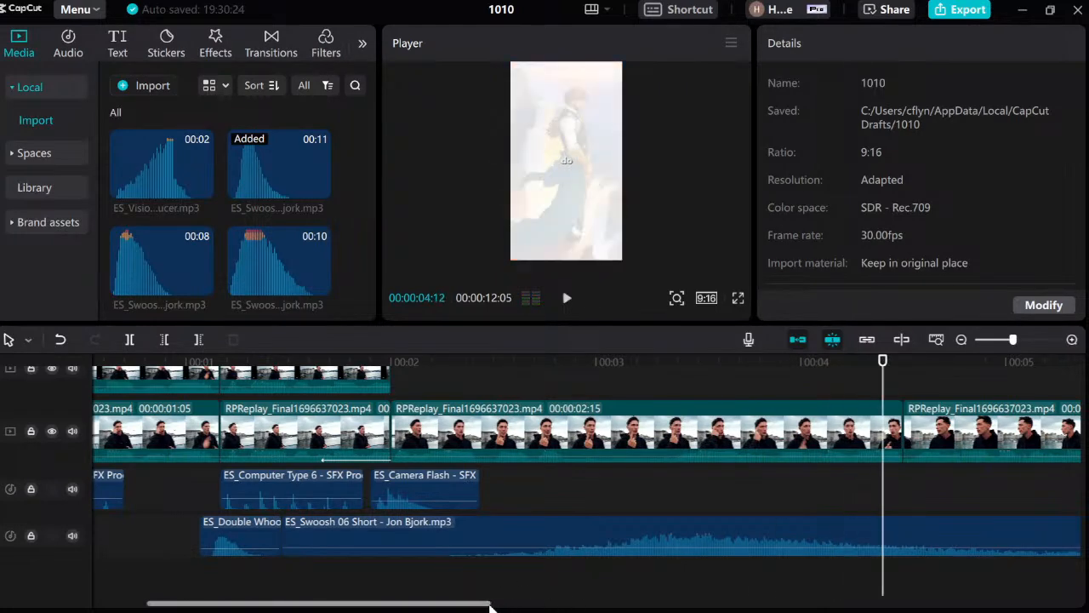
Play back from about 00:00:01:28 to check the camera flash and swoosh sounds together.
left_click_drag(491, 607, 319, 577)
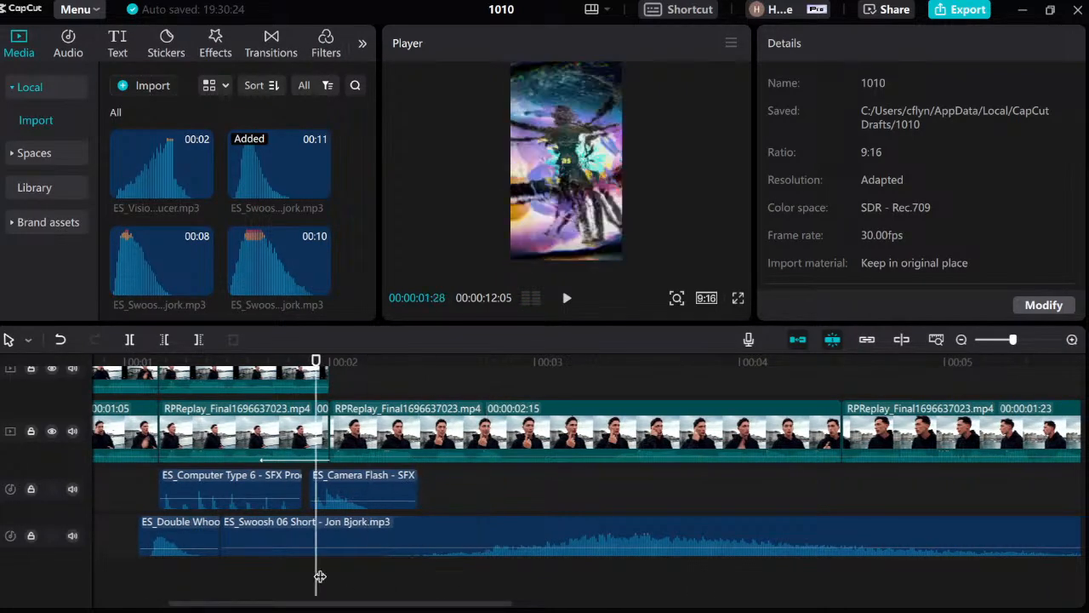
key("space")
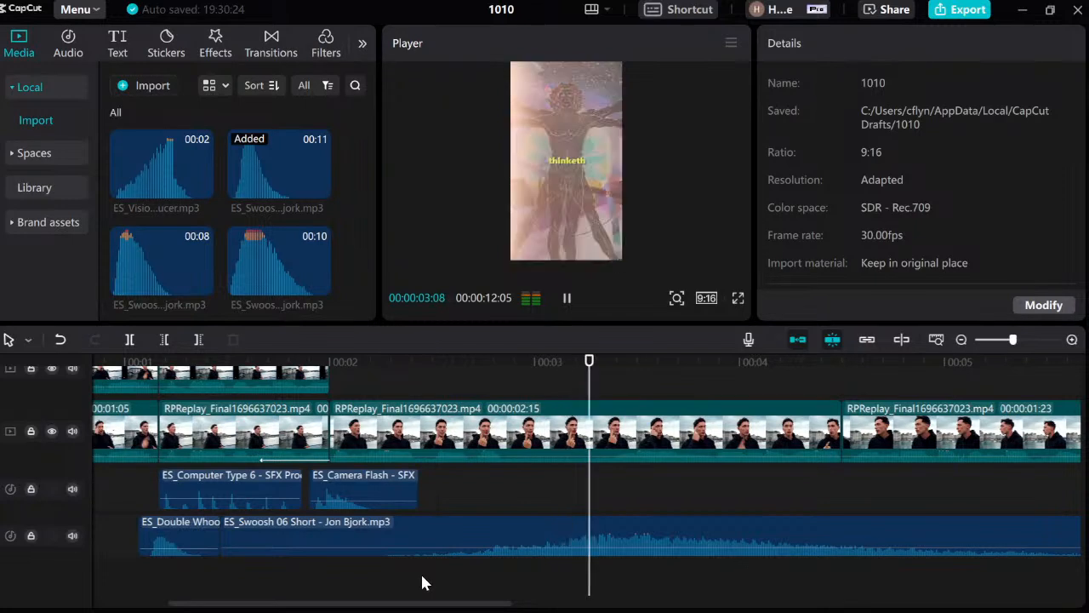
key("space")
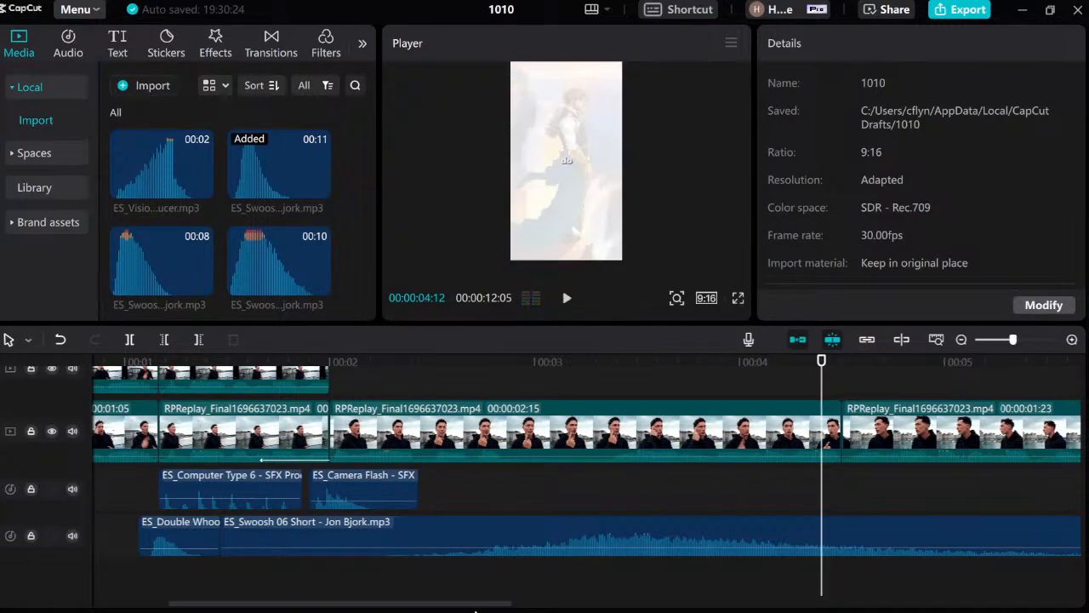
Trim ES_Double Whoosh to its second whoosh and add it to the upper sound-effects track at the "so what" transition near 00:00:04:14.
left_click_drag(476, 607, 564, 604)
left_click(581, 573)
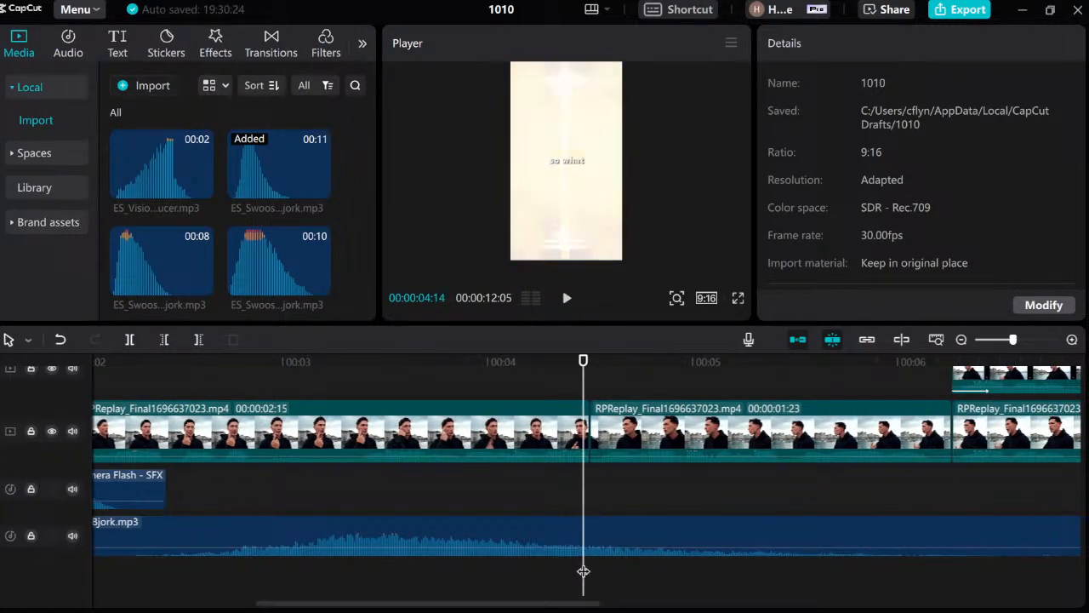
scroll(215, 192, "down", 5)
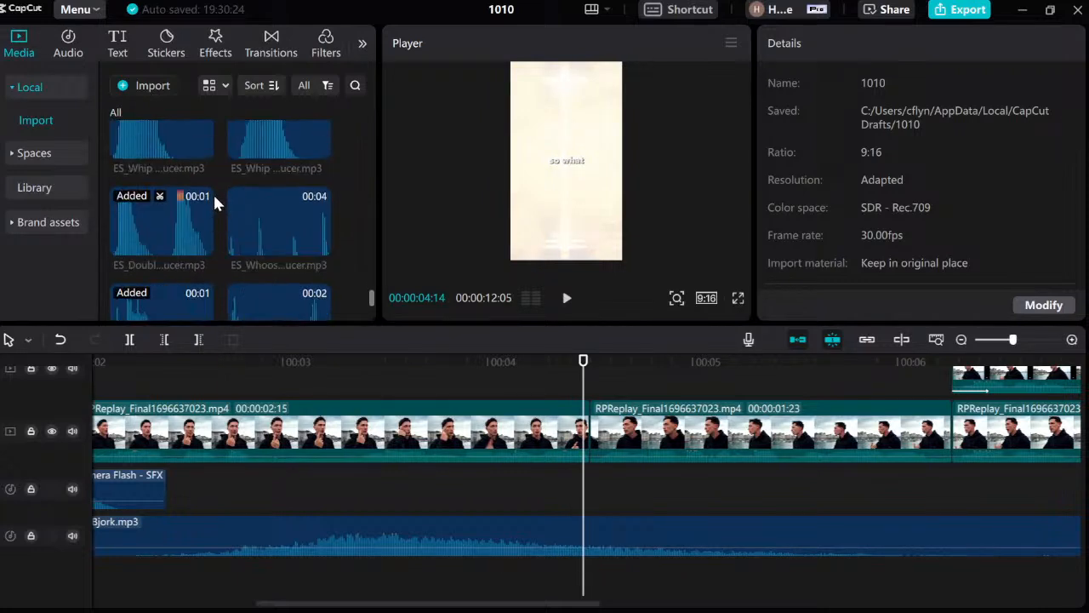
left_click(185, 211)
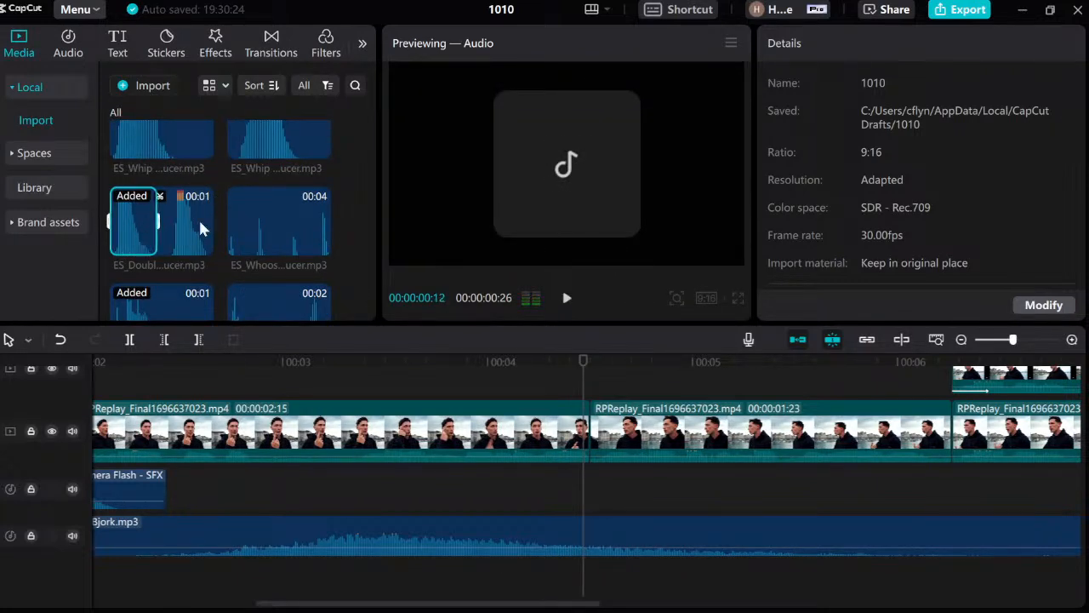
left_click_drag(108, 222, 171, 221)
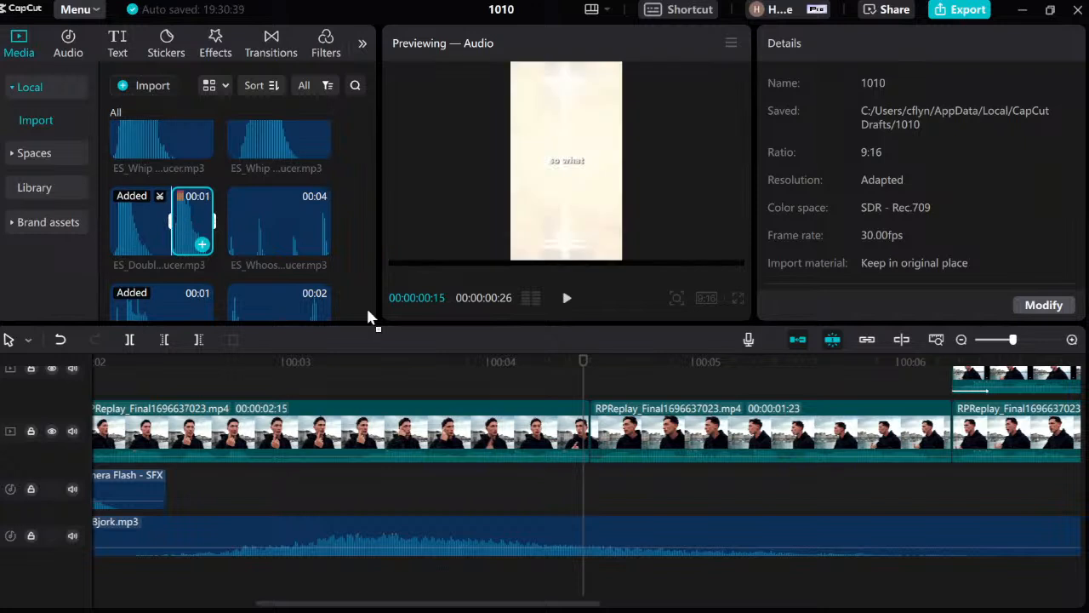
left_click_drag(372, 318, 601, 487)
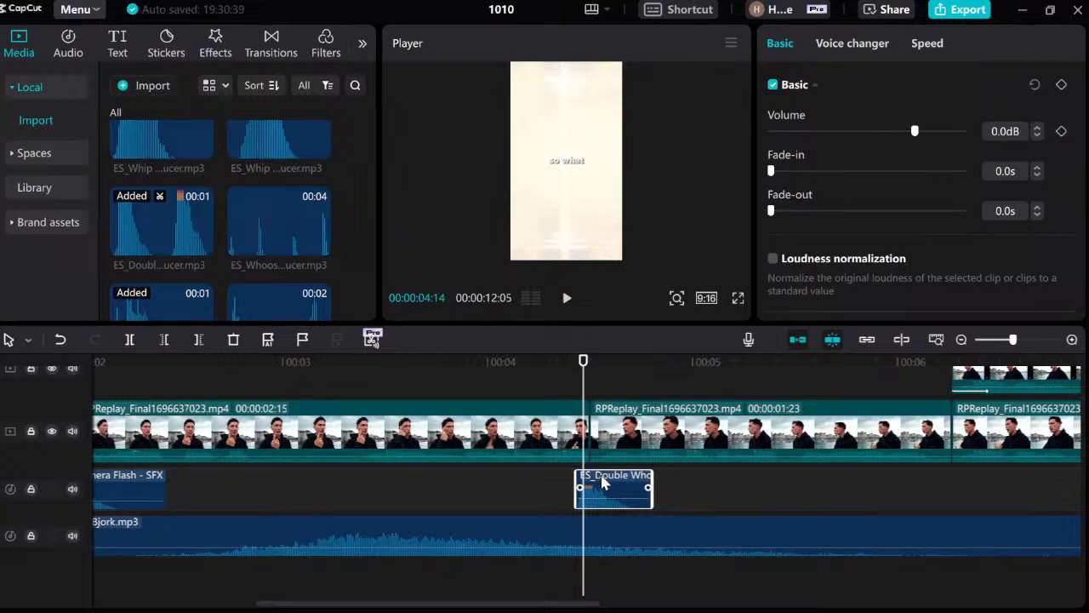
Play back through the "so what" transition to check the added whoosh's timing.
key("space")
left_click(567, 476)
key("space")
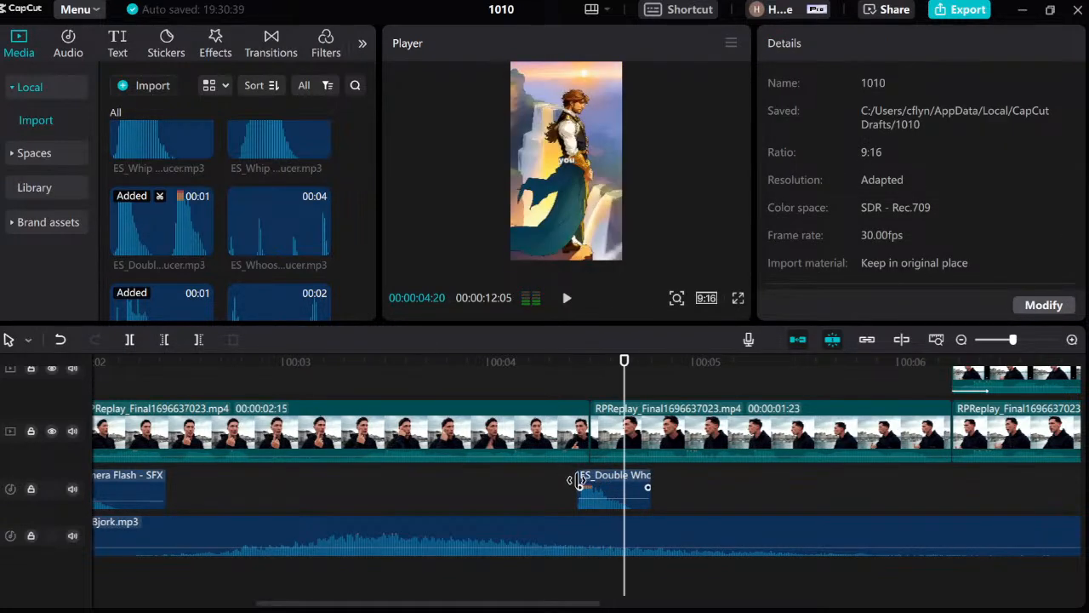
key("space")
key("space")
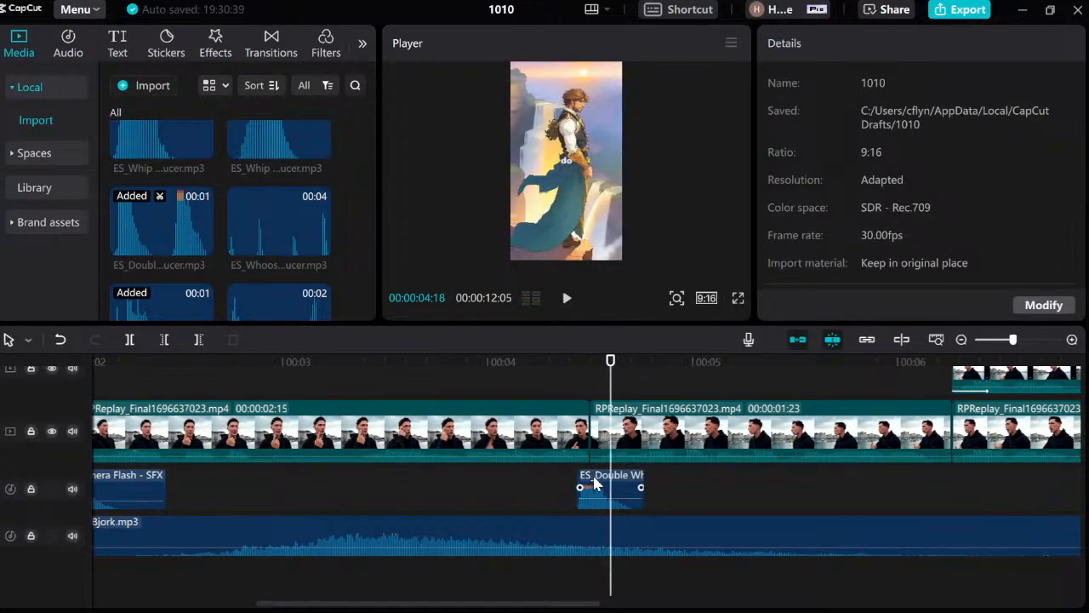
Move the whoosh slightly later to start at about 00:00:04:14 and replay the transition from several earlier points.
left_click_drag(595, 483, 602, 484)
left_click(573, 500)
key("space")
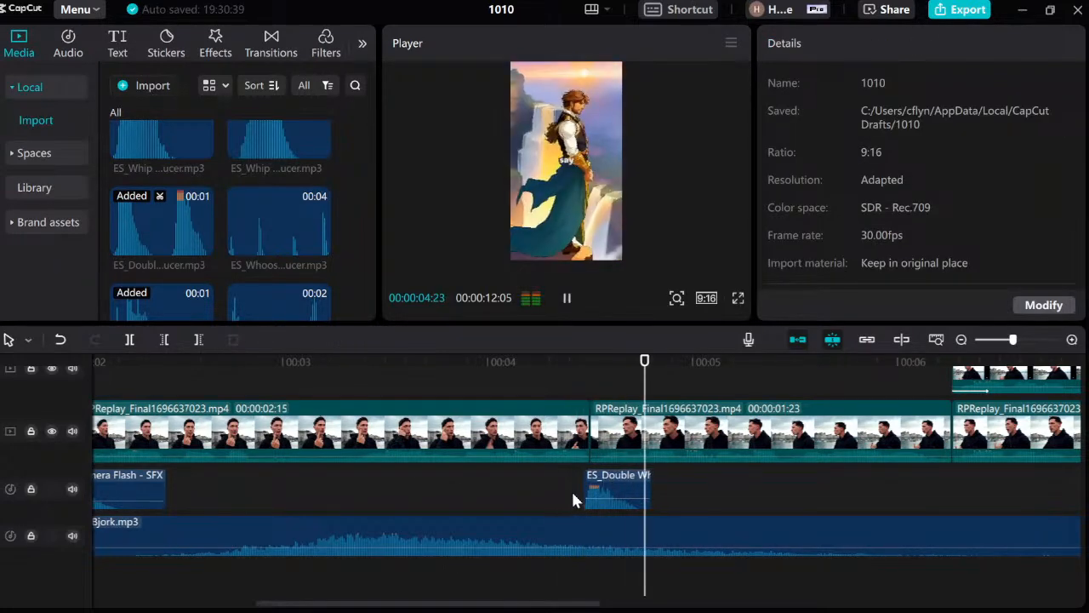
left_click(576, 488)
key("space")
key("space")
left_click(540, 487)
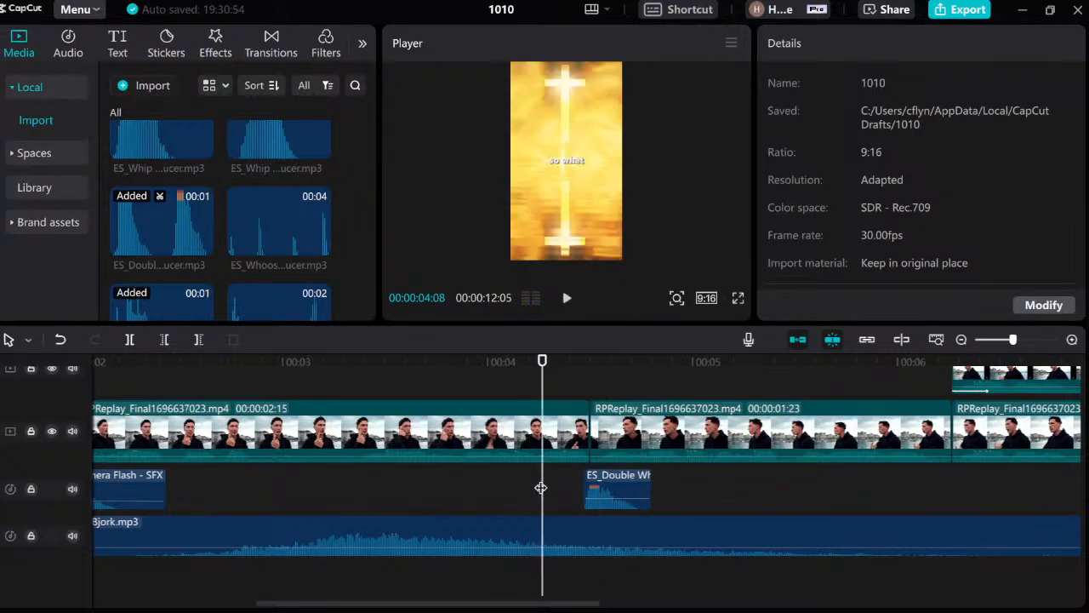
key("space")
left_click(509, 492)
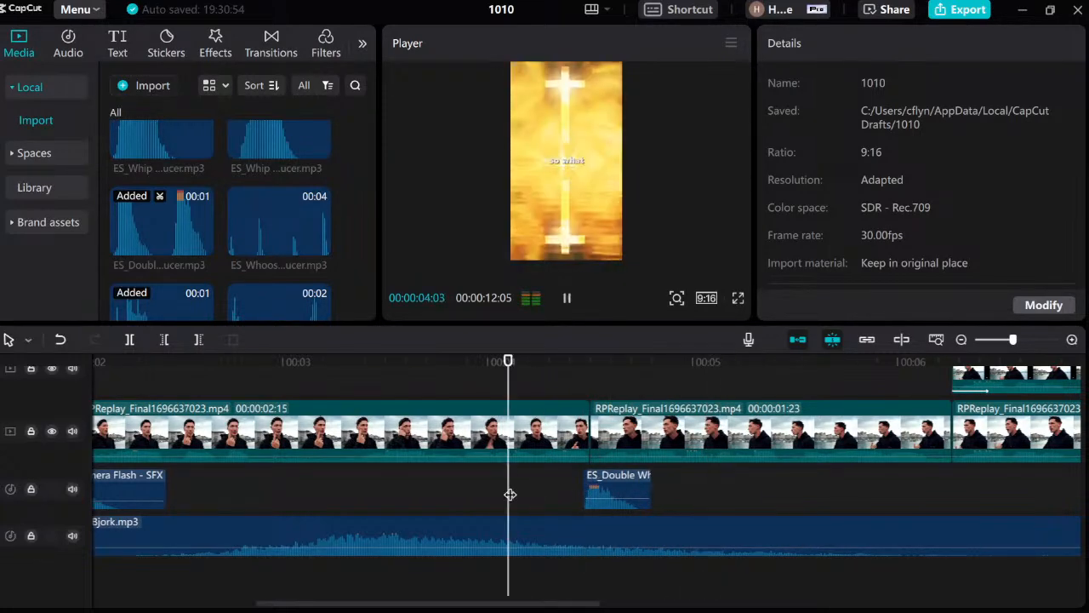
Slow the whoosh to 0.7x speed, start it at about 00:00:04:13 and play back from 00:00:04:07.
left_click(617, 492)
left_click(909, 49)
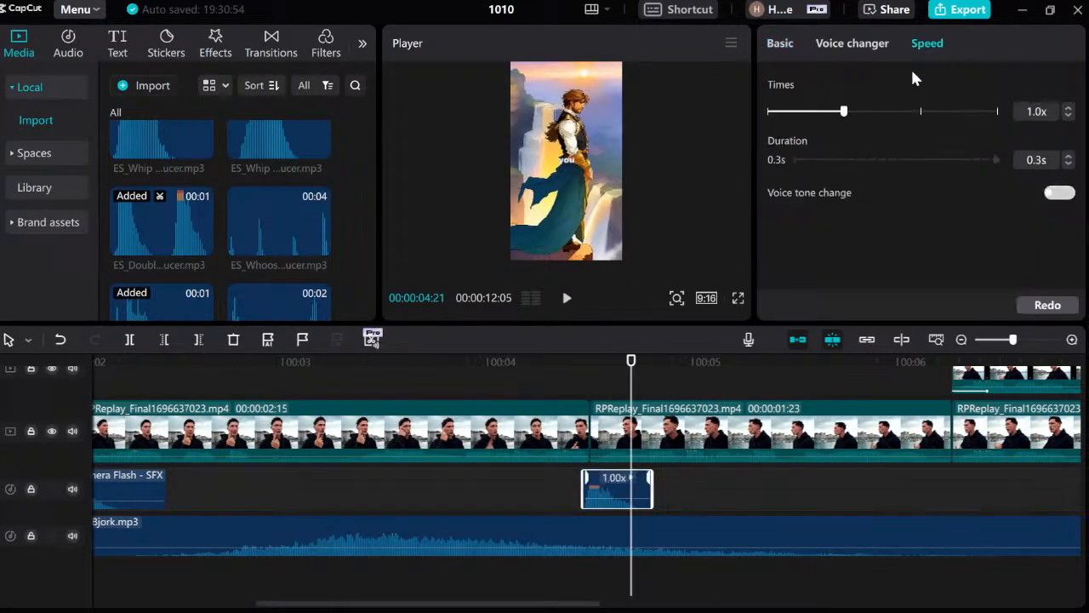
left_click(1069, 116)
left_click(1069, 115)
left_click(1068, 116)
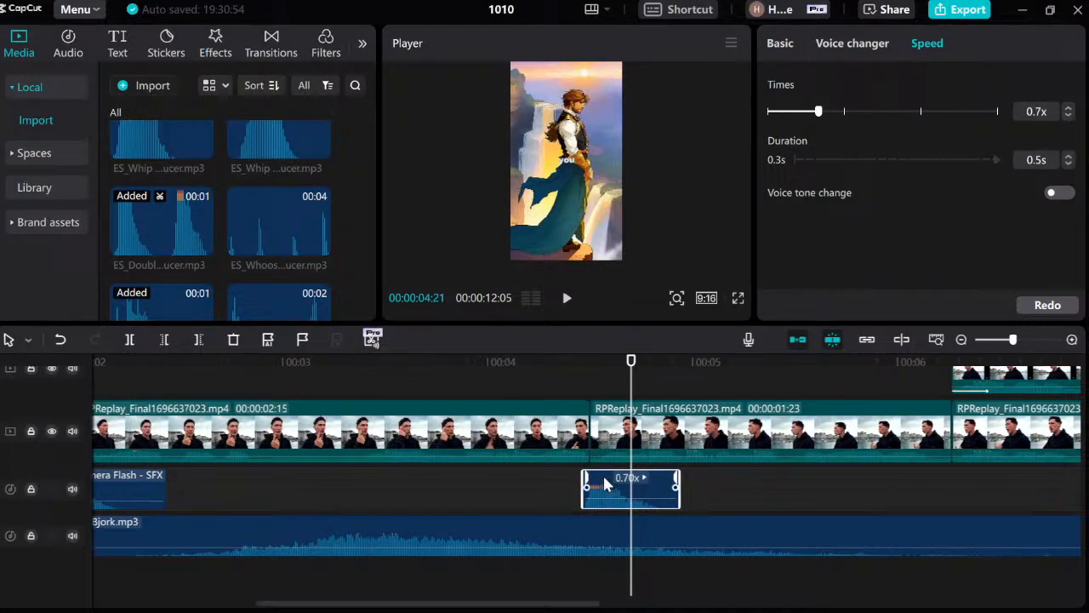
key("ctrl+z")
left_click(536, 493)
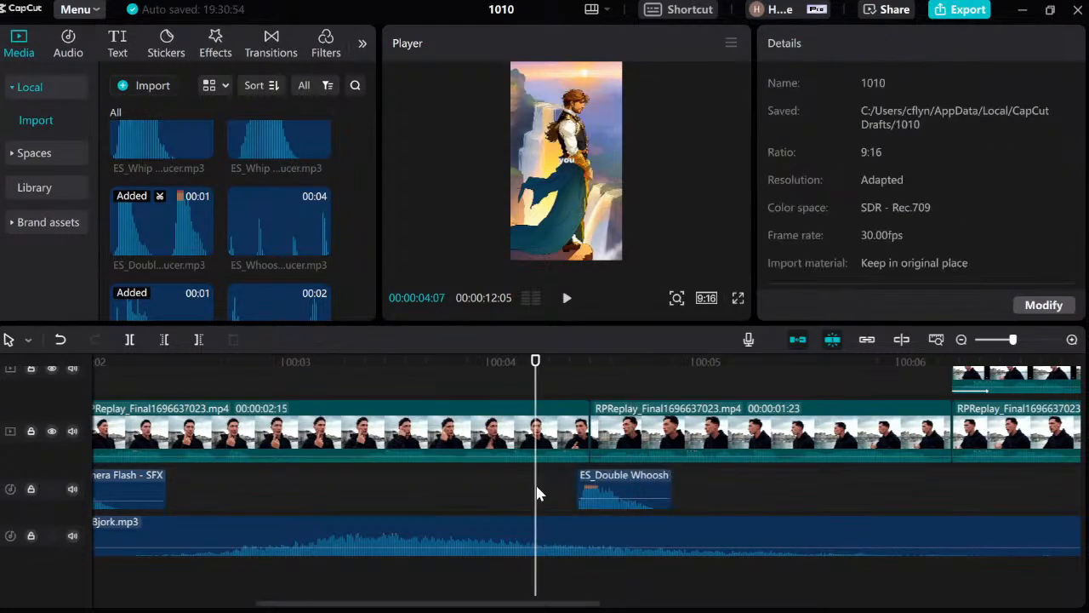
key("space")
key("space")
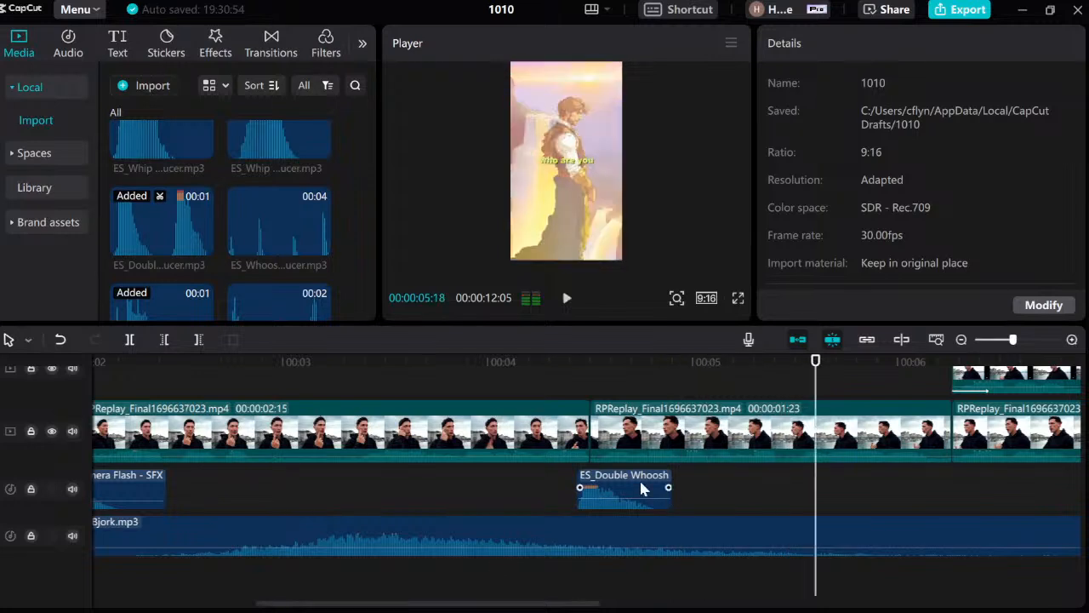
Lower the slowed whoosh's volume slightly and play back from about 00:00:04:11 through the following clips.
left_click(641, 488)
left_click(781, 45)
left_click_drag(914, 131, 902, 130)
left_click(560, 491)
key("space")
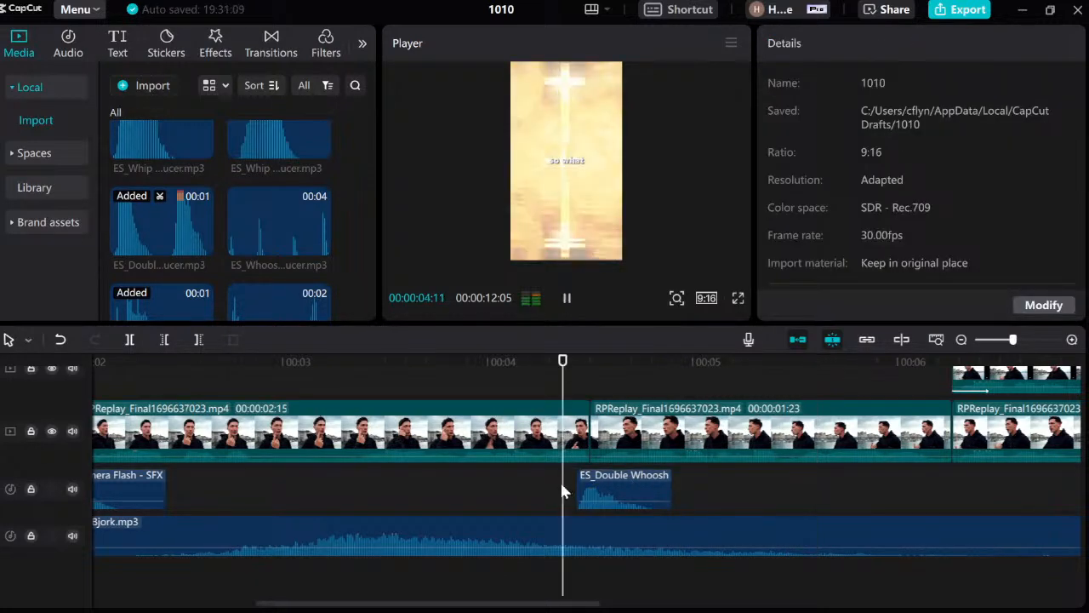
key("space")
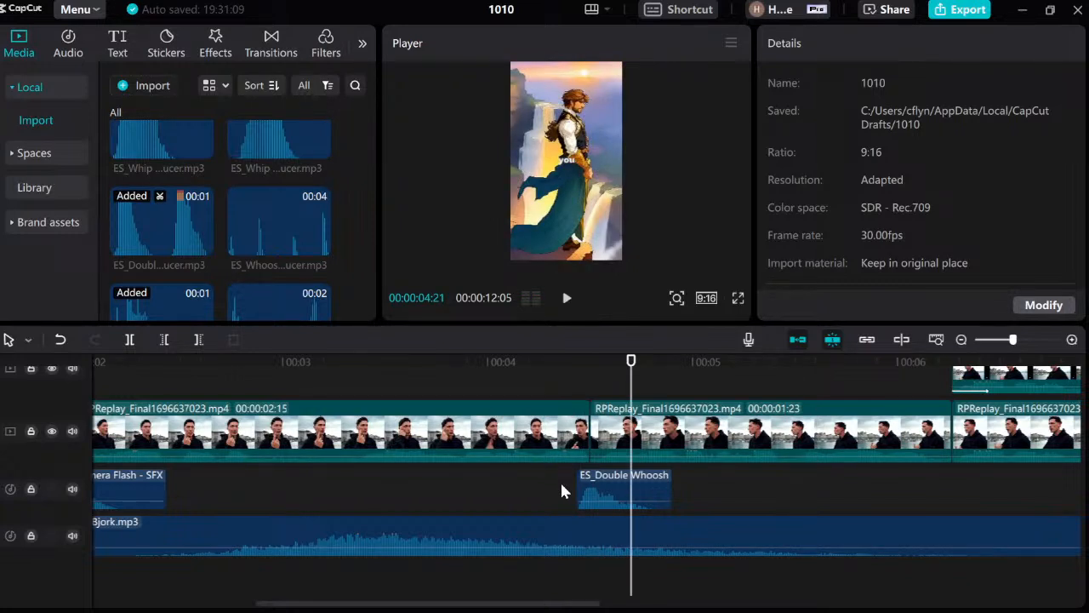
left_click(560, 491)
key("space")
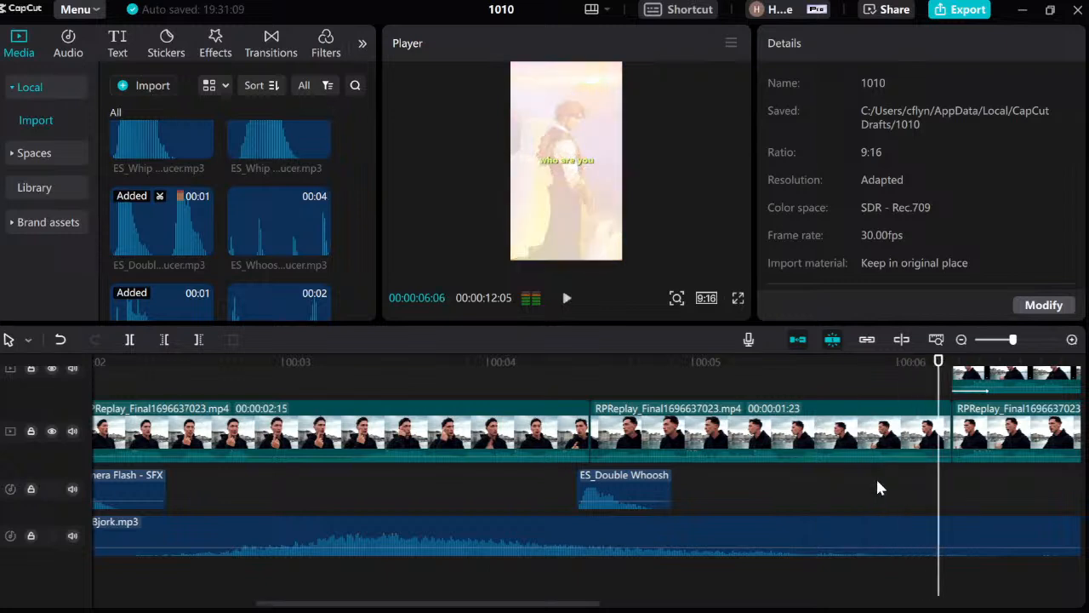
key("space")
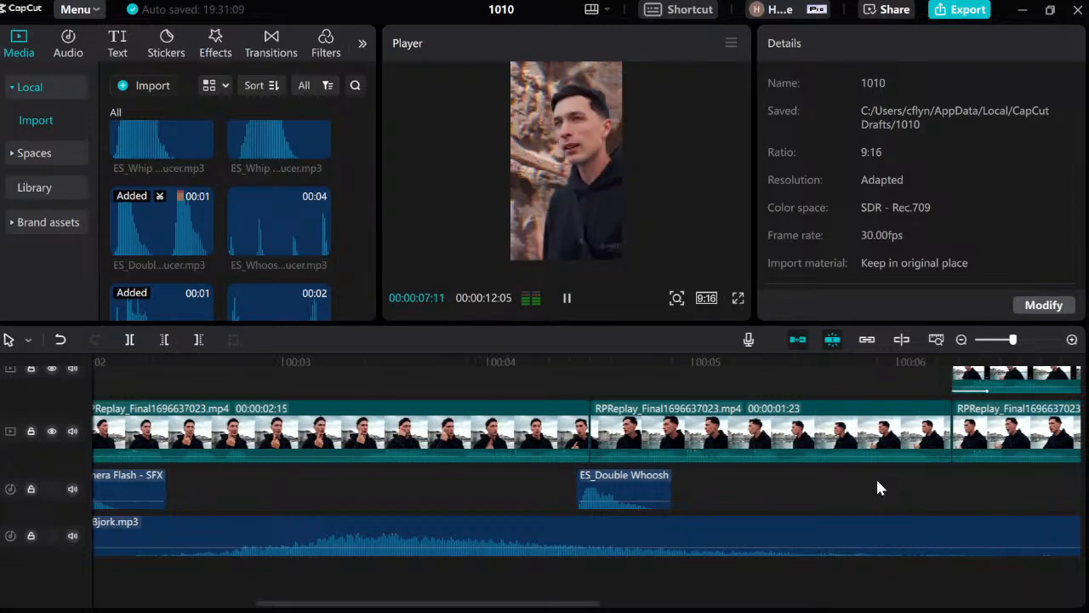
Add a short trimmed section of ES_Camera Shutter to the upper sound-effects track at the flash, starting at about 00:00:06:05.
left_click(328, 488)
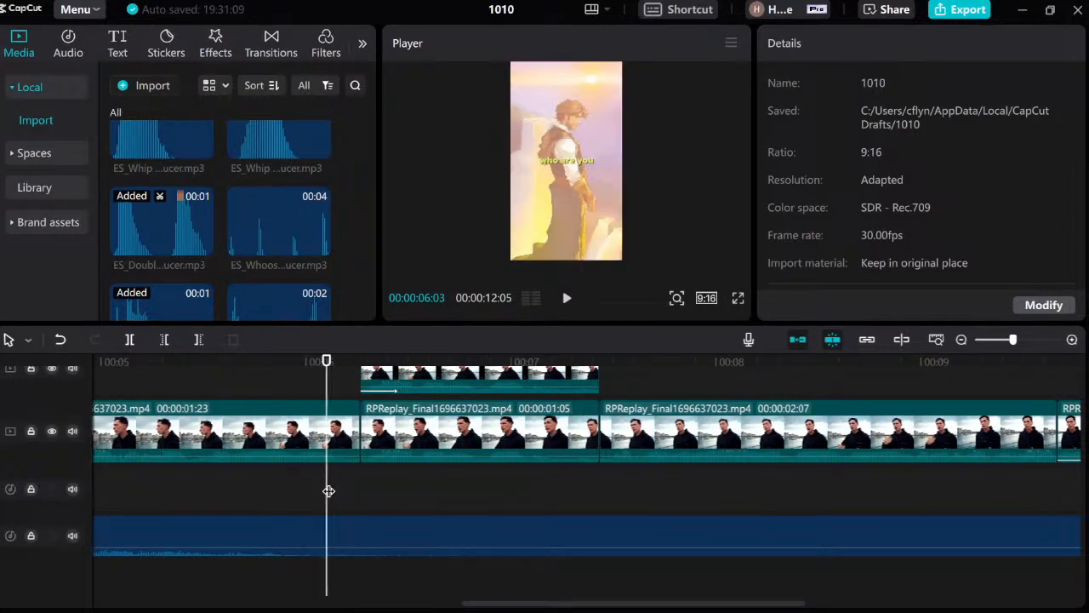
key("space")
key("space")
left_click(355, 488)
left_click(347, 490)
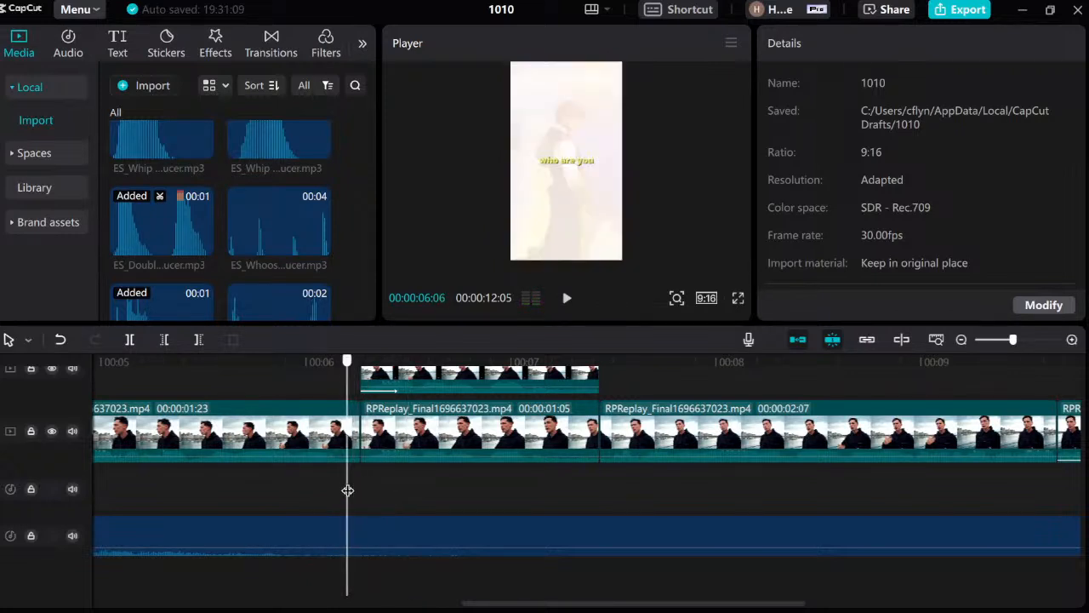
left_click(340, 490)
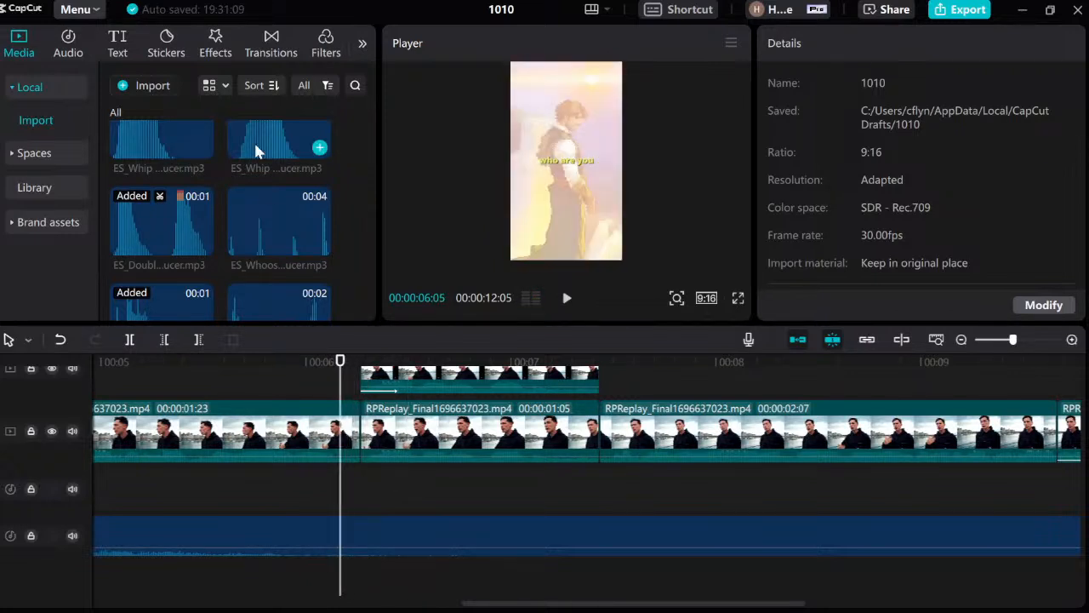
scroll(255, 170, "down", 5)
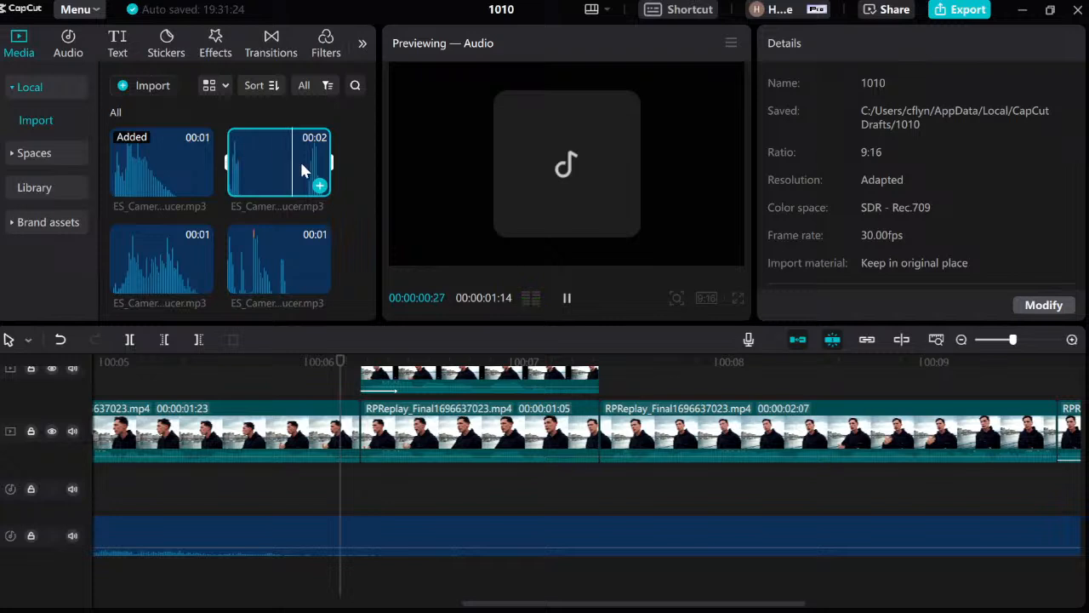
left_click_drag(234, 164, 345, 483)
Play back around the flash near 00:00:06:05 to check the camera shutter's timing, continuing into the next cut.
key("space")
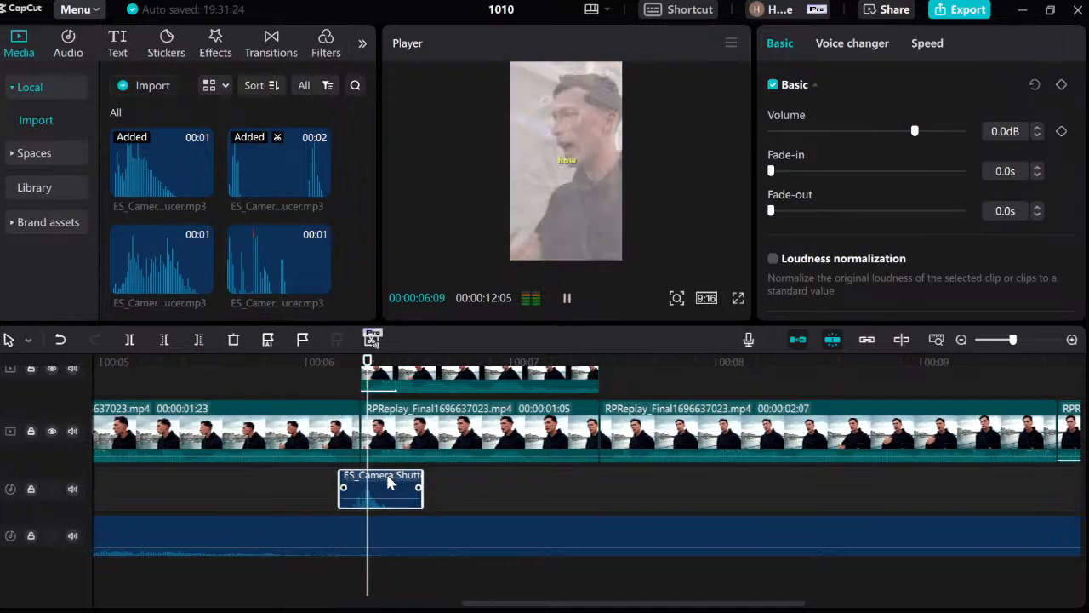
left_click(315, 498)
key("space")
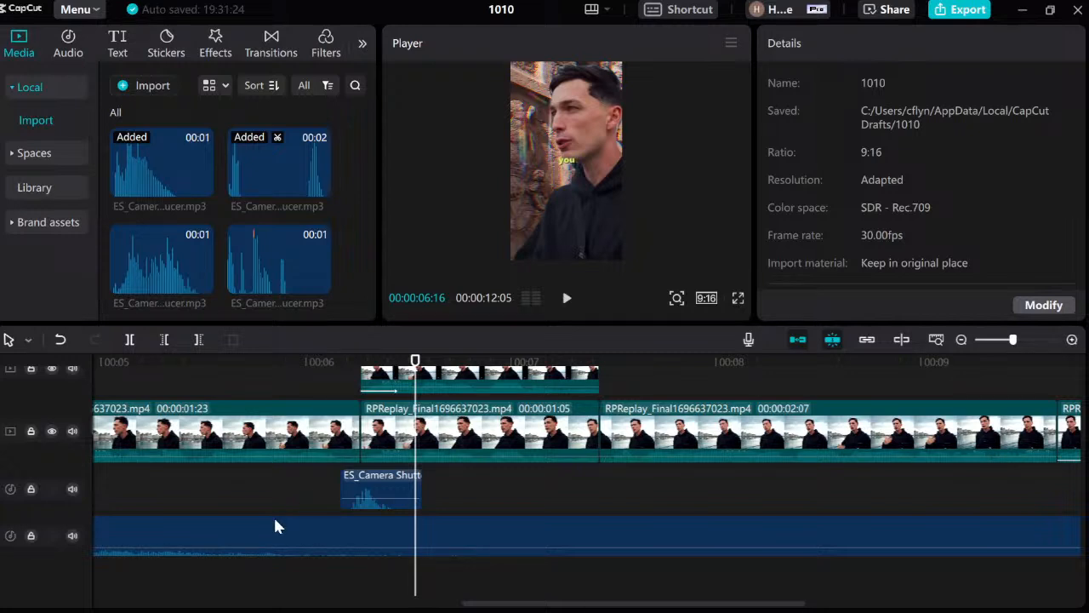
left_click(298, 486)
key("space")
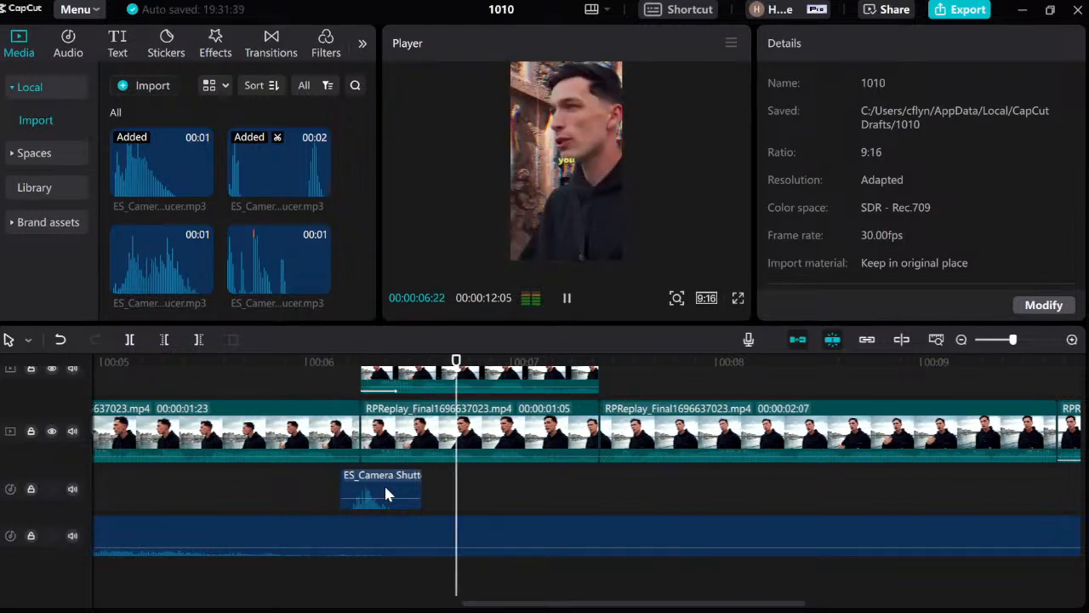
key("space")
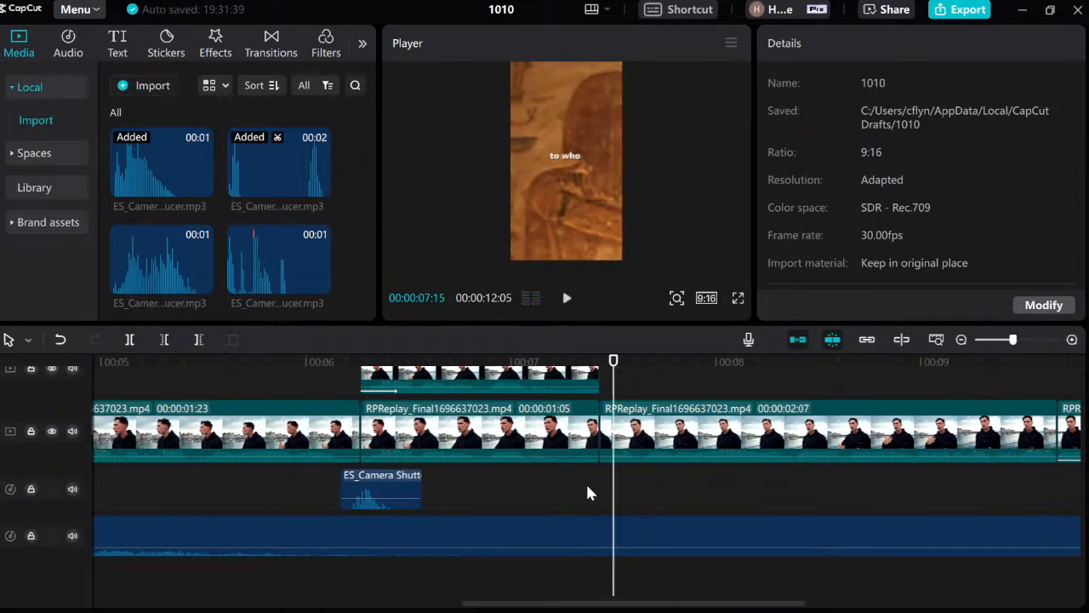
Check the cut near 00:00:07:11 and audition the imported ES_Switch and ES_Visio sounds as candidates for it.
left_click(585, 481)
key("space")
key("space")
left_click(590, 491)
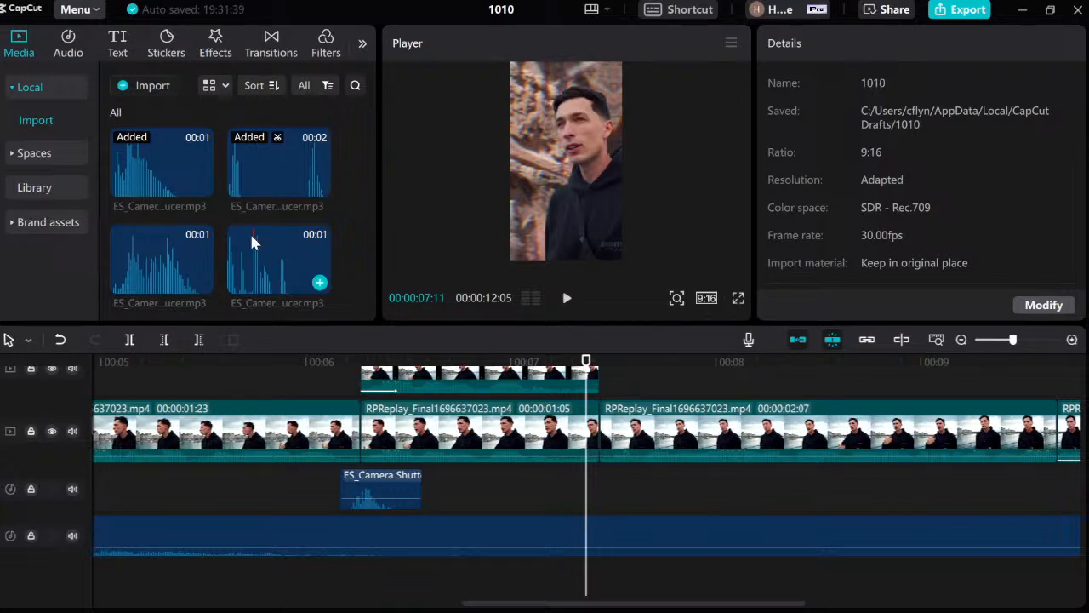
scroll(229, 204, "down", 6)
scroll(238, 186, "down", 4)
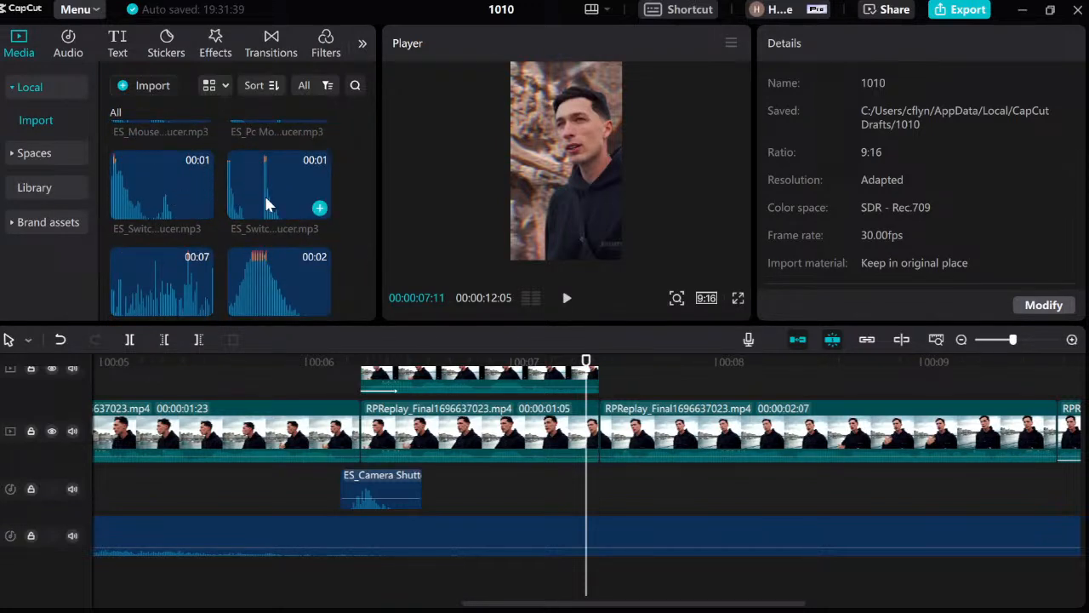
left_click(267, 205)
left_click(175, 197)
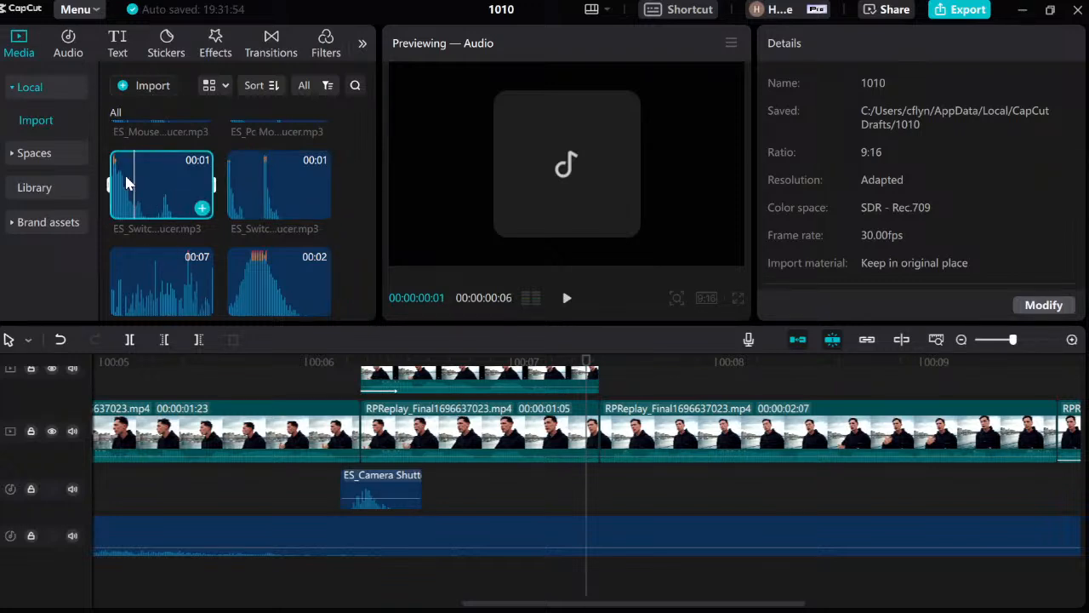
left_click_drag(144, 169, 163, 204)
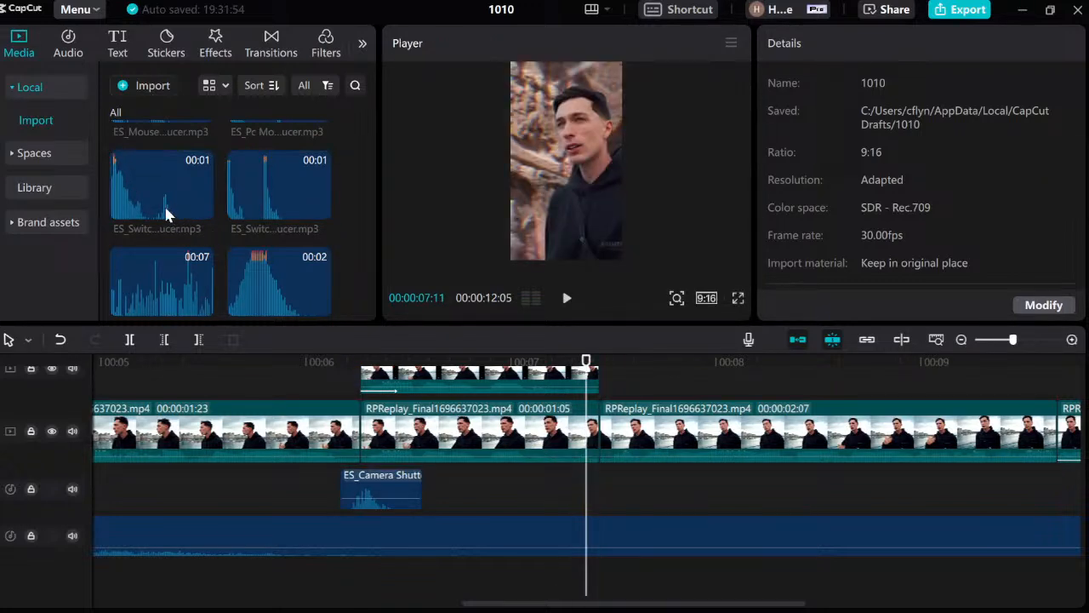
scroll(188, 233, "down", 3)
left_click(140, 234)
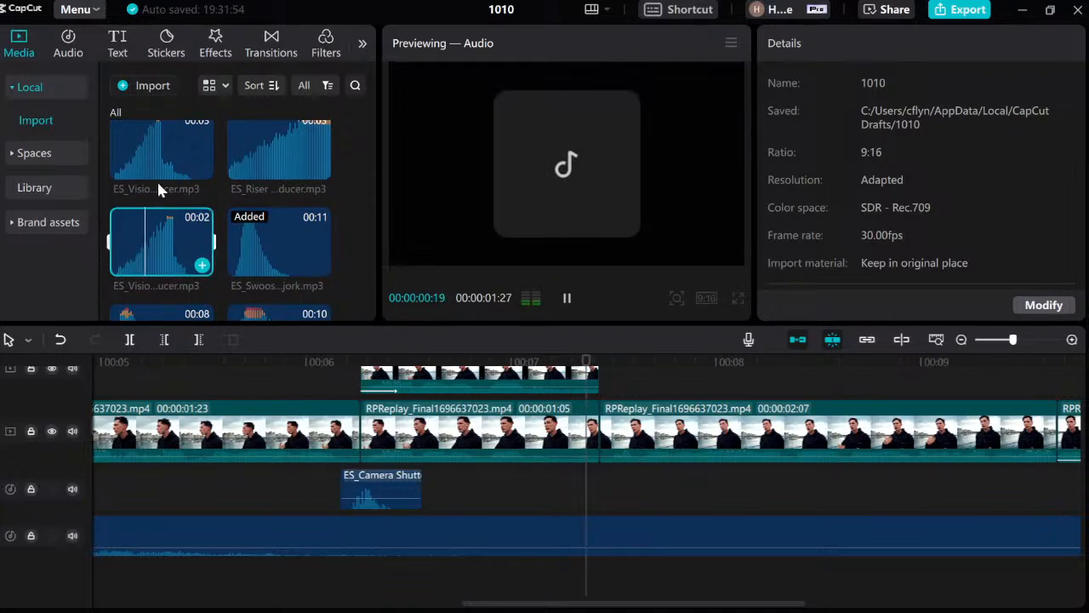
left_click(157, 161)
scroll(158, 187, "down", 3)
Add ES_Whip Whoosh to the upper sound-effects track at the cut, starting at about 00:00:07:10, and lower its volume.
left_click(163, 213)
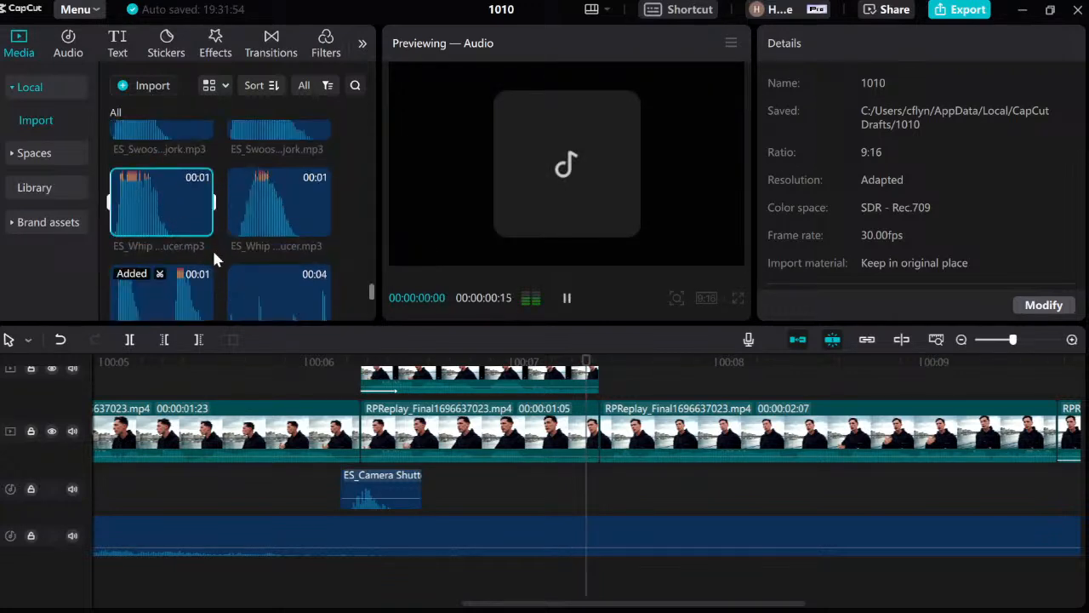
scroll(247, 230, "down", 1)
scroll(196, 196, "up", 1)
left_click_drag(170, 208, 585, 493)
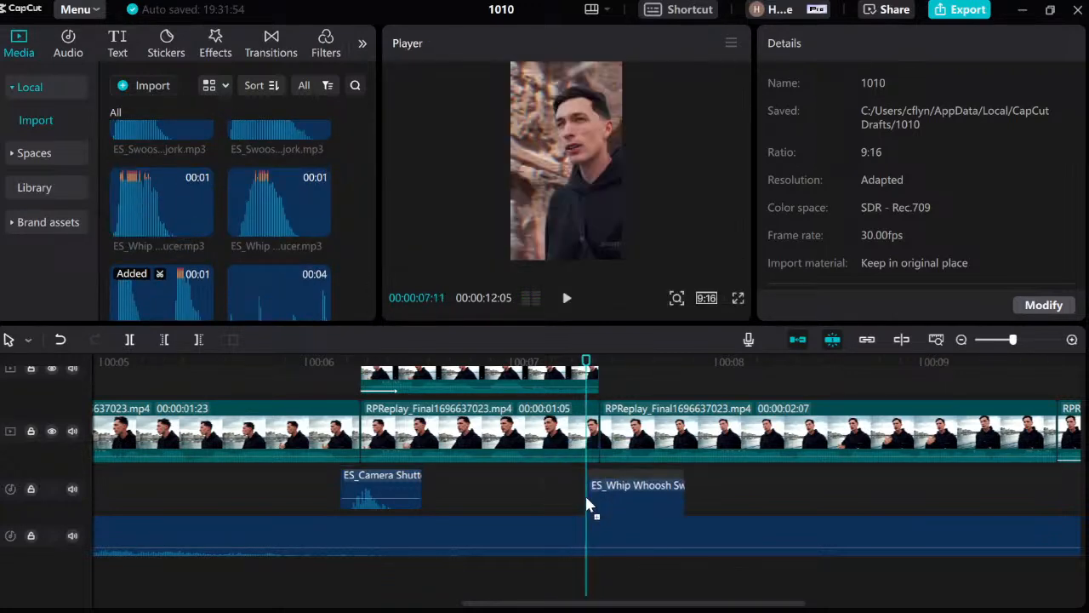
left_click(607, 486)
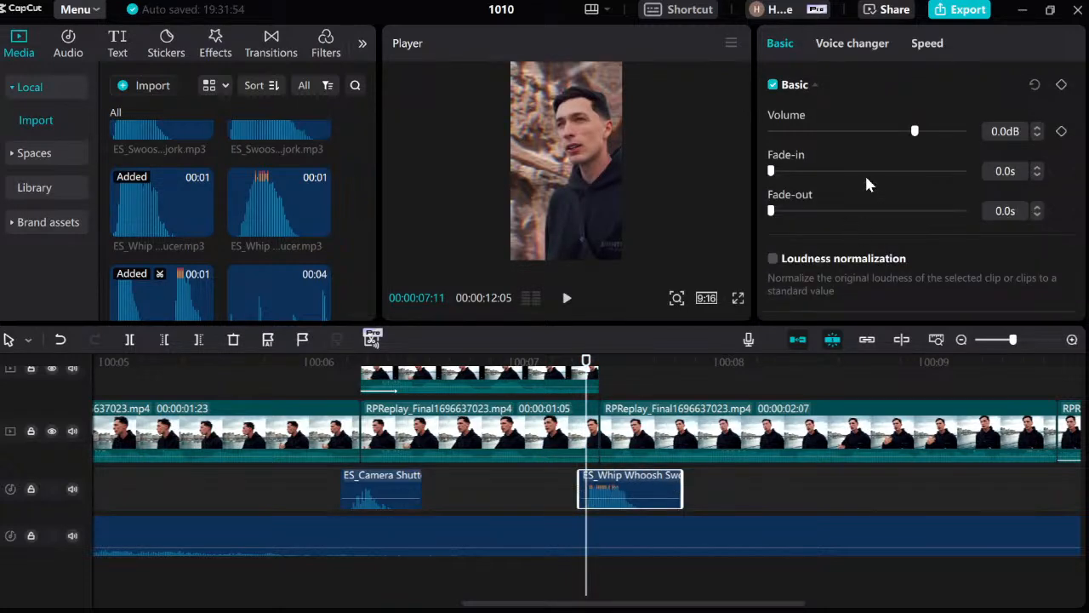
left_click_drag(916, 132, 897, 132)
left_click(562, 488)
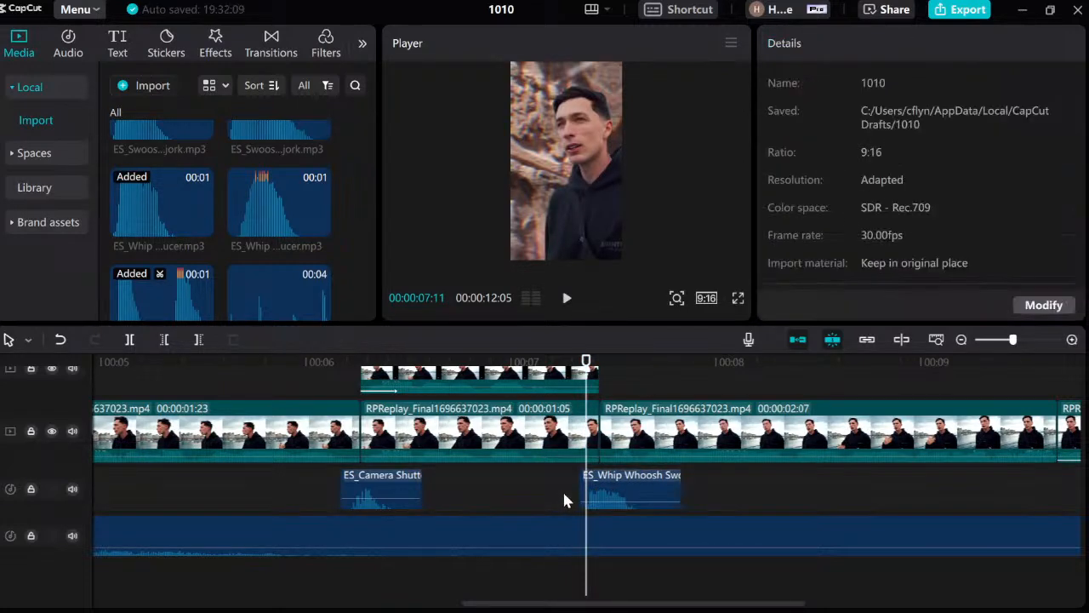
Play back the whip whoosh against the cut near 00:00:07:13, and delete the ES_Whip Whoosh clip.
key("space")
key("space")
key("space")
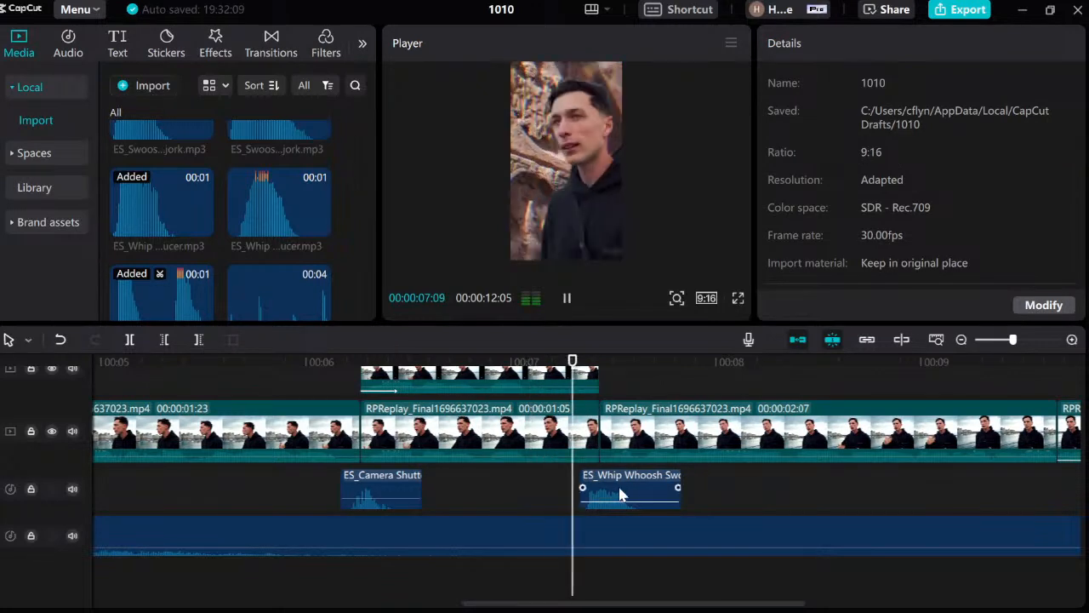
left_click(738, 494)
left_click(724, 494)
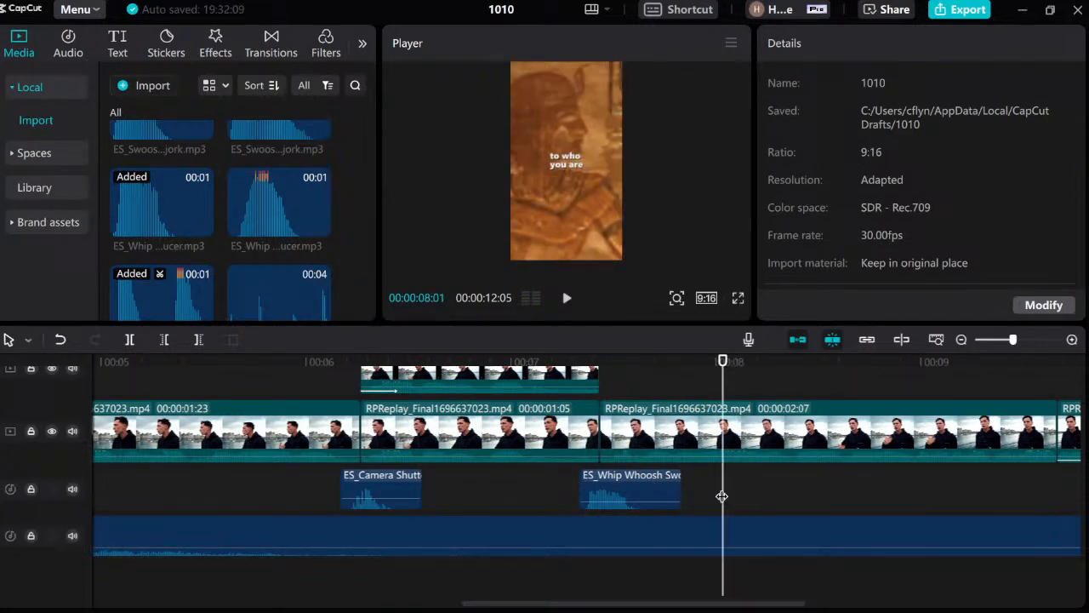
scroll(723, 493, "up", 2)
scroll(724, 494, "down", 2)
left_click(267, 501)
key("space")
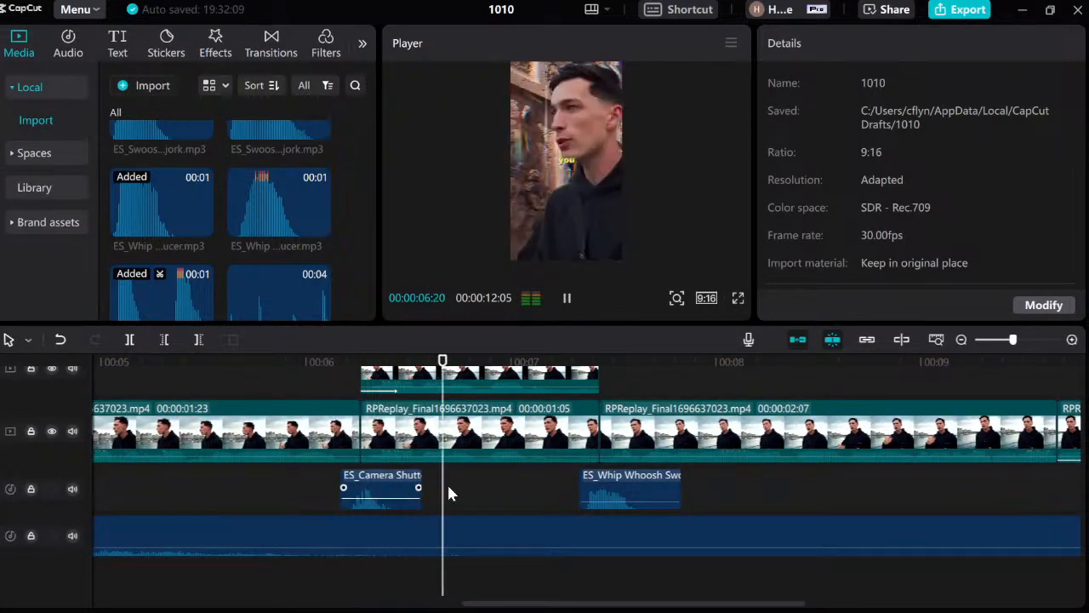
left_click(605, 492)
key("Delete")
Try ES_Vision Transition 5 on a new audio track below the existing ones, with its peak near the cut around 00:00:07:13.
left_click(287, 498)
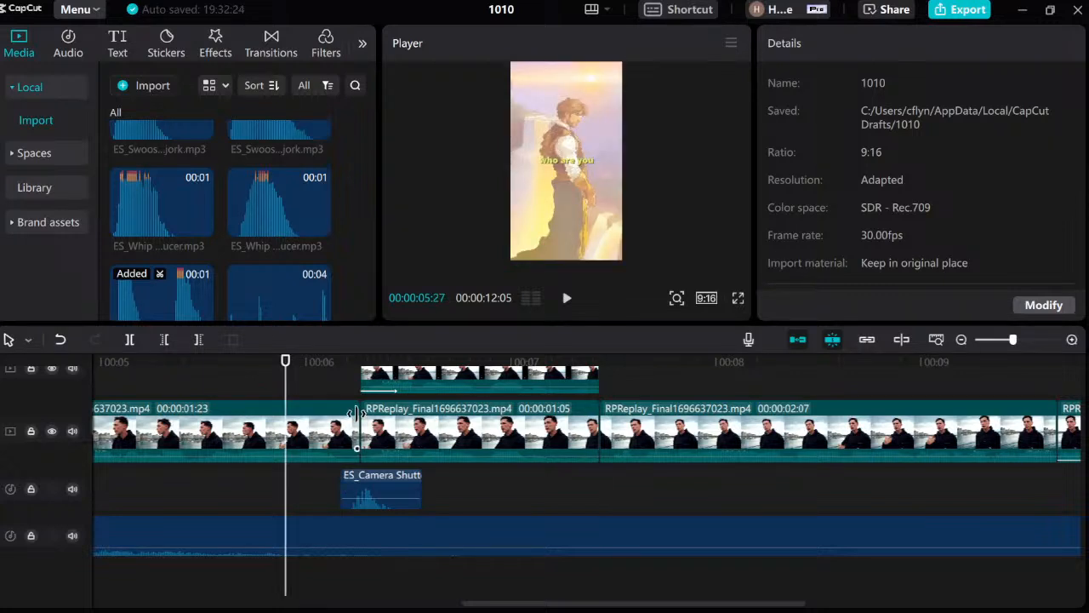
scroll(285, 217, "down", 5)
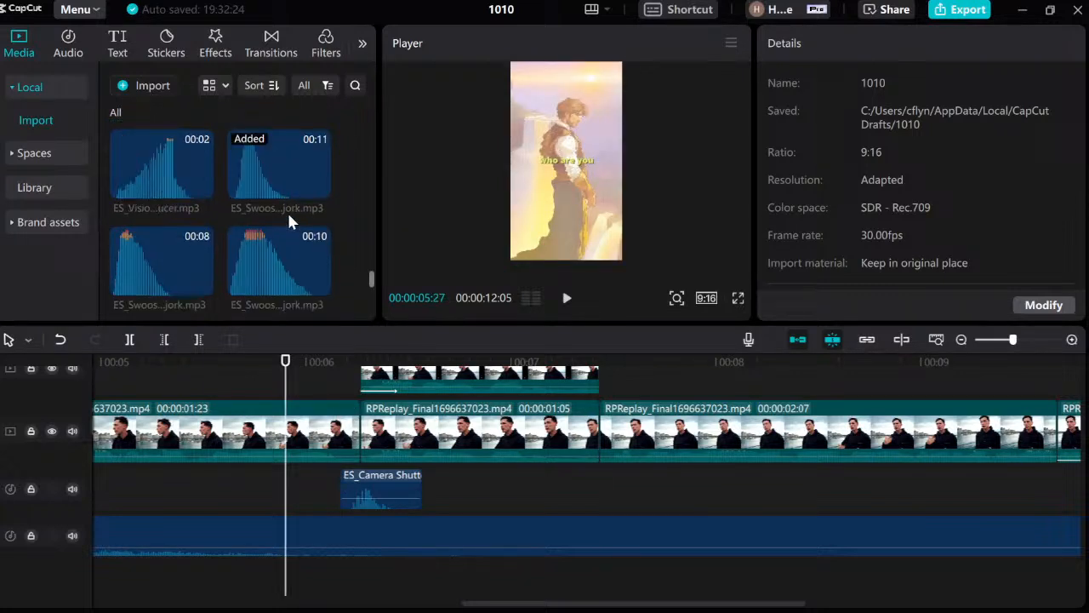
scroll(289, 221, "down", 2)
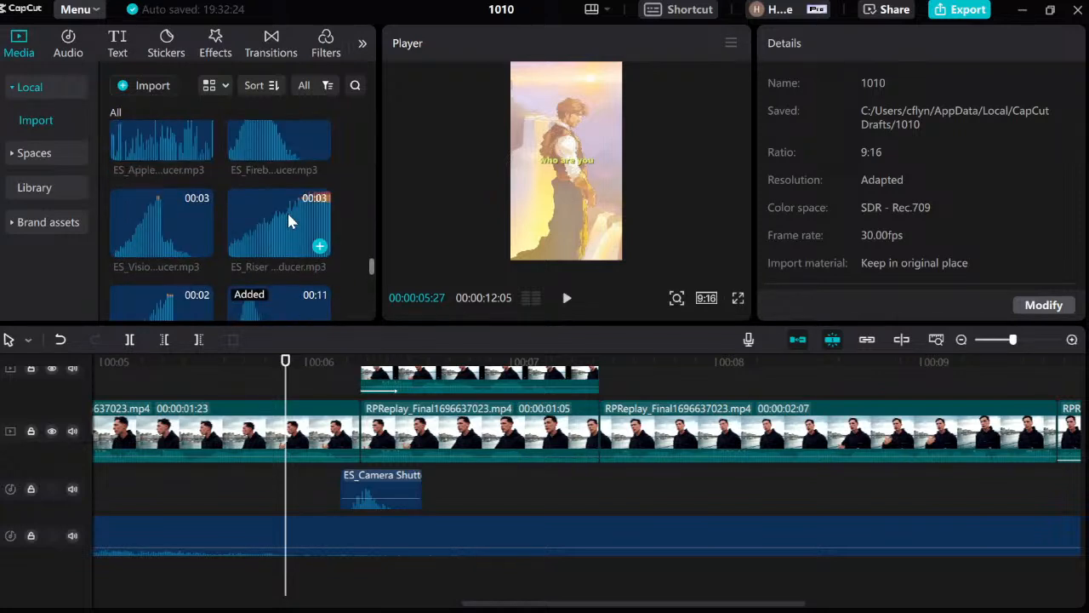
left_click(188, 214)
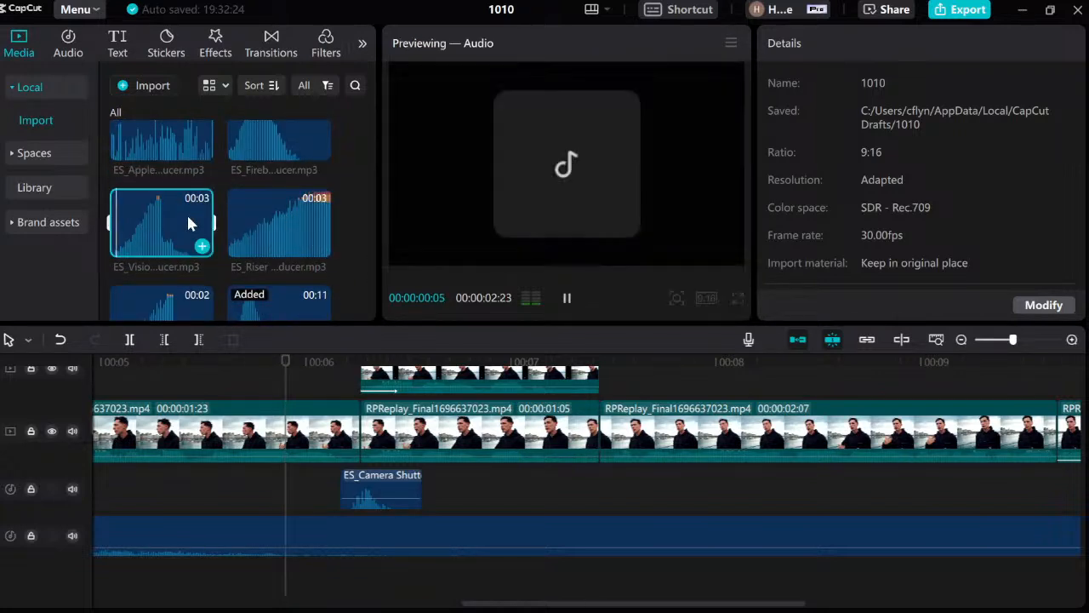
left_click_drag(166, 221, 297, 575)
scroll(357, 566, "down", 1)
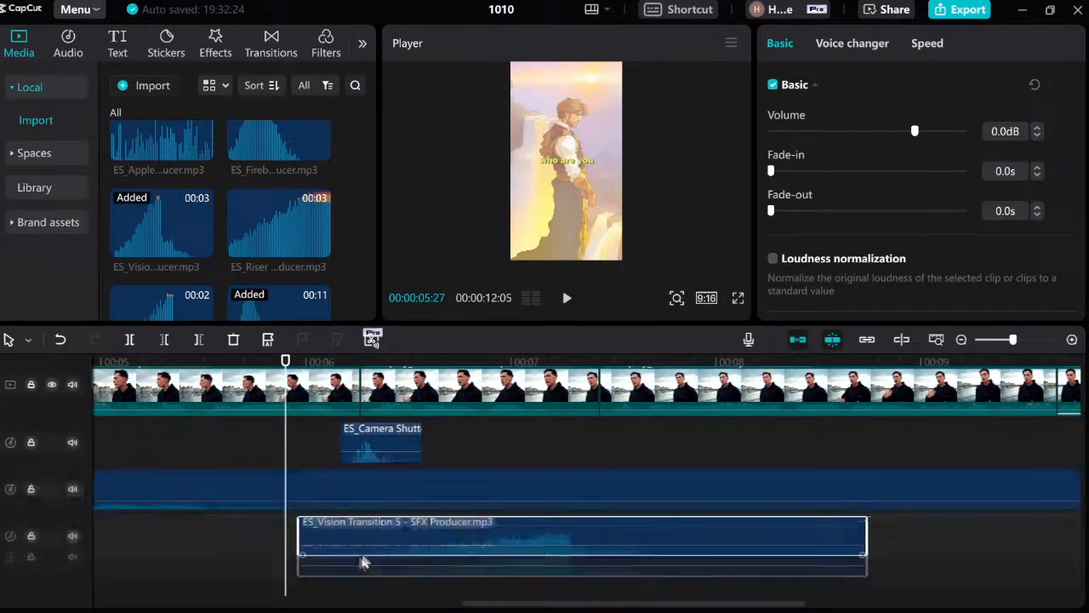
left_click_drag(525, 538, 581, 541)
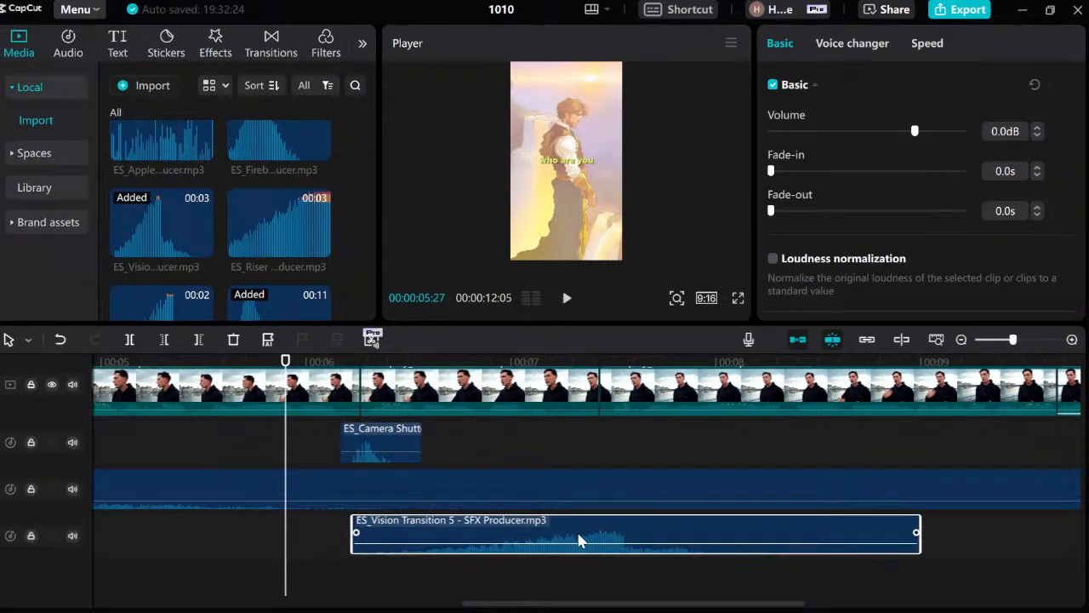
key("space")
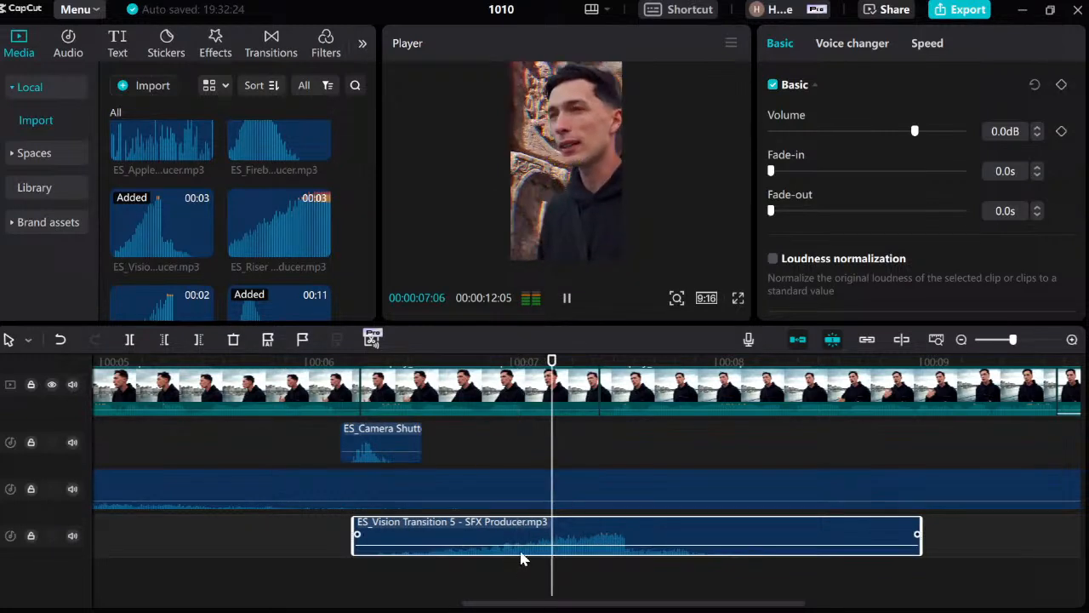
left_click_drag(548, 524, 548, 528)
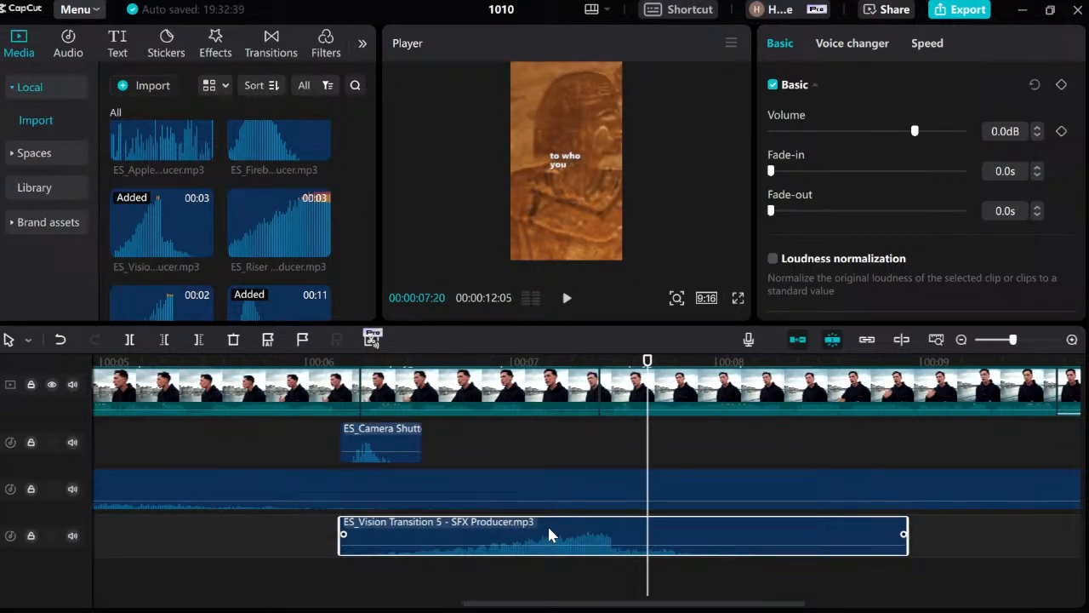
key("Delete")
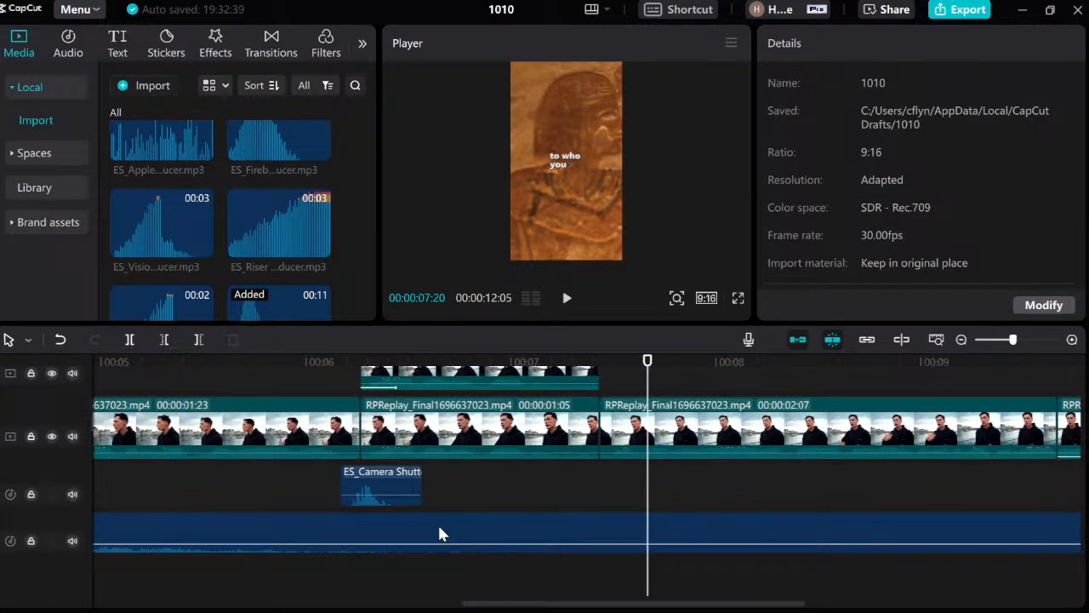
Add ES_Riser Flange Chop to a new lowest audio track, starting at about 00:00:05:16, and play back its build-up into the cut.
left_click(265, 227)
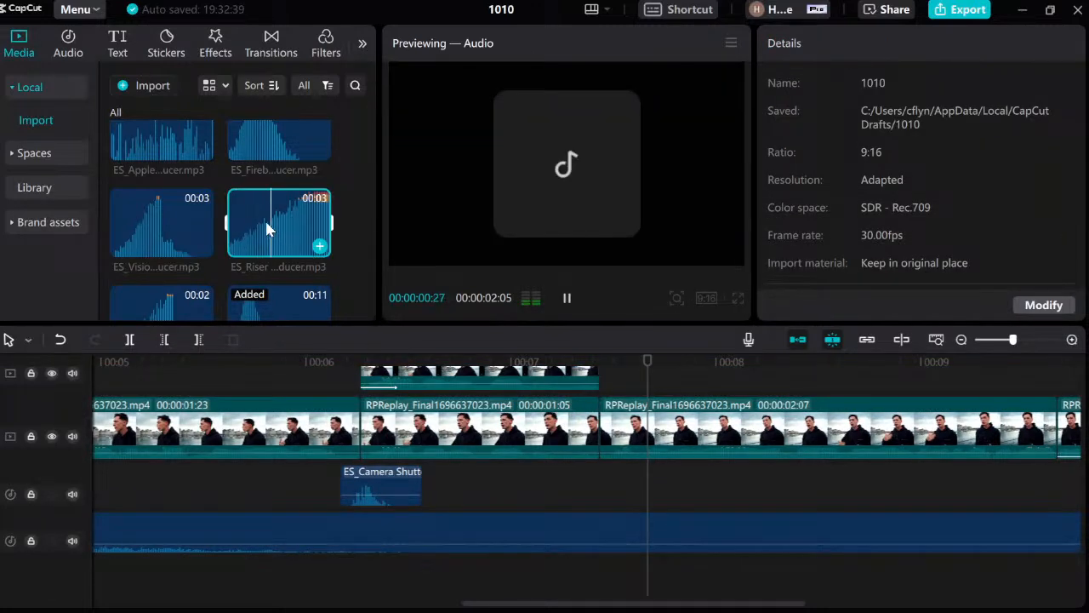
left_click_drag(277, 222, 375, 584)
left_click_drag(568, 580, 516, 579)
left_click(533, 482)
key("space")
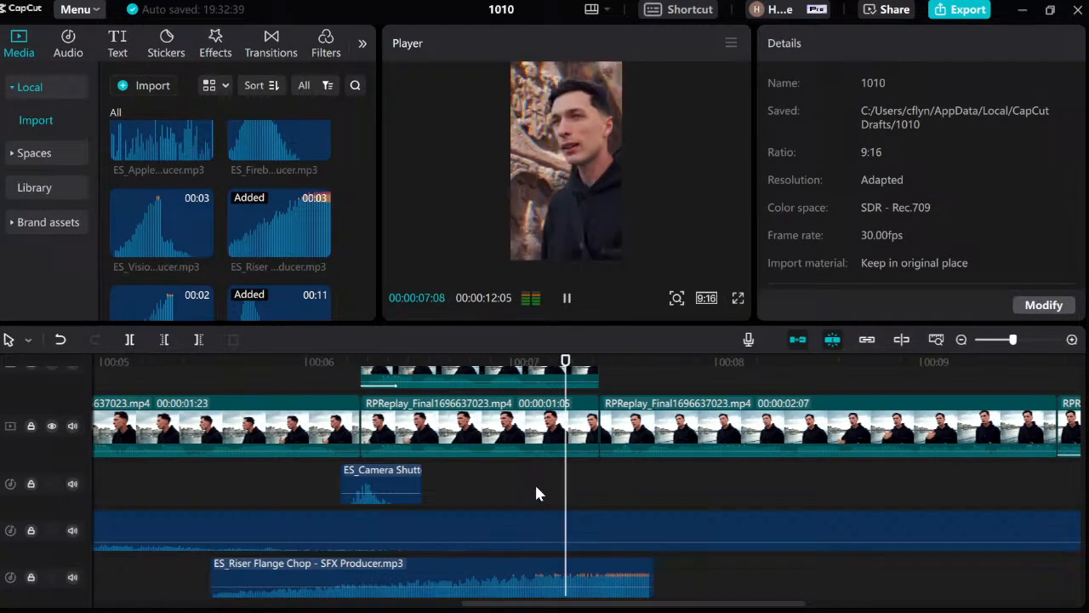
key("space")
key("space")
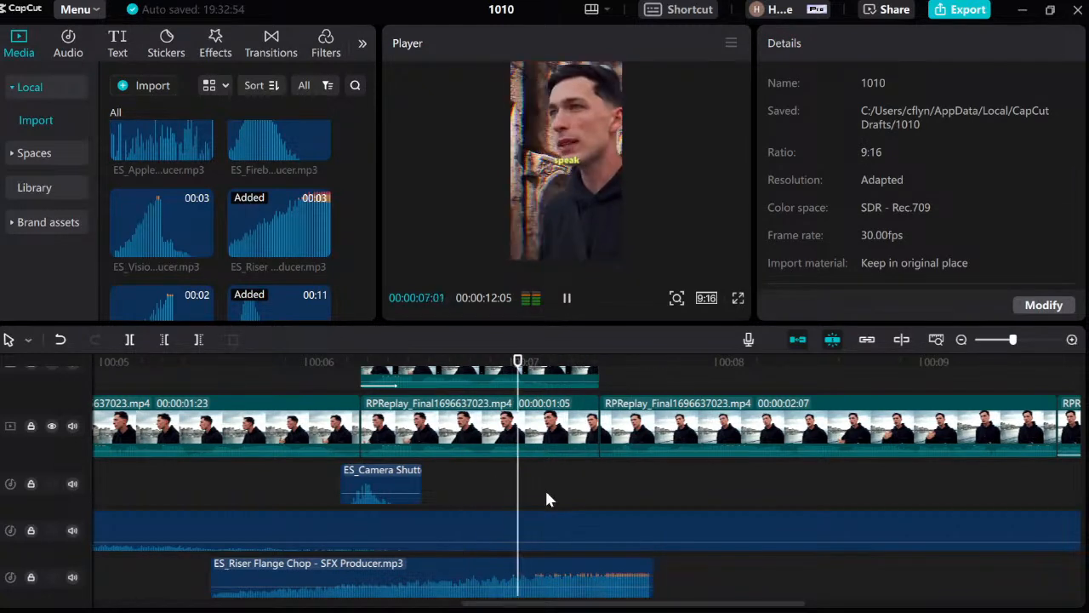
key("space")
Shift ES_Riser Flange Chop earlier to start at about 00:00:05:14, checking its ending against the cut near 00:00:07:13.
left_click(559, 501)
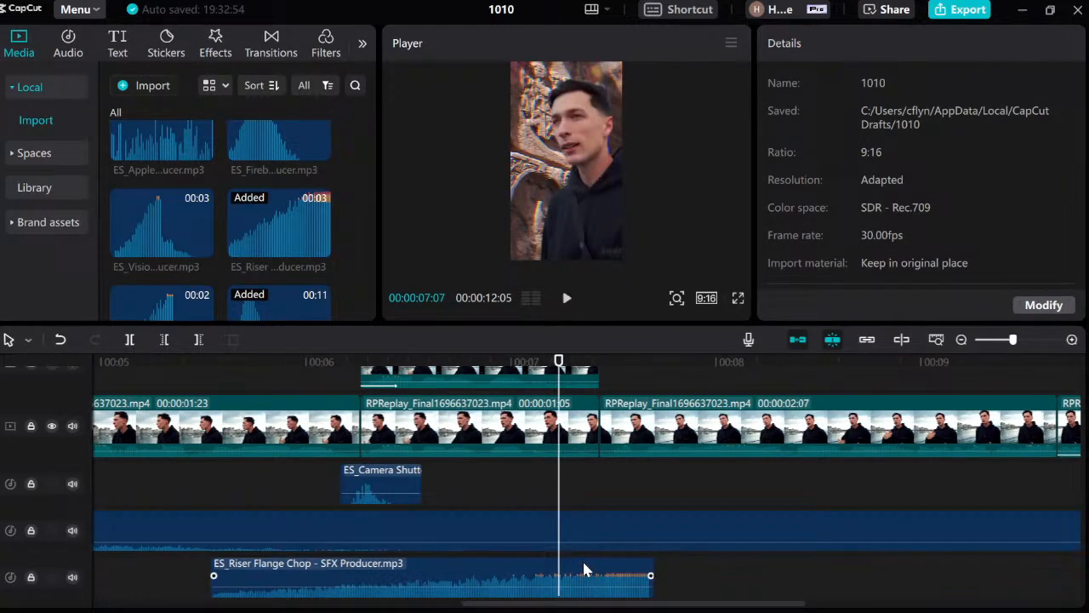
left_click(586, 566)
left_click(593, 507)
key("space")
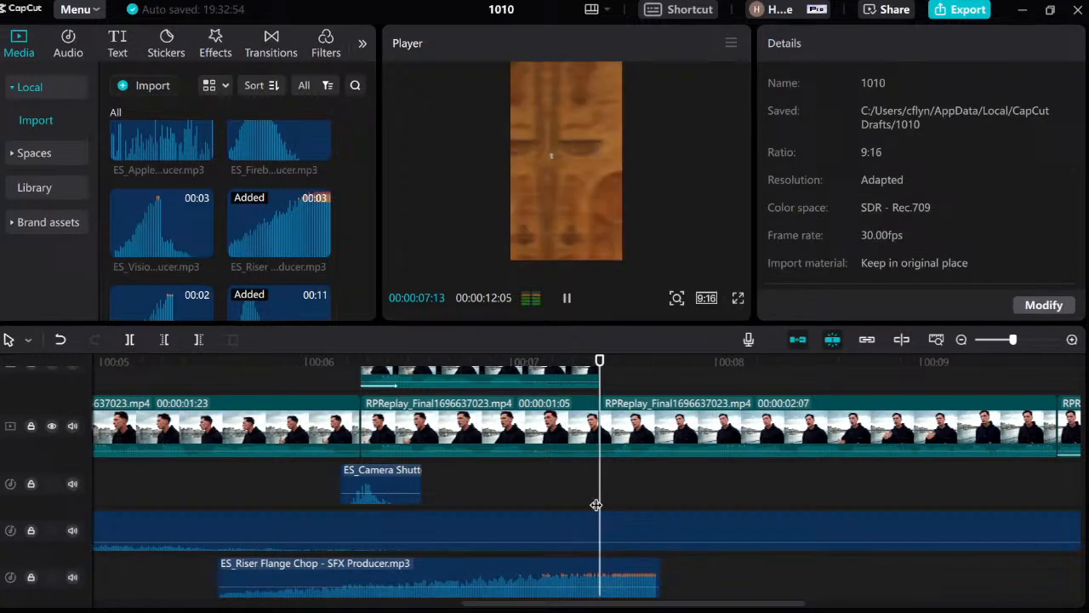
key("space")
left_click(596, 508)
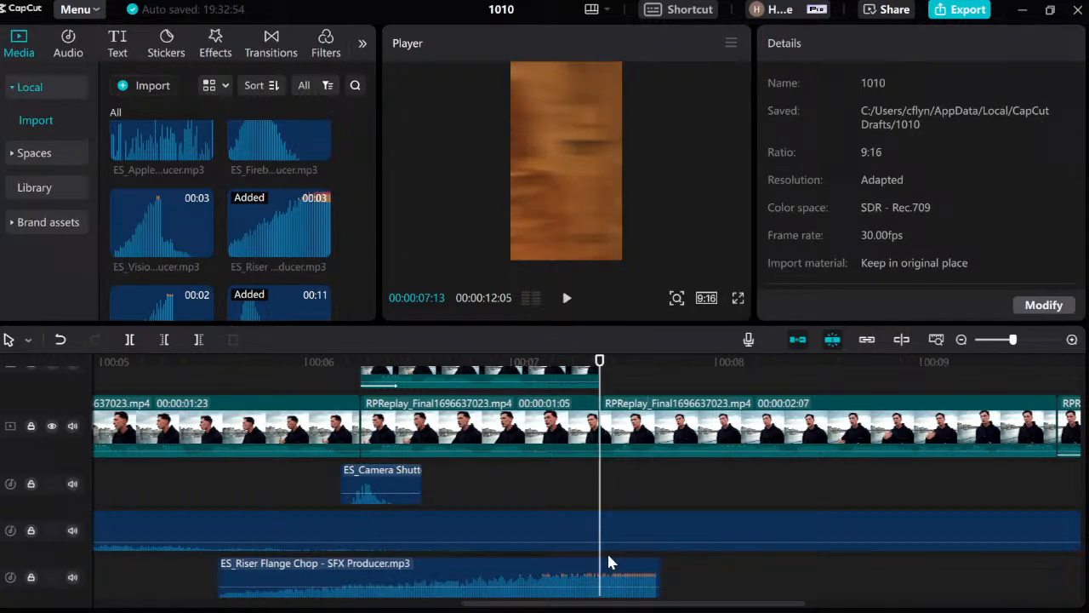
left_click(605, 560)
key("space")
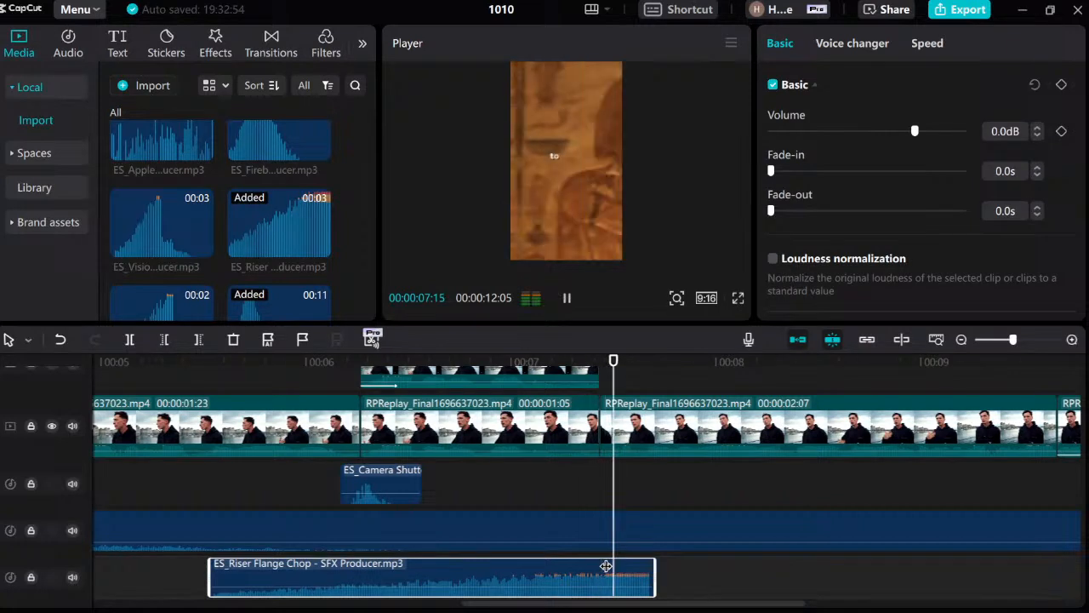
key("space")
left_click_drag(607, 565, 594, 566)
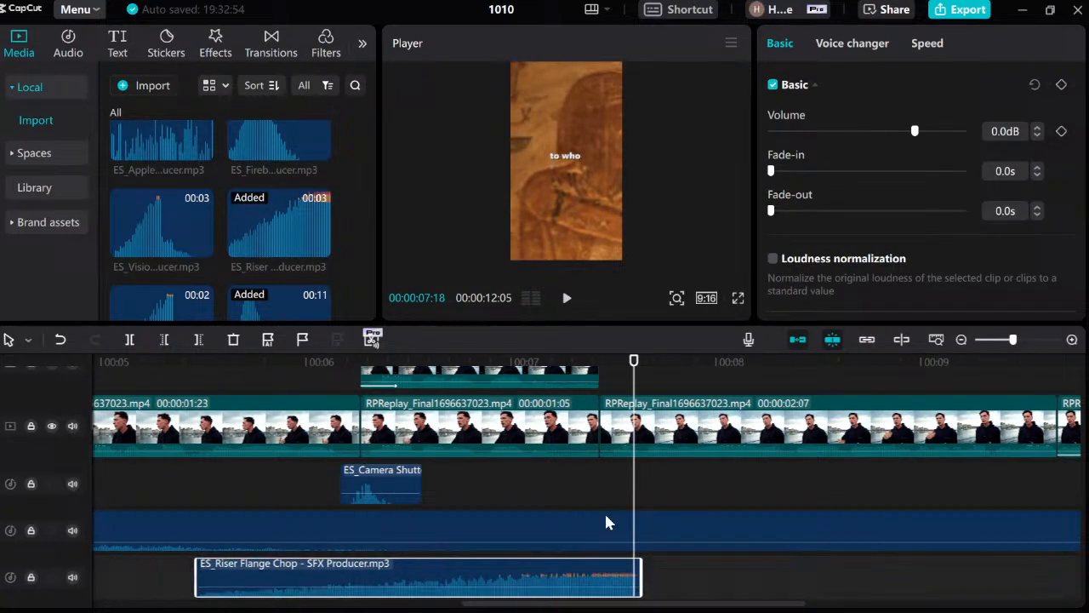
Play back the approach to the cut and shift ES_Riser Flange Chop slightly later, starting at about 00:00:05:15.
left_click(596, 497)
key("space")
left_click(540, 487)
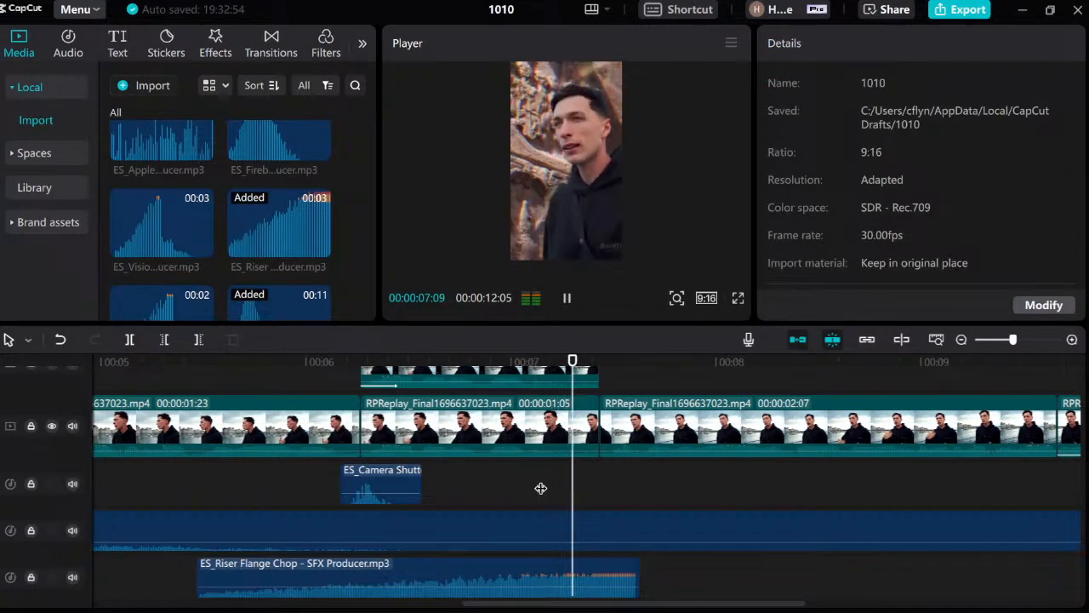
key("space")
left_click(600, 491)
left_click_drag(597, 556, 608, 559)
left_click(576, 510)
key("space")
key("space")
Lower the volume of ES_Riser Flange Chop to -4.9 dB and play it back from near its start.
left_click(601, 576)
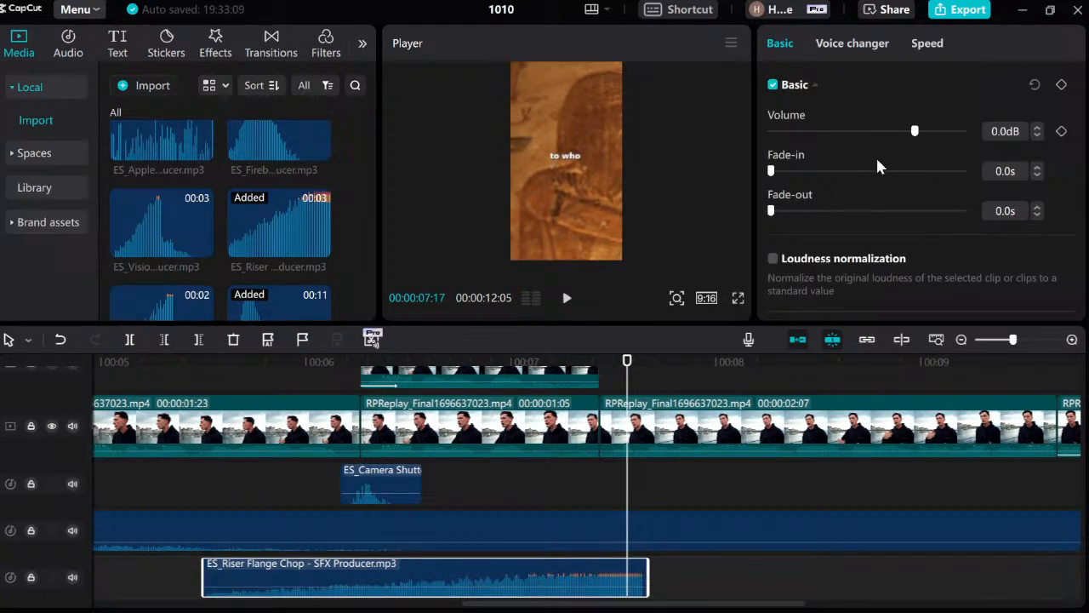
left_click_drag(914, 131, 907, 132)
left_click(270, 486)
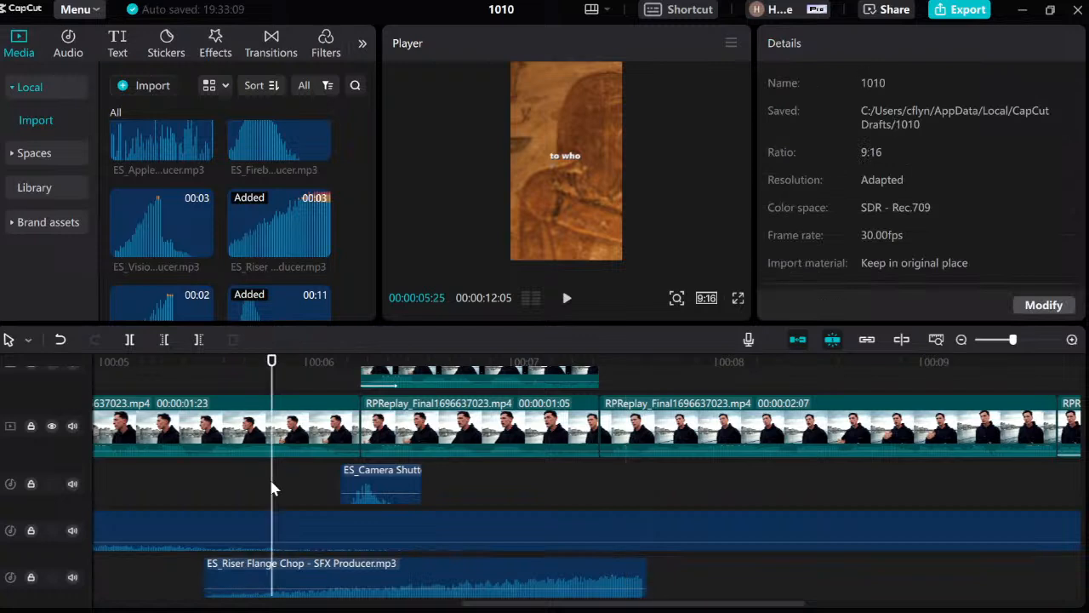
key("space")
left_click(238, 485)
left_click(235, 485)
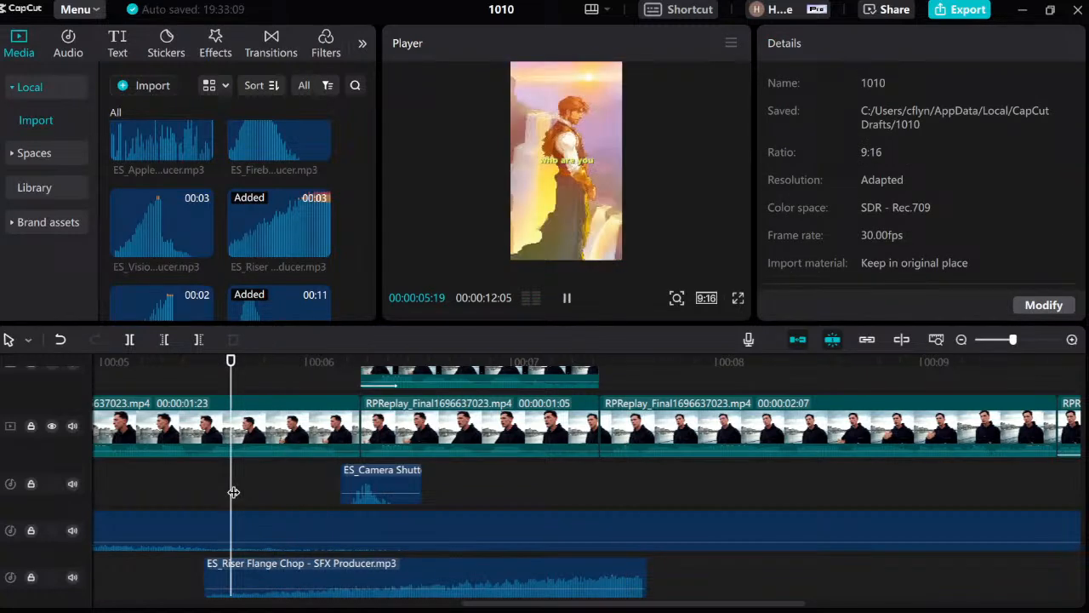
key("space")
Reduce the volume of ES_Riser Flange Chop further, to -7.0 dB.
left_click(564, 476)
left_click(523, 479)
left_click(559, 584)
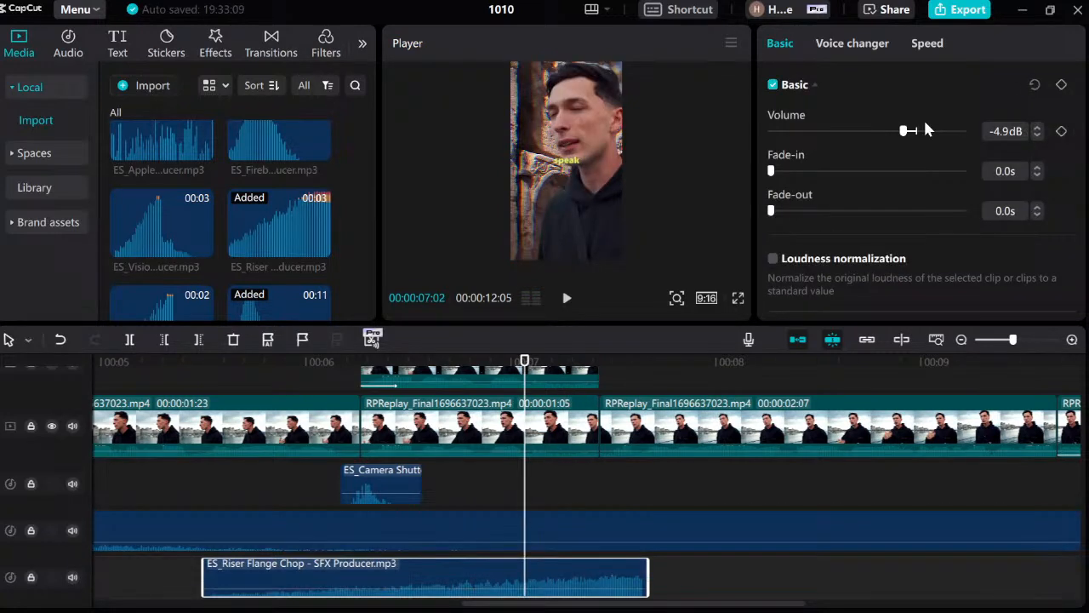
left_click_drag(902, 137, 897, 137)
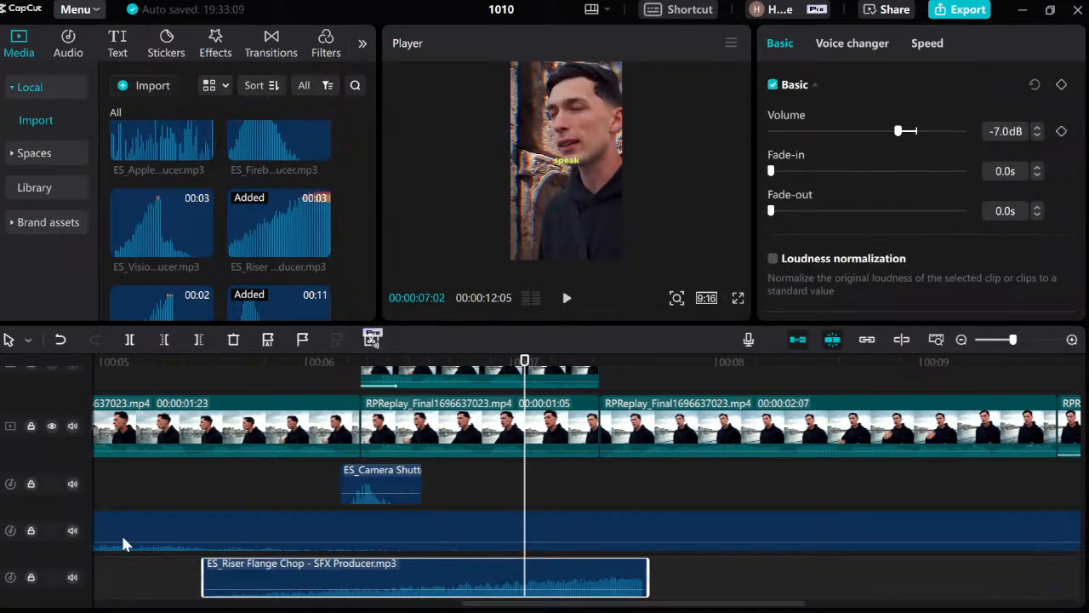
left_click(248, 500)
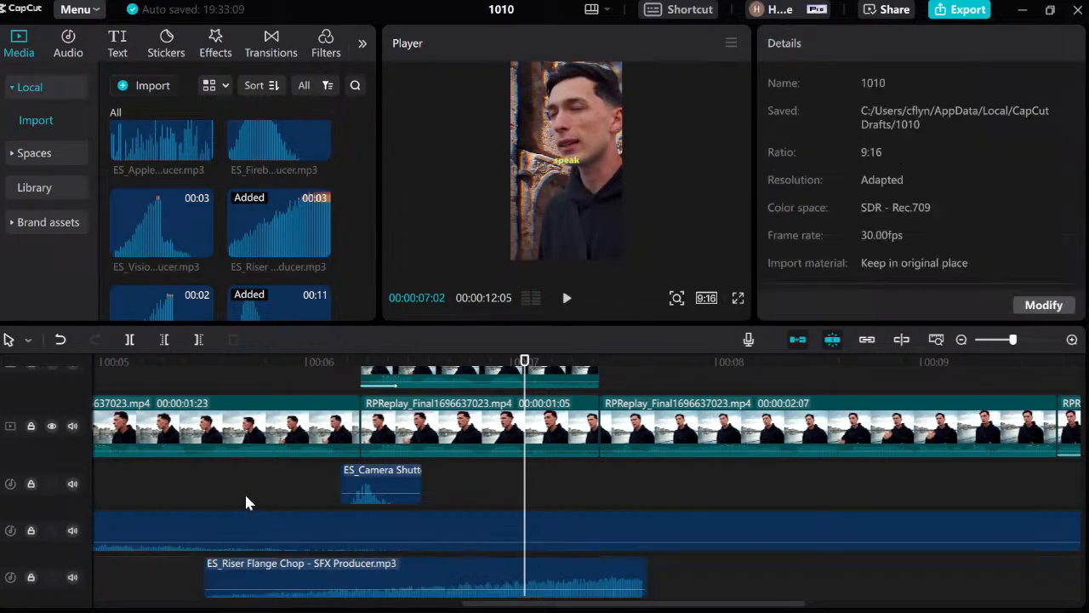
Check the frames around the cut from 00:00:07:11 to 00:00:07:15, and undo the accidental move of the long audio clip.
left_click(511, 482)
left_click(572, 485)
left_click(585, 491)
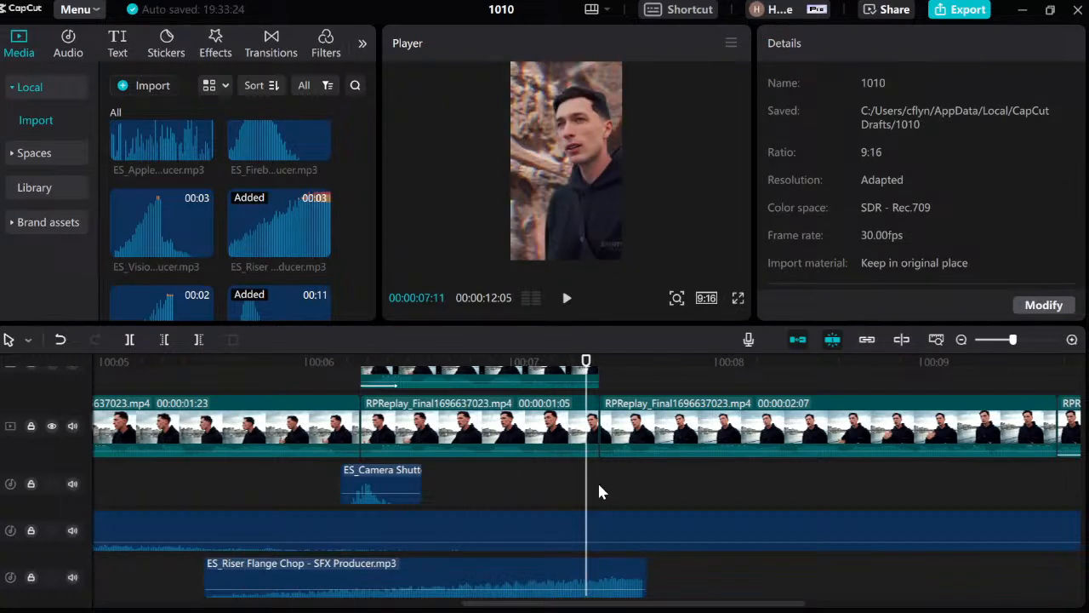
left_click(600, 483)
left_click(613, 481)
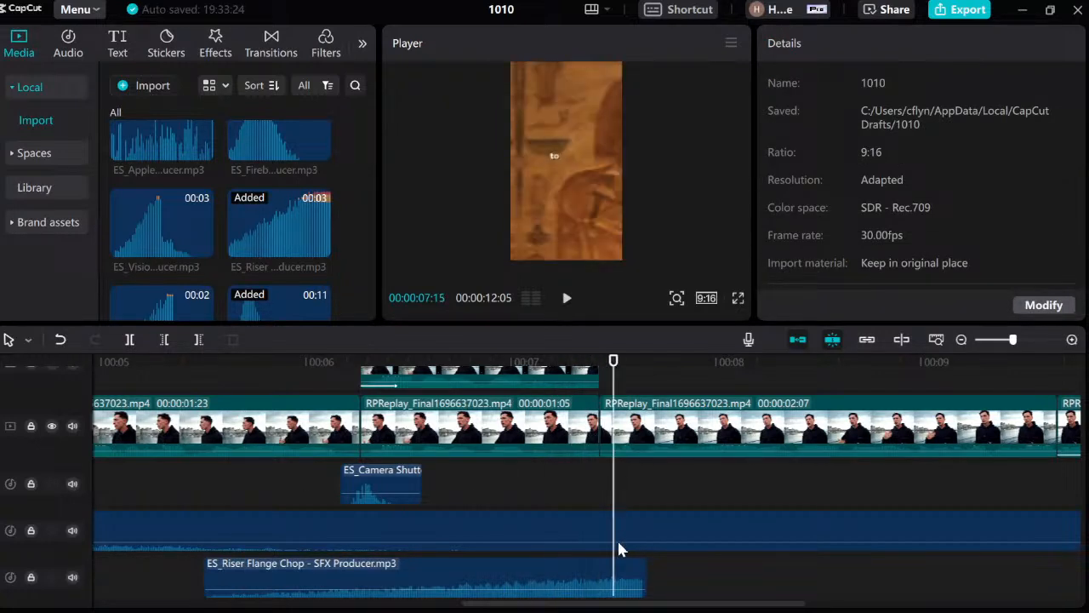
left_click(607, 523)
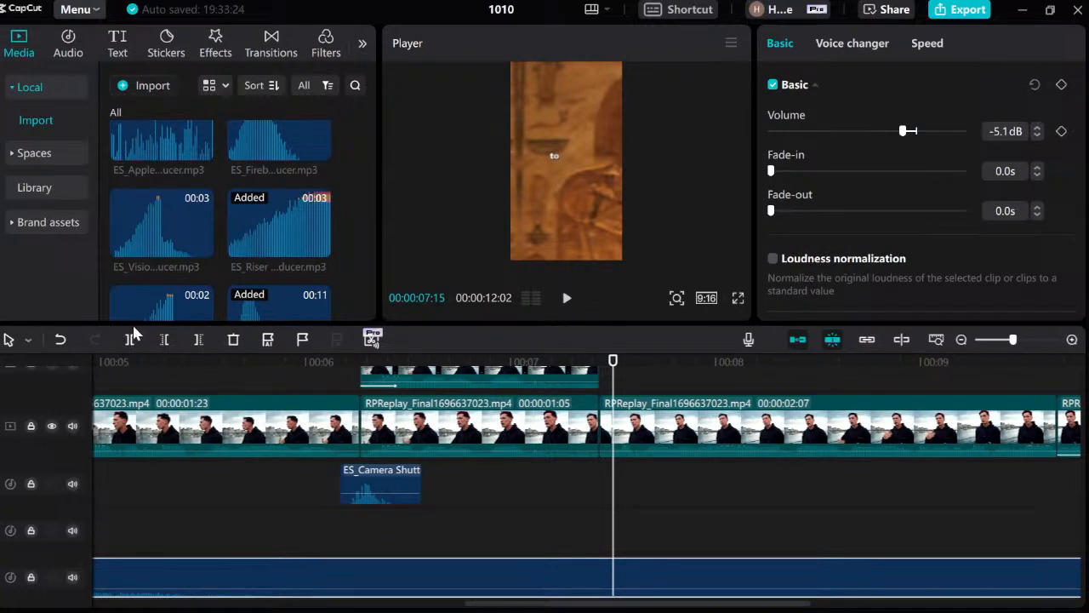
key("ctrl+z")
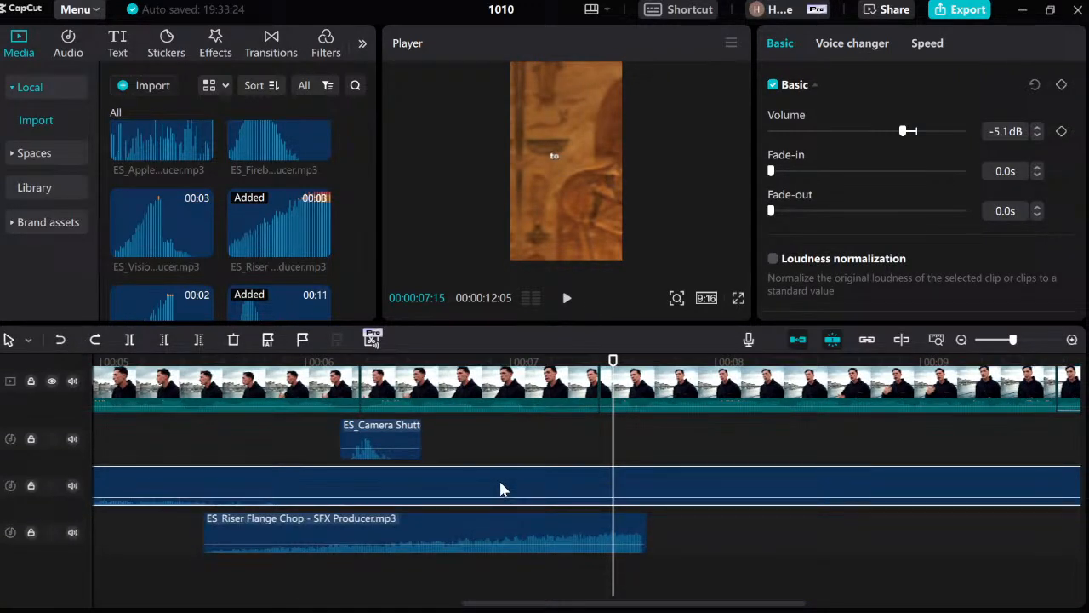
Scrub through the section leading into the cut, up to about 00:00:07:18, to examine the picture against the riser.
left_click(323, 453)
left_click_drag(323, 453, 562, 479)
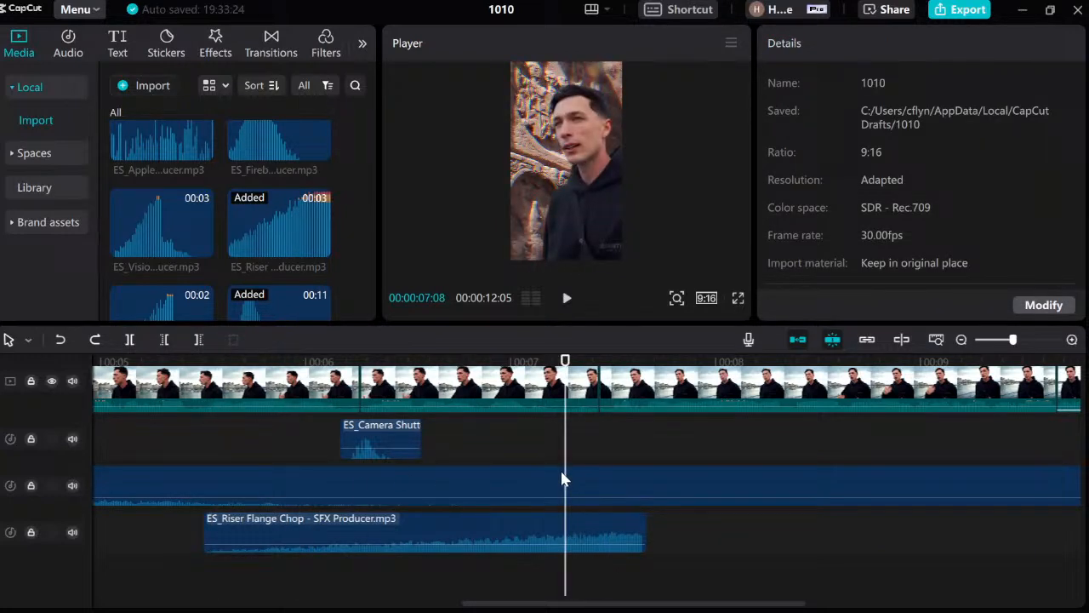
mouse_move(586, 436)
left_mouse_down()
mouse_move(626, 441)
mouse_move(585, 439)
left_mouse_up()
scroll(585, 439, "up", 2)
left_click(632, 519)
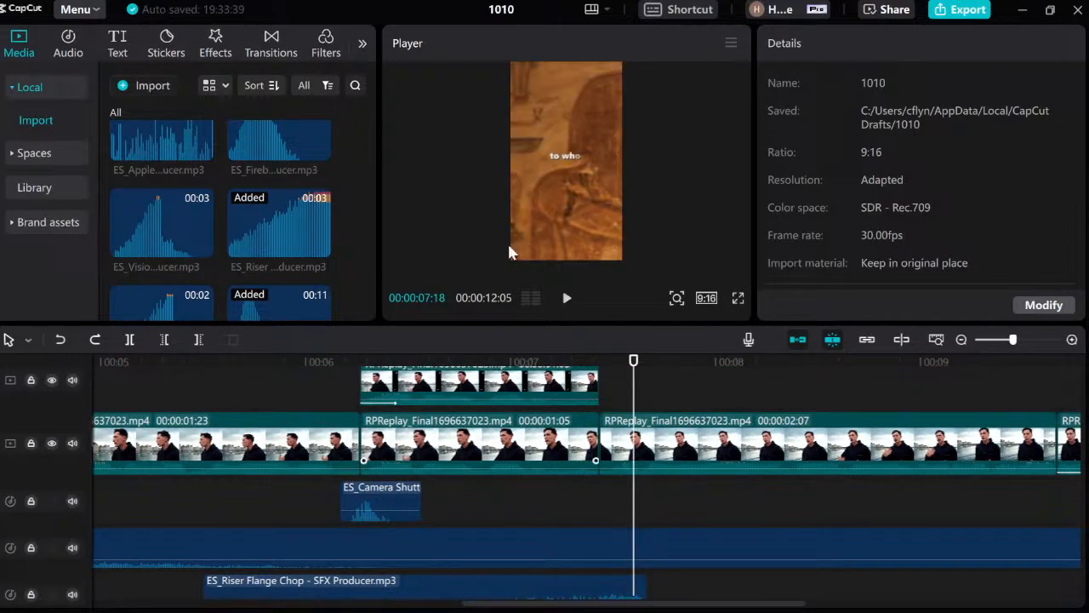
Return to the beginning of the timeline and scrub to 00:00:03:07 to review the opening sound effects.
scroll(557, 510, "up", 1)
left_click_drag(480, 604, 103, 601)
scroll(149, 512, "down", 1)
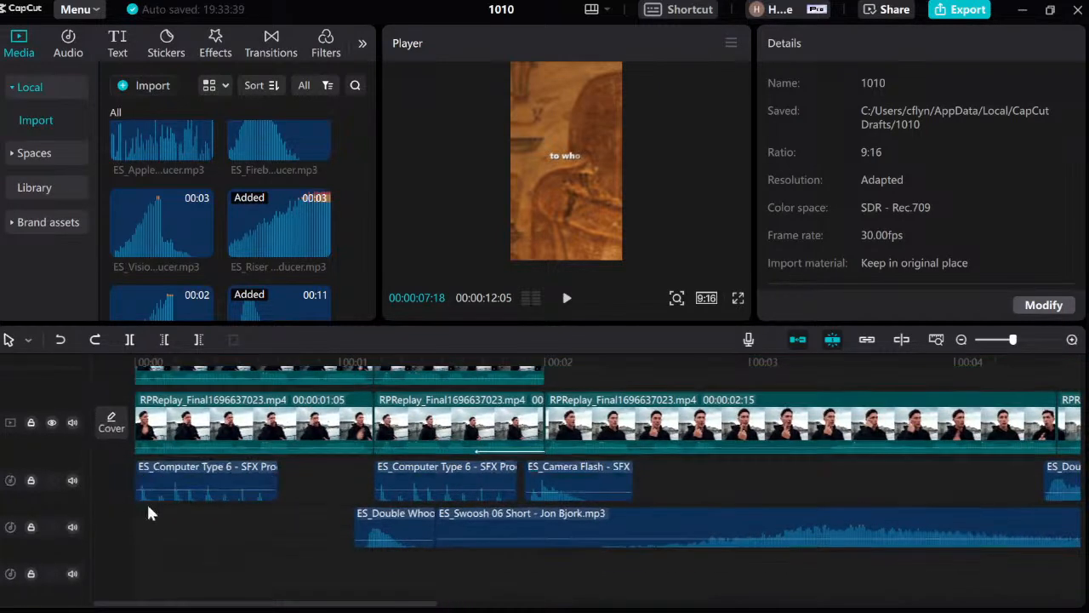
left_click_drag(170, 520, 797, 515)
scroll(323, 600, "down", 1)
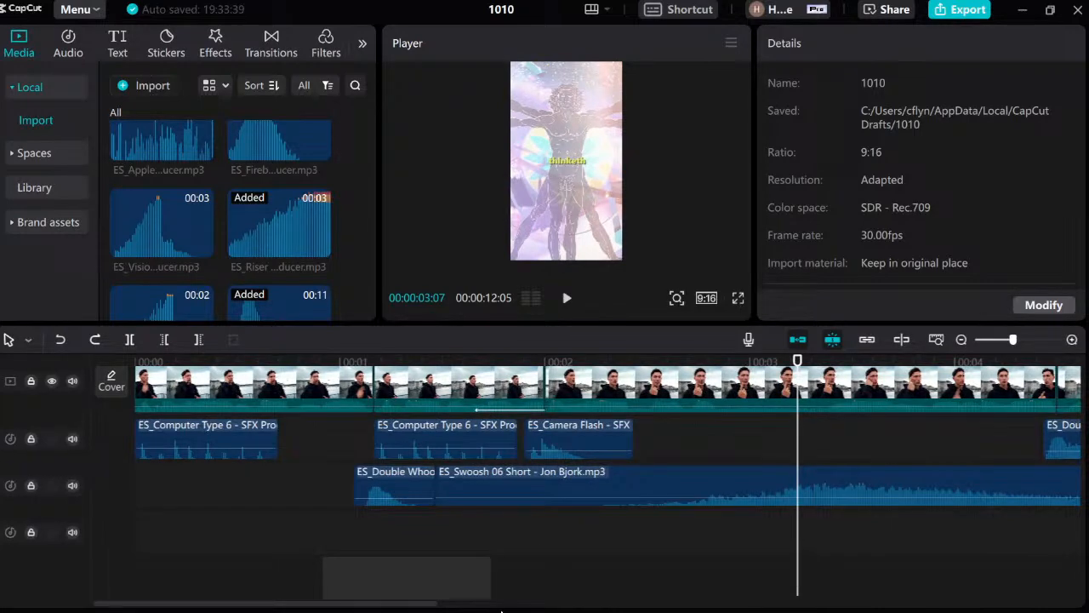
Play back the riser section through the following cut, up to about 00:00:08:05, to check how its sound fits the picture.
left_click_drag(502, 609, 533, 606)
scroll(518, 605, "right", 5)
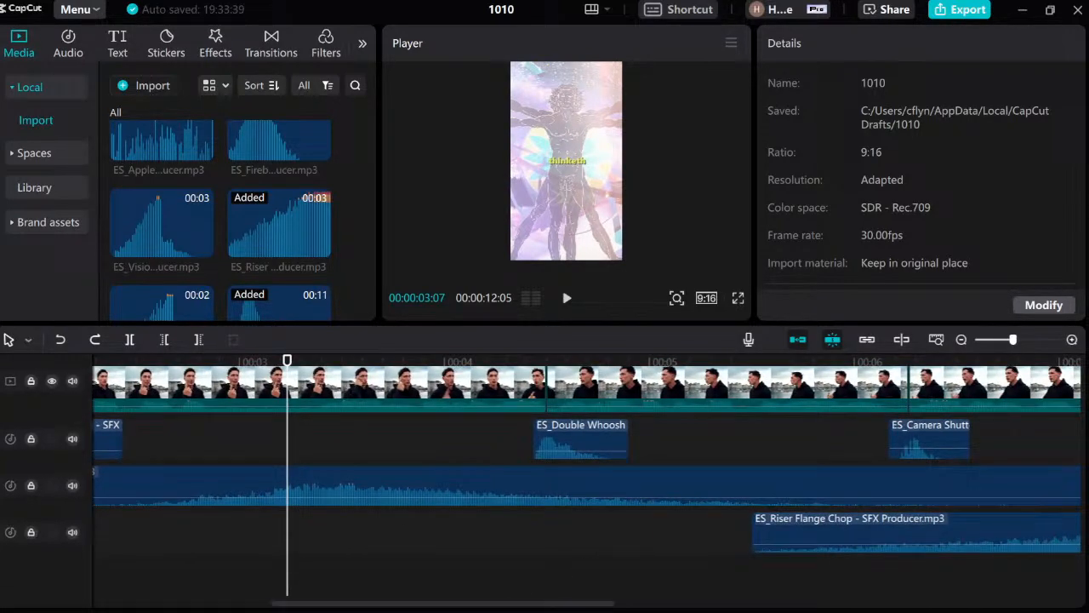
left_click_drag(555, 602, 433, 593)
scroll(464, 551, "up", 1)
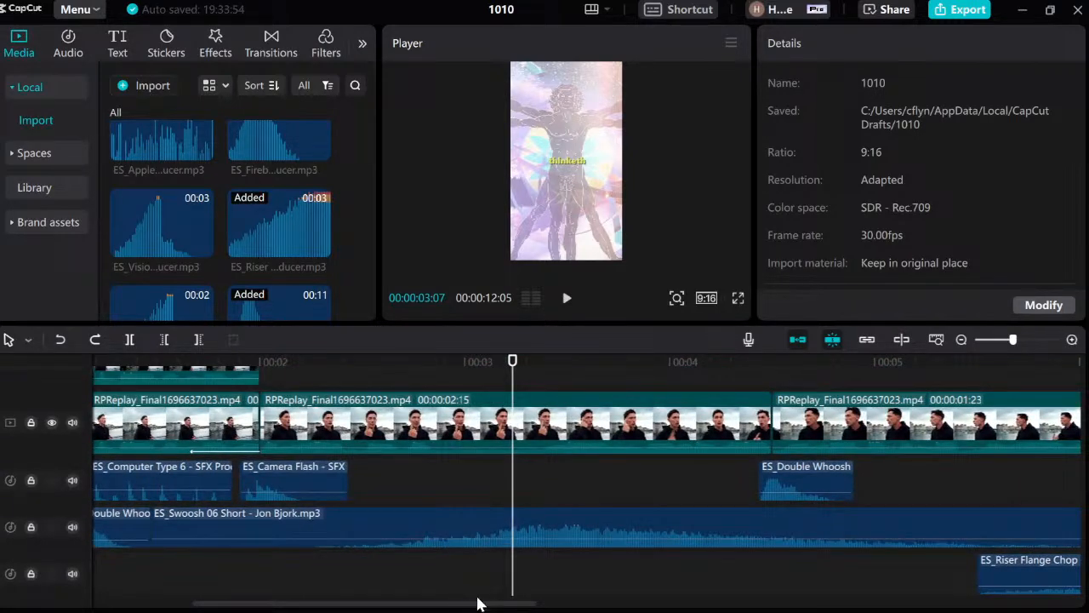
left_click_drag(510, 605, 727, 606)
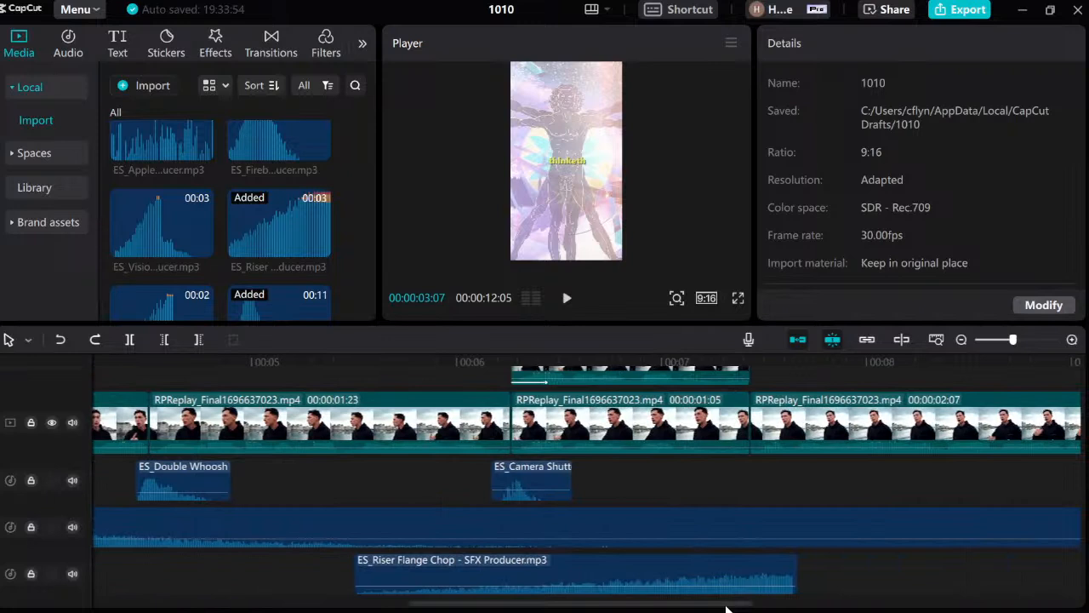
left_click(661, 486)
key("space")
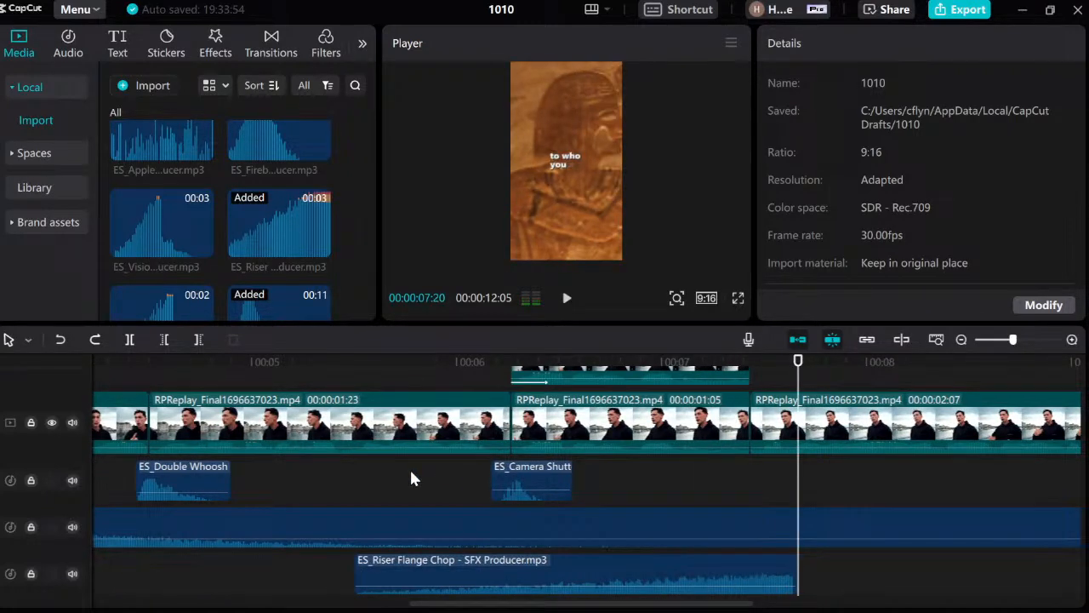
left_click(411, 480)
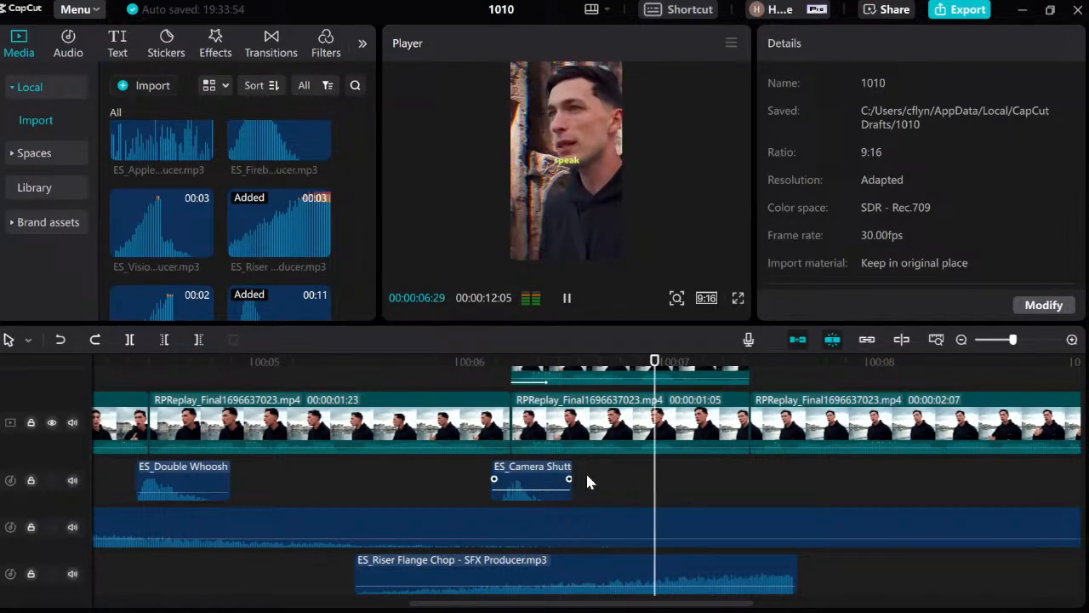
key("space")
key("space")
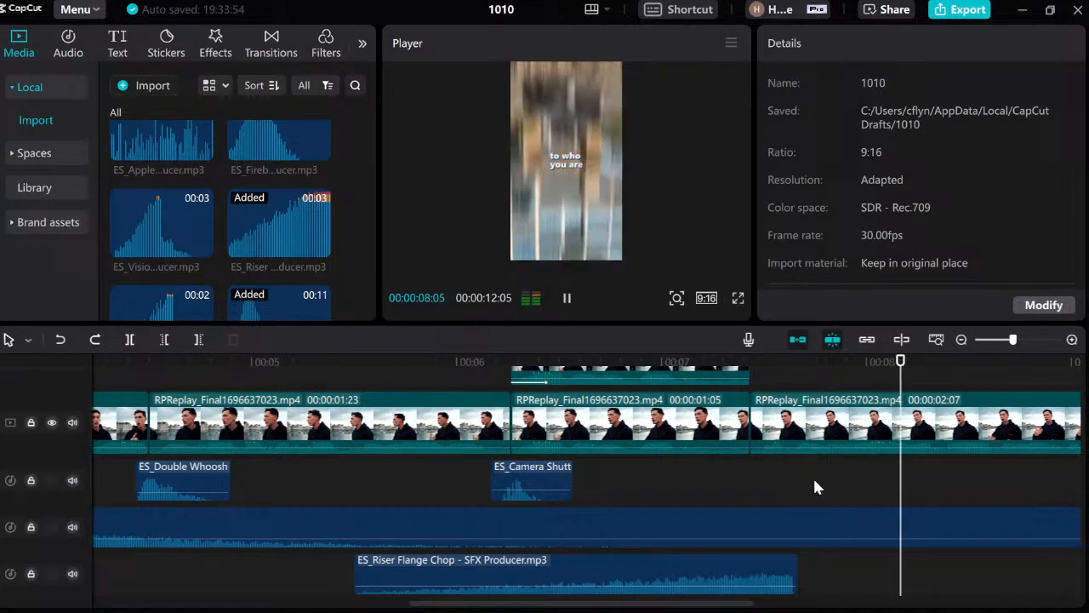
key("space")
Step frame by frame around 00:00:08:02 to examine where the next transition begins, after the riser ends.
left_click(867, 477)
left_click(879, 478)
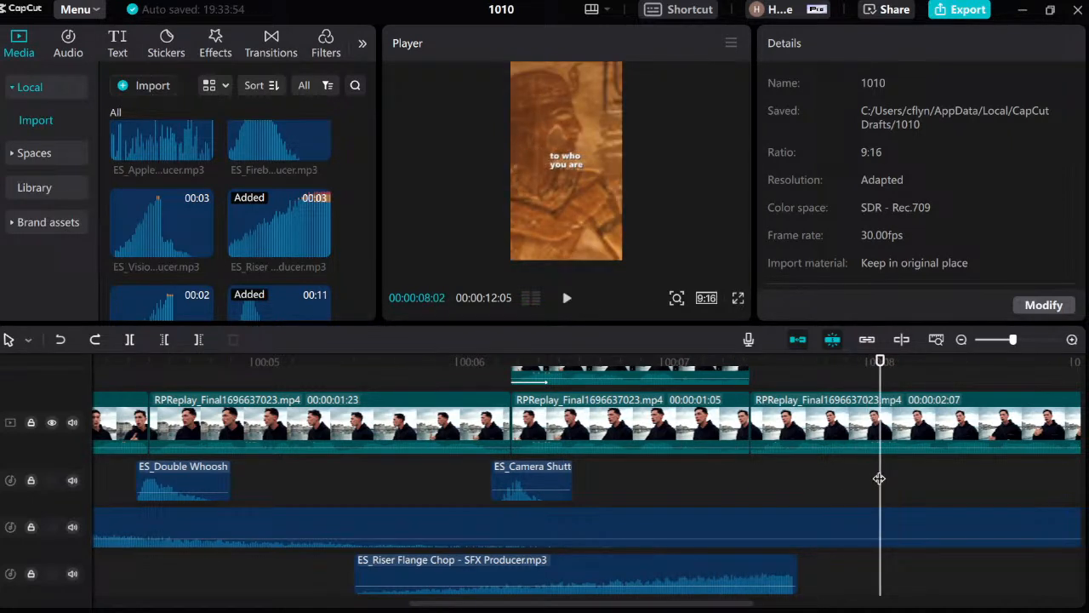
key("Right")
key("Right")
key("Right")
key("Left")
key("Left")
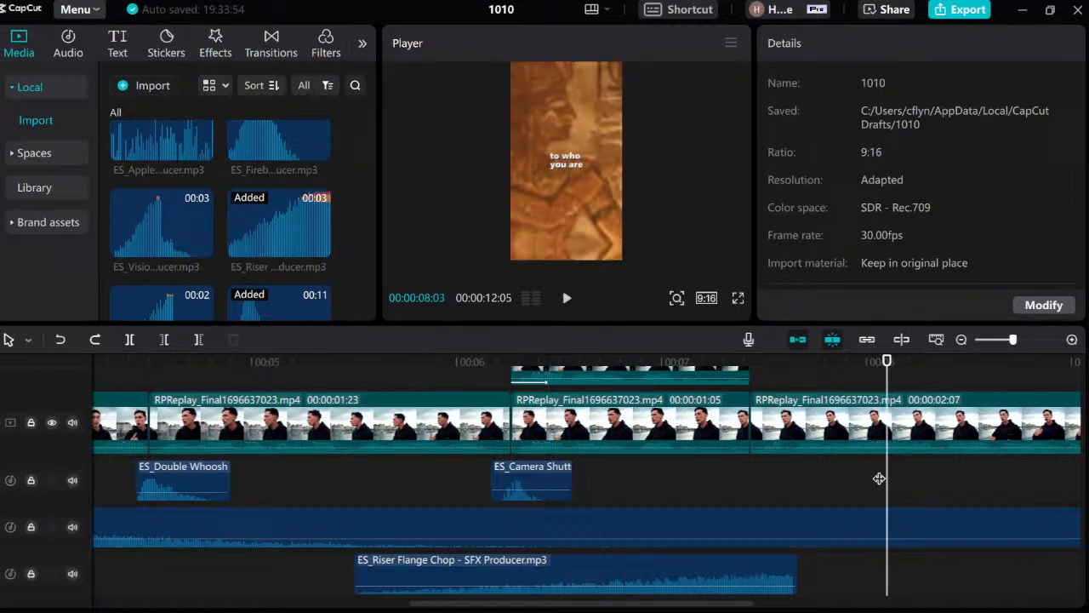
key("Right")
key("Right")
key("Left")
key("Left")
key("Left")
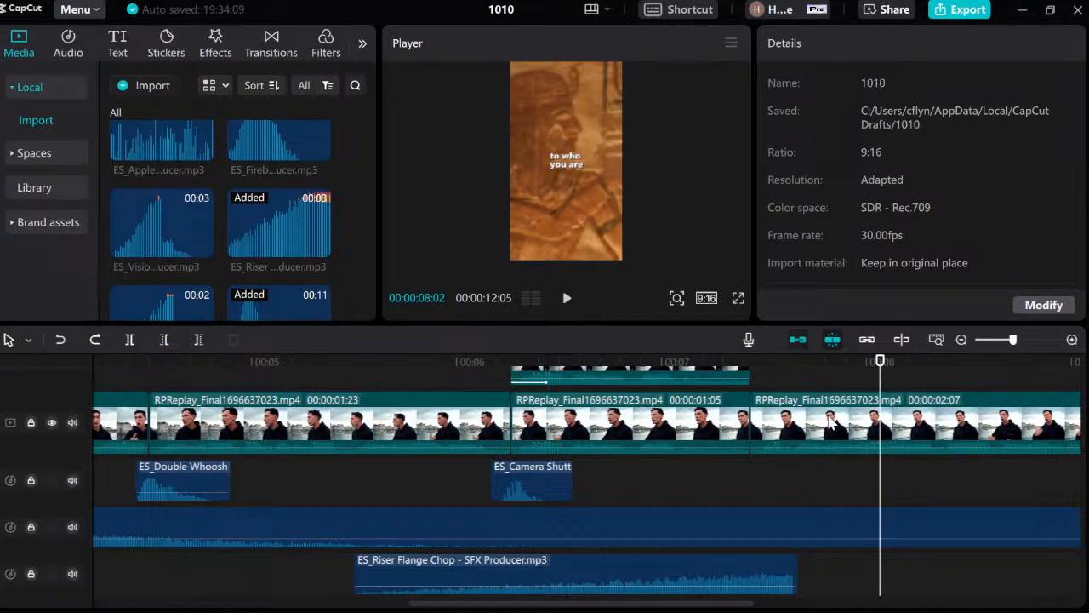
Look through the imported sound files for a whoosh, and search the music library for "woosh".
scroll(283, 196, "down", 5)
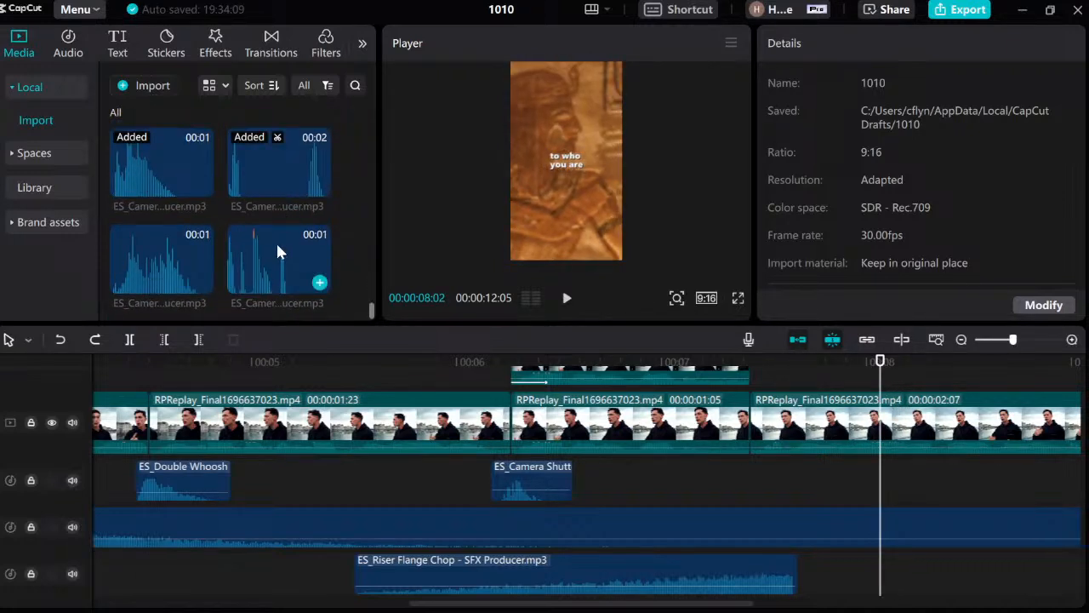
scroll(143, 248, "down", 4)
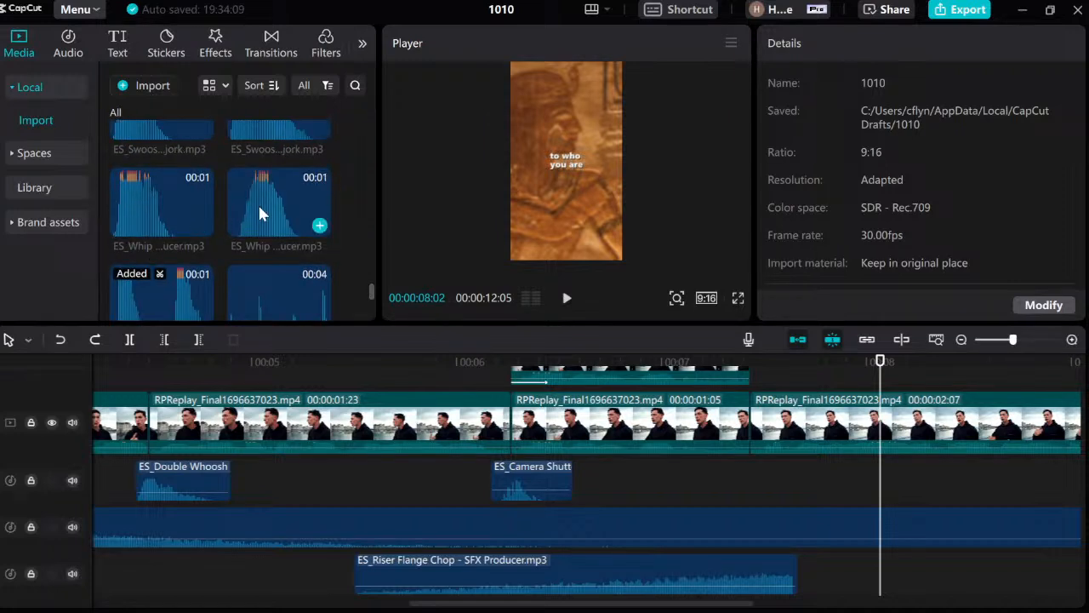
scroll(258, 204, "up", 2)
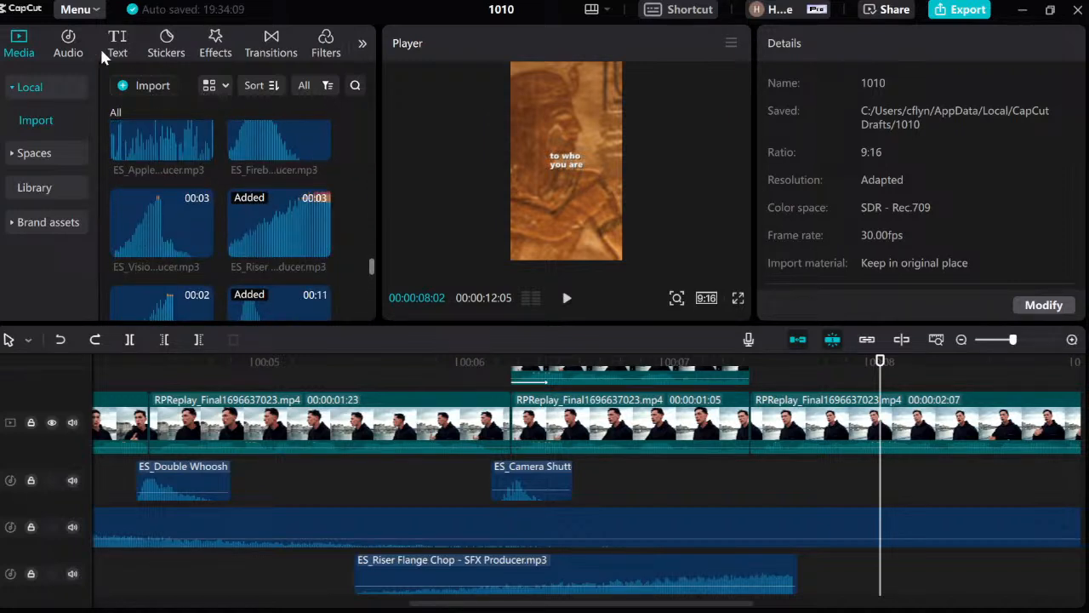
left_click(69, 42)
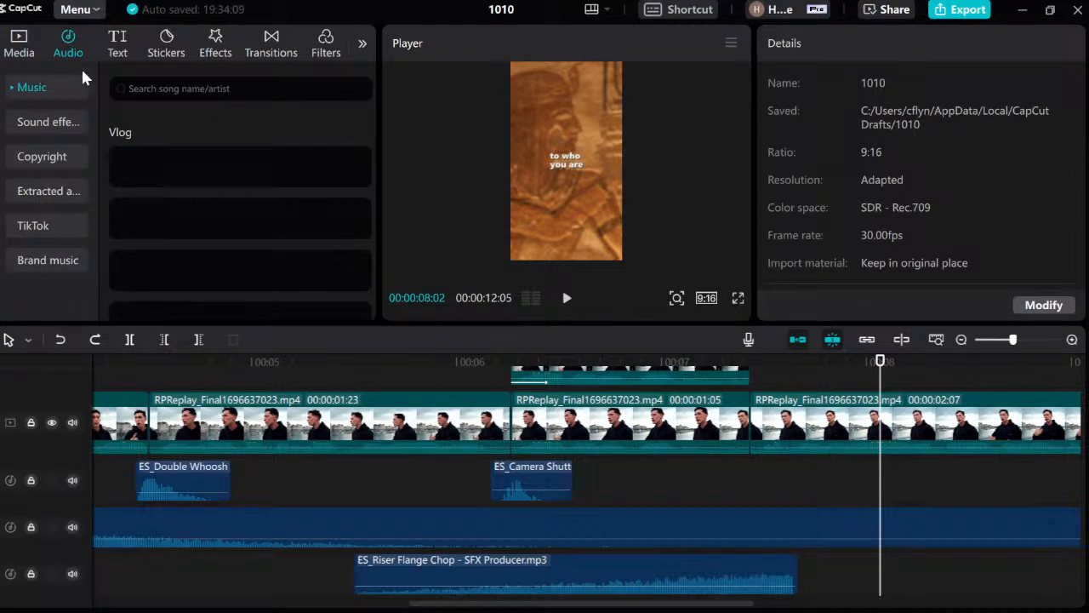
left_click(196, 93)
type("w")
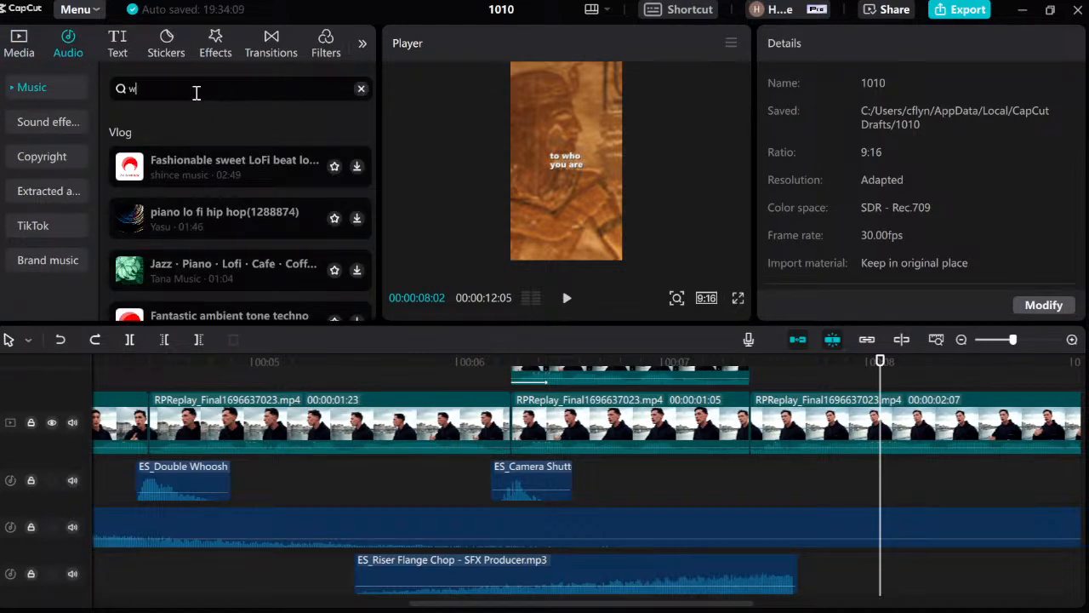
type("oosh")
key("Return")
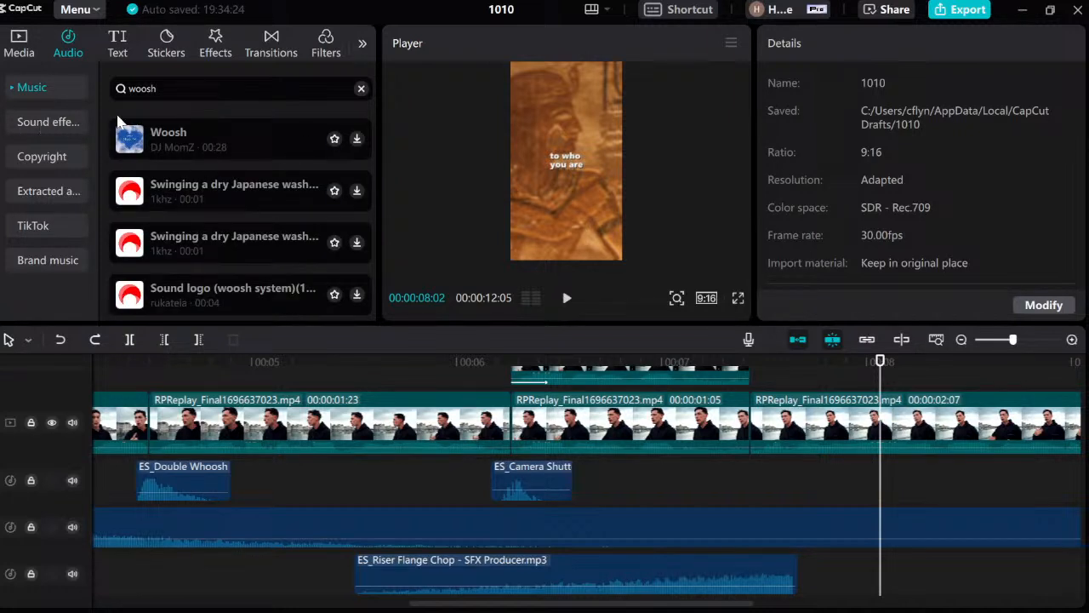
Search the sound effects library for "woosh", and place the Woosh effect at about 00:00:08:01 on the camera shutter's audio track.
left_click(77, 121)
left_click(154, 88)
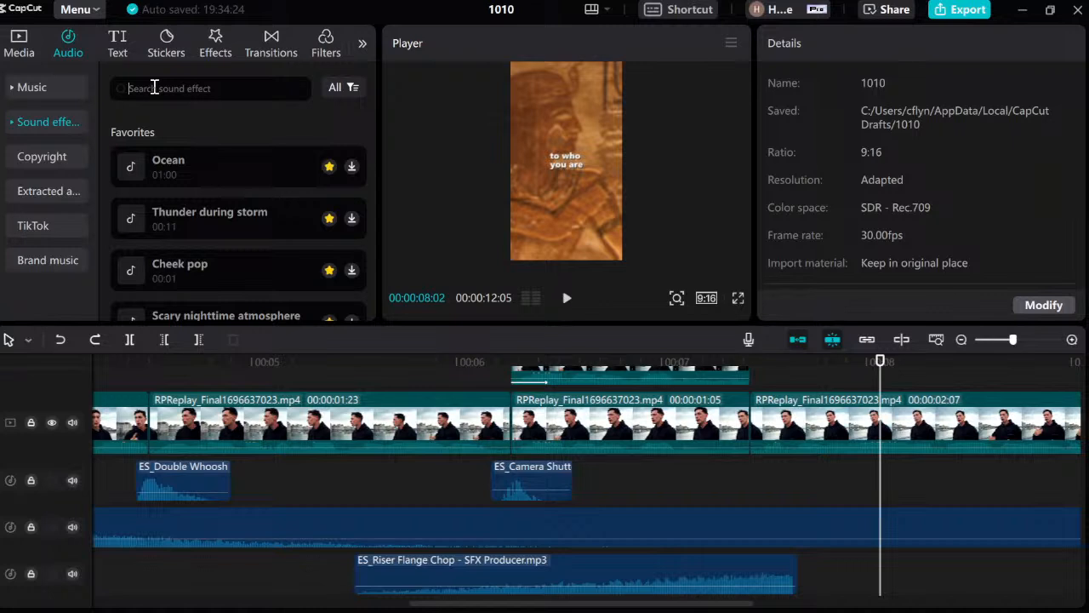
type("woosh")
key("Return")
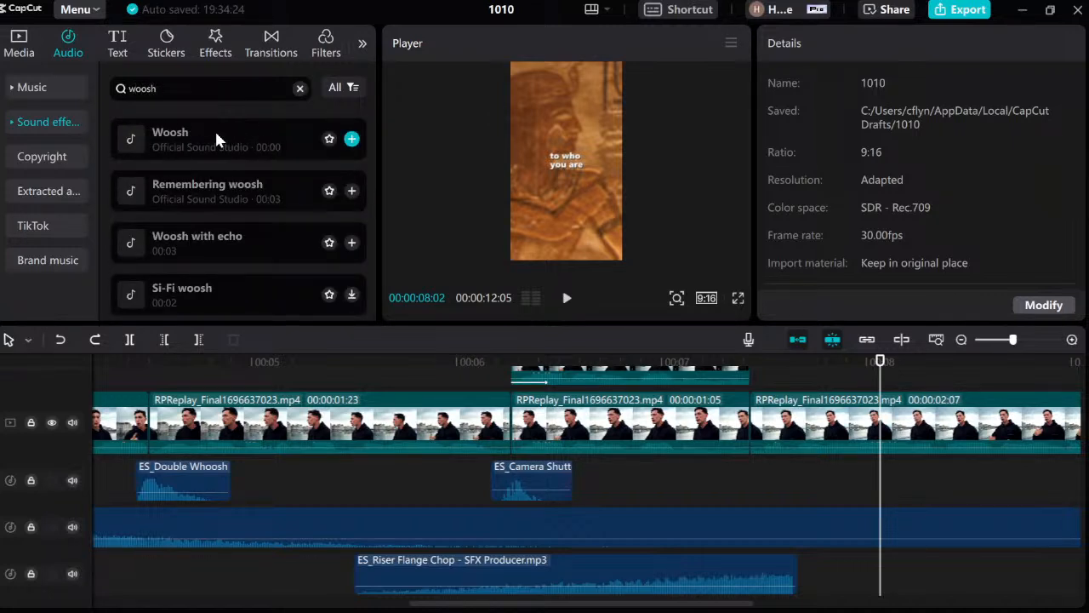
left_click_drag(188, 136, 899, 473)
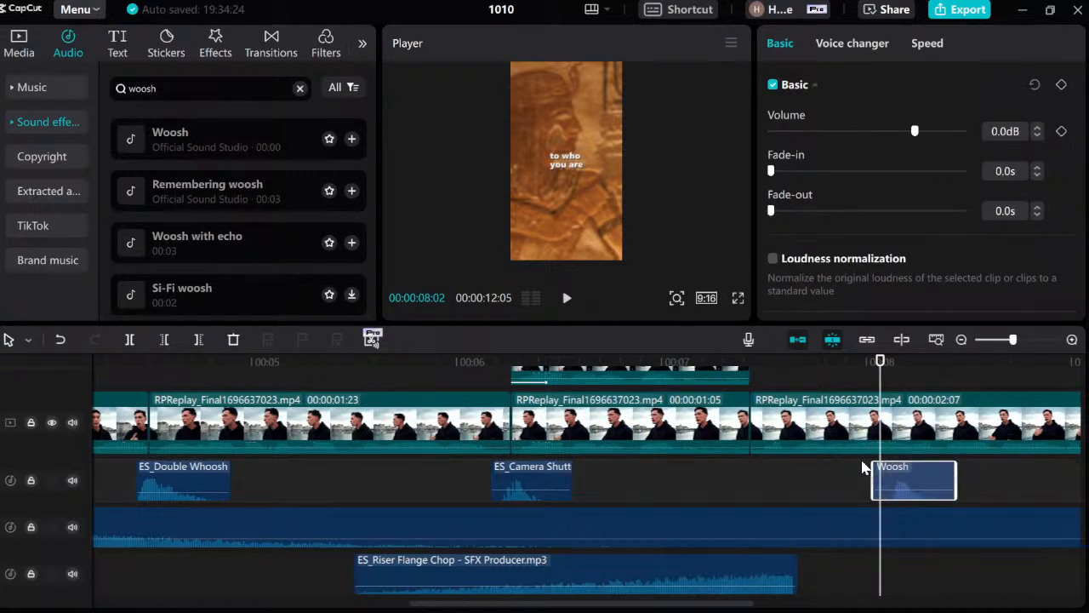
left_click(866, 472)
key("space")
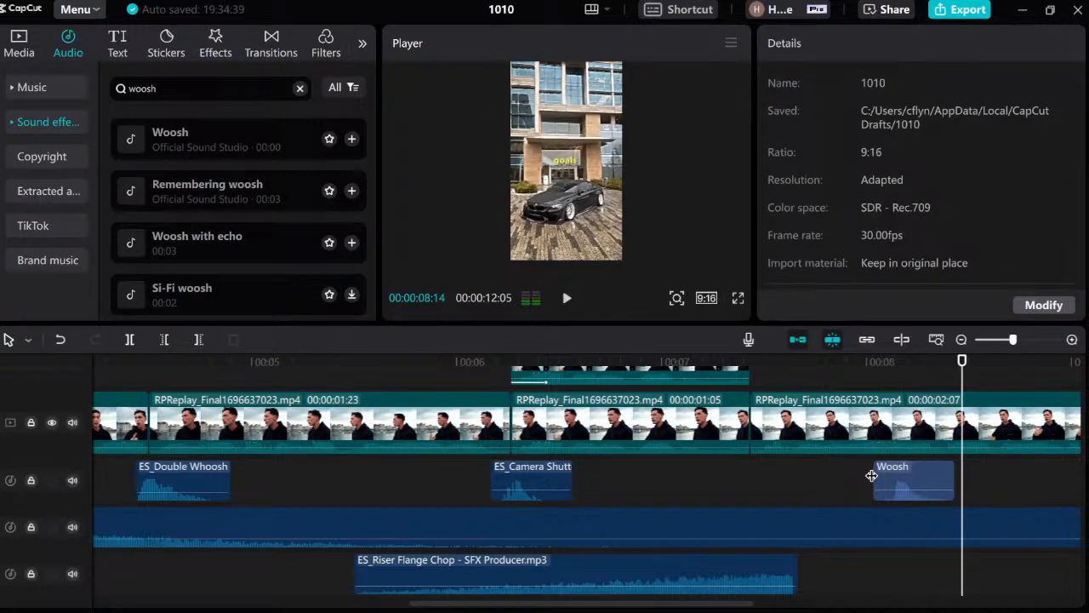
left_click(866, 475)
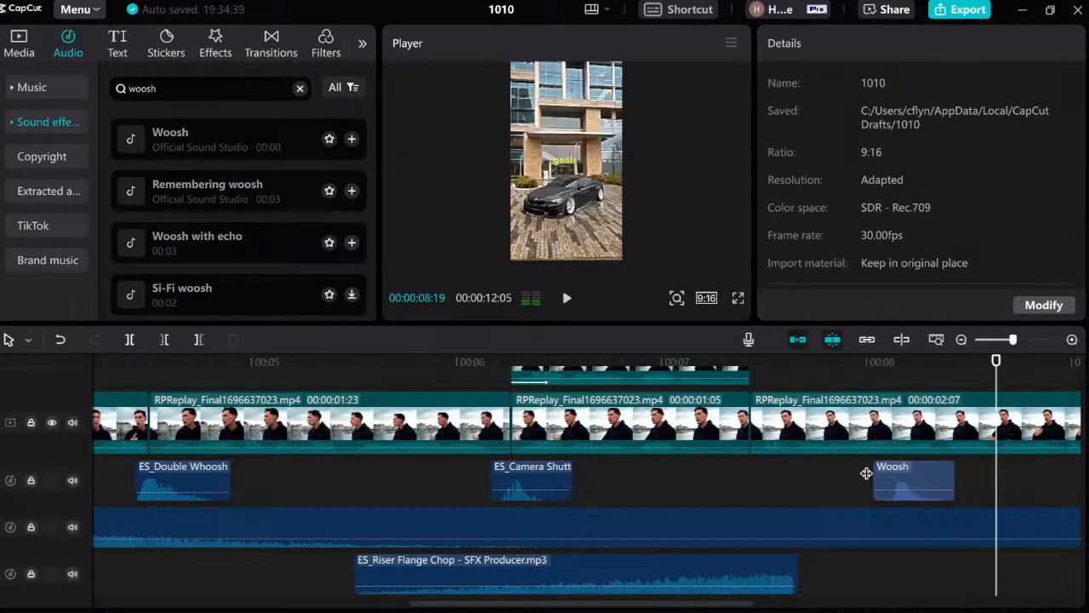
left_click(866, 473)
key("space")
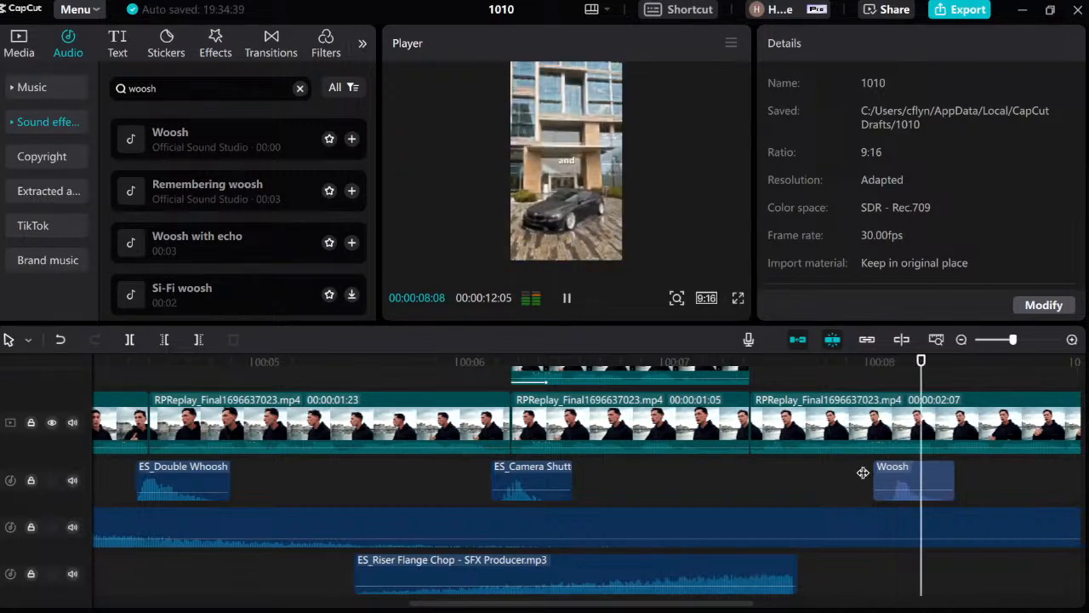
key("space")
Place a second Woosh effect on the same audio track, starting at about 00:00:08:21 for the next transition.
left_click_drag(641, 610, 724, 518)
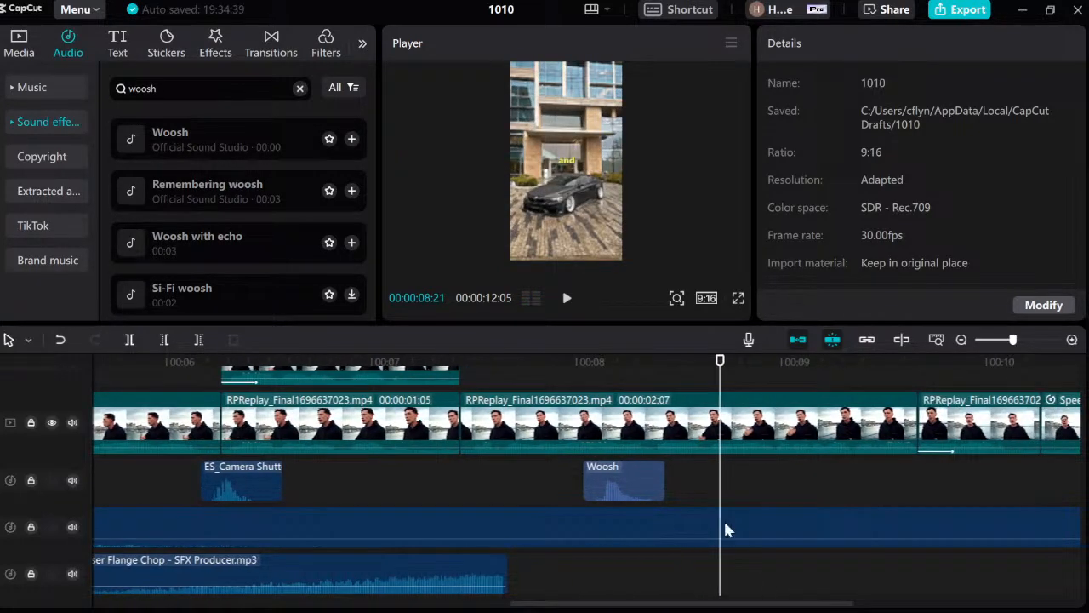
left_click(754, 487)
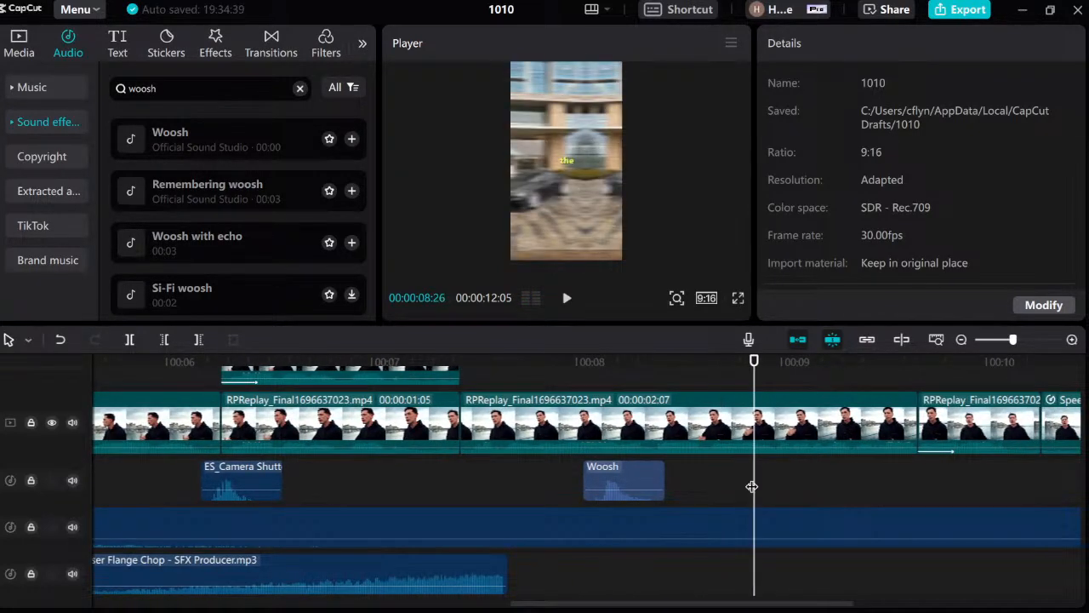
key("Left")
key("Left")
key("Left")
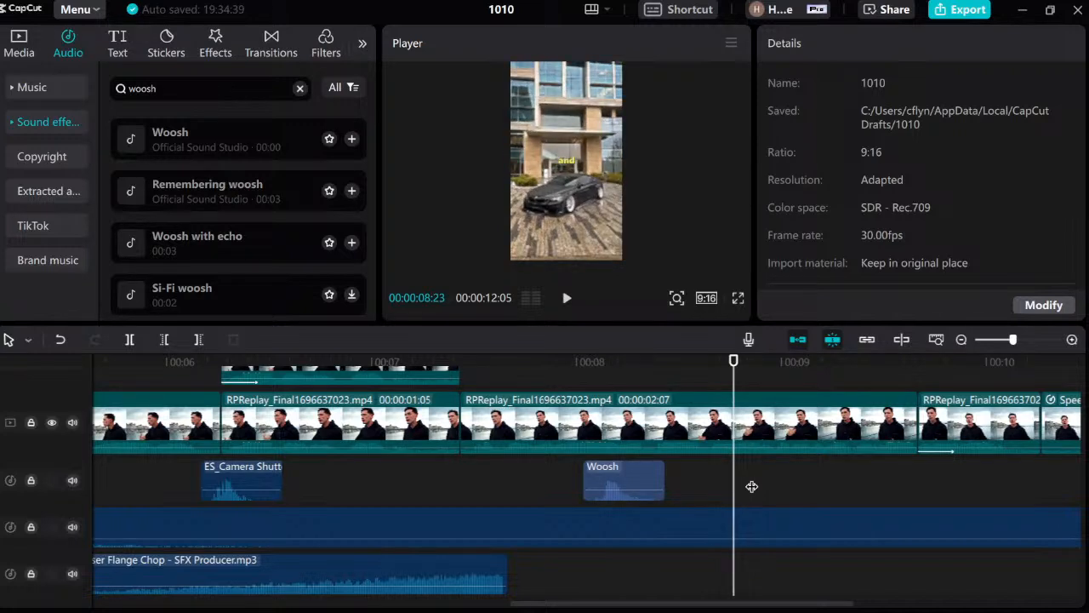
key("Left")
key("Left")
left_click_drag(167, 133, 718, 481)
key("space")
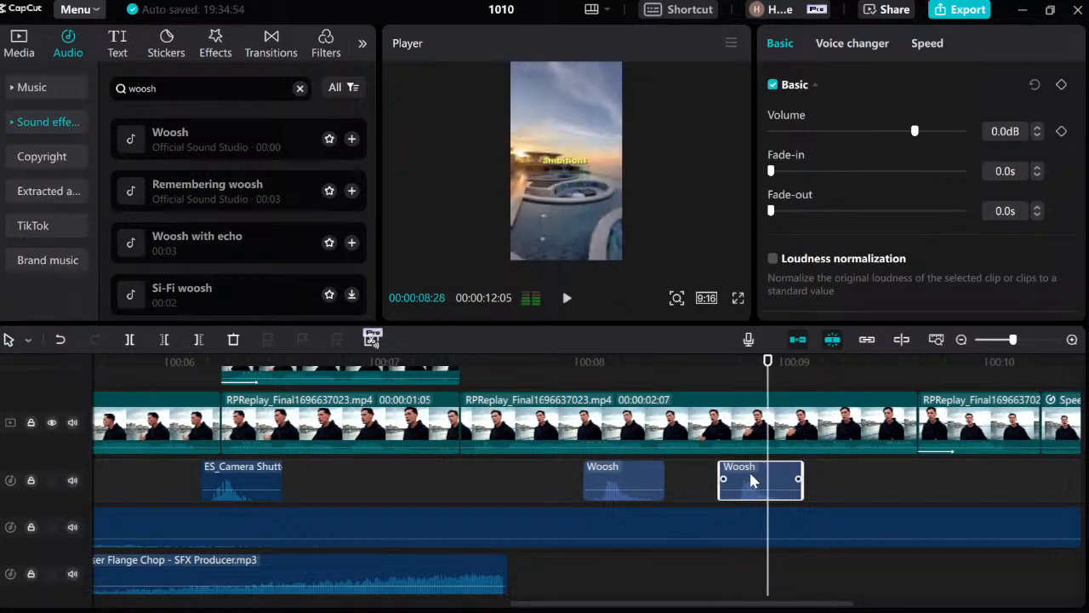
Shift the second Woosh slightly later, to about 00:00:08:23, so its peak meets the blurred transition frame at 00:00:08:27.
left_click(742, 418)
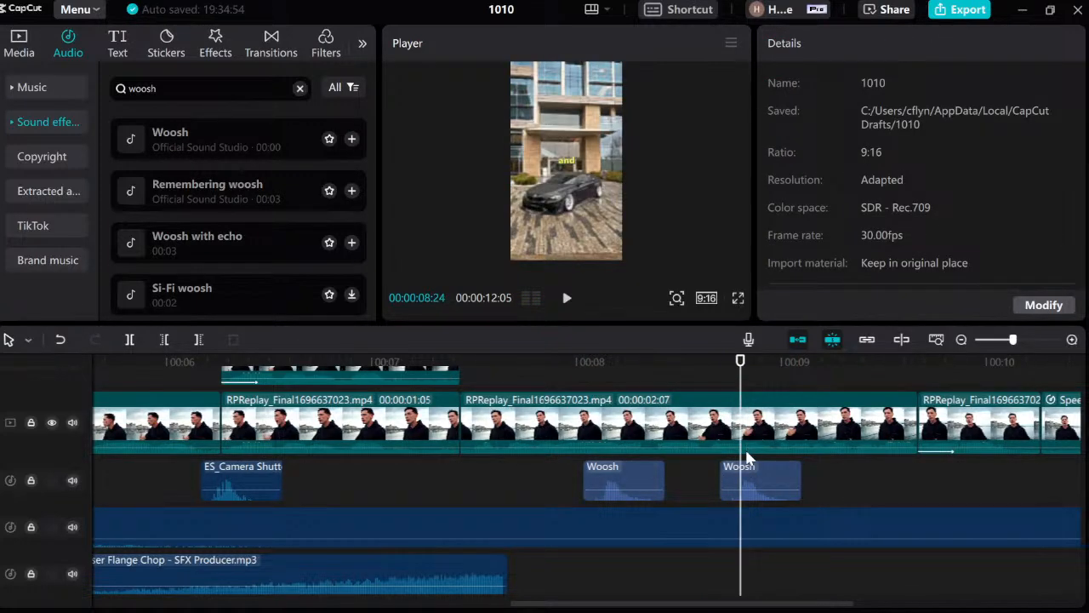
key("Right")
key("Right")
key("Right")
left_click(766, 473)
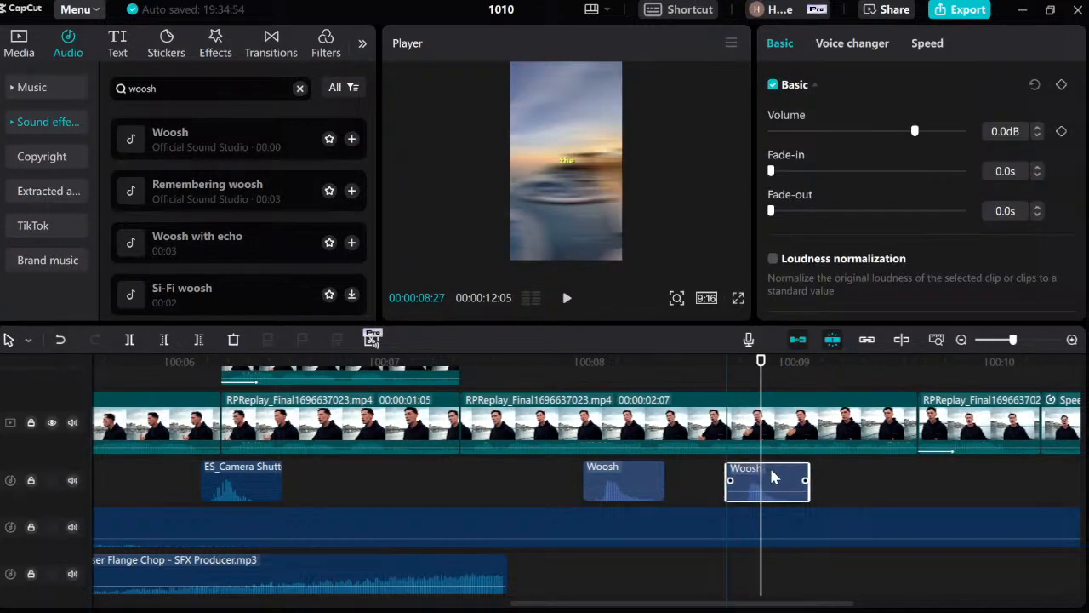
left_click_drag(772, 473, 780, 476)
left_click(706, 464)
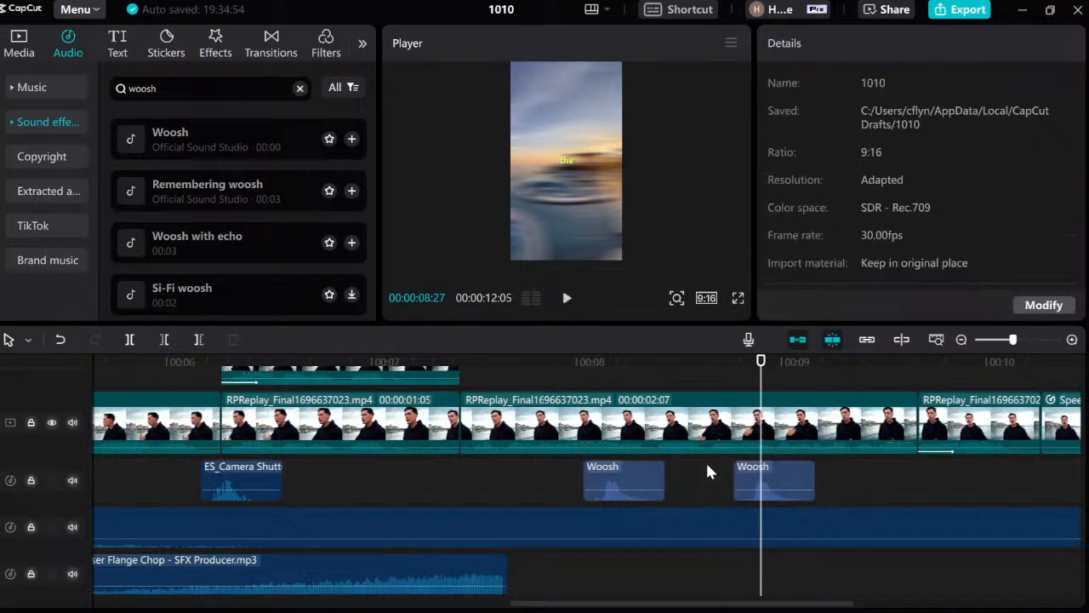
key("space")
key("space")
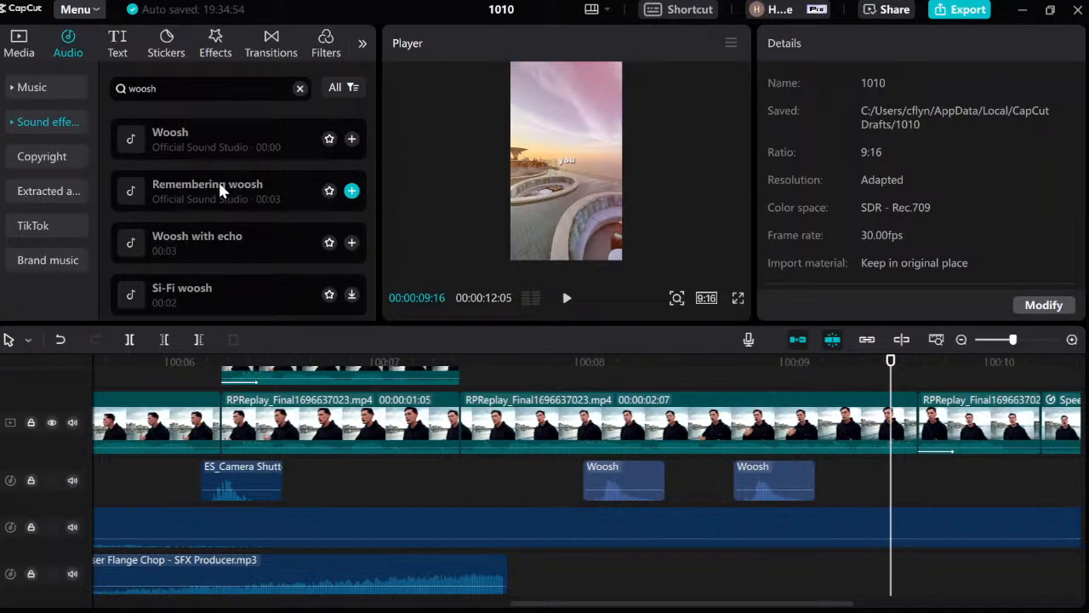
Add the Remembering woosh effect on the riser's audio track, starting a little ahead of the cut just before 10 seconds.
left_click_drag(218, 179, 714, 574)
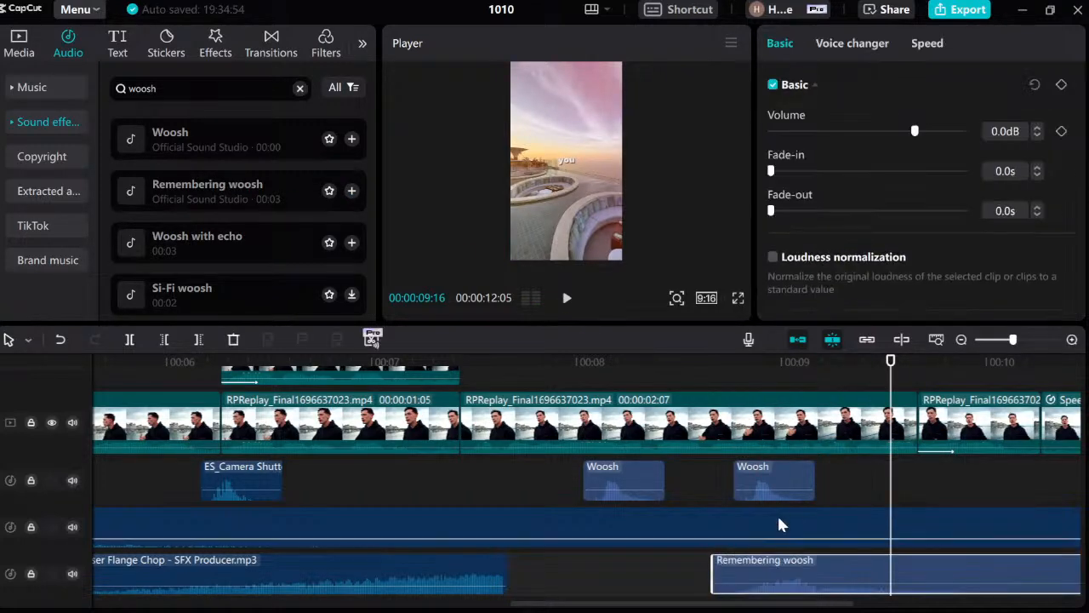
scroll(777, 524, "down", 1)
left_click_drag(842, 525, 936, 525)
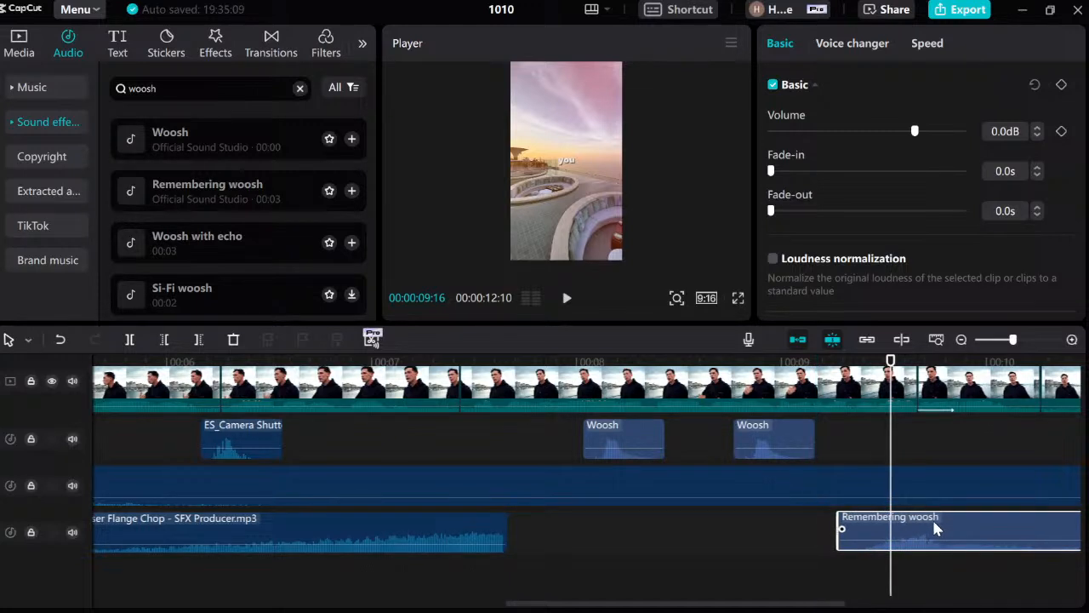
left_click(862, 567)
key("space")
key("space")
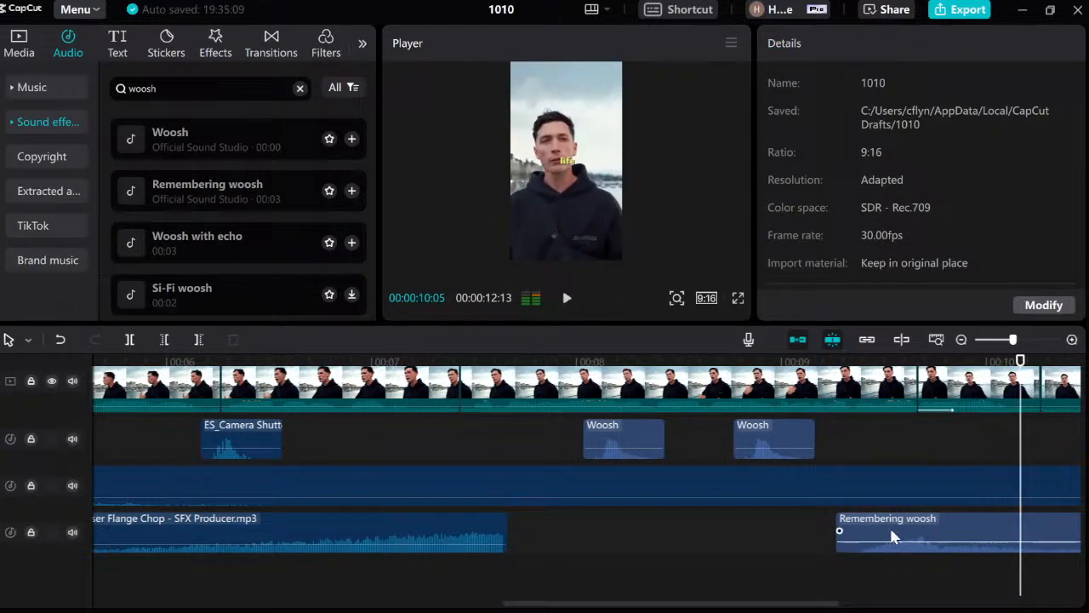
Compare Remembering woosh with Woosh with echo, and replace the Remembering woosh clip with Woosh with echo starting at about 00:00:09:06.
left_click(909, 519)
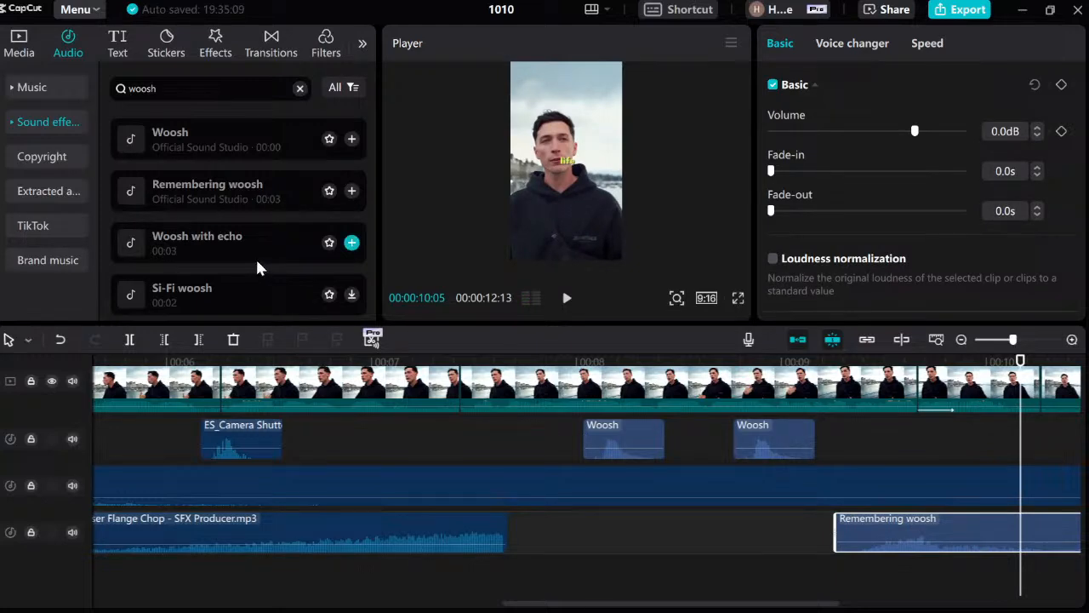
left_click(242, 194)
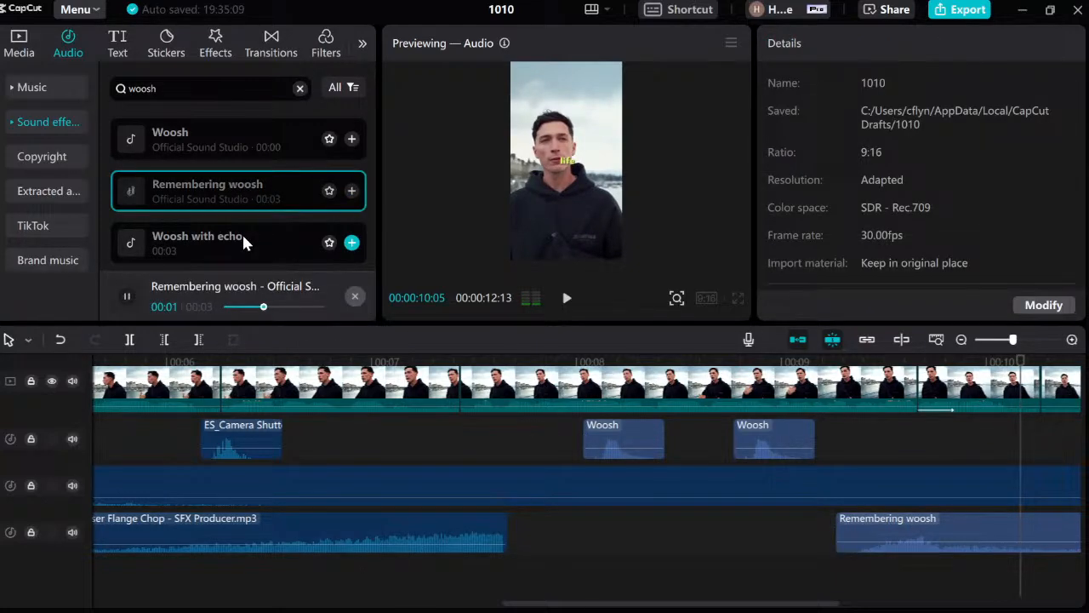
left_click(243, 243)
left_click(930, 526)
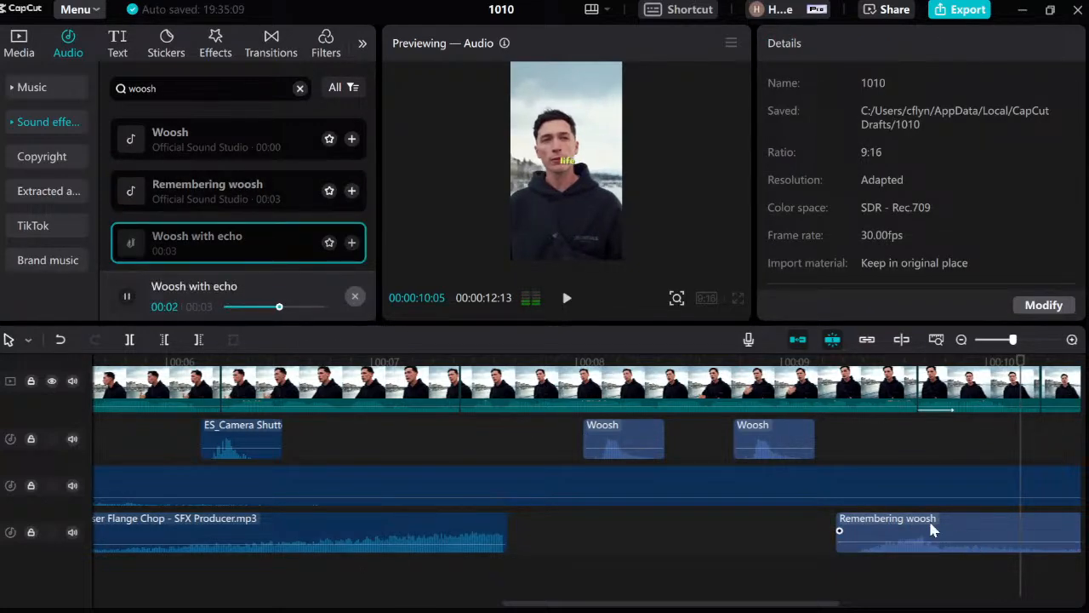
key("Delete")
left_click(869, 525)
left_click_drag(289, 251, 839, 544)
left_click_drag(904, 528, 890, 518)
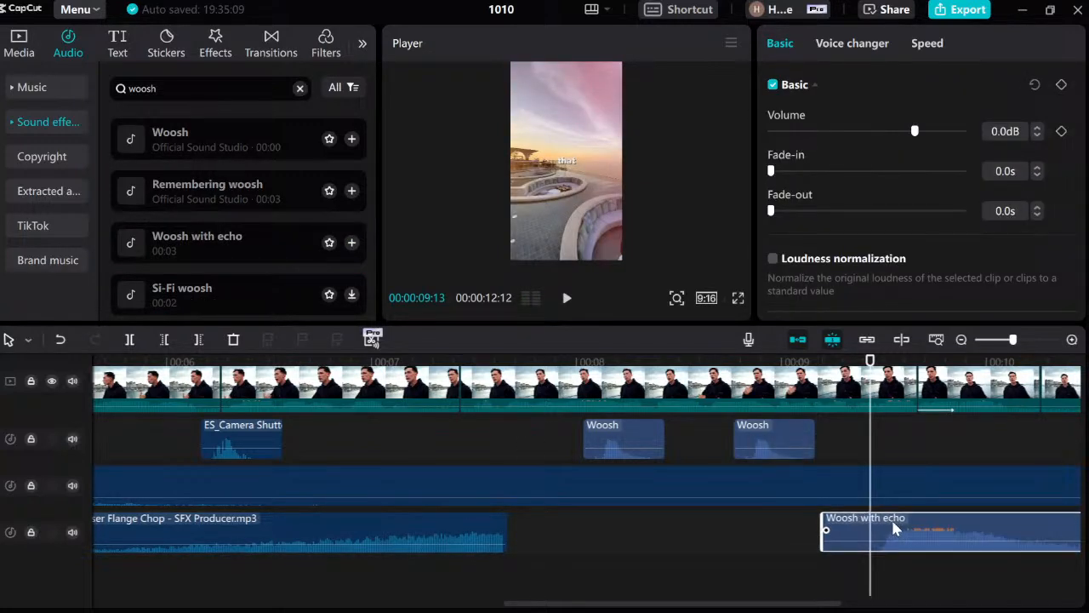
Fine-tune Woosh with echo against playback so it starts at about 00:00:09:07, ahead of the cut before 10 seconds.
key("space")
key("space")
key("space")
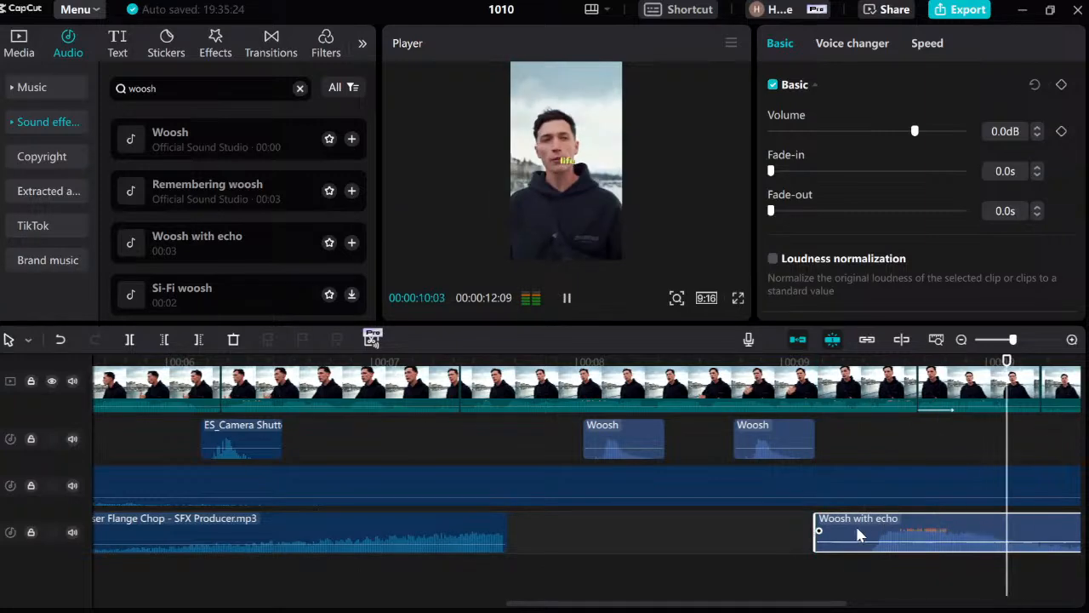
left_click(845, 563)
left_click_drag(891, 542, 907, 523)
left_click(863, 570)
key("space")
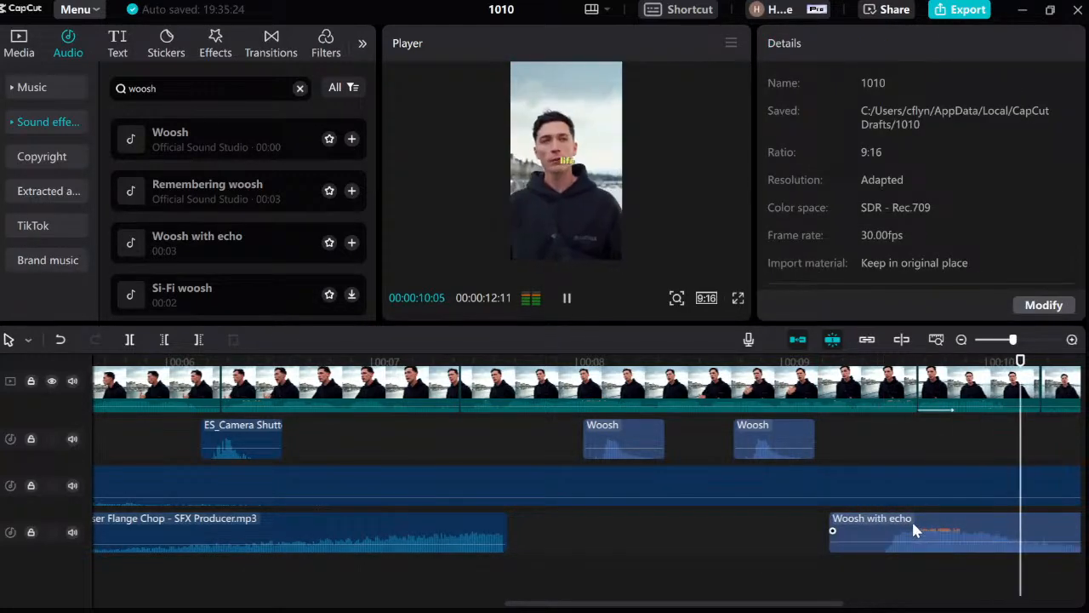
Lower the volume of the Woosh with echo clip to -7.0 dB and play back the ending to check the level.
left_click(911, 519)
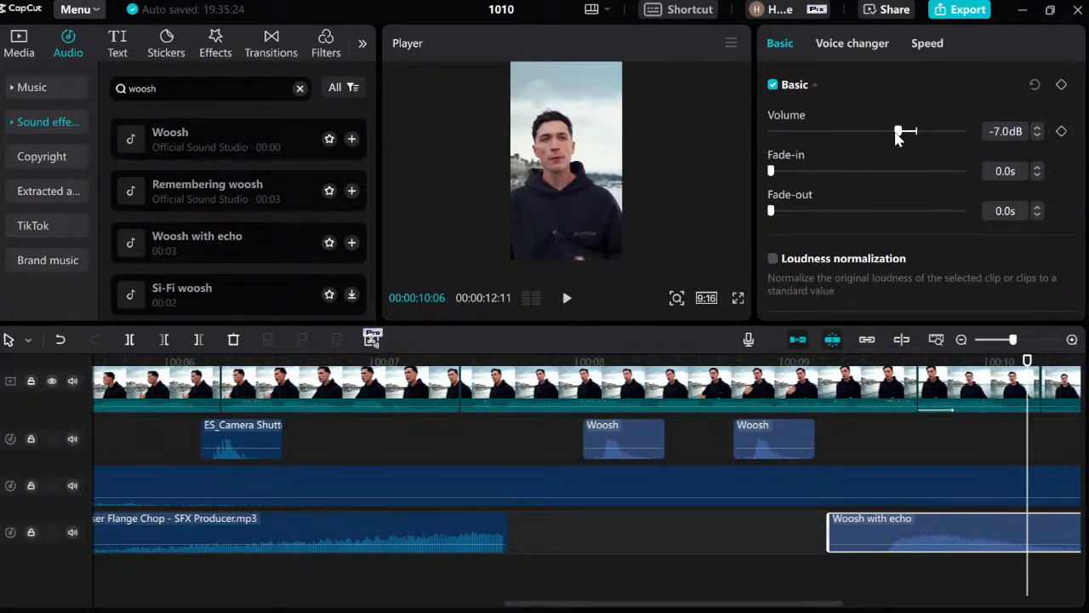
key("space")
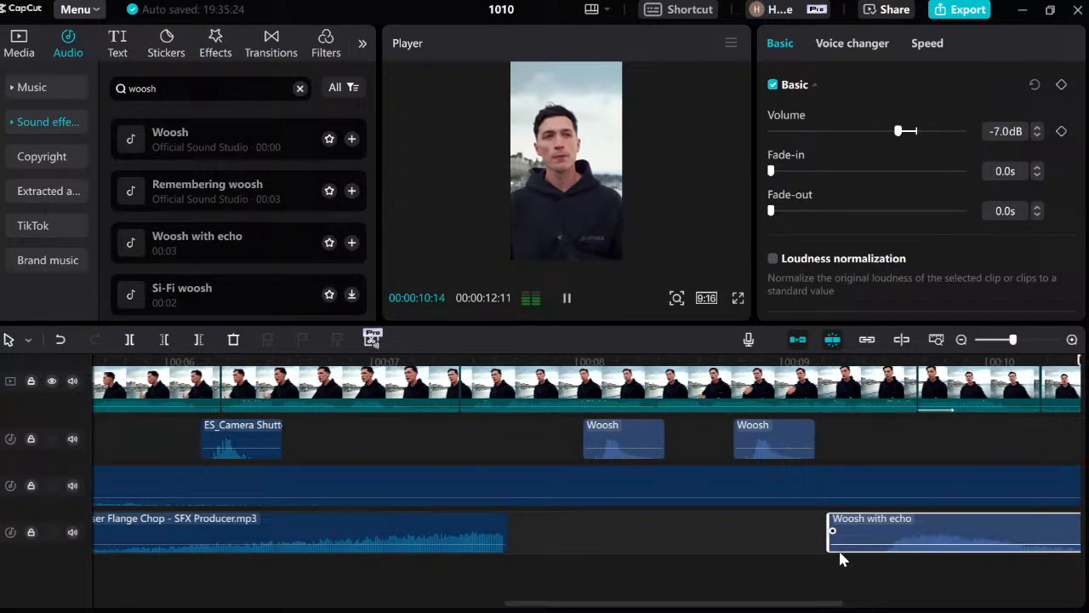
key("space")
left_click(235, 578)
key("space")
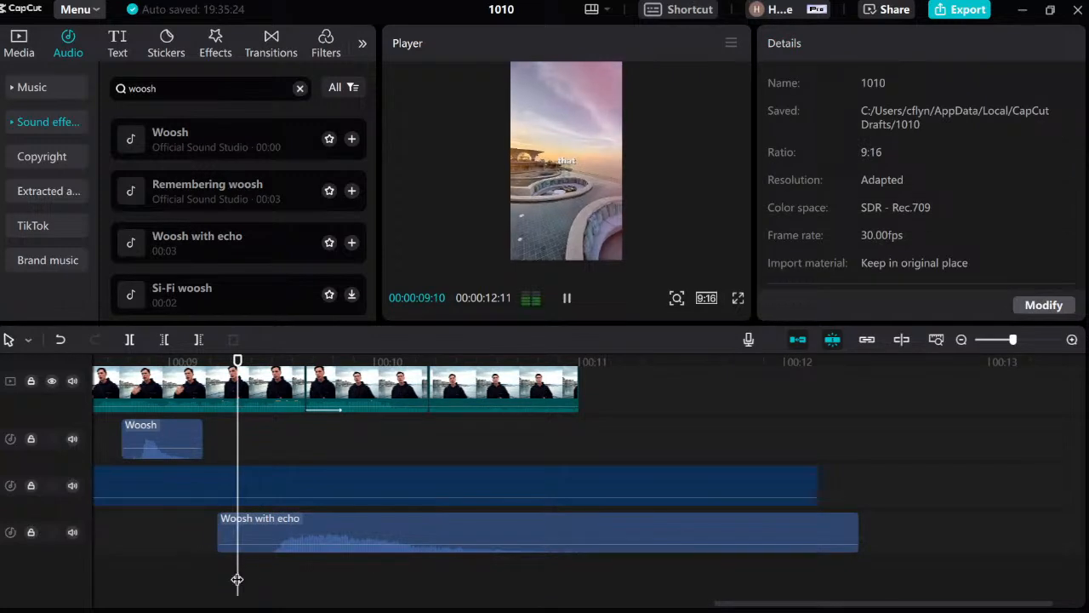
key("space")
left_click(207, 572)
key("space")
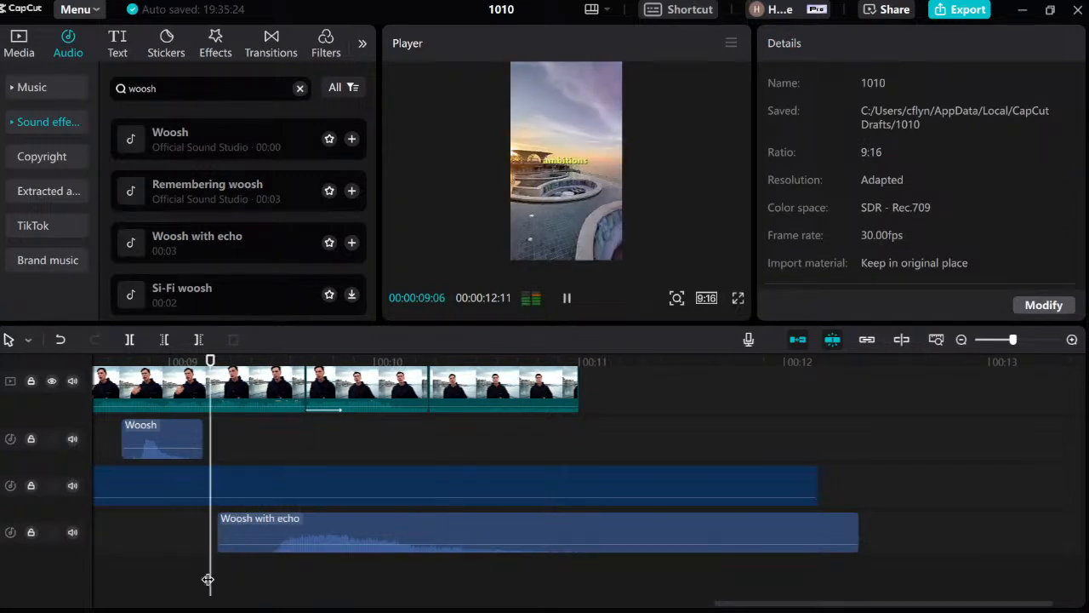
key("space")
Trim the ends of the ES_Swoosh 06 Short and Woosh with echo clips to the end of the video at 00:00:11:00.
left_click_drag(817, 482, 580, 459)
left_click(856, 529)
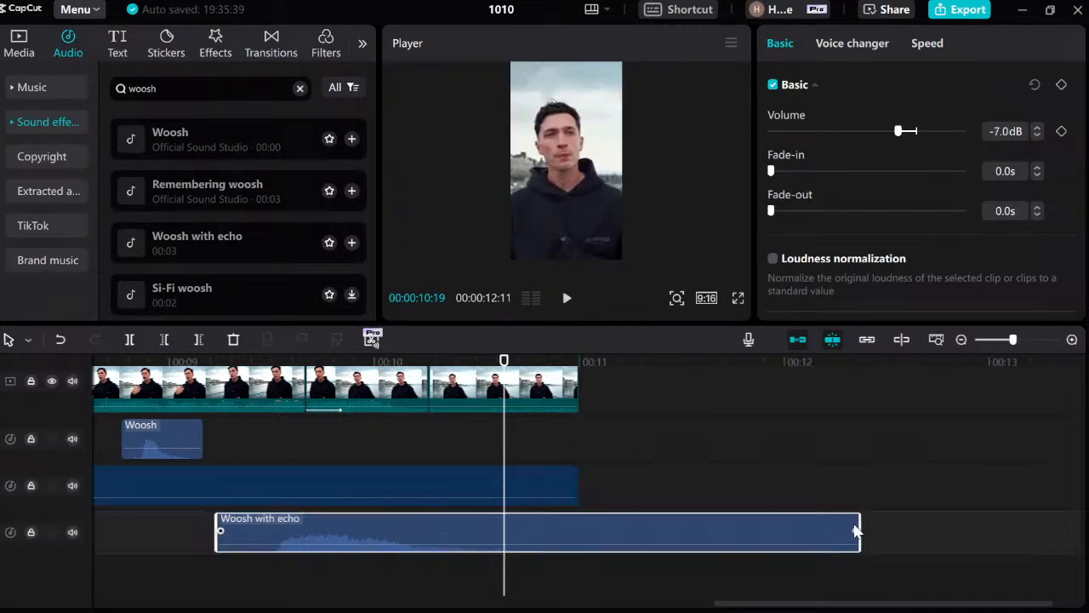
left_click_drag(856, 528, 578, 526)
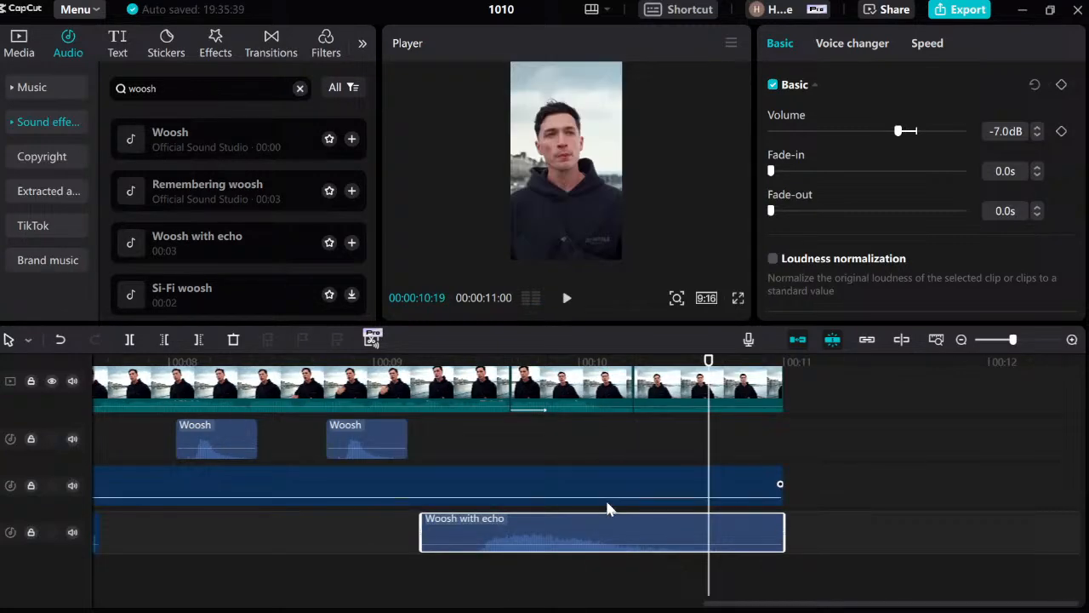
Review the timeline's caption and audio tracks, and play the video from the start to about 00:00:02:21.
scroll(758, 506, "up", 4)
scroll(775, 441, "up", 2)
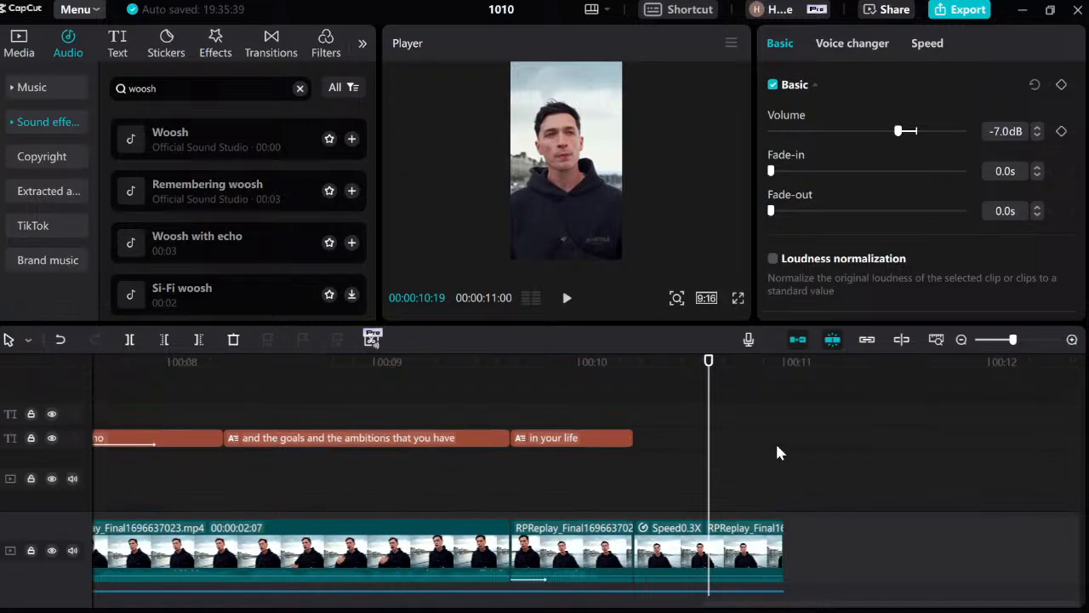
scroll(775, 440, "down", 2)
left_click(780, 393)
scroll(783, 426, "down", 3)
scroll(787, 466, "down", 1)
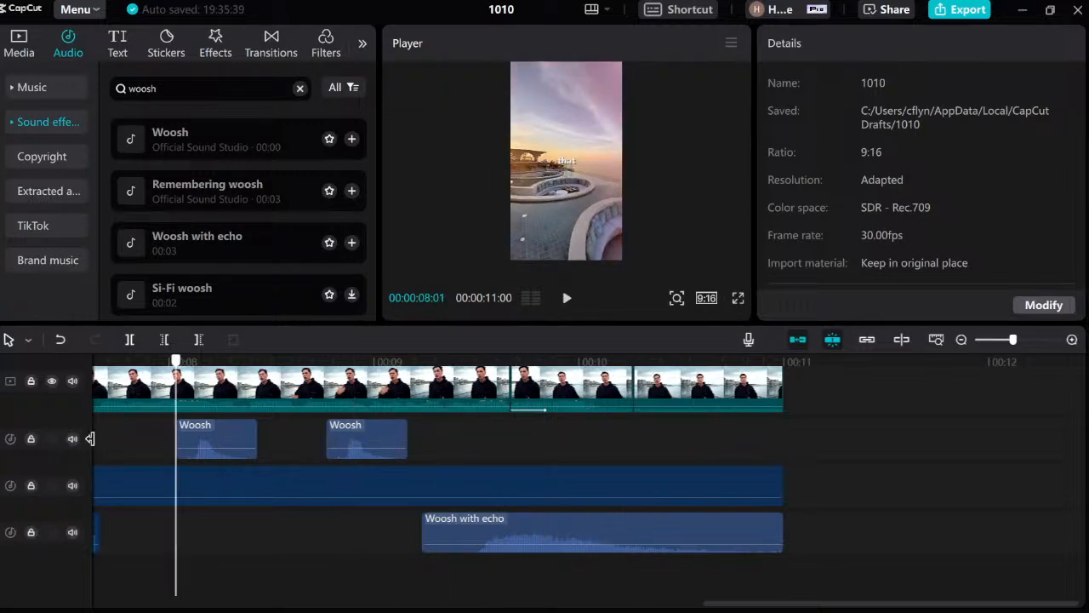
scroll(175, 438, "left", 6)
scroll(587, 476, "left", 3)
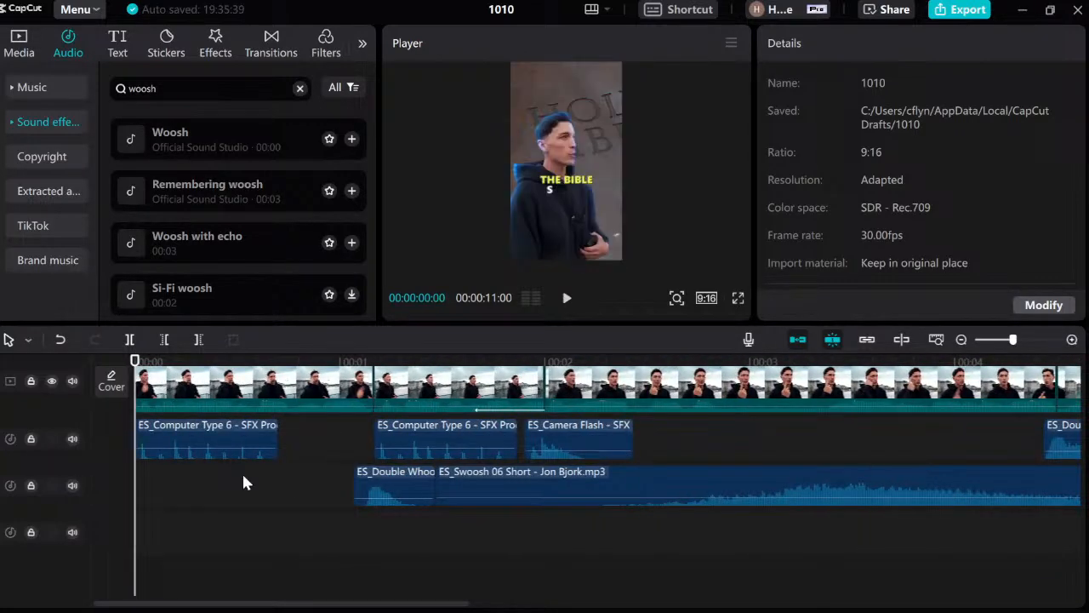
scroll(242, 482, "up", 5)
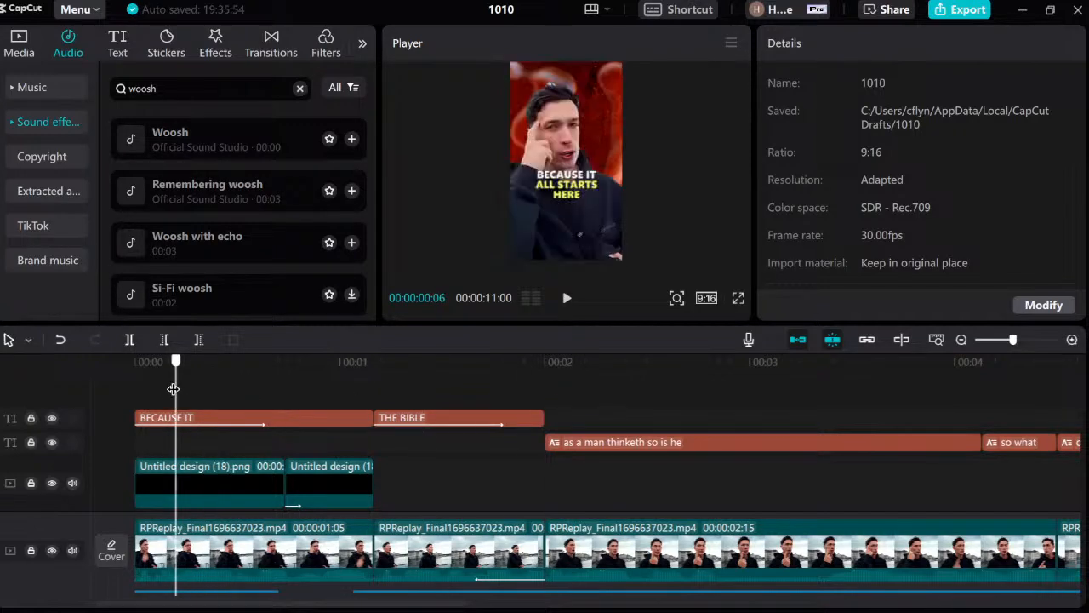
key("space")
key("space")
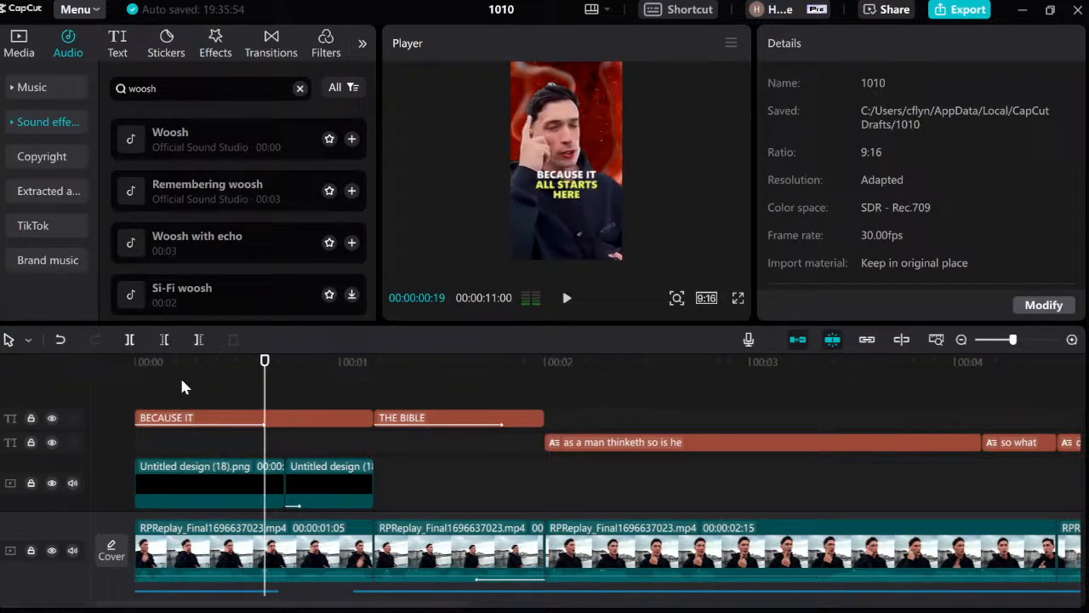
left_click(205, 377)
left_click(117, 374)
key("space")
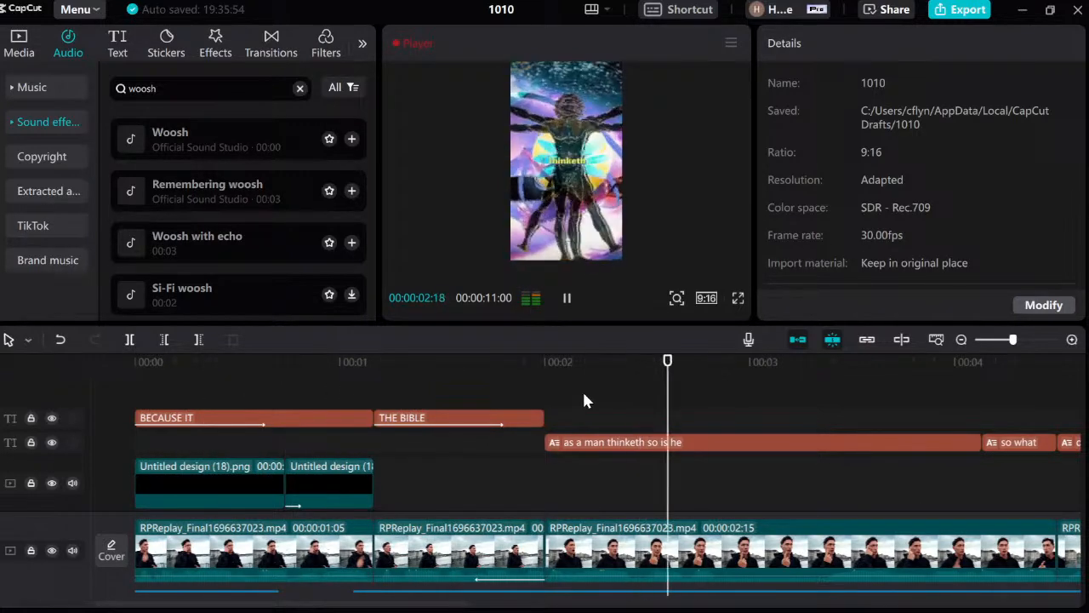
left_click(685, 391)
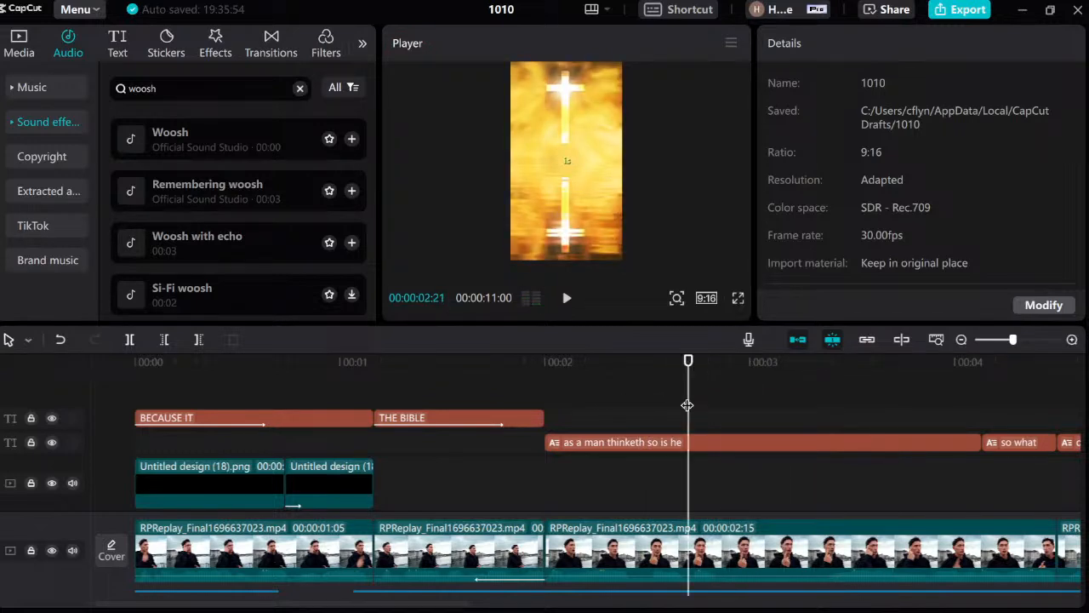
Scrub through the opening from the first caption to about 00:00:03:00 to examine the captions and background visuals.
left_click(182, 404)
left_click(136, 407)
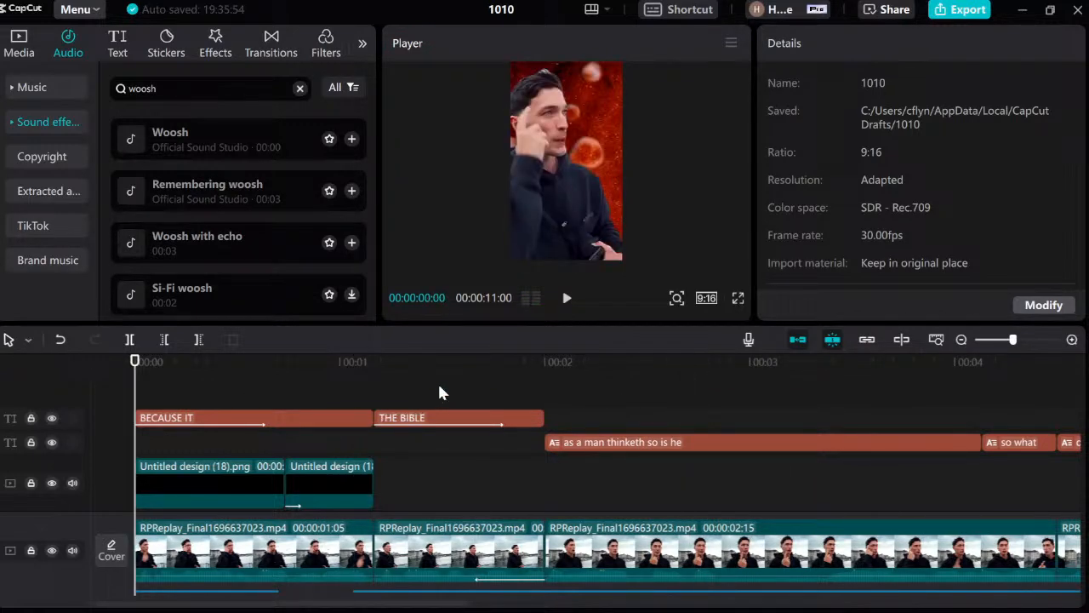
left_click_drag(526, 380, 503, 380)
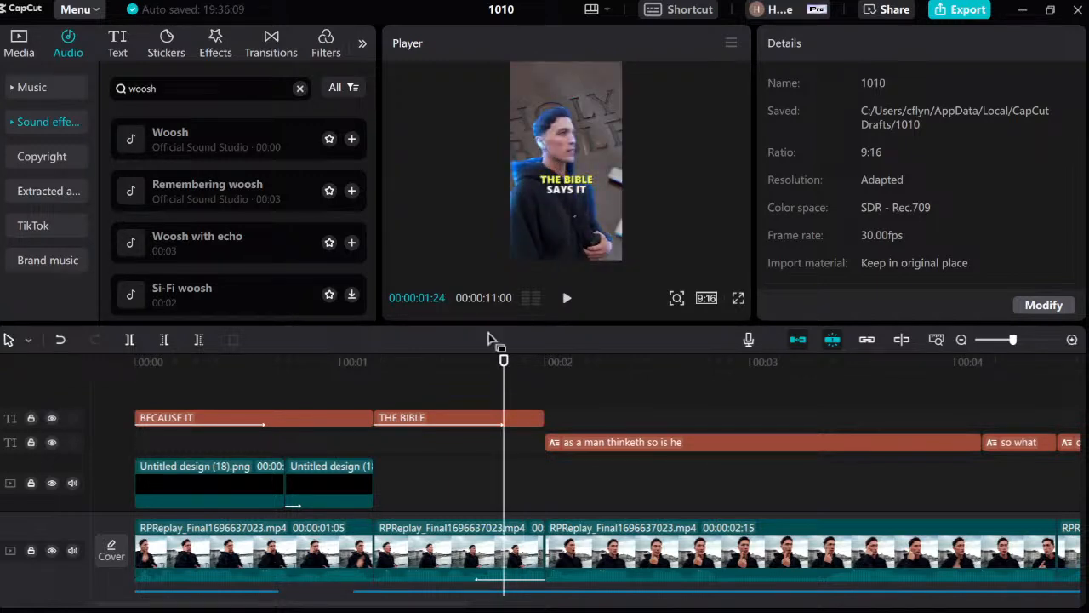
left_click_drag(498, 383, 476, 382)
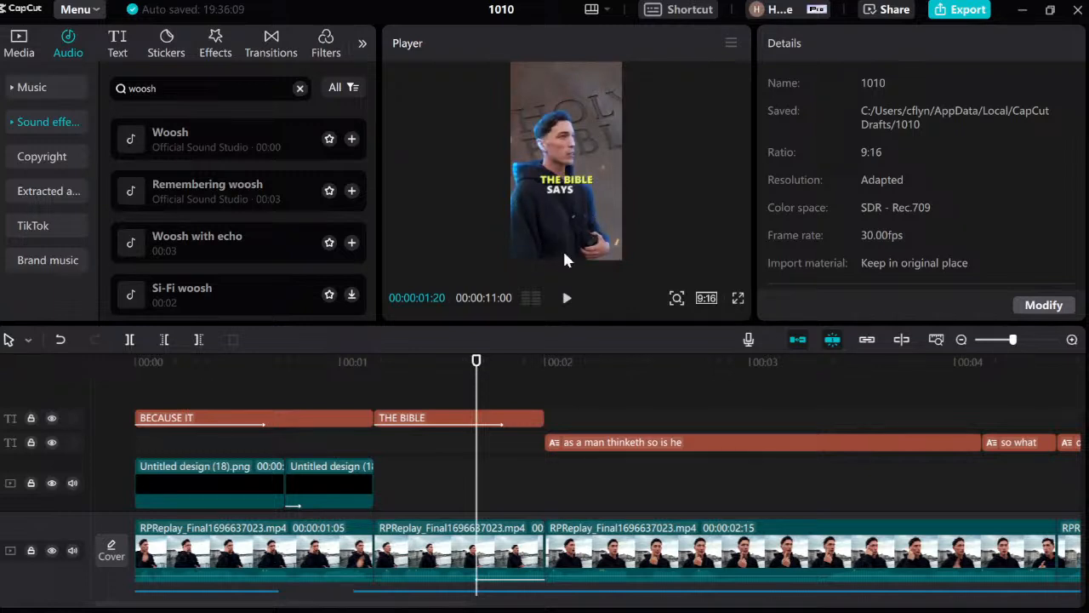
left_click_drag(257, 388, 749, 394)
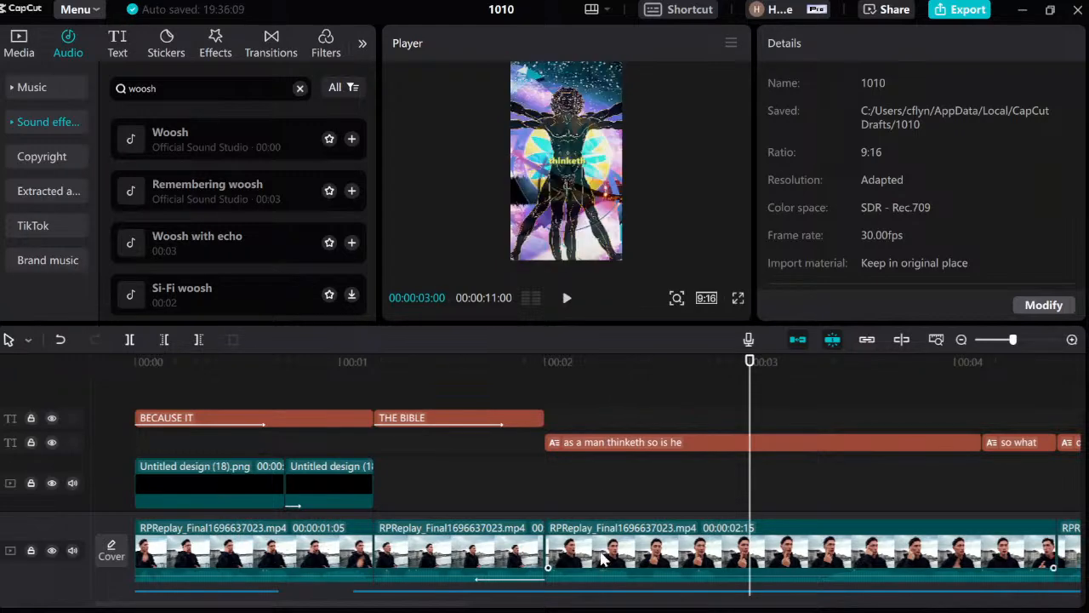
Find Particle Dispersion among the trending body effects, apply it to the last video clip and preview it.
left_click(962, 339)
left_click_drag(545, 400, 679, 397)
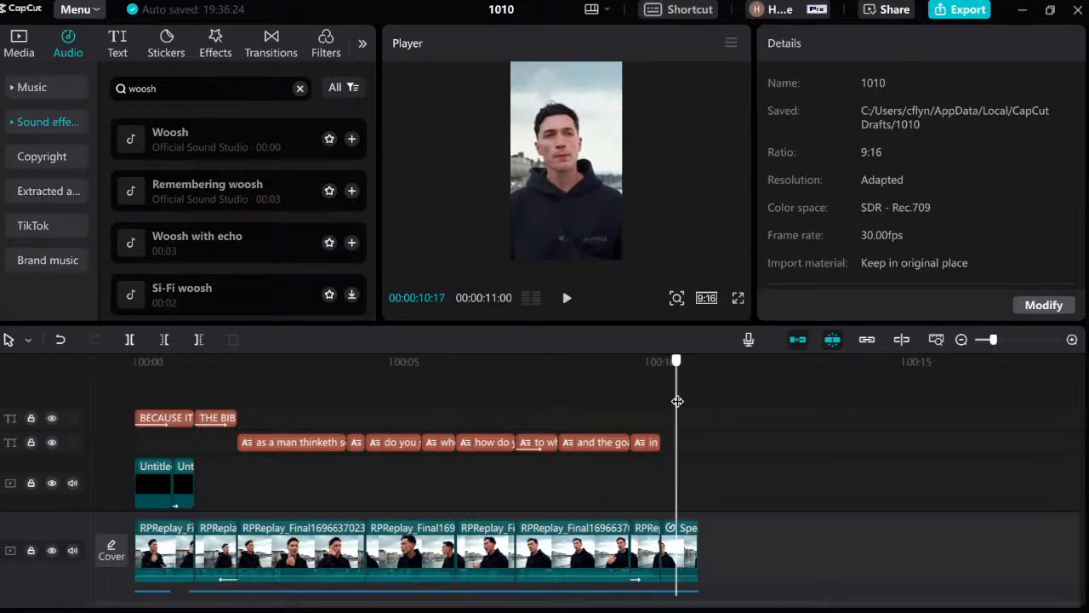
scroll(690, 480, "down", 4)
scroll(678, 544, "down", 4)
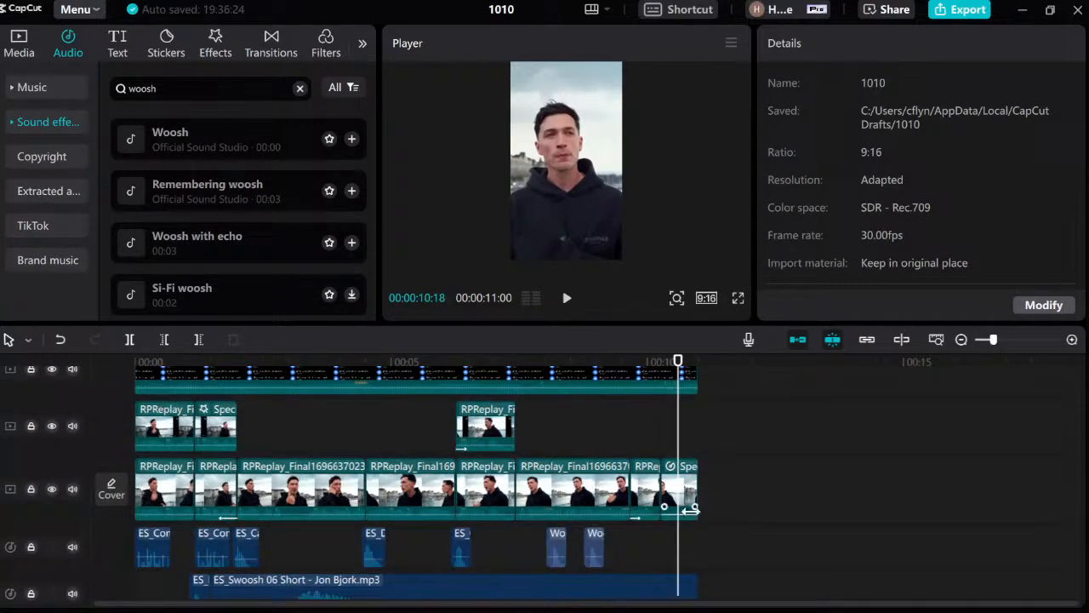
left_click(220, 49)
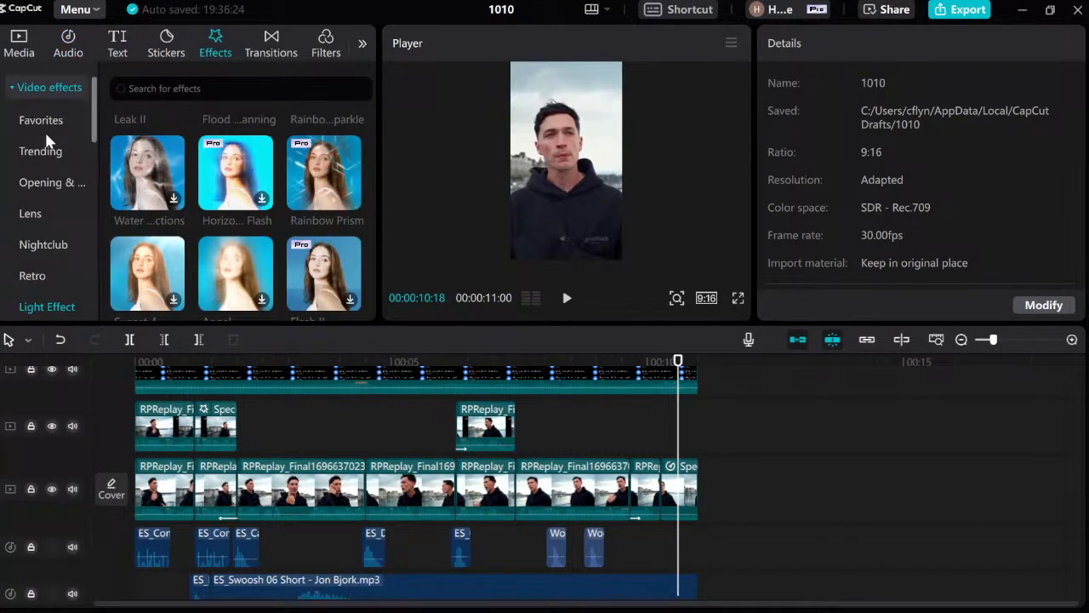
left_click(17, 88)
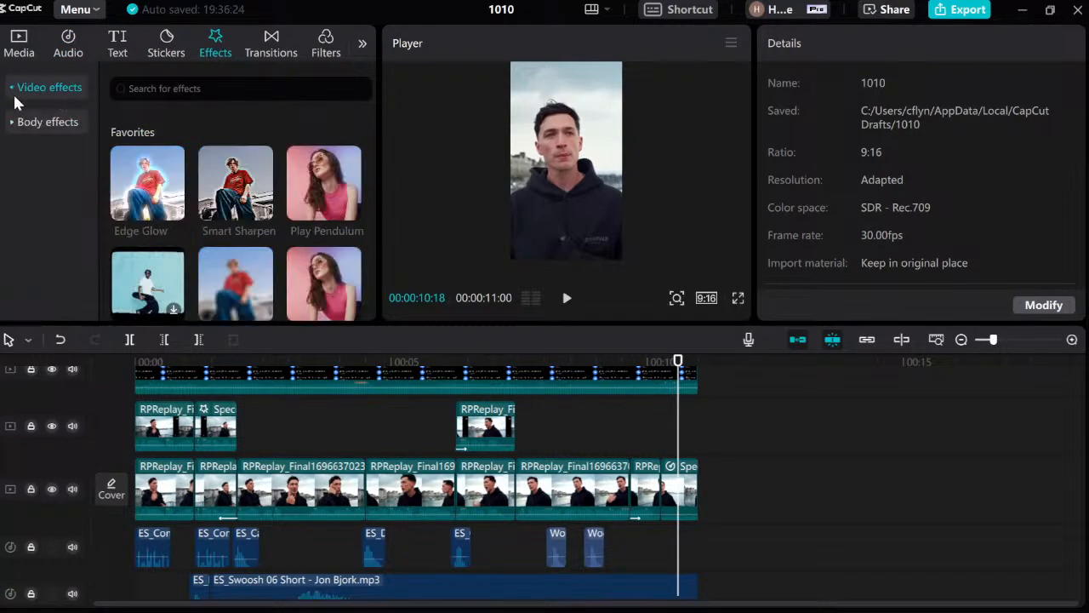
left_click(43, 122)
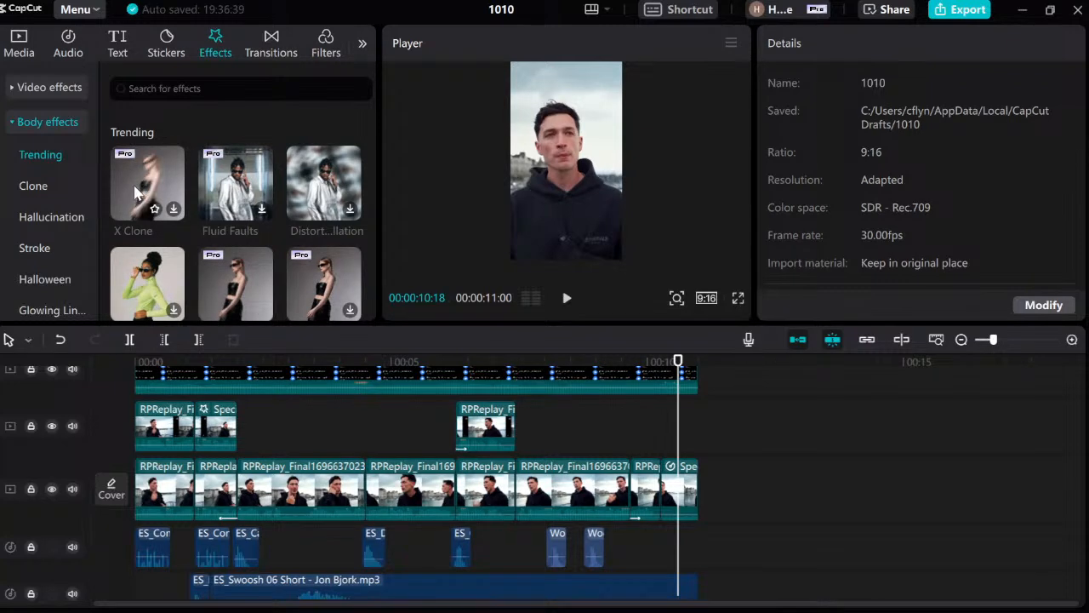
scroll(136, 194, "down", 1)
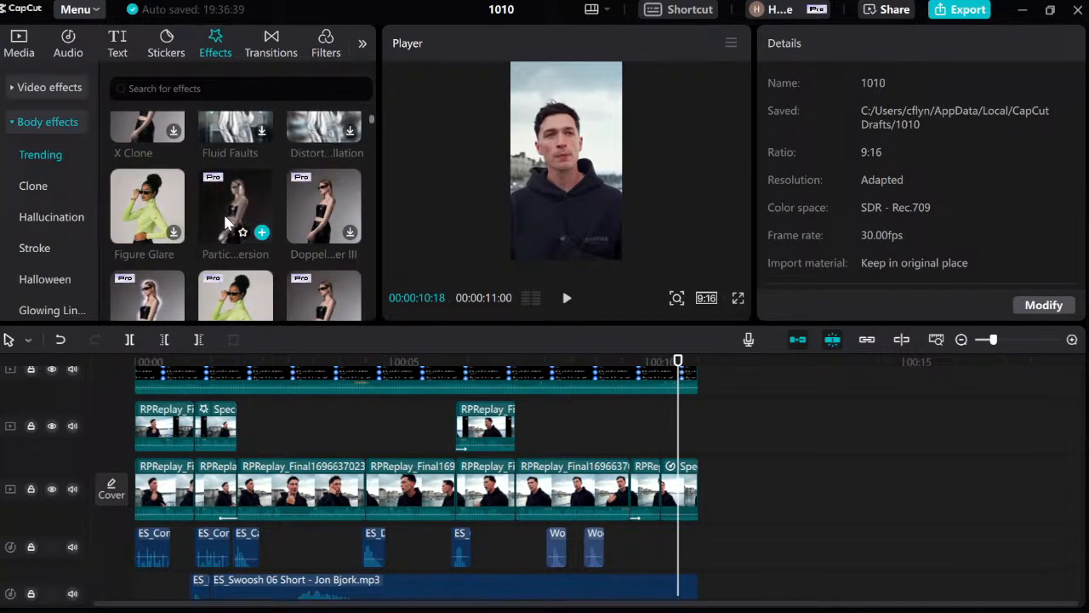
left_click_drag(235, 209, 664, 489)
left_click(663, 449)
key("space")
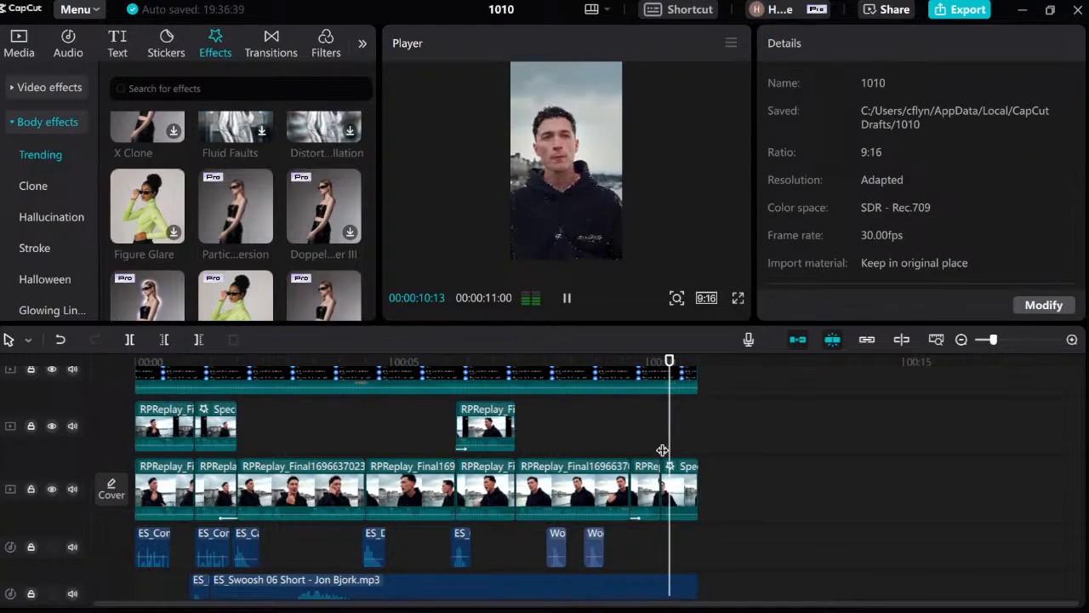
Set the speed of the last clip's Particle Dispersion effect to 100 and replay the clip to check it.
left_click(682, 487)
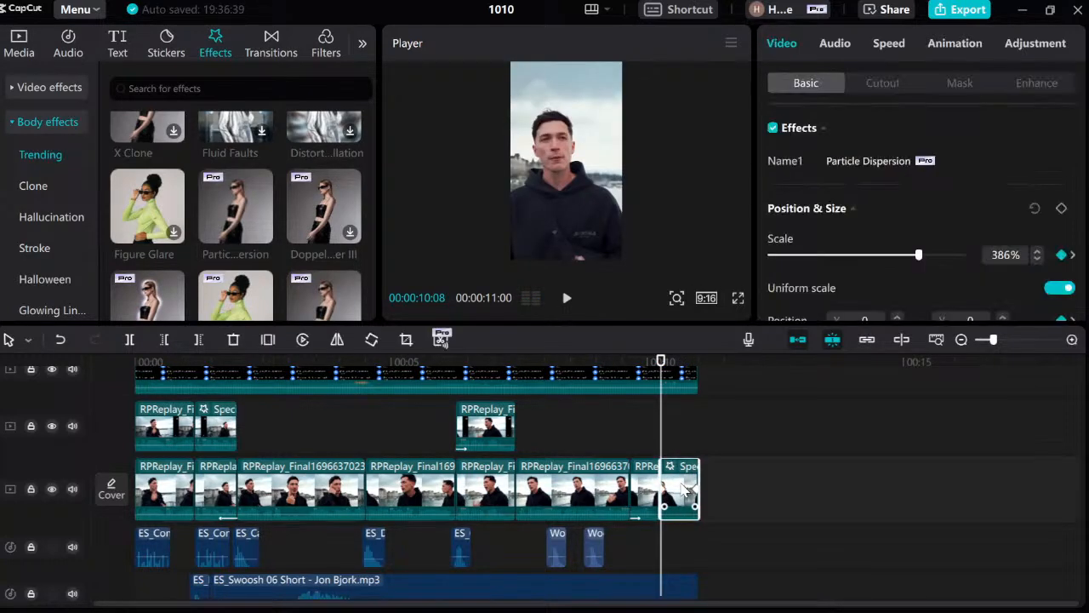
left_click(672, 473)
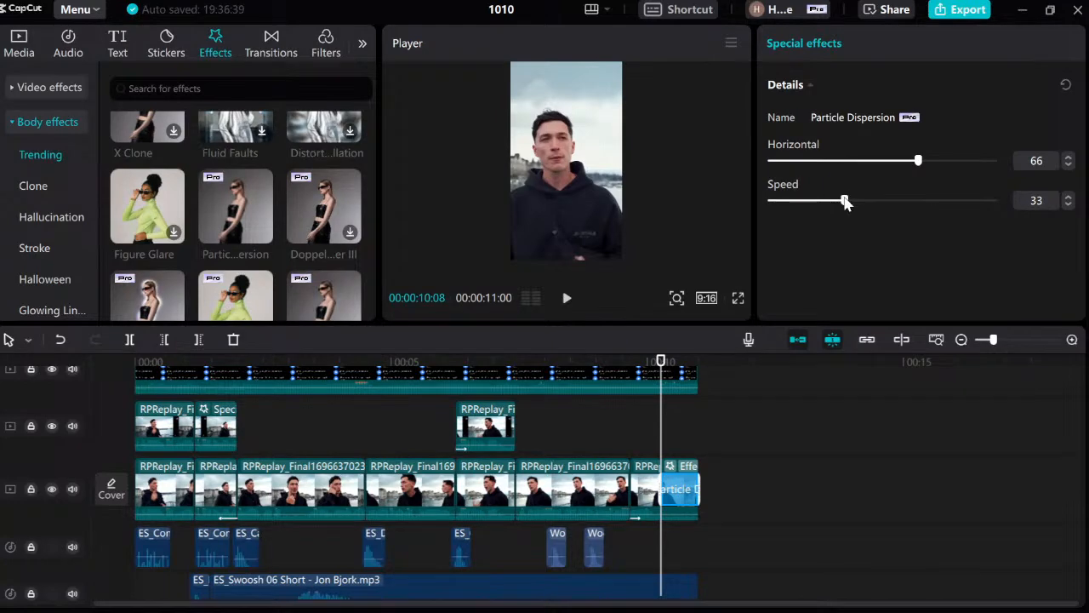
key("space")
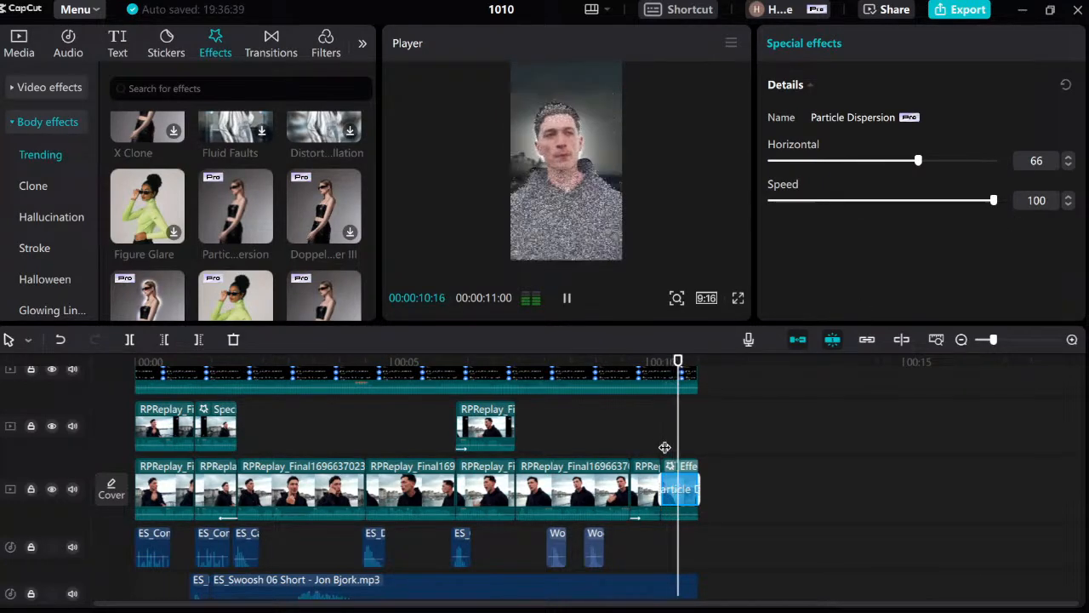
left_click(664, 446)
key("space")
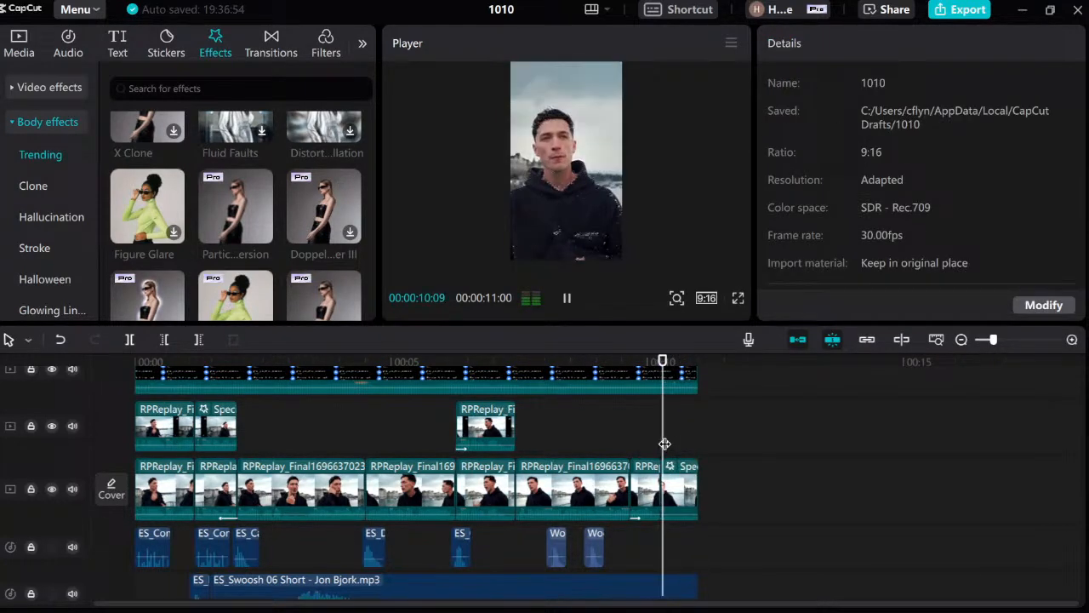
left_click(674, 468)
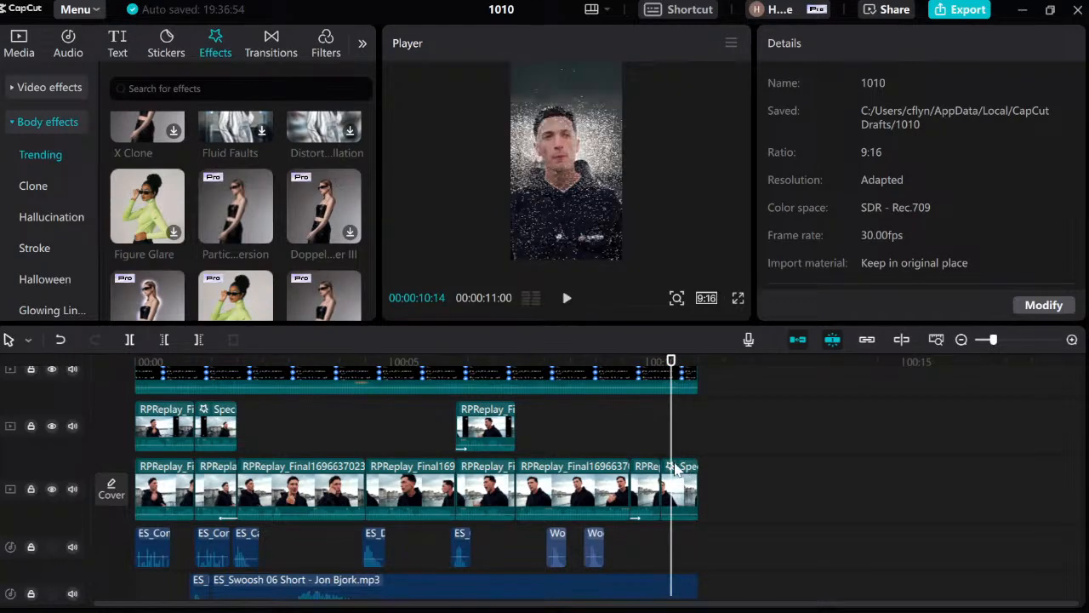
Set the horizontal value of the last clip's Particle Dispersion effect to 0 and replay the clip.
left_click_drag(919, 161, 797, 165)
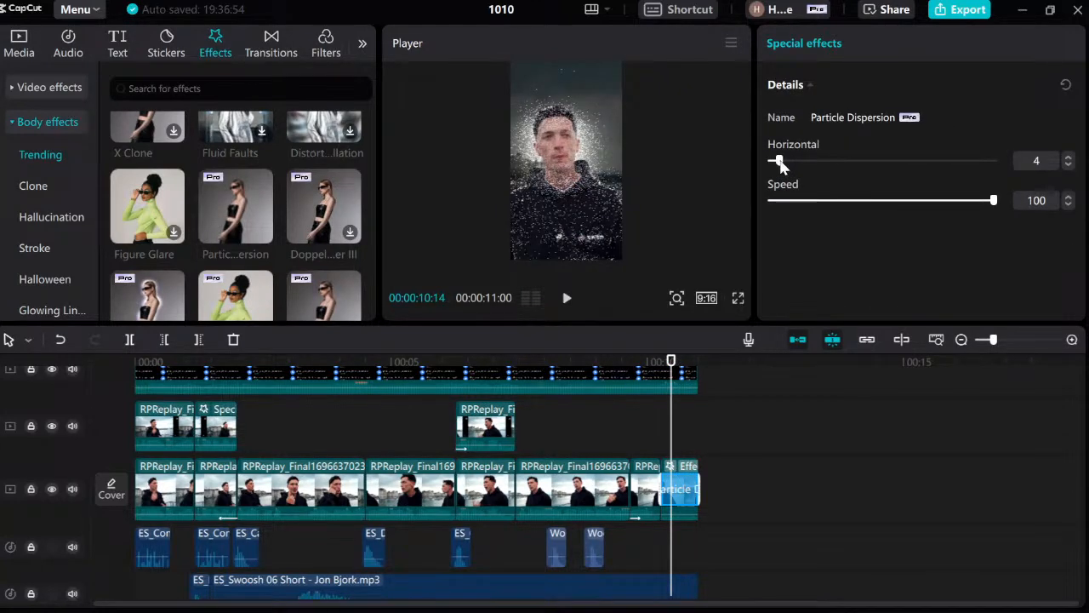
left_click(660, 445)
key("space")
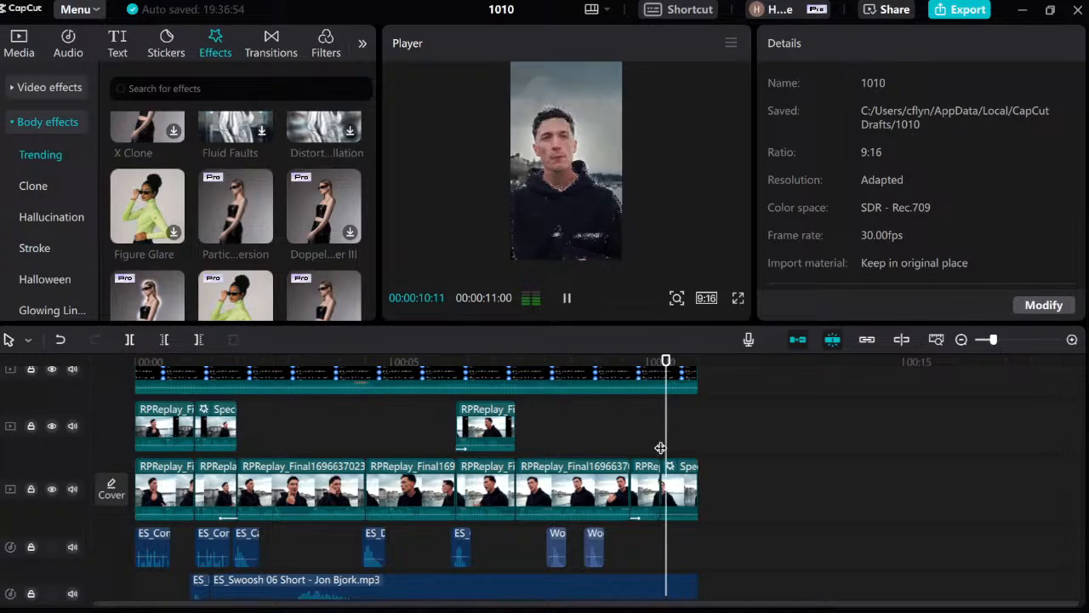
Remove the Particle Dispersion effect from the last video clip.
left_click(676, 469)
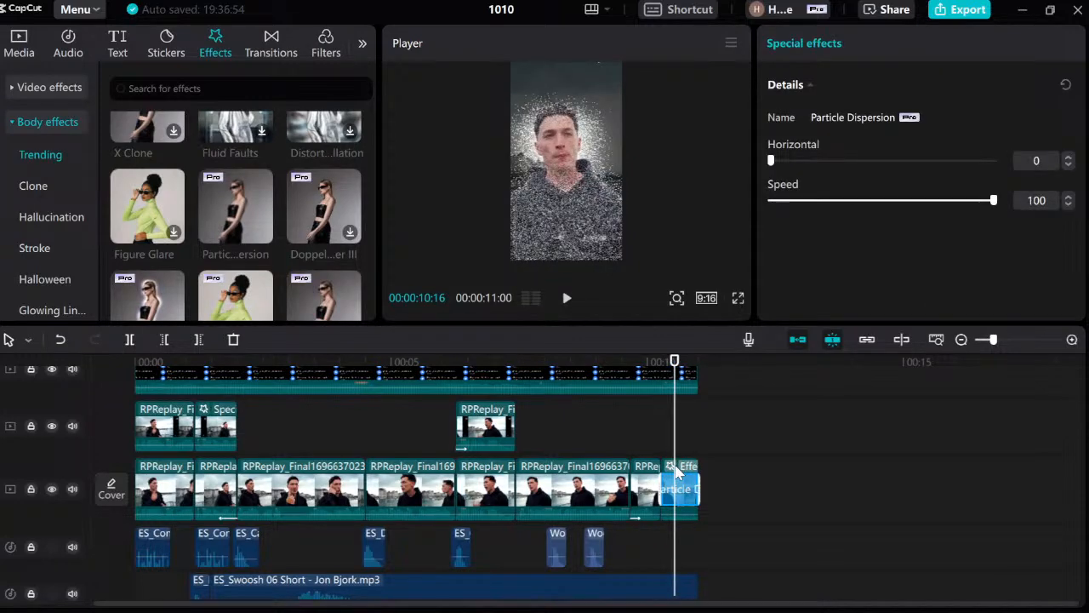
key("Delete")
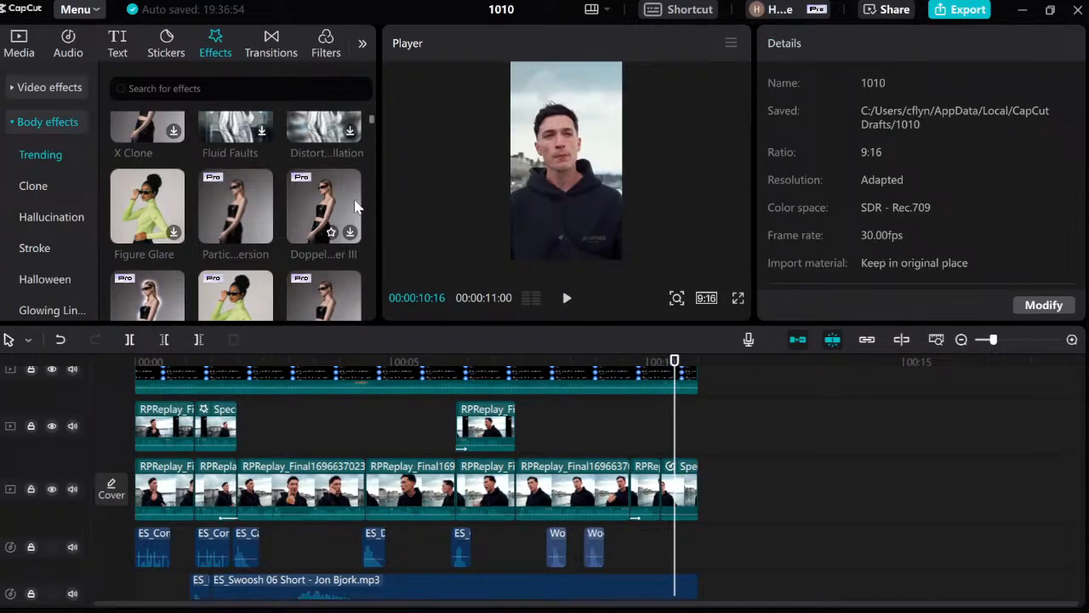
Find Light dissolving I among the trending body effects and try it on the last video clip.
scroll(313, 194, "down", 2)
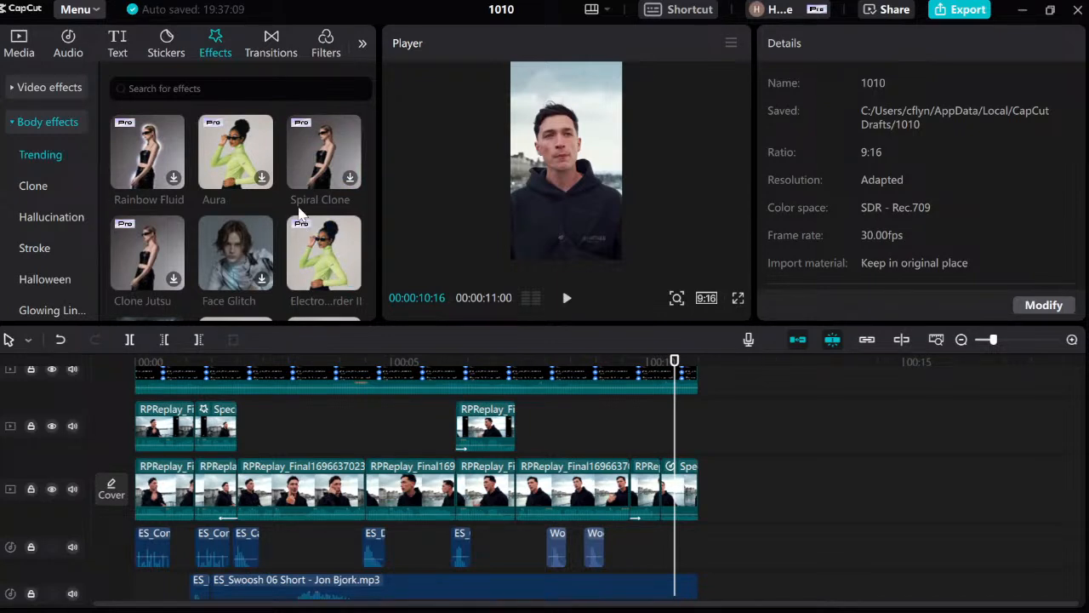
scroll(300, 212, "down", 3)
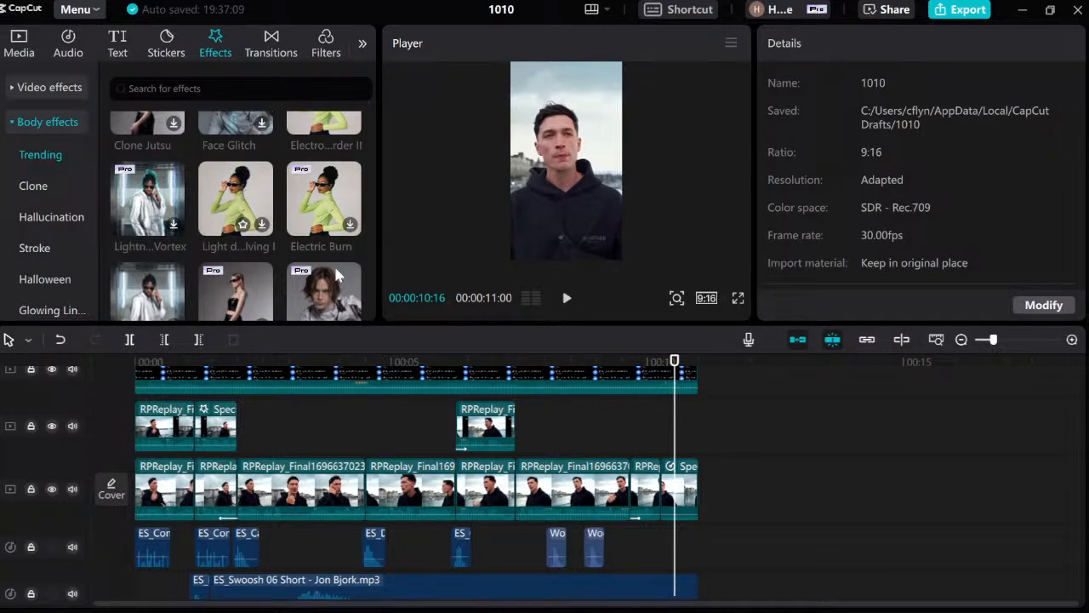
left_click_drag(236, 199, 672, 491)
left_click(660, 447)
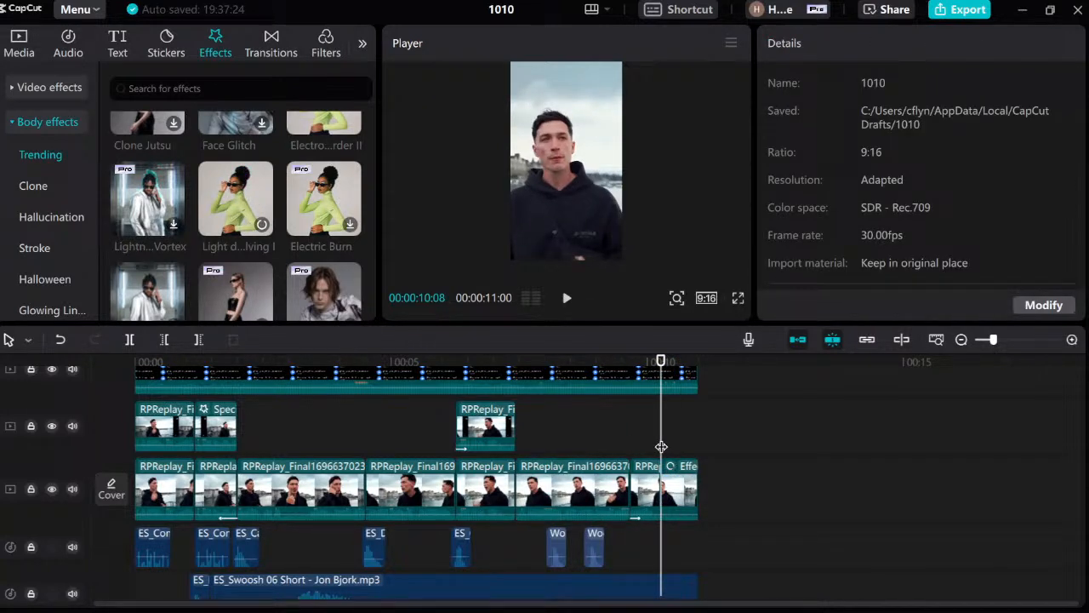
key("space")
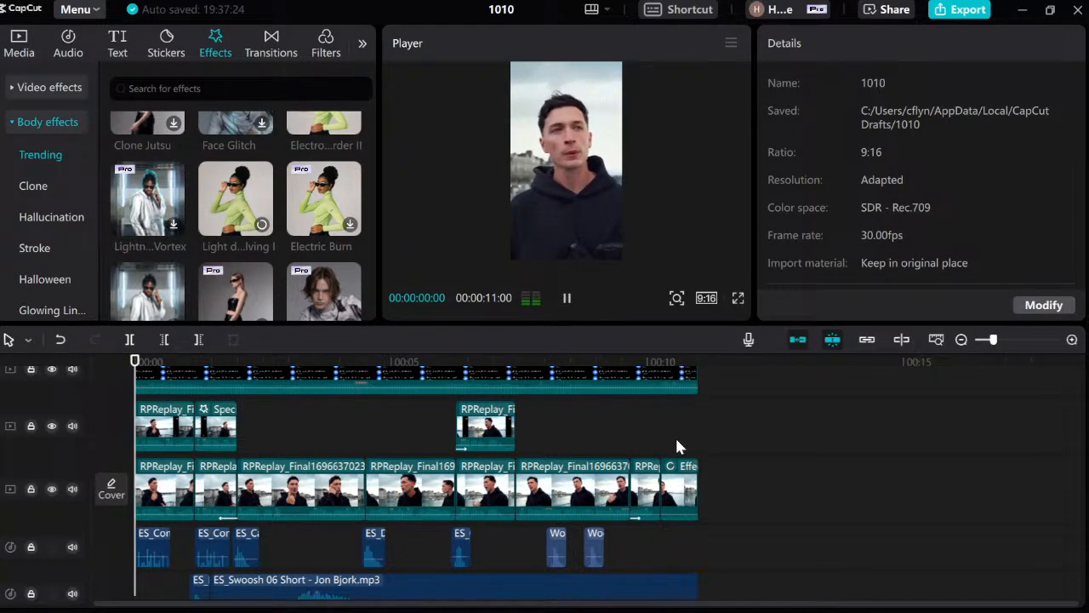
Scrub and replay the last clip to examine the Light dissolving I effect, and open the effect's settings.
left_click(675, 435)
left_click_drag(675, 448, 661, 448)
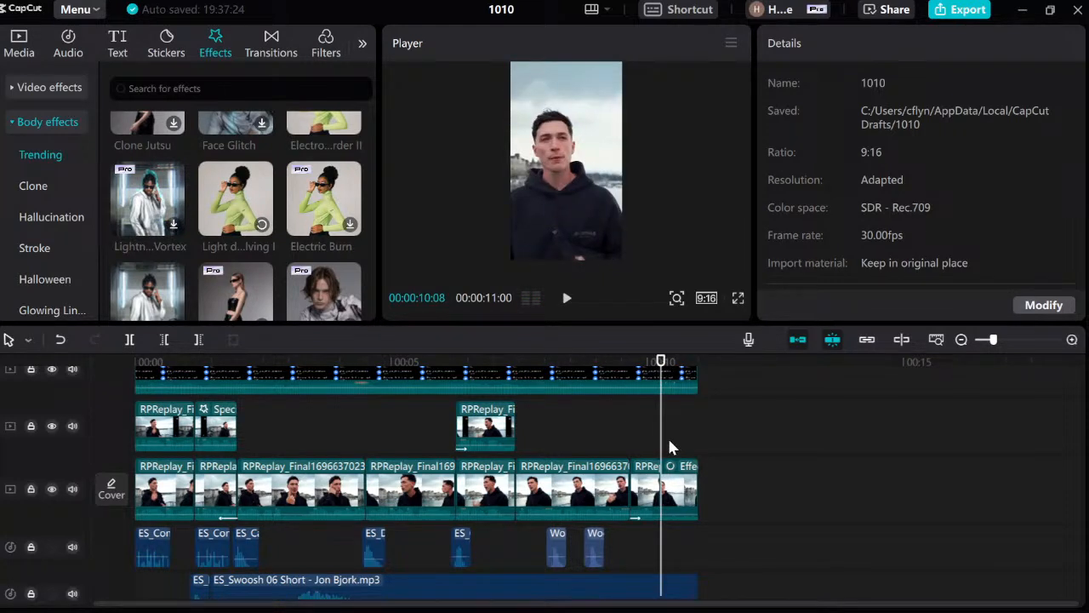
left_click(669, 441)
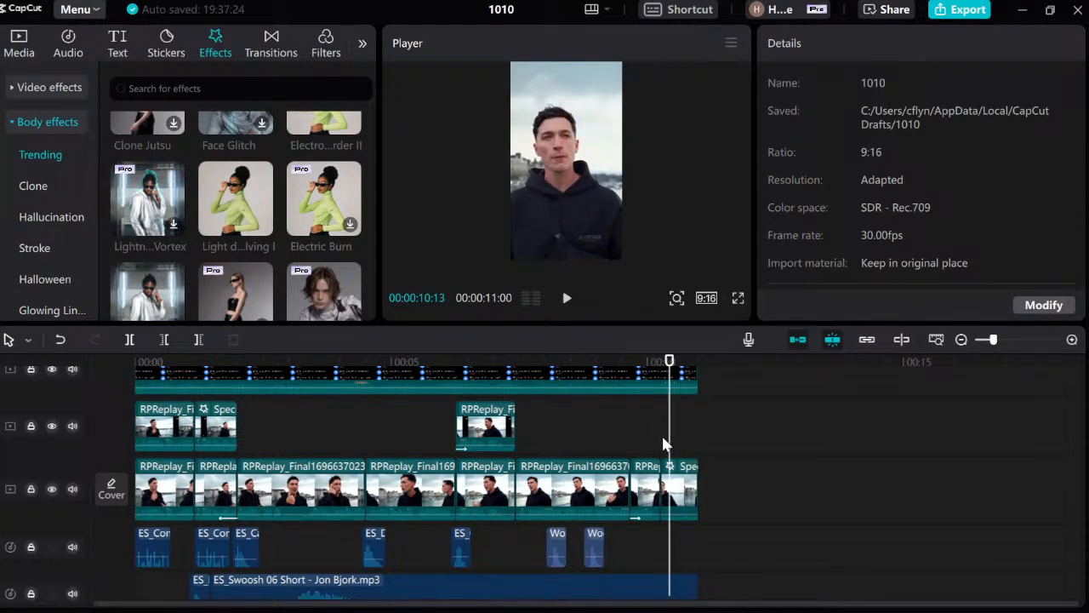
left_click(662, 444)
key("space")
key("space")
left_click(673, 441)
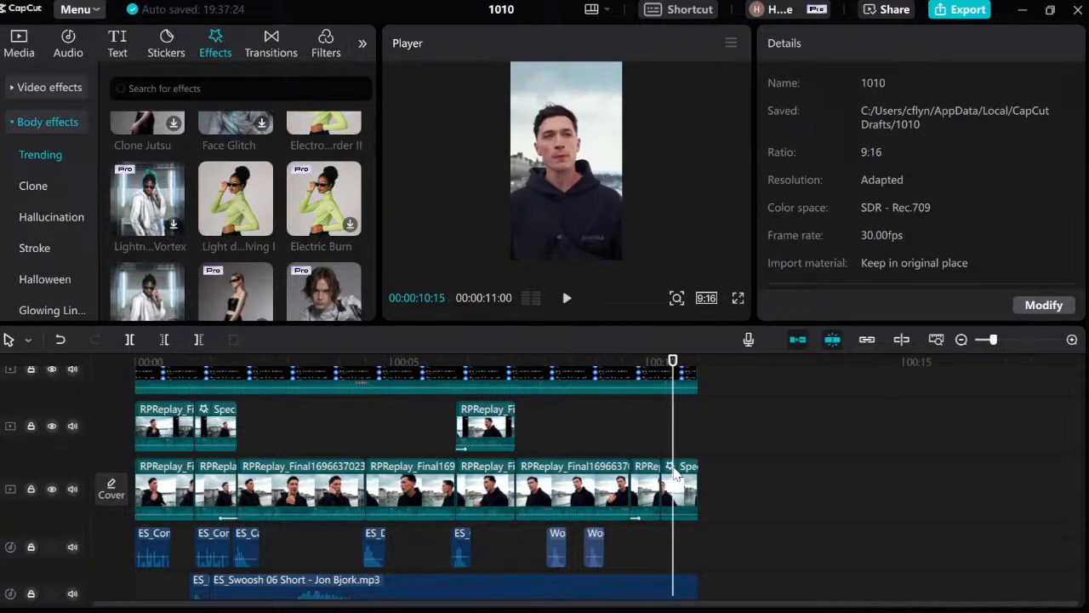
left_click(675, 473)
key("space")
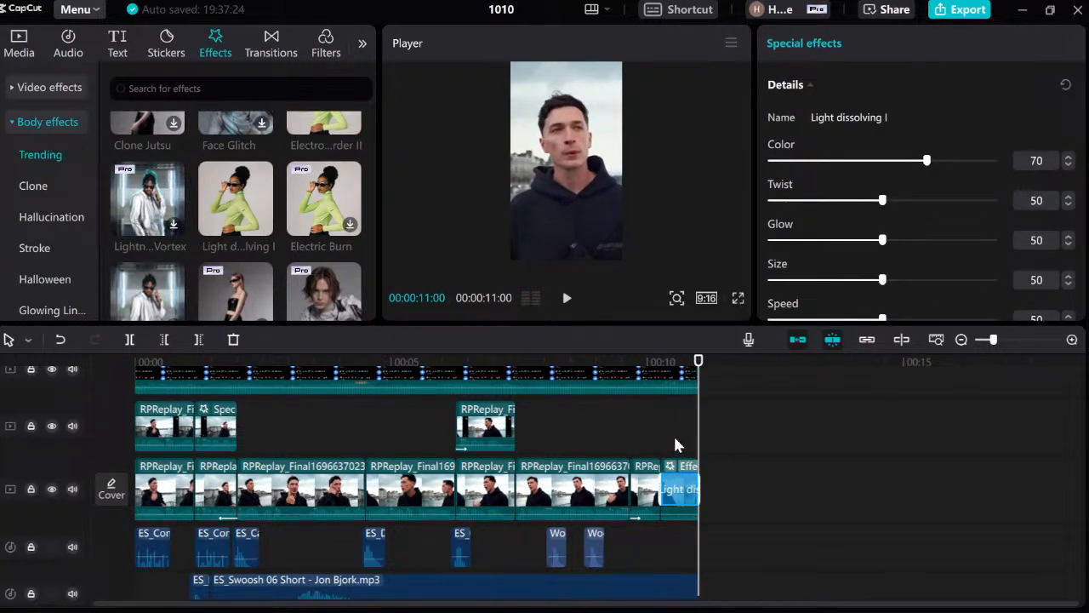
Remove the Light dissolving I effect from the last video clip.
left_click(675, 444)
left_click(680, 473)
key("Delete")
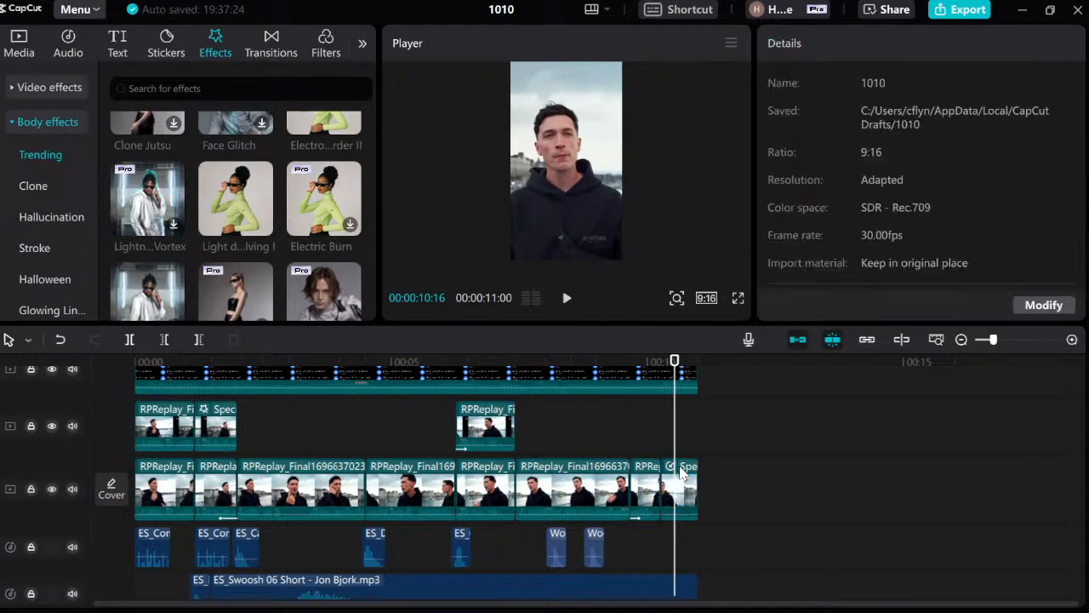
Find Luminous Doppelganger among the trending body effects, apply it to the last video clip and preview it.
scroll(366, 243, "down", 3)
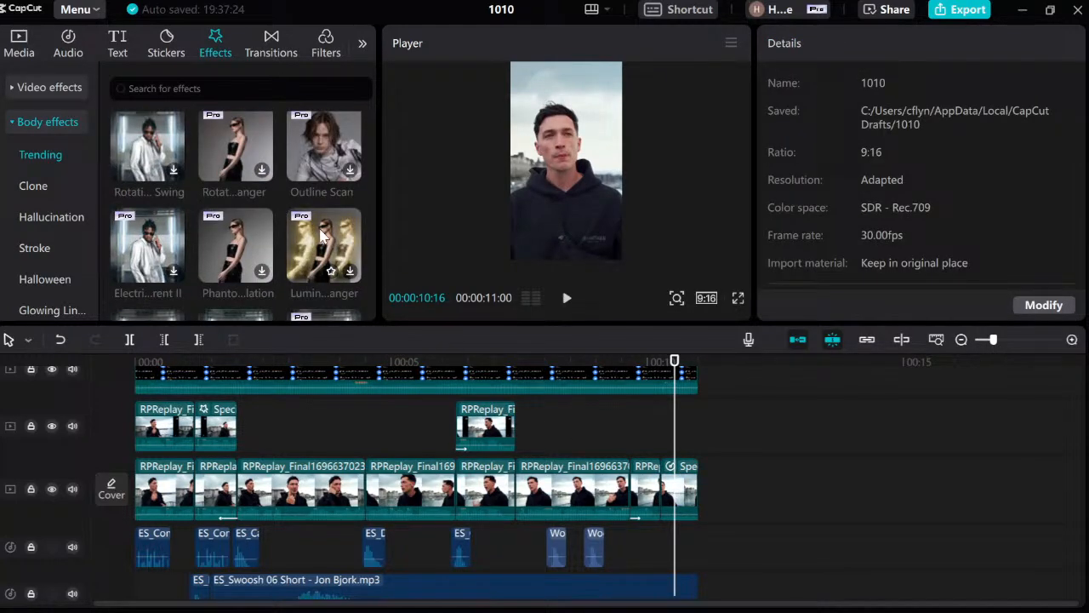
left_click_drag(323, 237, 681, 489)
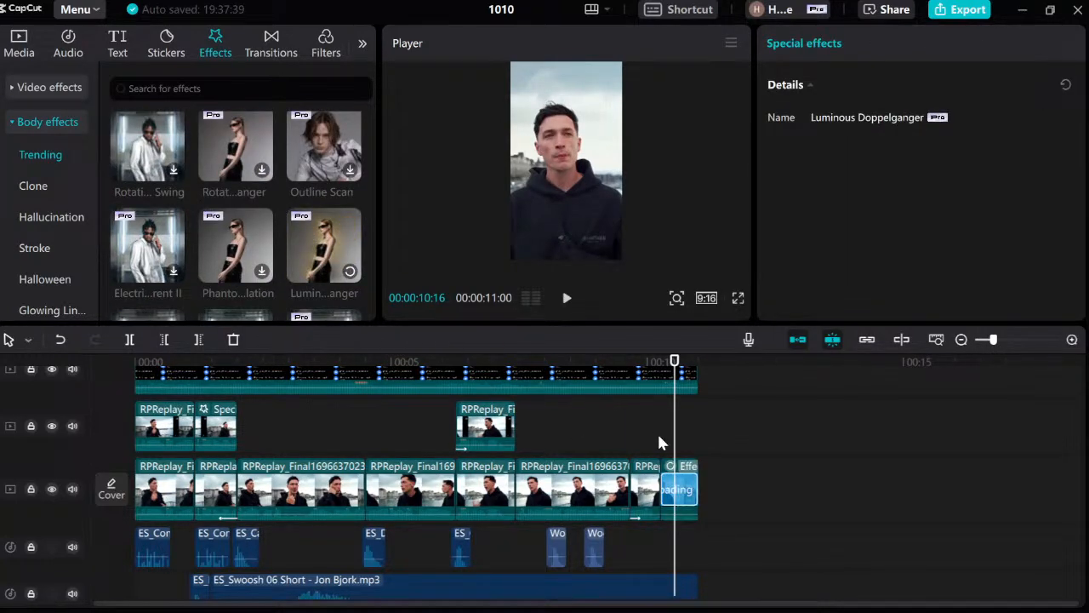
left_click(659, 443)
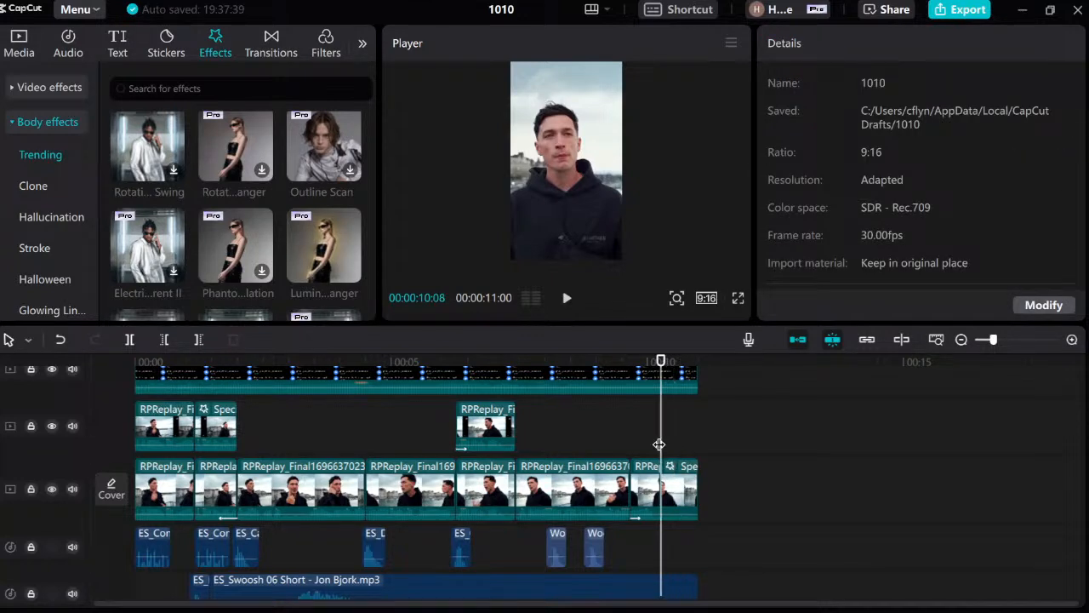
key("space")
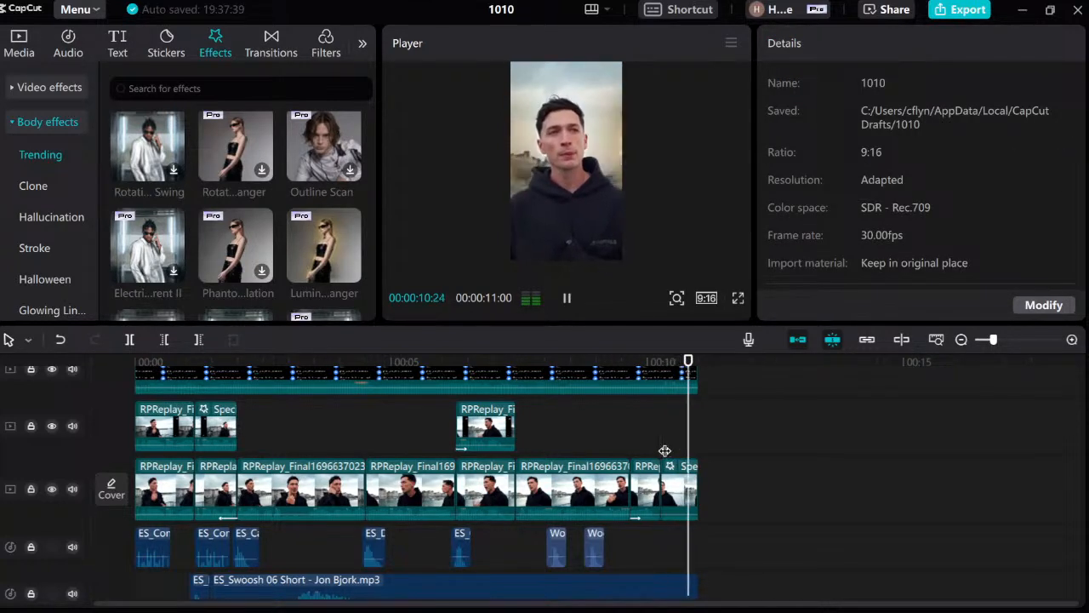
Review the Luminous Doppelganger effect's settings and replay the last clip from its start.
left_click(665, 487)
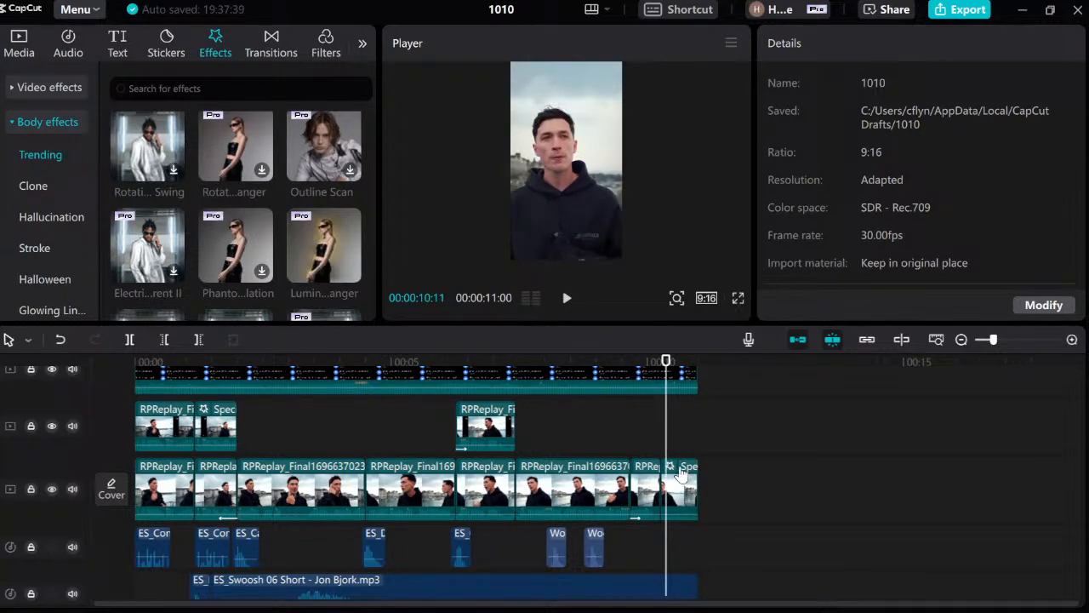
scroll(887, 298, "down", 1)
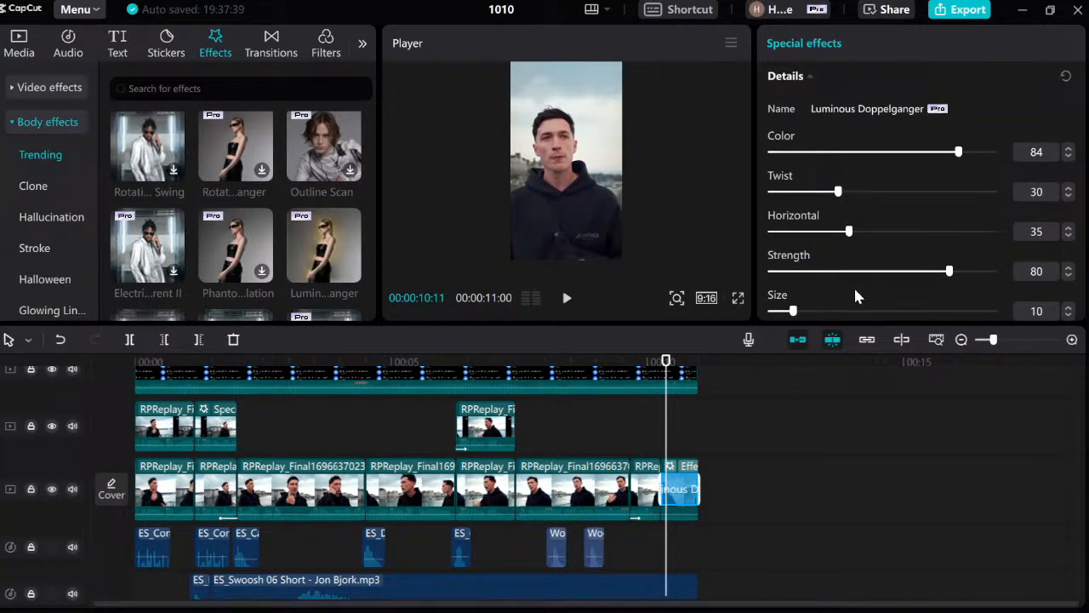
key("space")
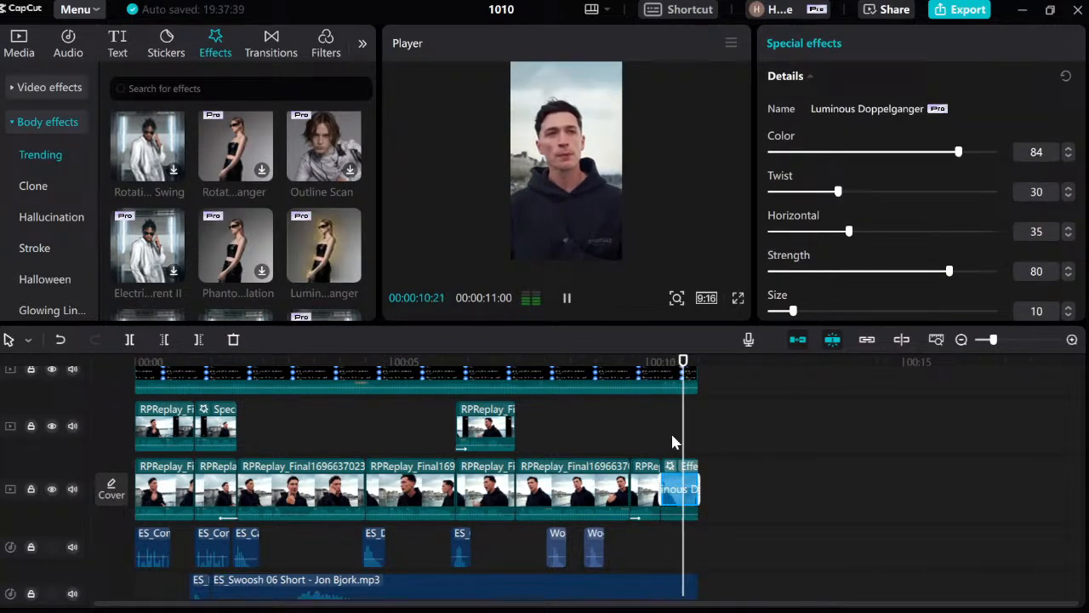
key("space")
left_click(671, 431)
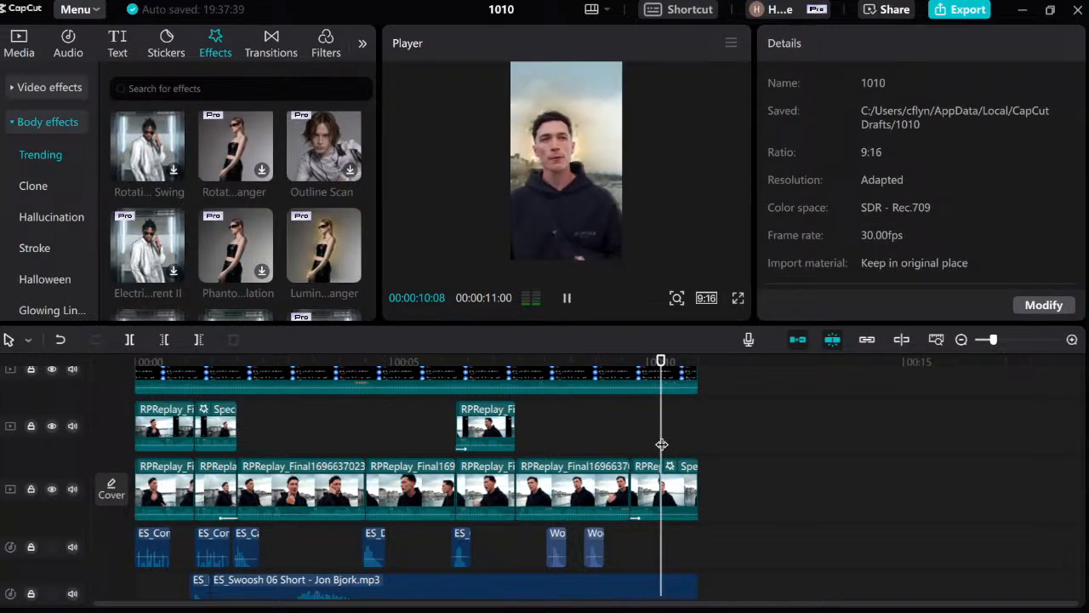
key("space")
Replay the video's ending several times to examine how Luminous Doppelganger looks from the cut into the last clip.
left_click(625, 432)
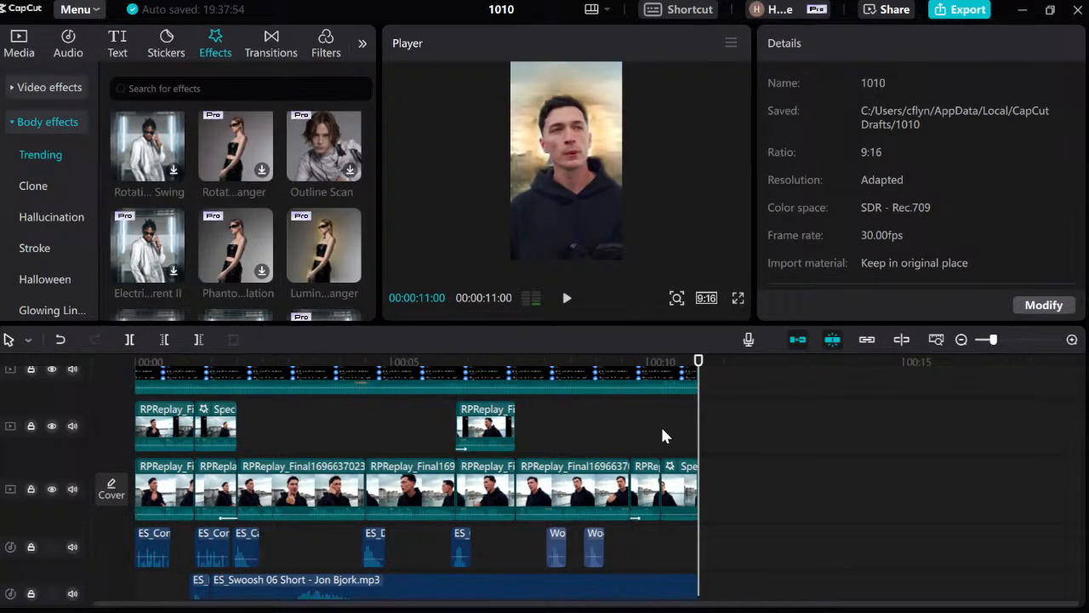
left_click(652, 439)
key("space")
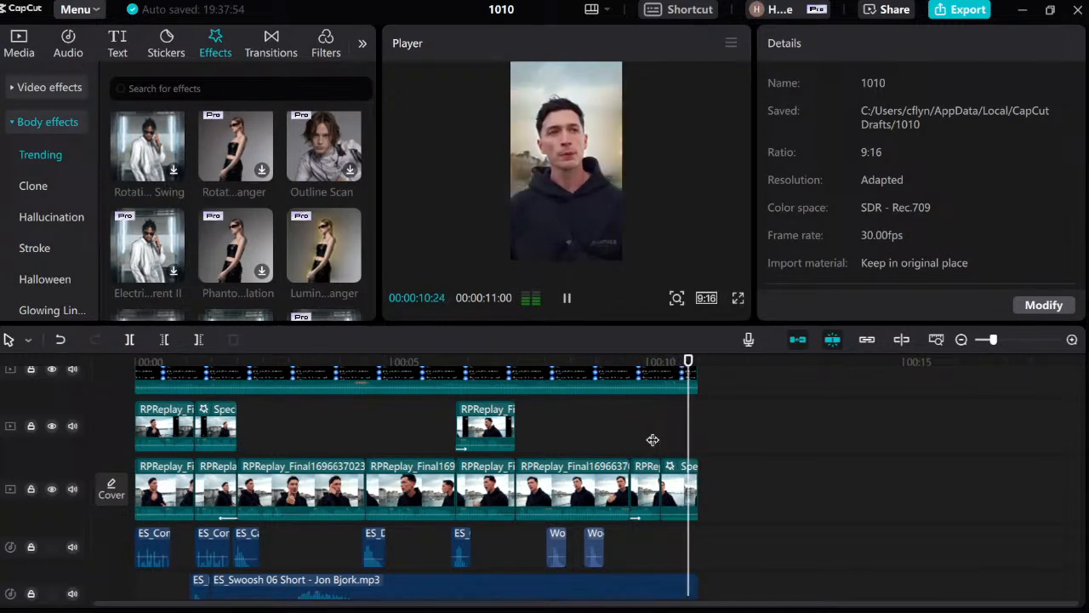
left_click(658, 440)
key("space")
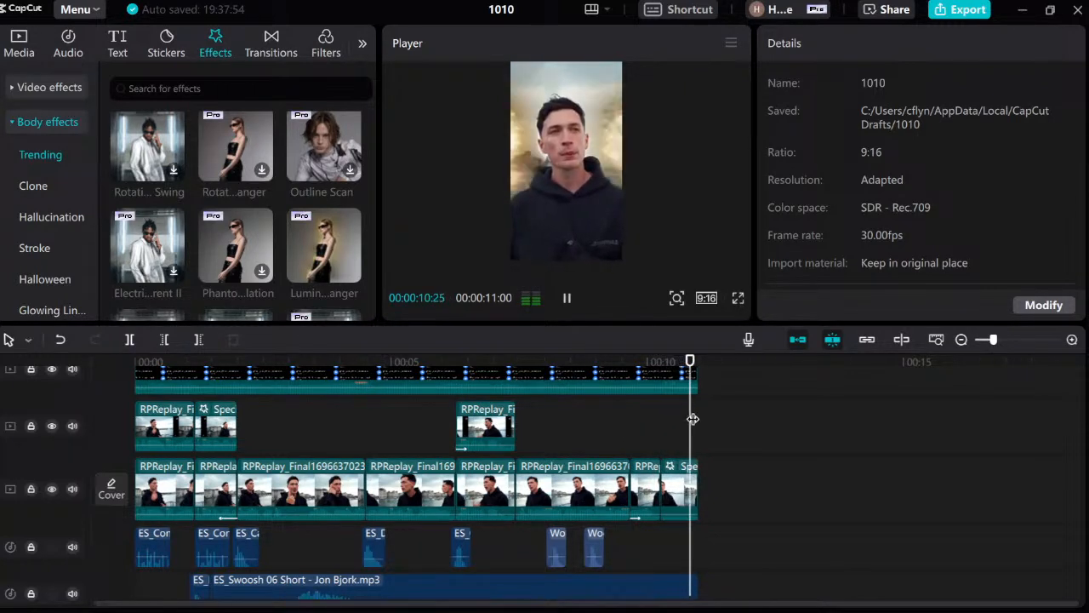
left_click(692, 379)
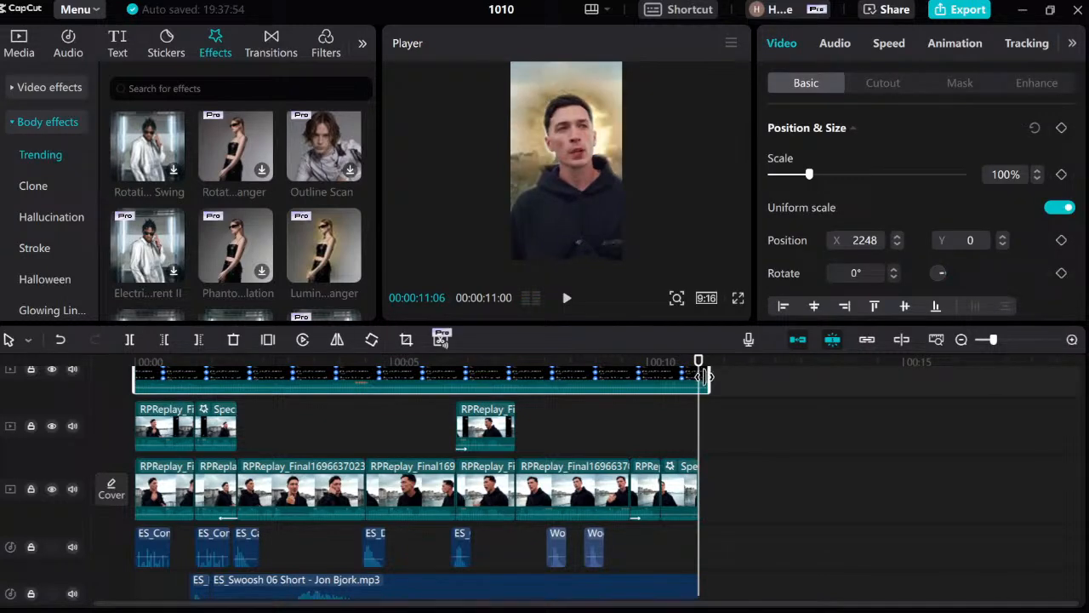
left_click(651, 436)
key("space")
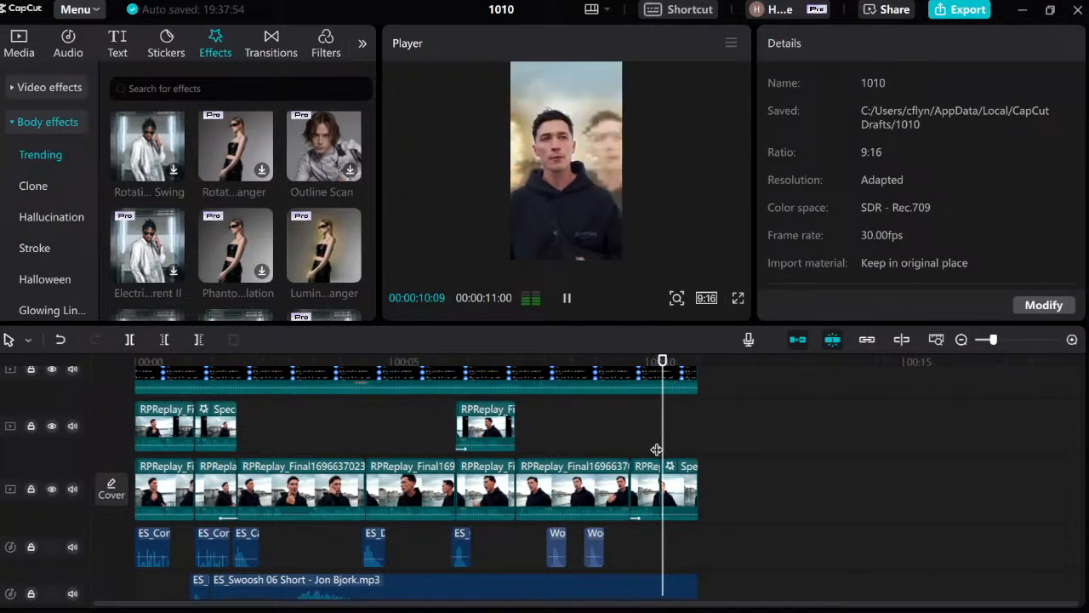
key("Home")
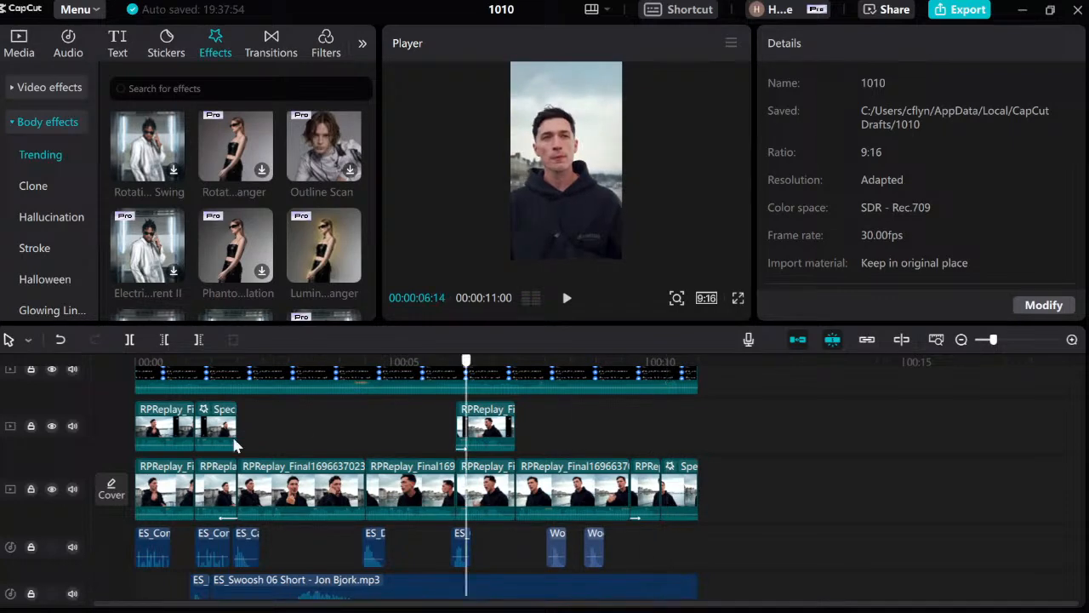
scroll(288, 431, "up", 3)
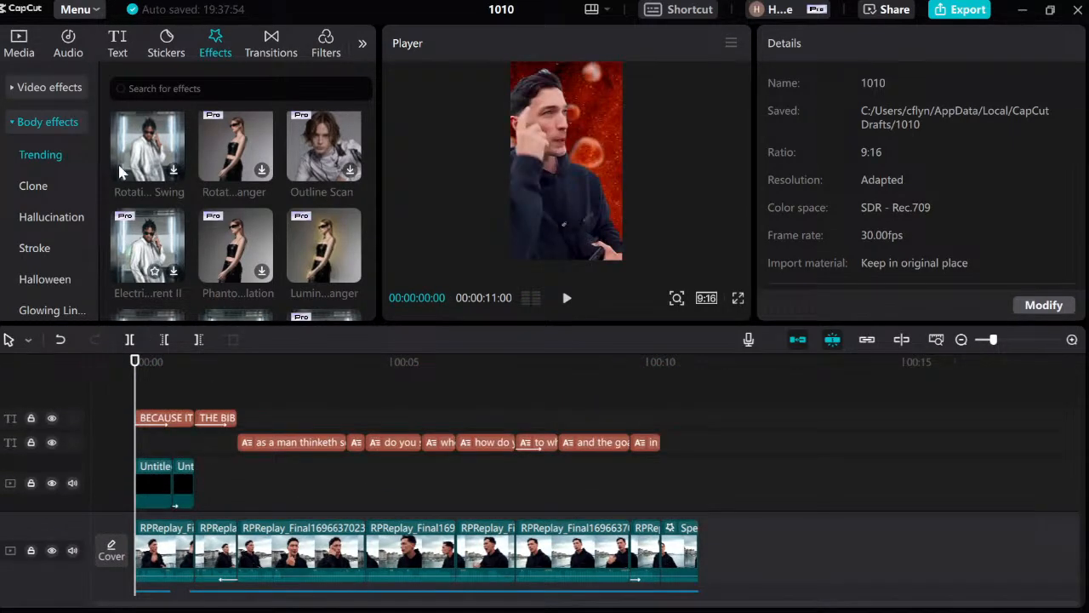
left_click(111, 35)
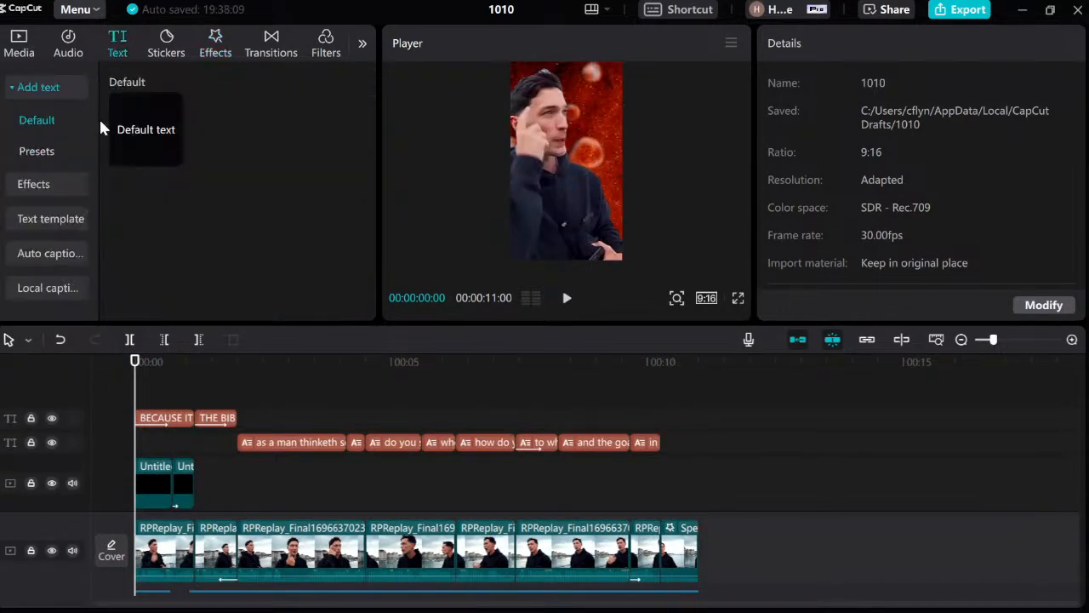
left_click(170, 155)
left_click_drag(858, 113, 762, 123)
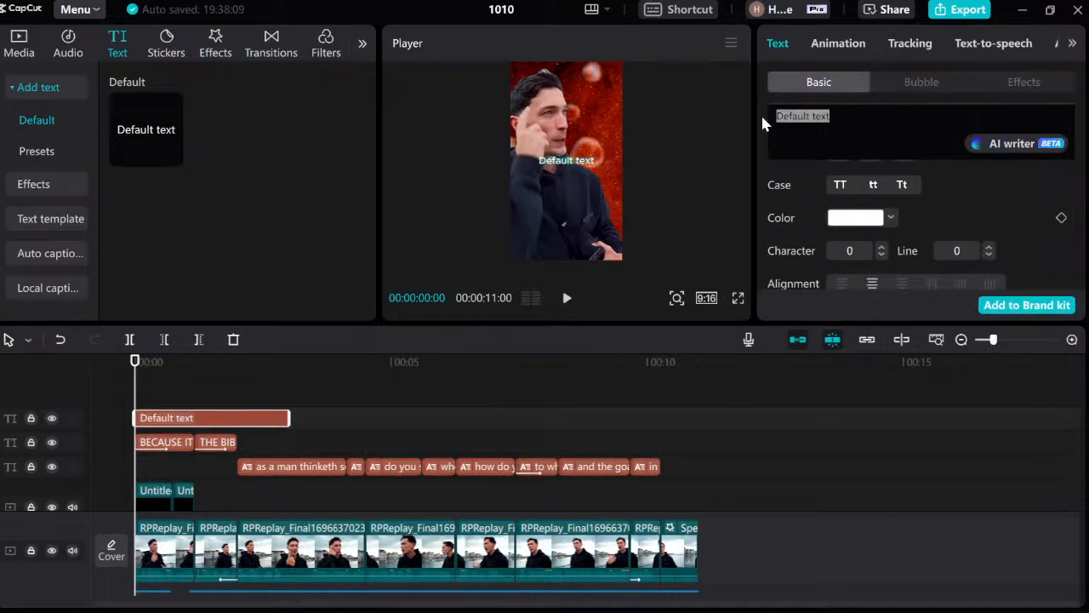
key("BackSpace")
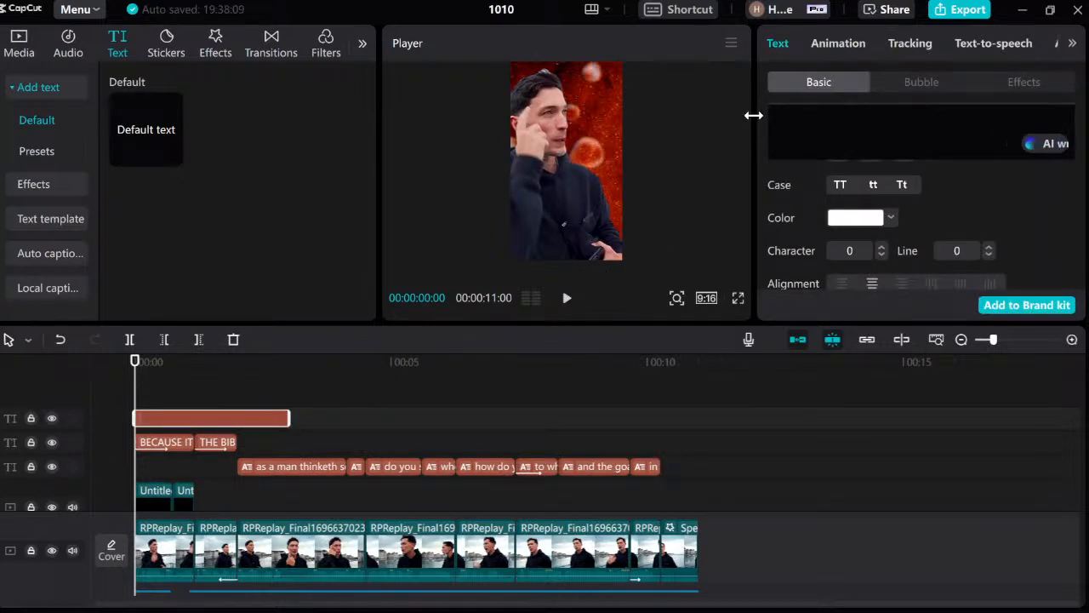
type("@H")
key("BackSpace")
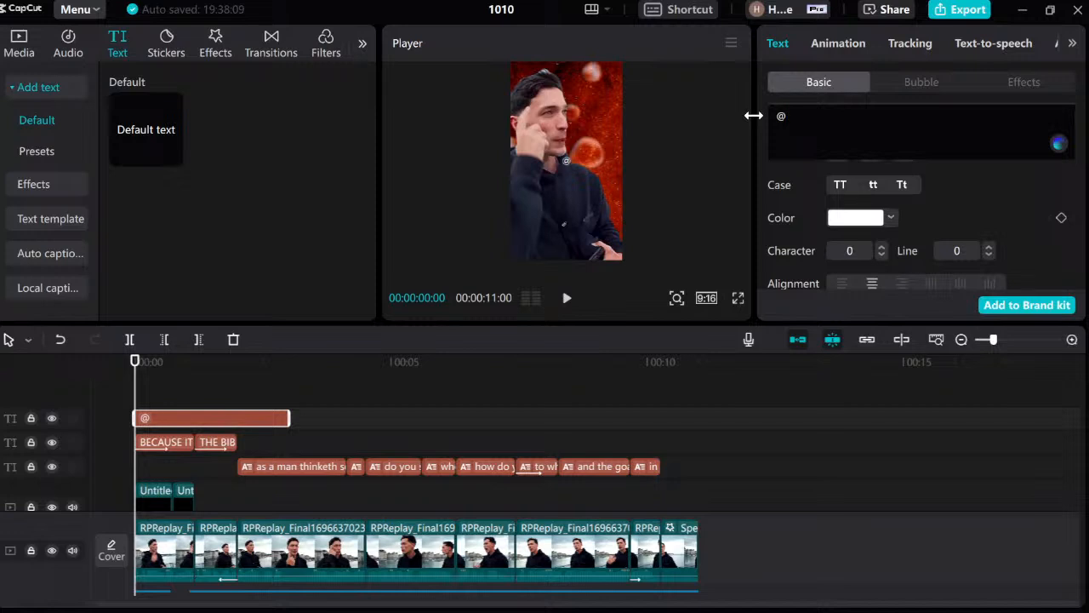
type("Hustlers")
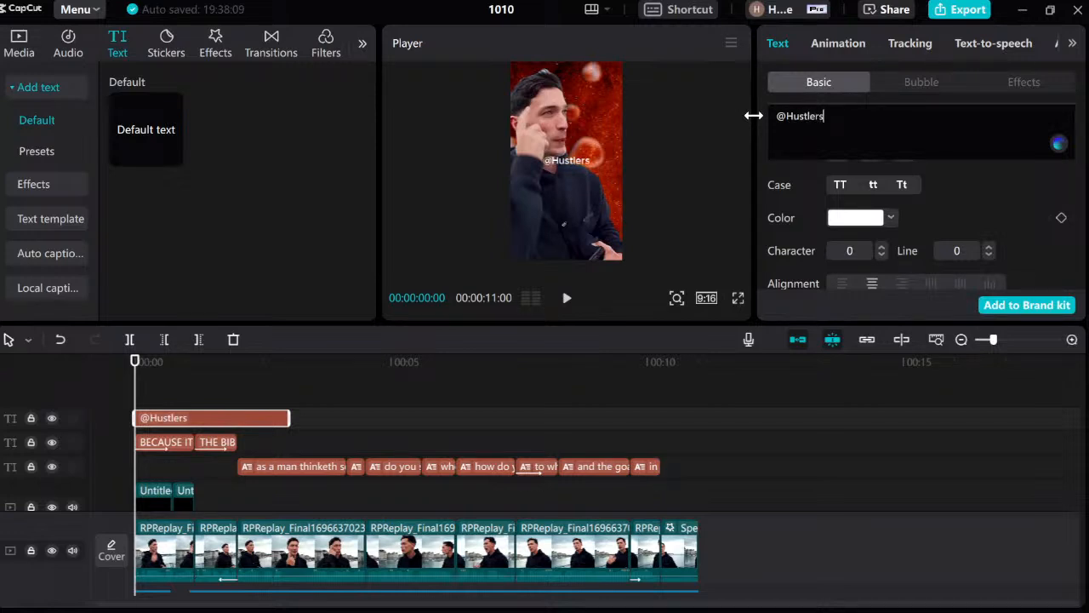
type("Discipline")
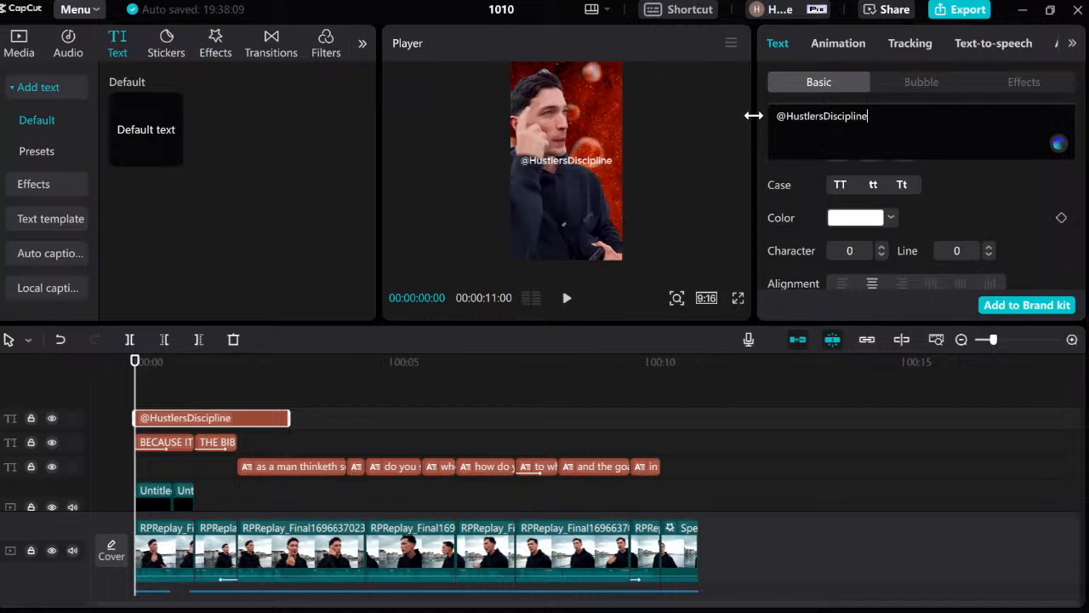
scroll(880, 191, "up", 3)
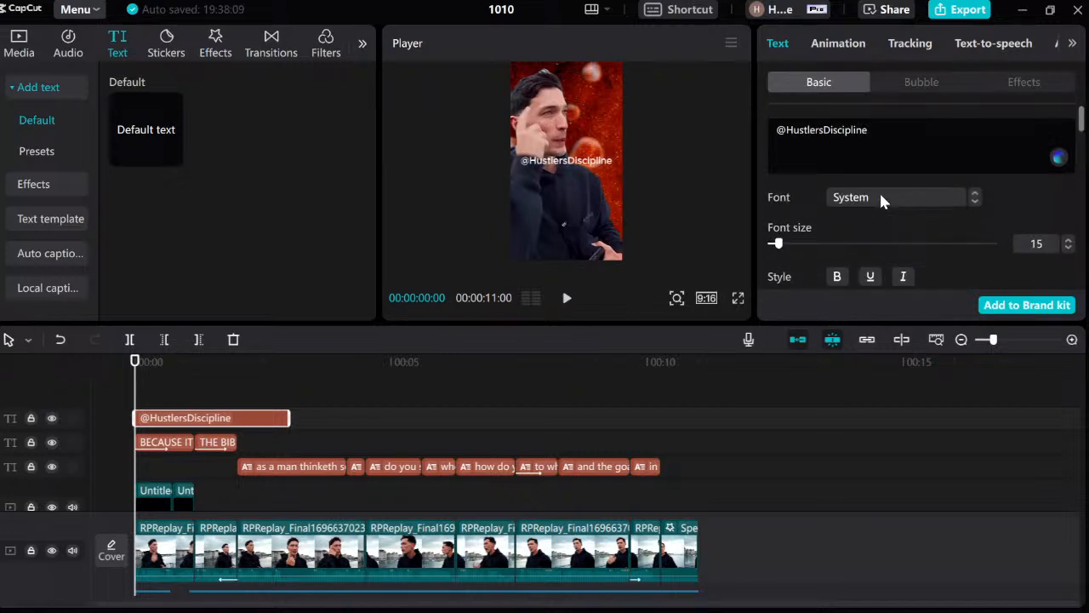
left_click(880, 193)
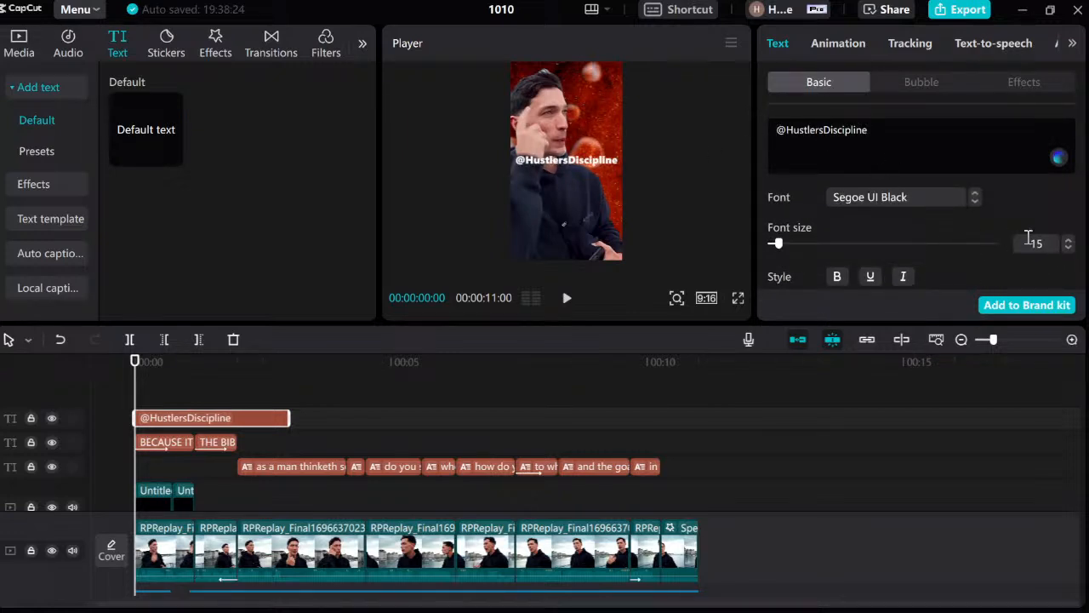
left_click(1068, 248)
left_click(1069, 248)
left_click(1069, 247)
left_click(1069, 247)
left_click(1069, 248)
left_click(1068, 248)
left_click(1069, 248)
left_click(1068, 248)
left_click(1069, 248)
left_click(1068, 247)
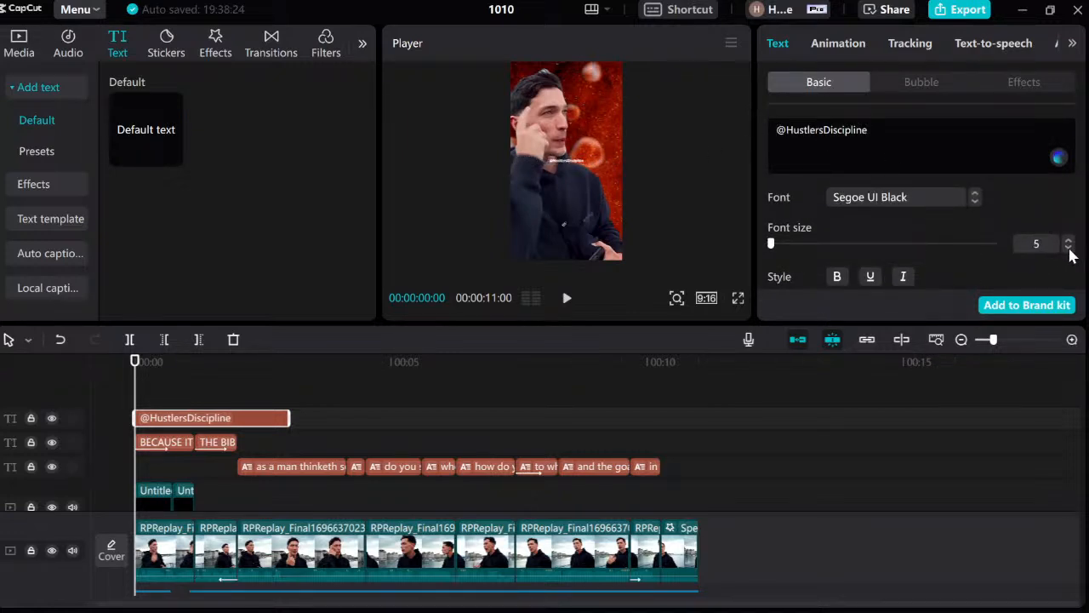
left_click_drag(570, 168, 566, 85)
scroll(919, 213, "down", 10)
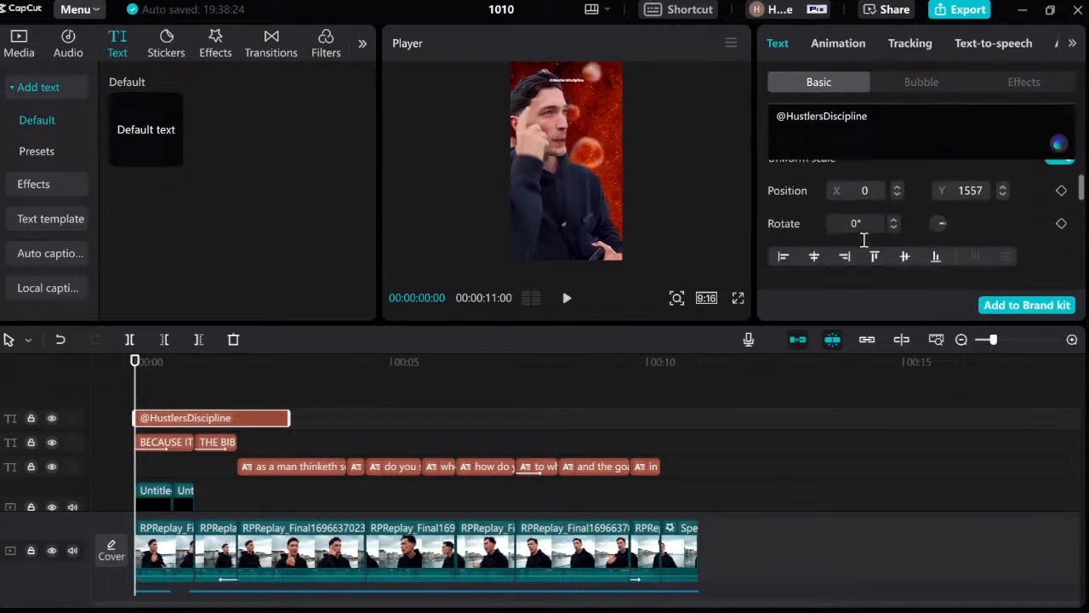
left_click_drag(943, 213, 830, 207)
scroll(832, 196, "up", 10)
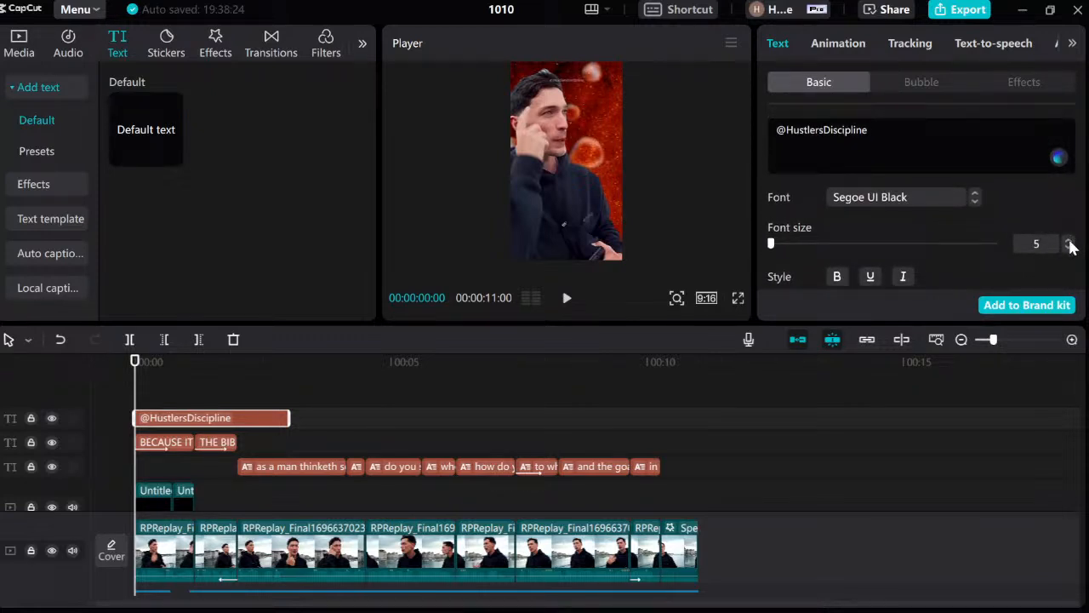
left_click(1070, 242)
left_click(1069, 243)
scroll(671, 467, "down", 5)
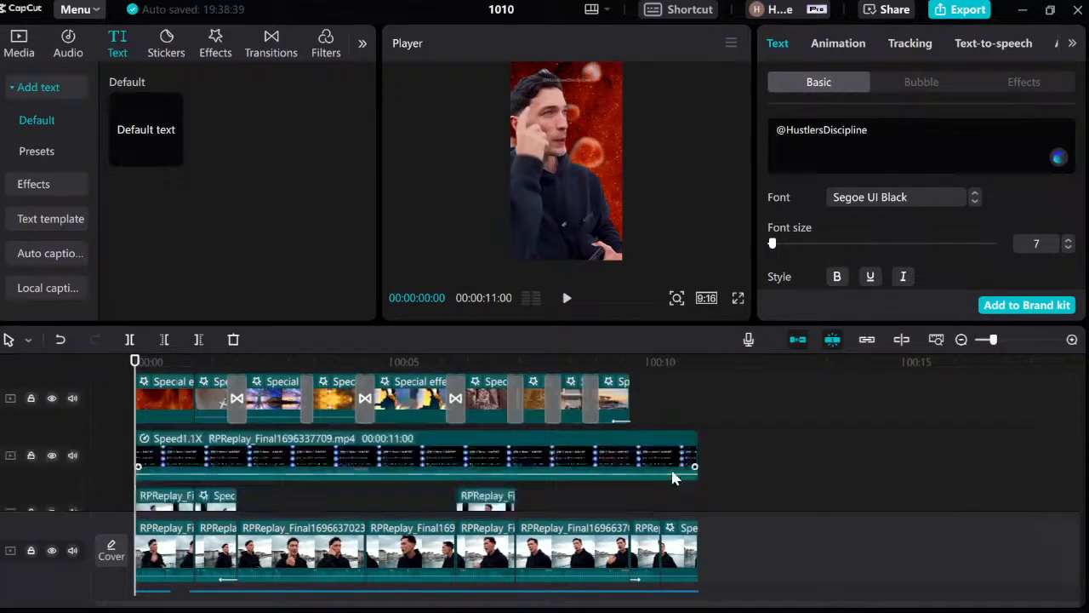
scroll(423, 436, "up", 1)
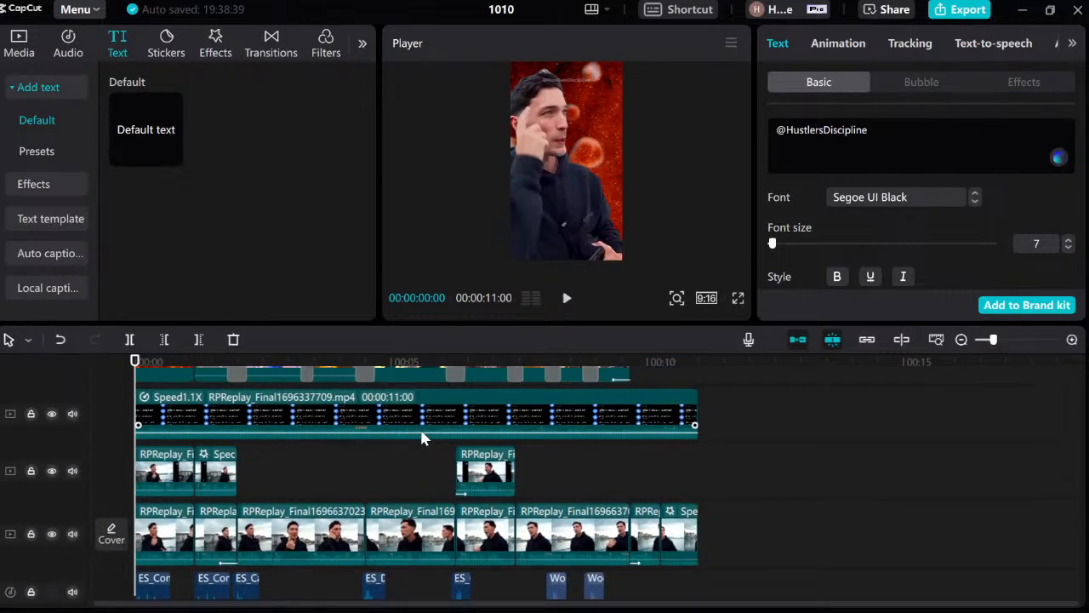
Find the music-player screen recording RPReplay...7709.mp4 in the local media and preview it, including at full-screen size.
left_click(32, 47)
scroll(255, 149, "down", 3)
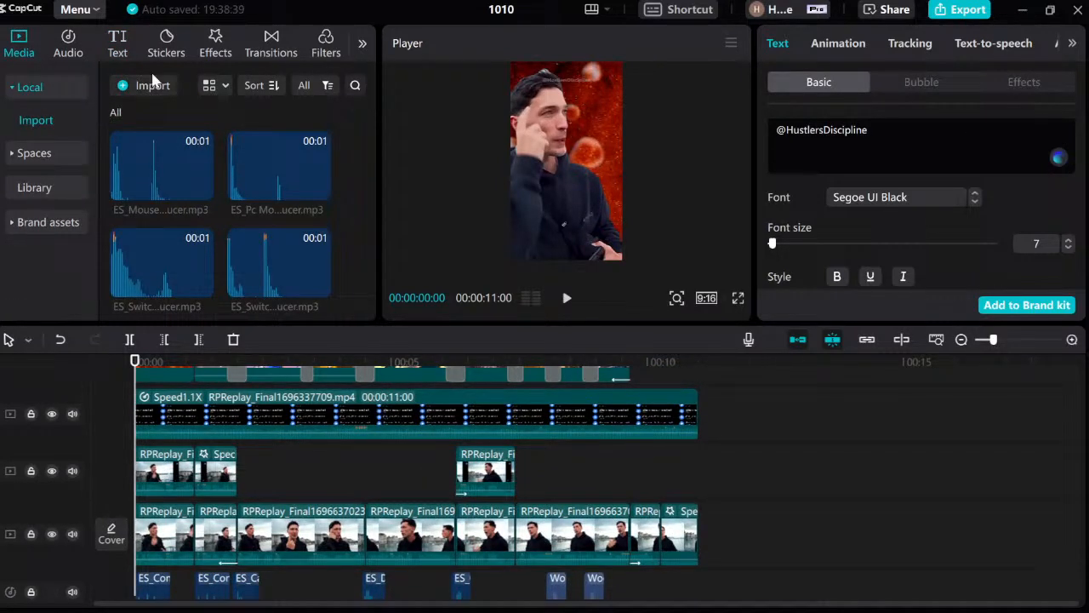
left_click(53, 86)
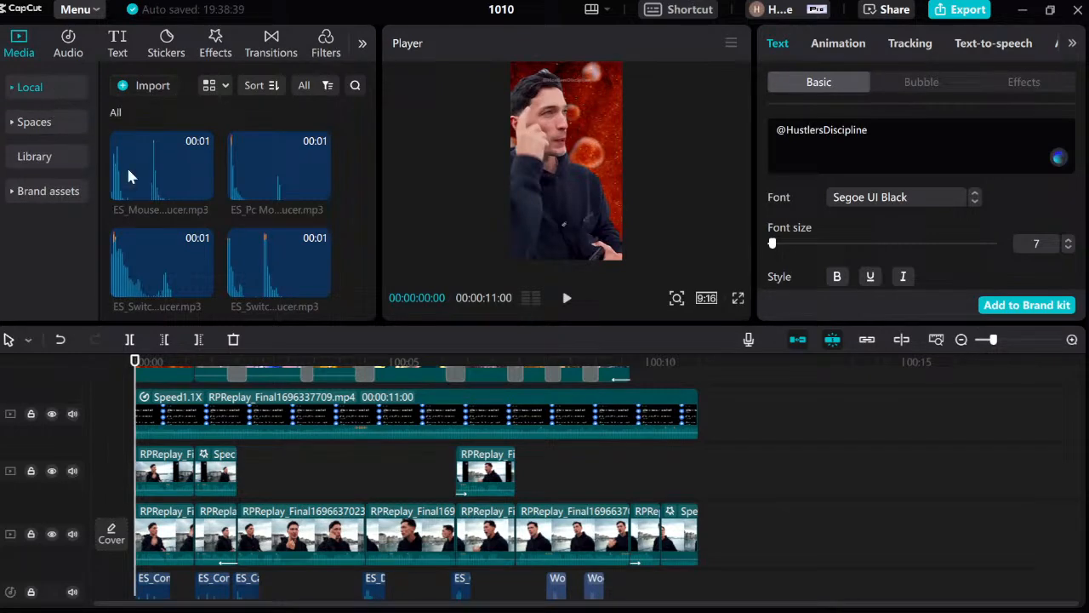
scroll(235, 206, "up", 2)
scroll(236, 207, "up", 5)
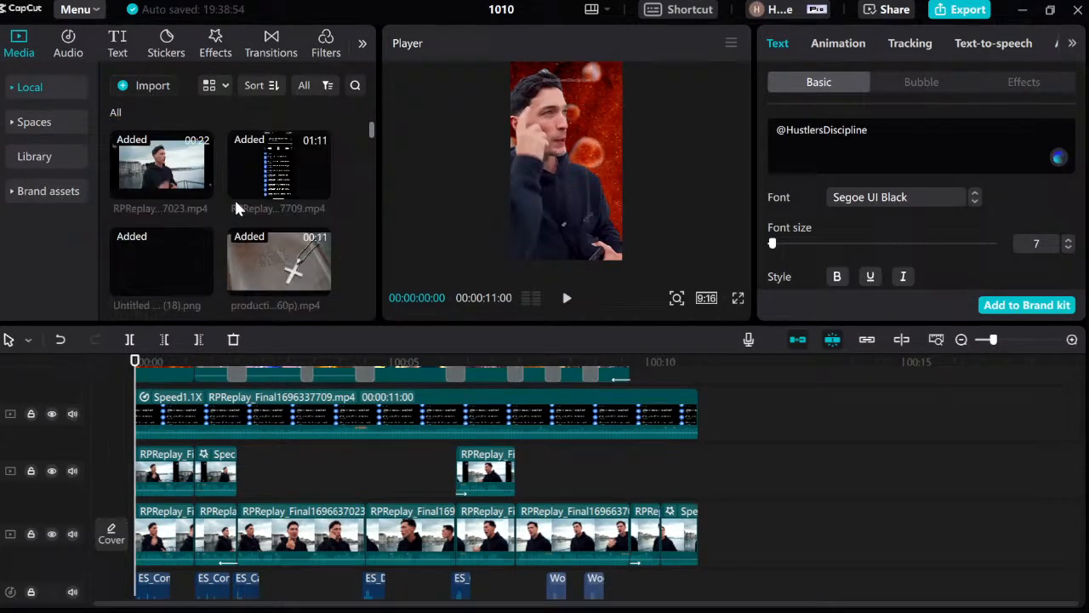
left_click(270, 170)
key("space")
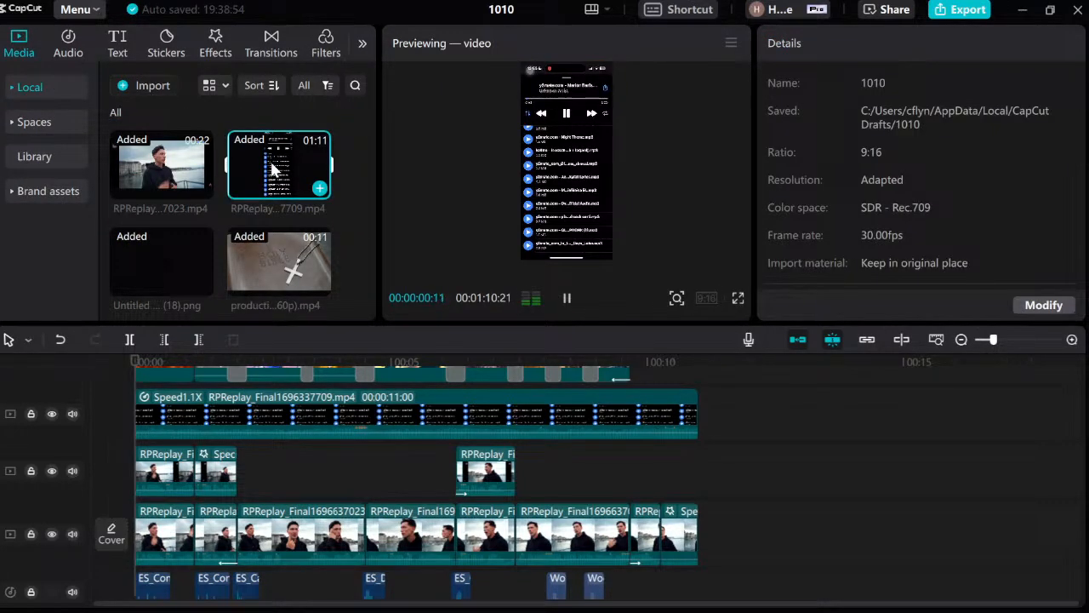
left_click(738, 298)
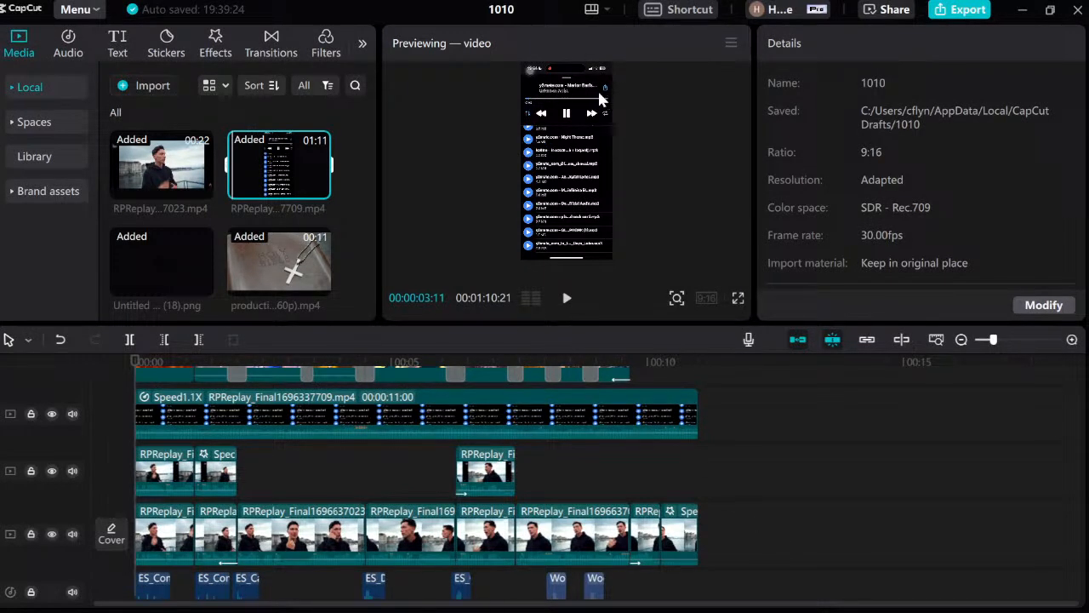
left_click(738, 299)
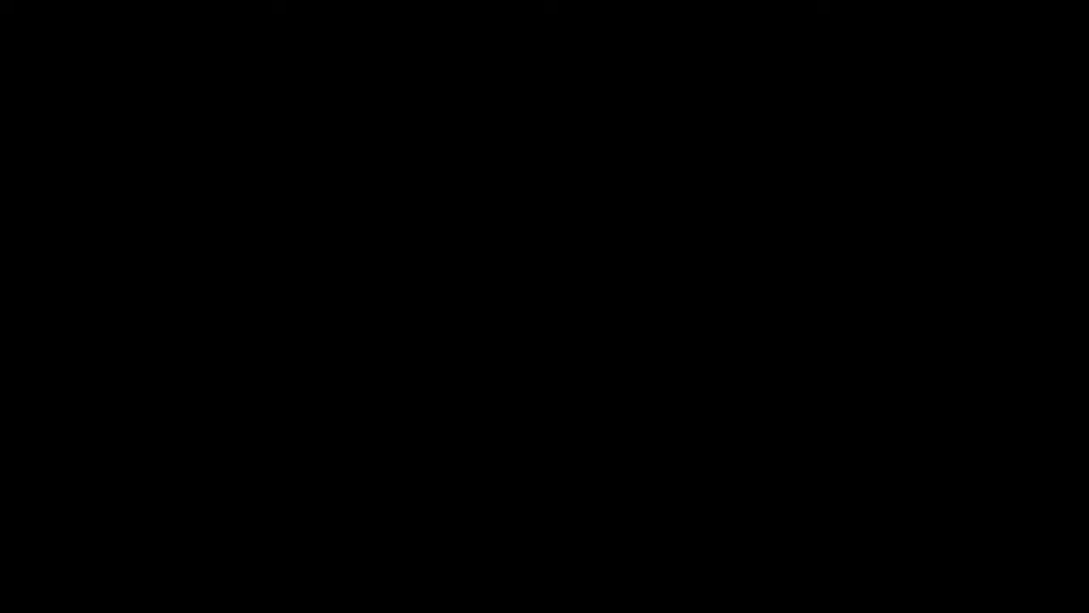
key("Escape")
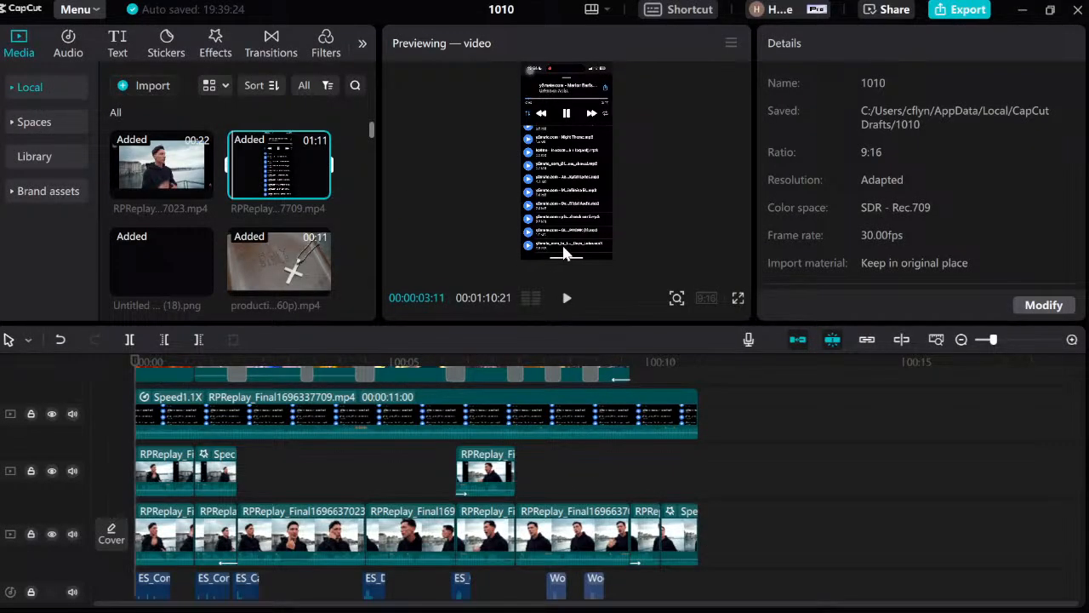
scroll(357, 457, "up", 2)
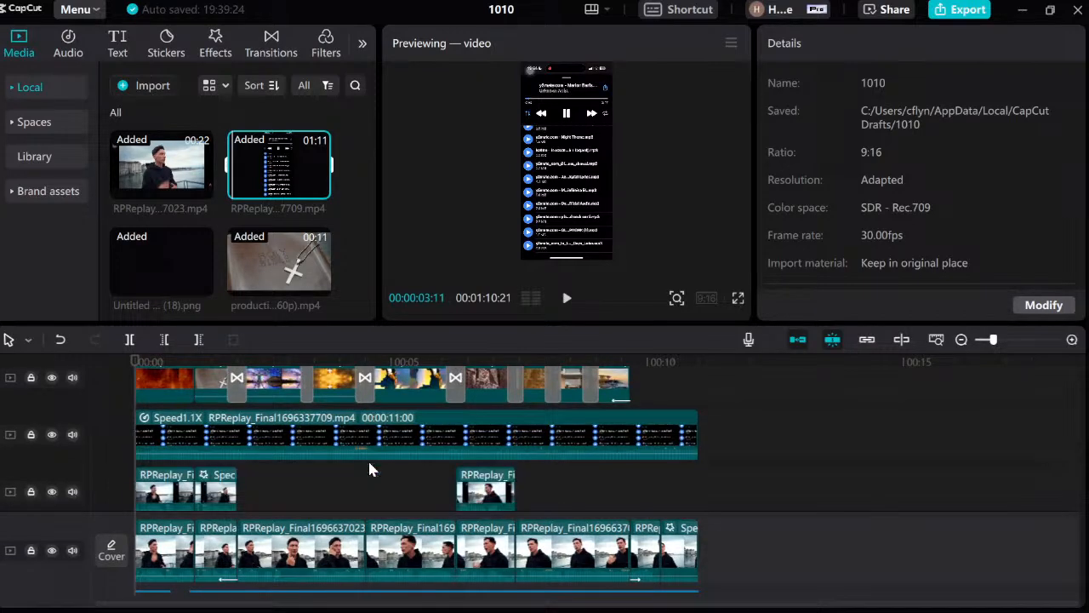
scroll(367, 458, "down", 5)
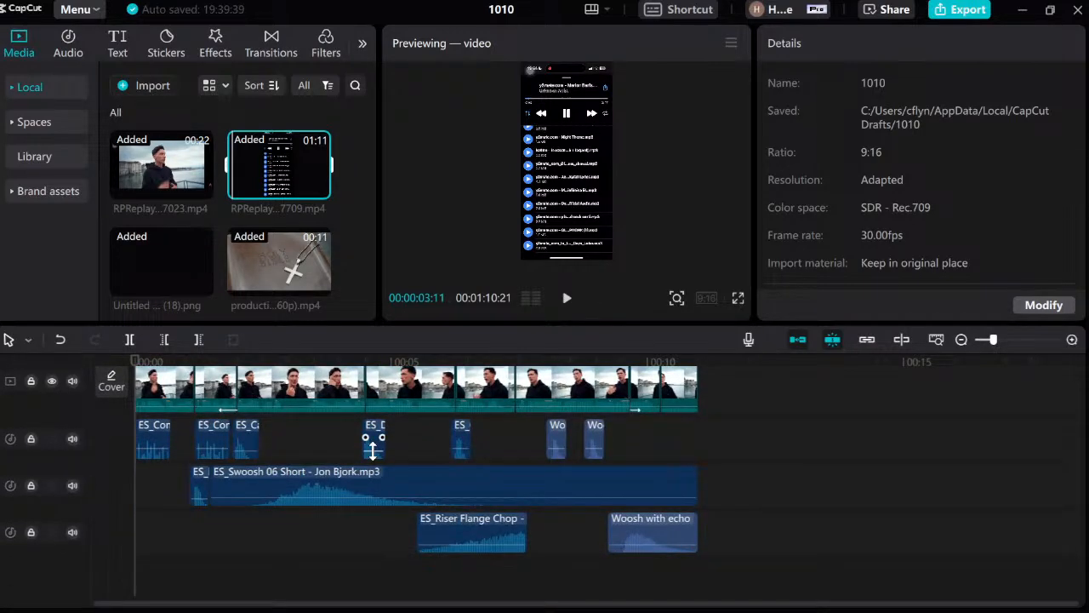
scroll(596, 491, "up", 3)
scroll(629, 485, "up", 3)
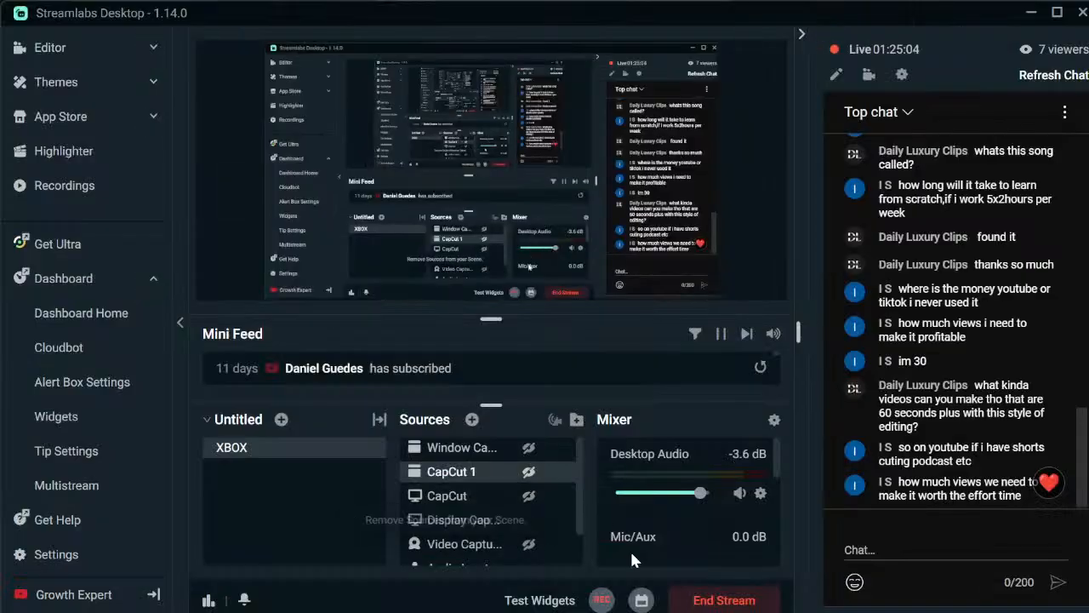
Switch to Media Player to view the exported video 1010(1).
key("super")
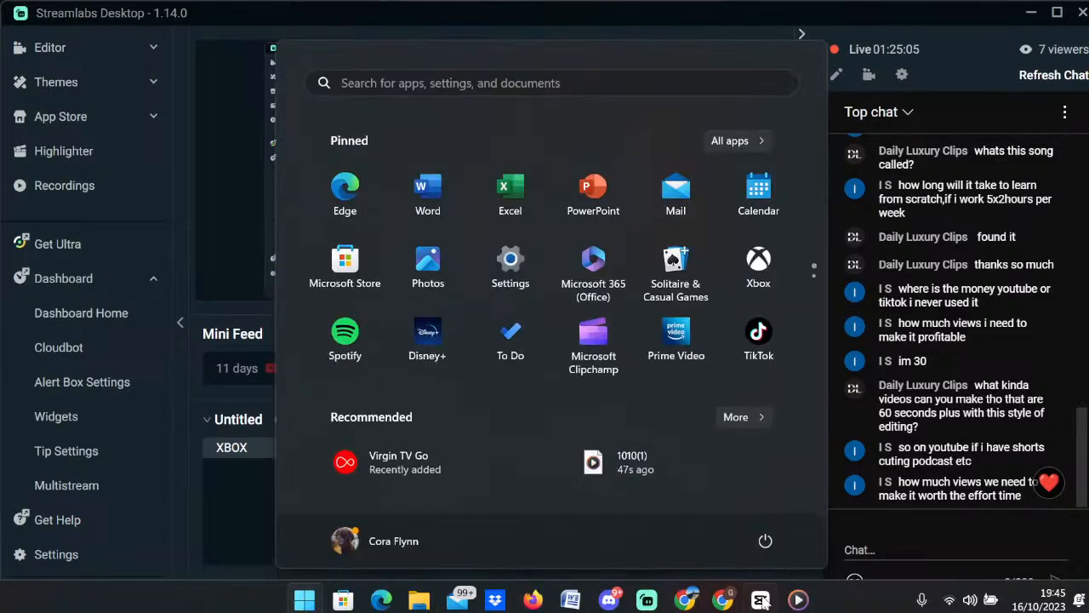
left_click(798, 606)
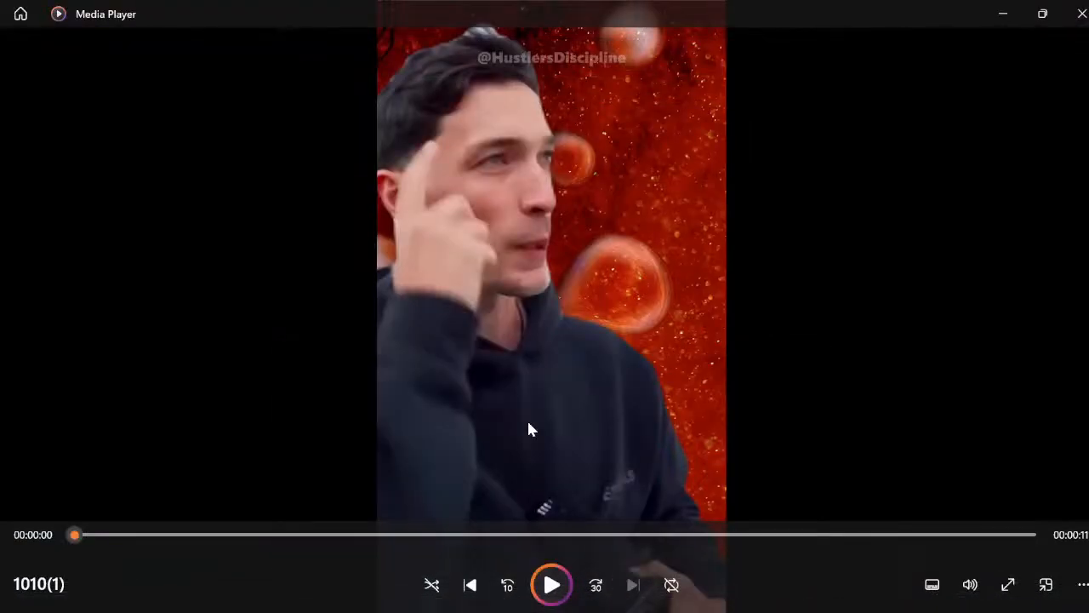